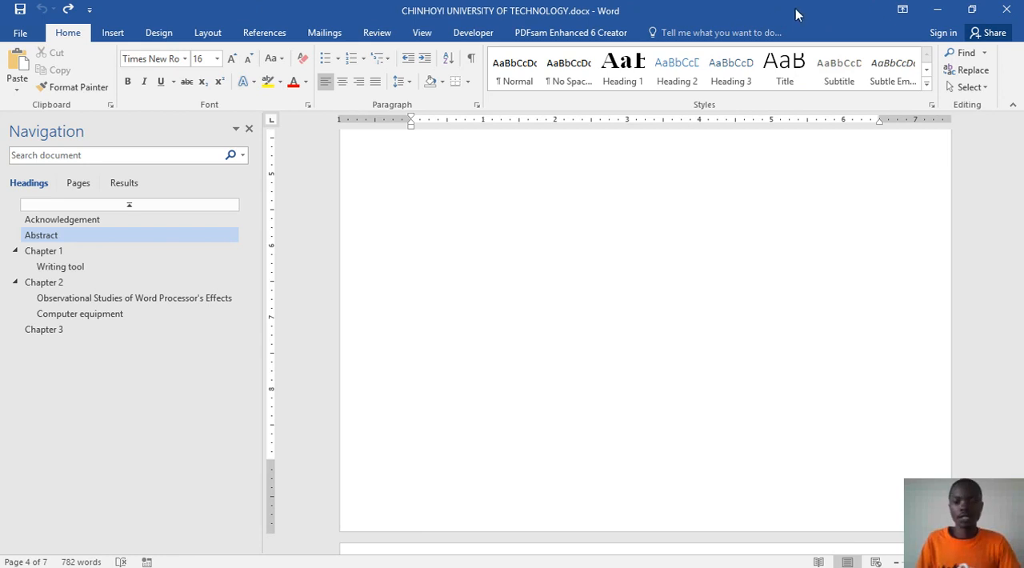
Step: Examine the report's chapters, the table and picture in Chapter 3, the table of contents, the Abstract and the Acknowledgement
scroll(778, 257, down, 10)
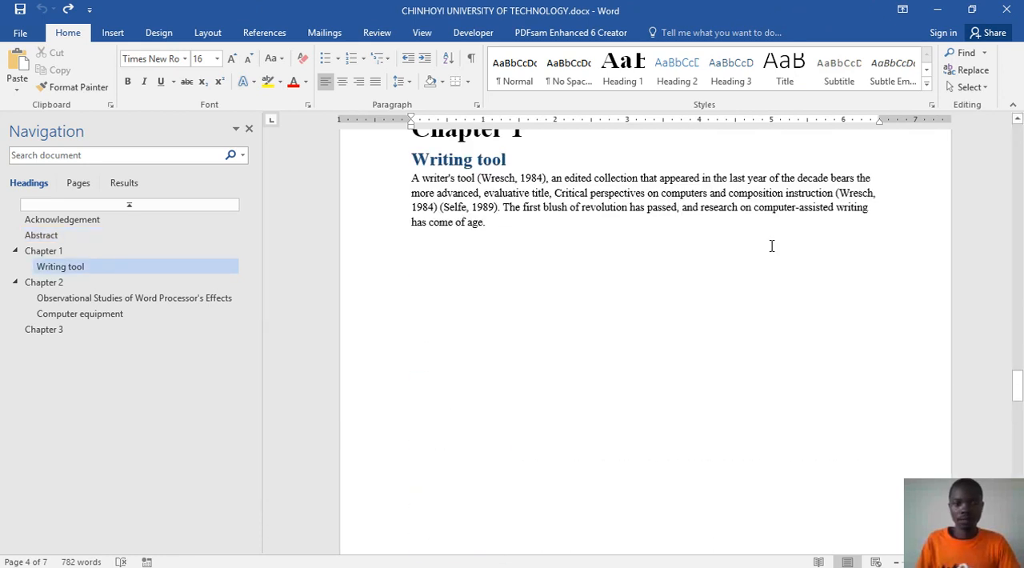
scroll(771, 245, up, 3)
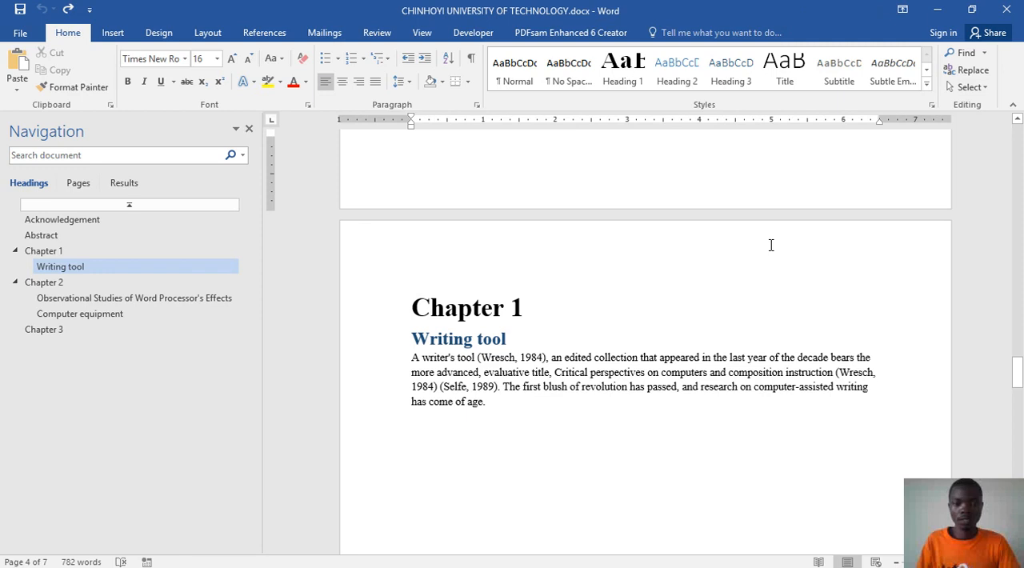
scroll(771, 245, down, 9)
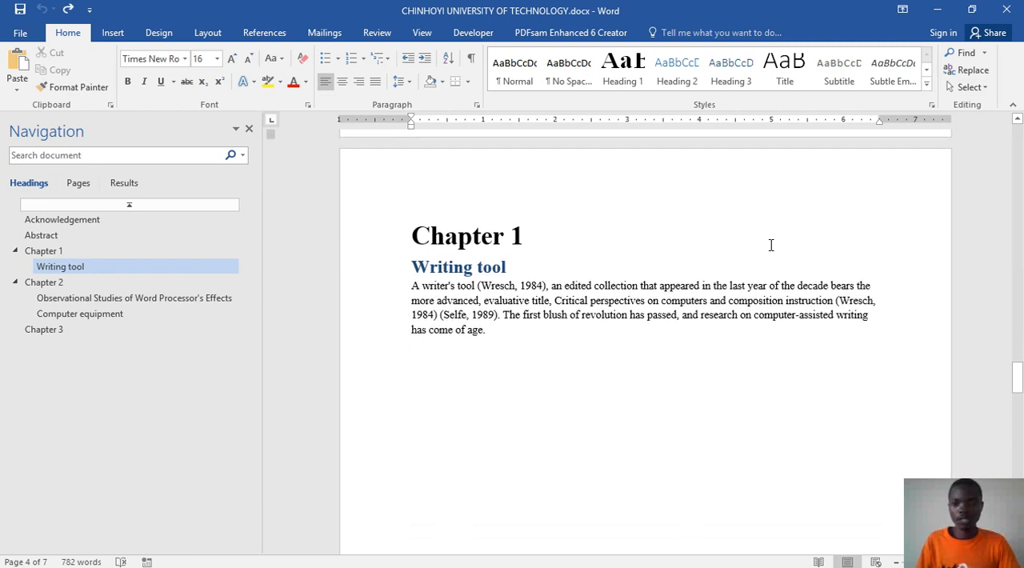
scroll(771, 245, down, 10)
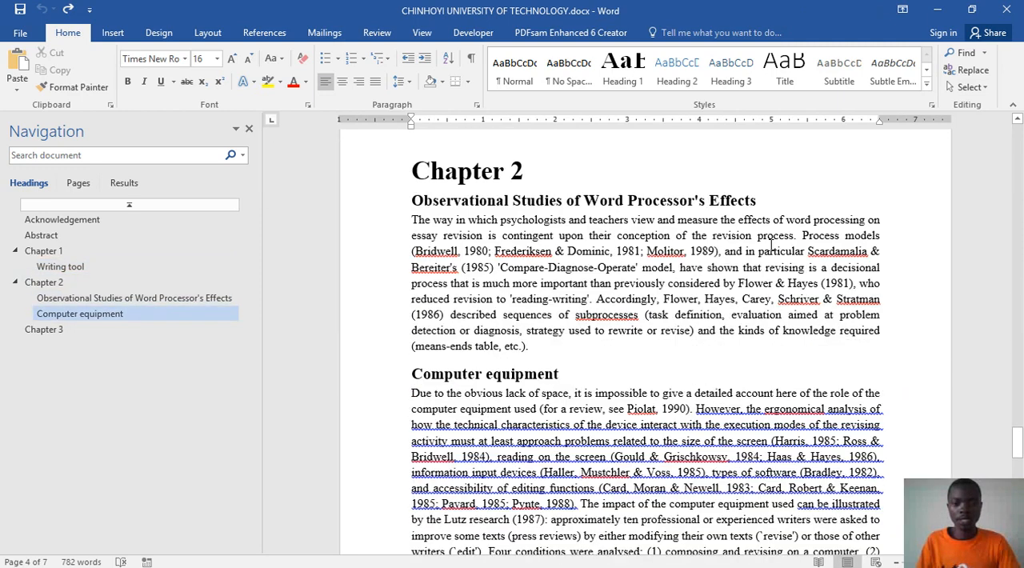
scroll(771, 245, down, 8)
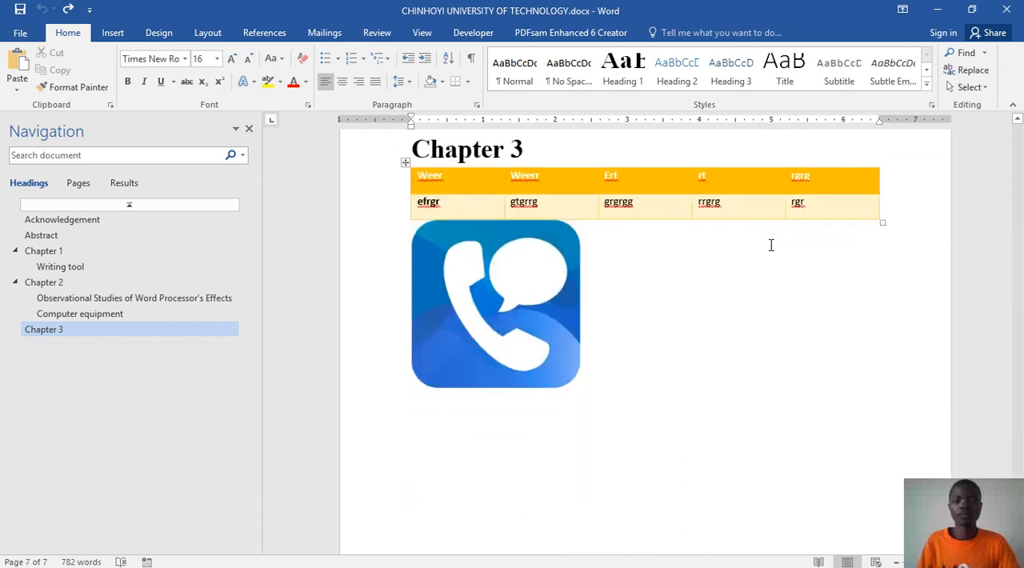
scroll(770, 244, up, 8)
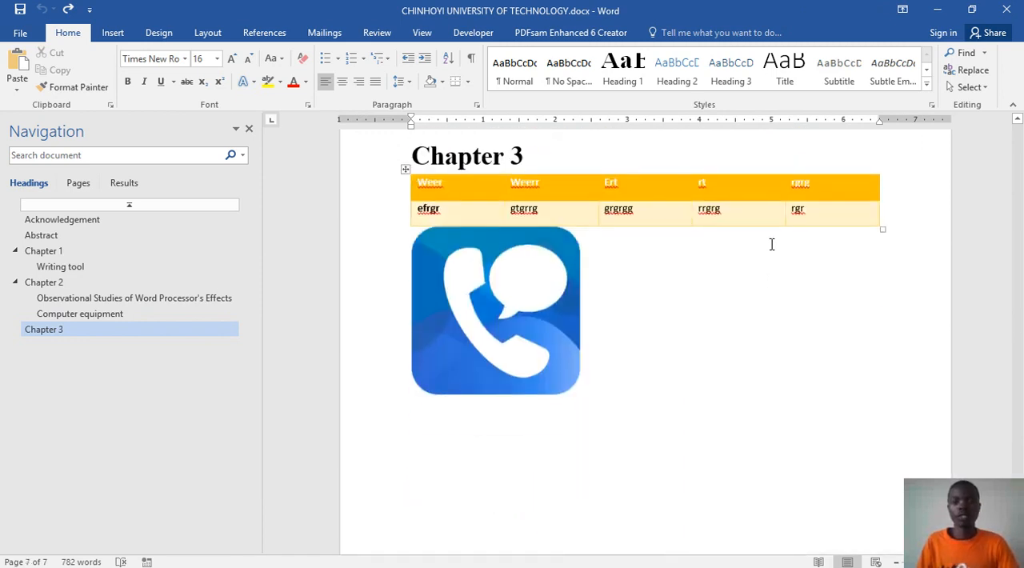
click(544, 285)
scroll(603, 308, up, 10)
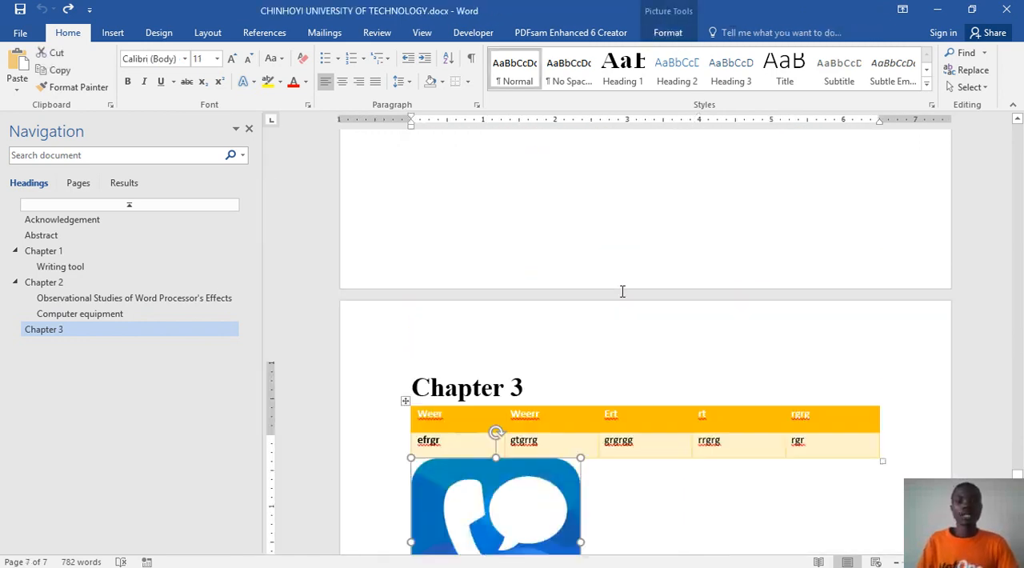
scroll(627, 269, up, 5)
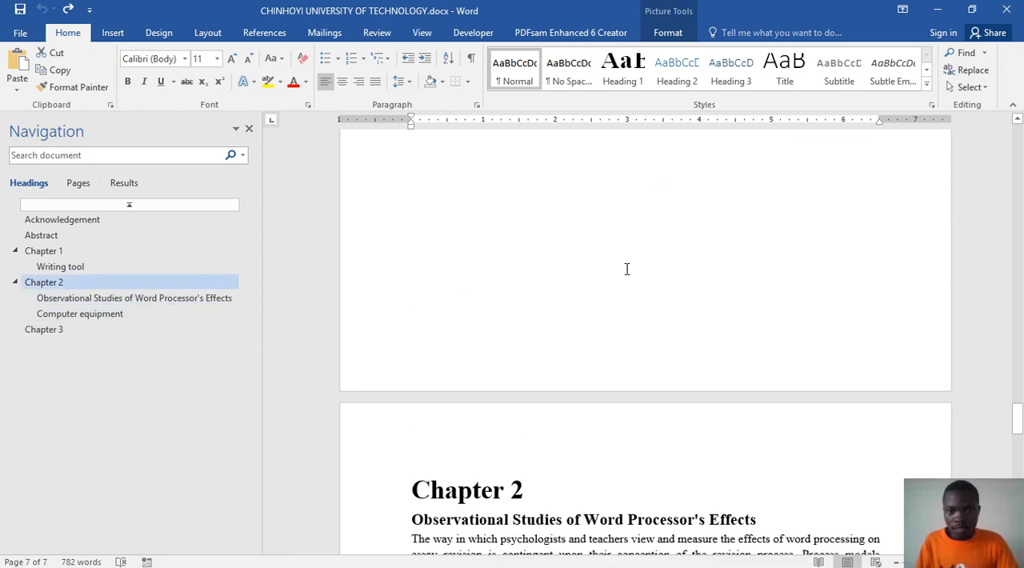
scroll(628, 269, up, 8)
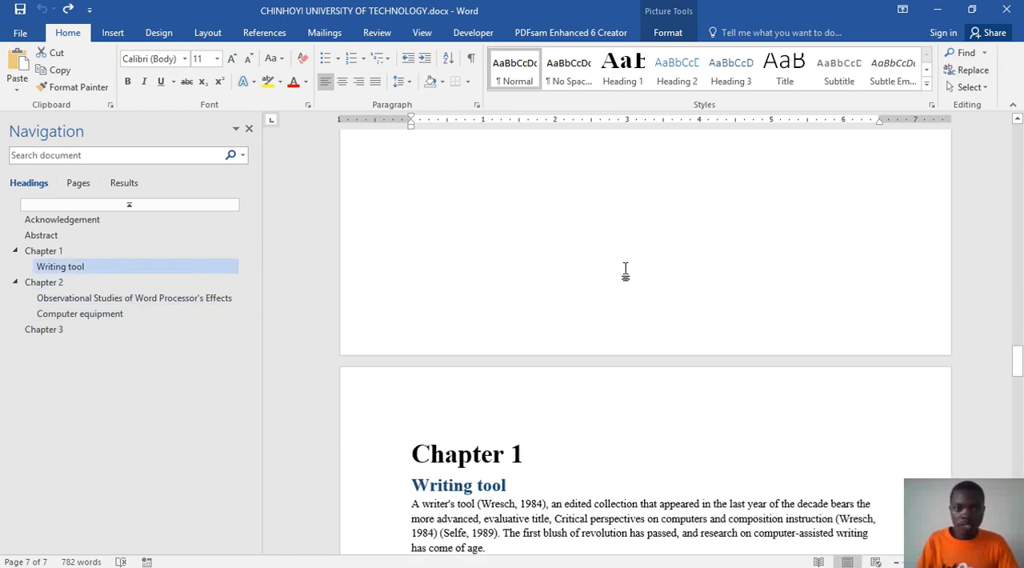
scroll(627, 266, up, 8)
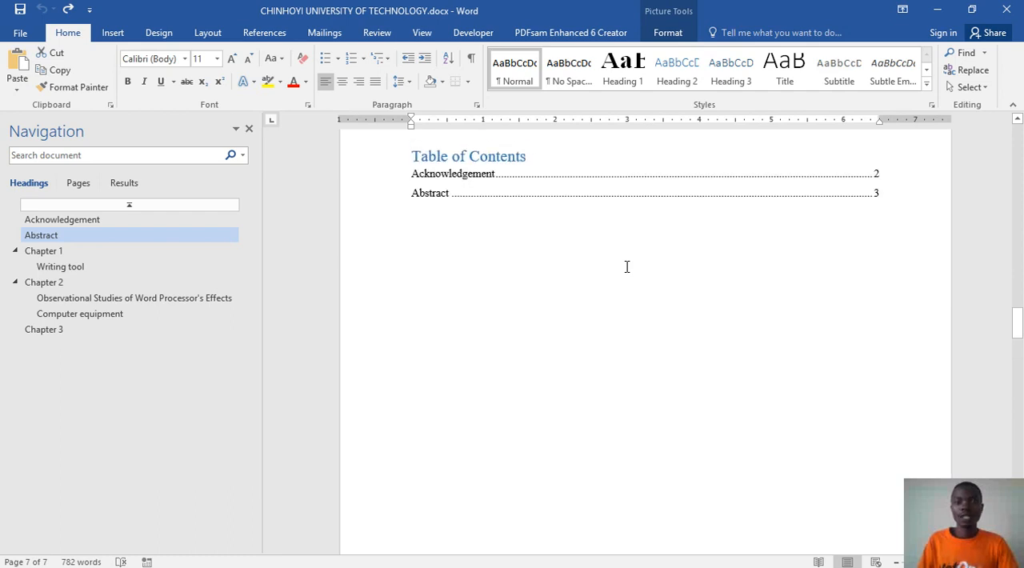
scroll(627, 267, up, 6)
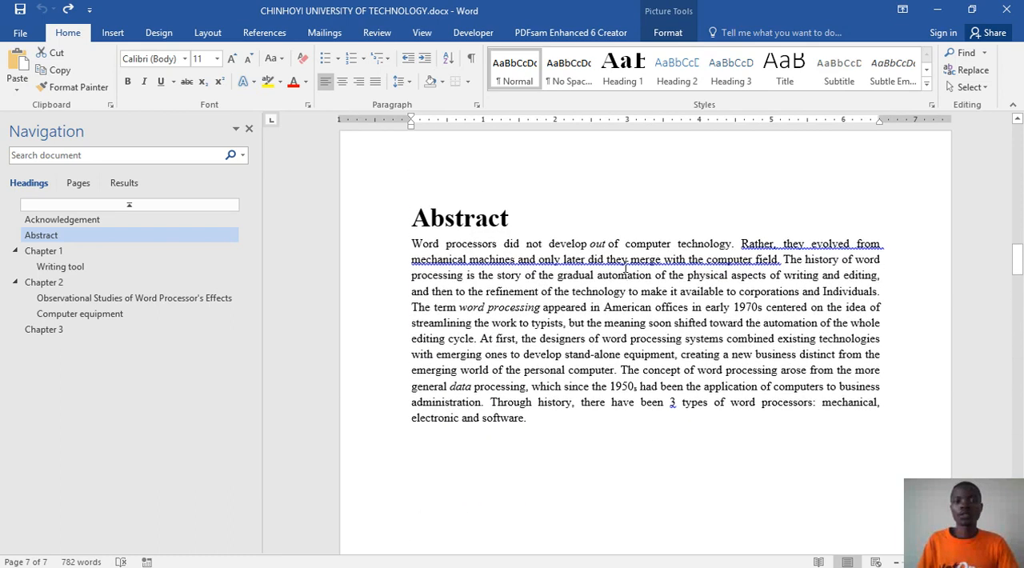
scroll(626, 266, up, 5)
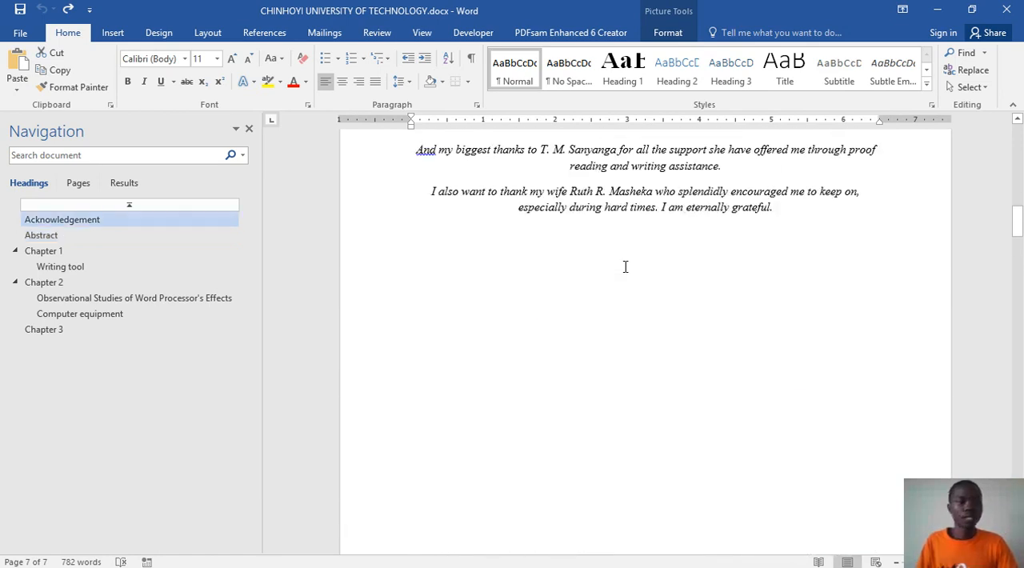
Step: Jump to the Chapter 1 and Acknowledgement headings through document navigation, and check its page and search-result views before returning to the headings
click(80, 250)
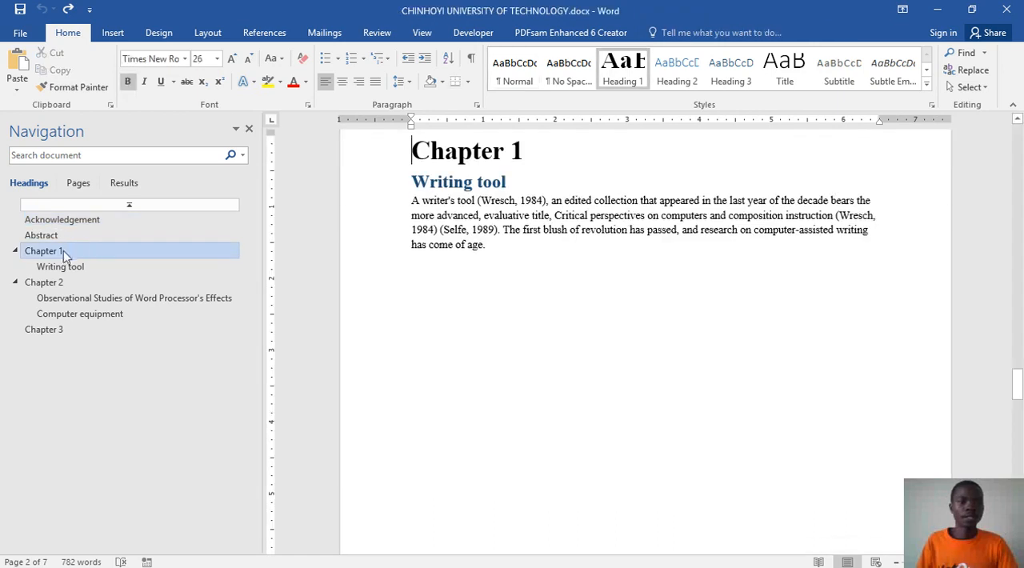
click(68, 222)
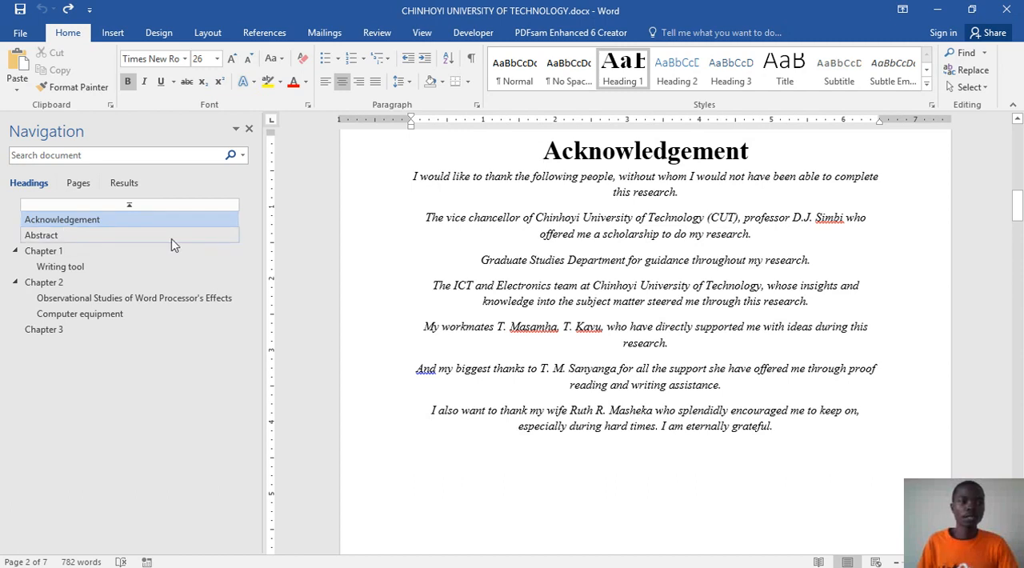
click(74, 181)
click(116, 189)
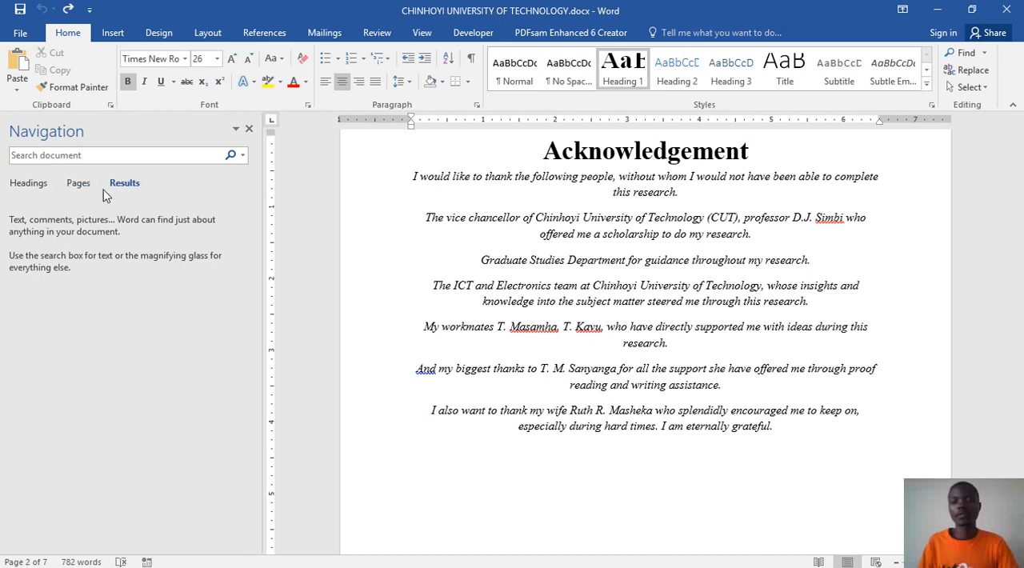
click(33, 186)
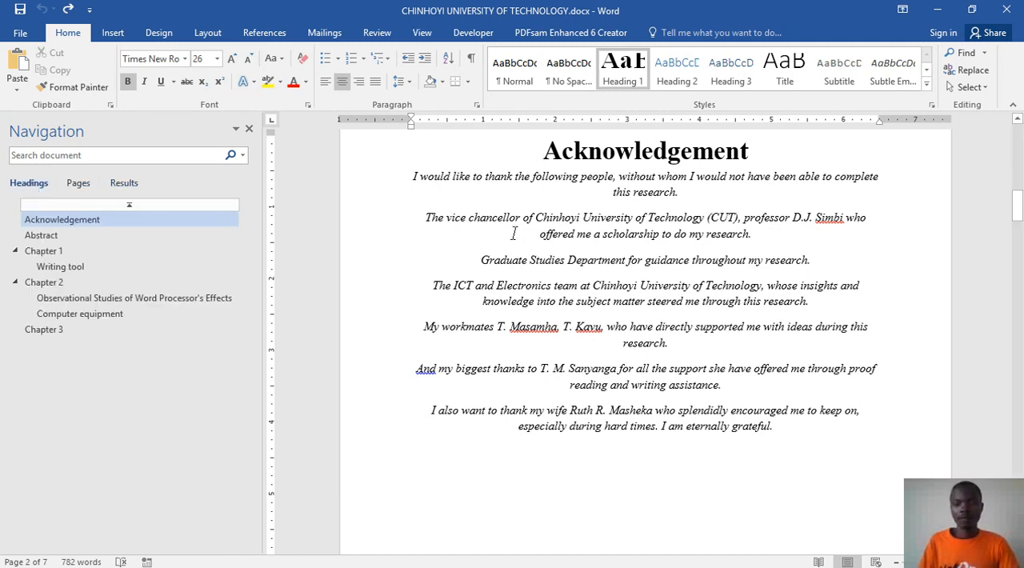
Step: Inspect the Wresch and Selfe citations under Writing tool and look through the remaining chapters to the document's end
scroll(668, 352, down, 20)
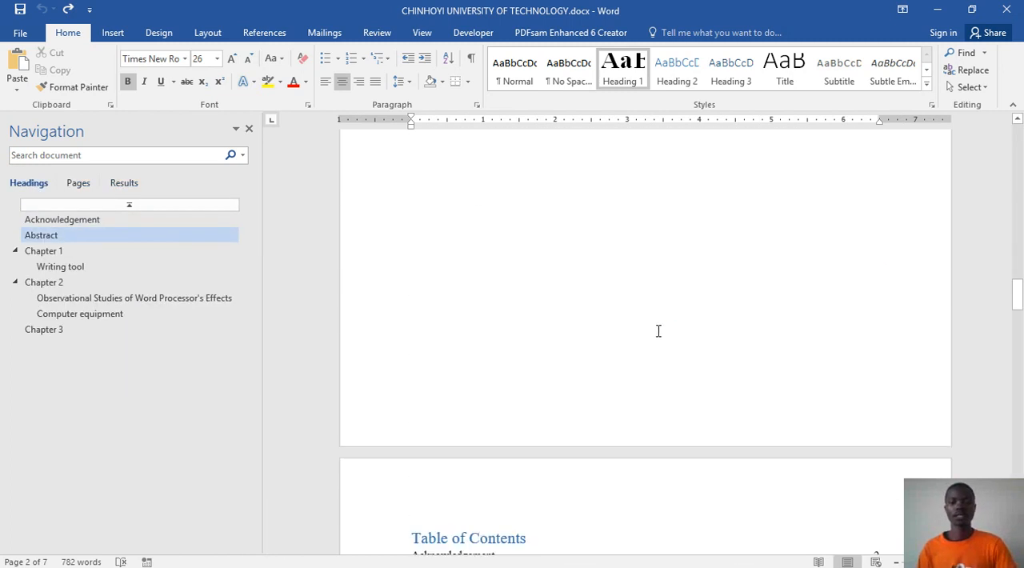
scroll(662, 335, down, 20)
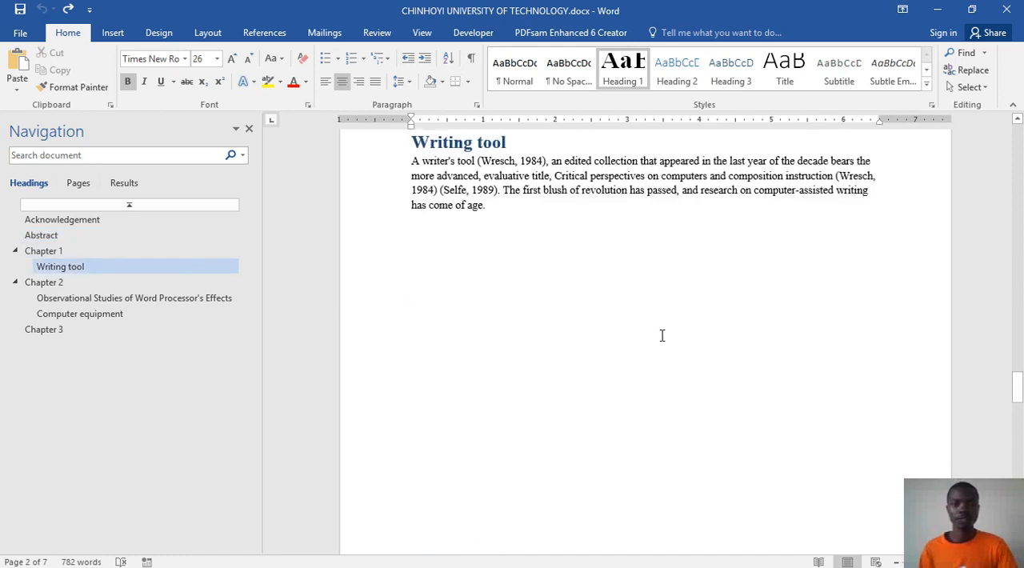
click(510, 198)
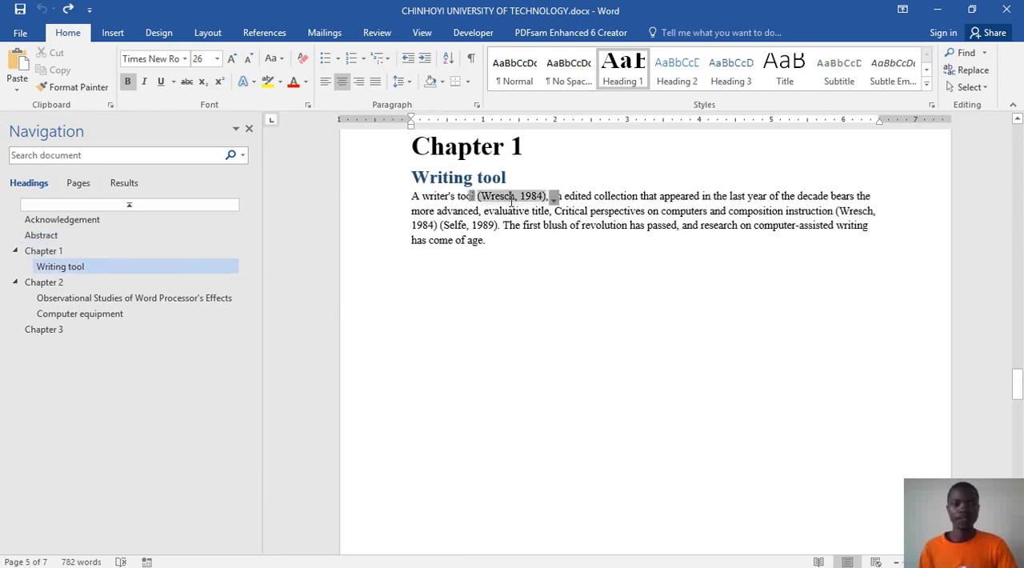
click(460, 225)
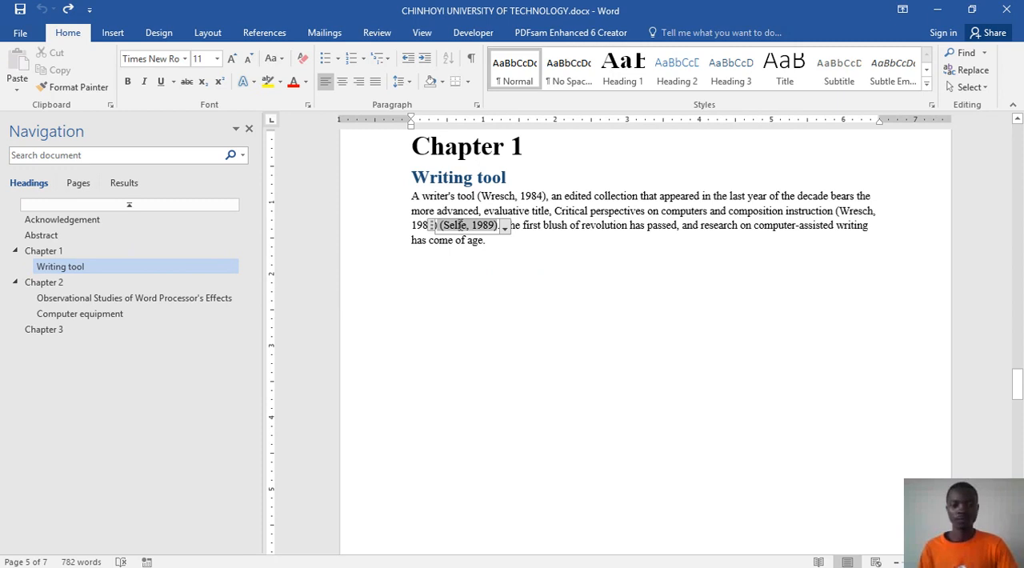
scroll(597, 300, down, 12)
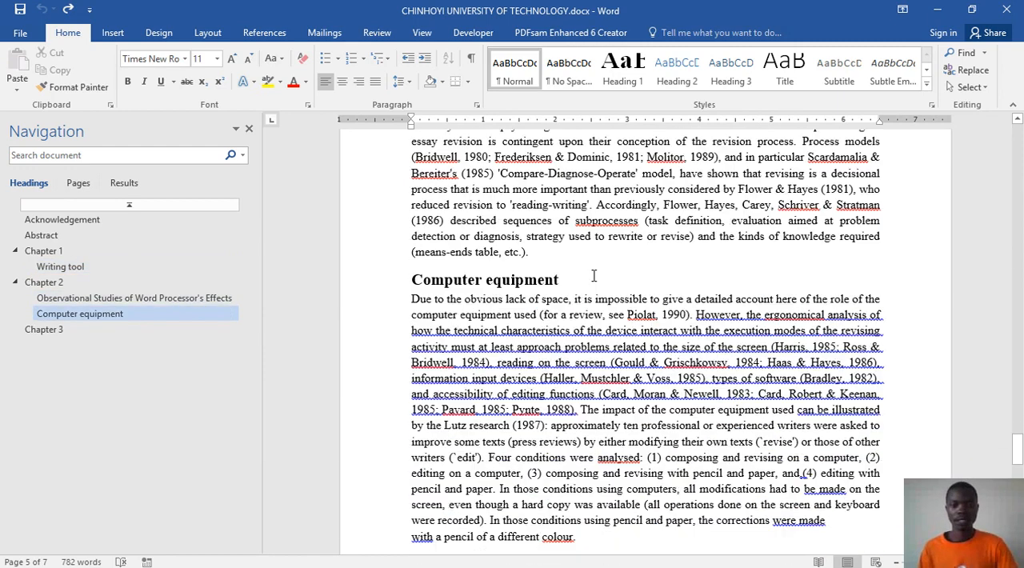
scroll(592, 275, down, 12)
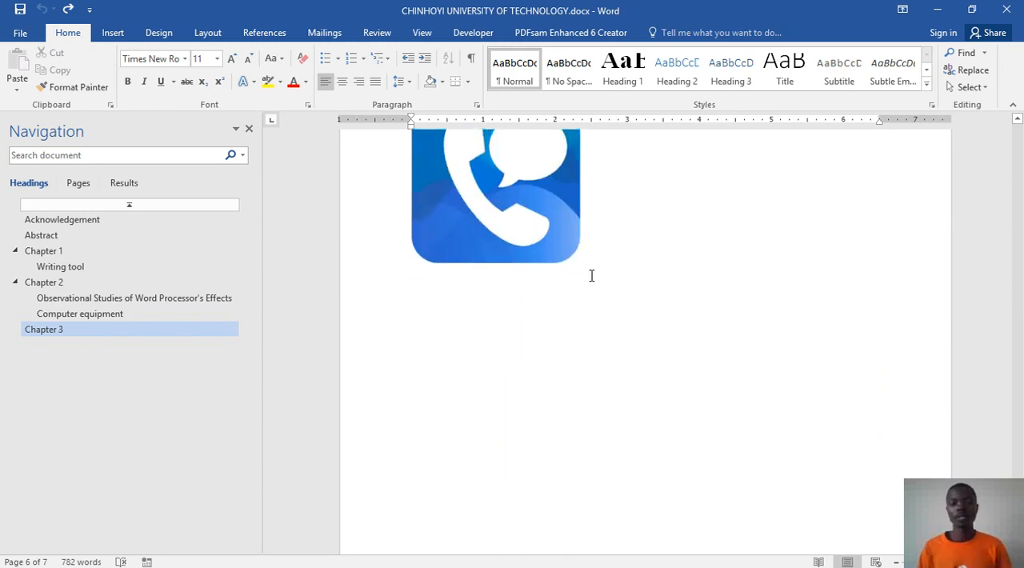
scroll(591, 278, down, 1)
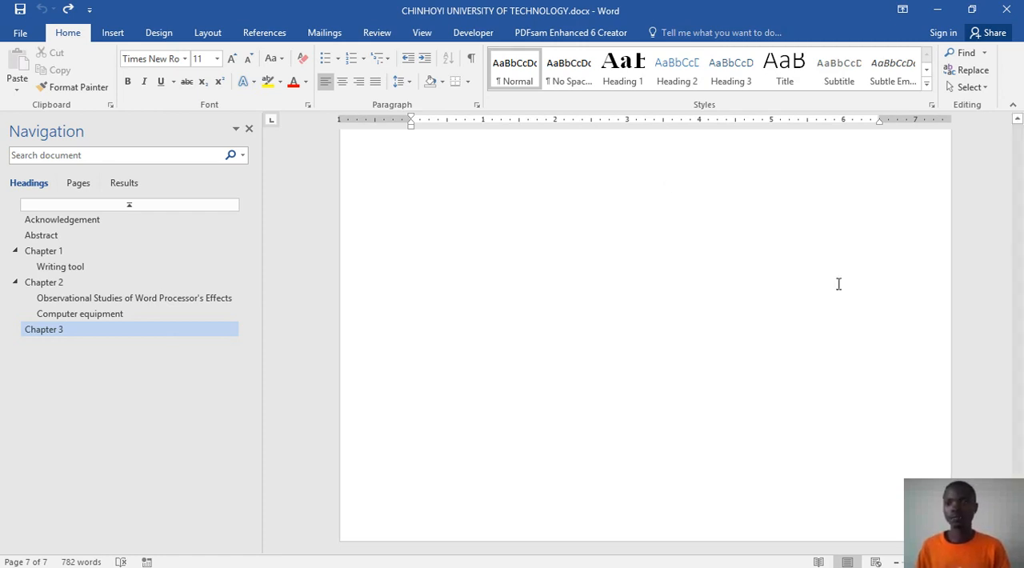
Step: Switch to the Word prac.docx document and go to its cover page
click(933, 8)
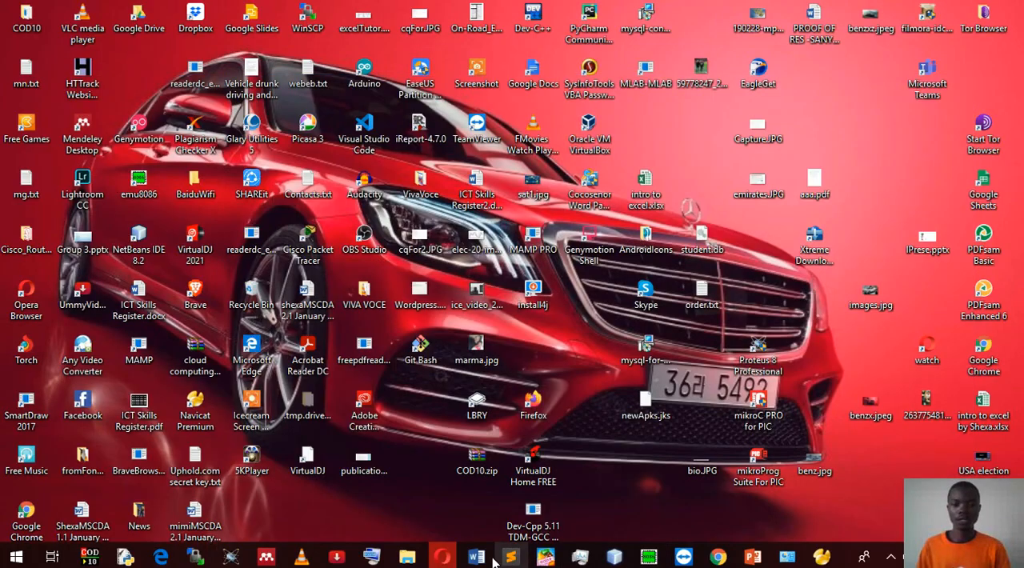
mouse_move(486, 562)
click(575, 518)
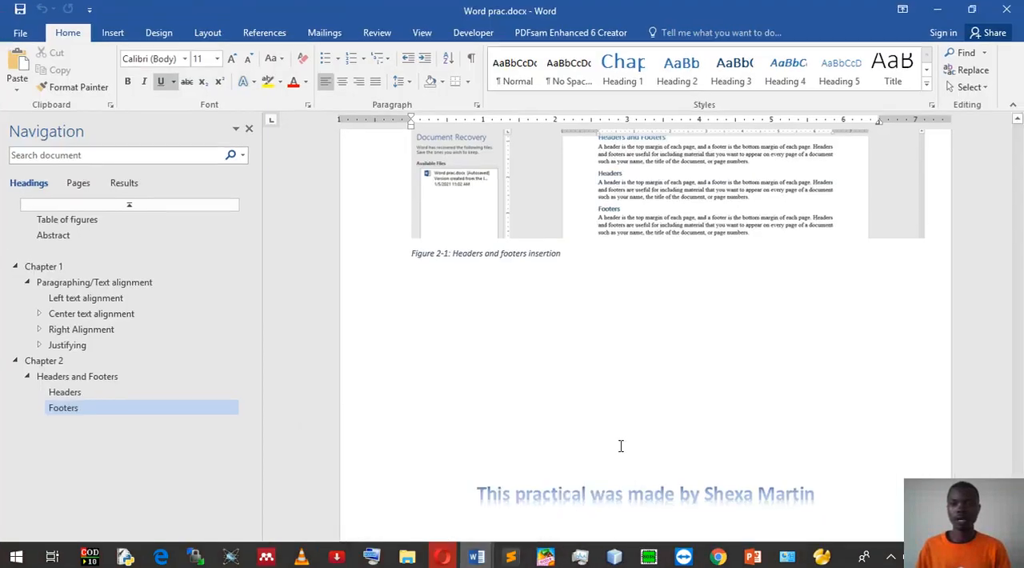
scroll(631, 444, up, 20)
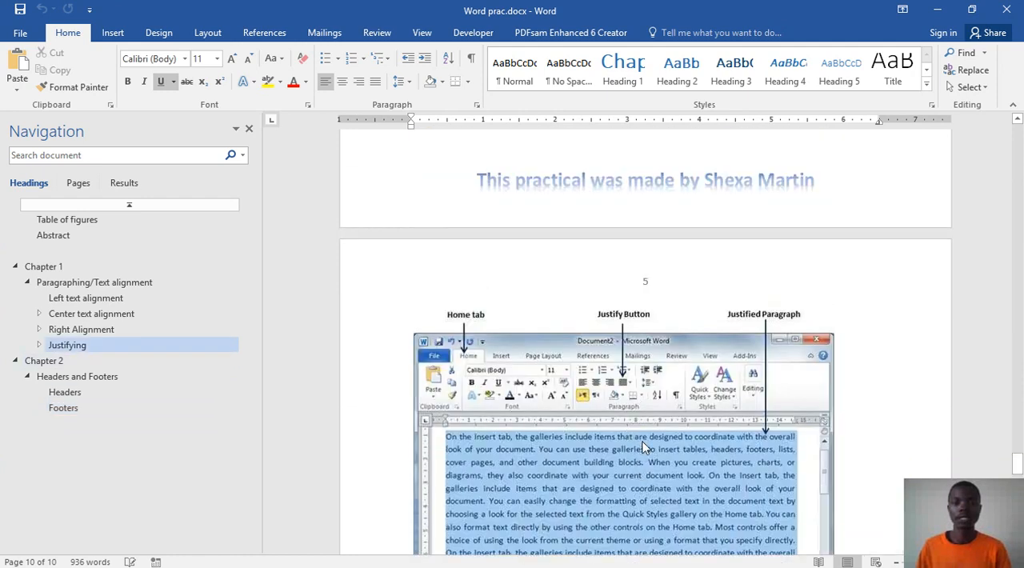
scroll(640, 439, up, 15)
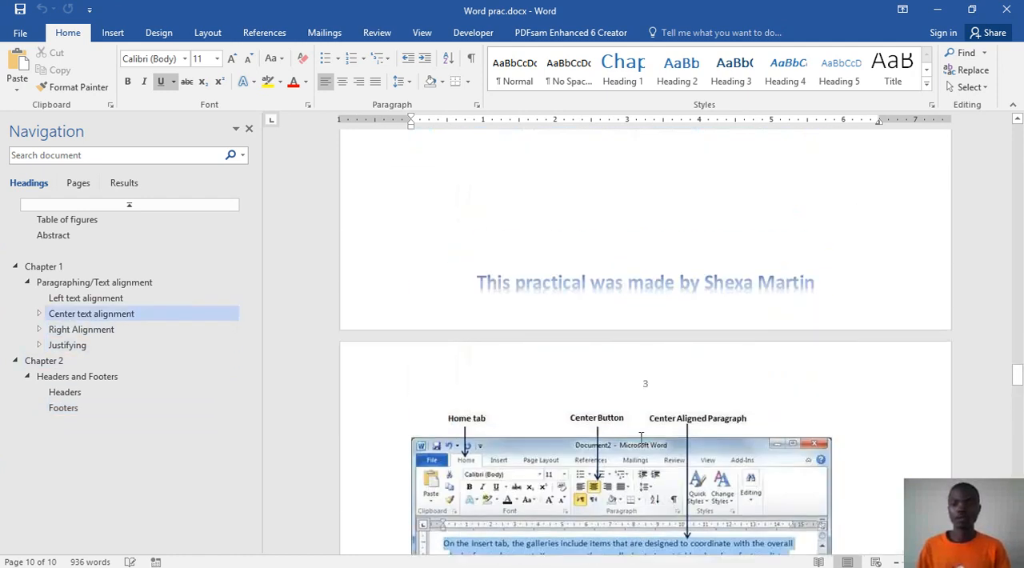
scroll(640, 437, up, 10)
drag(1018, 336, 1003, 138)
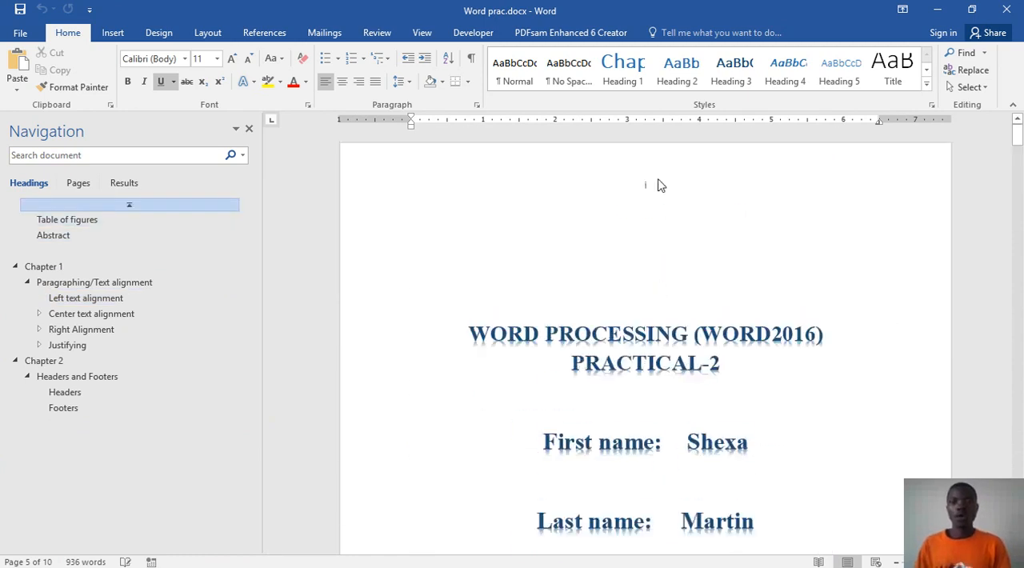
Step: Examine the cover page of the practical, highlighting its title, name and registration number lines, and clear the selection
scroll(658, 185, down, 5)
scroll(668, 214, up, 3)
scroll(600, 209, down, 2)
drag(472, 174, 788, 496)
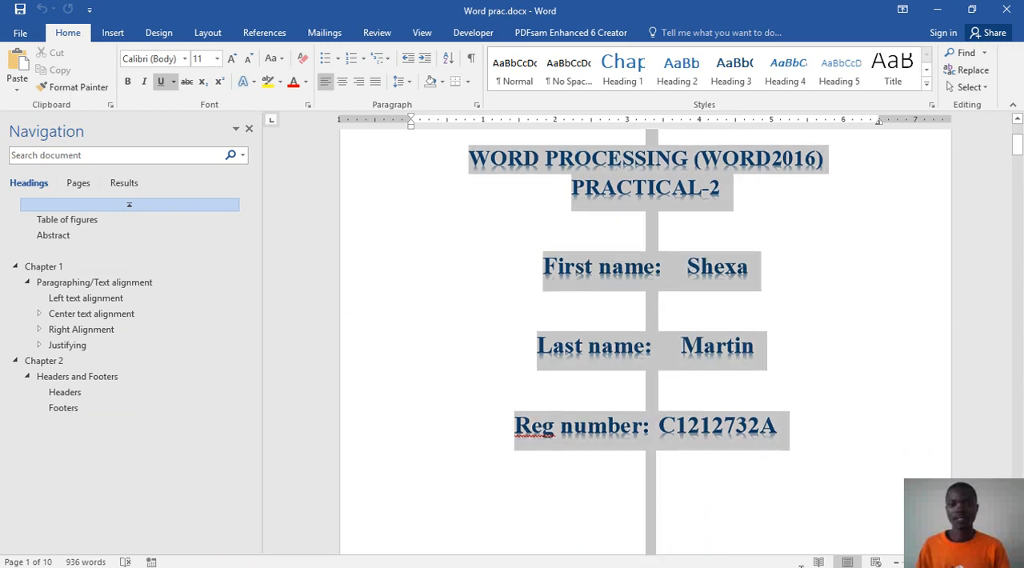
scroll(786, 489, down, 10)
scroll(787, 488, up, 10)
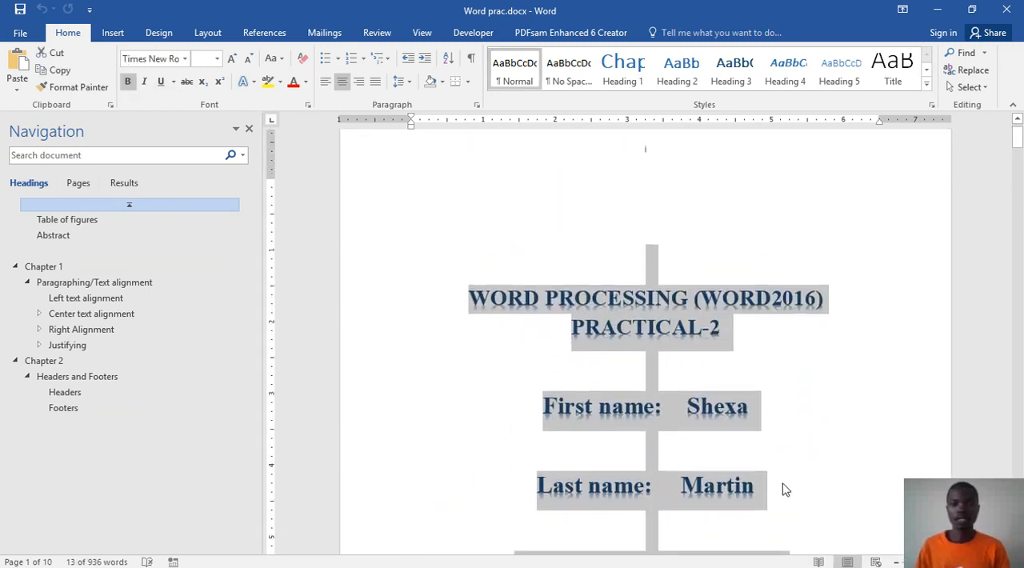
scroll(668, 264, down, 10)
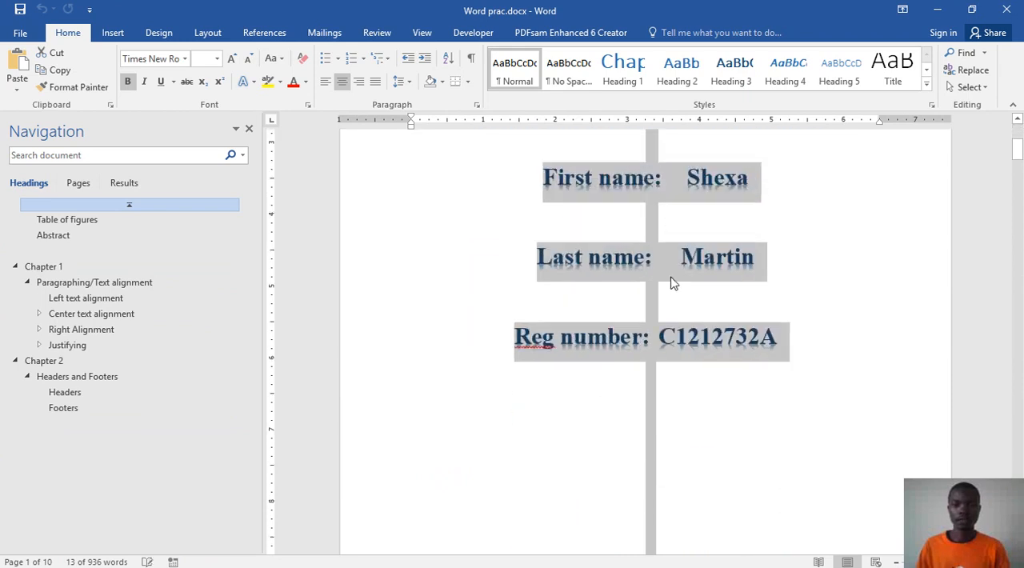
click(652, 212)
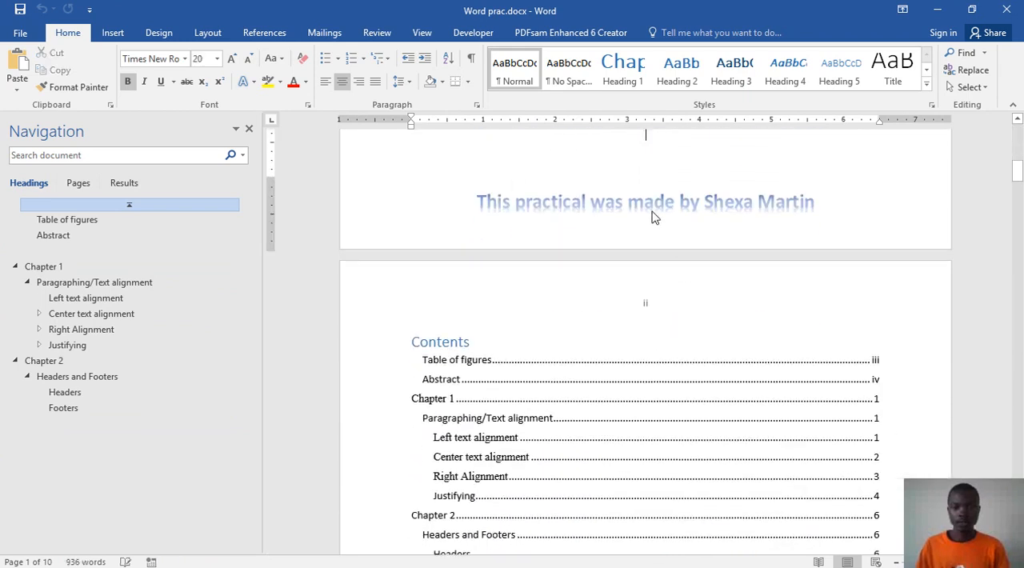
Step: Examine the footers and page numbers from the contents page through to the Abstract page
scroll(654, 217, down, 3)
scroll(656, 219, up, 5)
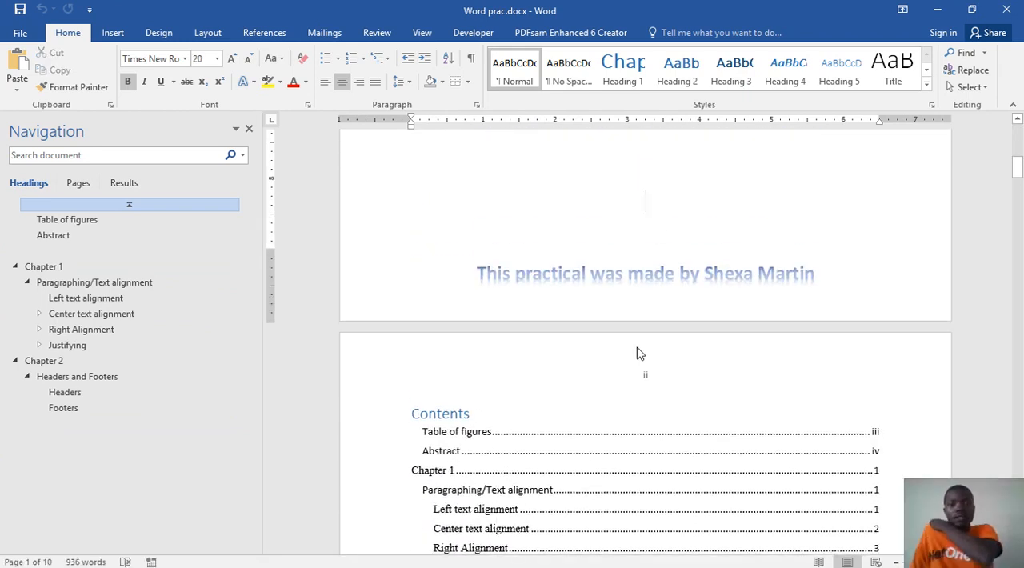
key(Down)
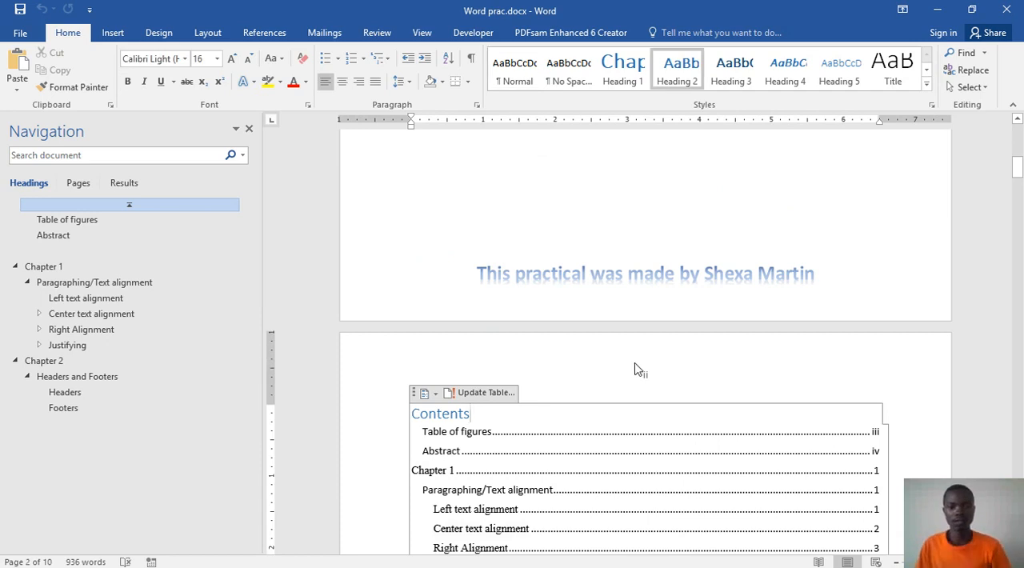
scroll(637, 353, down, 15)
scroll(634, 376, up, 1)
scroll(637, 373, down, 15)
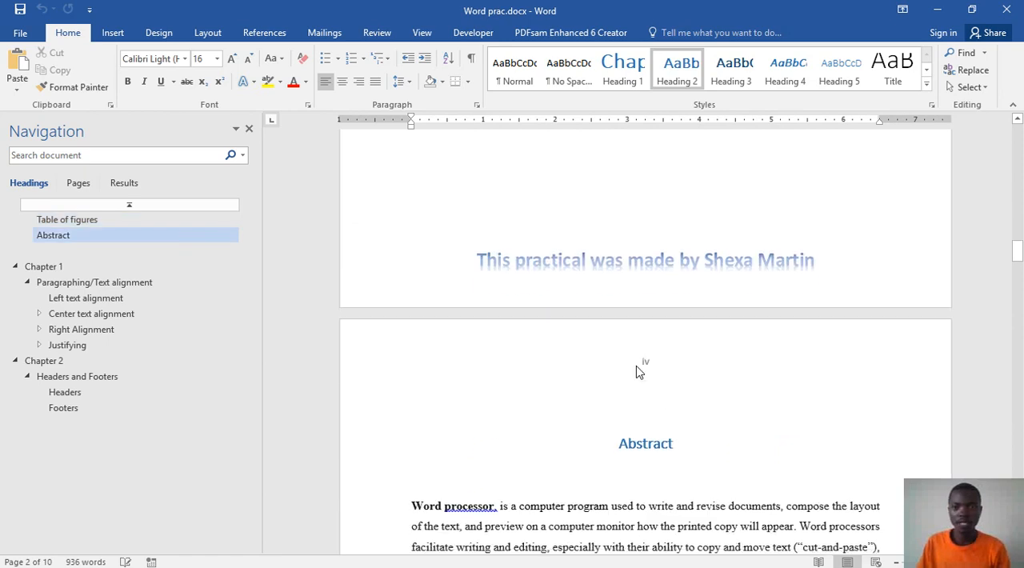
Step: Open Word lecture.docx from the CUIT112 folder in File Explorer and close it again
scroll(637, 371, down, 10)
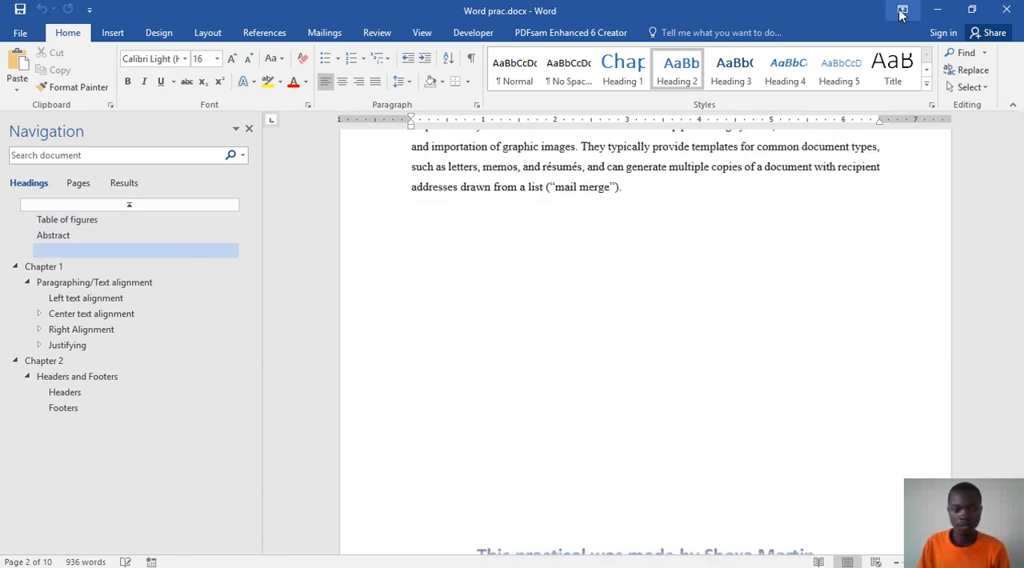
click(936, 10)
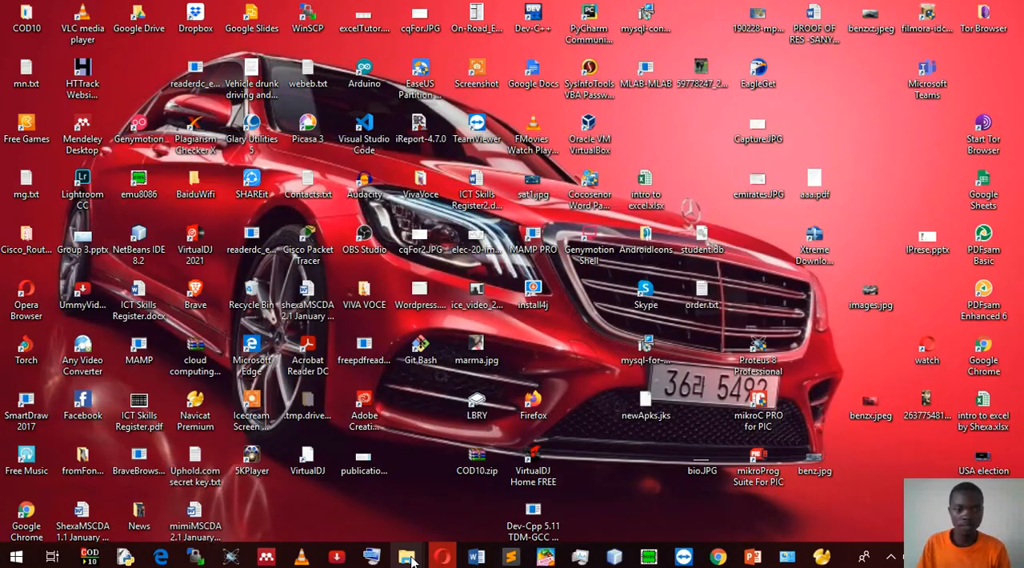
mouse_move(410, 559)
click(389, 509)
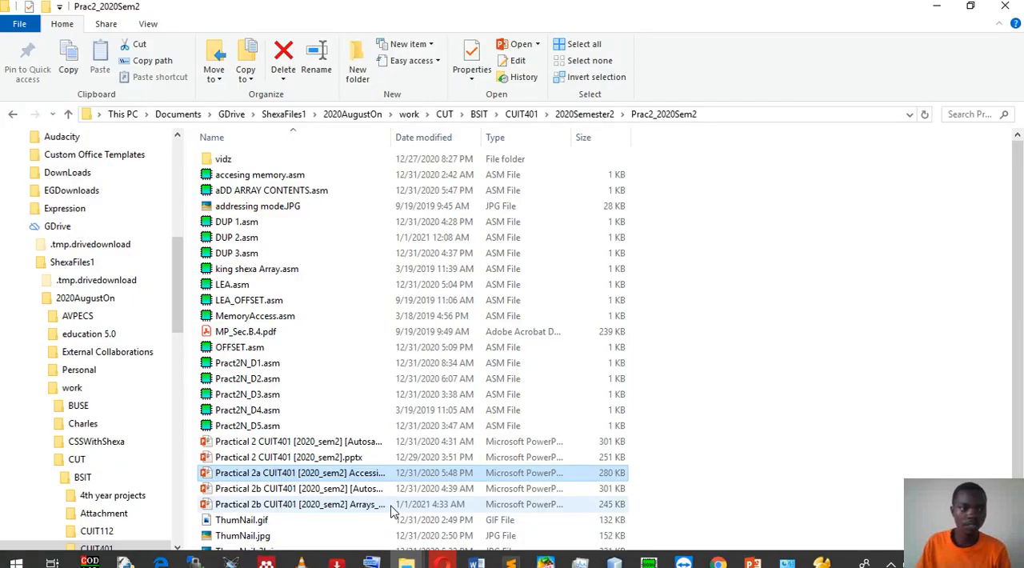
click(12, 116)
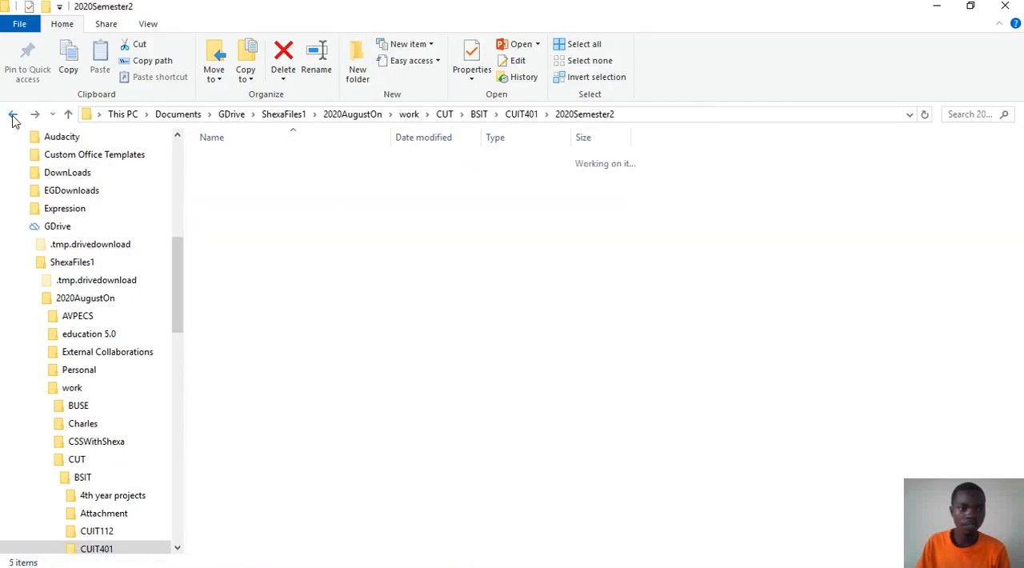
click(12, 115)
click(12, 115)
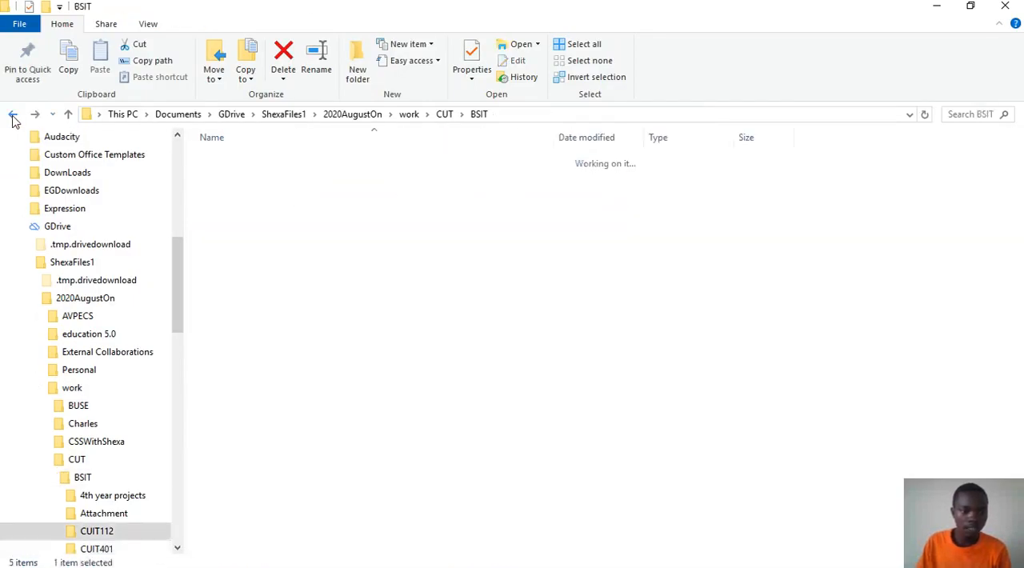
click(12, 116)
scroll(337, 353, down, 10)
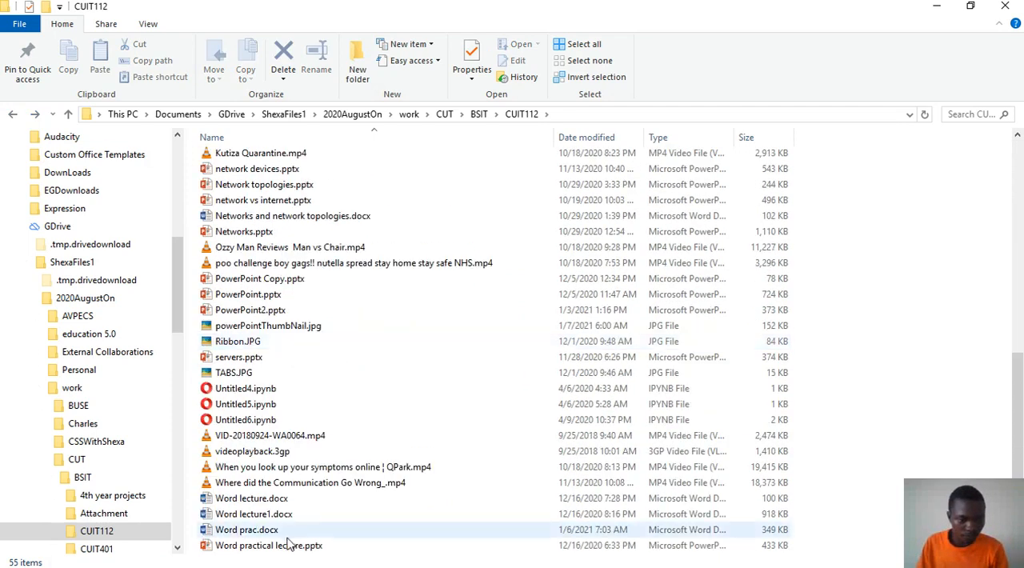
click(248, 502)
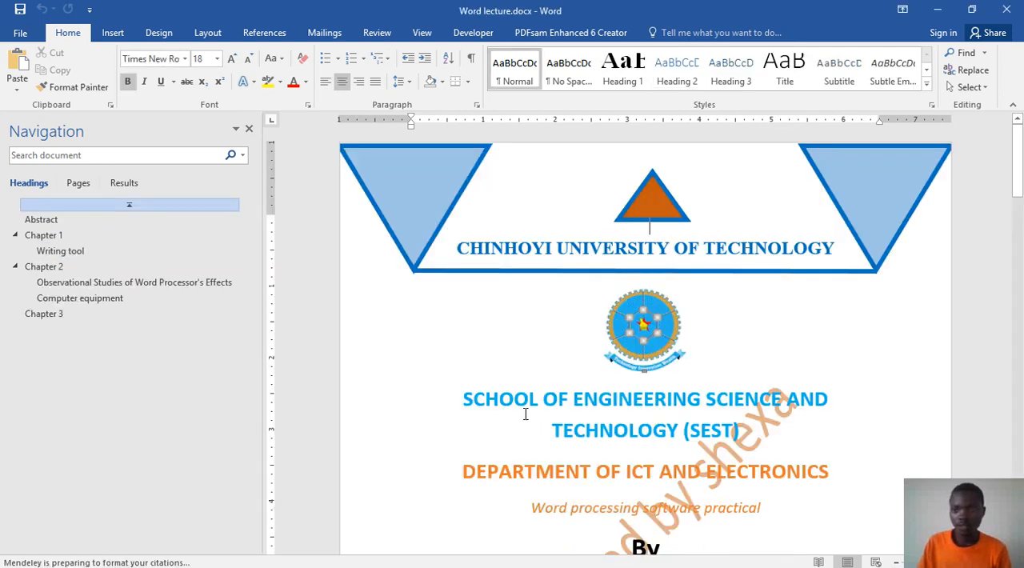
click(1006, 10)
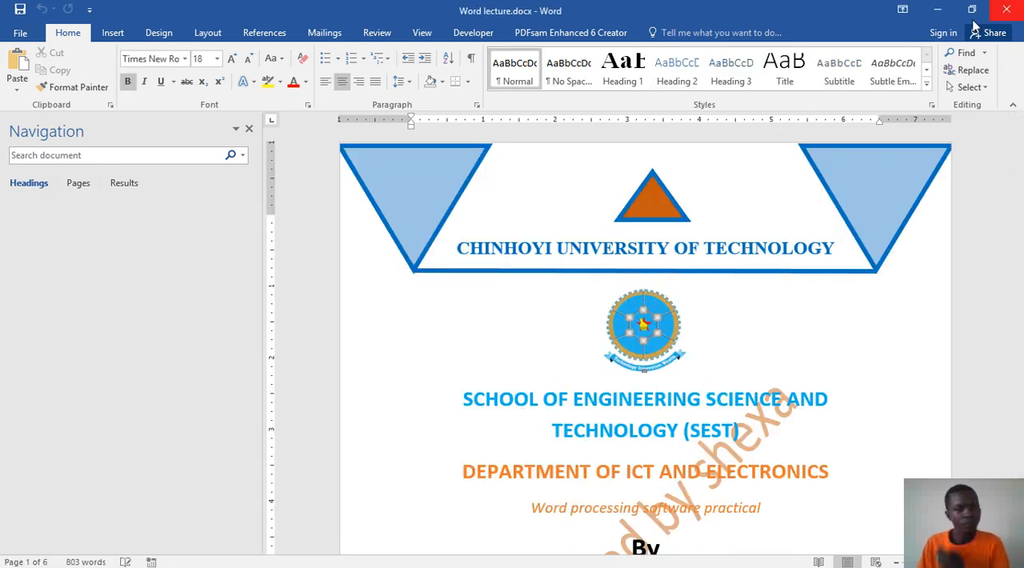
Step: Open the footer above the Abstract page for editing and return to the document body
scroll(655, 320, up, 10)
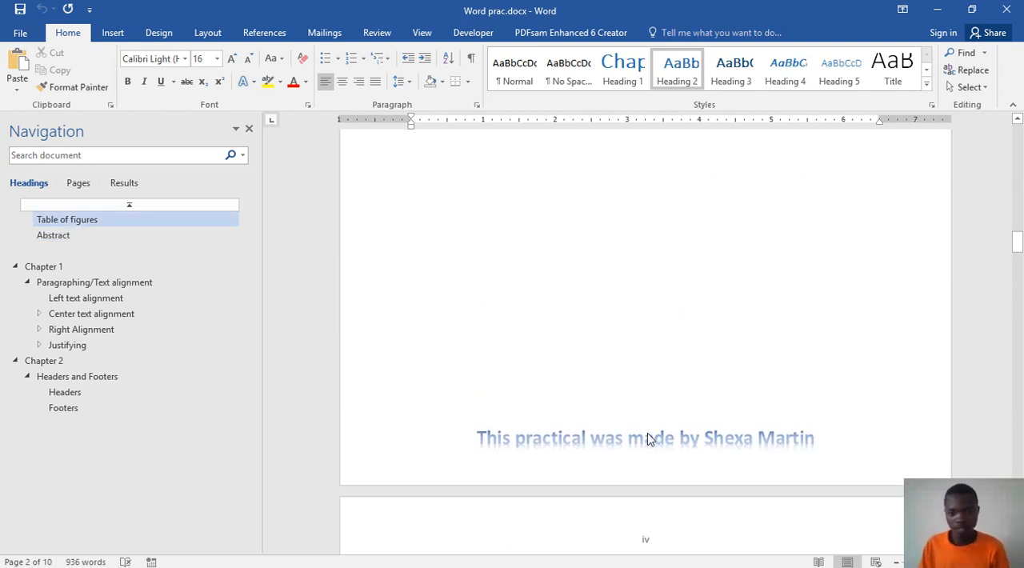
double_click(650, 438)
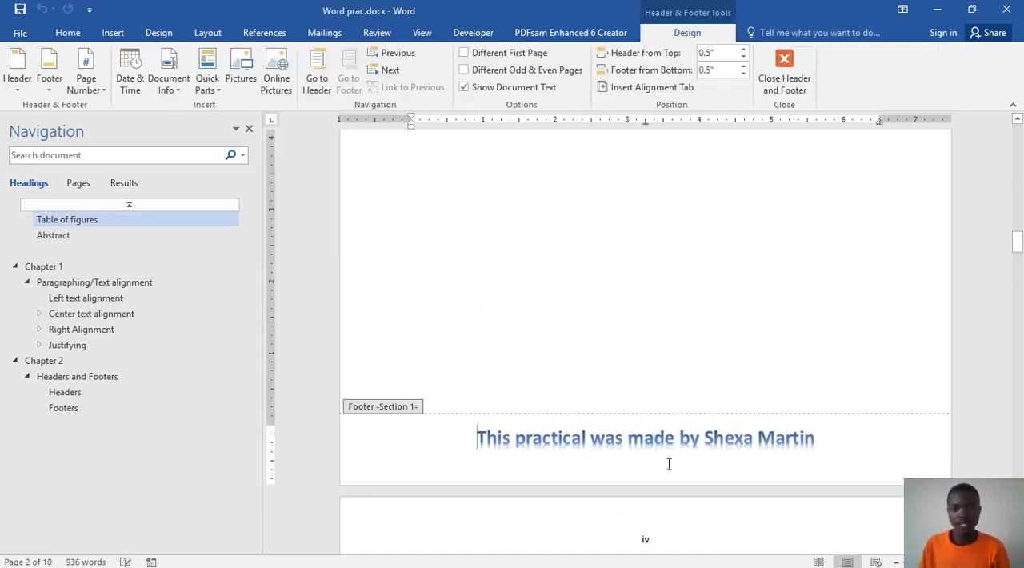
double_click(681, 324)
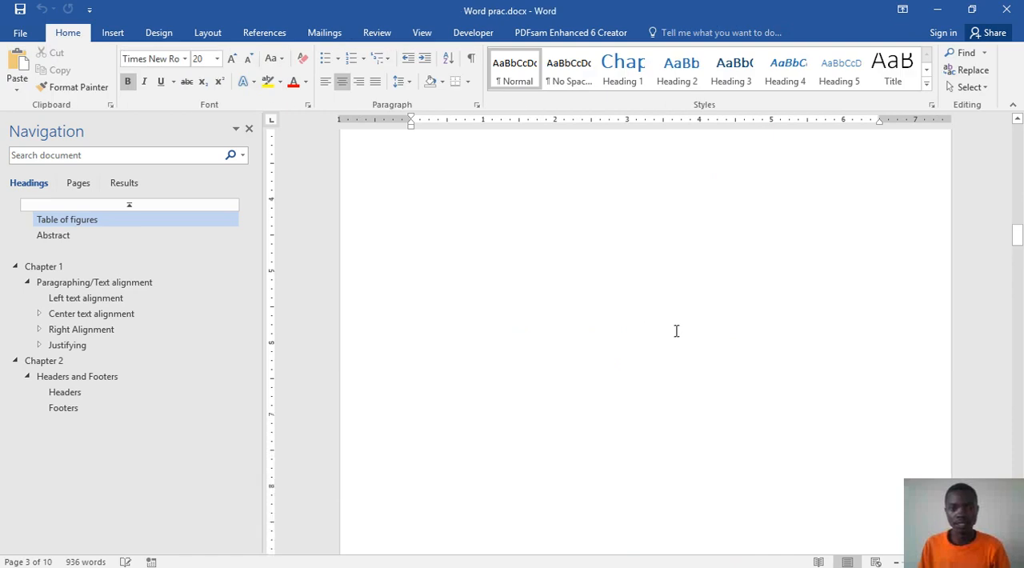
Step: Examine the Table of figures and check its entries as one linked block
scroll(672, 334, up, 4)
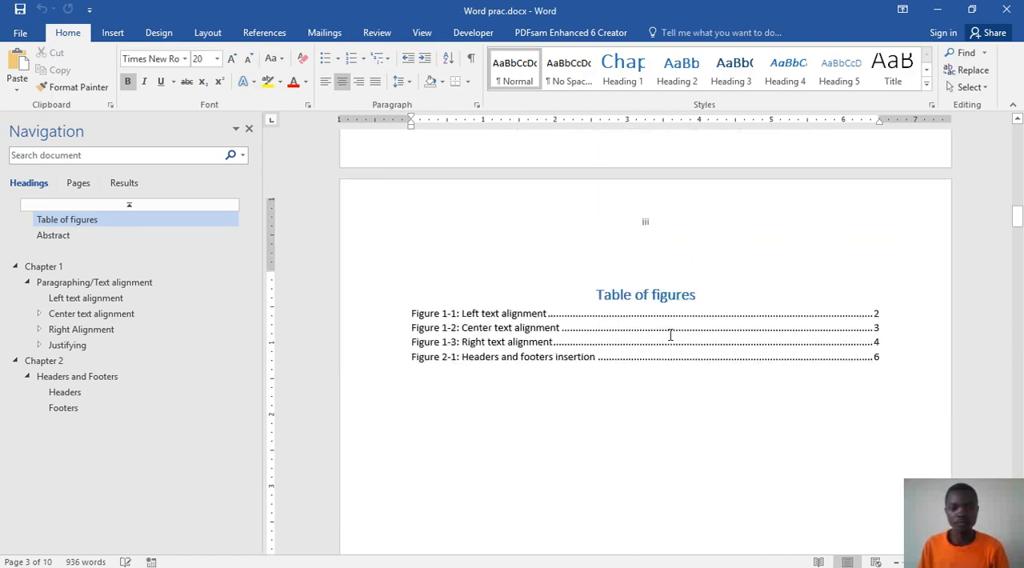
click(636, 347)
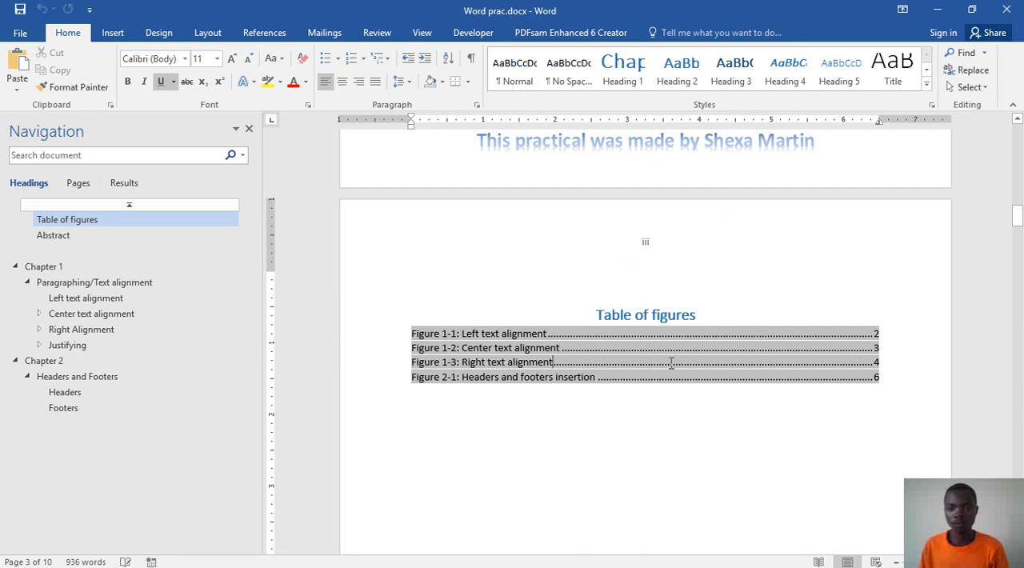
scroll(667, 352, down, 3)
scroll(650, 280, up, 2)
Step: Go to the Chapter 1 page and check the formatting of its title and the Paragraphing/Text alignment heading
scroll(687, 344, down, 4)
scroll(687, 343, down, 10)
scroll(687, 343, down, 8)
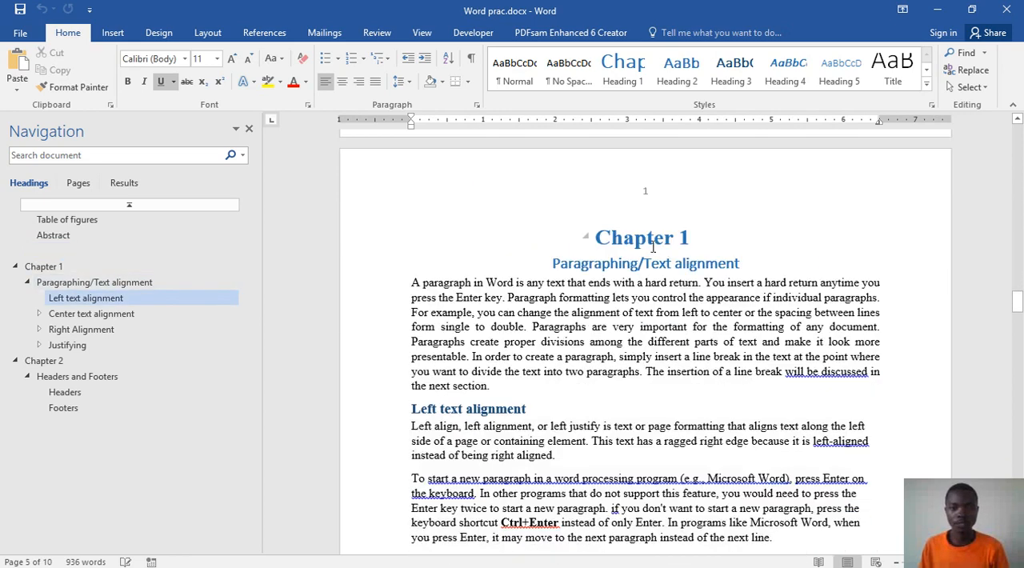
triple_click(653, 244)
click(651, 264)
scroll(637, 322, down, 10)
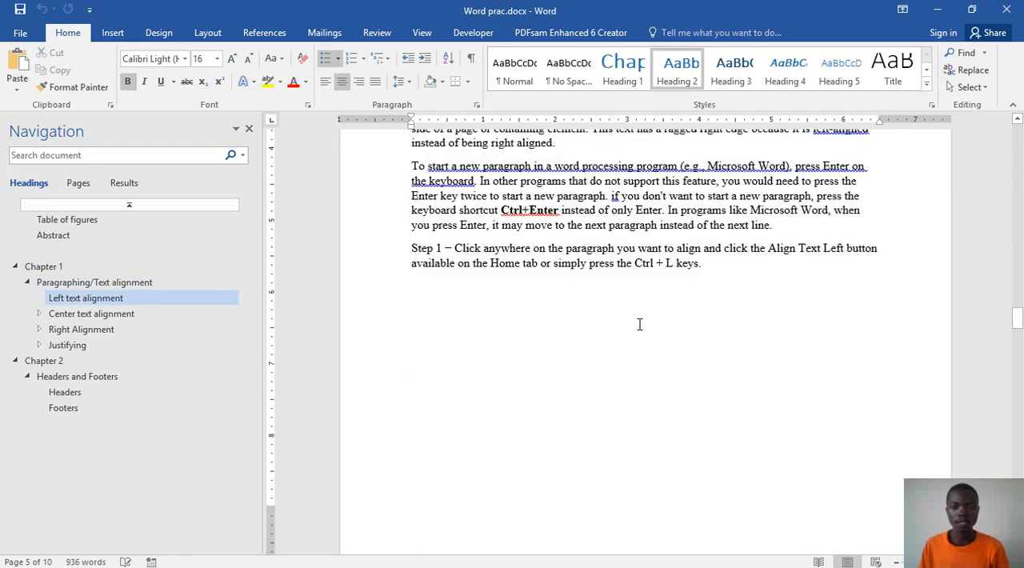
scroll(638, 321, down, 4)
scroll(646, 309, up, 9)
scroll(648, 306, up, 3)
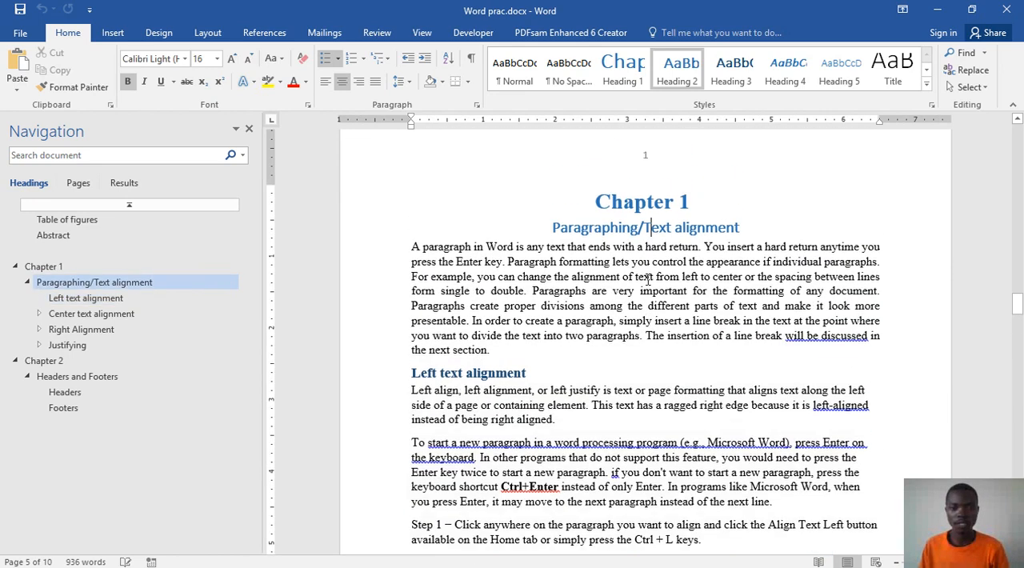
Step: Check the formatting of the Chapter 1 introductory paragraph and the text under Left text alignment
click(648, 279)
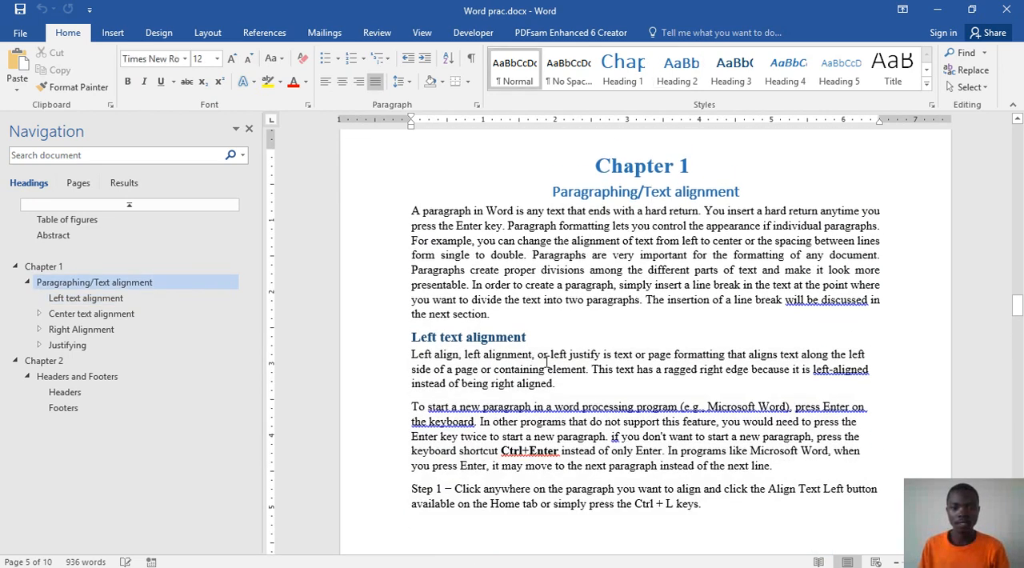
click(602, 390)
scroll(601, 387, down, 3)
scroll(632, 400, down, 15)
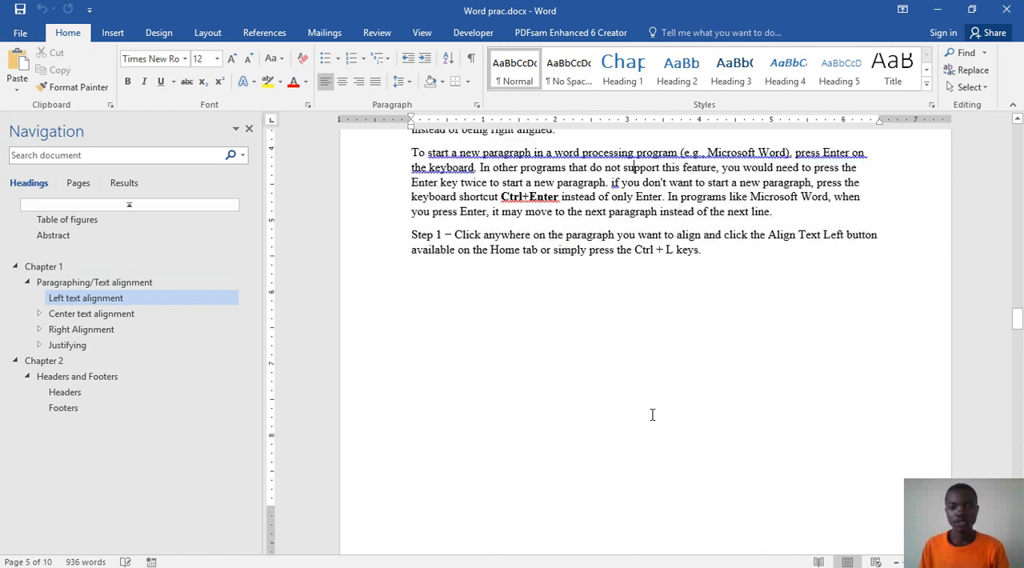
Step: Look through the alignment sections and Chapter 2 to the document's end, examining figures, captions, footers and page numbers
scroll(654, 409, down, 15)
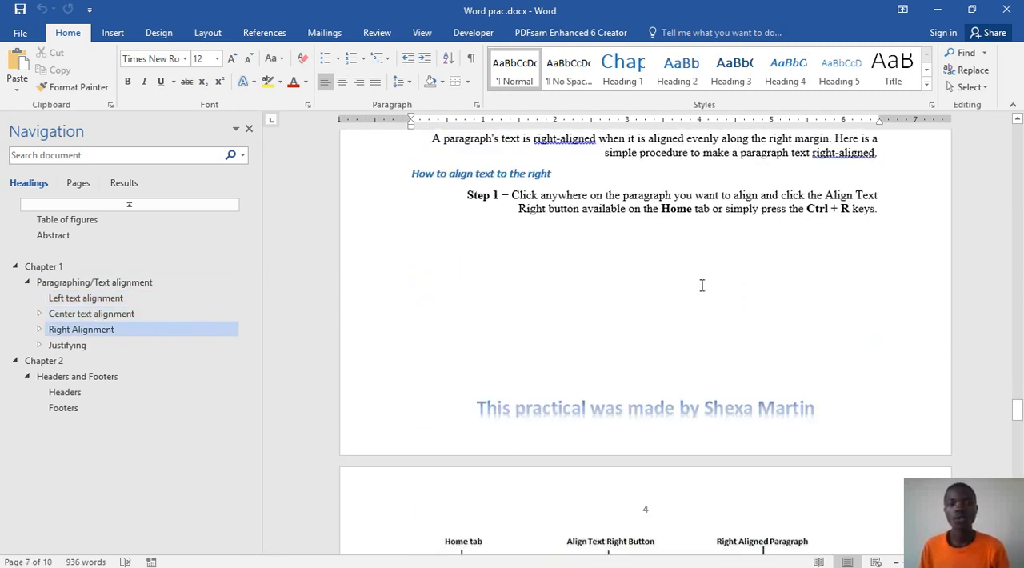
scroll(705, 352, down, 15)
scroll(705, 348, down, 15)
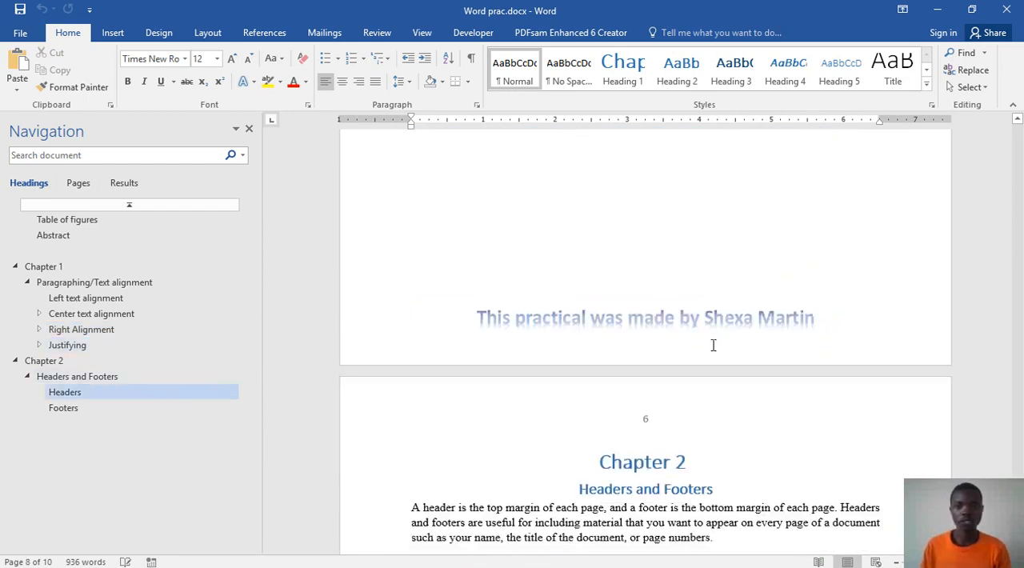
scroll(714, 352, down, 12)
scroll(704, 330, up, 6)
scroll(705, 330, up, 5)
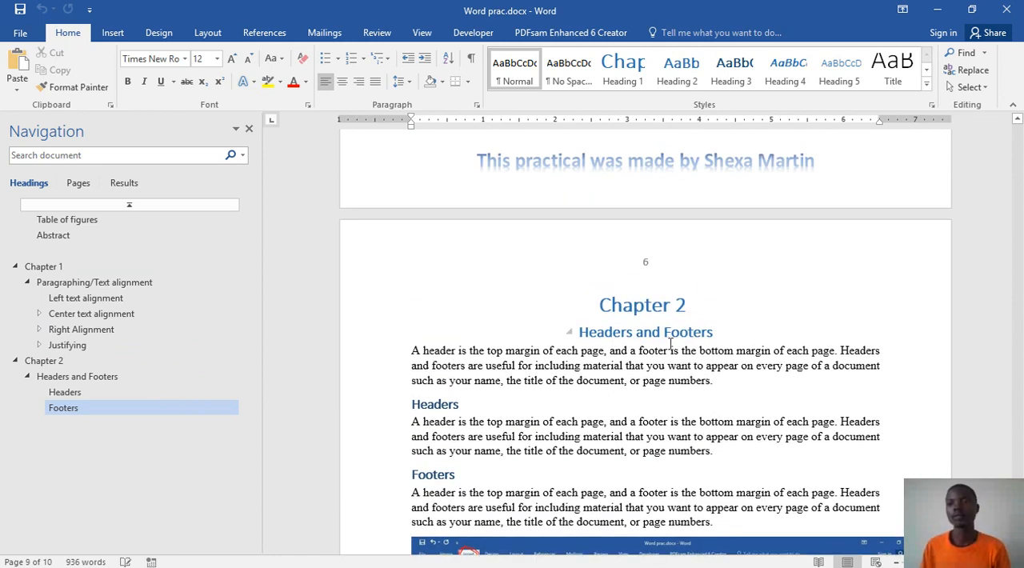
scroll(652, 342, down, 13)
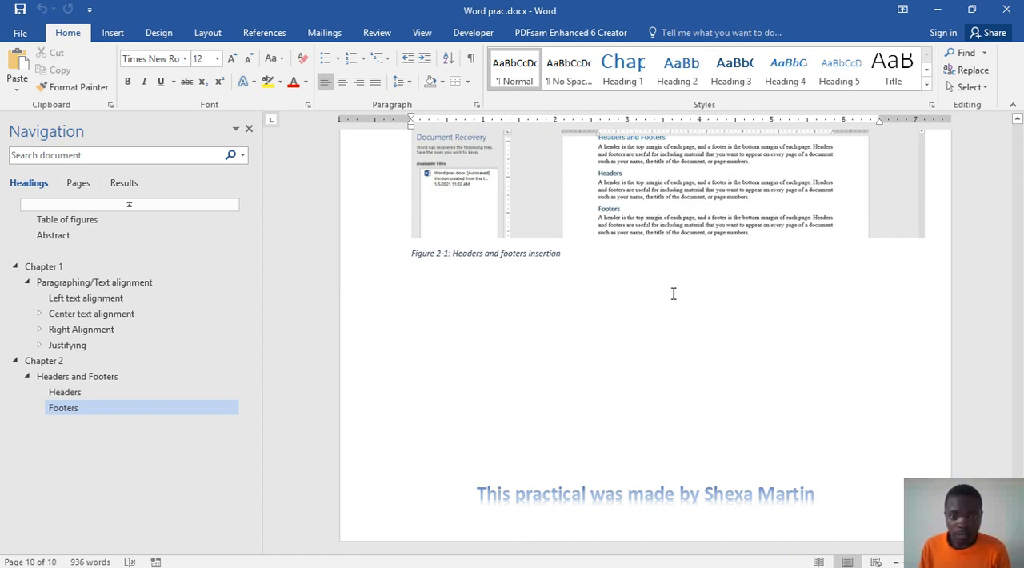
scroll(673, 293, up, 5)
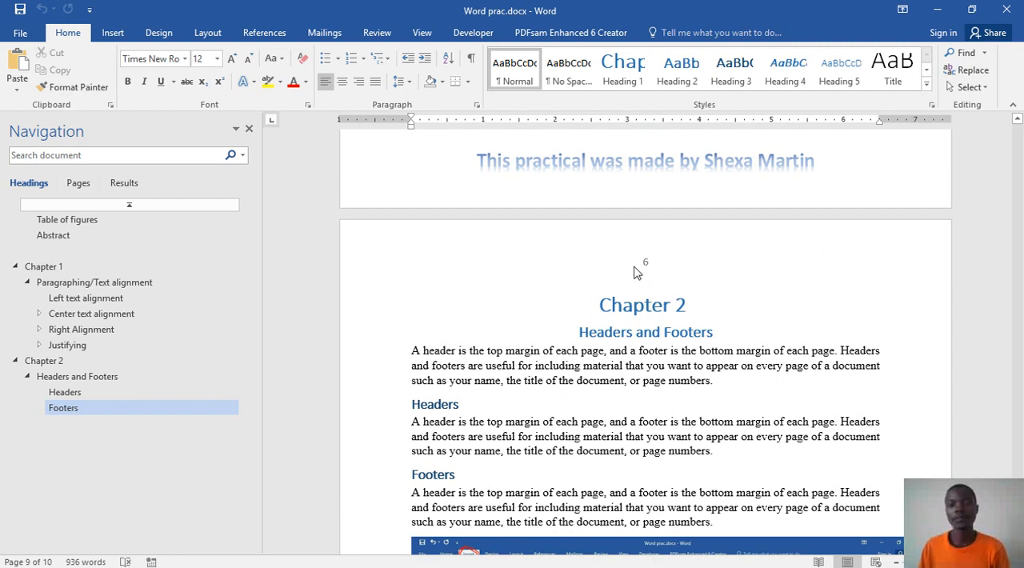
Step: Review the page numbers backwards from Chapter 2 through Chapter 1 and the Abstract to the Table of figures page
scroll(645, 266, up, 10)
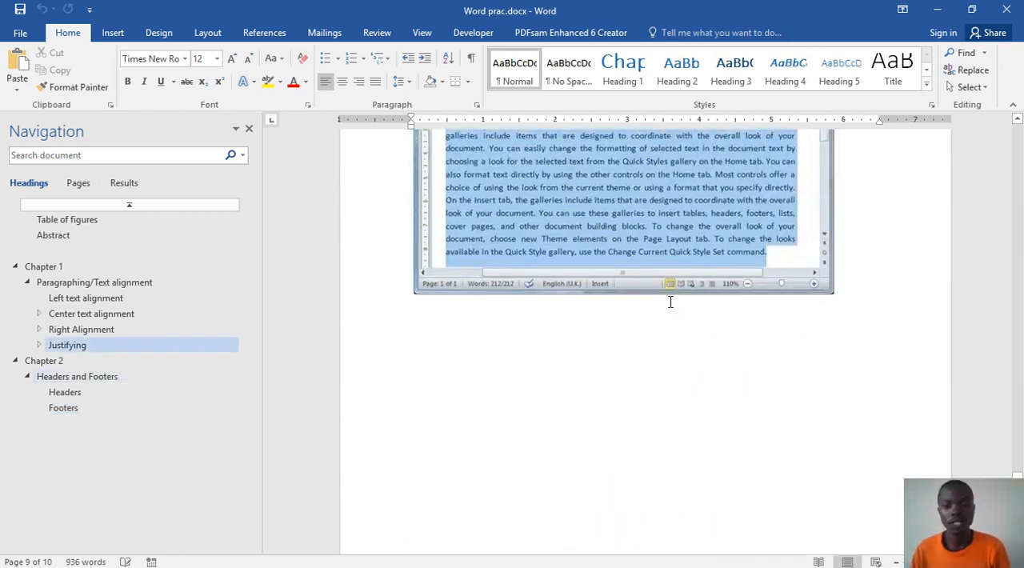
scroll(609, 185, up, 10)
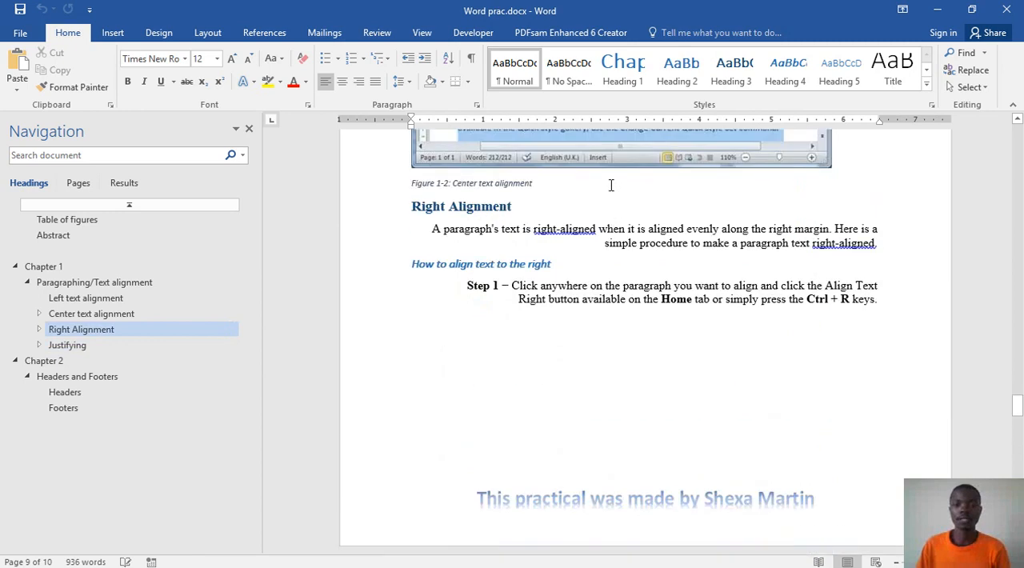
scroll(611, 184, up, 10)
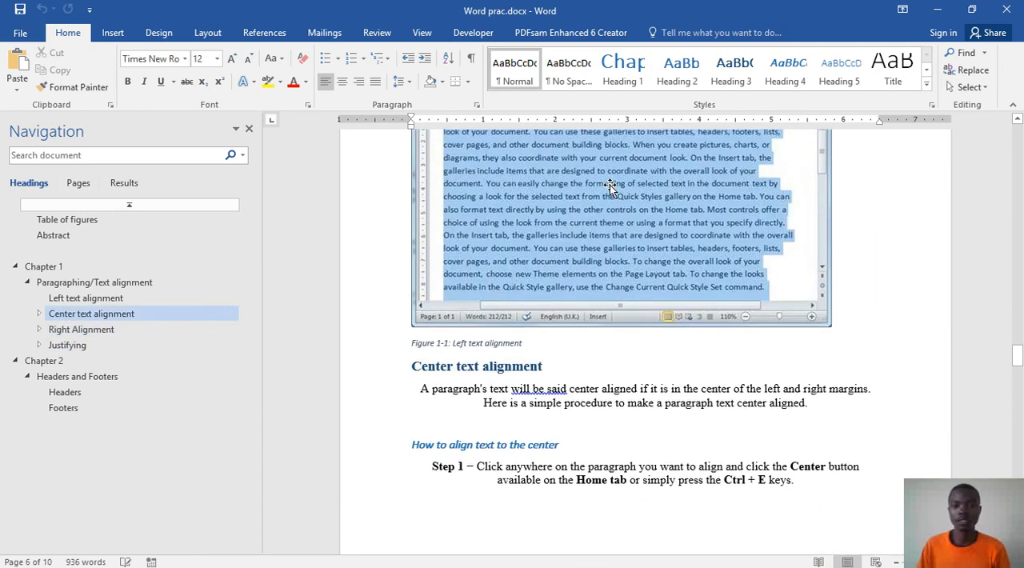
scroll(610, 185, up, 10)
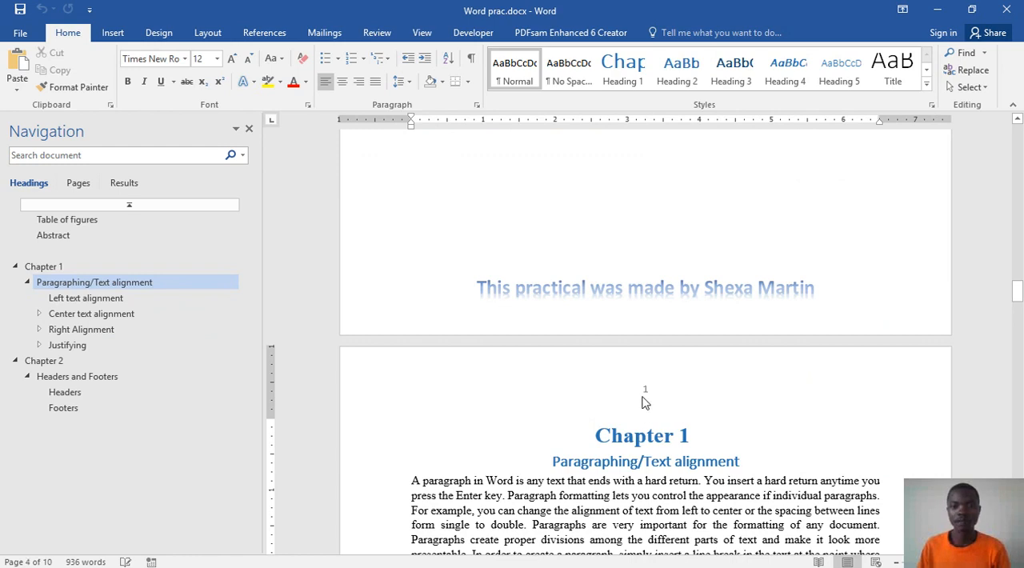
scroll(652, 404, up, 10)
scroll(659, 402, up, 5)
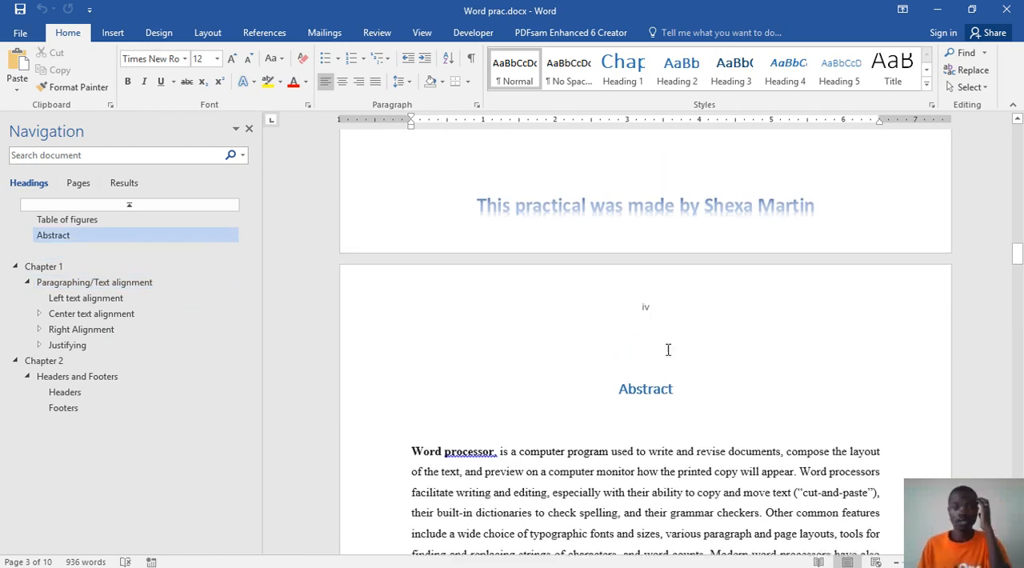
scroll(645, 316, up, 8)
scroll(672, 358, up, 5)
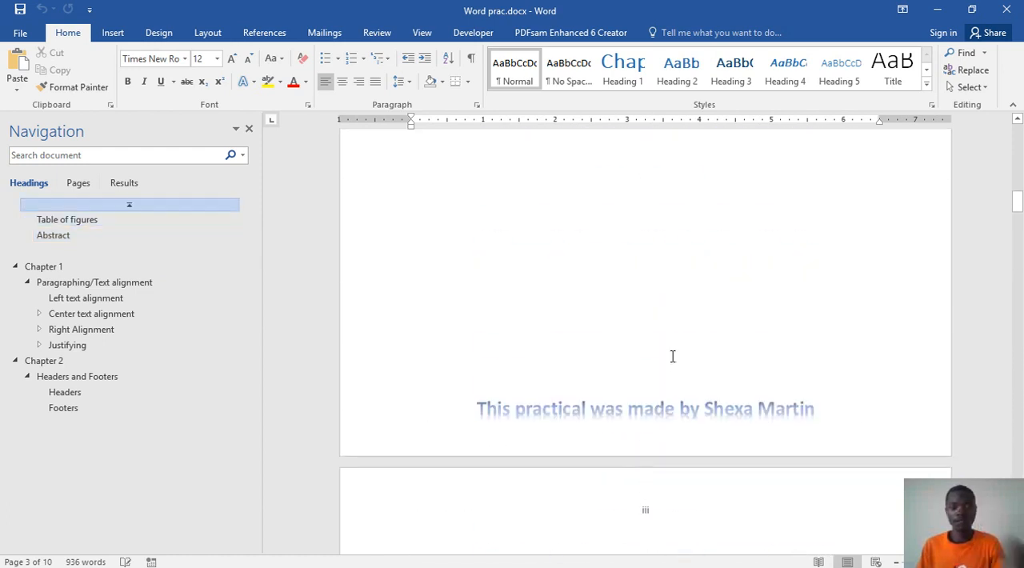
scroll(644, 480, down, 2)
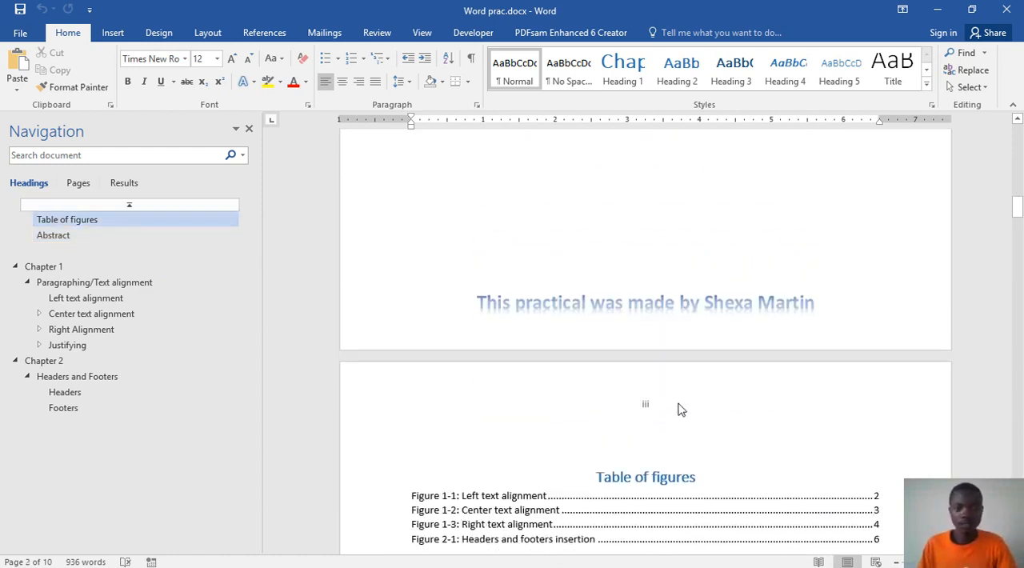
Step: Close the Navigation pane and enlarge the page view by three zoom increments
click(249, 128)
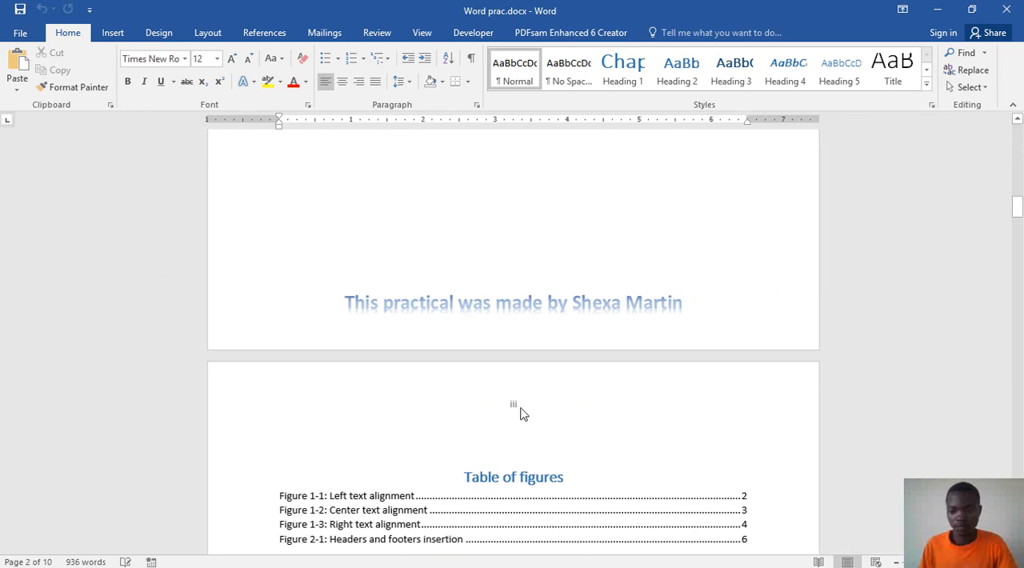
scroll(571, 404, up, 3)
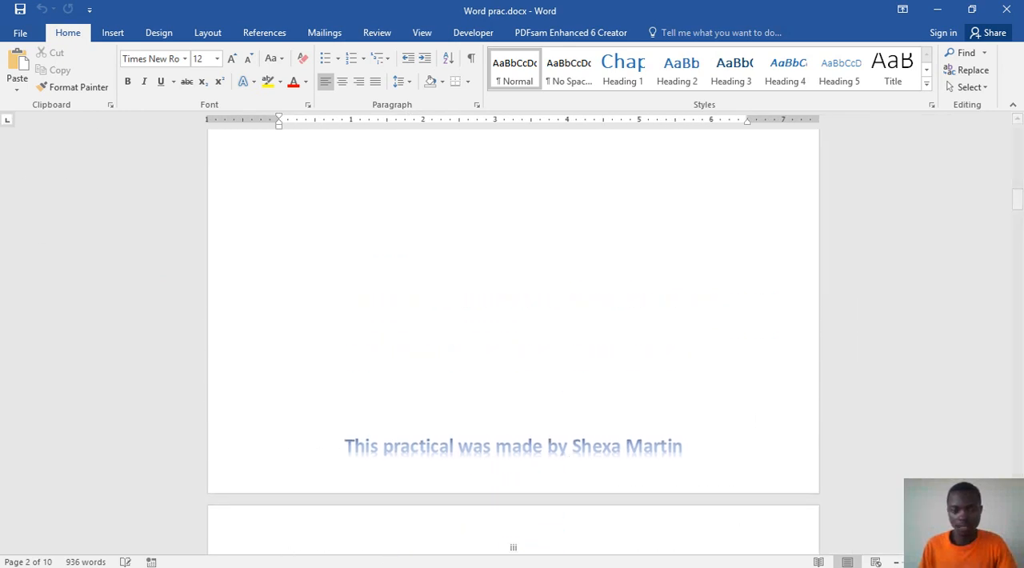
click(980, 562)
click(980, 562)
click(980, 562)
Step: Examine the enlarged page numbers from the Table of figures page through the Abstract and into Chapter 1
scroll(842, 476, down, 6)
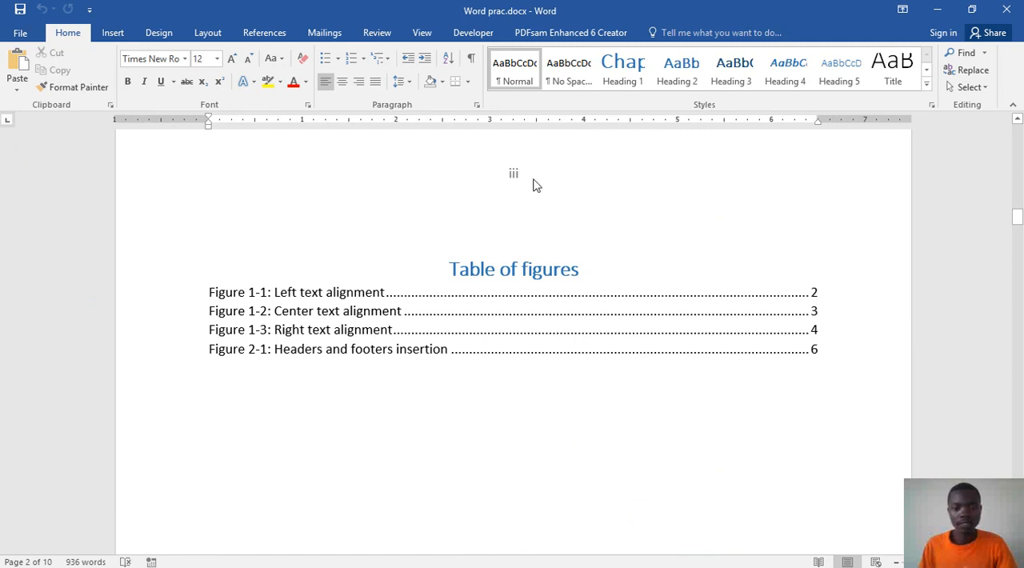
scroll(544, 256, down, 10)
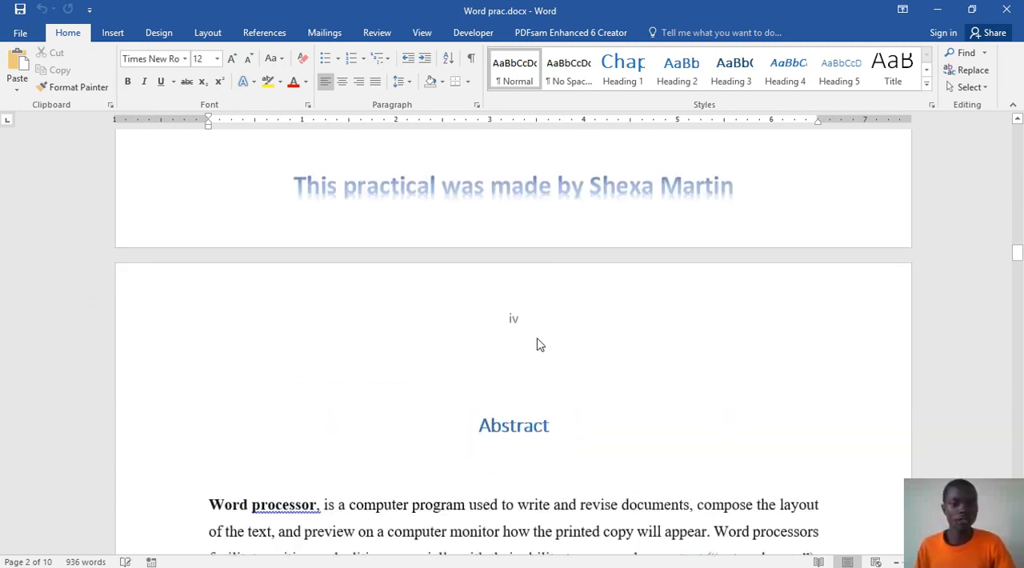
scroll(544, 344, down, 15)
scroll(545, 344, down, 20)
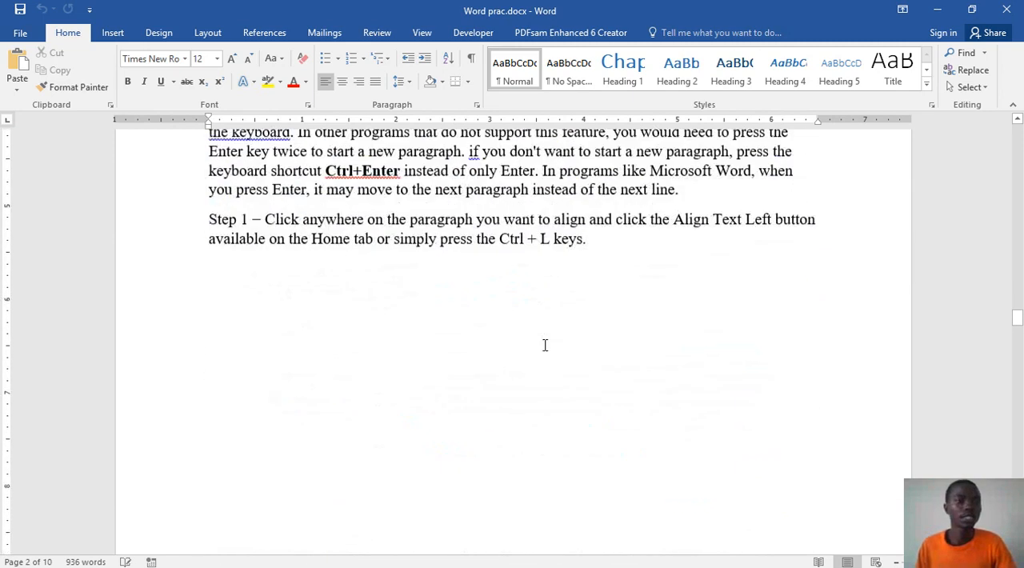
Step: Create a new blank document alongside the finished sample
scroll(531, 340, up, 4)
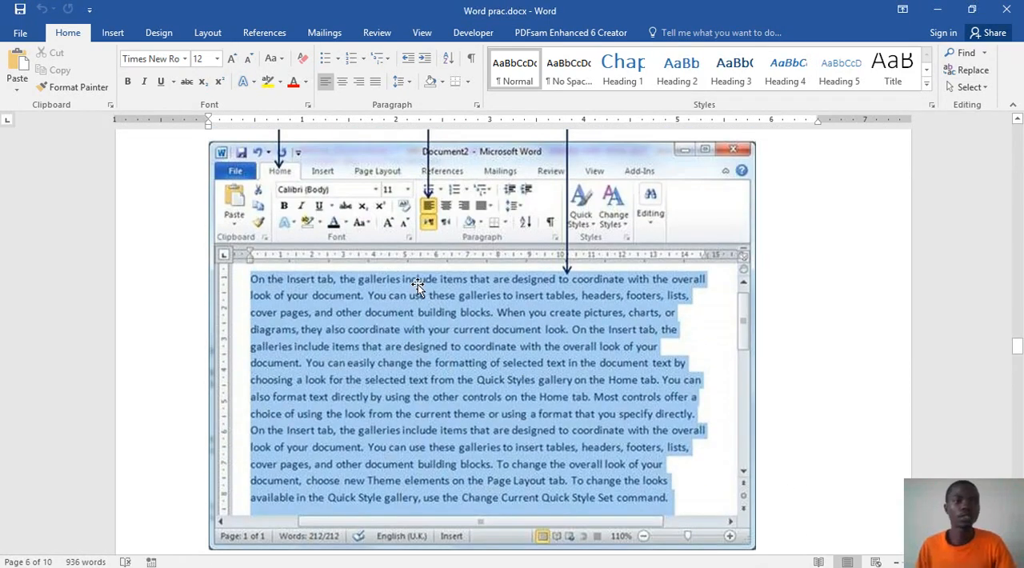
click(20, 32)
click(32, 98)
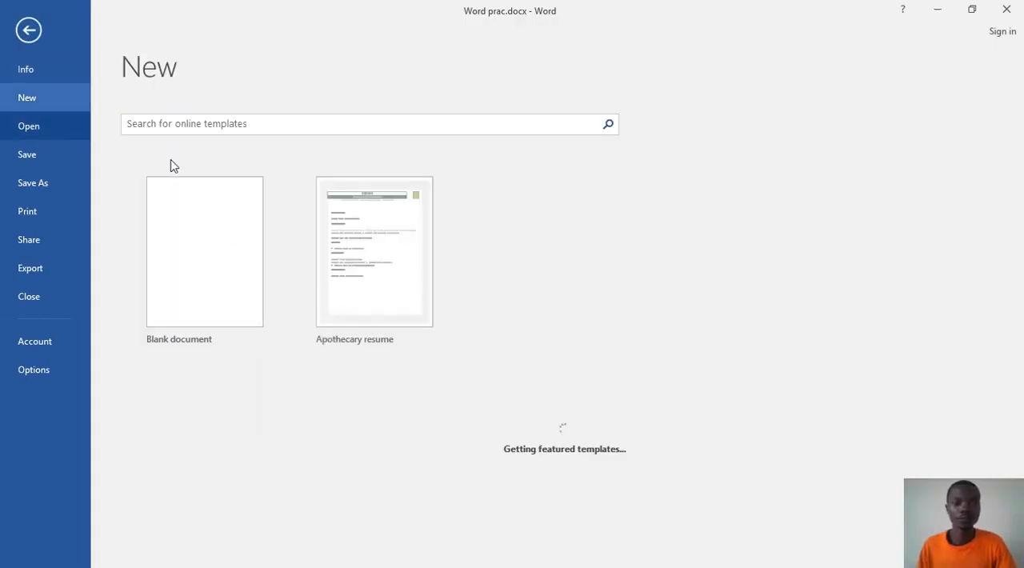
click(272, 298)
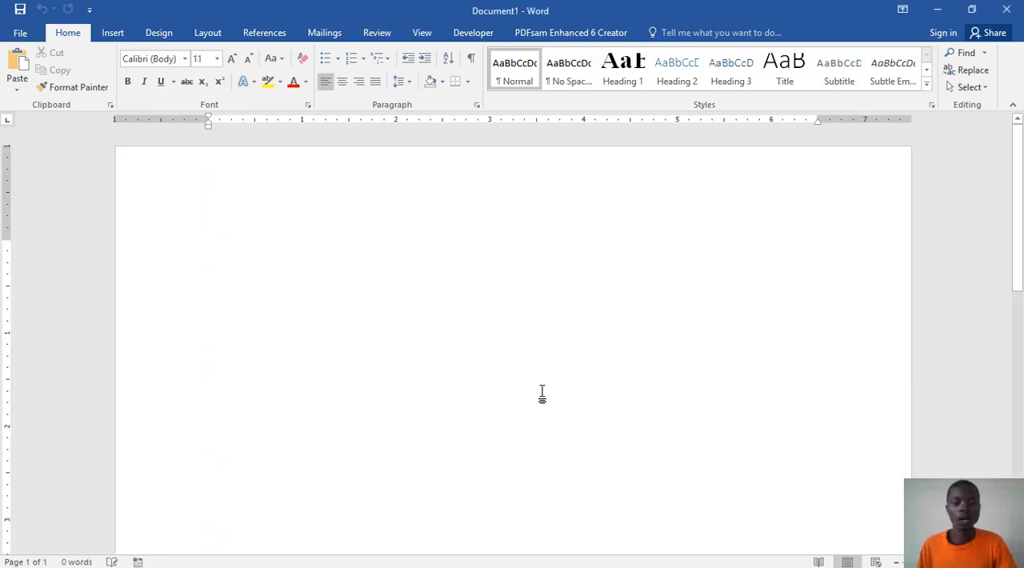
Step: Switch back to Word prac.docx and return to its cover page
mouse_move(860, 566)
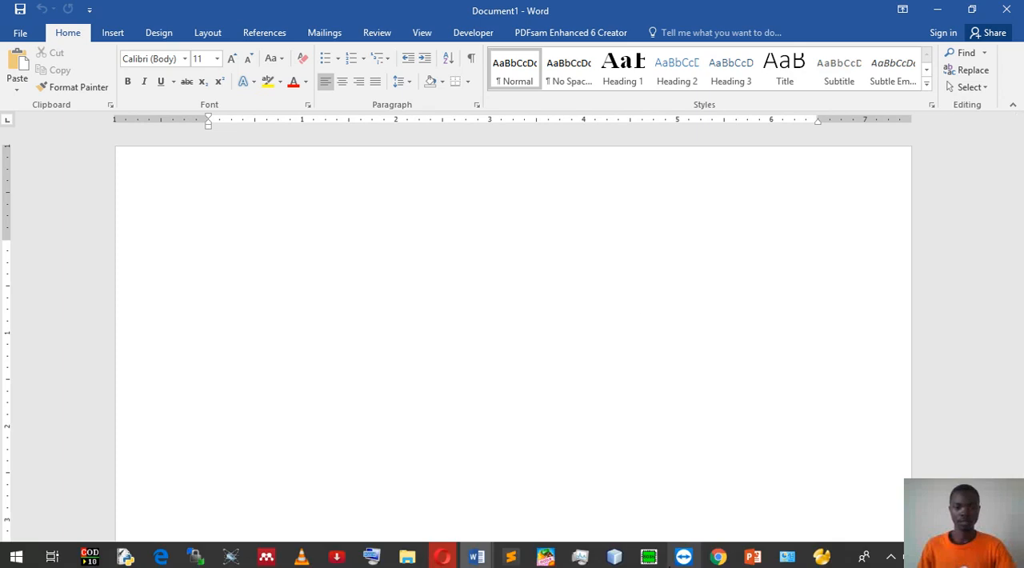
mouse_move(474, 559)
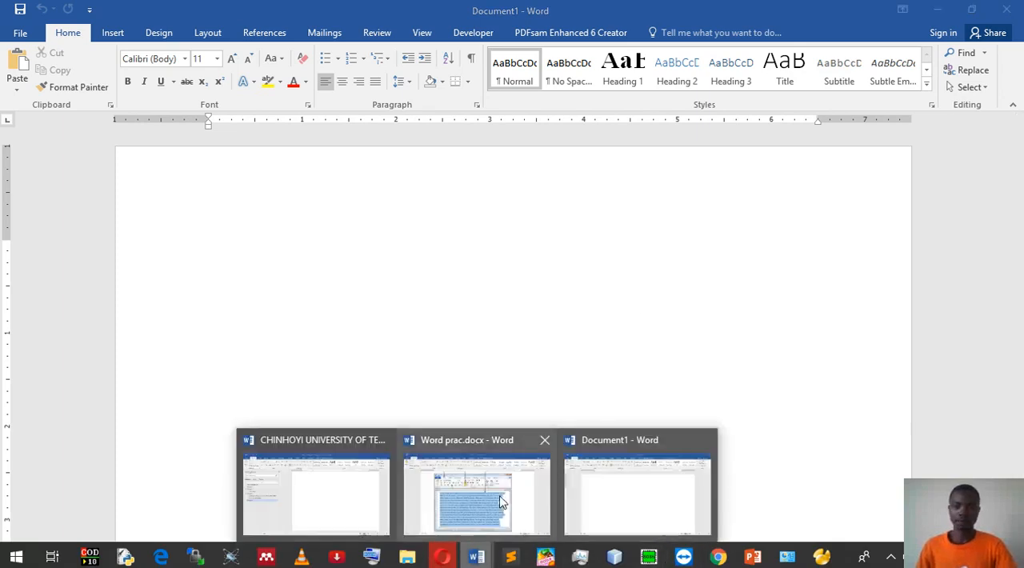
click(477, 492)
scroll(579, 343, up, 20)
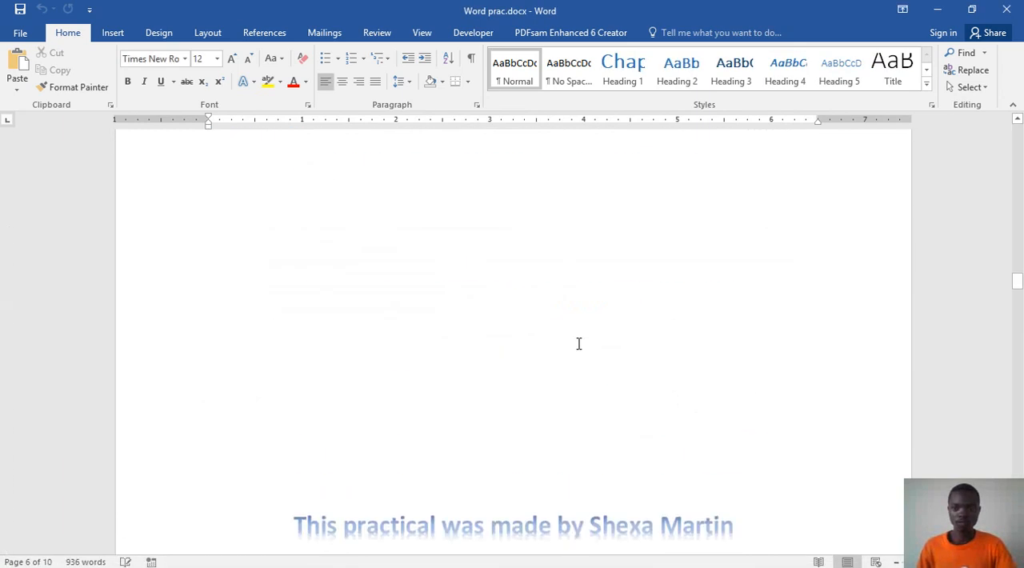
scroll(578, 343, up, 15)
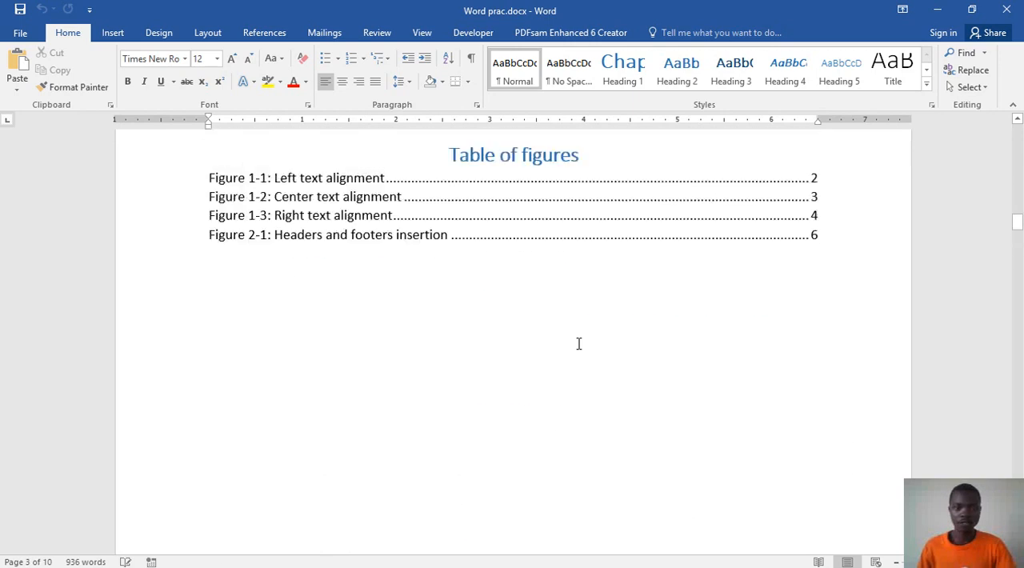
scroll(578, 343, up, 15)
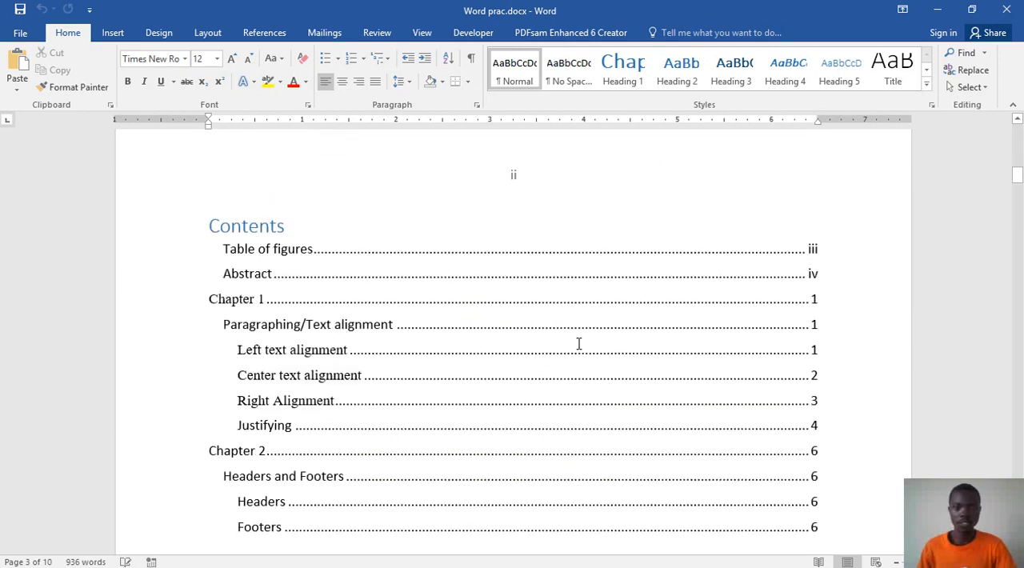
scroll(579, 343, up, 3)
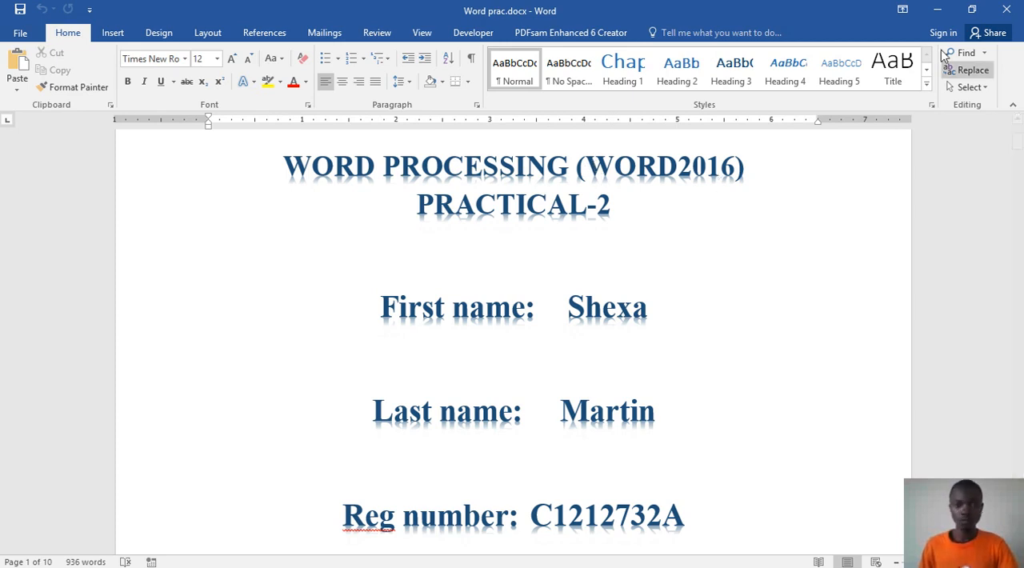
Step: Arrange the windows side by side, with a widened blank document on one side and Word prac.docx on the other
click(972, 11)
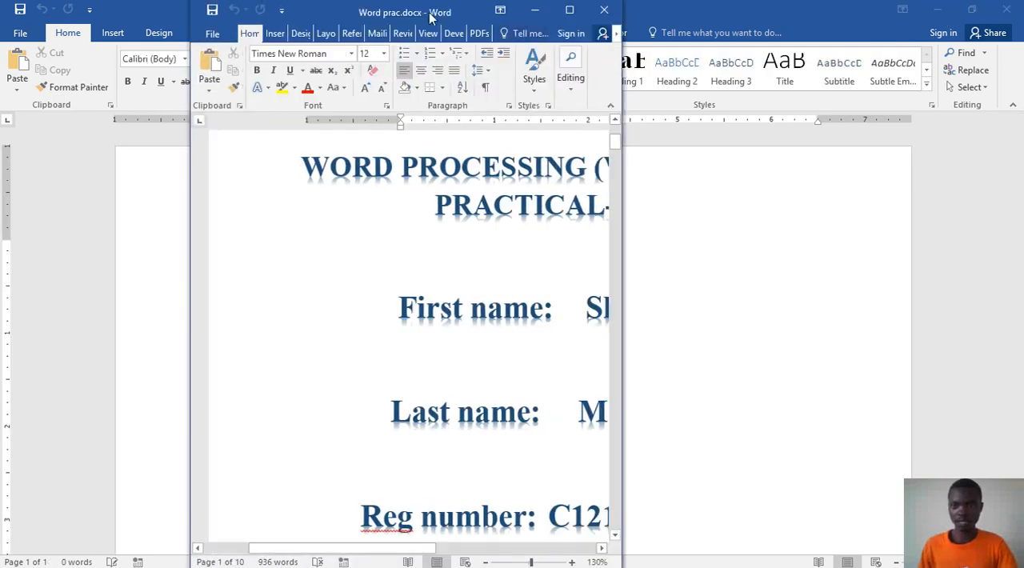
drag(422, 14, 959, 57)
click(968, 12)
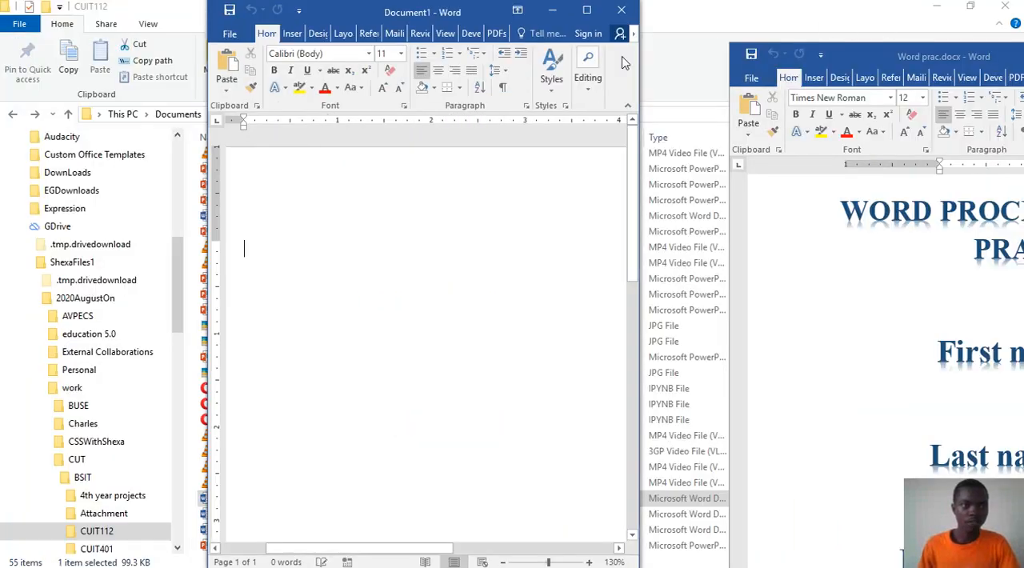
drag(453, 15, 0, 12)
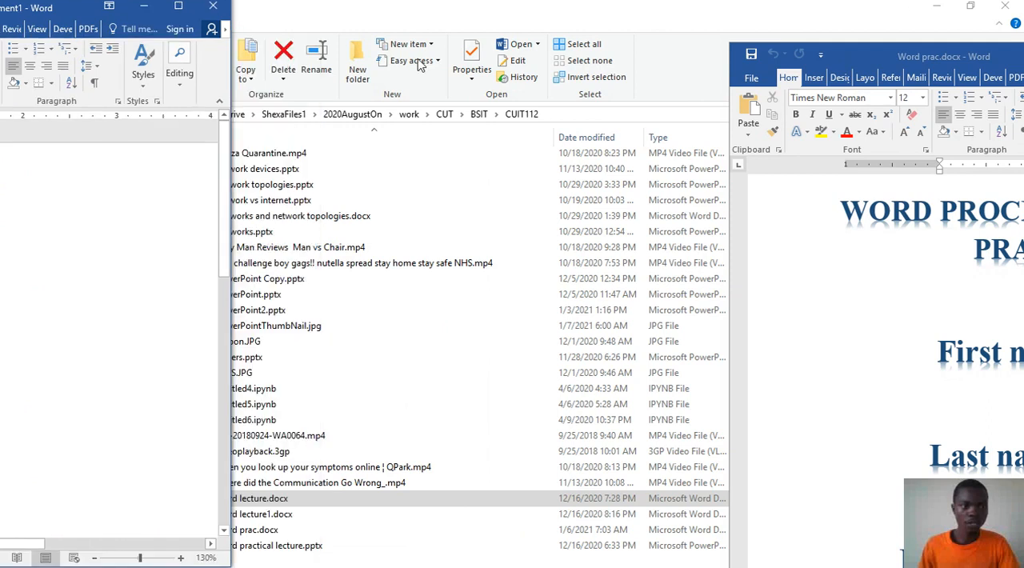
drag(420, 66, 180, 17)
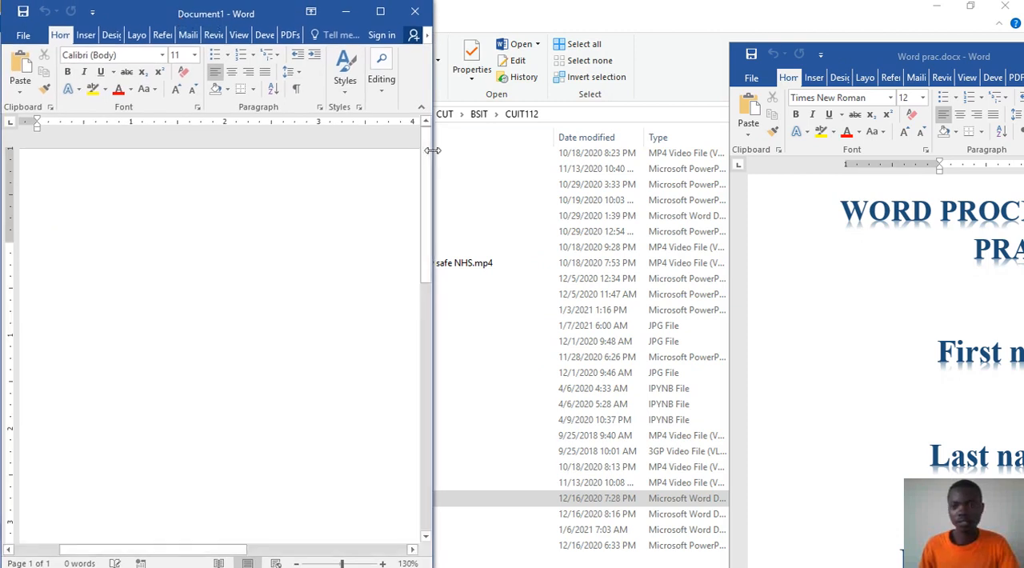
drag(432, 150, 624, 152)
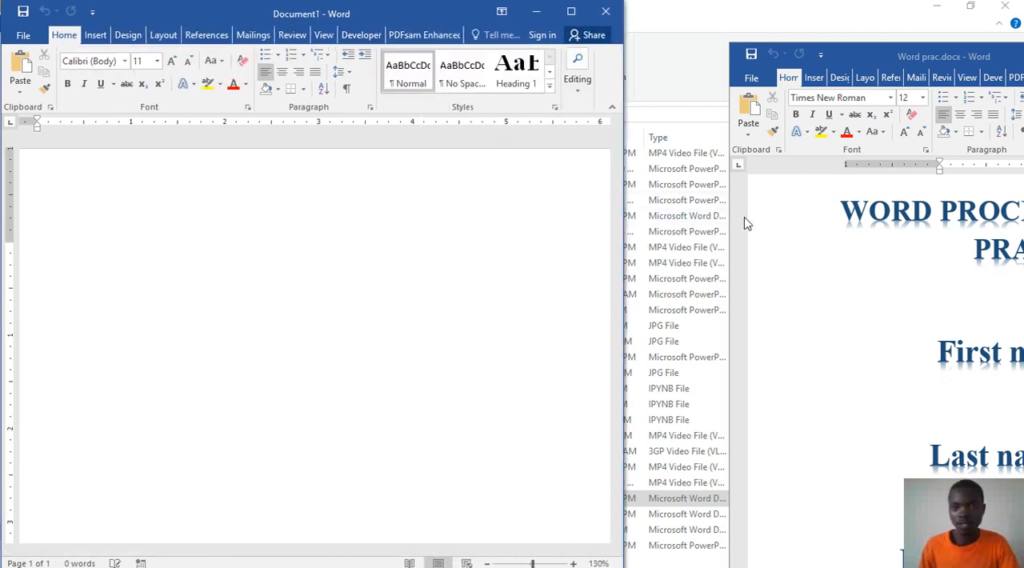
drag(944, 56, 840, 14)
click(221, 183)
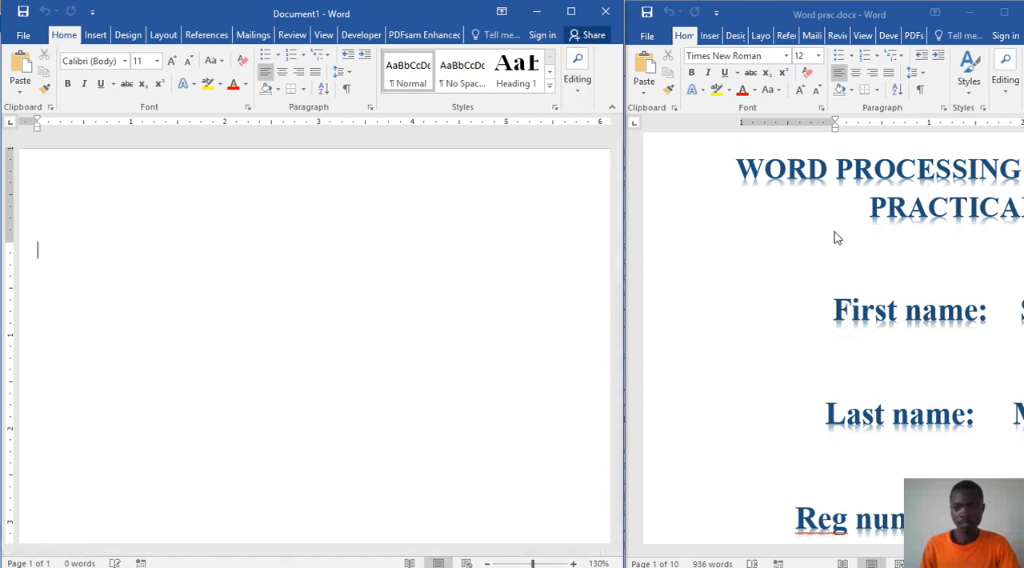
Step: Enter the title "Word processing (word2016)" in the blank document, following the cover title of Word prac.docx
click(749, 170)
drag(743, 166, 1010, 204)
click(786, 177)
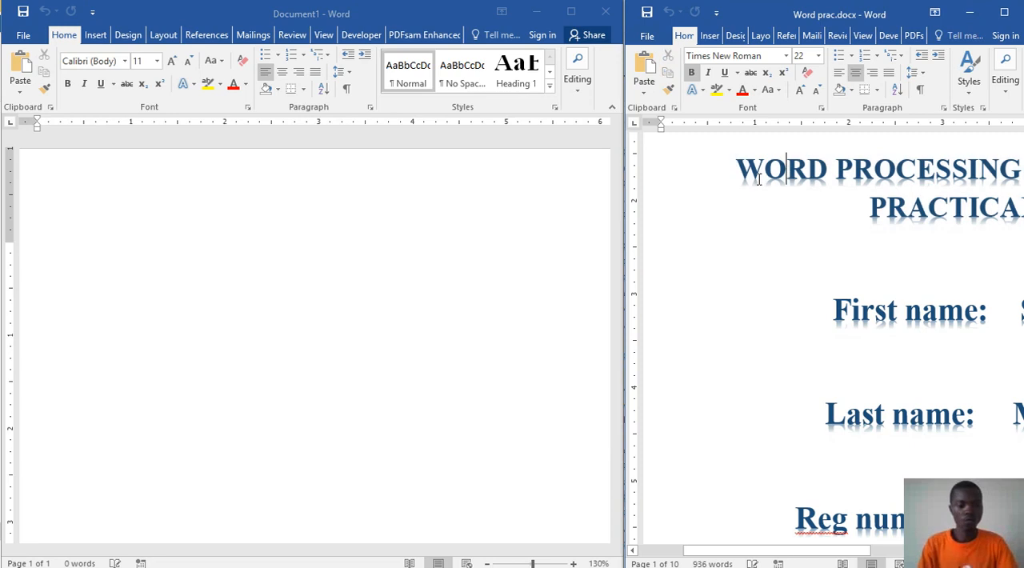
click(174, 232)
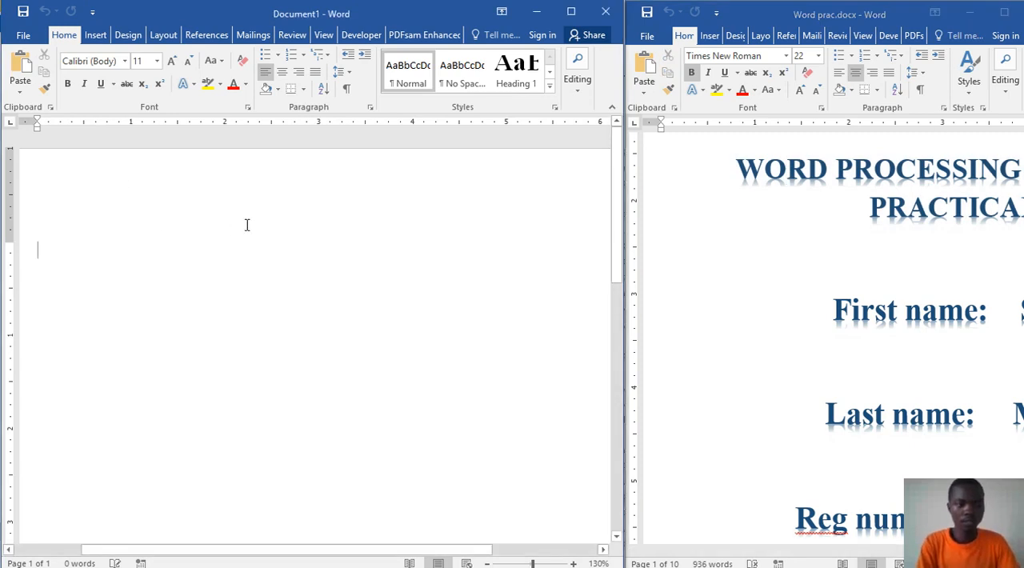
text(Wor)
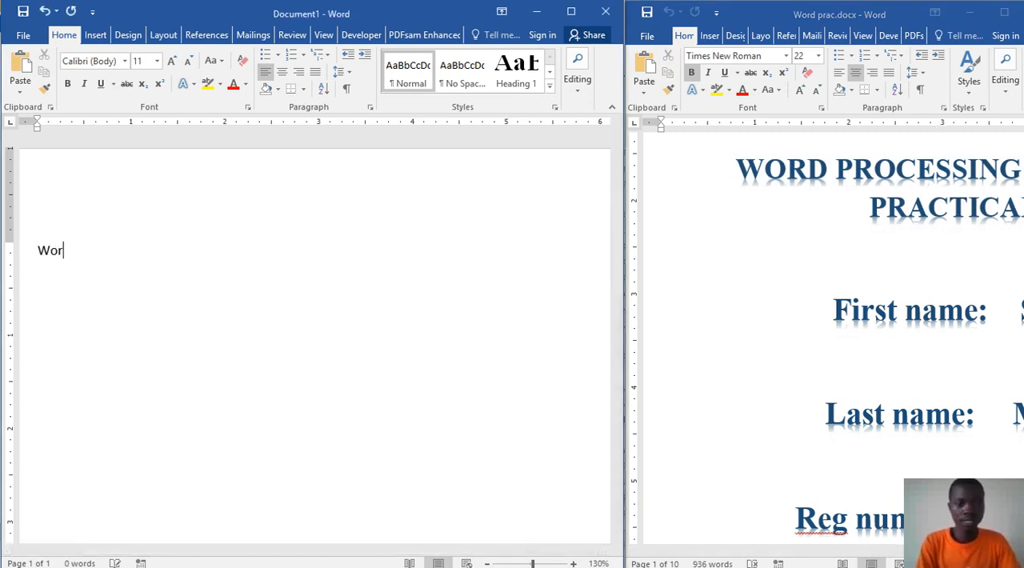
text(d)
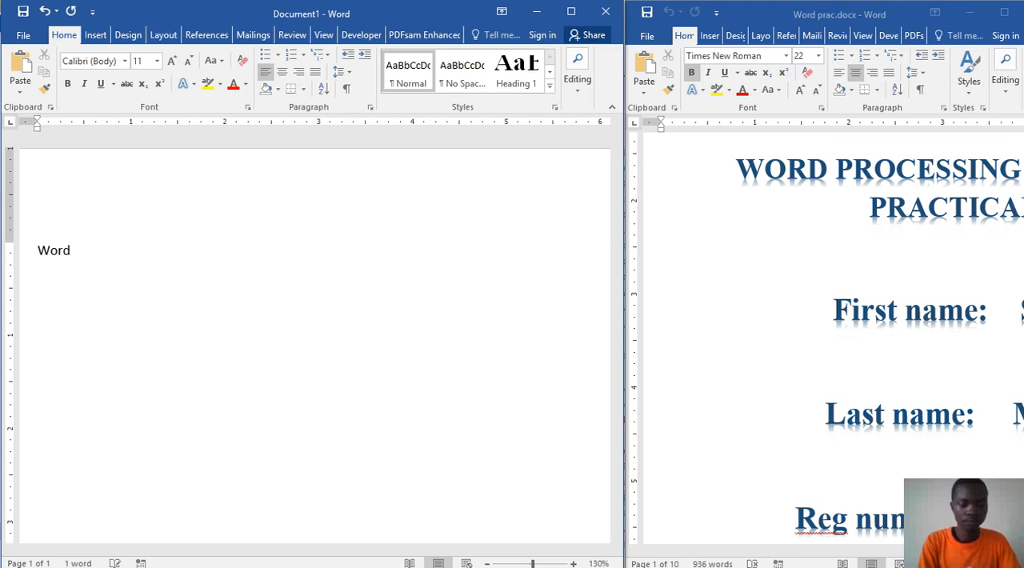
text( proc)
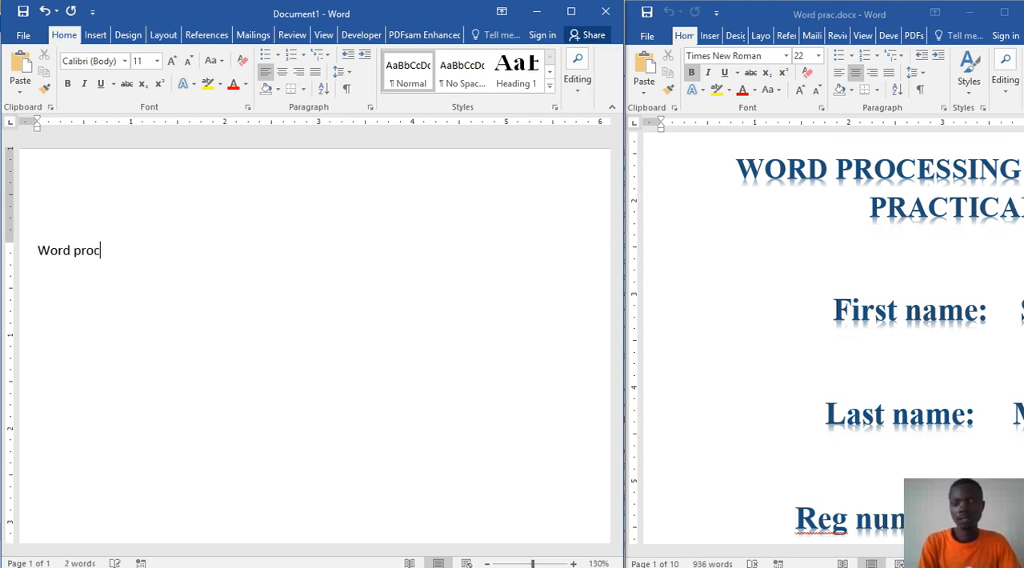
text(essing)
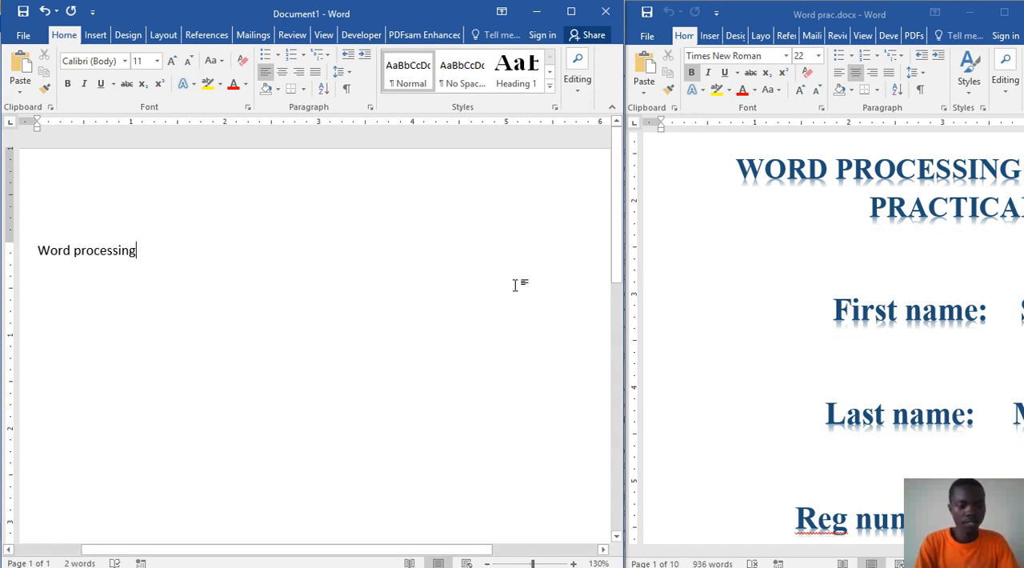
text(()
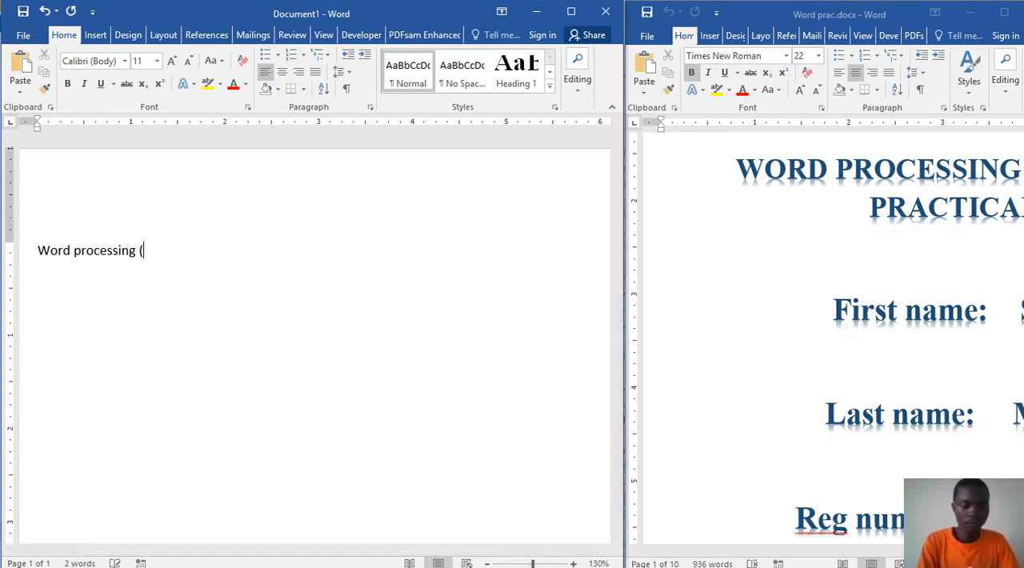
text(word)
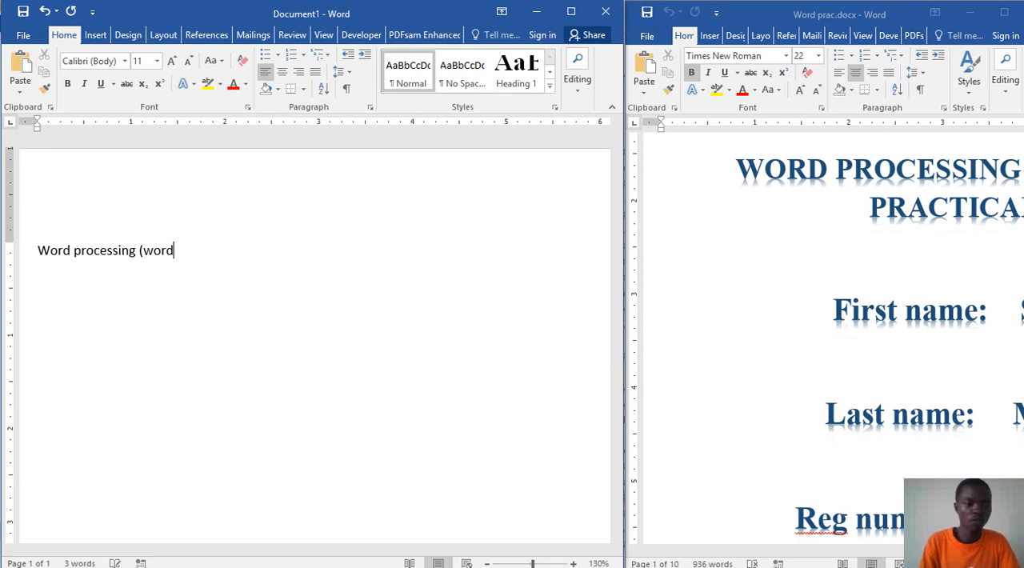
text(2016))
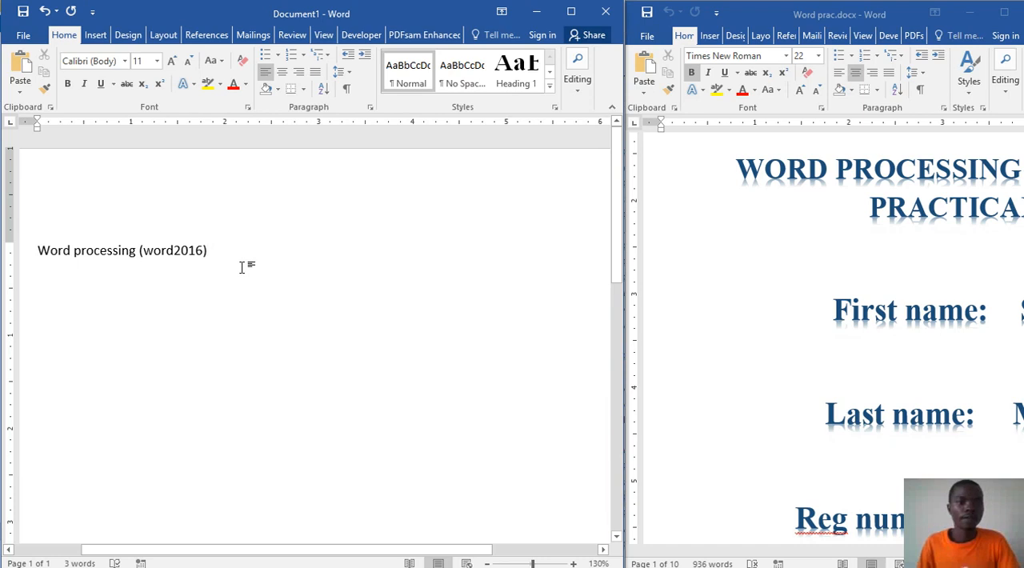
Step: Centre the new title and apply the blue gradient text effect with a reflection
drag(209, 251, 40, 251)
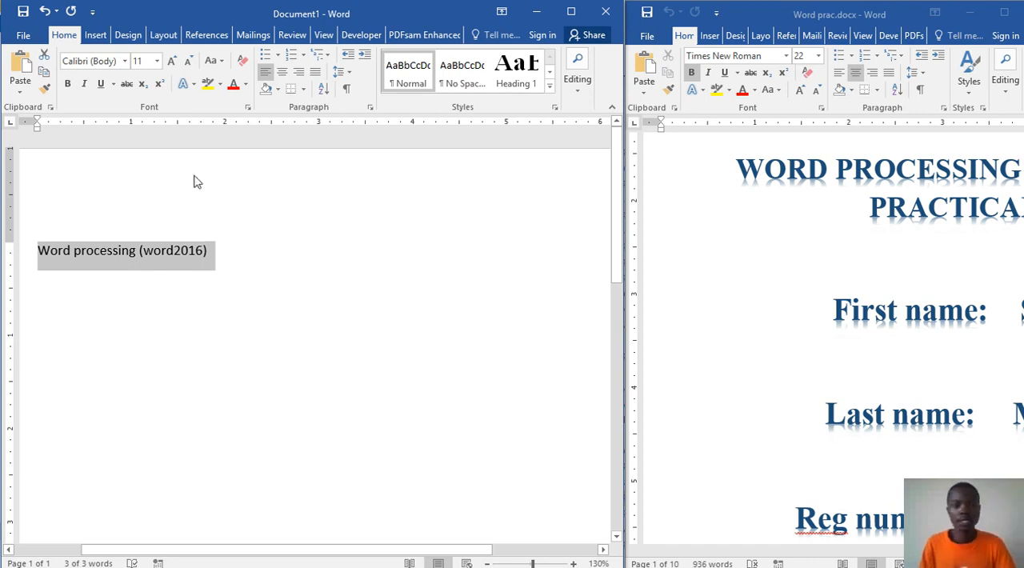
click(281, 73)
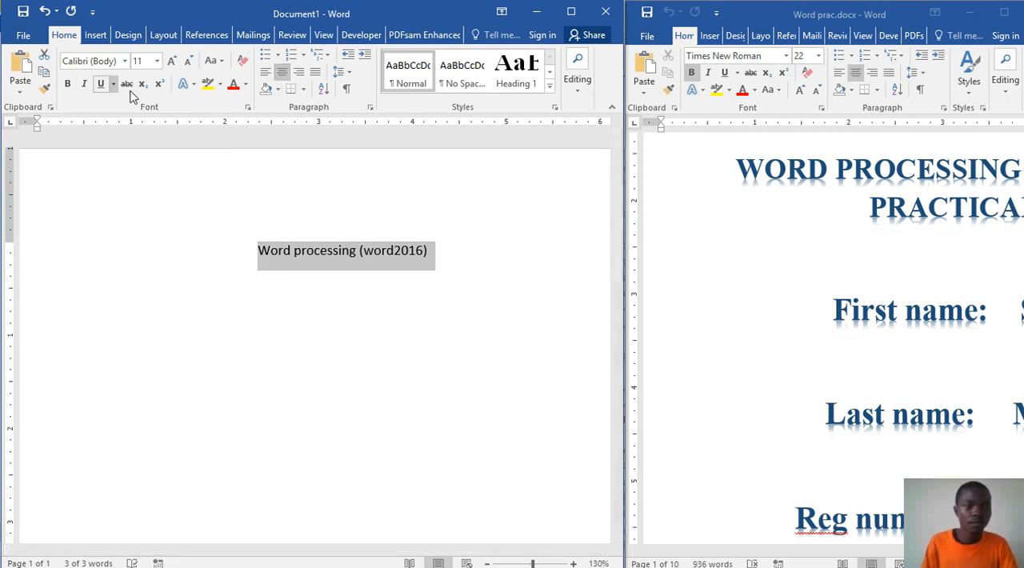
click(194, 84)
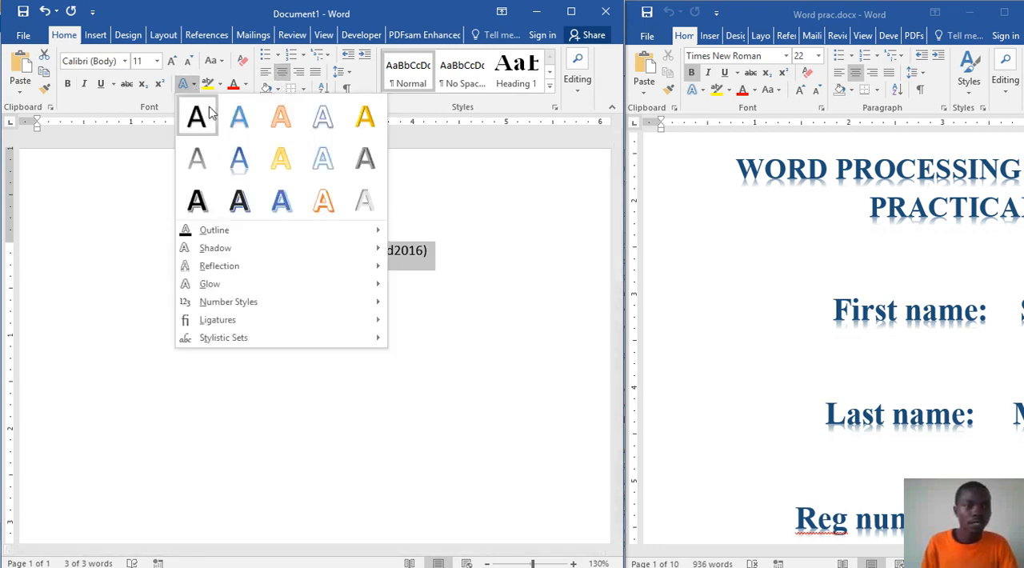
click(246, 168)
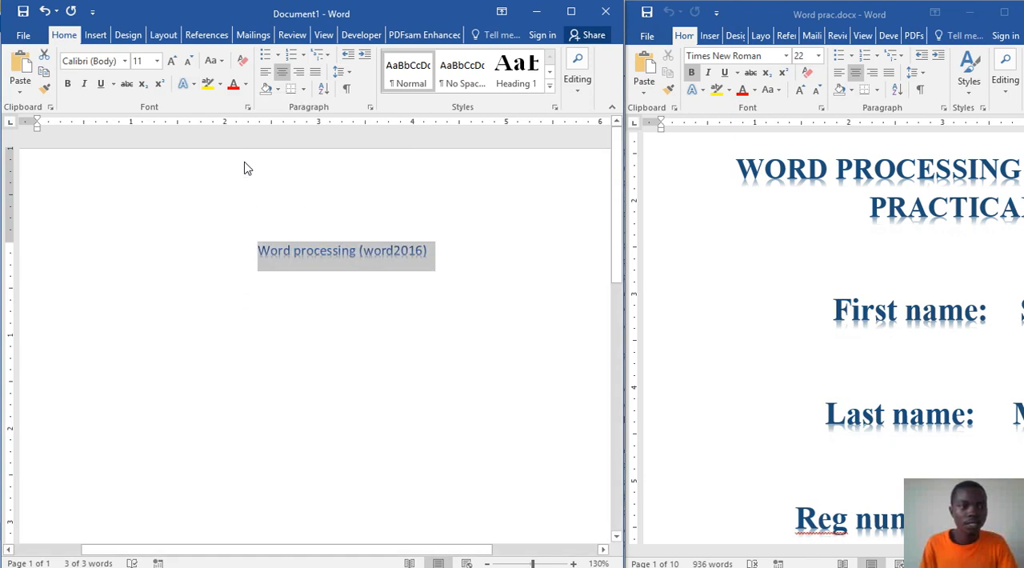
Step: Format the new title as bold 16 pt Times New Roman
click(68, 85)
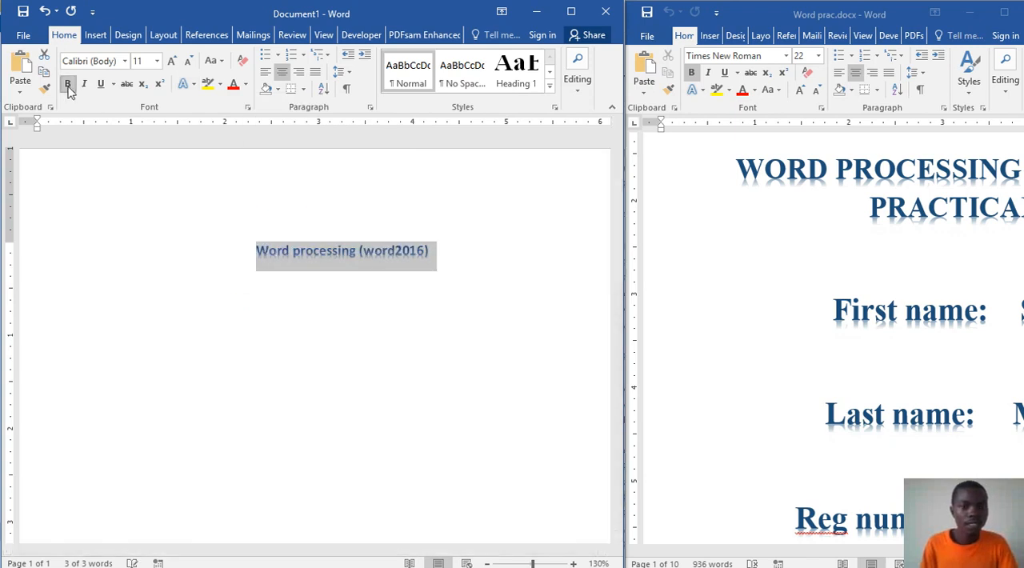
click(171, 62)
click(171, 62)
click(171, 62)
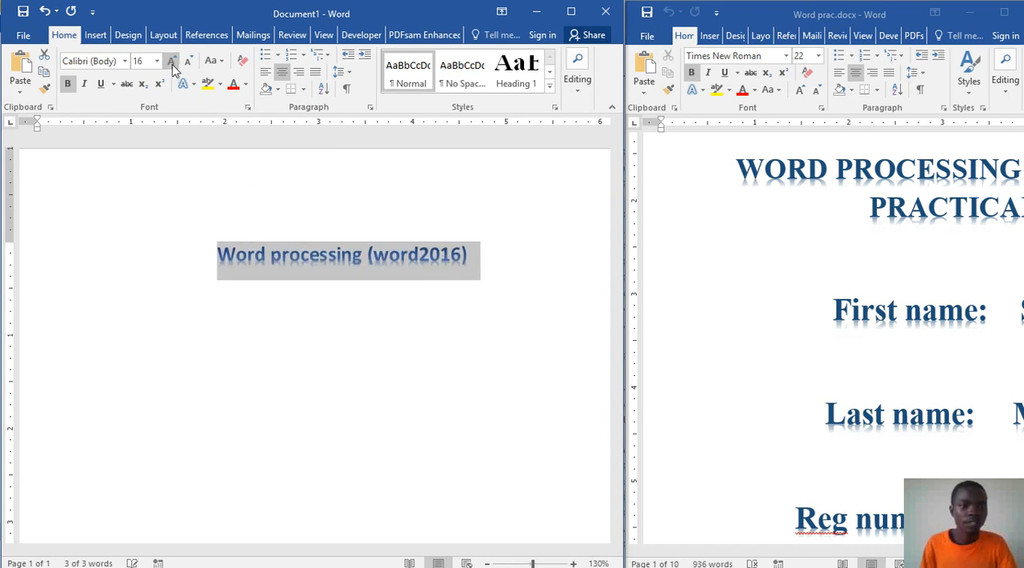
click(125, 62)
click(132, 151)
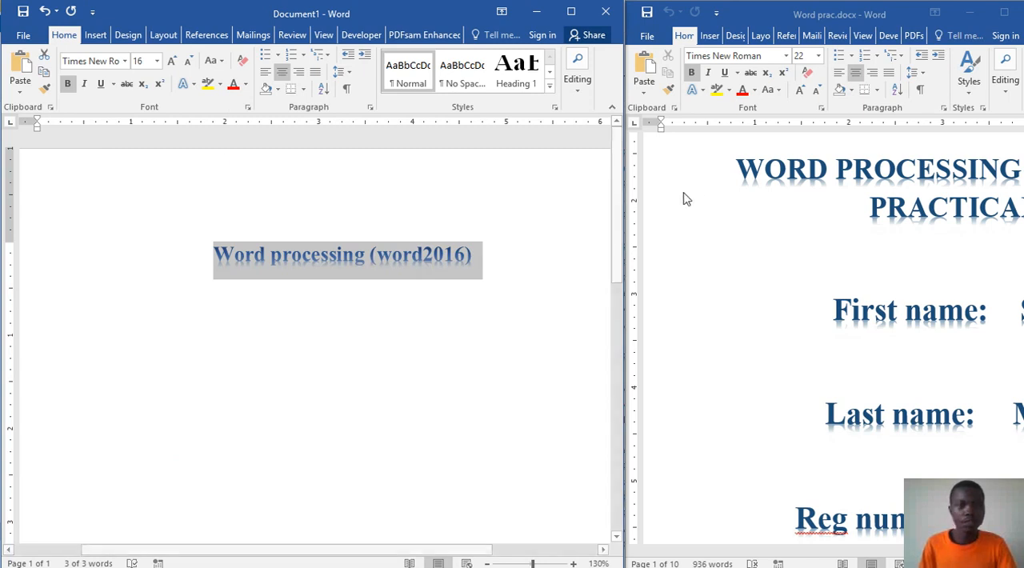
Step: Check the sample title's font size and enlarge the new title to 22 pt to match
click(784, 171)
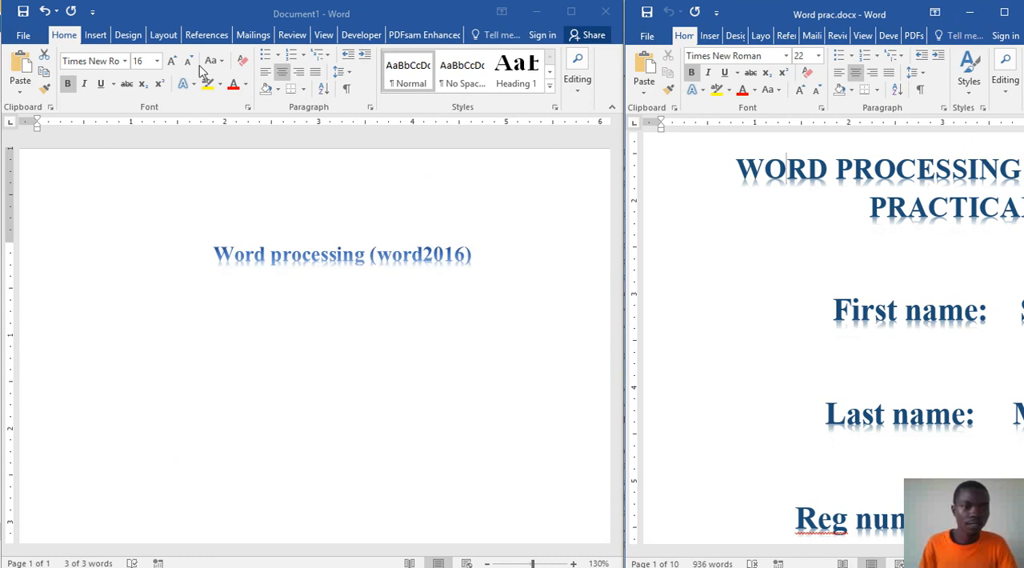
triple_click(383, 261)
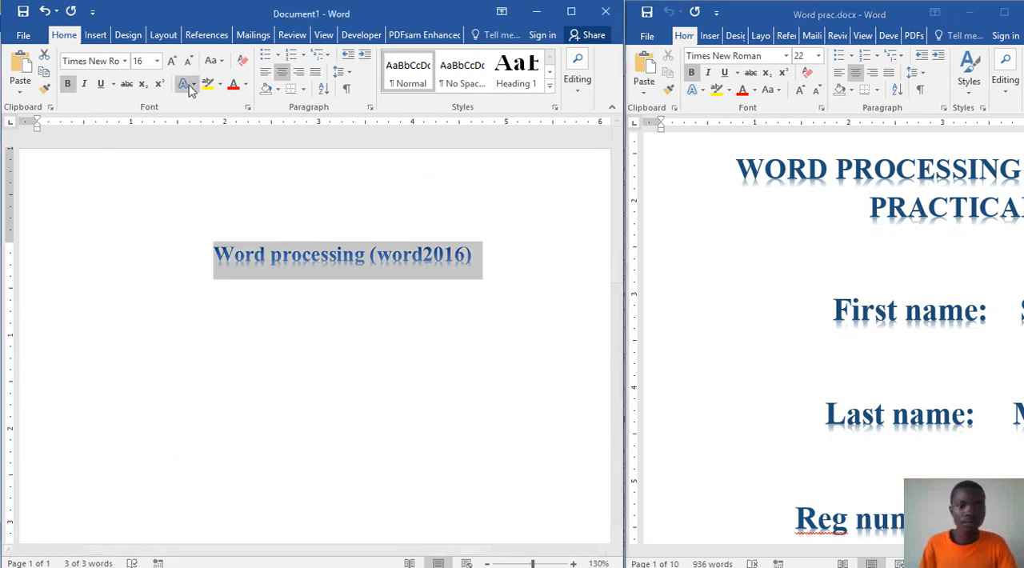
click(171, 63)
click(171, 63)
click(171, 62)
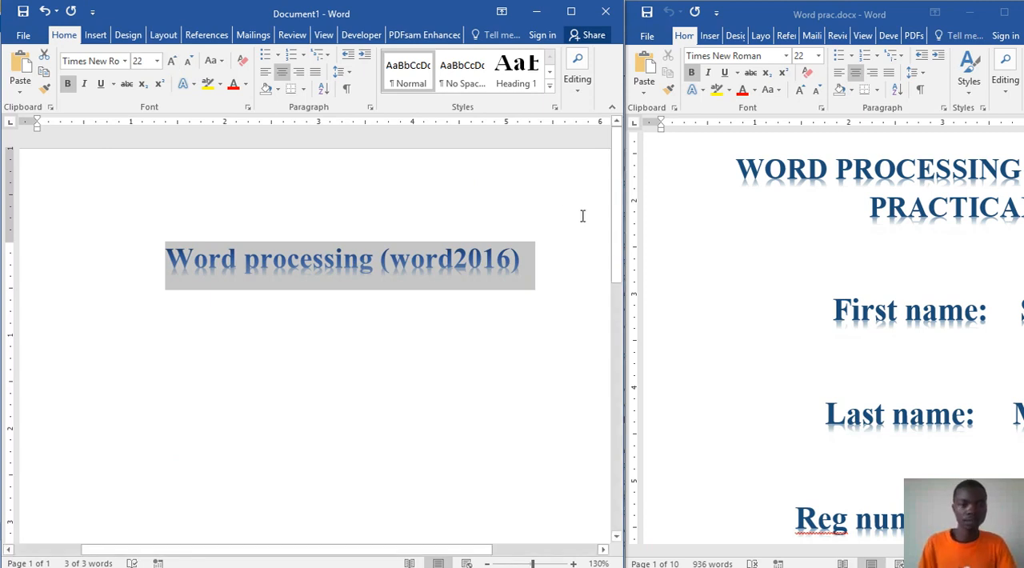
click(546, 260)
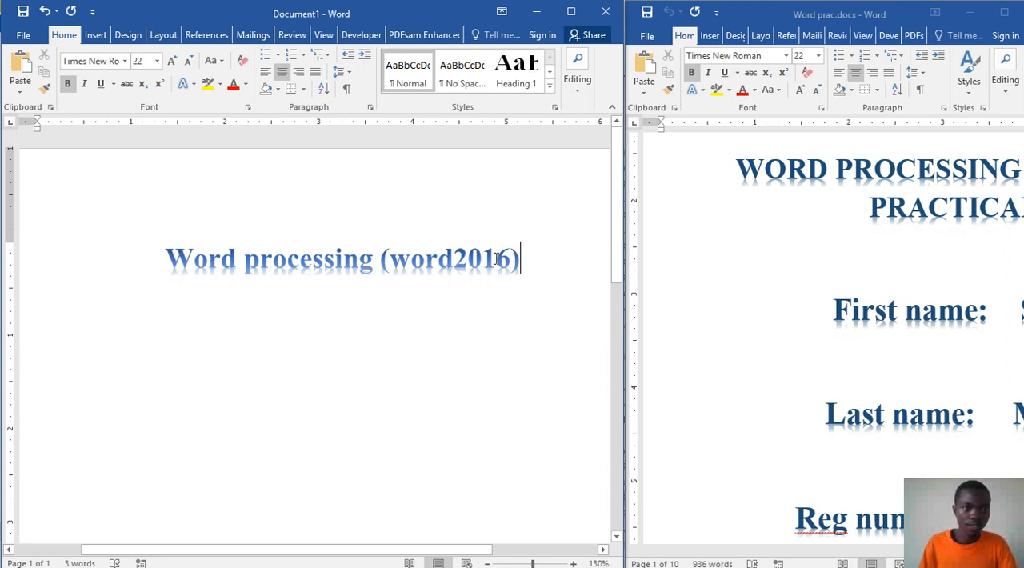
Step: Set the new title's font colour to the standard dark blue
drag(524, 258, 190, 242)
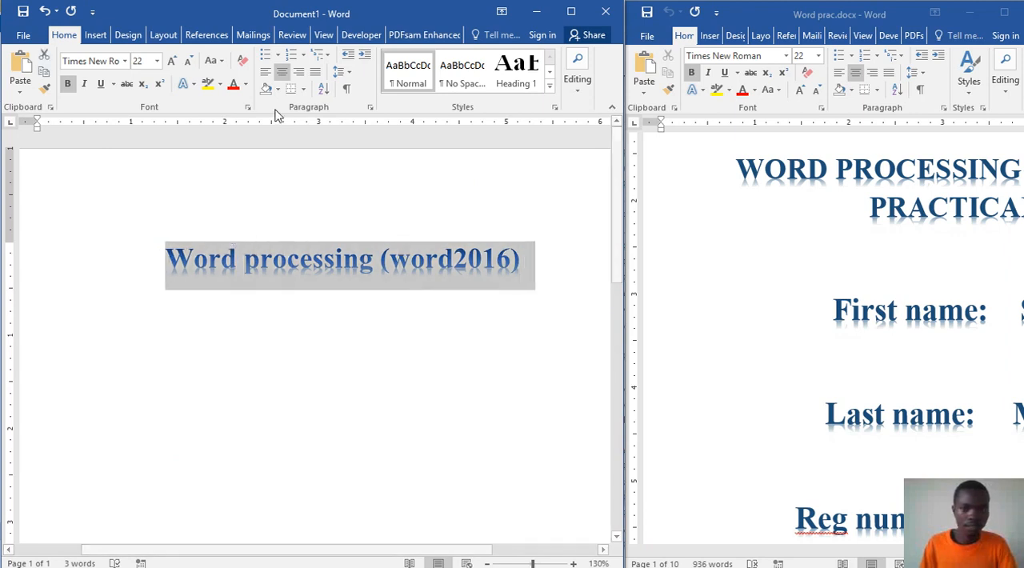
click(246, 86)
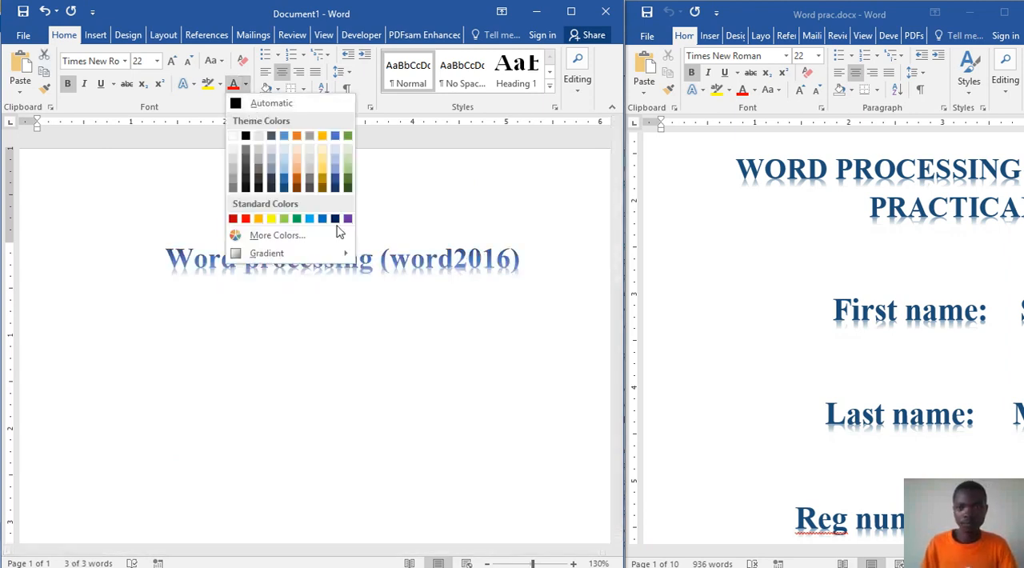
click(336, 218)
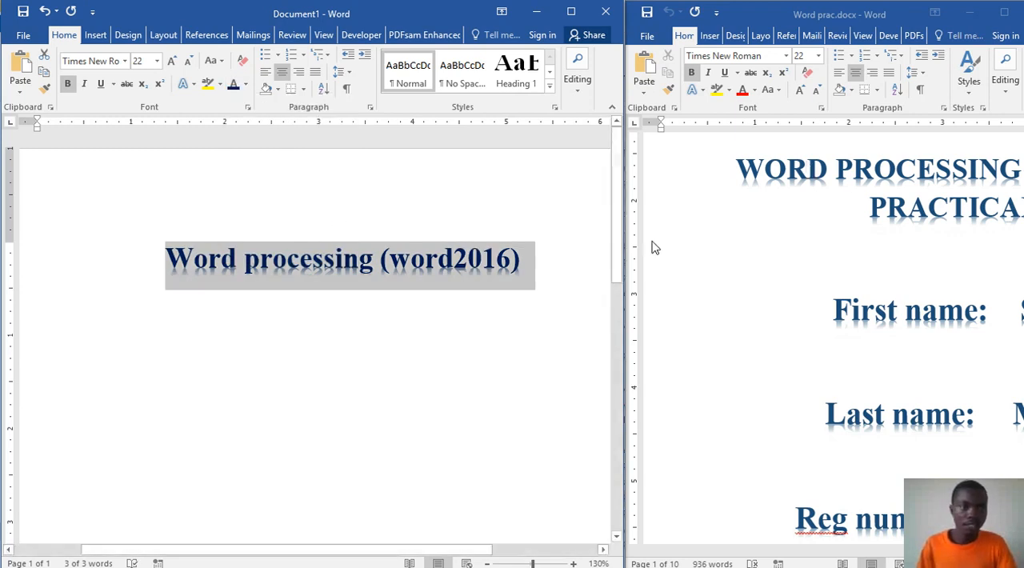
Step: Convert the whole new title to uppercase
drag(538, 258, 197, 240)
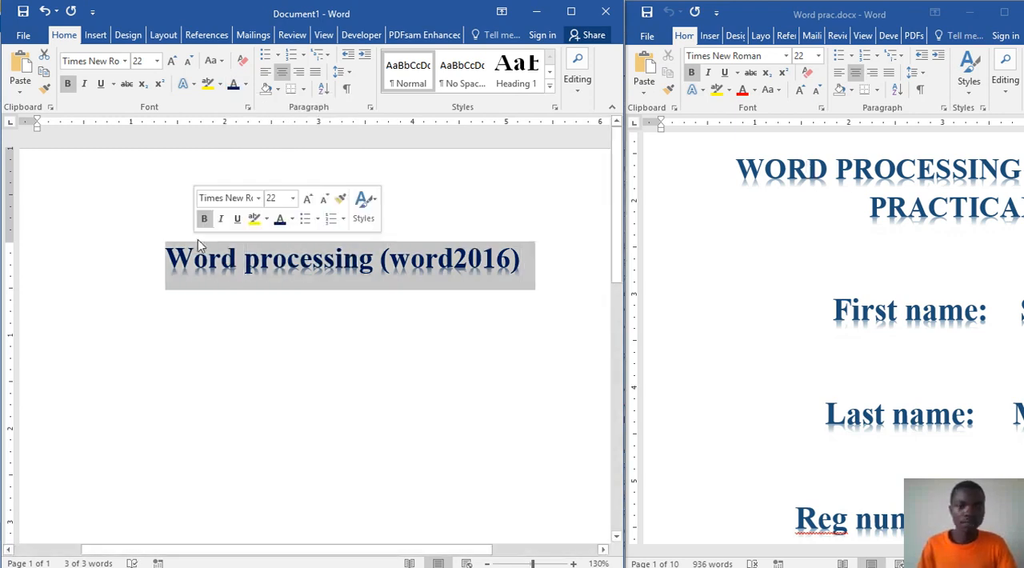
click(213, 61)
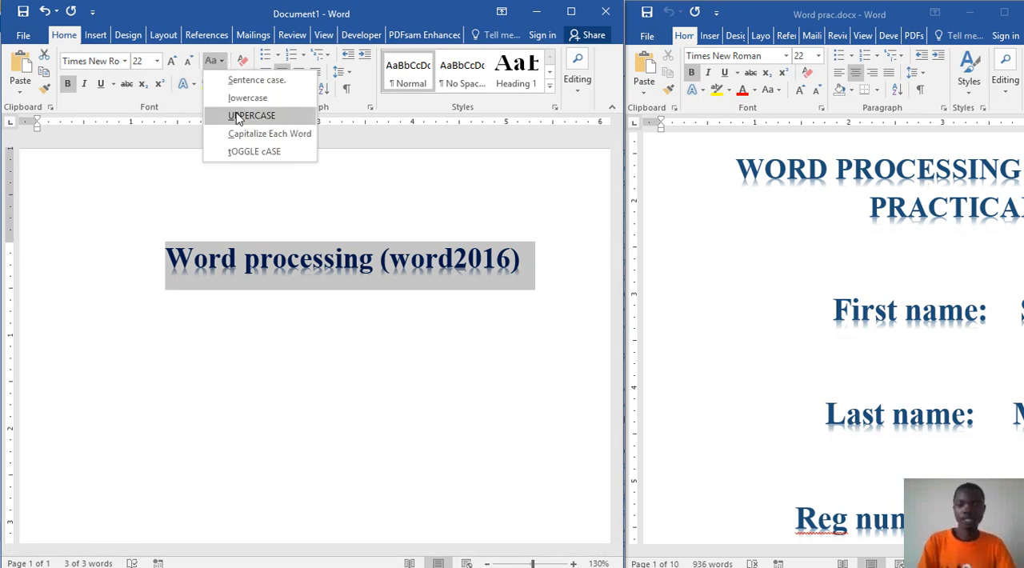
click(239, 114)
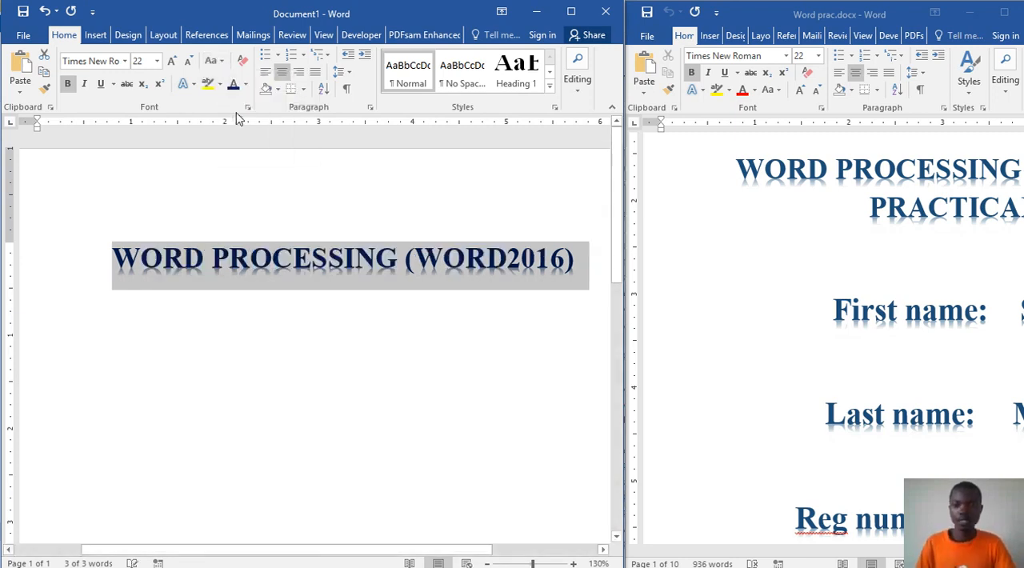
click(596, 271)
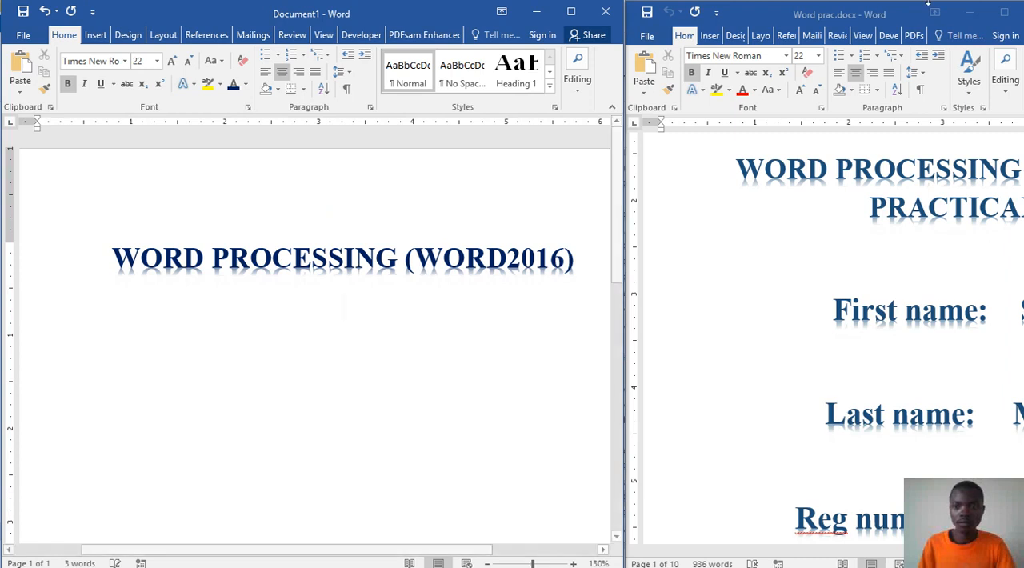
Step: Enlarge Word prac.docx to view its full cover page, and place it back beside the new document
drag(829, 12, 672, 1)
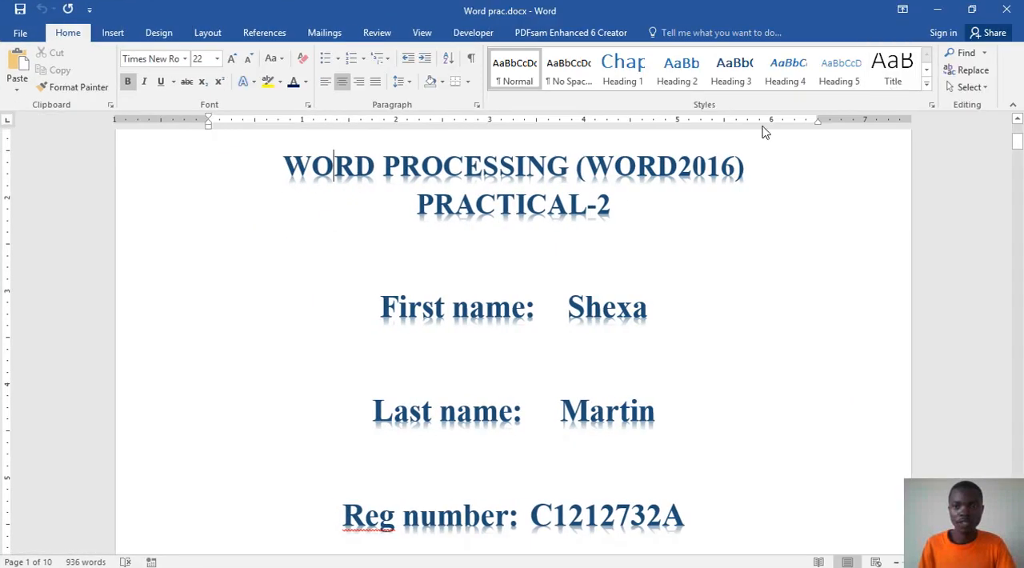
mouse_move(720, 26)
mouse_down()
mouse_move(731, 22)
mouse_move(738, 35)
mouse_up()
click(899, 25)
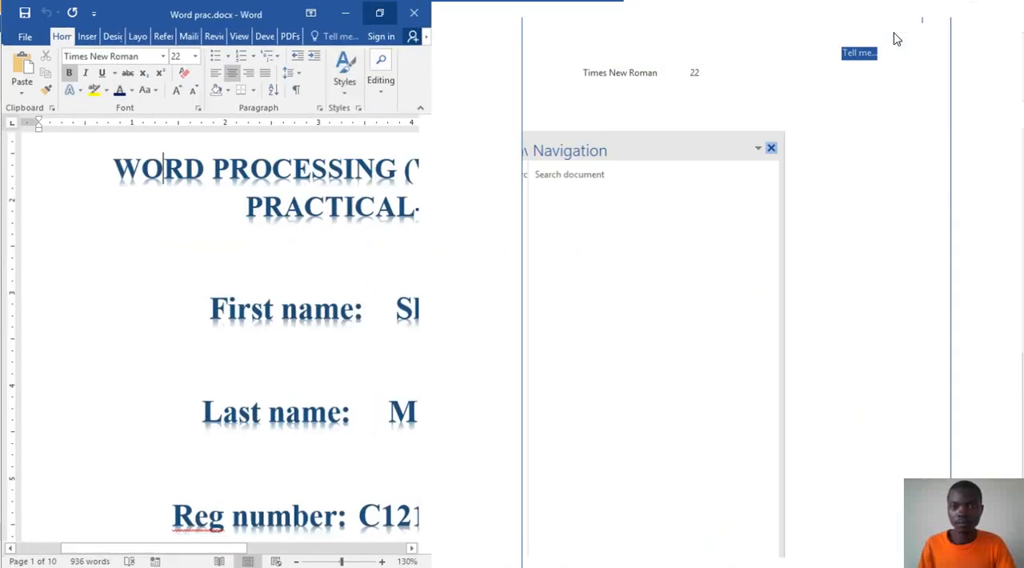
click(971, 9)
drag(806, 17, 884, 11)
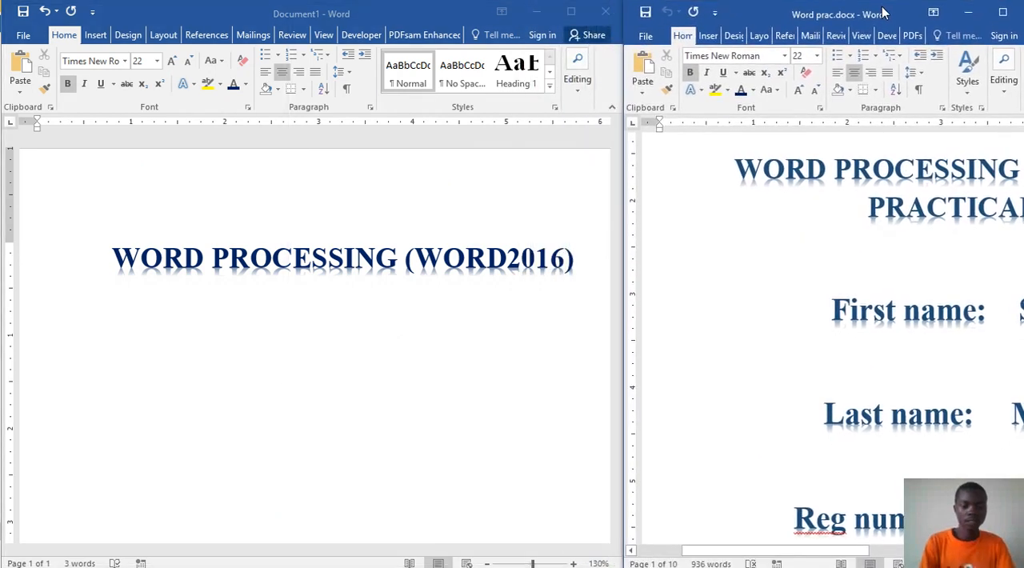
Step: Add the line "PRACTICAL-2" in capitals under the new title, using the on-screen keyboard to turn on capital letters
click(507, 304)
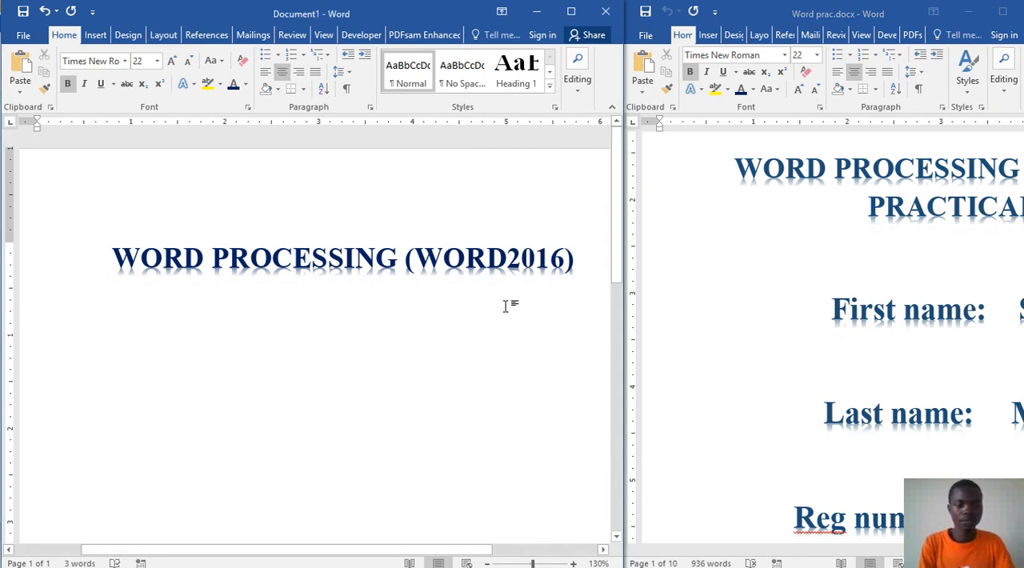
text(p)
key(BackSpace)
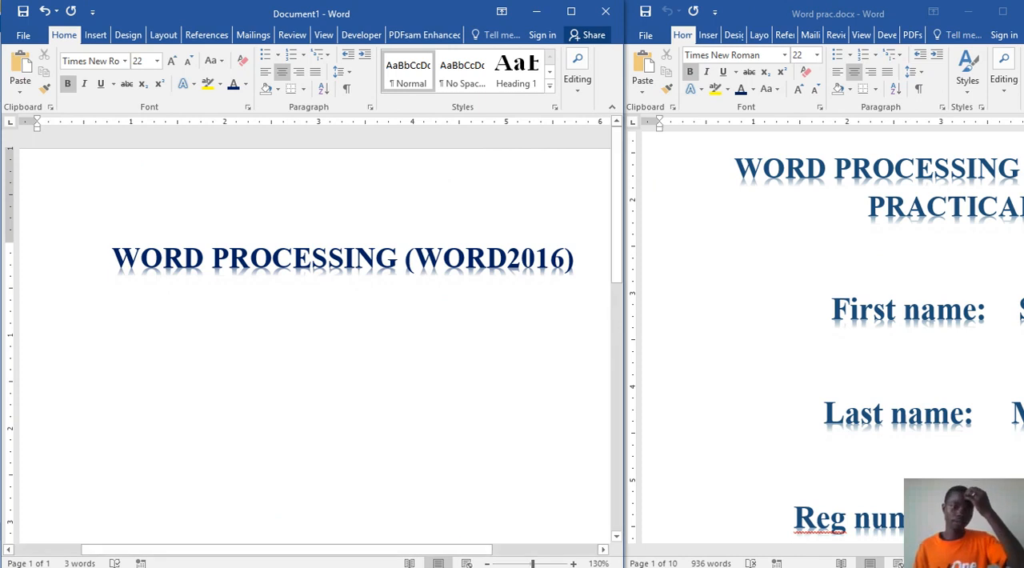
click(374, 558)
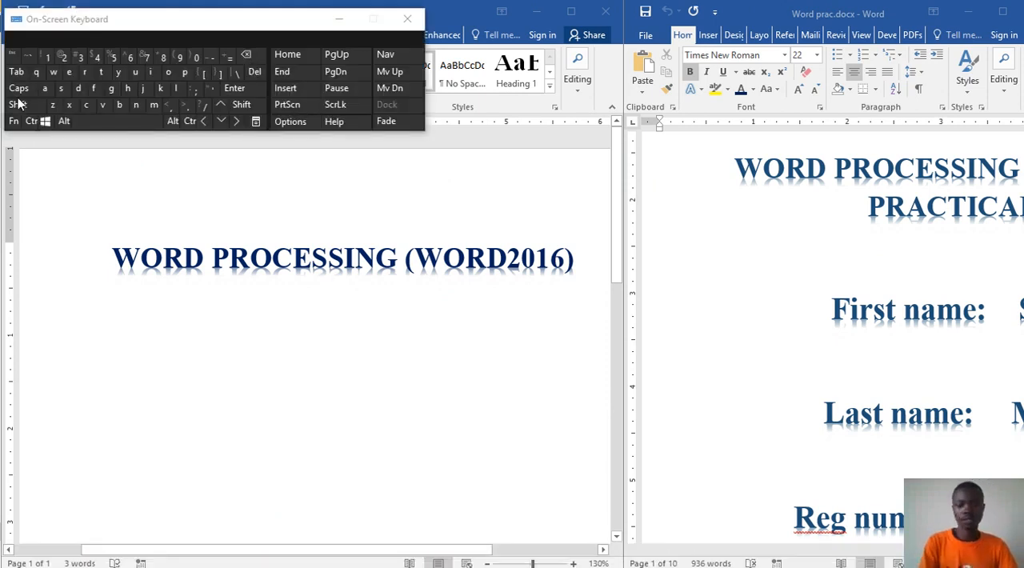
click(17, 89)
click(292, 348)
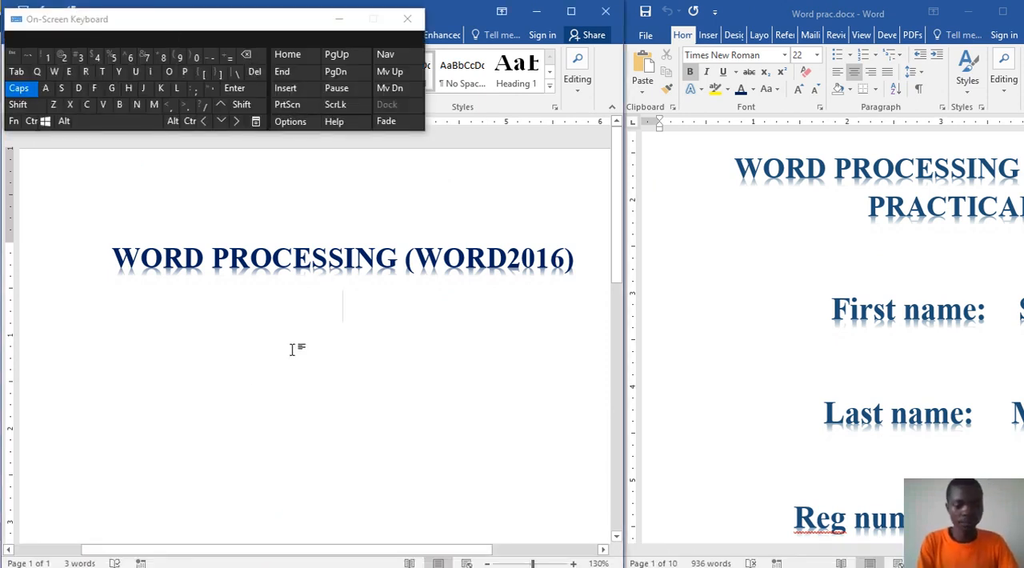
text(P)
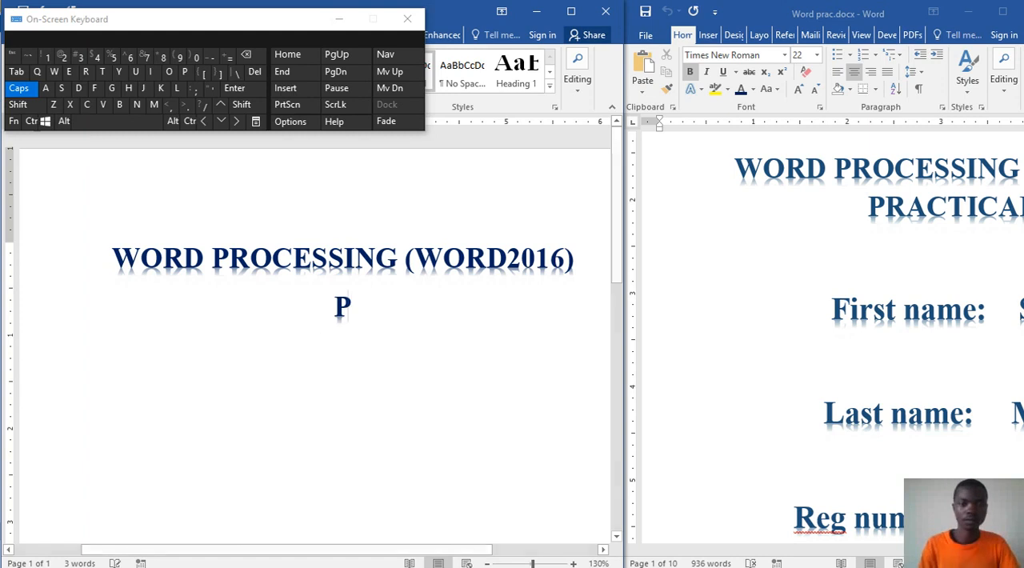
text(RACTICAL)
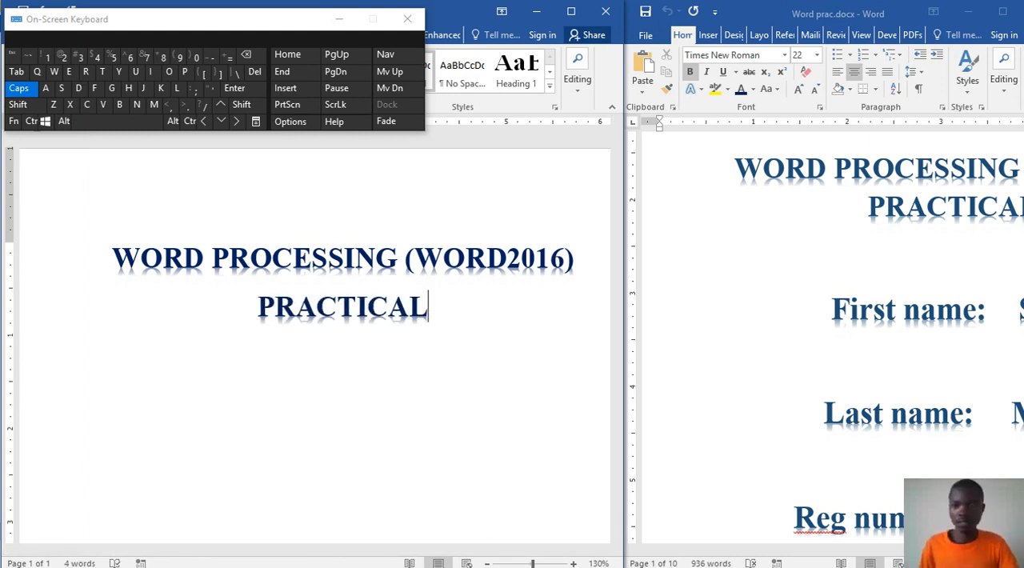
text(-2)
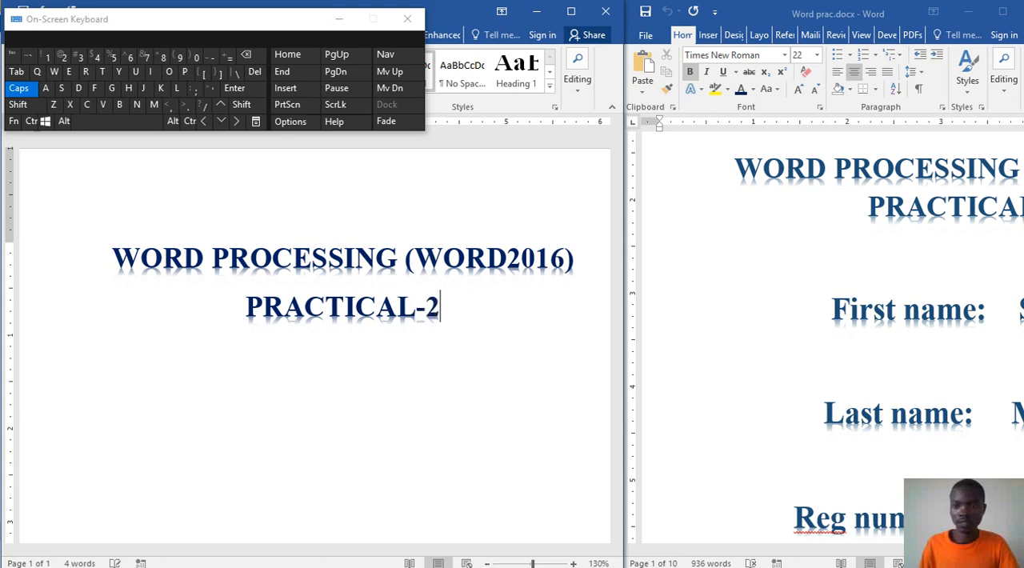
Step: Move and widen the Word prac.docx window to expose its cover-page name entries, and return to the end of PRACTICAL-2 in the new document
drag(887, 8, 776, 16)
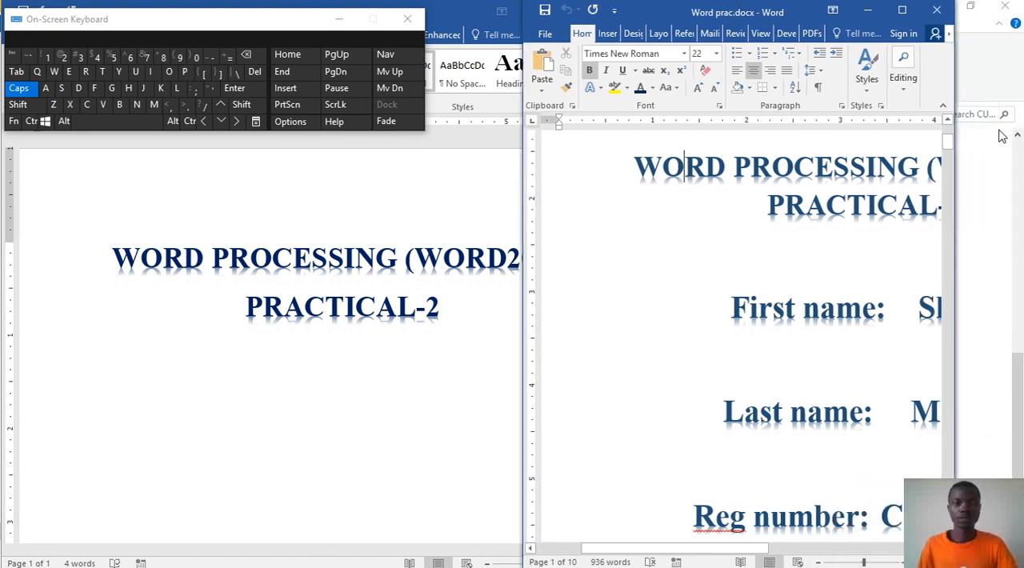
drag(1019, 162, 1017, 162)
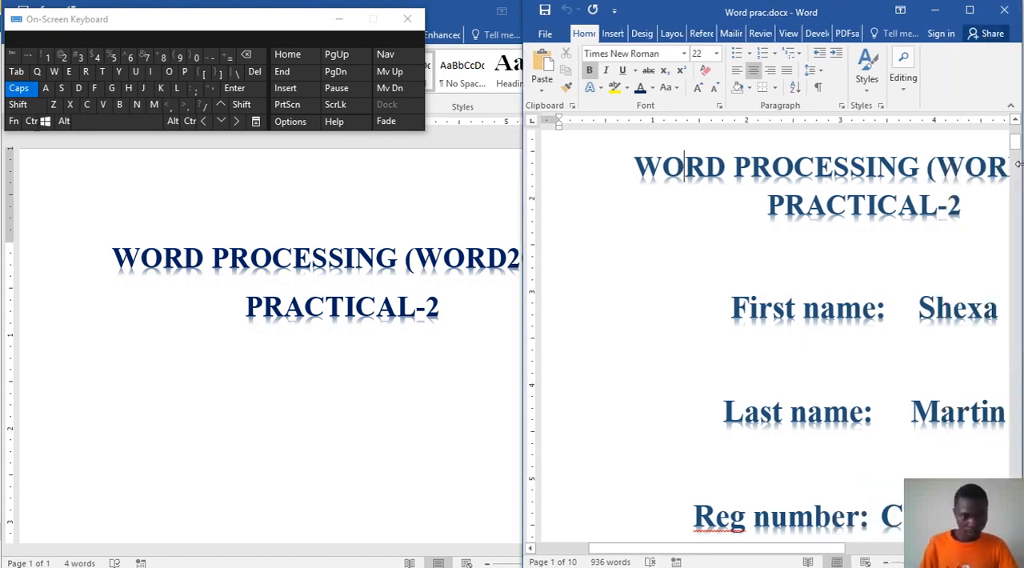
click(440, 320)
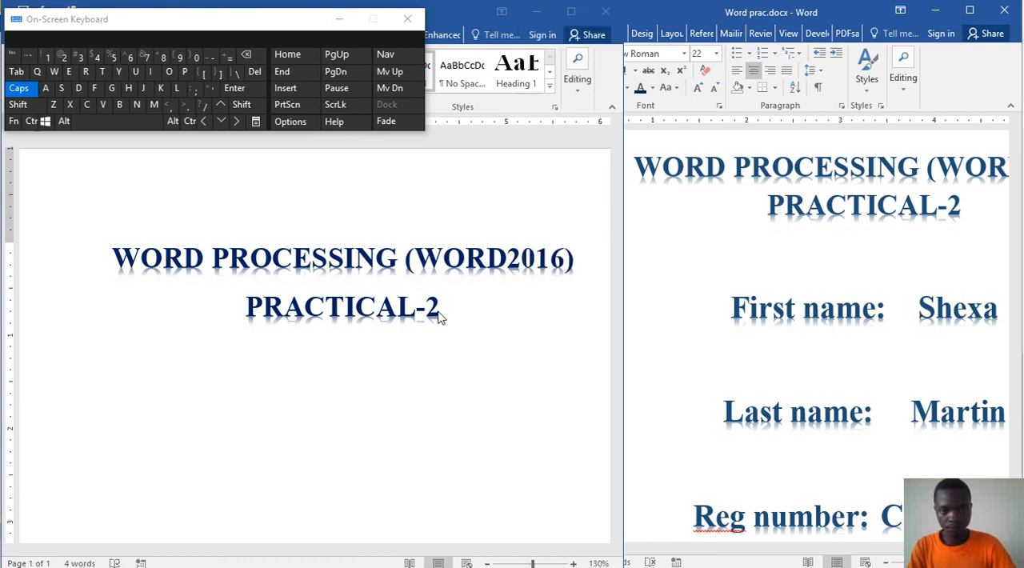
Step: Leave a blank line below PRACTICAL-2 and add a "First name:" line with the first name from the sample
key(Return)
key(Return)
text(f)
key(BackSpace)
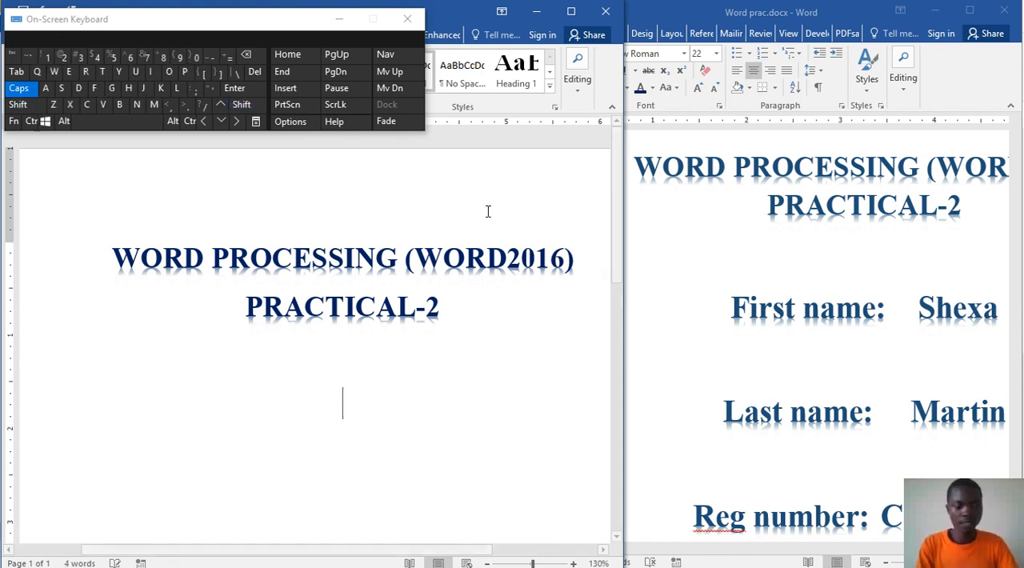
key(Caps_Lock)
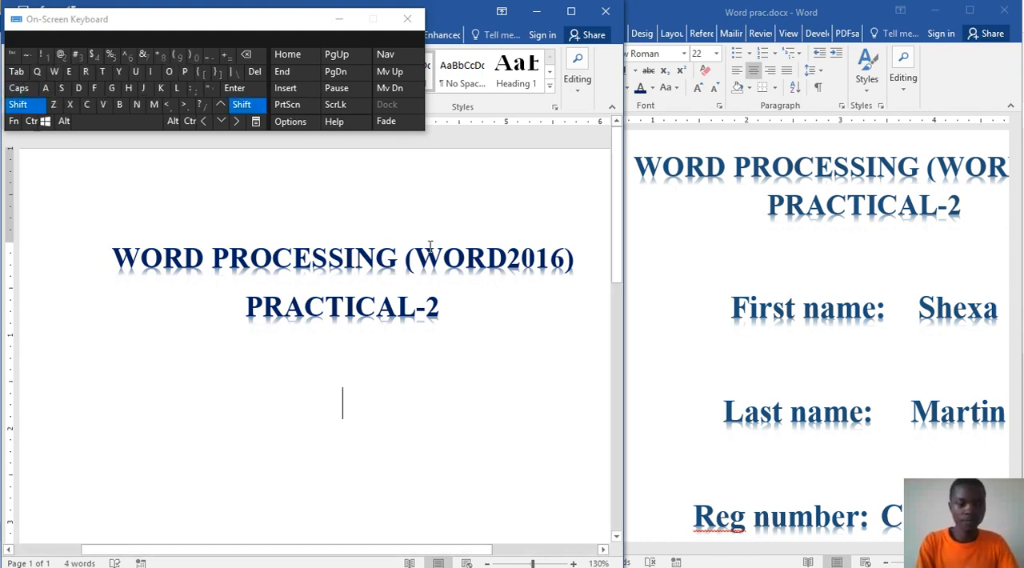
text(First)
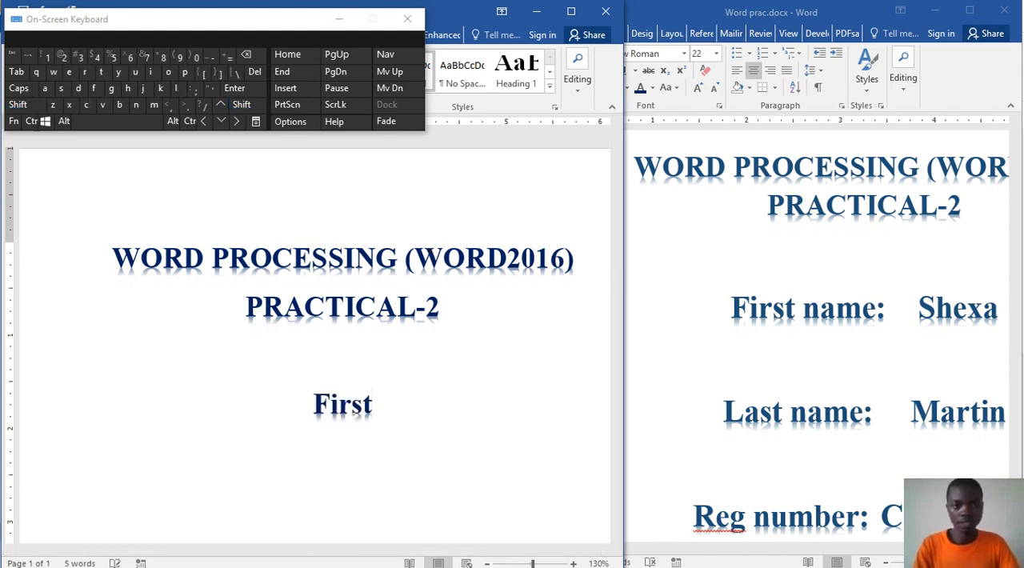
text( name)
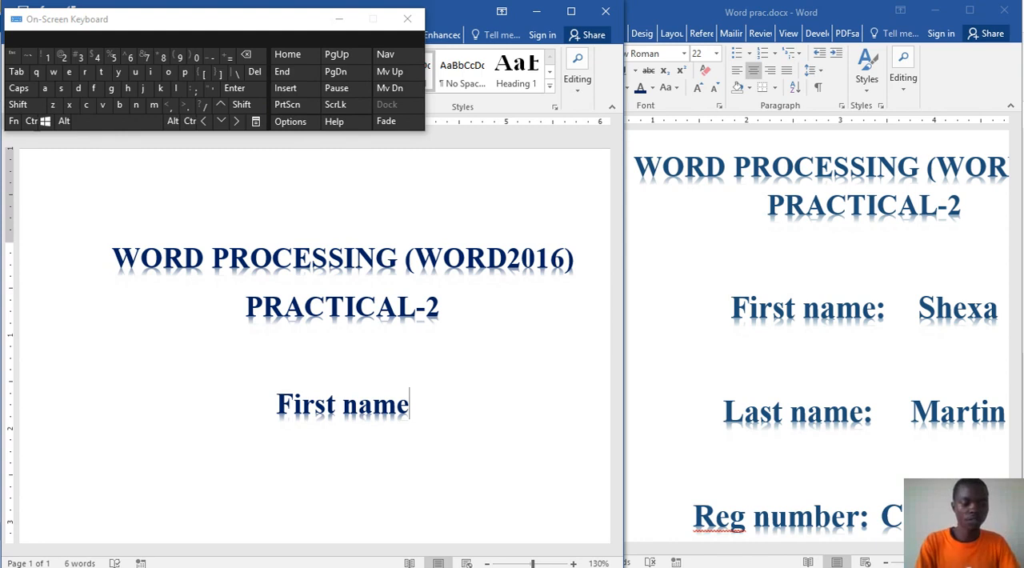
key(shift)
text(:)
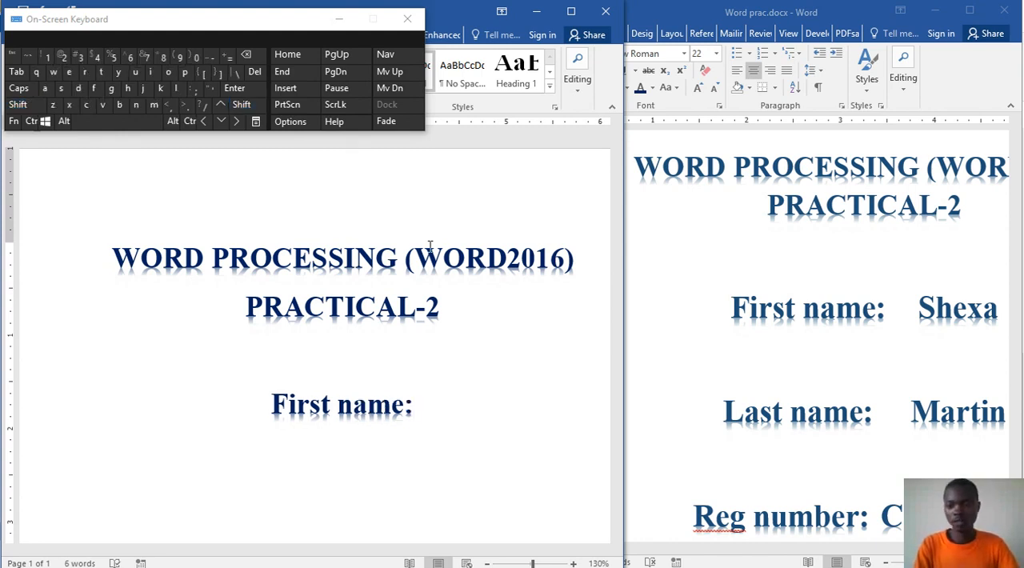
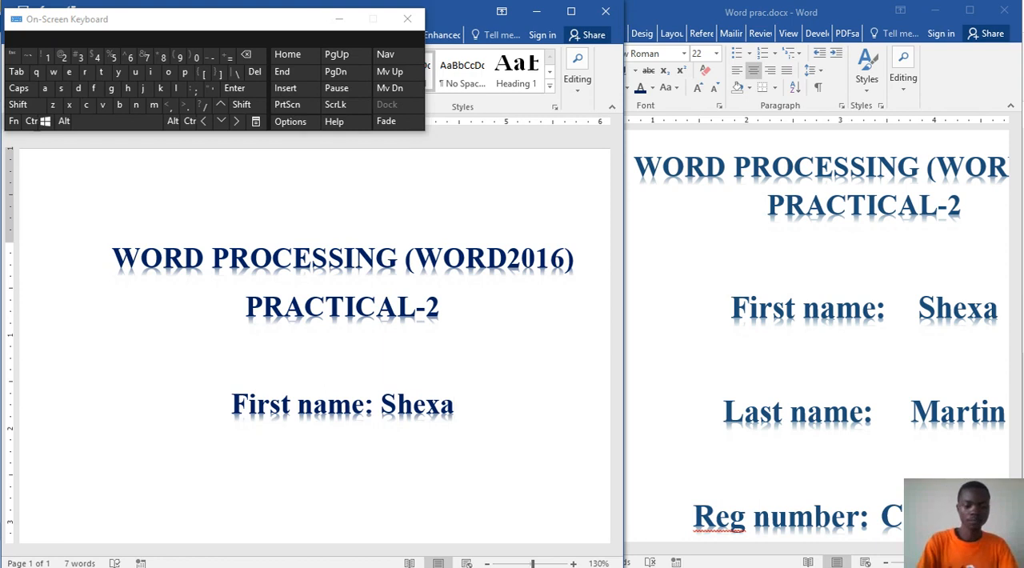
Step: Add a "Last name:" label after a blank line below the first-name entry, correcting its spelling with the suggested "Last name"
key(Return)
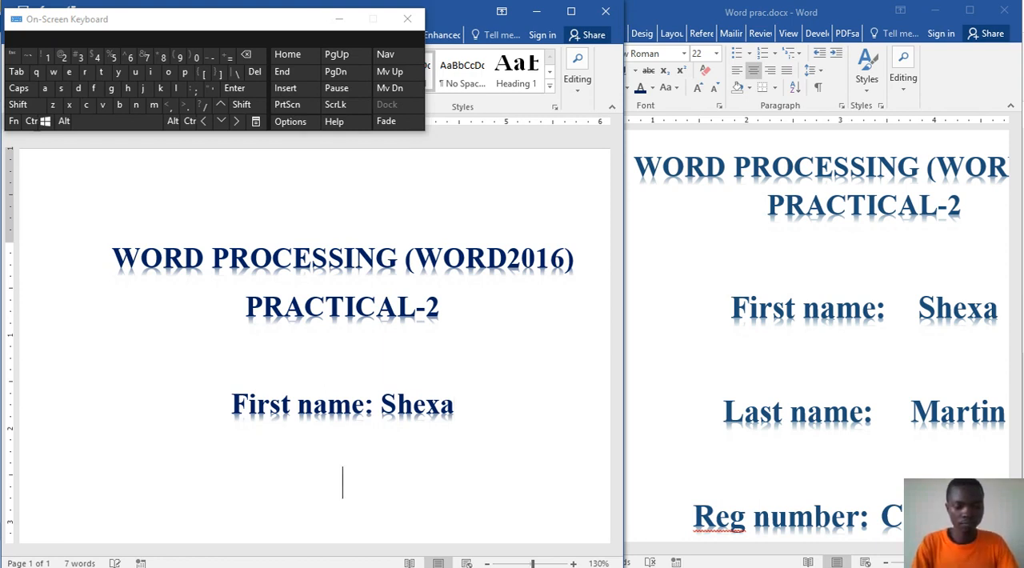
text(L)
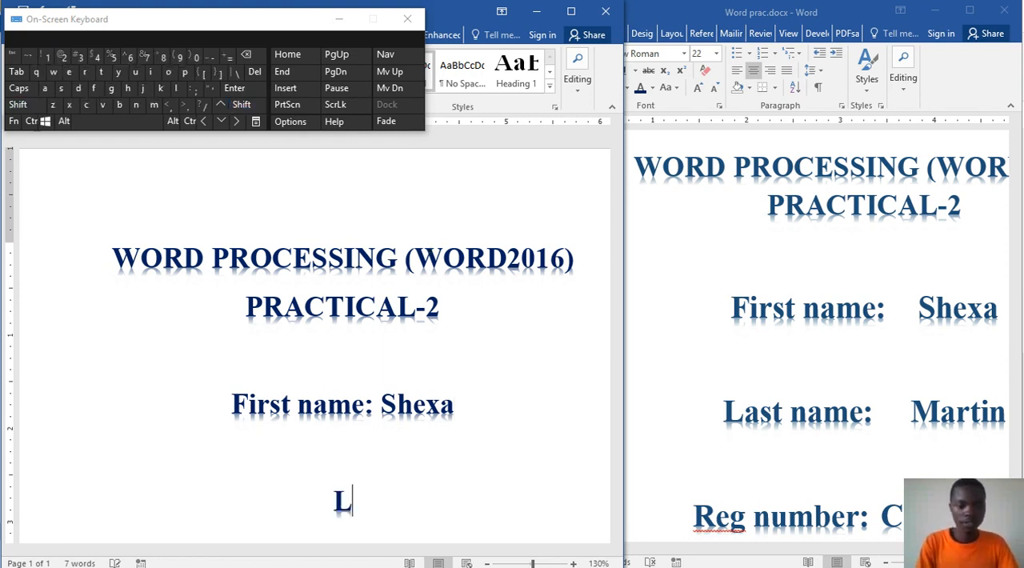
text(astname)
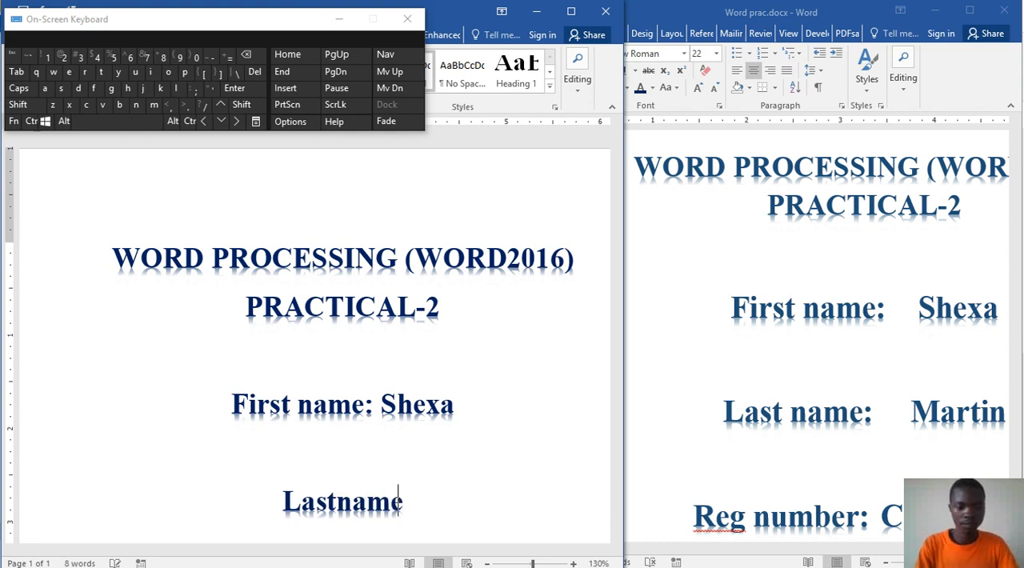
key(BackSpace)
text(:)
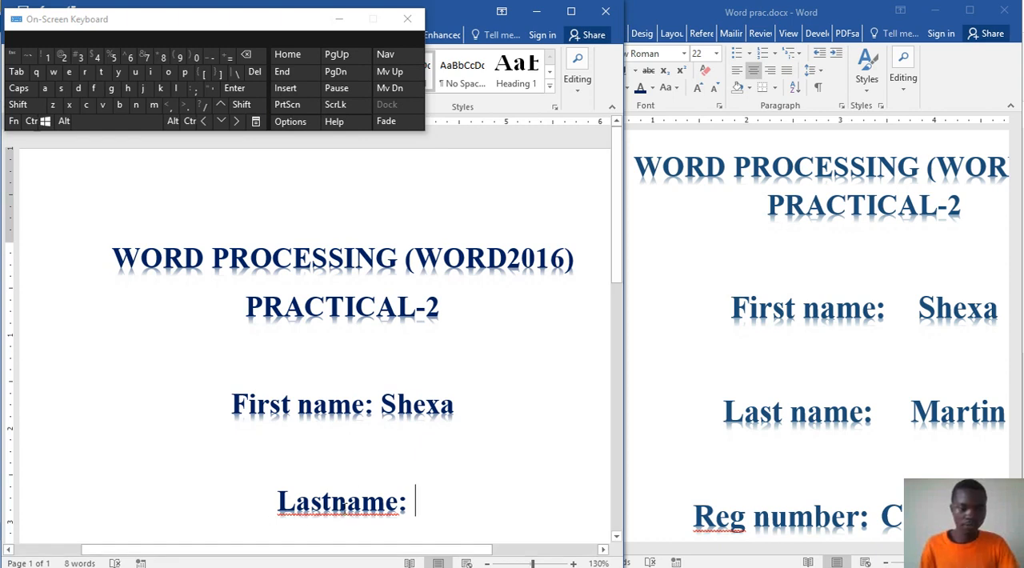
right_click(334, 509)
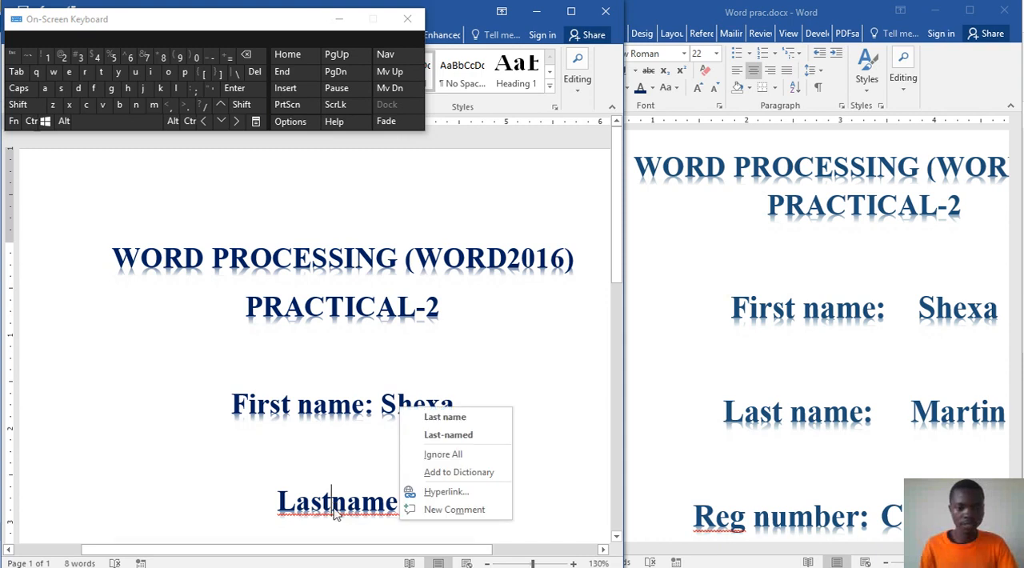
click(445, 416)
Step: Enter the last name from the sample after the "Last name:" label
click(451, 503)
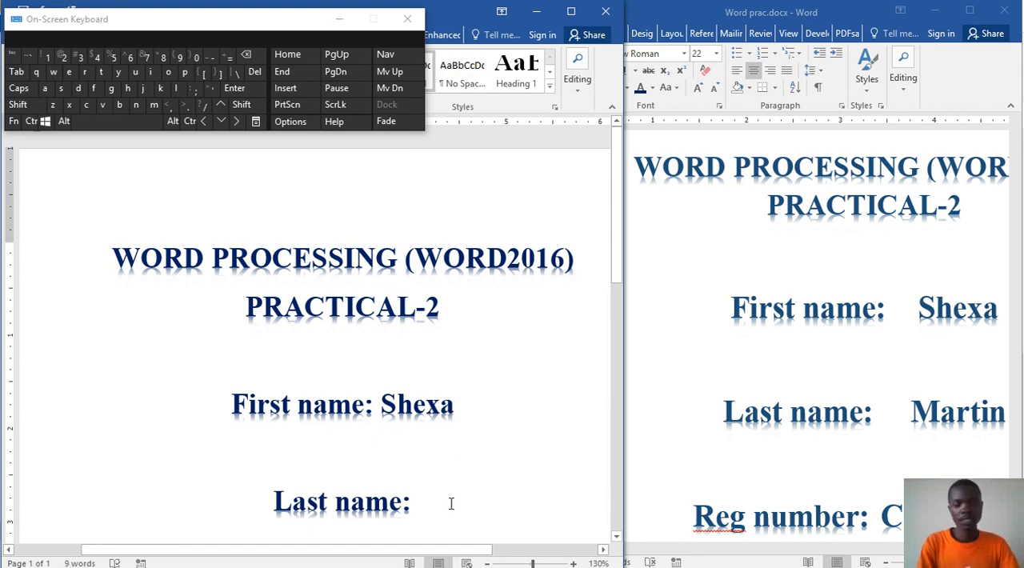
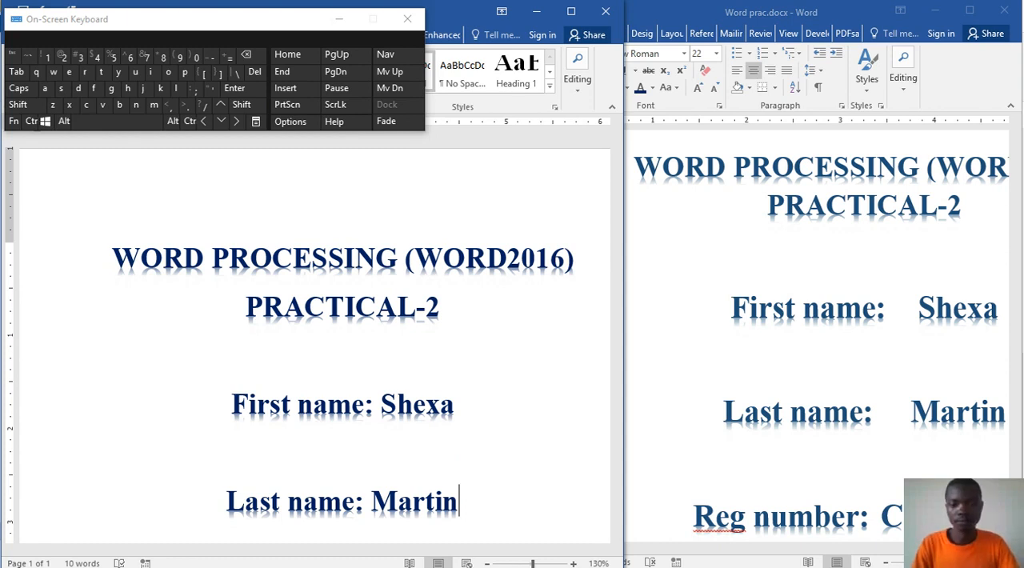
scroll(459, 451, down, 5)
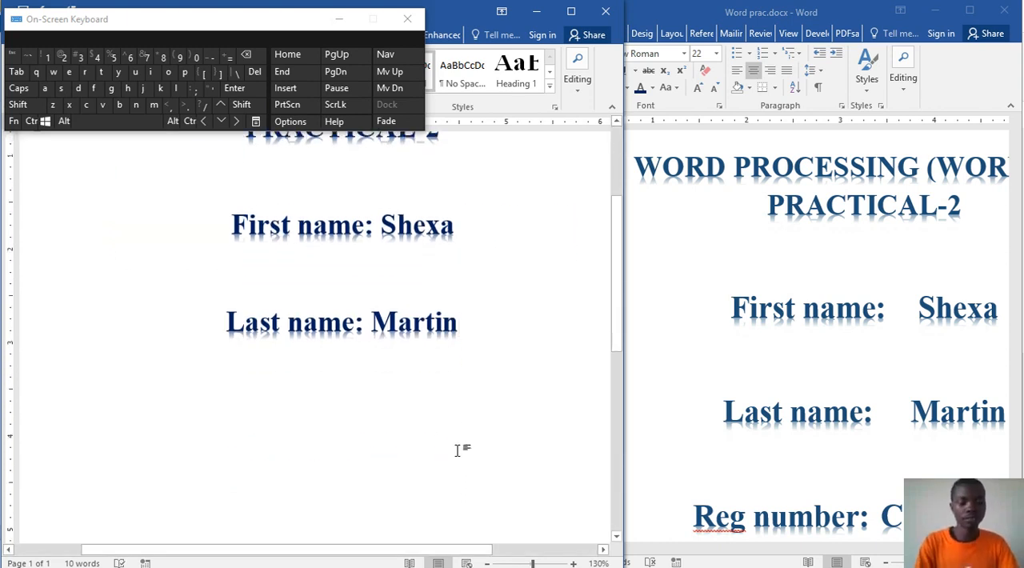
Step: Leave a blank line below the last-name entry and add a "Registration Number:" label
key(Return)
key(Return)
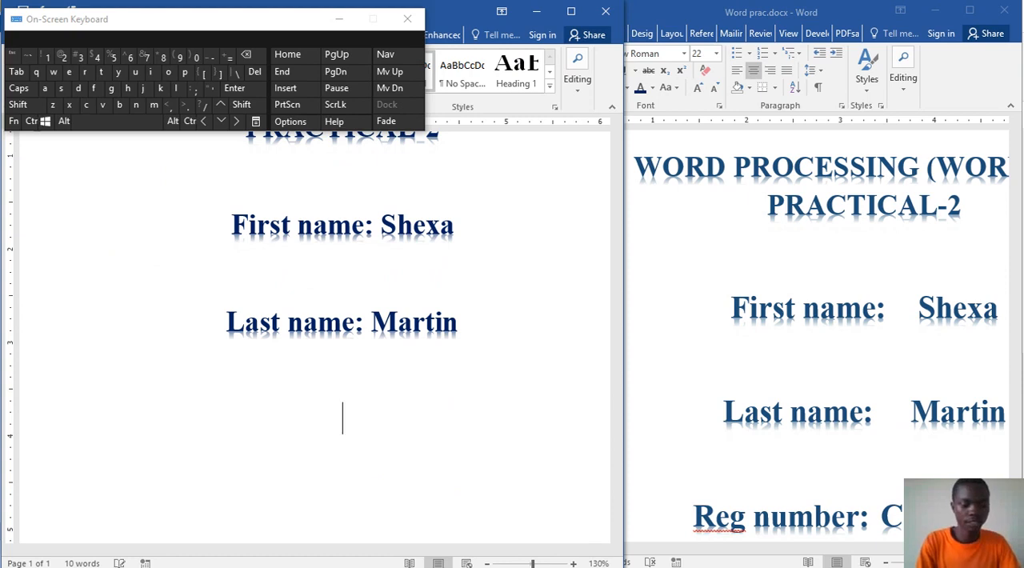
text(Regi)
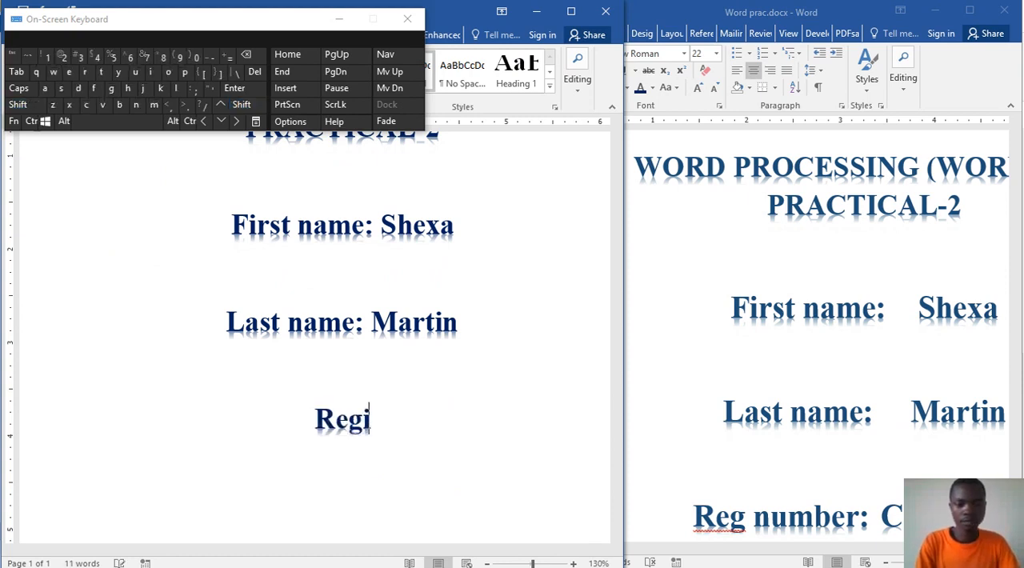
text(stration )
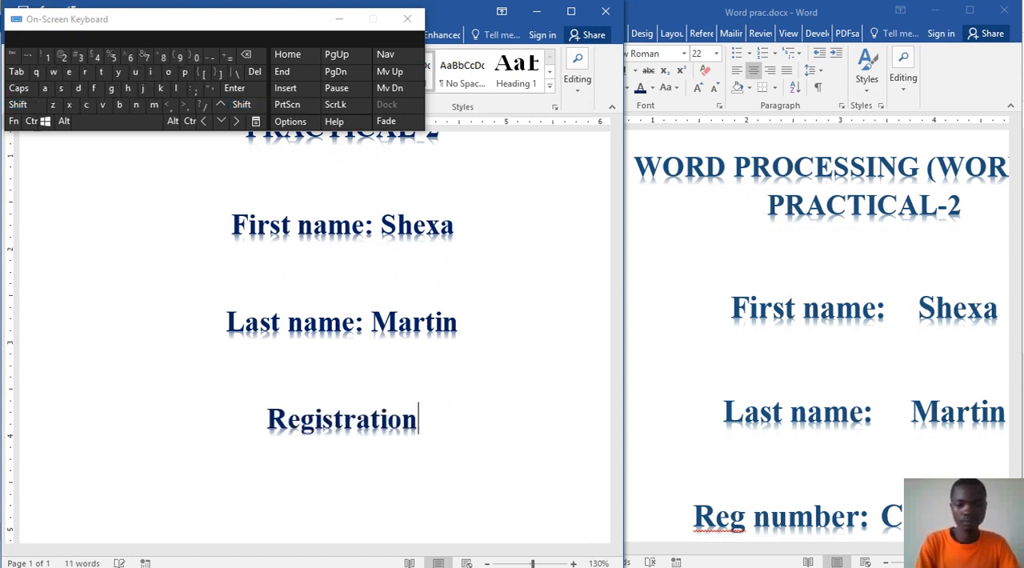
text(N)
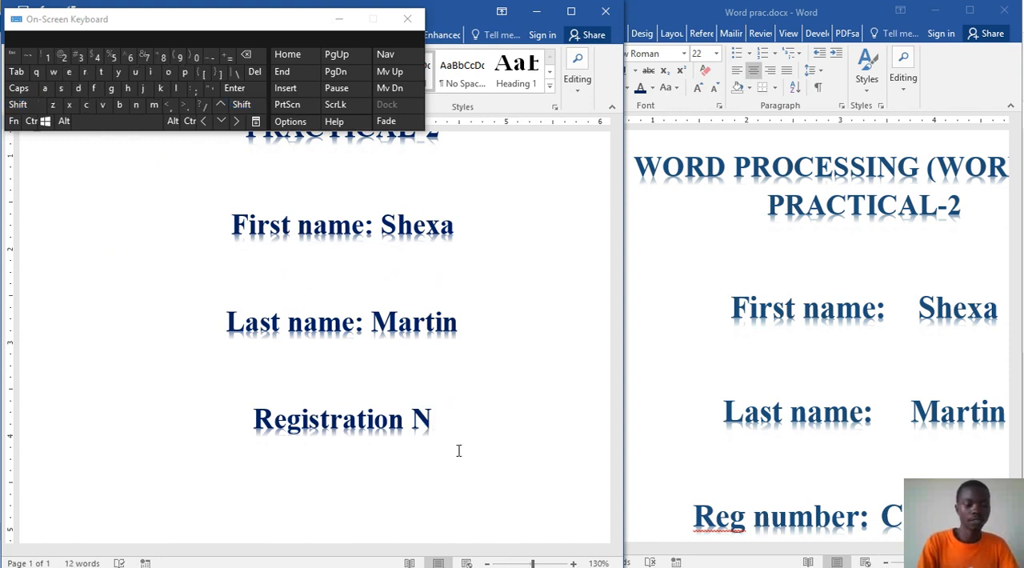
text(umber)
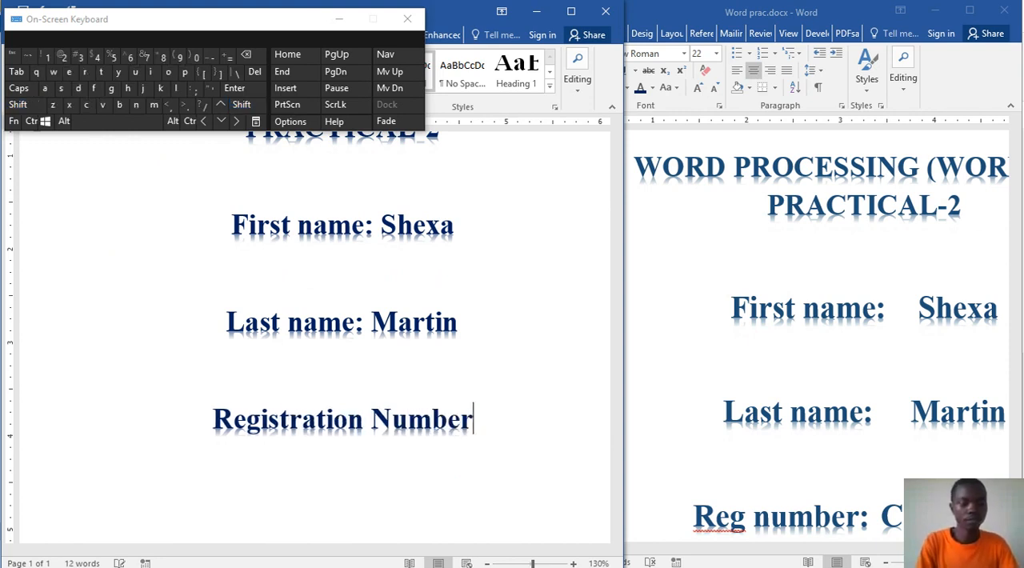
text(: )
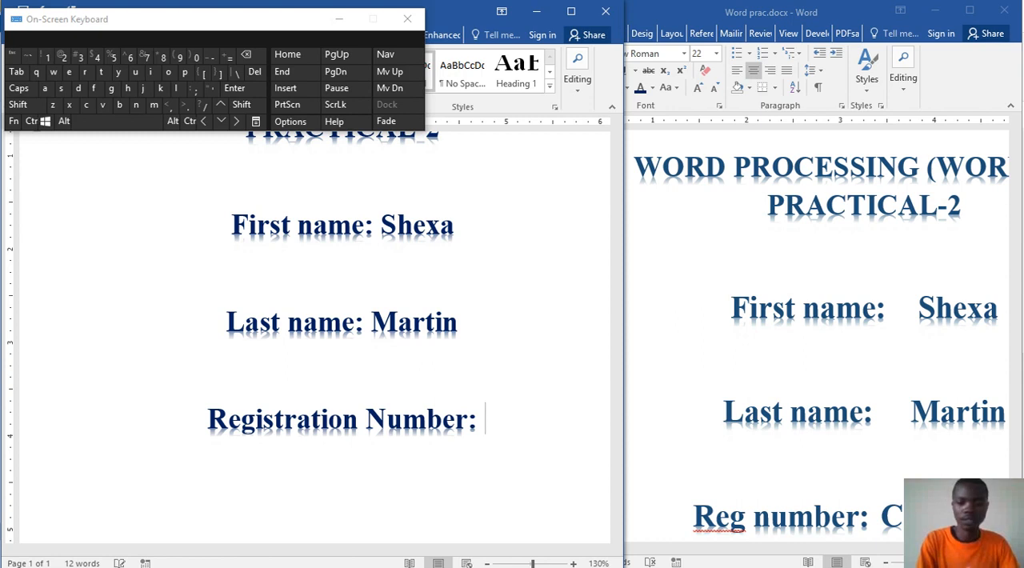
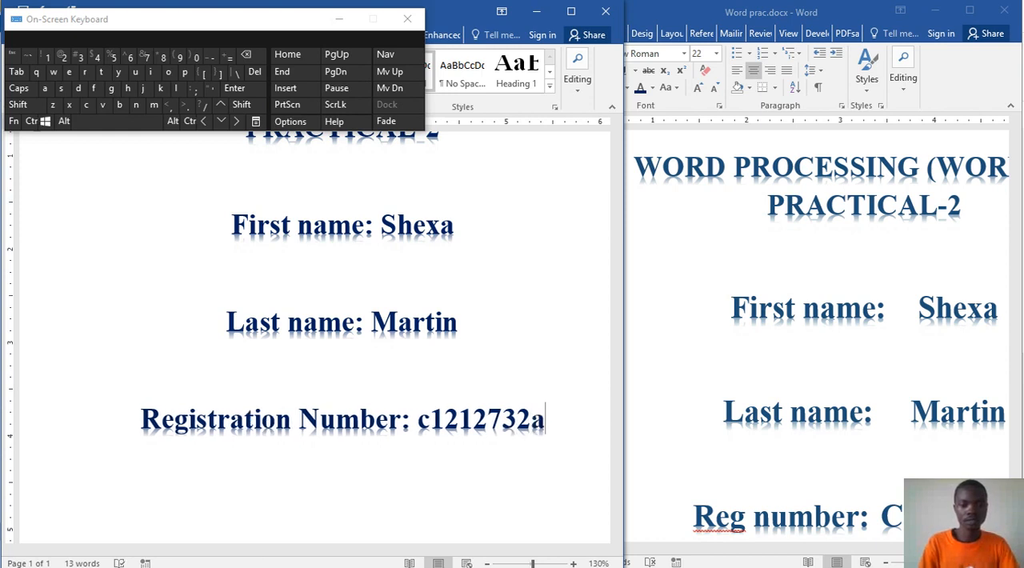
Step: Minimize the on-screen keyboard and change the letters in the registration number to uppercase
key(shift+Left)
key(shift+Left)
key(shift+Left)
key(shift+Left)
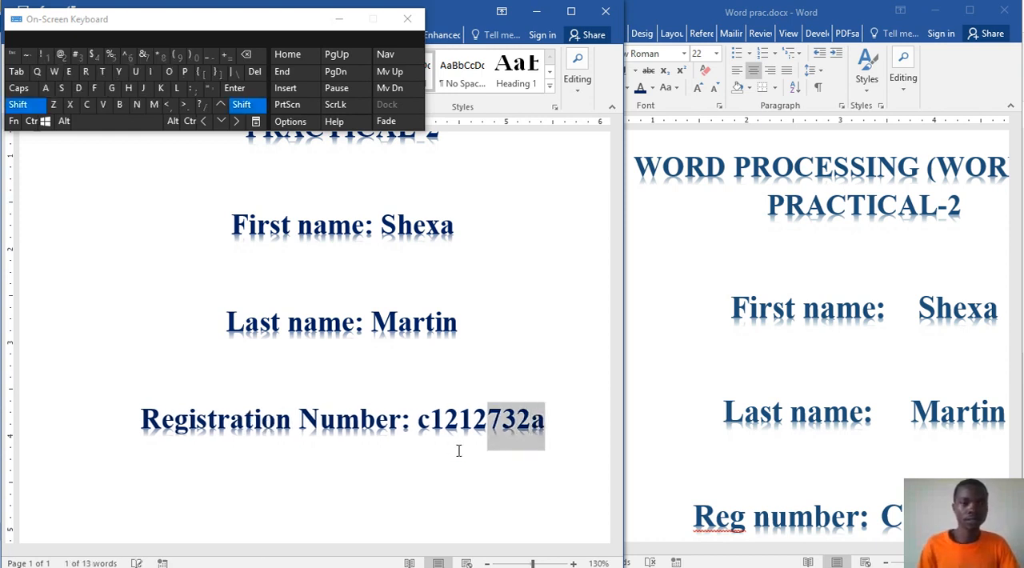
key(shift+Left)
key(shift+Left)
key(shift+Left)
key(shift+Left)
key(shift+Left)
key(shift+Left)
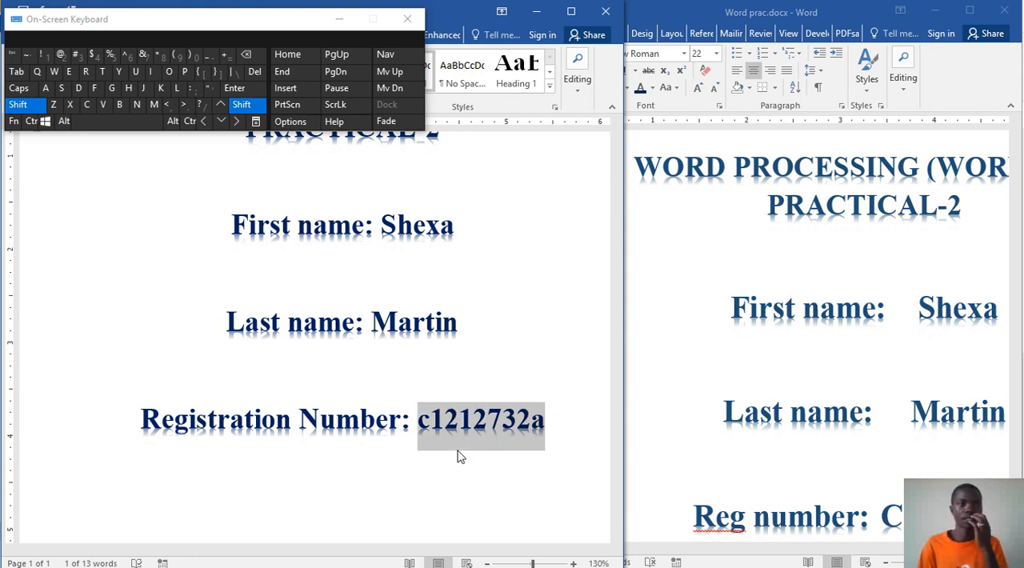
click(339, 18)
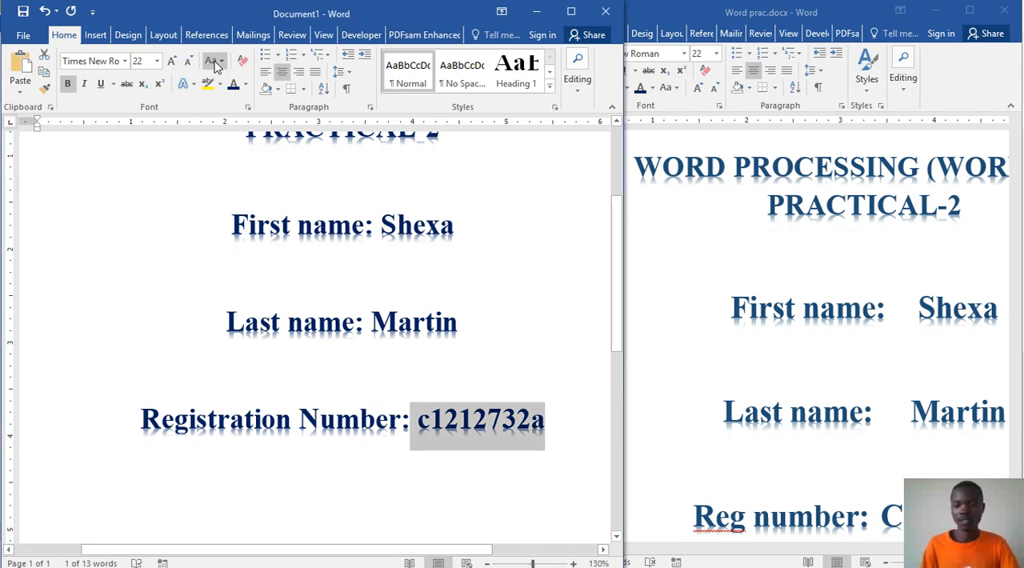
click(222, 69)
click(245, 117)
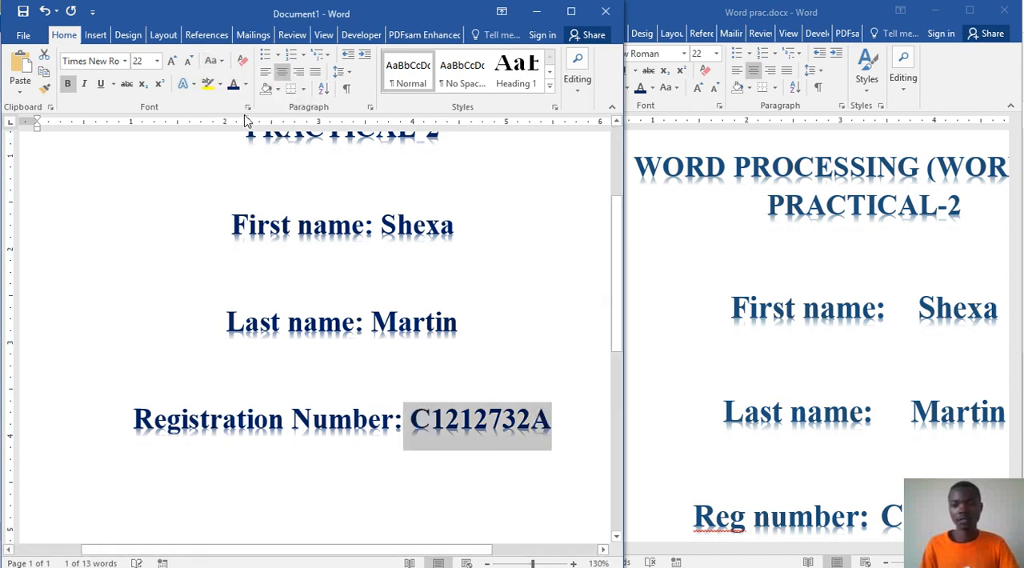
click(572, 420)
Step: Look through the sample Word prac.docx from its cover page to the start of the following page
click(904, 421)
scroll(898, 407, down, 5)
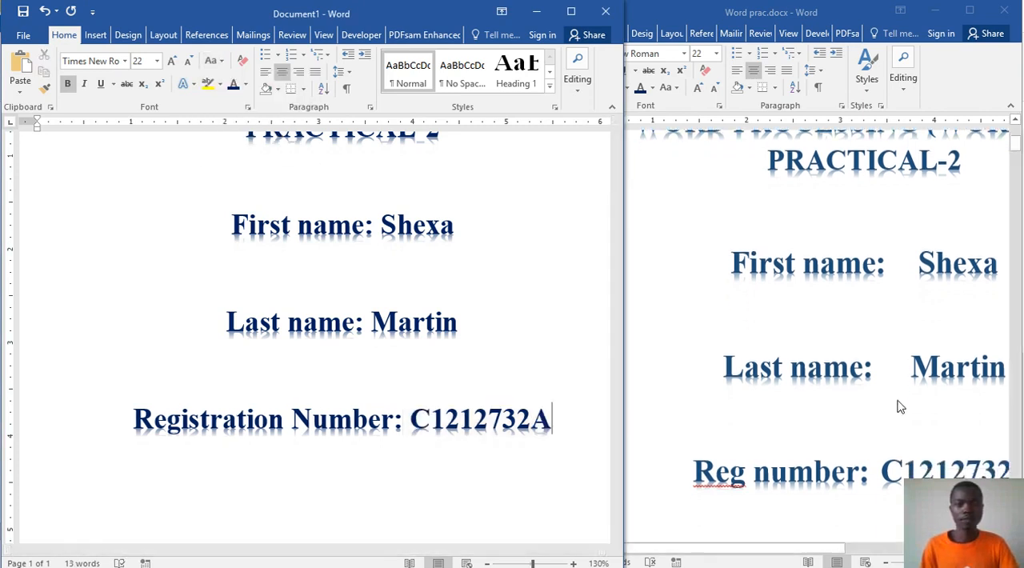
scroll(898, 401, down, 3)
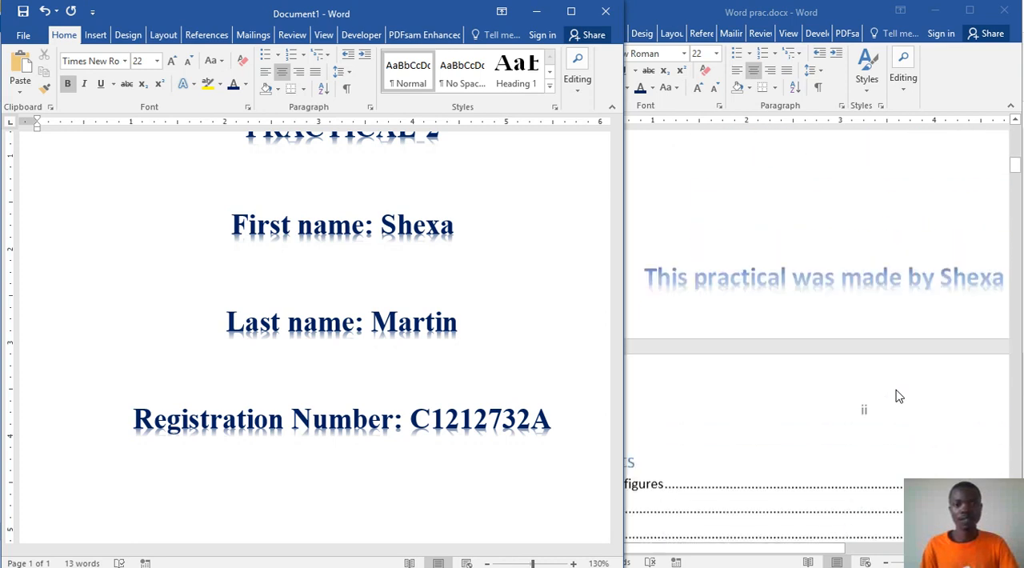
scroll(899, 396, up, 2)
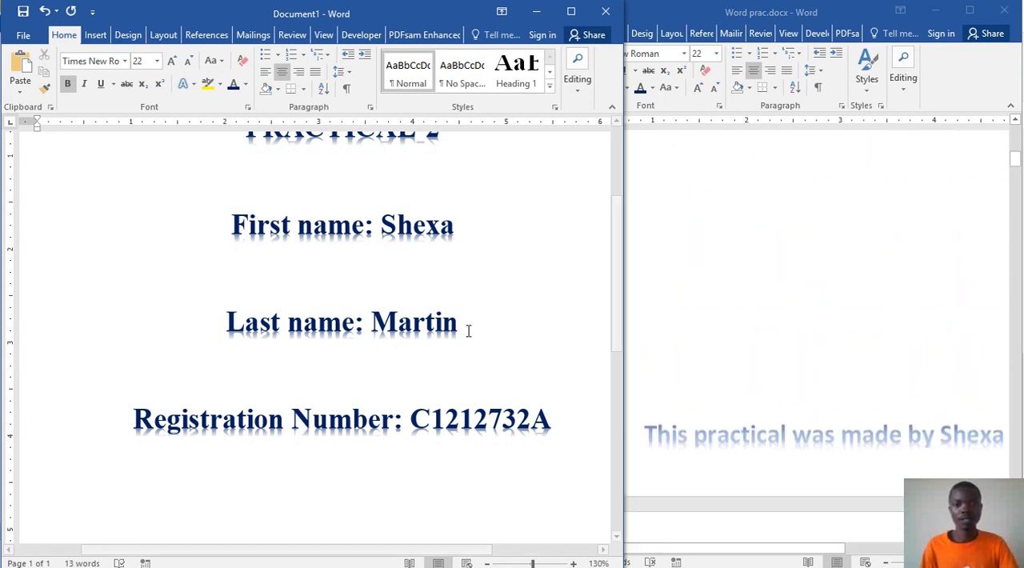
Step: Maximize the new document's window and review its cover page from the title to the registration number
click(571, 11)
scroll(675, 373, up, 3)
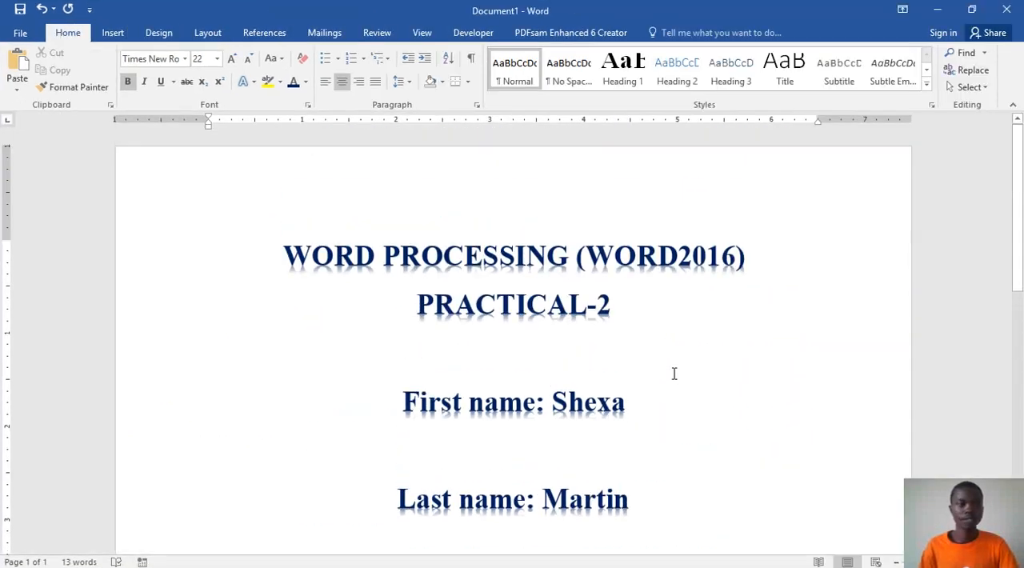
scroll(673, 374, down, 6)
scroll(673, 374, down, 3)
scroll(673, 374, up, 8)
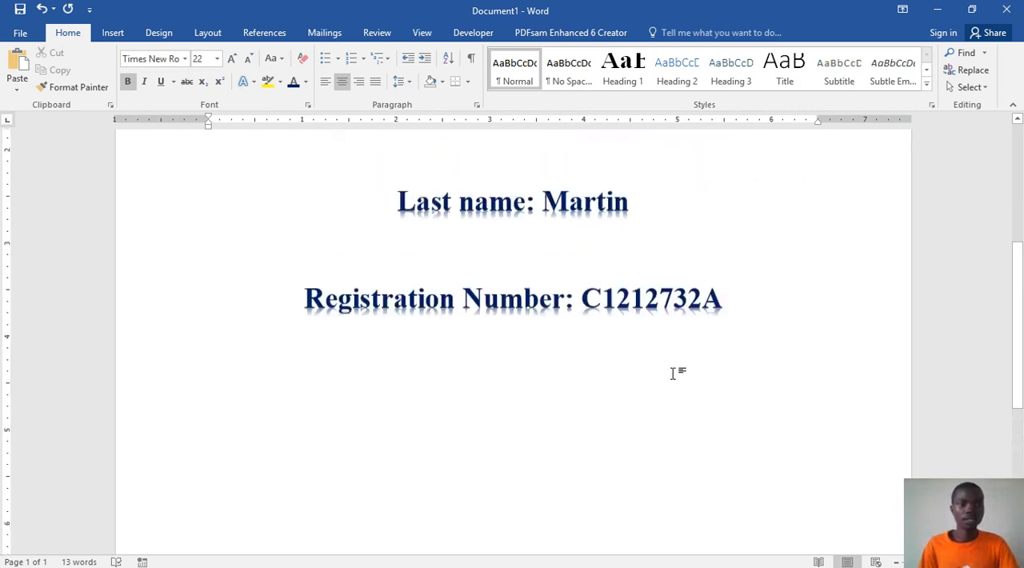
scroll(673, 374, up, 2)
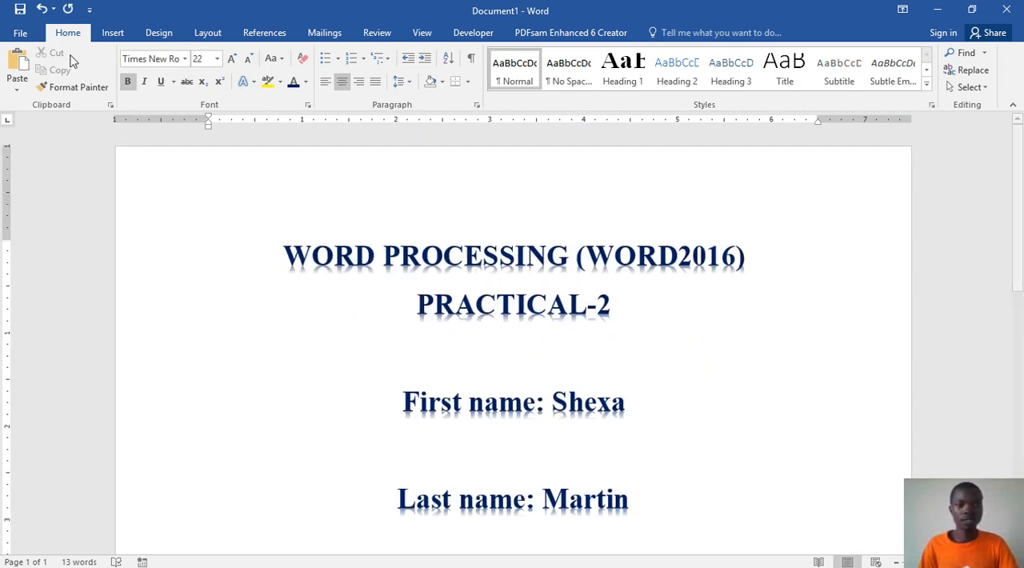
Step: Save the new document in the CUIT112 folder as "WORD PROCESSING prac2.docx"
click(19, 10)
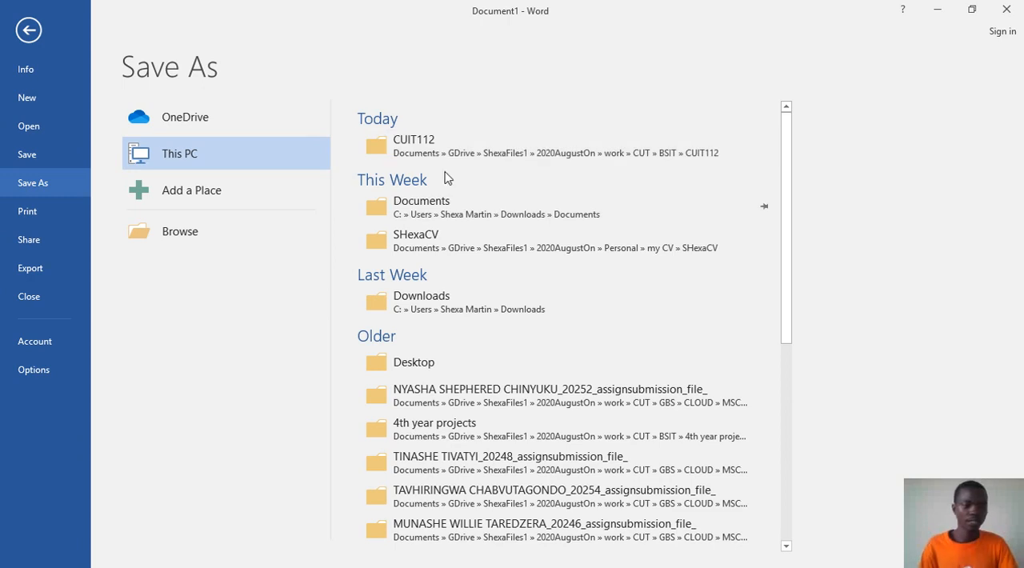
click(462, 153)
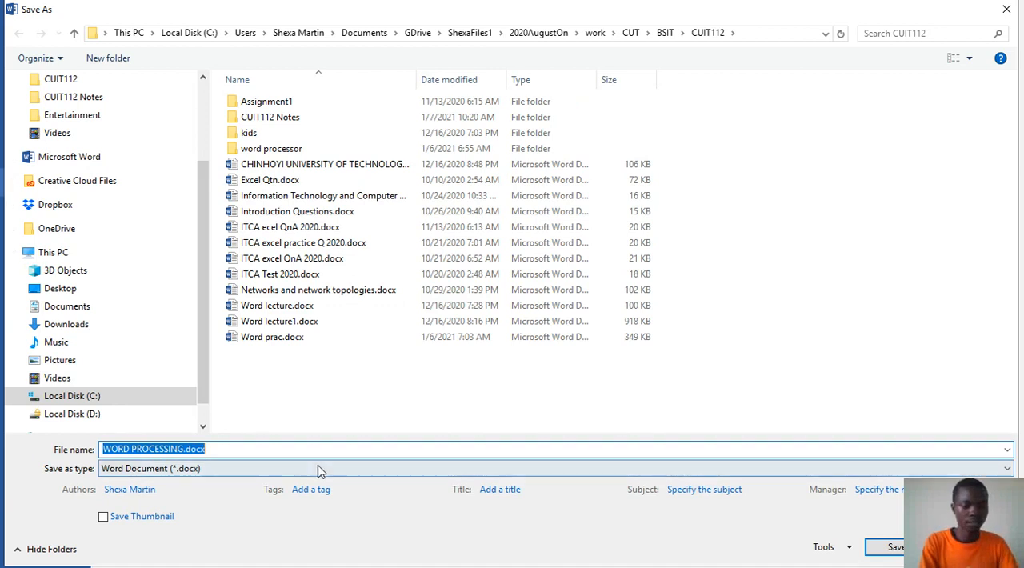
click(183, 449)
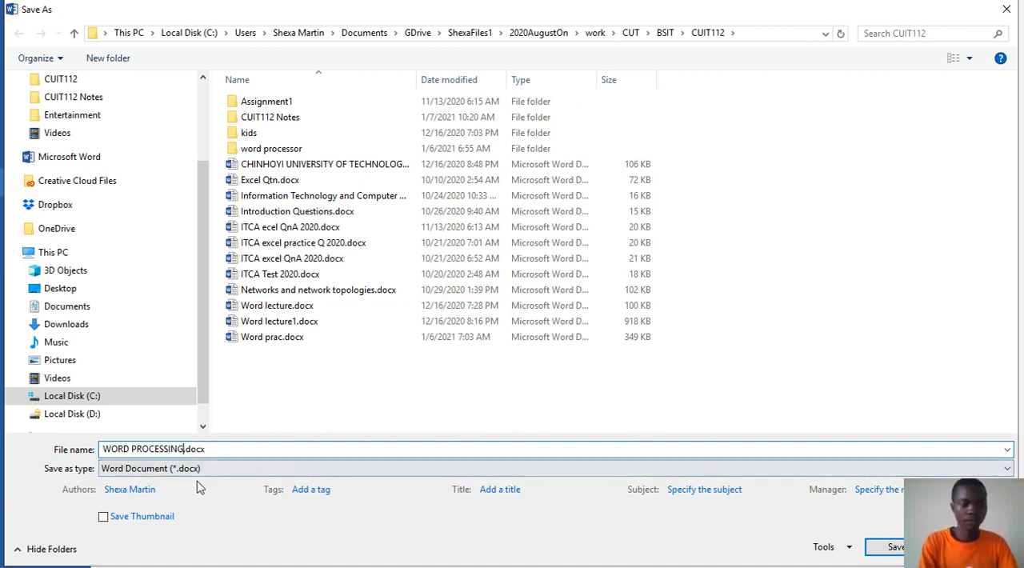
text(pa)
key(BackSpace)
text(rac)
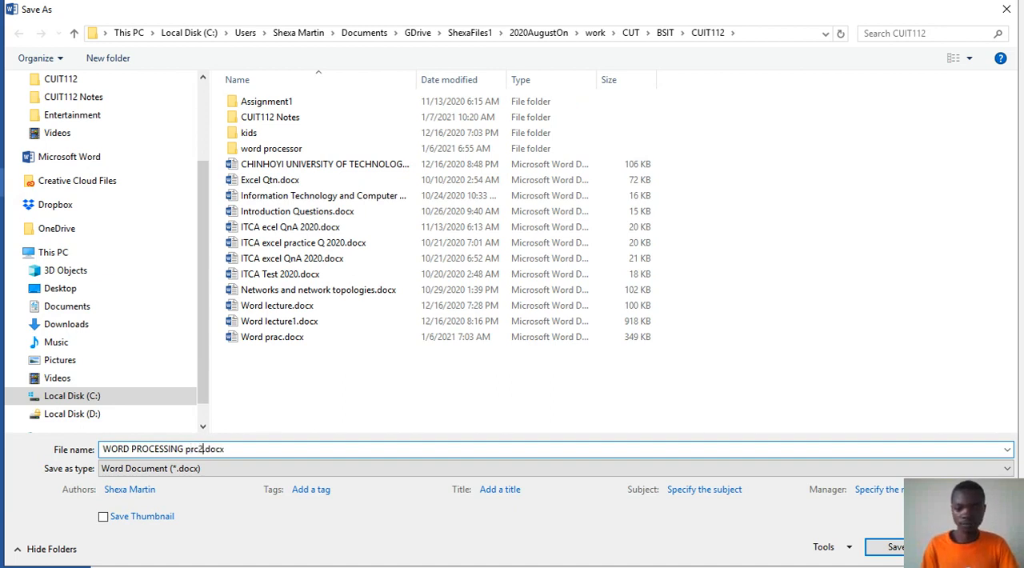
click(196, 450)
text(a)
click(884, 549)
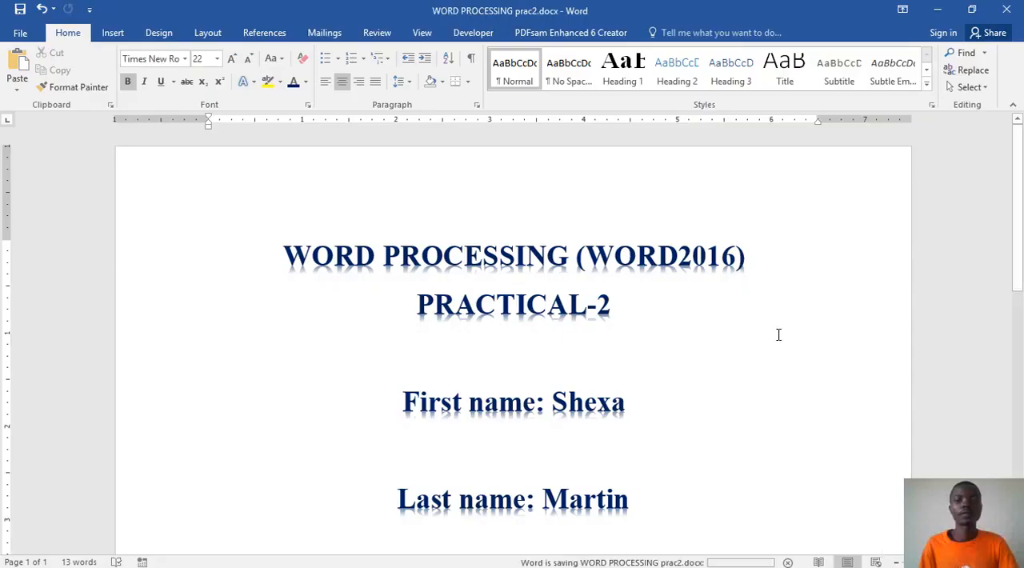
Step: Add blank lines below the registration number until the insertion point reaches the start of page 2
scroll(779, 334, down, 10)
scroll(778, 334, up, 5)
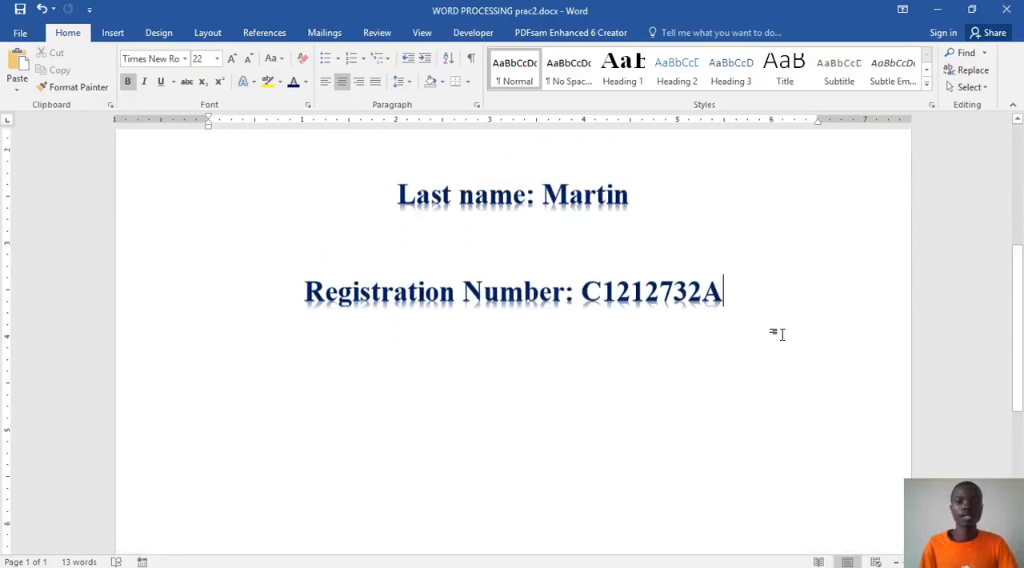
scroll(772, 352, up, 3)
key(Return)
key(Return)
key(Return)
key(Return)
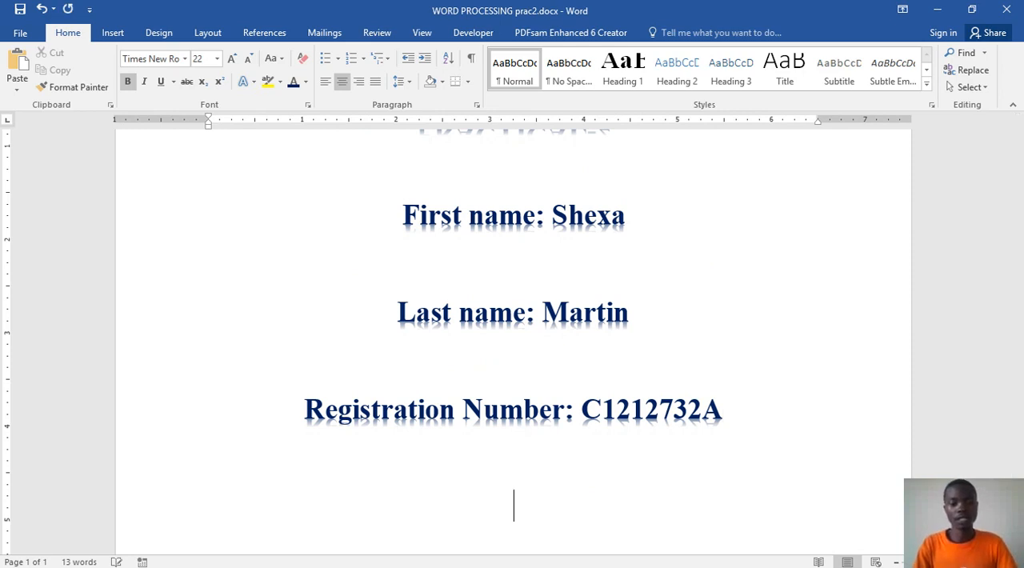
key(Return)
key(Return)
key(Return)
key(Return)
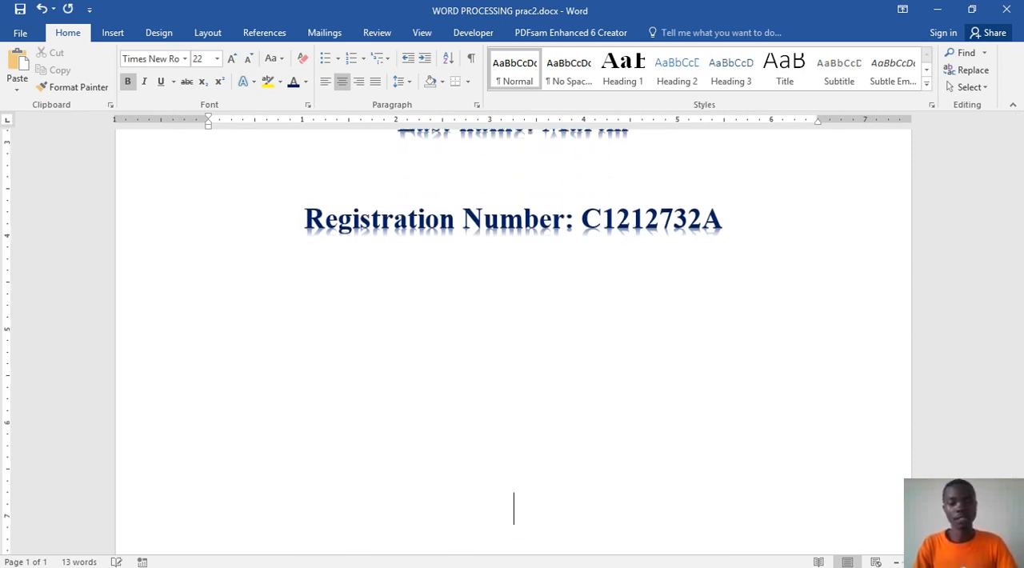
key(Return)
key(Return)
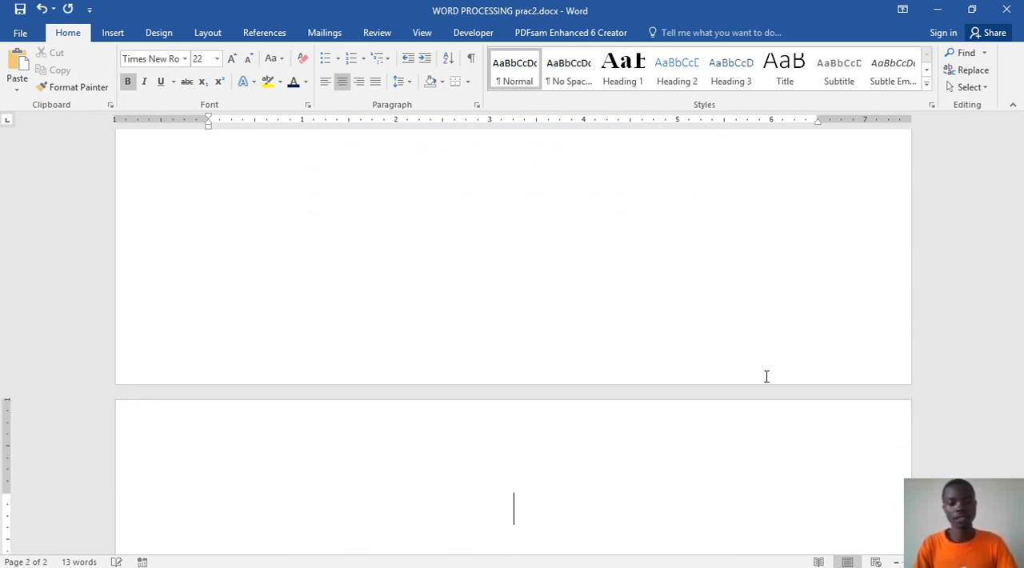
key(BackSpace)
key(Return)
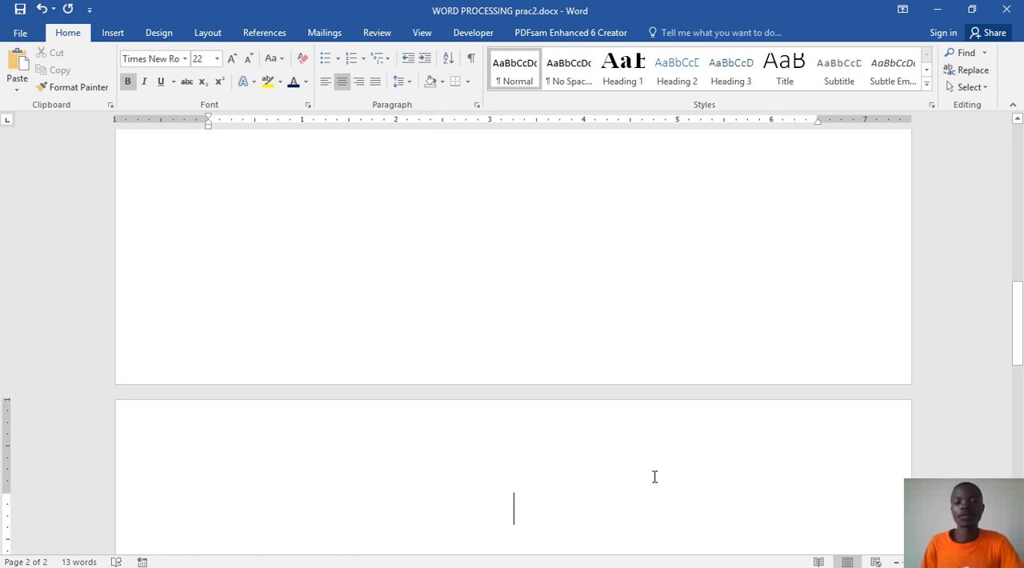
Step: Check the Contents page in the sample Word prac.docx and return to WORD PROCESSING prac2.docx
mouse_move(735, 554)
click(473, 557)
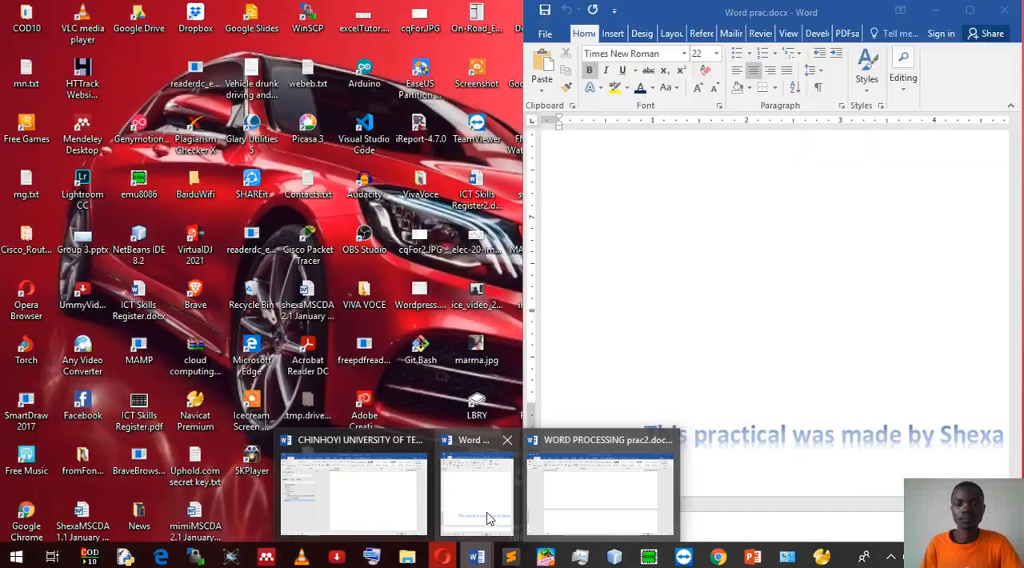
click(489, 519)
scroll(792, 382, down, 8)
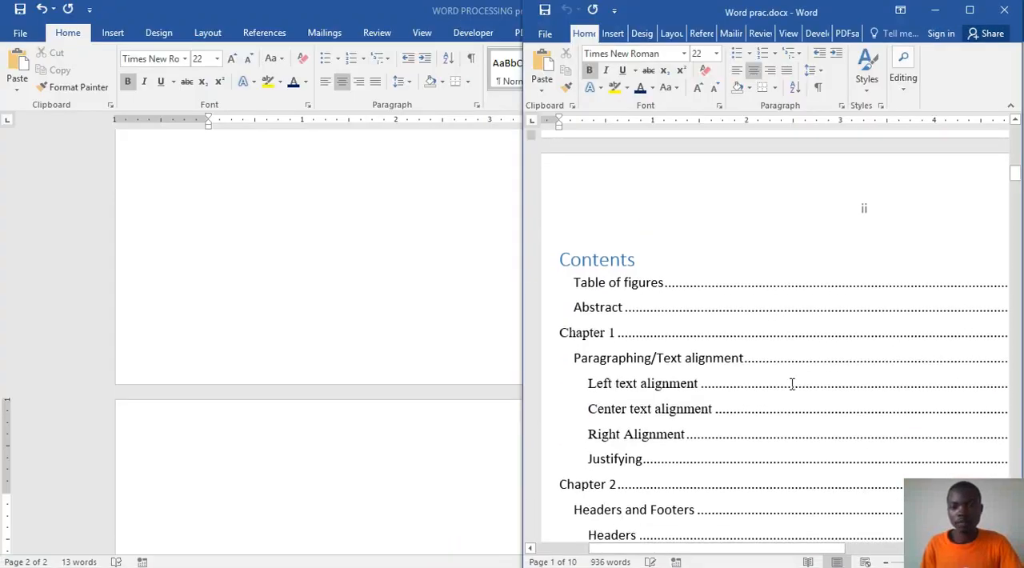
click(780, 328)
click(417, 309)
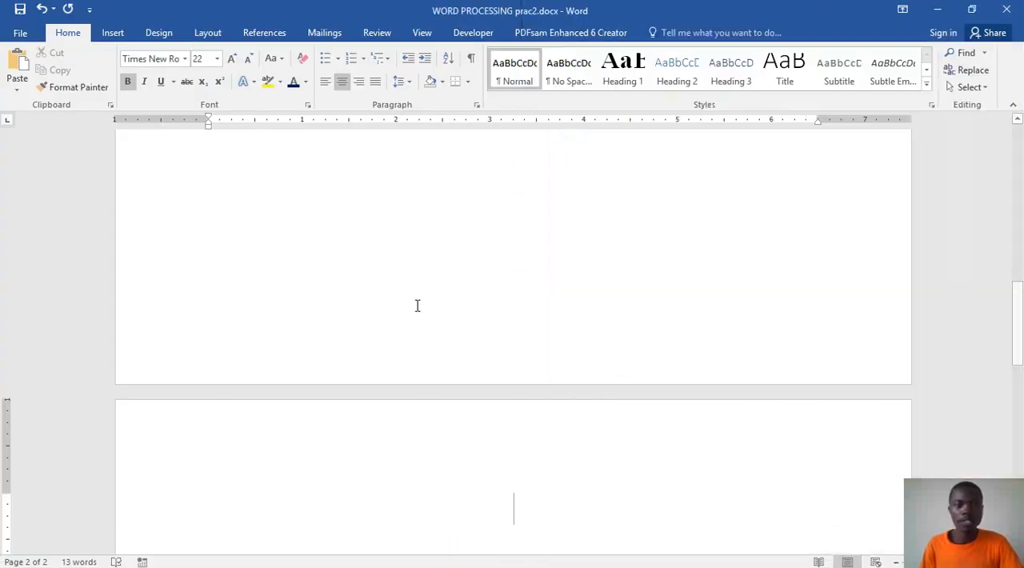
Step: Enter the heading "Contents" on the first line of page 2
scroll(466, 336, up, 3)
scroll(470, 336, down, 5)
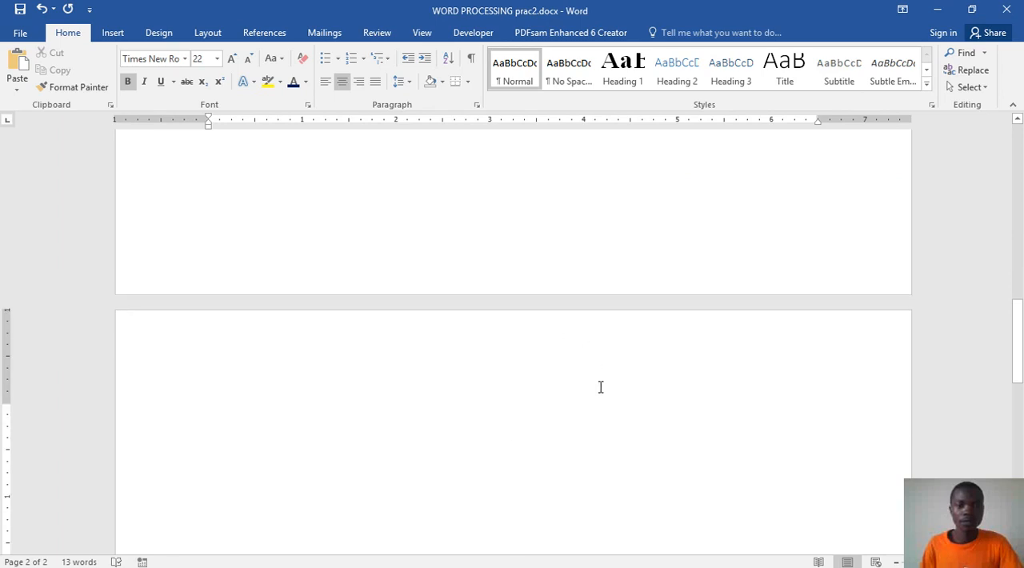
scroll(596, 390, down, 1)
scroll(589, 394, down, 2)
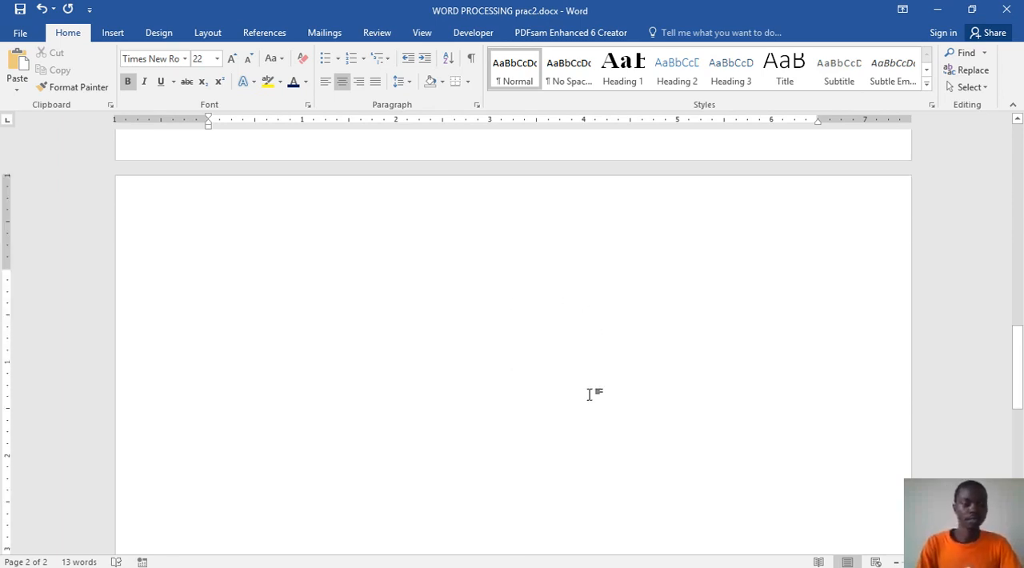
text(Contents)
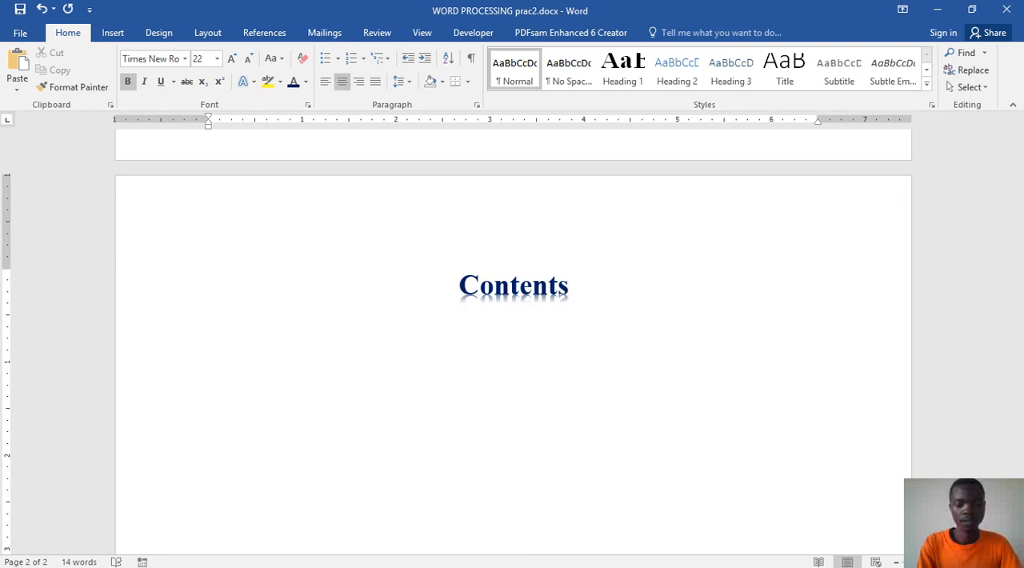
Step: Extend the heading on page 2 to read "Table of Contents"
key(Left)
key(Left)
key(Left)
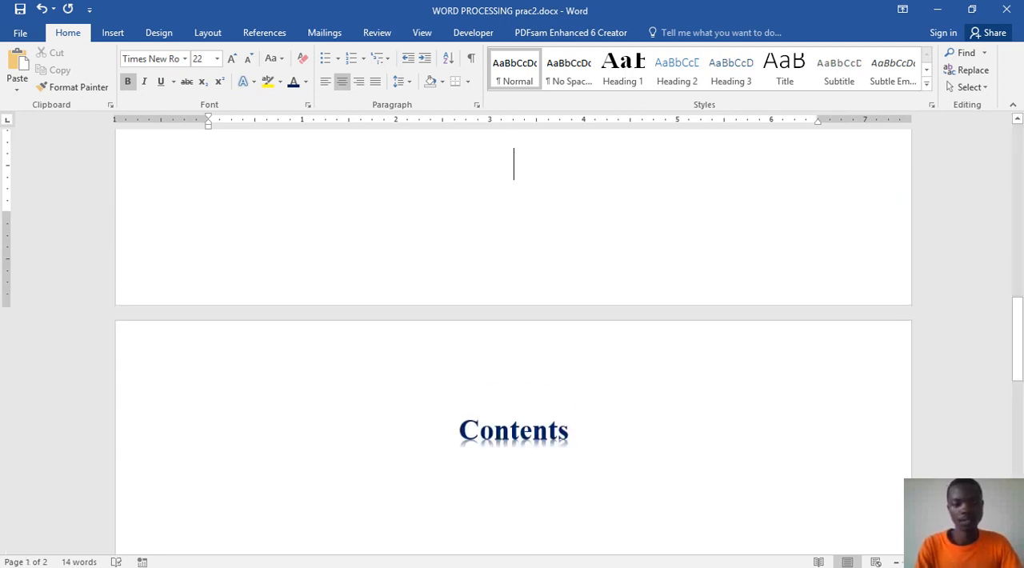
key(Right)
text(Table)
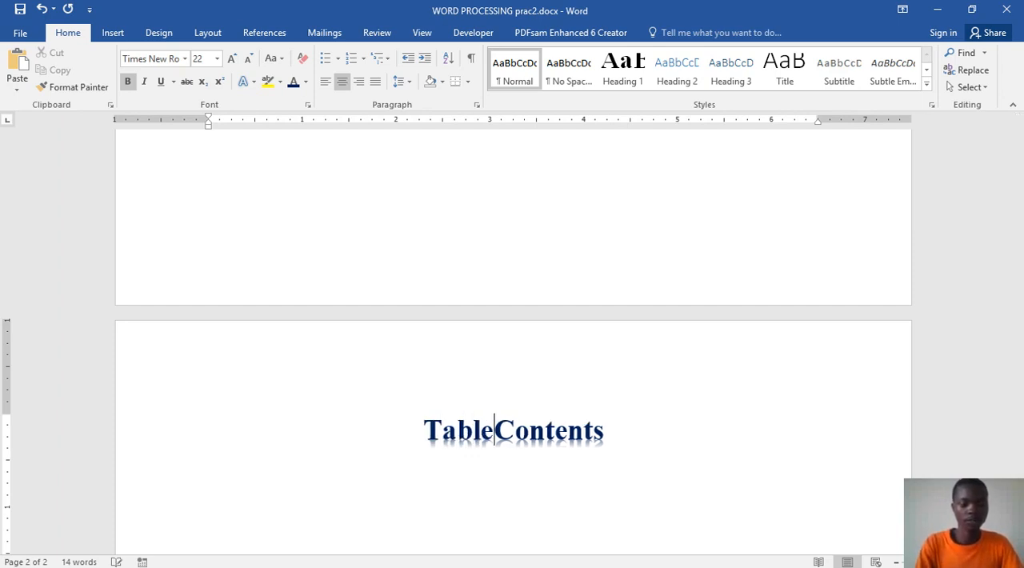
text( of)
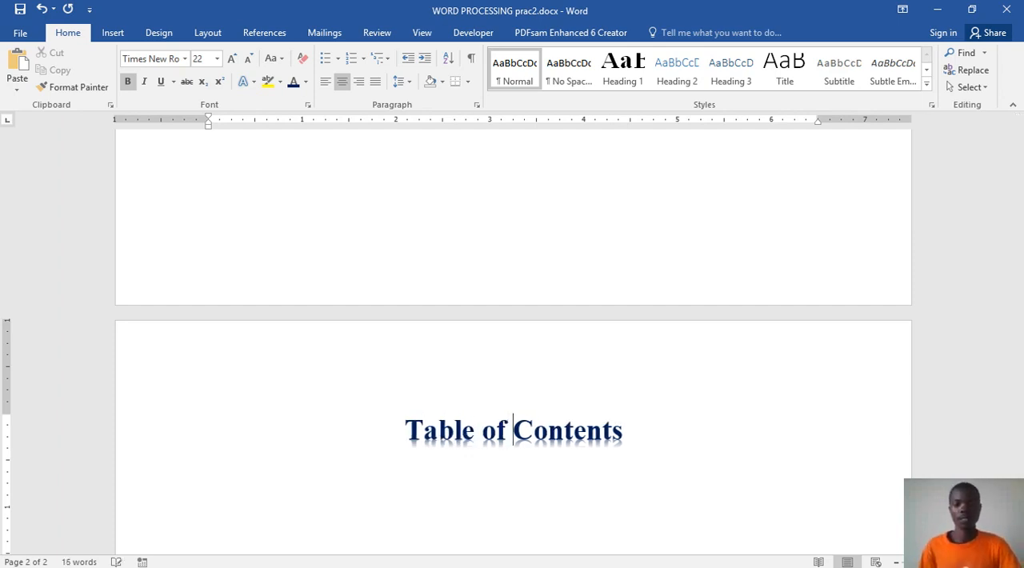
Step: Add blank lines from the page 2 heading until the insertion point reaches the start of page 3
scroll(677, 450, down, 1)
key(Return)
key(Return)
key(Return)
key(Return)
key(Return)
key(Return)
key(Return)
key(Return)
key(Return)
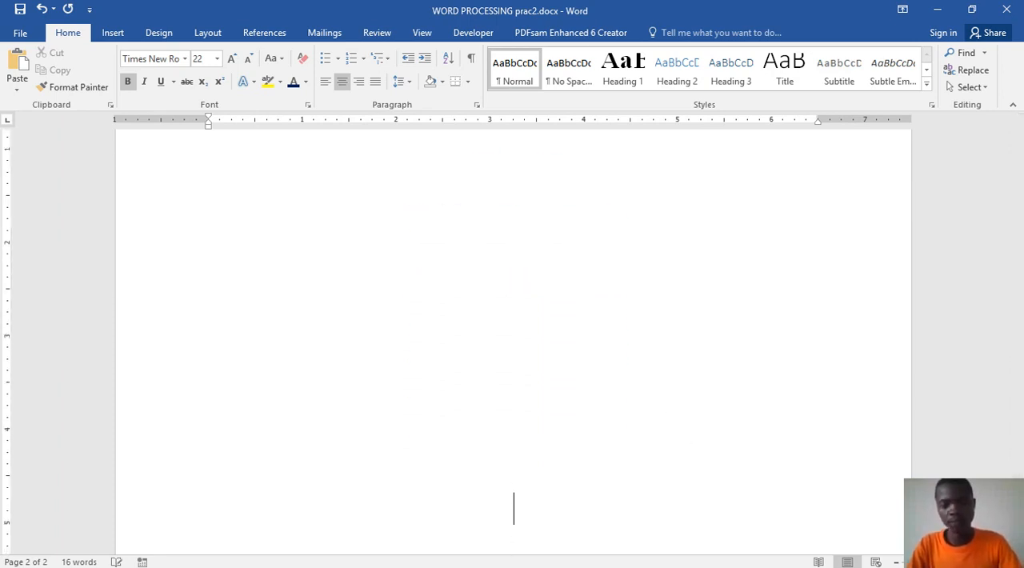
key(Return)
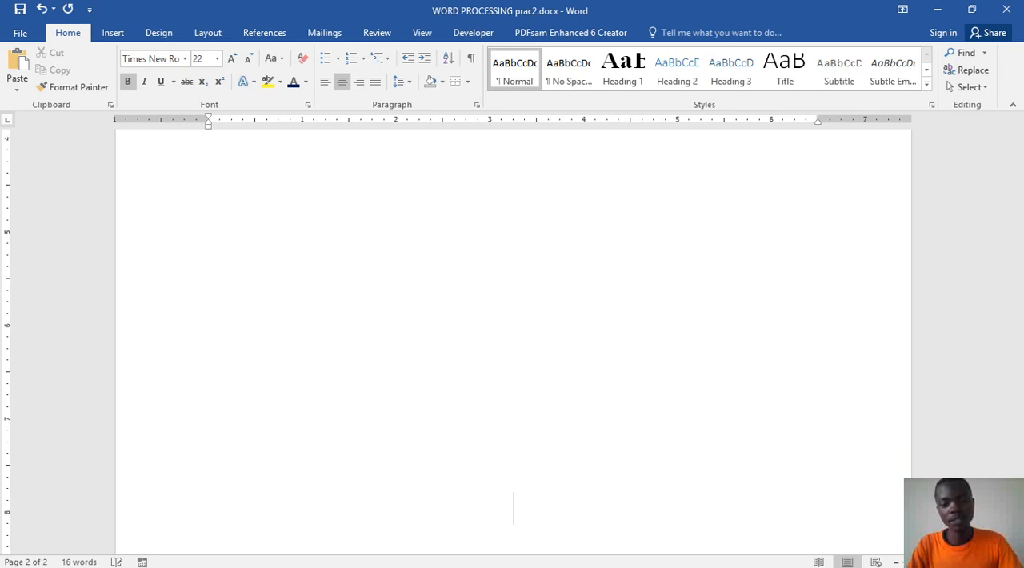
key(Return)
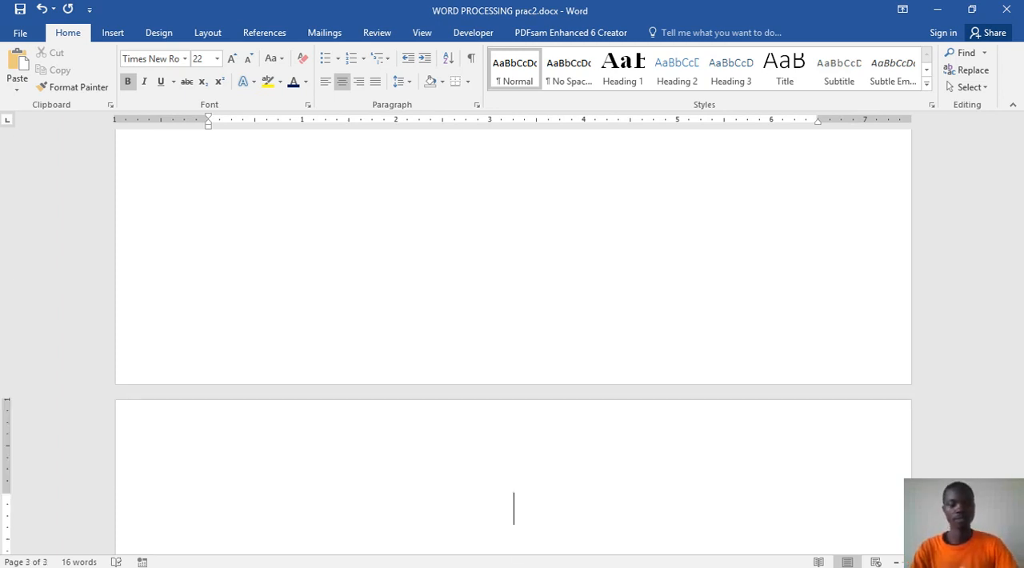
key(BackSpace)
key(Return)
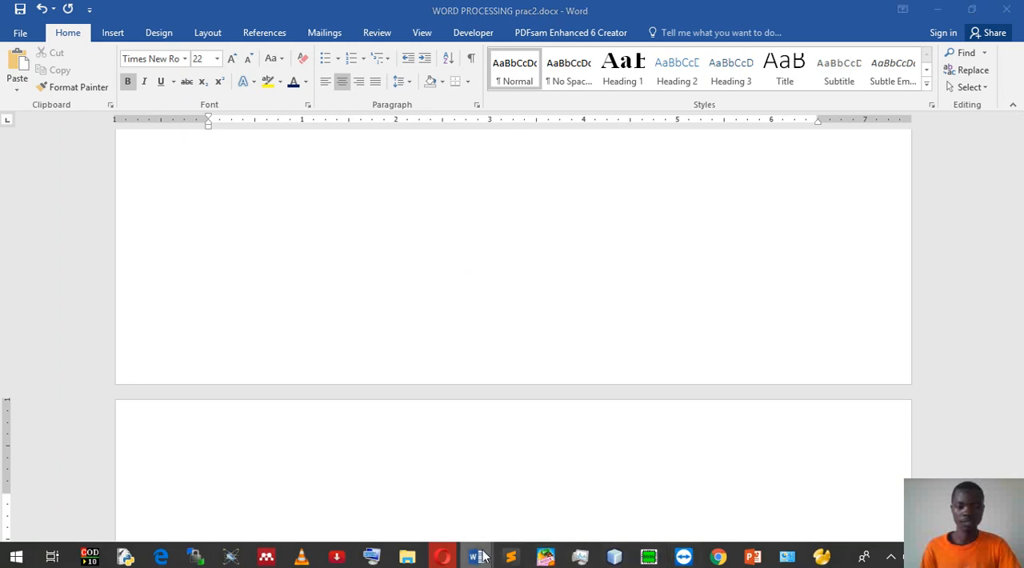
Step: Check the Table of figures page in the sample Word prac.docx and return to WORD PROCESSING prac2.docx
mouse_move(476, 556)
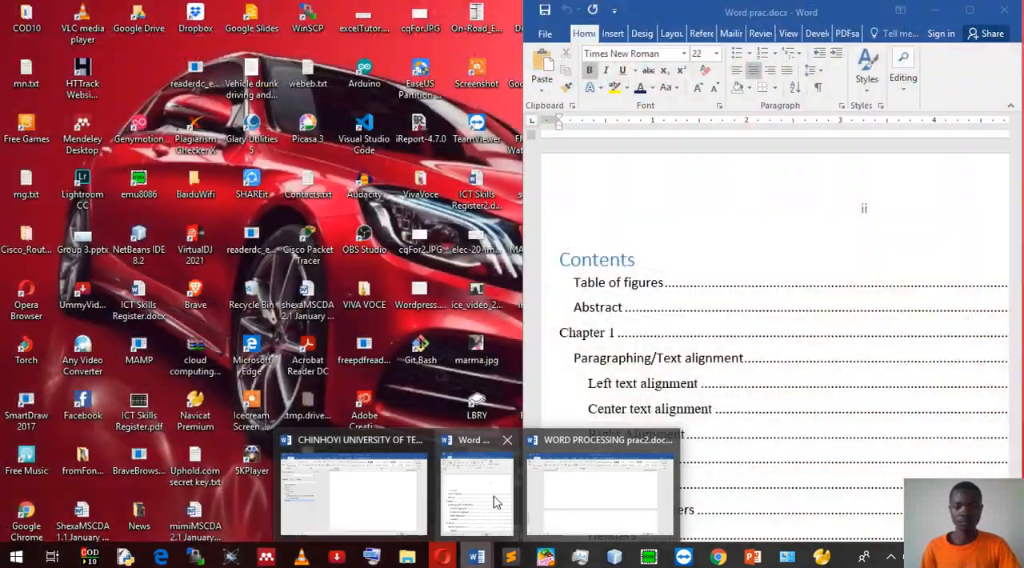
click(477, 491)
scroll(646, 439, down, 10)
scroll(647, 439, down, 5)
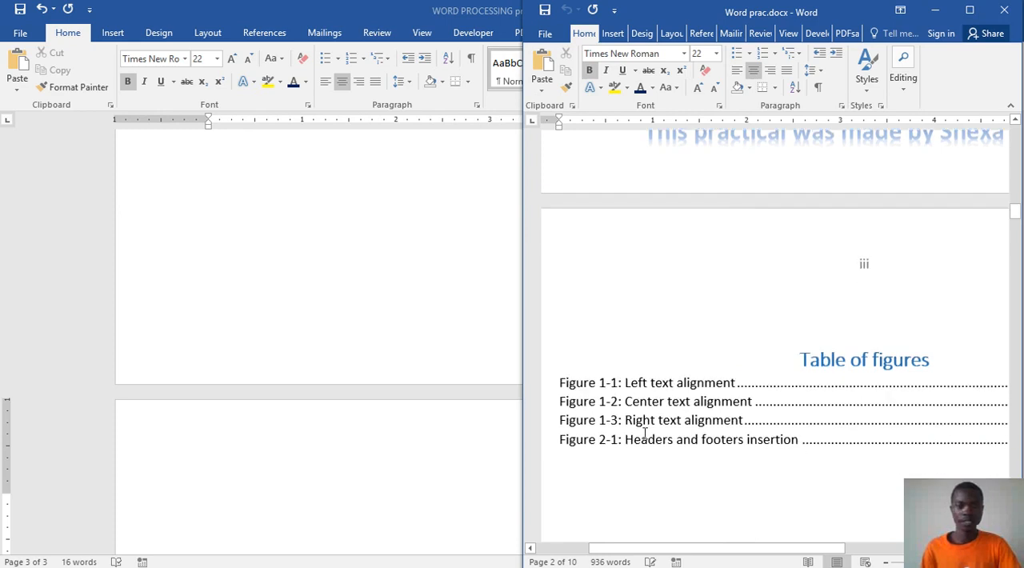
click(417, 440)
Step: Begin entering the heading "Table of figures" on the first line of page 3
text(Table )
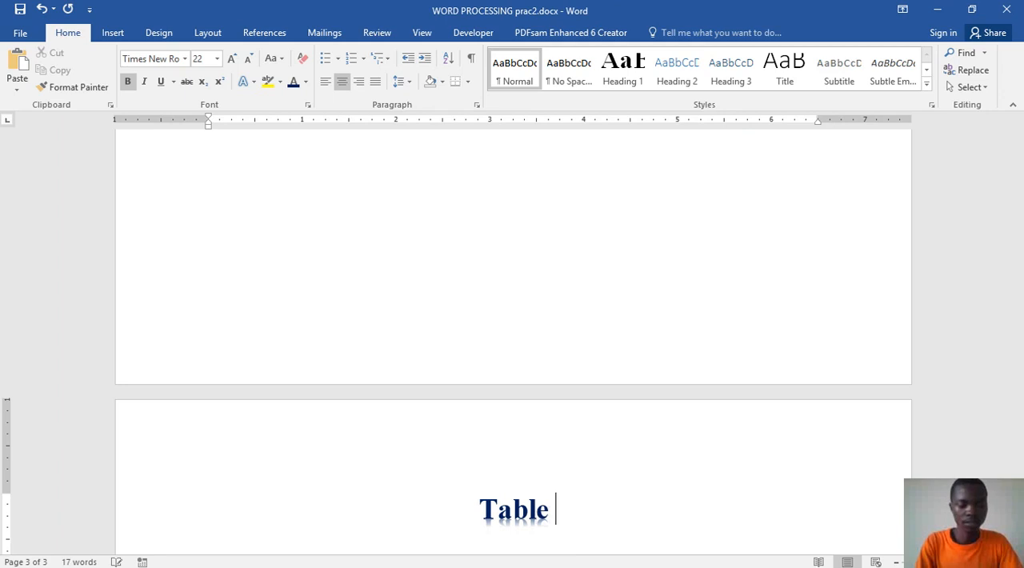
text(of fi)
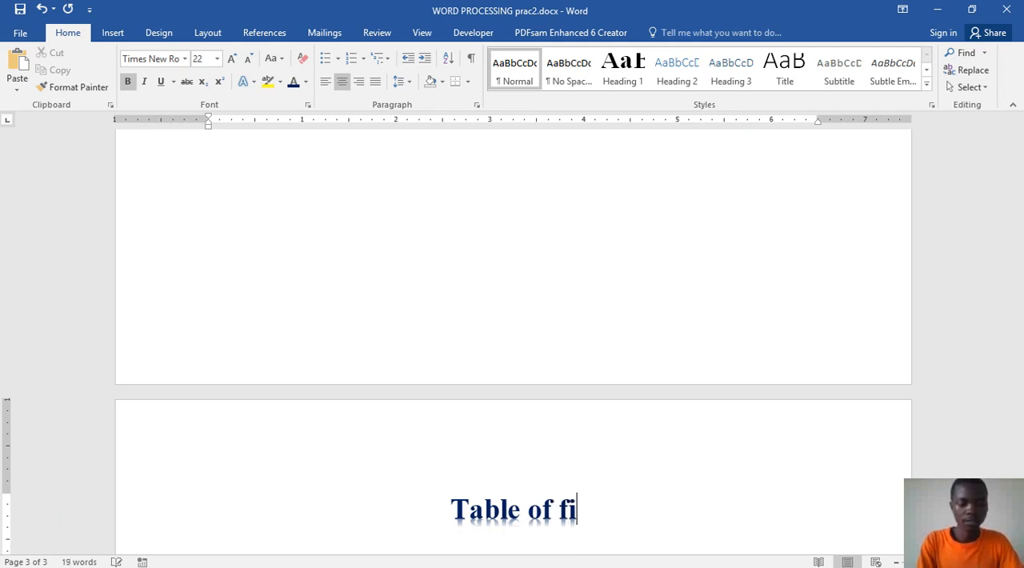
text(gu)
Step: Delete the manually entered headings and blank lines on pages 2 and 3, back to the end of the cover page
key(BackSpace)
key(BackSpace)
key(BackSpace)
key(BackSpace)
key(BackSpace)
key(BackSpace)
key(BackSpace)
key(BackSpace)
key(BackSpace)
key(BackSpace)
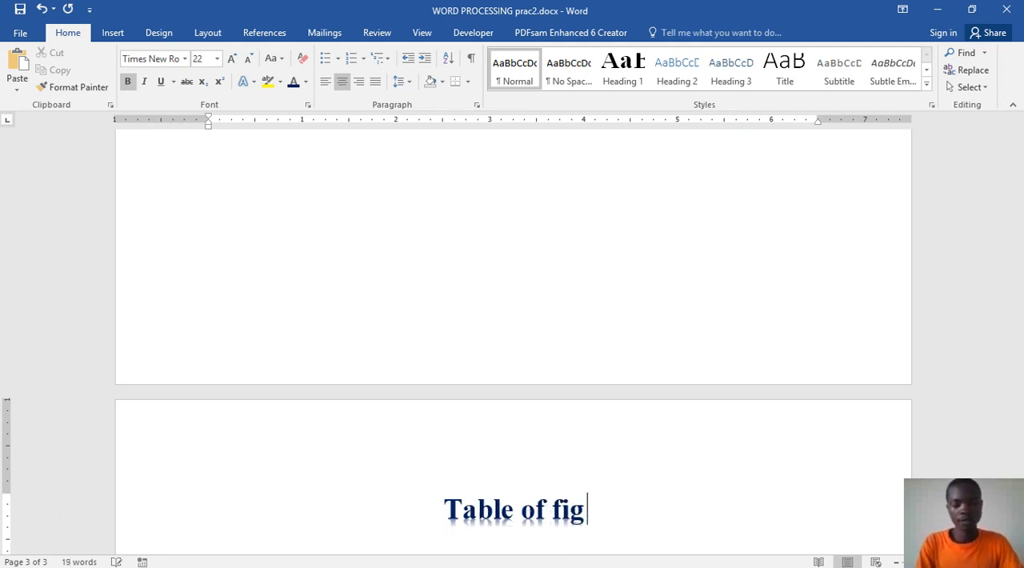
key(BackSpace)
key(BackSpace)
key(BackSpace)
key(BackSpace)
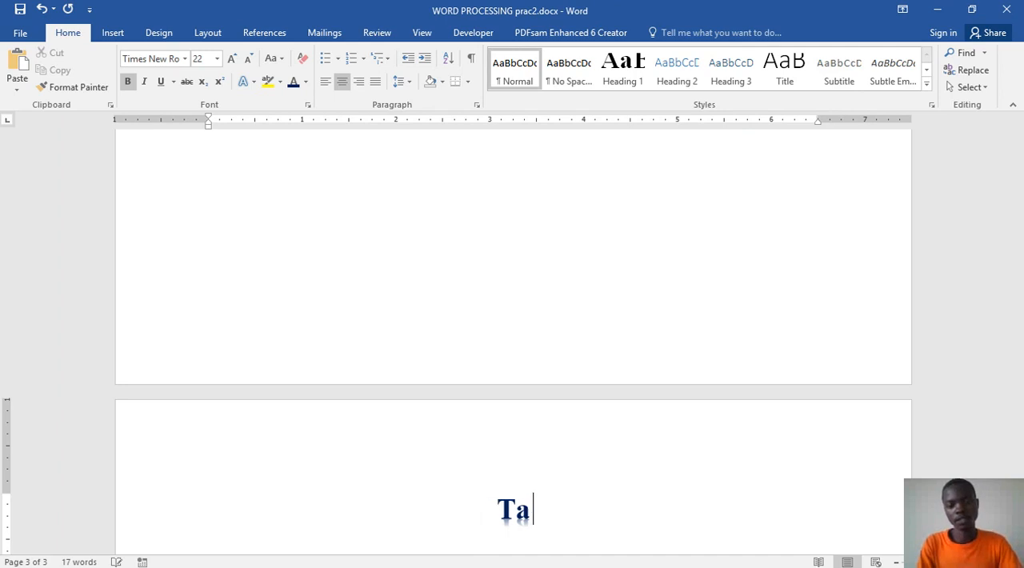
key(BackSpace)
key(BackSpace)
key(BackSpace)
key(BackSpace)
key(BackSpace)
key(BackSpace)
key(BackSpace)
key(BackSpace)
key(BackSpace)
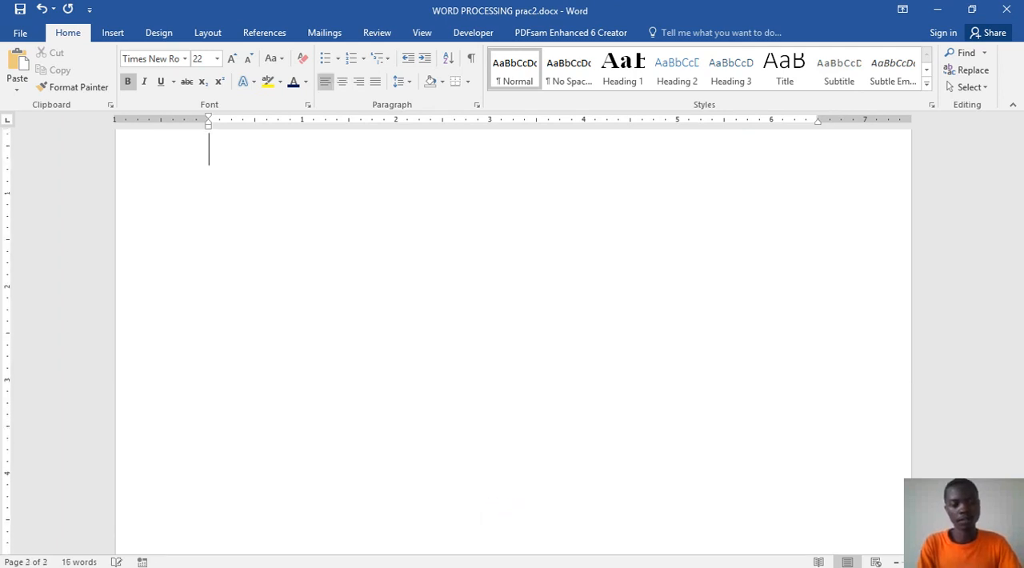
key(BackSpace)
key(BackSpace)
key(BackSpace)
key(BackSpace)
key(BackSpace)
key(BackSpace)
key(BackSpace)
key(BackSpace)
key(BackSpace)
key(BackSpace)
key(BackSpace)
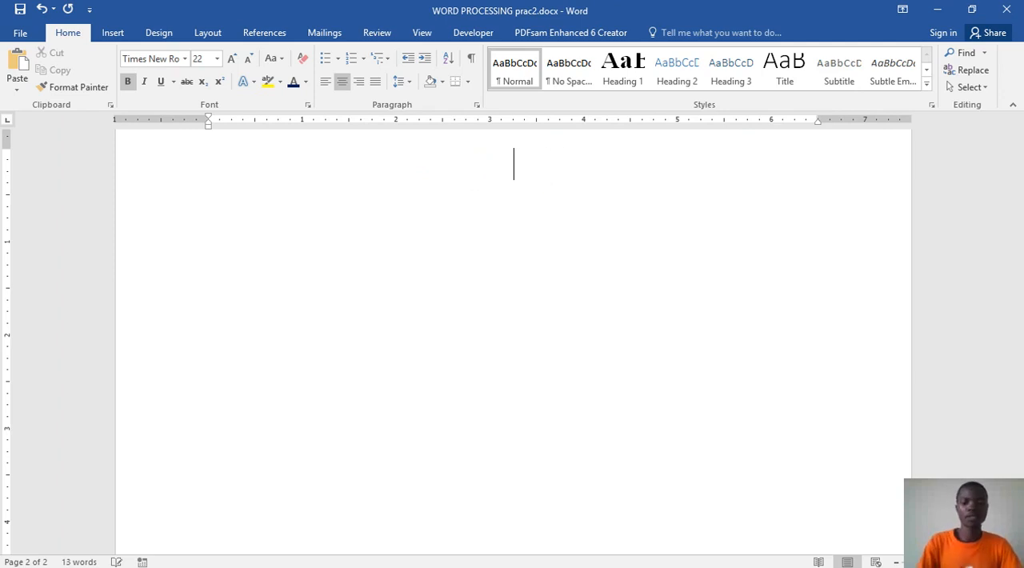
key(BackSpace)
key(BackSpace)
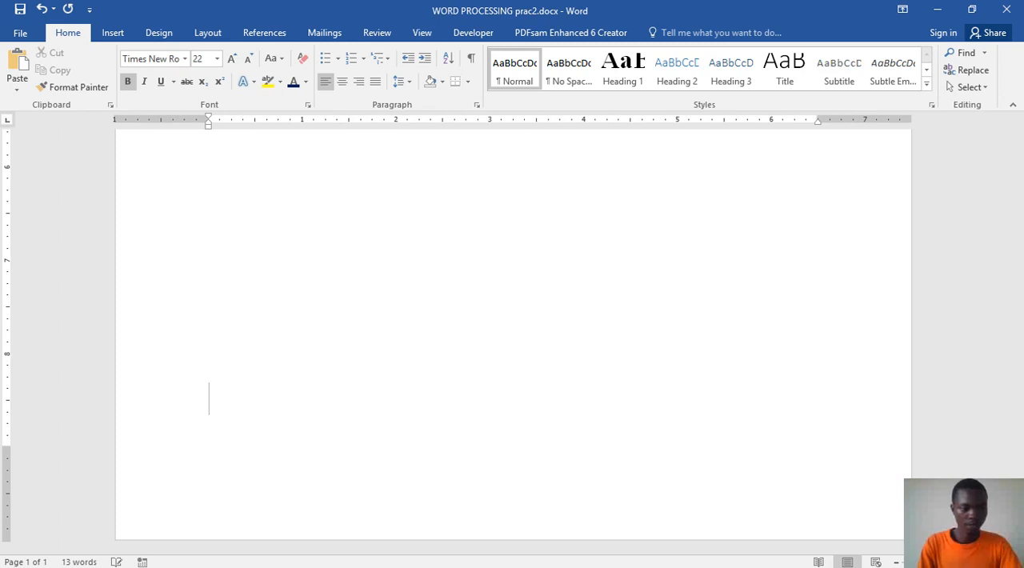
Step: Start page 2 with a new line after the cover page and insert the built-in Automatic Table 1 table of contents there
key(Return)
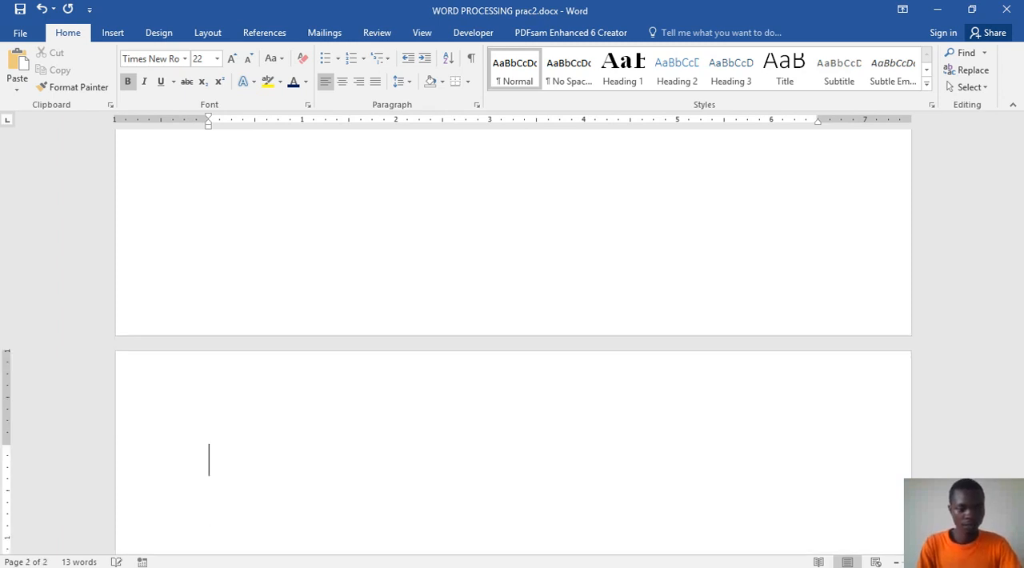
key(BackSpace)
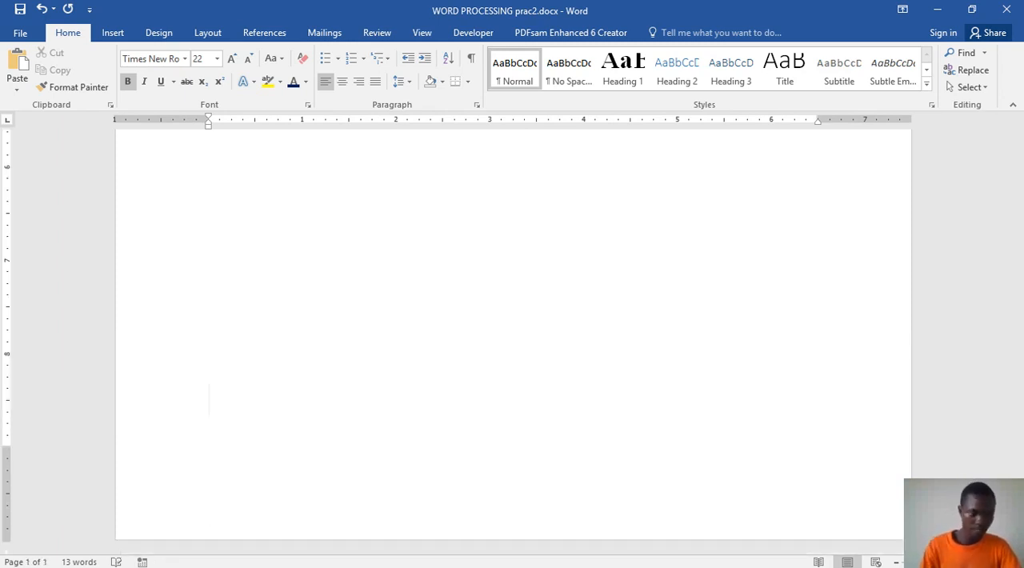
key(Return)
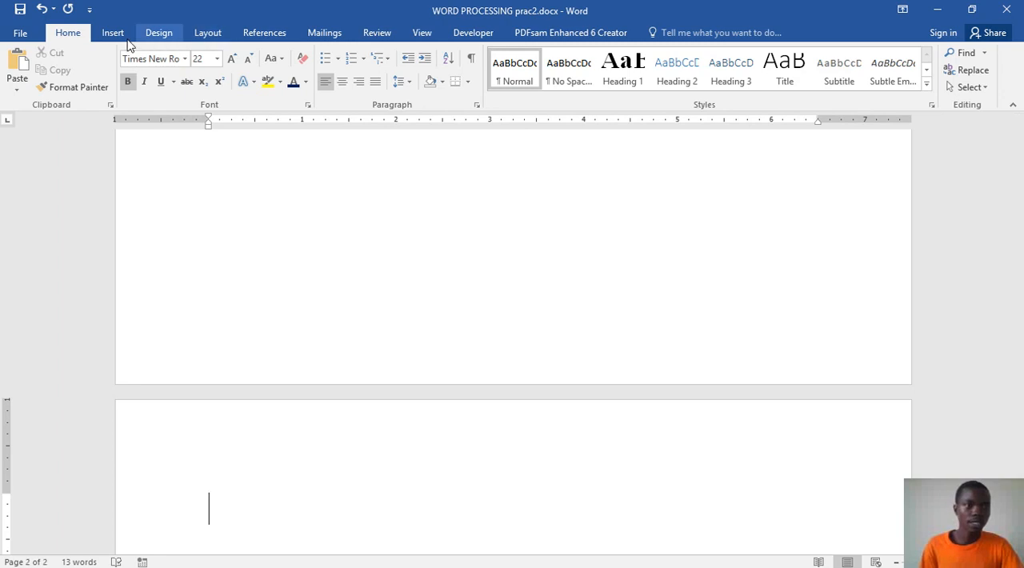
click(264, 36)
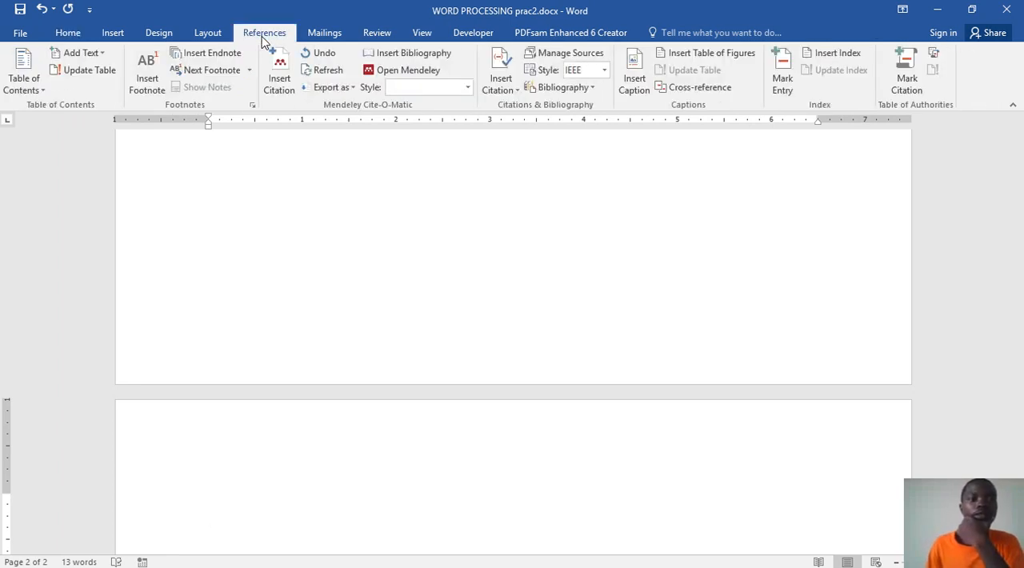
click(32, 84)
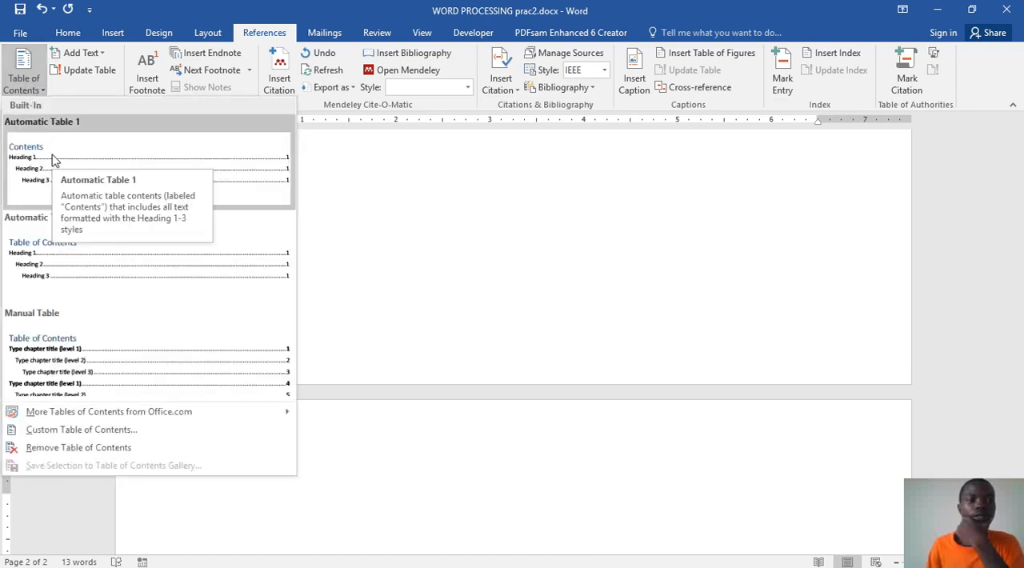
click(54, 160)
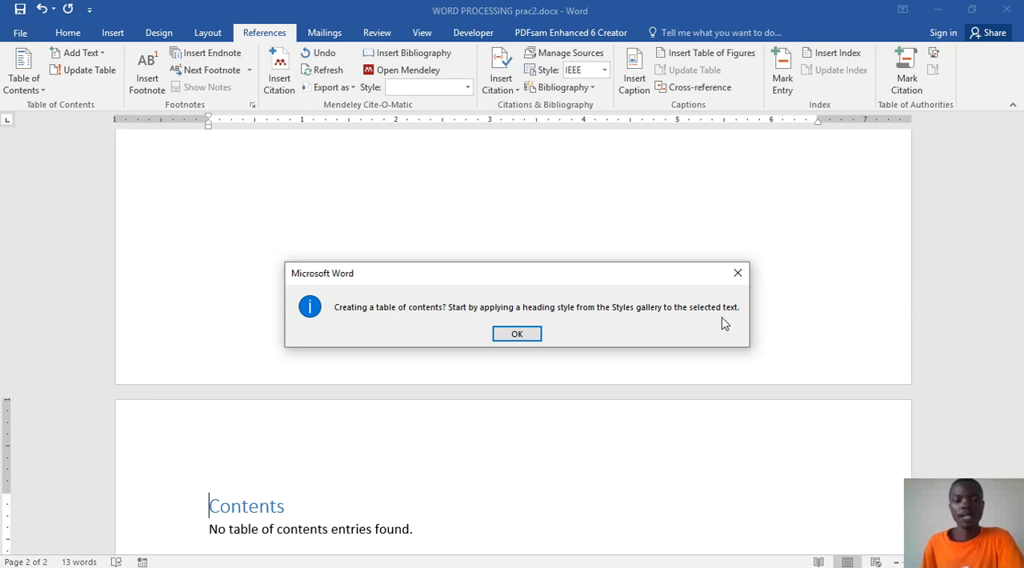
click(503, 334)
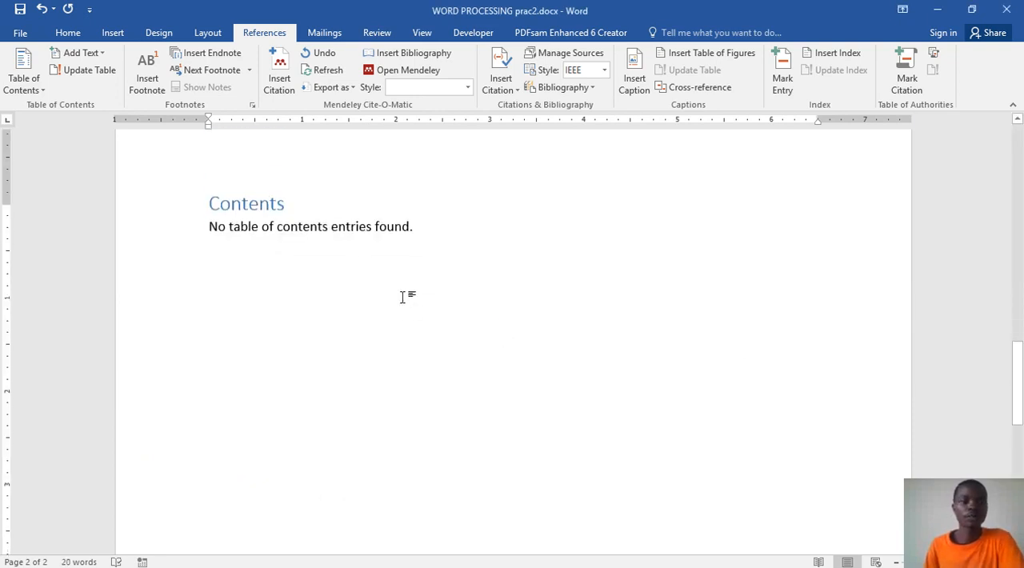
Step: Add blank lines below the table of contents until the insertion point reaches the start of page 3
click(281, 245)
scroll(322, 256, up, 3)
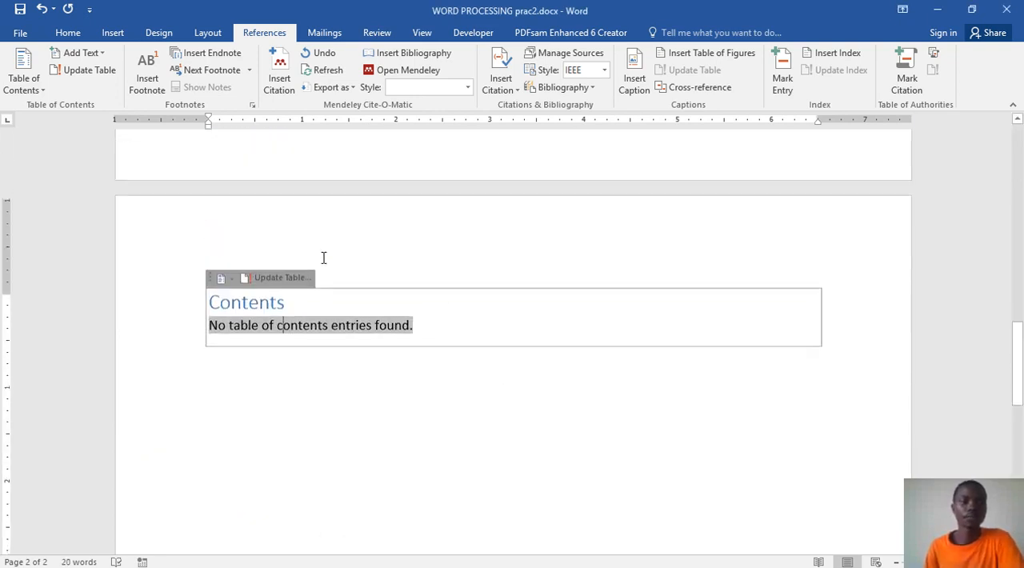
scroll(324, 258, down, 6)
scroll(324, 257, down, 6)
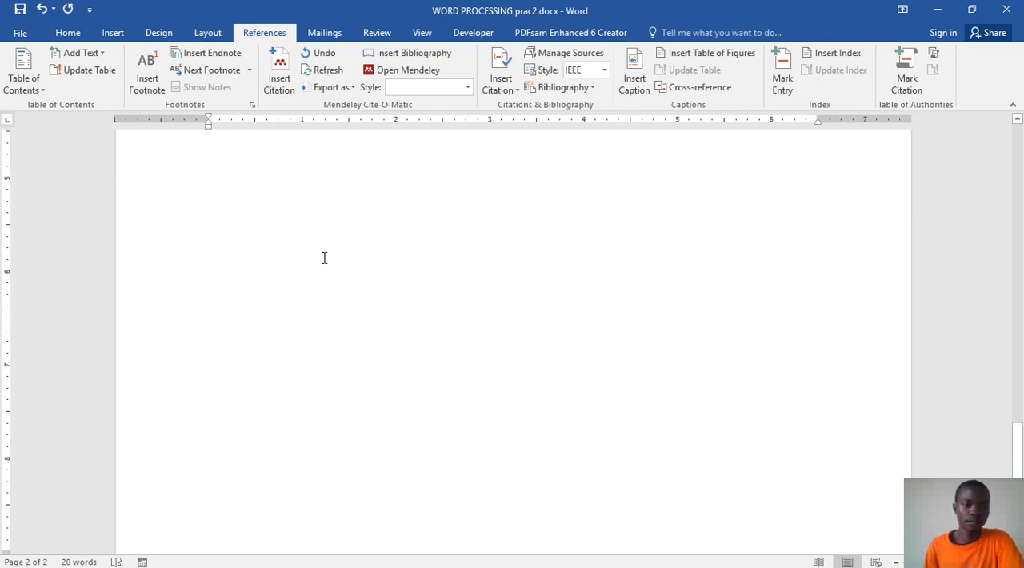
scroll(344, 284, up, 5)
key(Return)
key(Return)
key(Return)
key(Return)
key(Return)
key(Return)
key(Return)
key(Return)
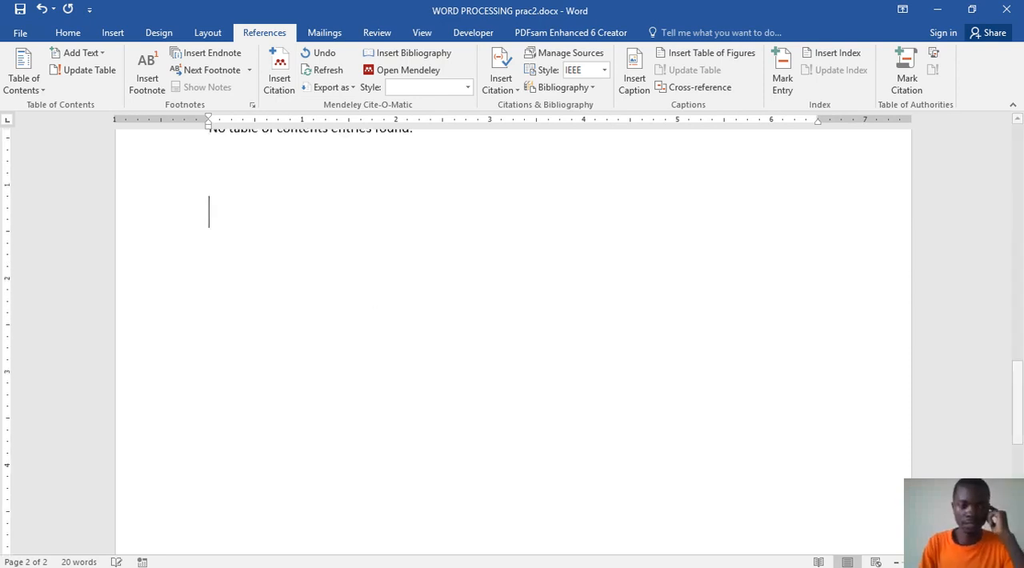
key(Return)
key(Return)
key(Return)
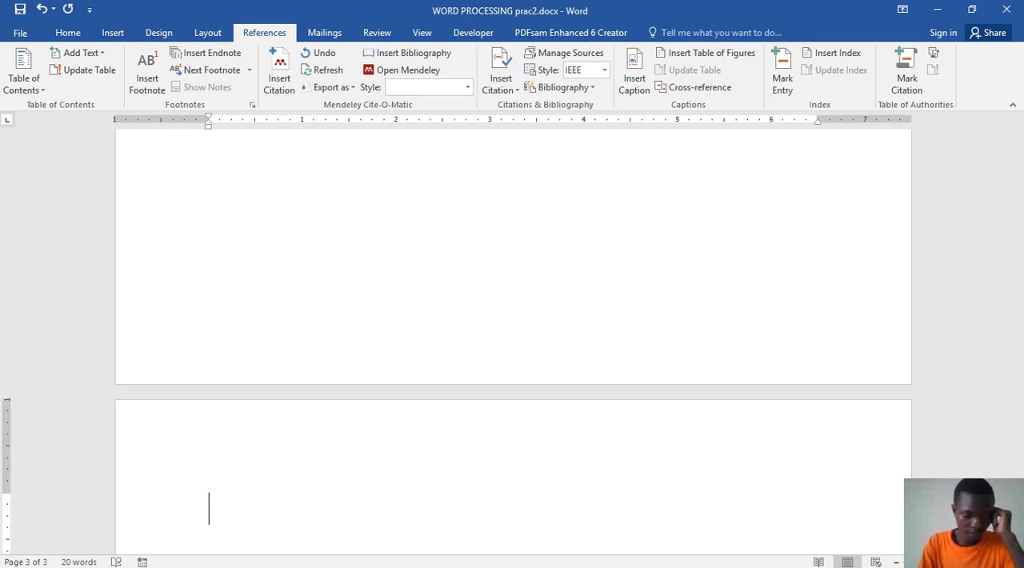
key(BackSpace)
key(Return)
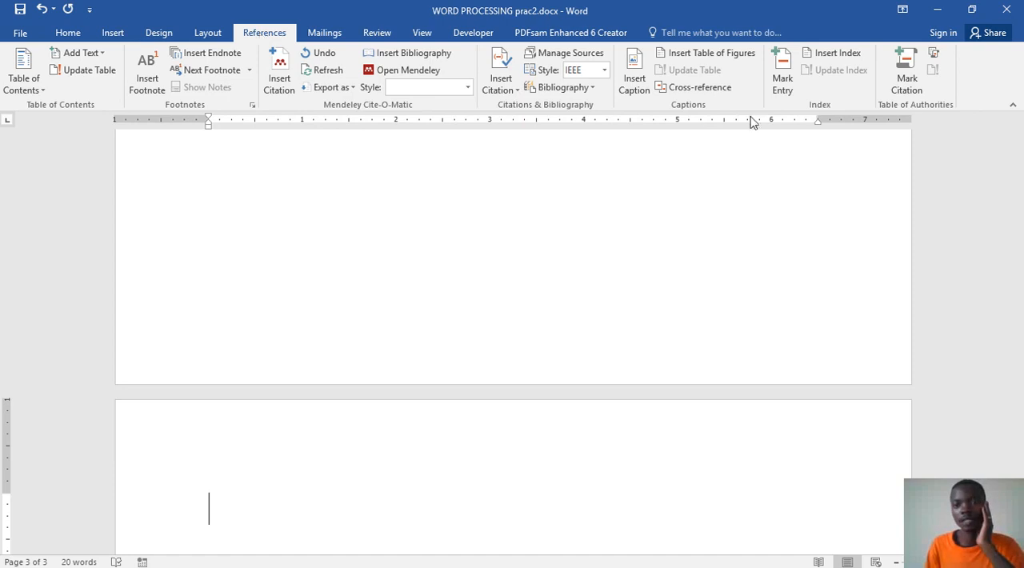
Step: Insert a table of figures with the Figure caption label and the From template format on page 3, followed by a blank line
click(713, 53)
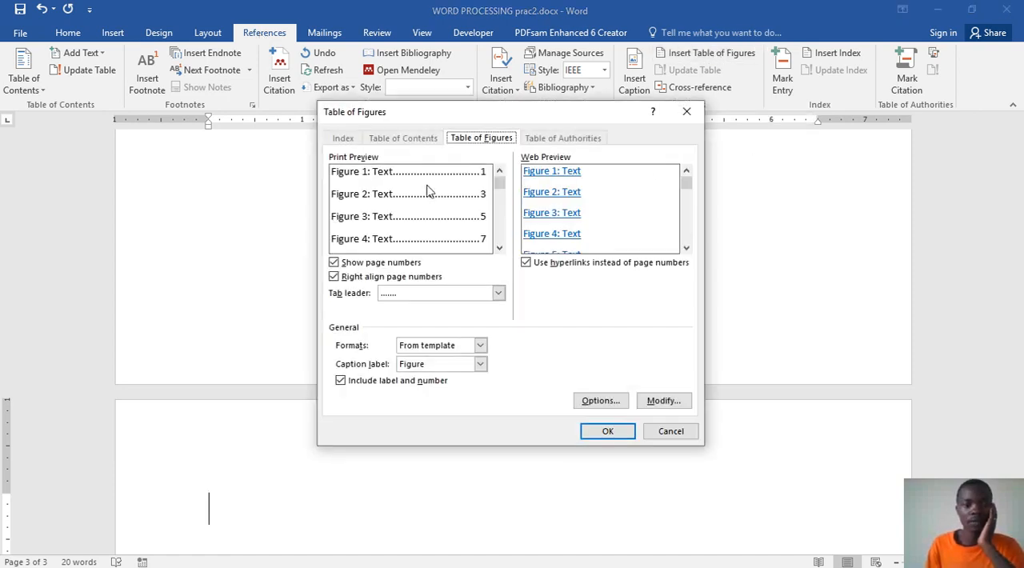
click(608, 431)
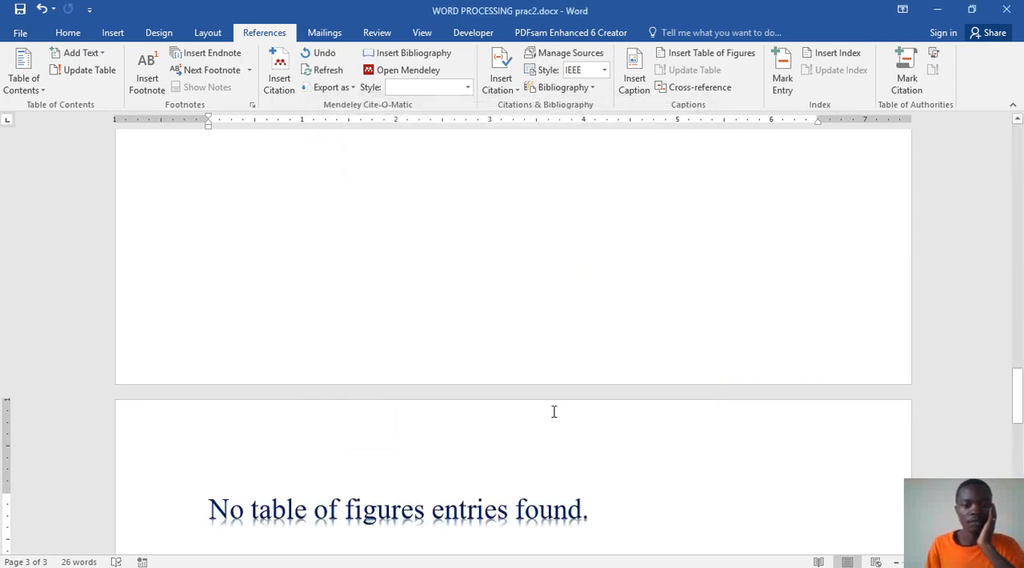
scroll(553, 411, down, 2)
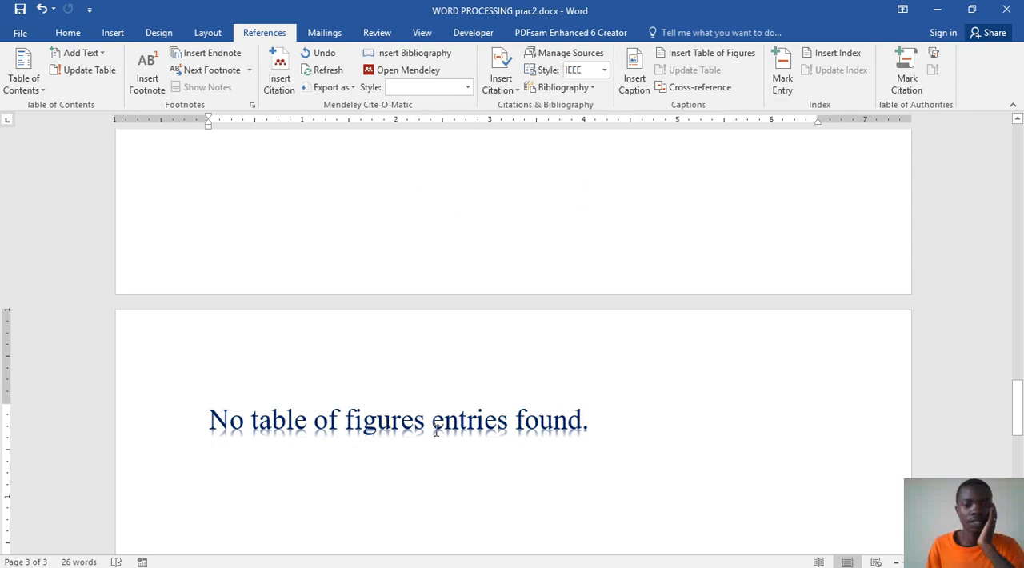
click(622, 423)
scroll(640, 412, down, 3)
key(Return)
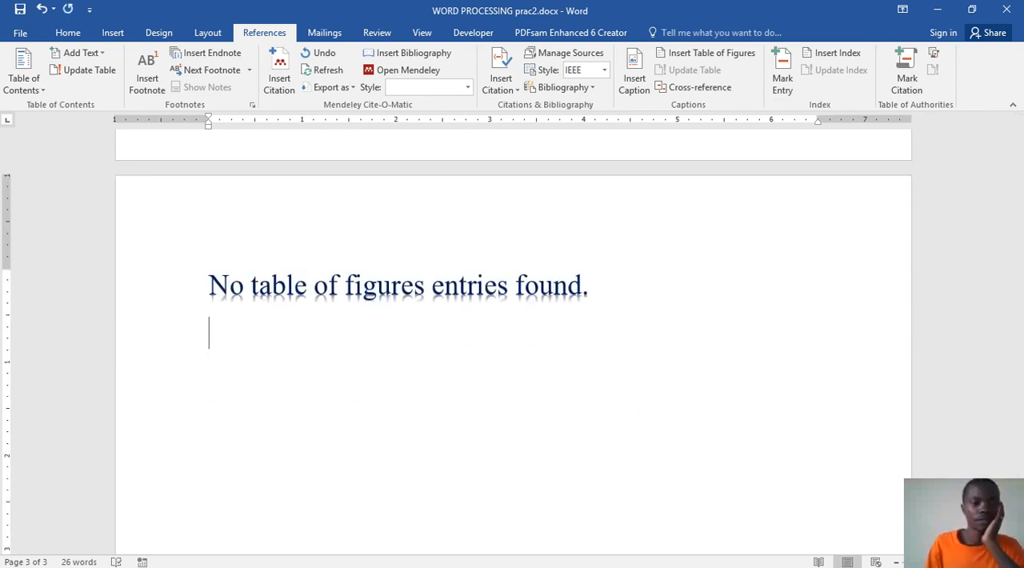
Step: Update the table of figures field and place the insertion point on the blank line below it
right_click(432, 286)
click(348, 287)
right_click(347, 287)
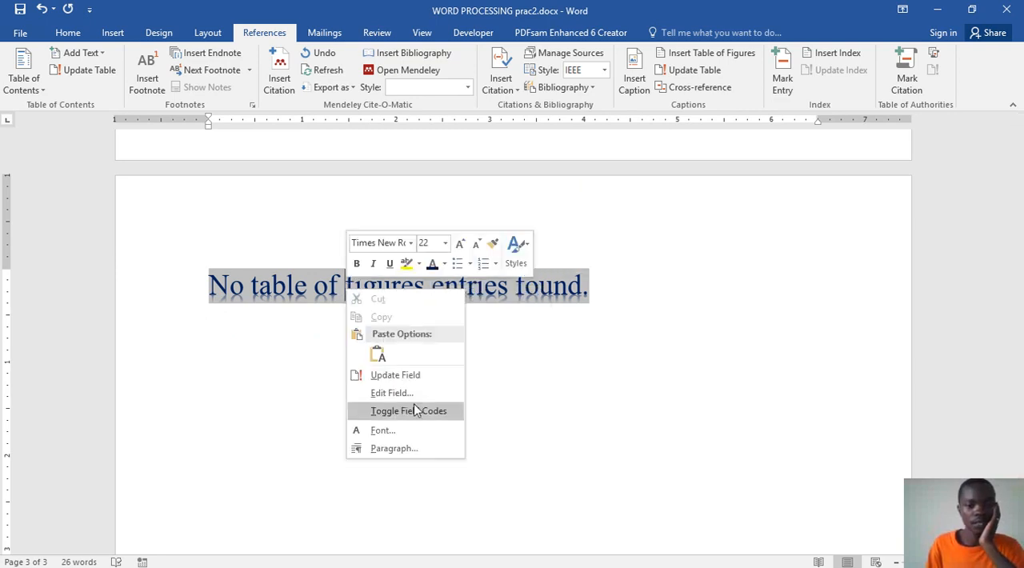
click(393, 377)
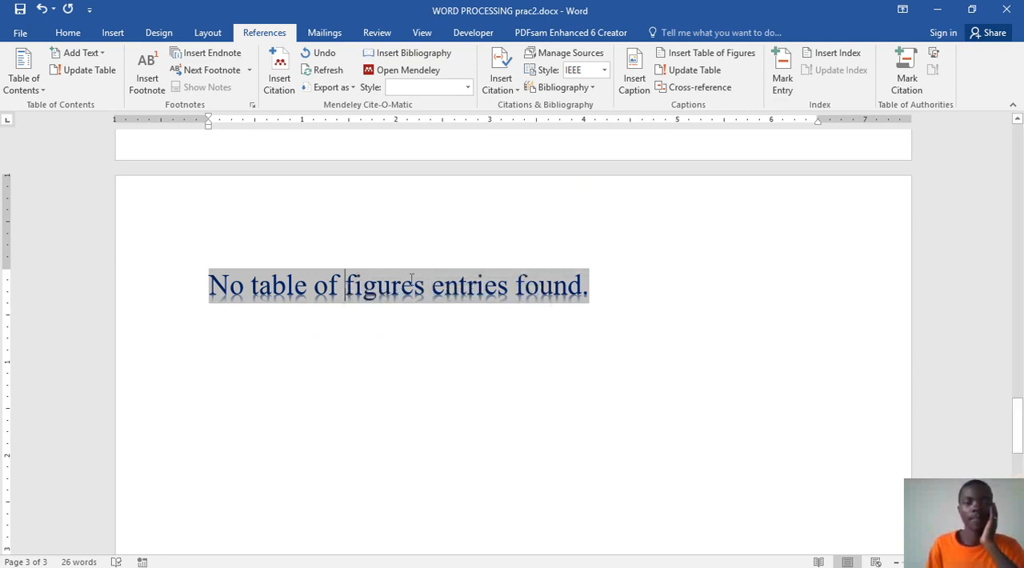
scroll(405, 328, down, 2)
click(379, 256)
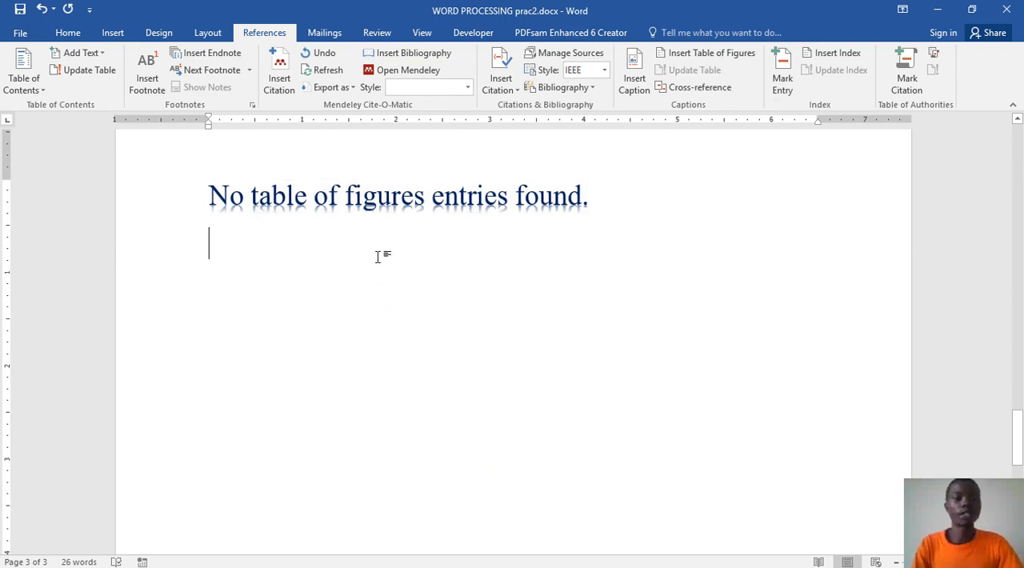
Step: Add blank lines below the table of figures until the insertion point reaches the start of page 4
key(Return)
key(Return)
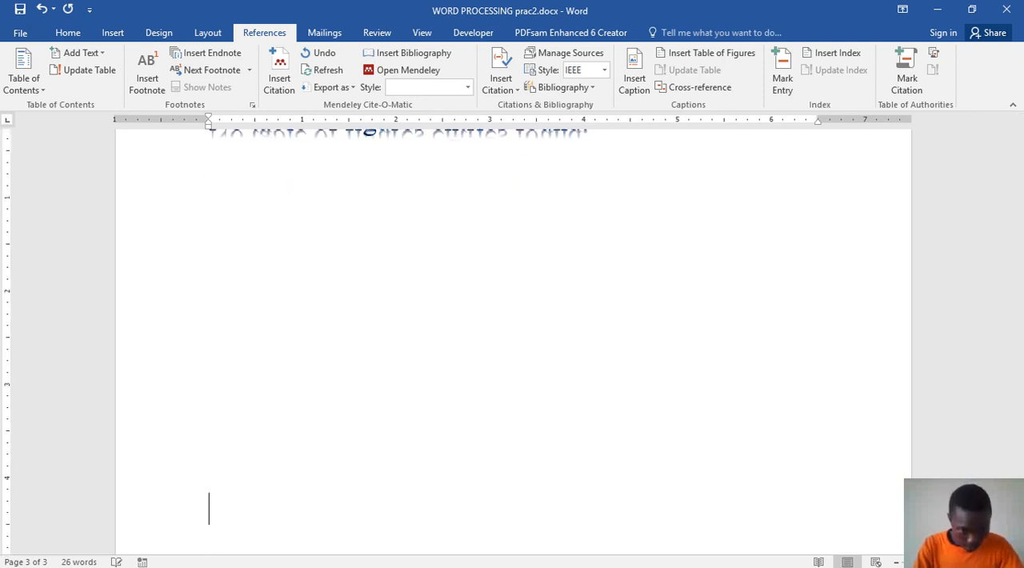
key(Return)
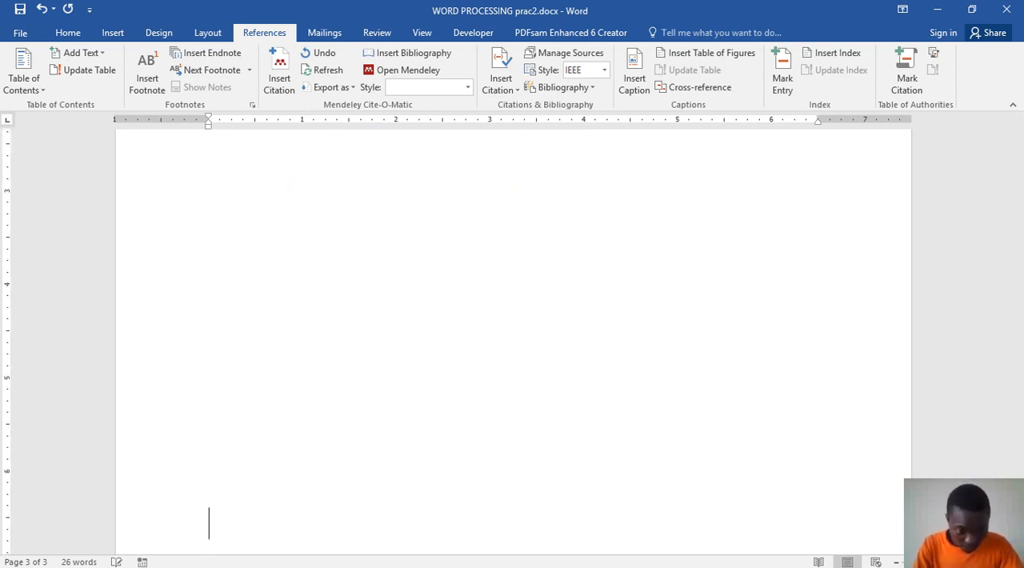
key(Return)
key(Return)
key(Return)
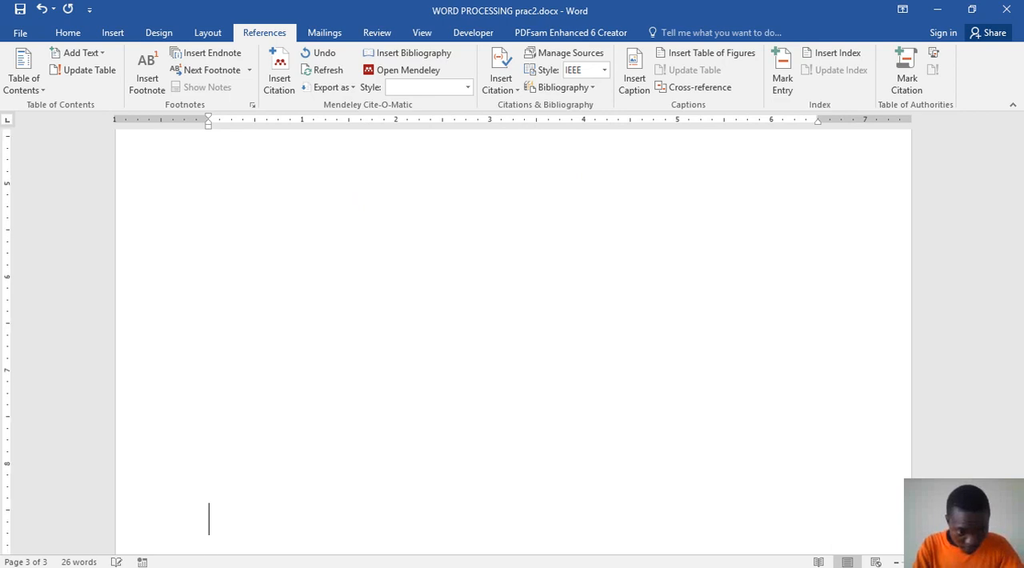
key(Return)
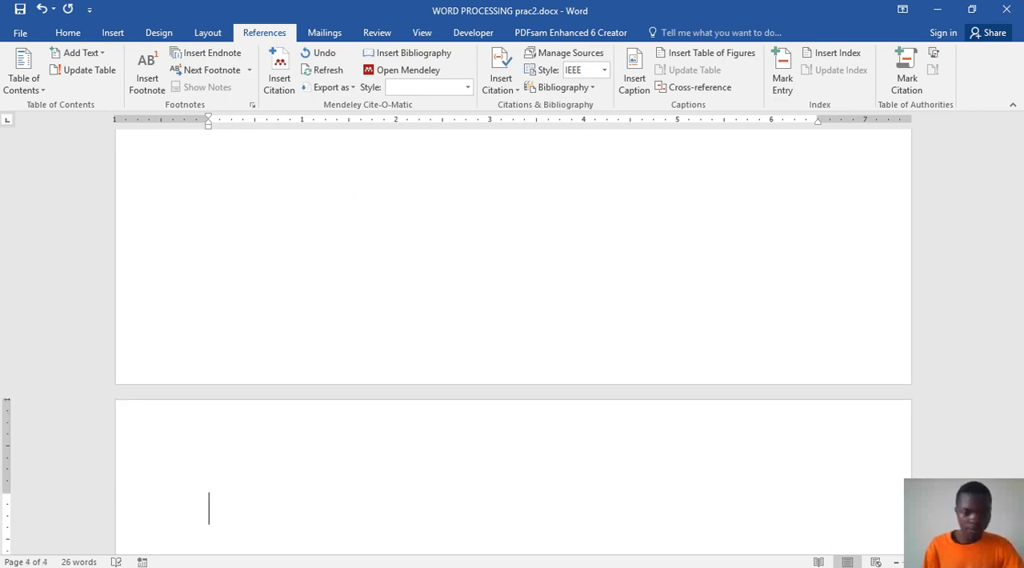
Step: Find the Abstract page in the sample document Word prac.docx and copy its whole body paragraph
mouse_move(629, 526)
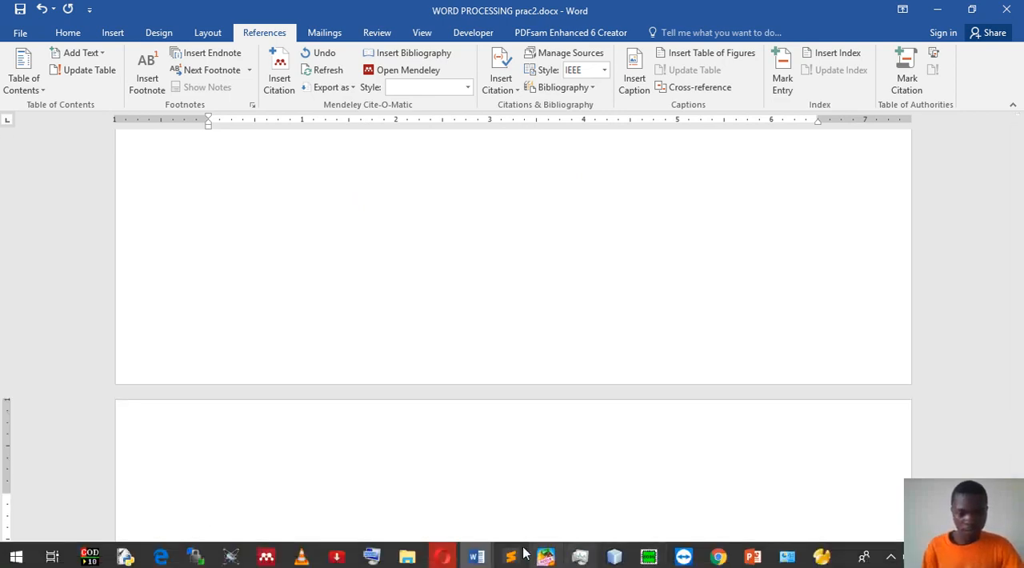
mouse_move(480, 551)
click(491, 512)
scroll(751, 416, down, 5)
scroll(751, 417, down, 10)
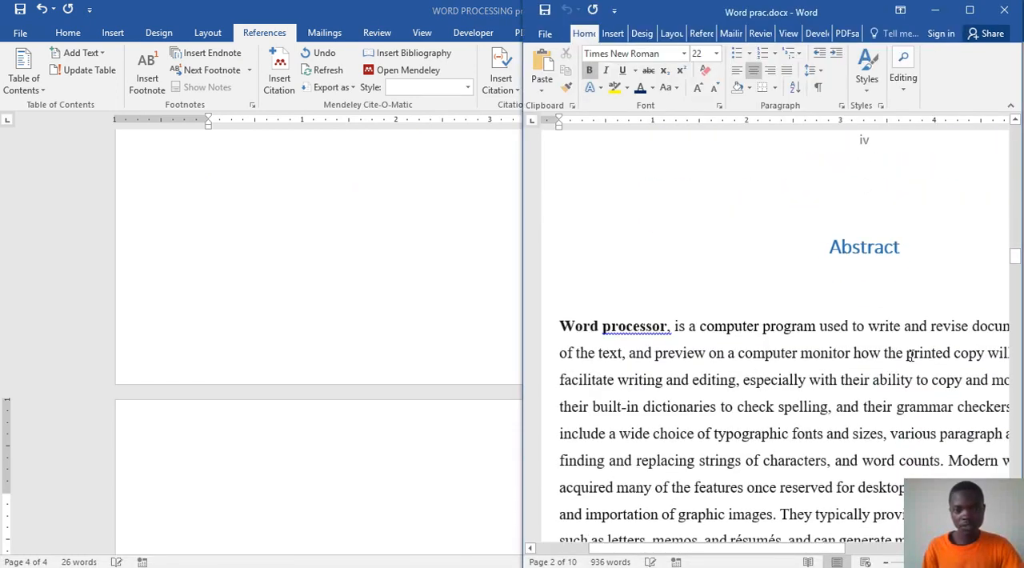
scroll(673, 393, down, 1)
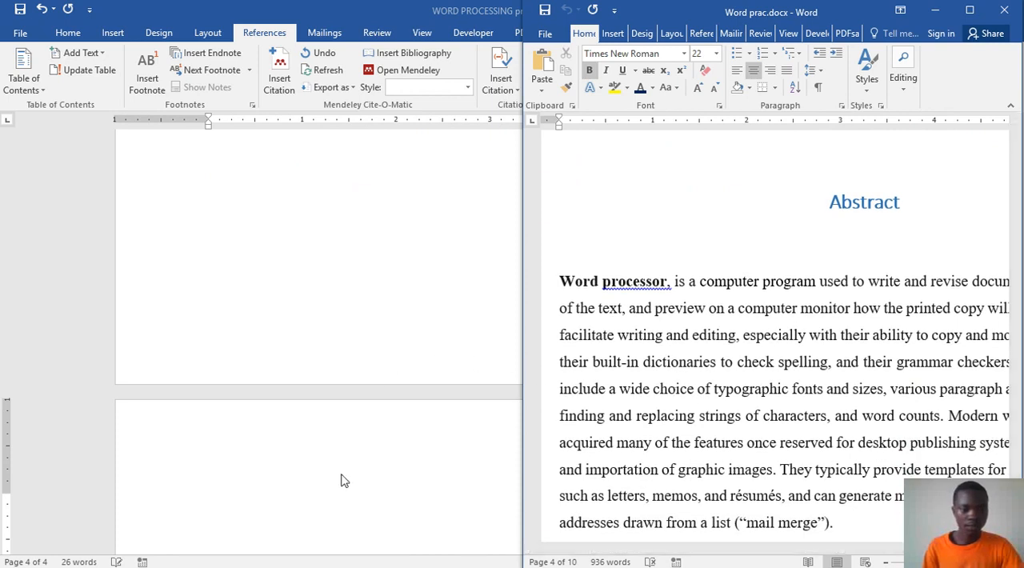
key(super+Up)
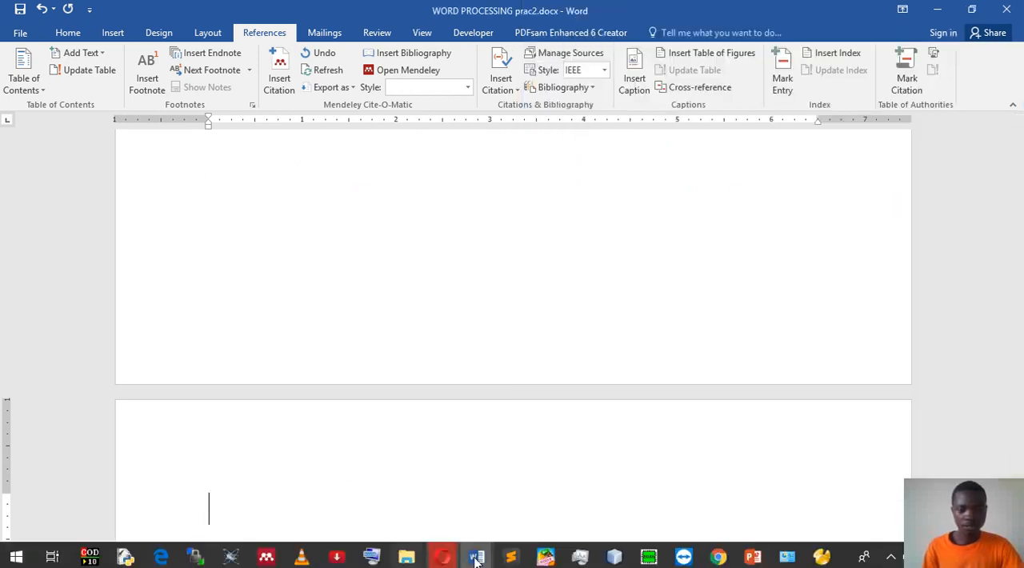
mouse_move(478, 557)
click(477, 497)
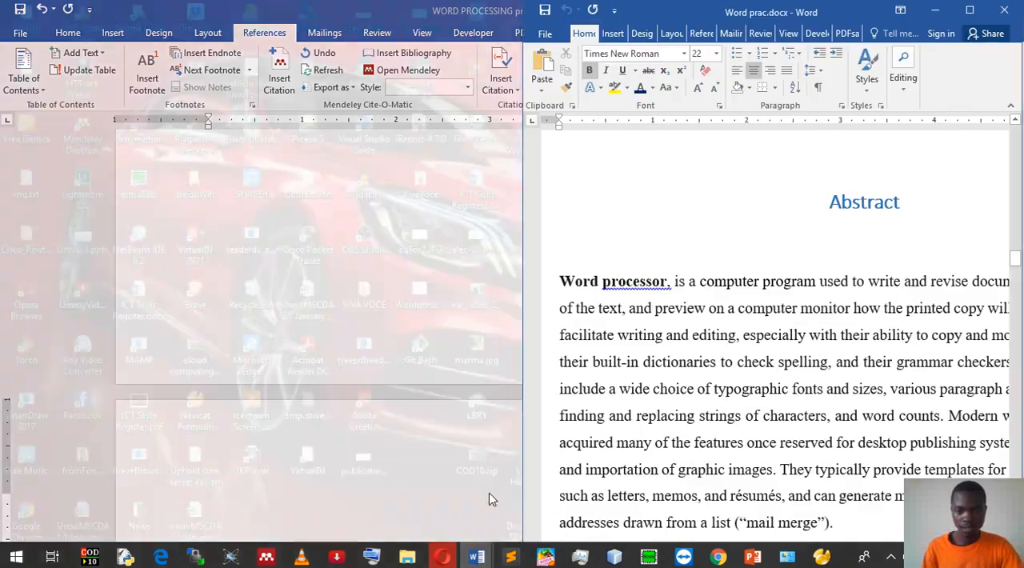
drag(560, 280, 850, 464)
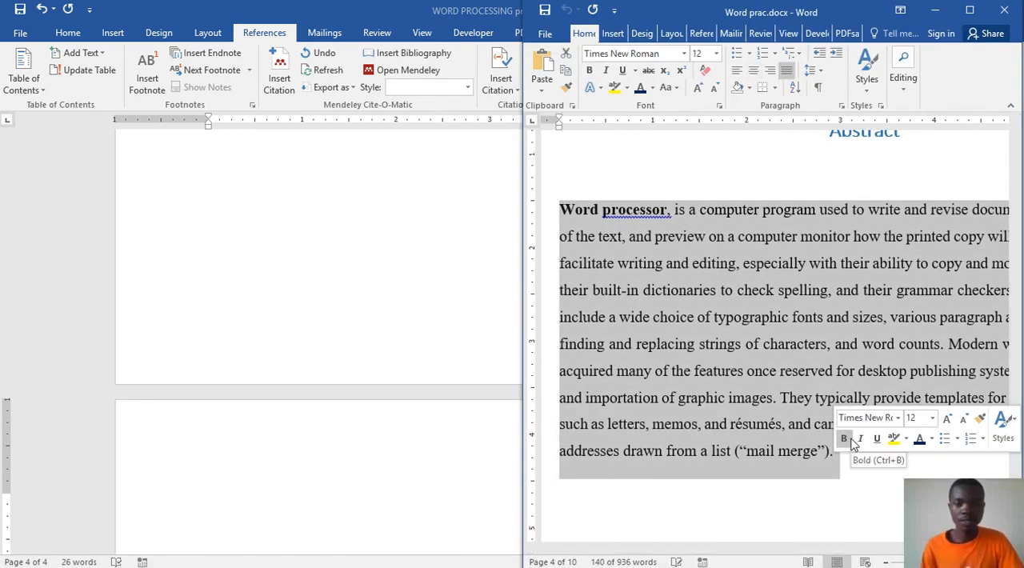
Step: Return to WORD PROCESSING prac2.docx, enter the heading "Abstract" on page 4 and paste the copied paragraph on the line below it
click(393, 425)
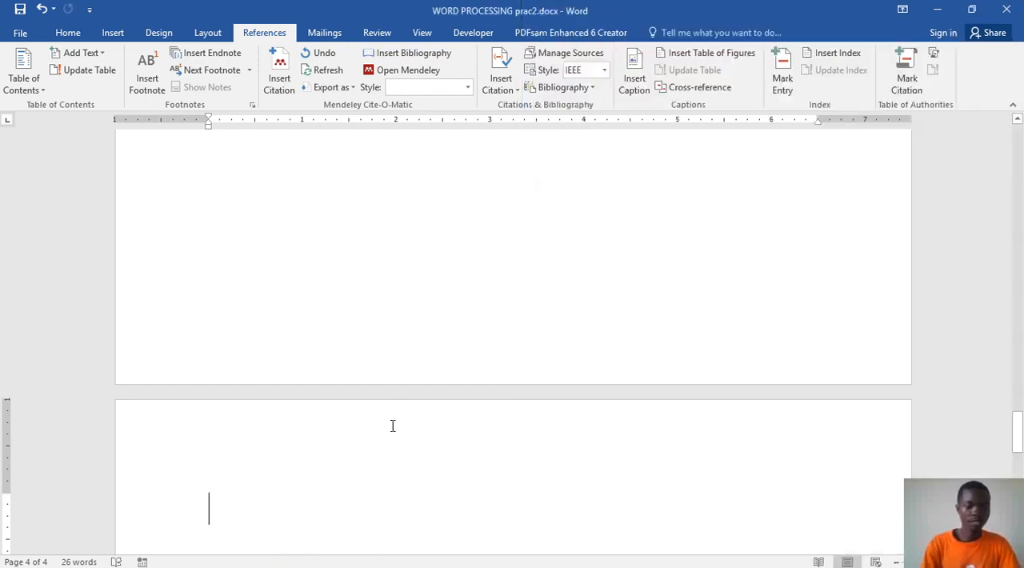
text(Ab)
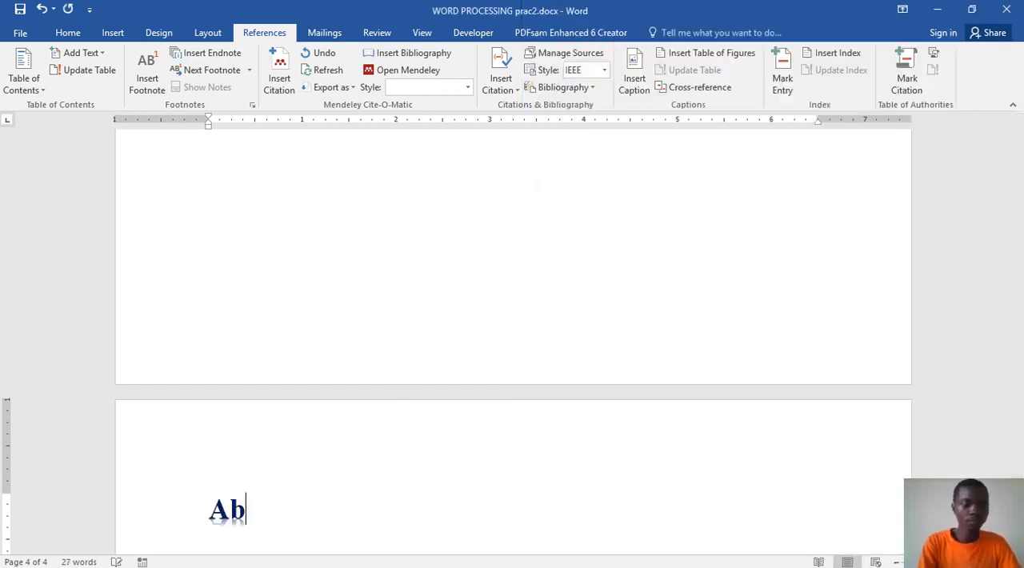
text(stract)
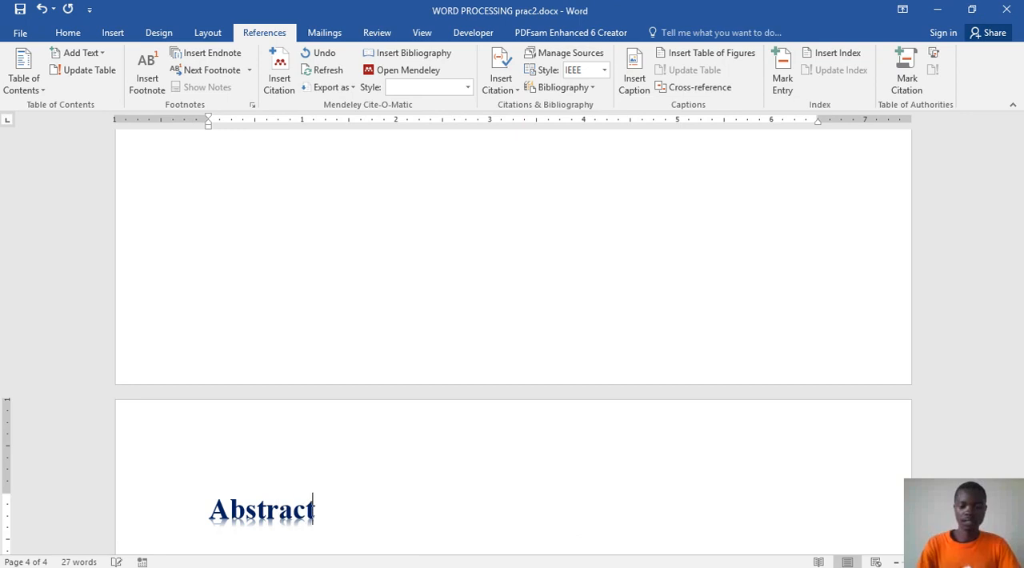
key(Return)
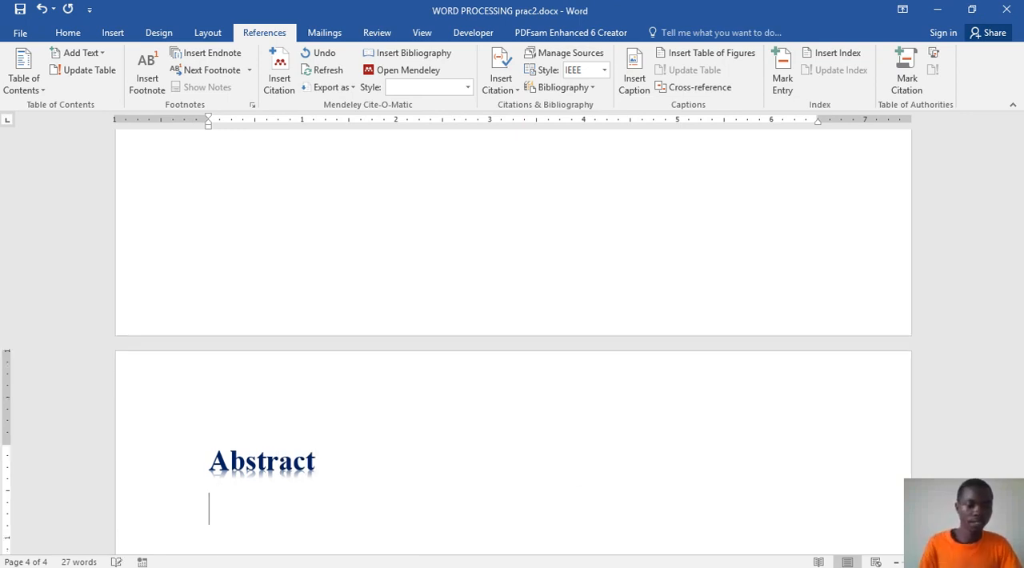
text(Word processor, is a computer program used to write and revise documents, compose the layout of the text, and preview on a computer monitor how the printed copy will appear. Word processors facilitate writing and editing, especially with their ability to copy and move text ("cut-and-paste"), their built-in dictionaries to check spelling, and their grammar checkers. Other common features include a wide choice of typographic fonts and sizes, various paragraph and page layouts, tools for finding and replacing strings of characters, and word counts. Modern word processors have also acquired many of the features once reserved for desktop publishing systems, such as table creation and importation of graphic images. They typically provide templates for common document types, such as letters, memos, and résumés, and can generate multiple copies of a document with recipient addresses drawn from a list ("mail merge").)
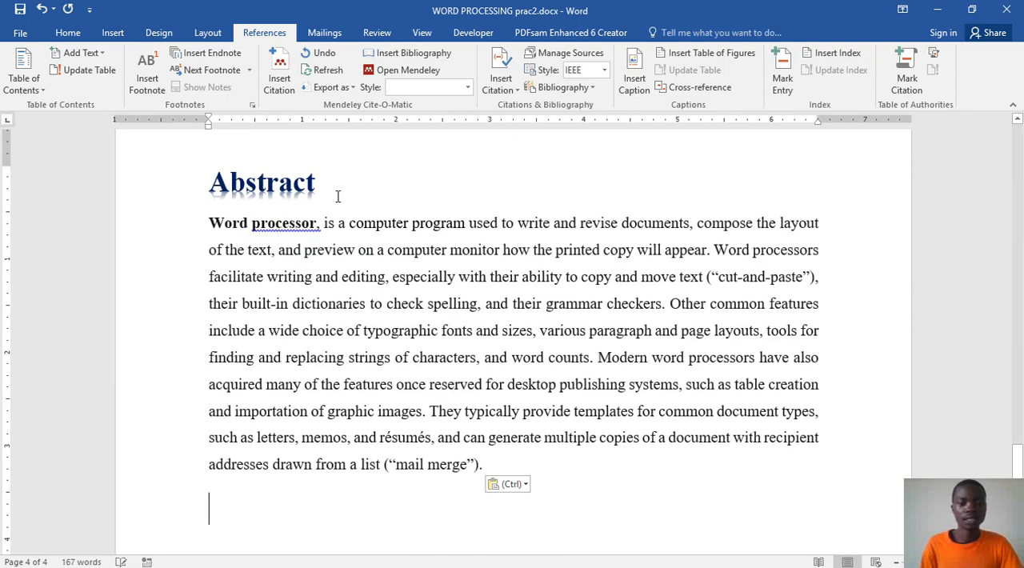
Step: Try the Keep Text Only paste option on the pasted abstract paragraph and check its formatting
click(510, 484)
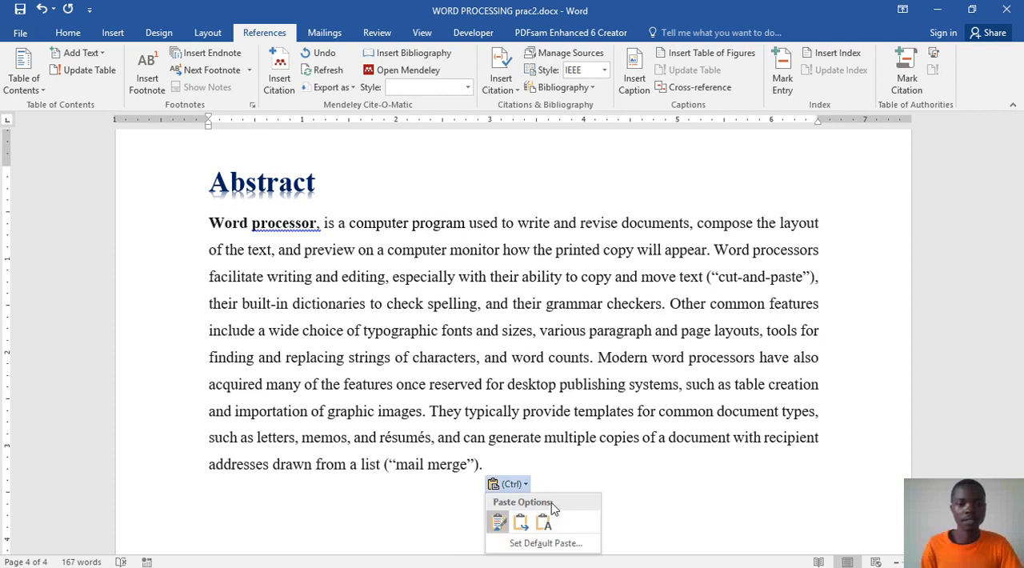
click(543, 524)
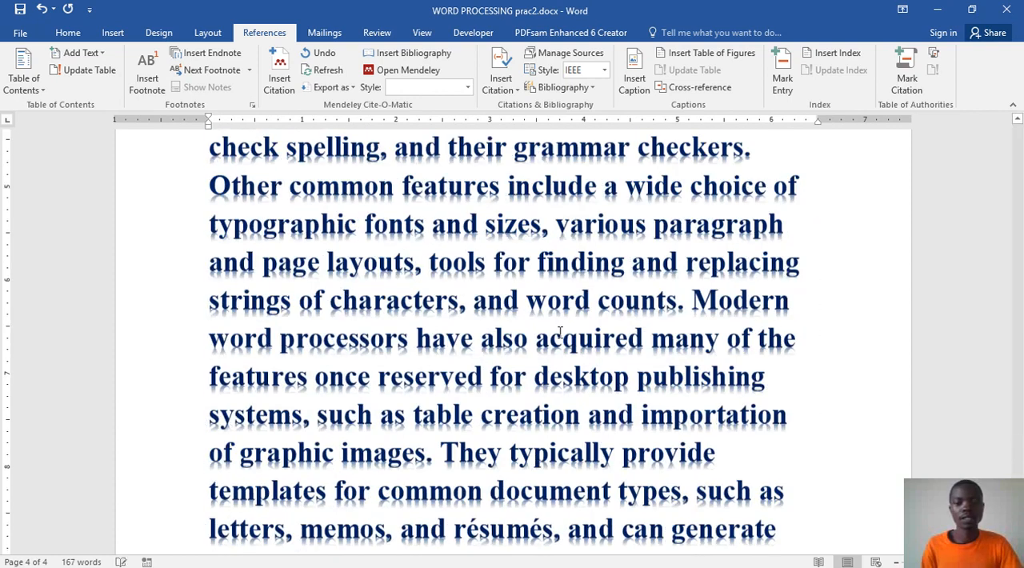
scroll(557, 299, up, 1)
scroll(800, 355, down, 2)
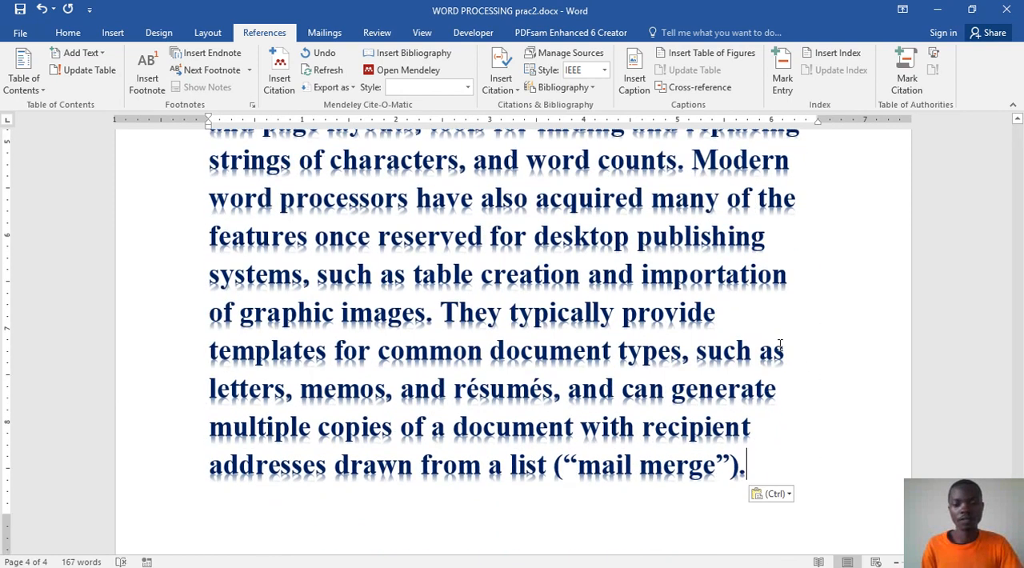
Step: Set the pasted abstract paragraph to the Keep Source Formatting paste option
click(780, 494)
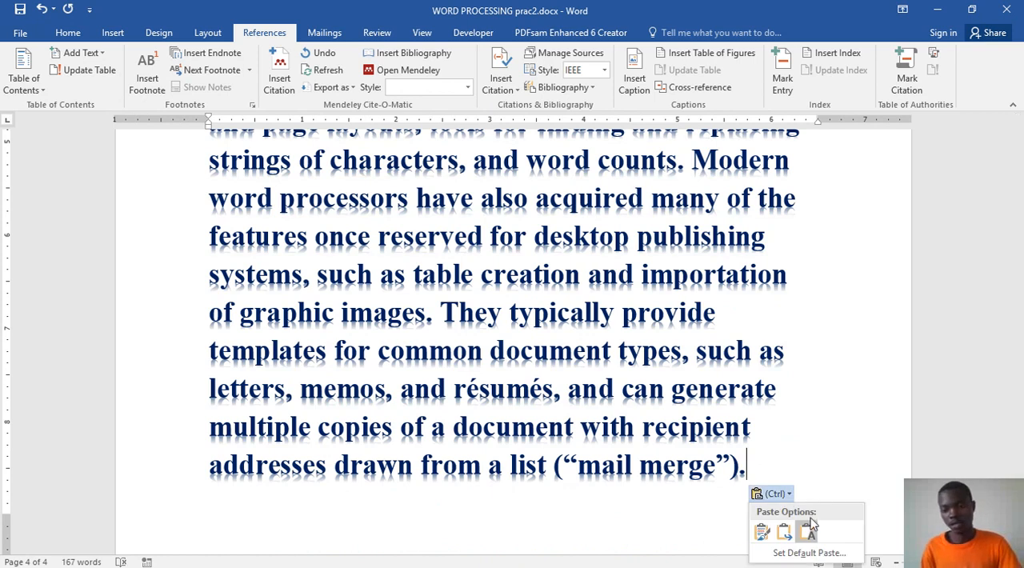
scroll(764, 534, down, 2)
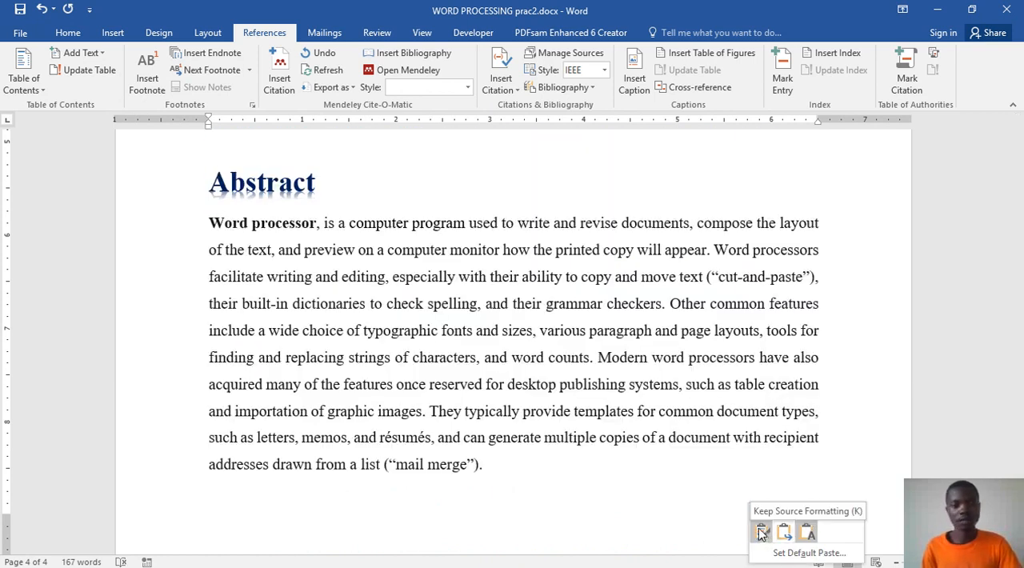
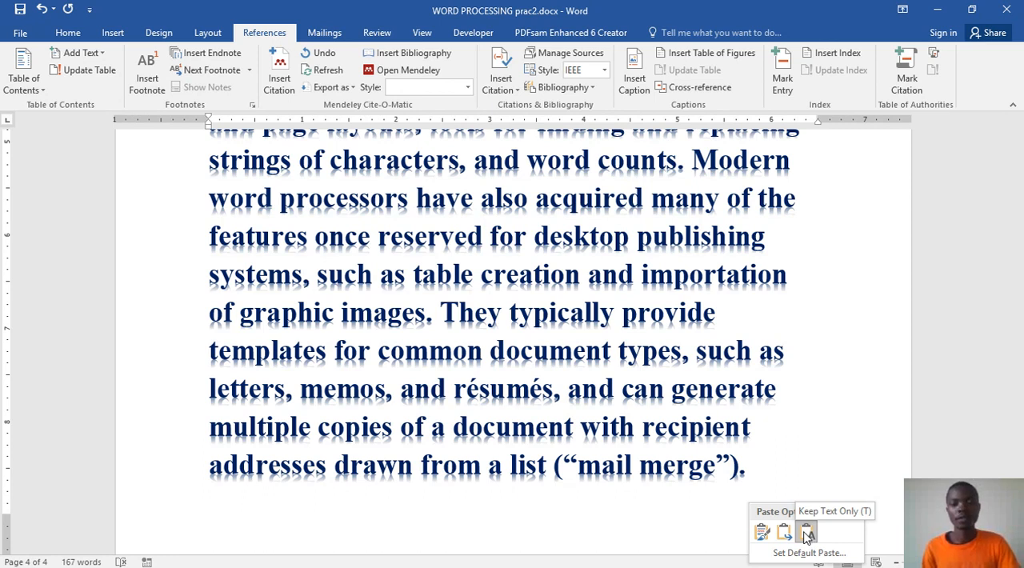
Step: Set the pasted abstract paragraph to Keep Text Only and format it as 12 pt without bold
click(807, 534)
drag(755, 466, 221, 330)
click(68, 32)
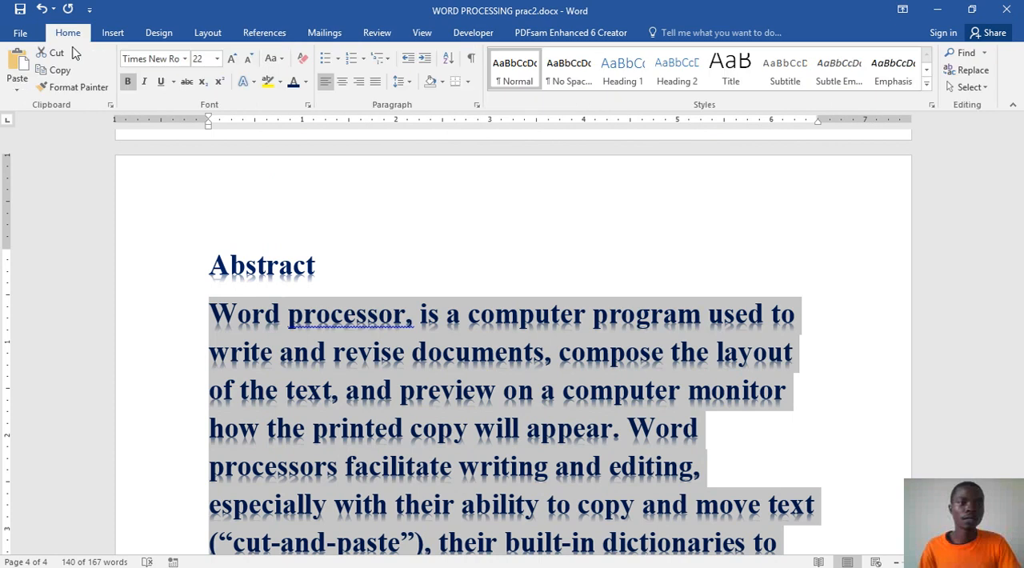
click(248, 59)
click(248, 59)
click(248, 59)
click(248, 59)
click(248, 59)
click(248, 59)
click(231, 58)
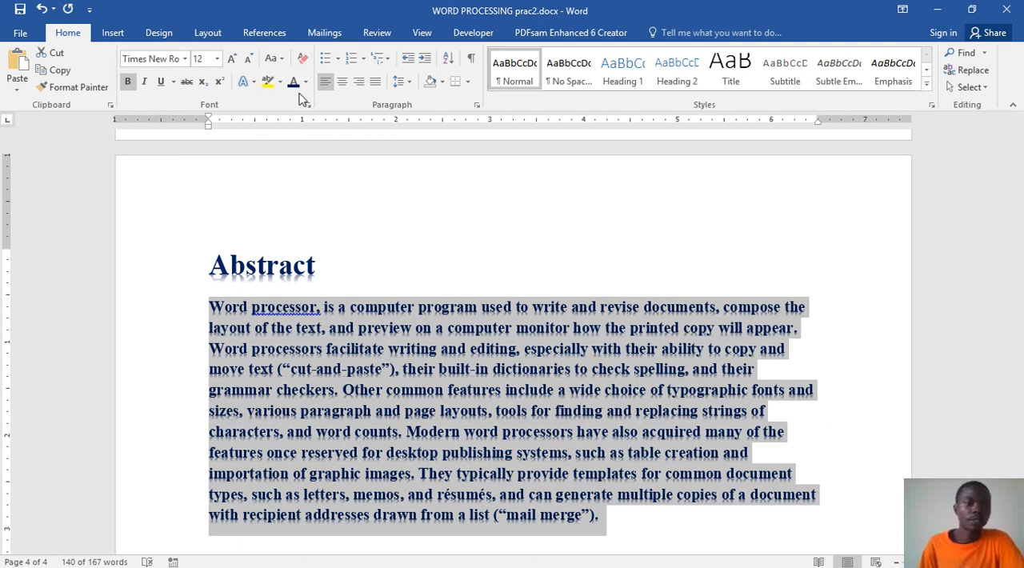
click(127, 82)
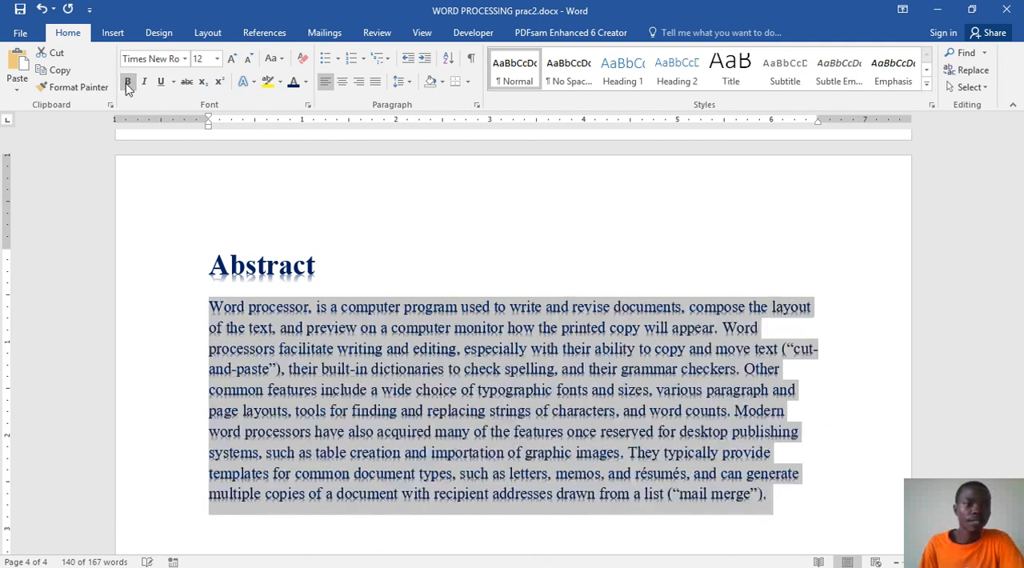
Step: Give the abstract paragraph the Automatic font colour and the plain black fill text effect to replace its reflection
click(305, 82)
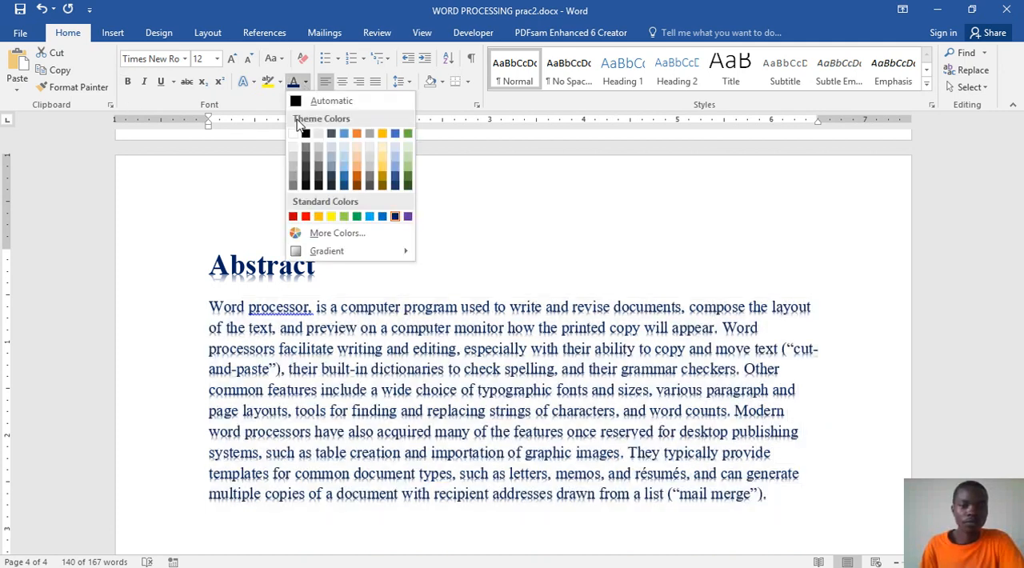
click(295, 102)
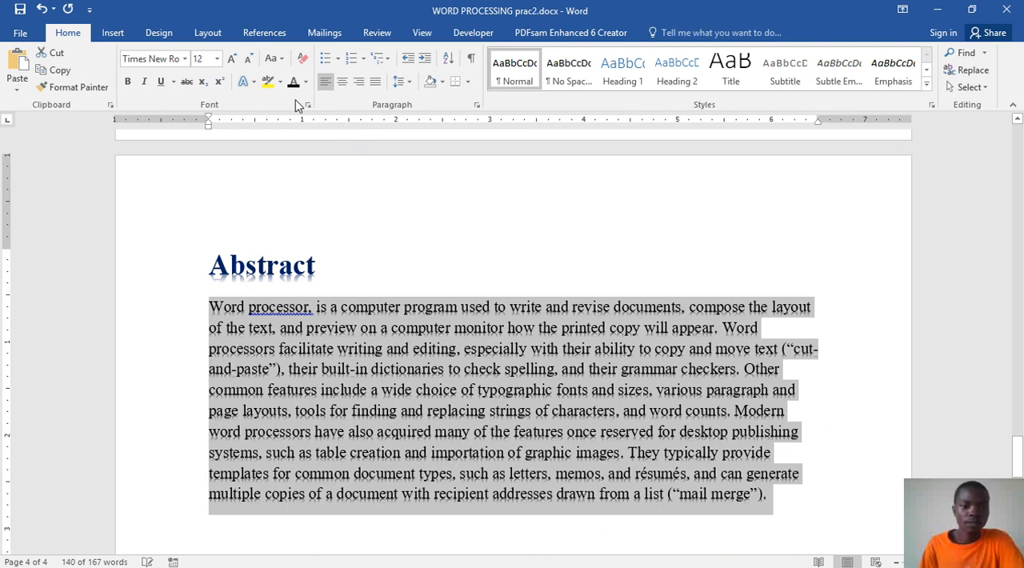
click(249, 84)
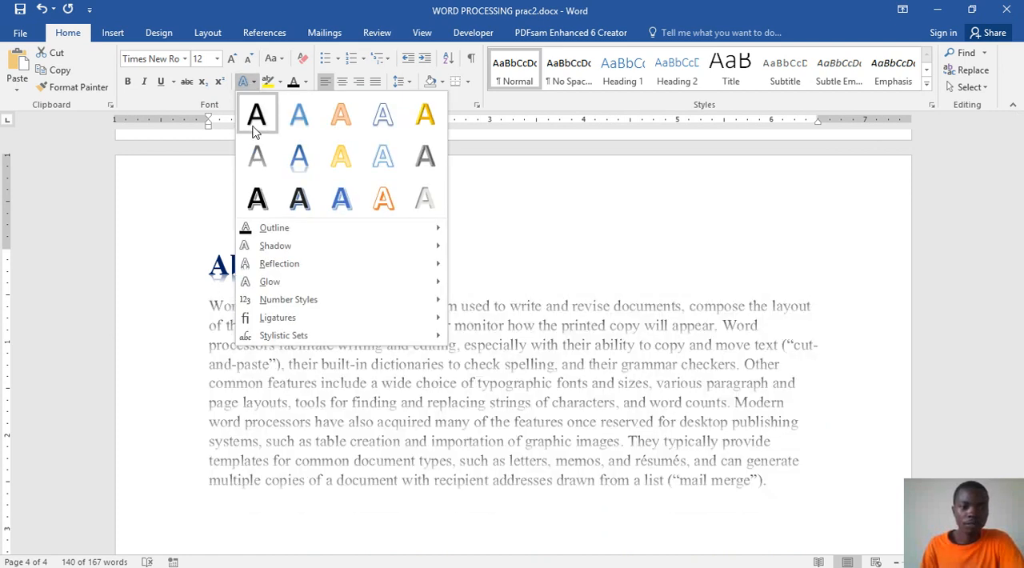
click(253, 120)
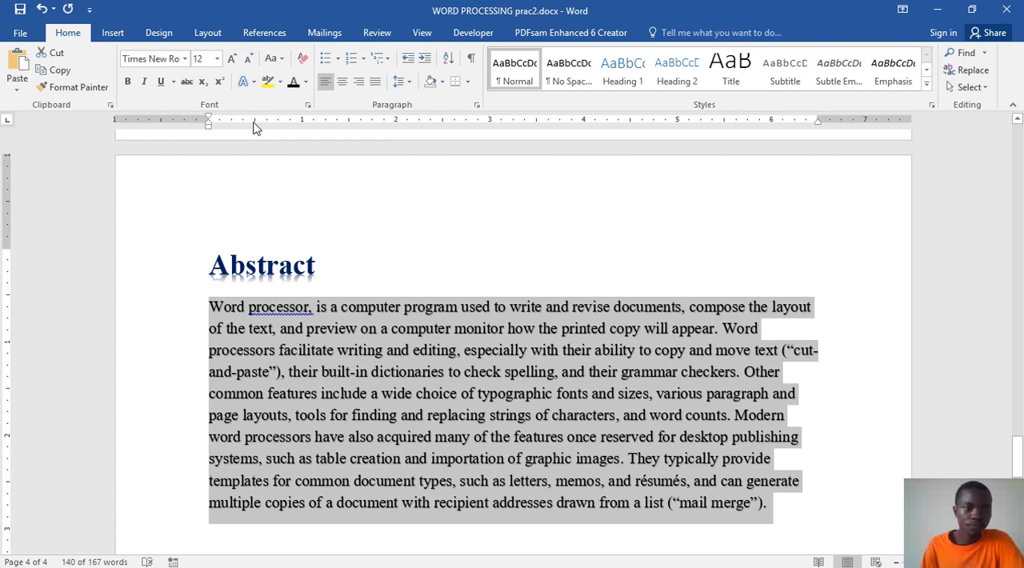
click(247, 81)
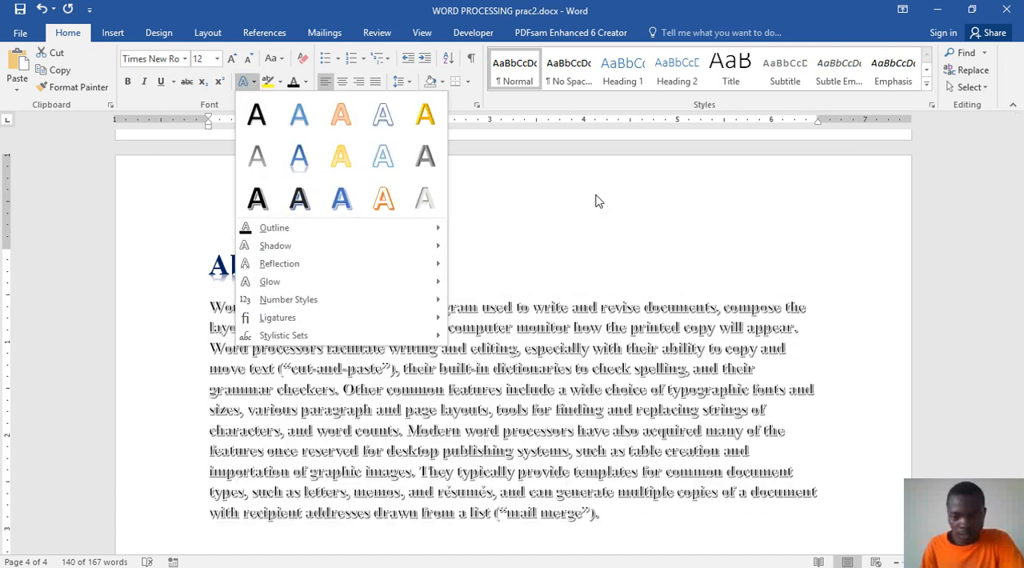
click(595, 201)
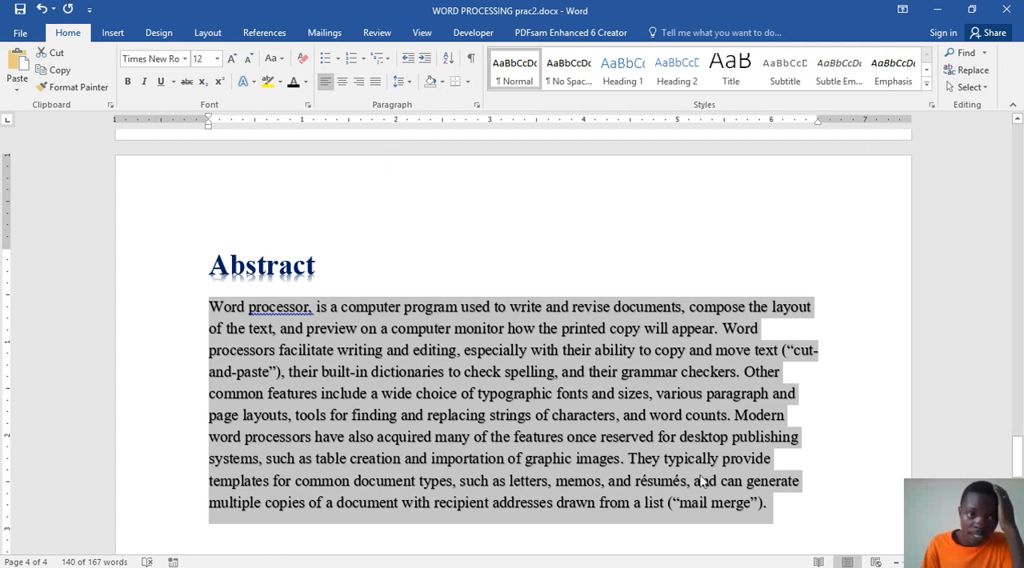
Step: Justify the abstract paragraph
click(375, 83)
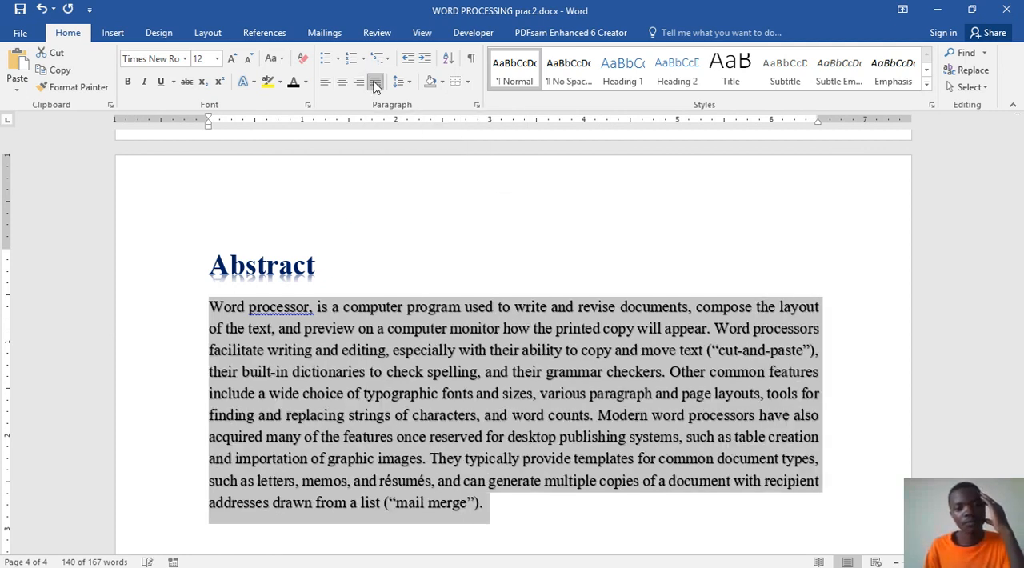
click(478, 512)
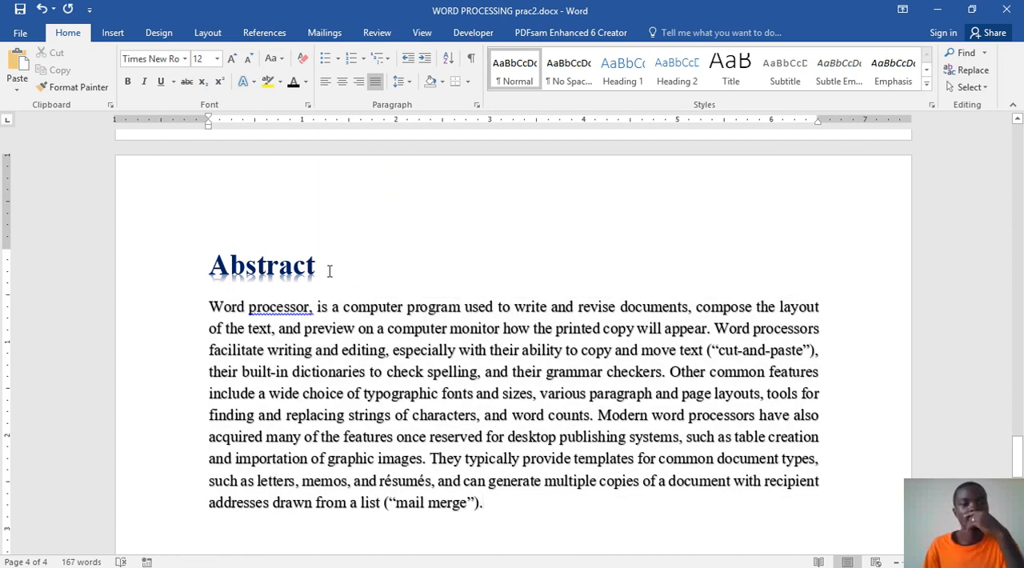
Step: Check the Abstract heading's style in Word prac.docx, then return to WORD PROCESSING prac2.docx and apply Heading 2 to its Abstract heading
double_click(252, 265)
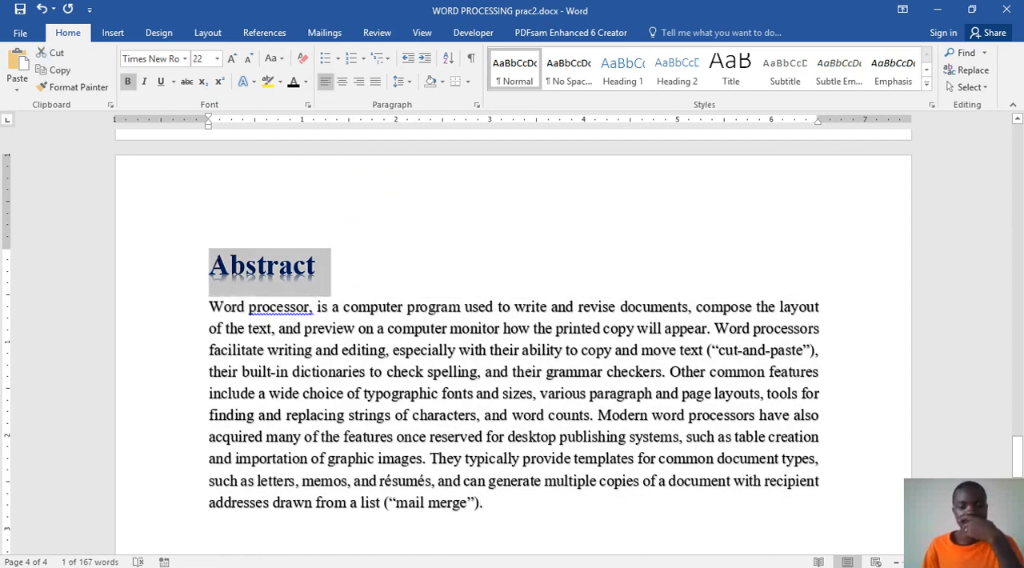
click(477, 556)
click(470, 495)
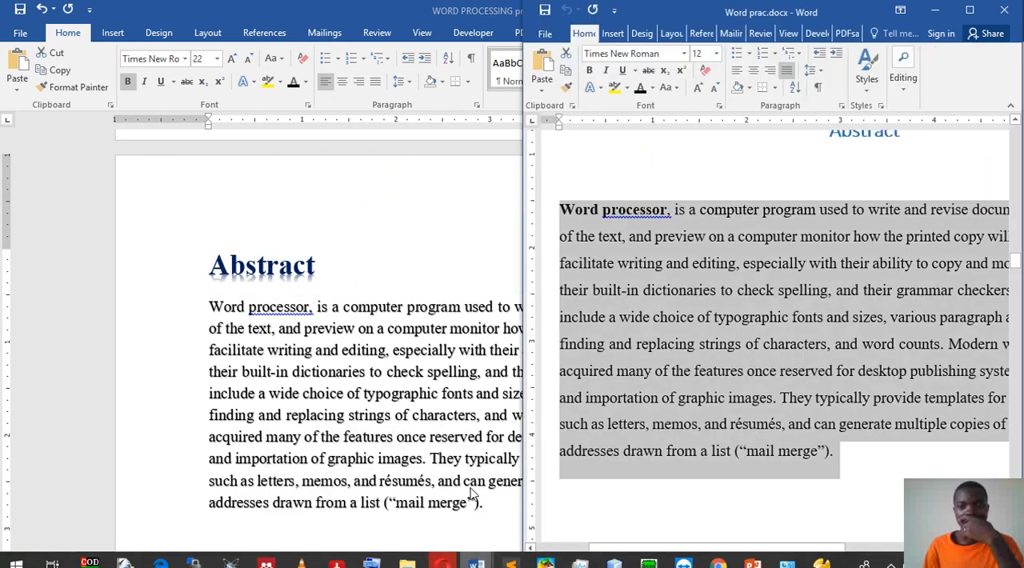
scroll(861, 243, up, 1)
click(885, 175)
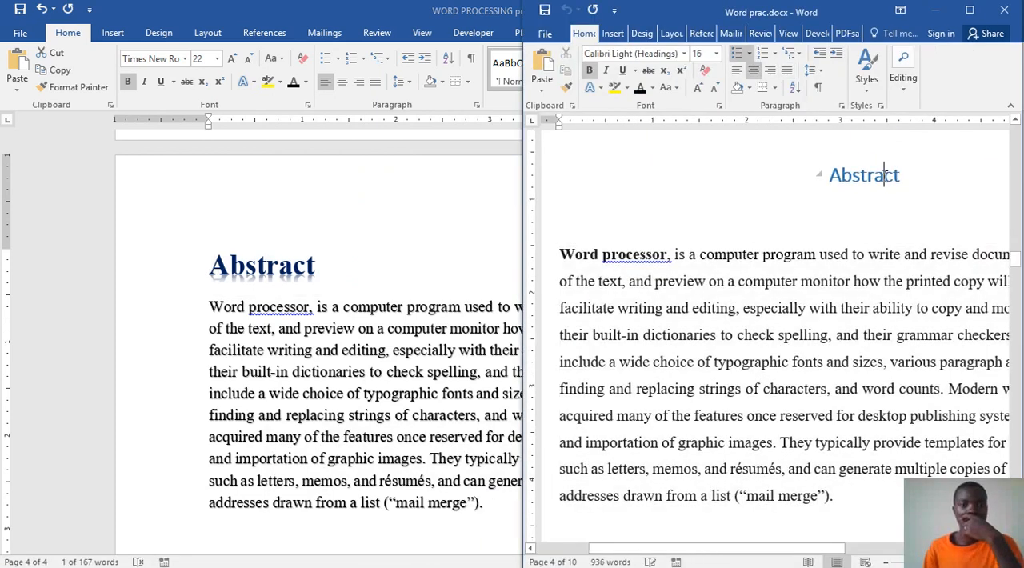
click(309, 270)
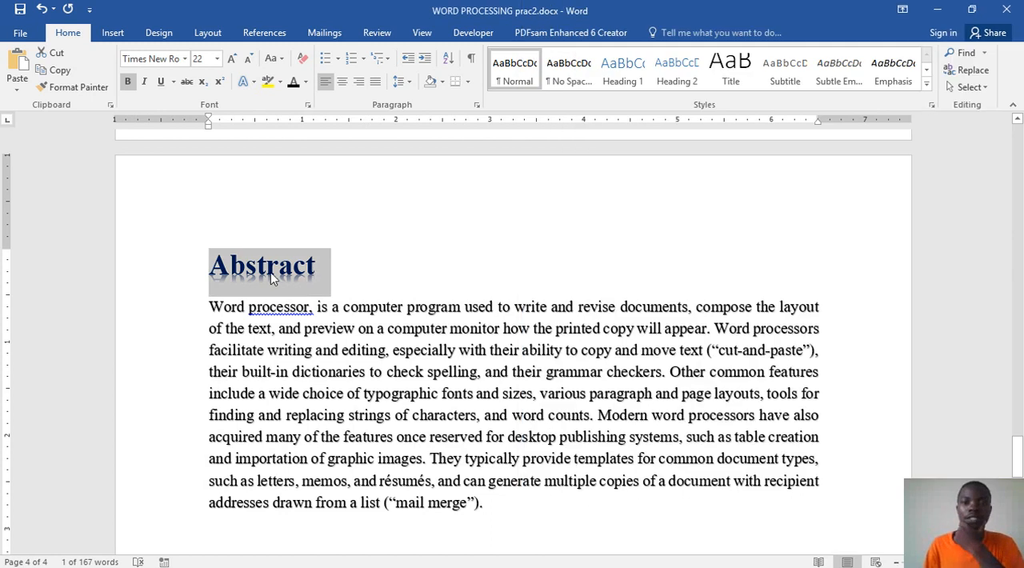
click(679, 74)
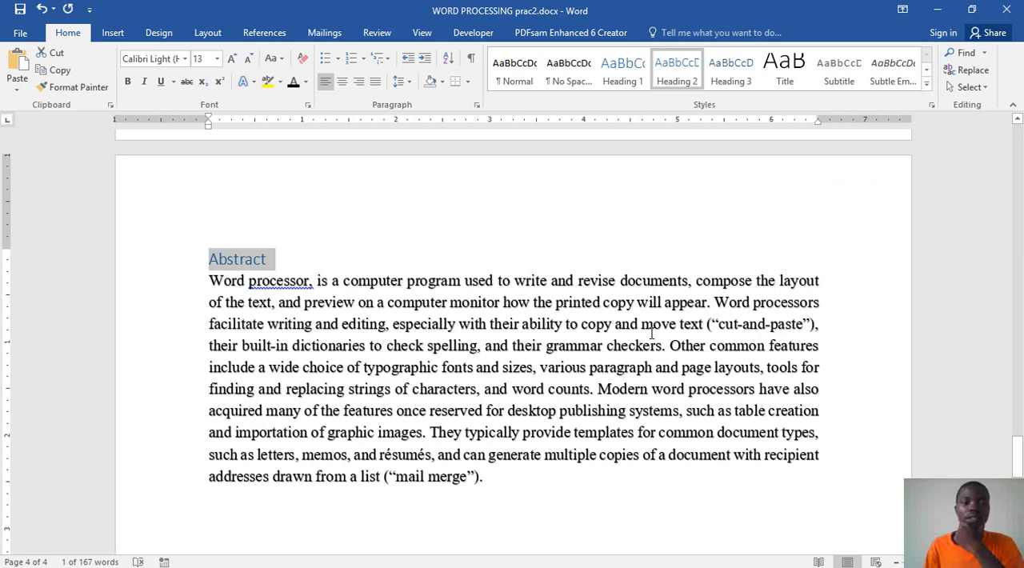
click(270, 260)
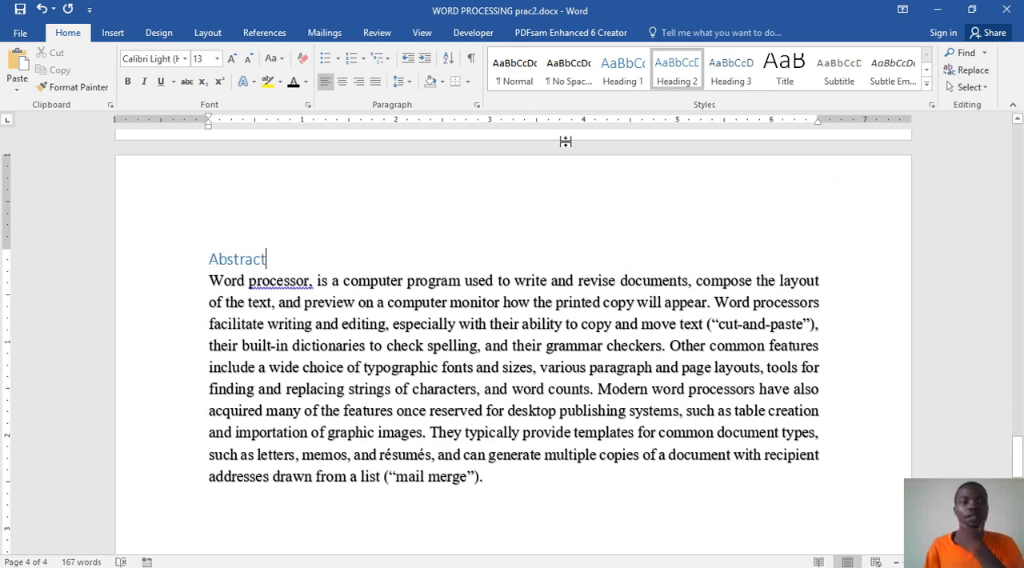
right_click(679, 84)
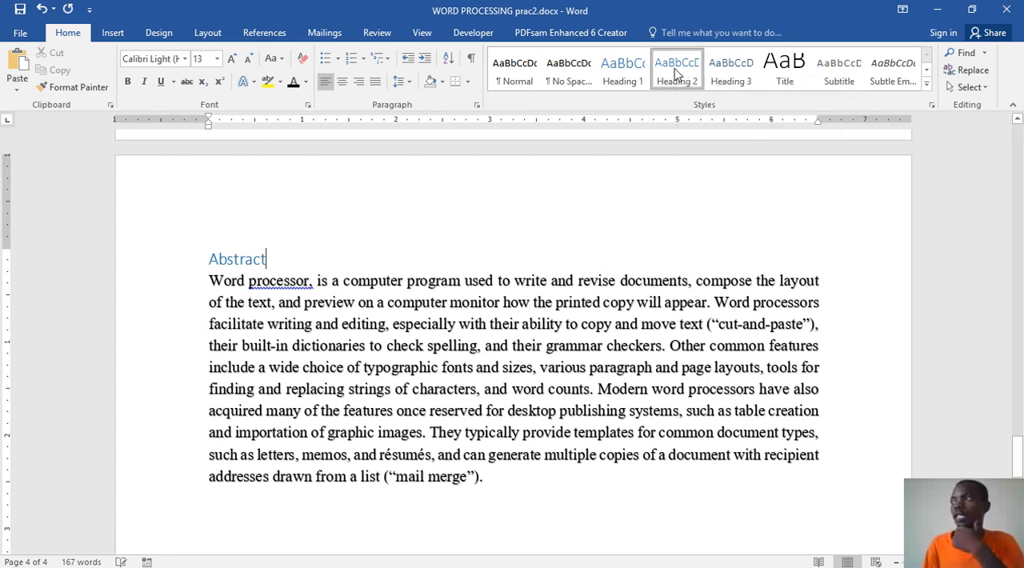
click(676, 74)
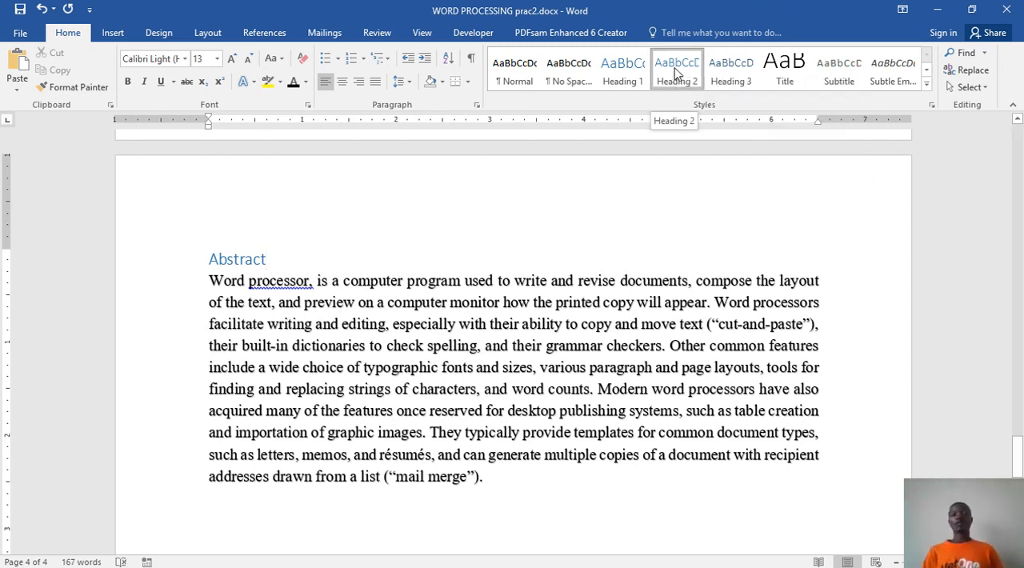
right_click(678, 72)
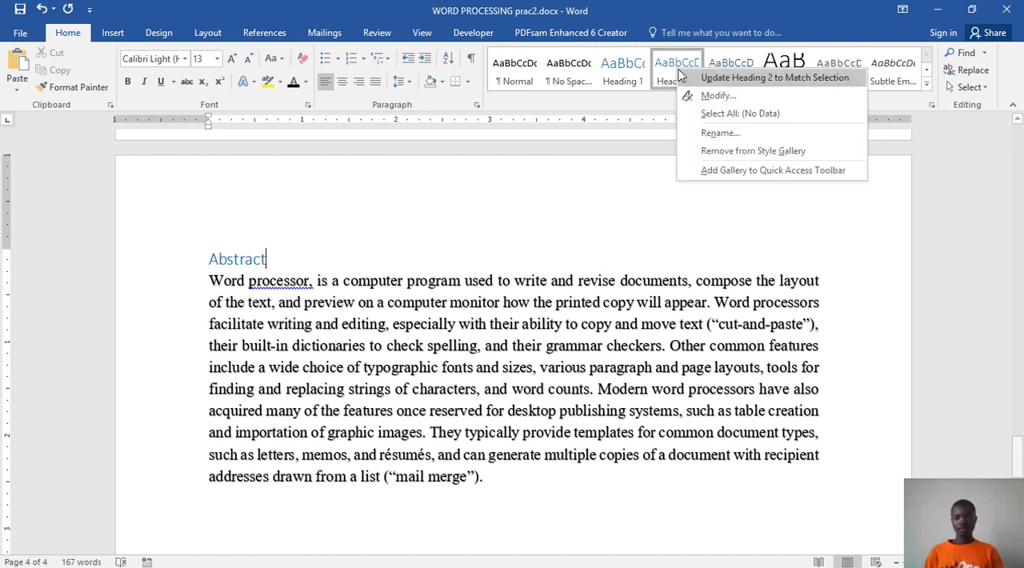
click(655, 72)
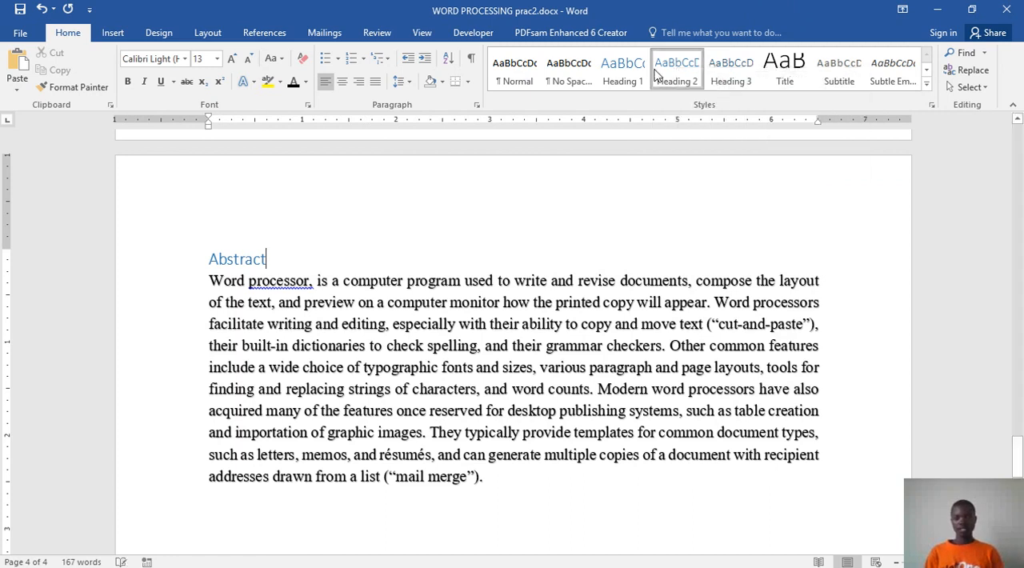
right_click(655, 70)
click(687, 94)
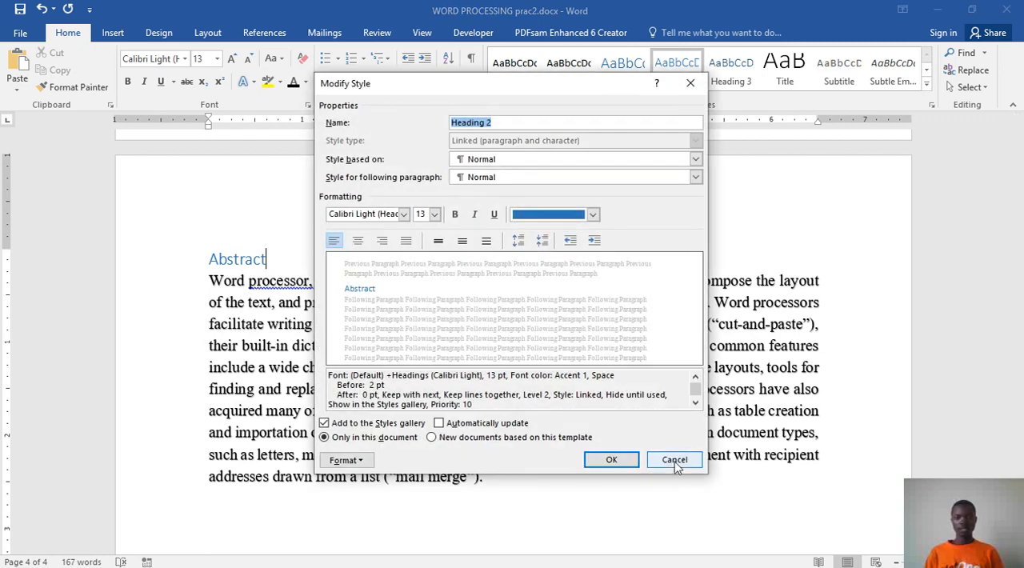
click(674, 462)
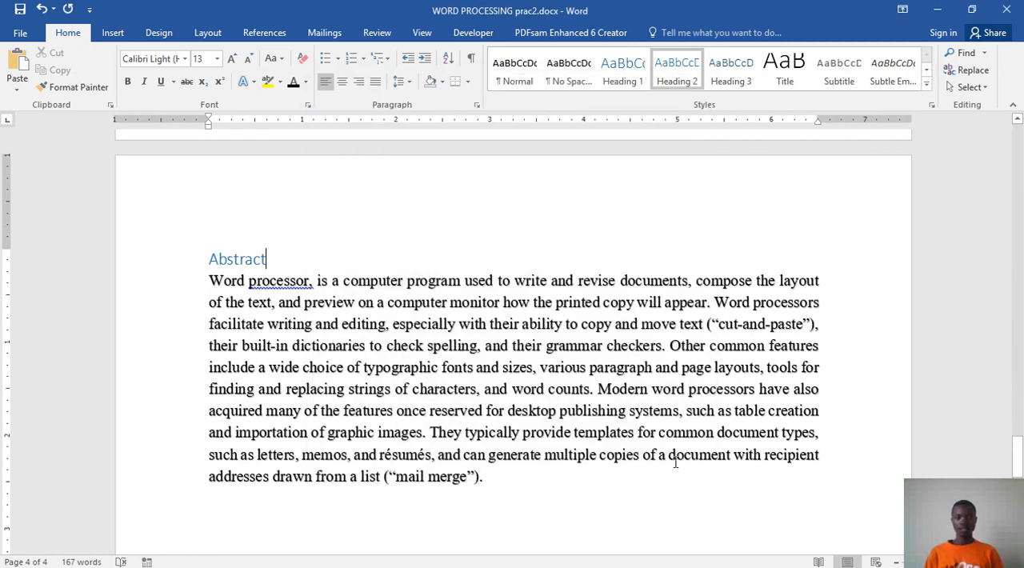
Step: Apply Heading 1 to the Abstract heading and modify that style to 22 pt bold with automatic updating
click(625, 80)
right_click(624, 81)
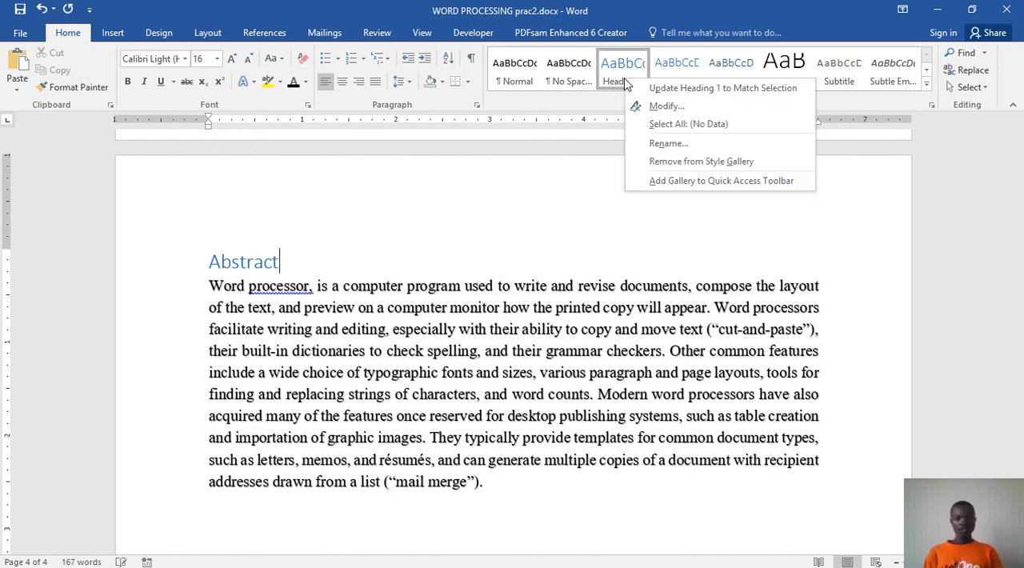
click(664, 106)
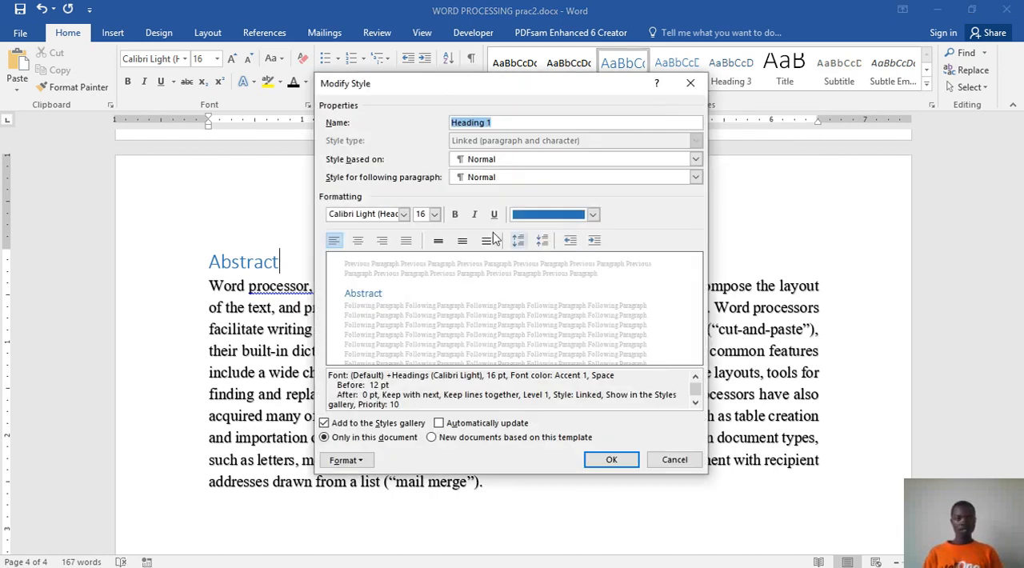
click(434, 215)
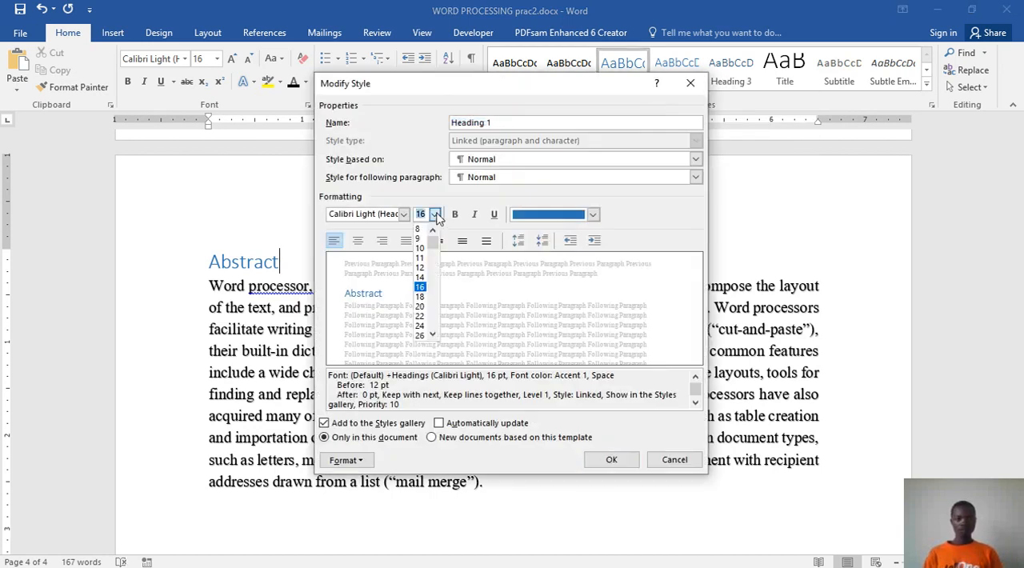
click(421, 316)
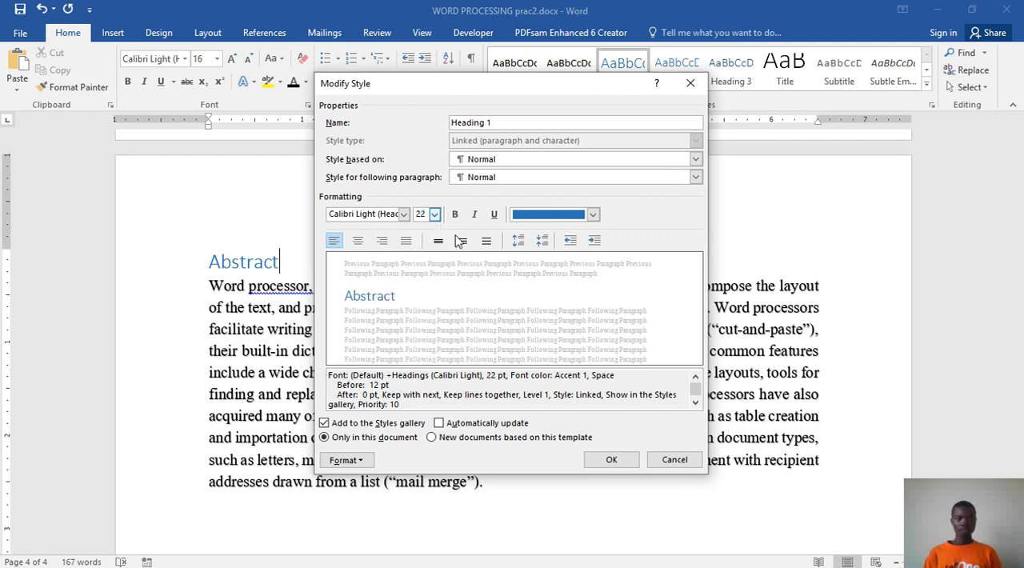
click(455, 215)
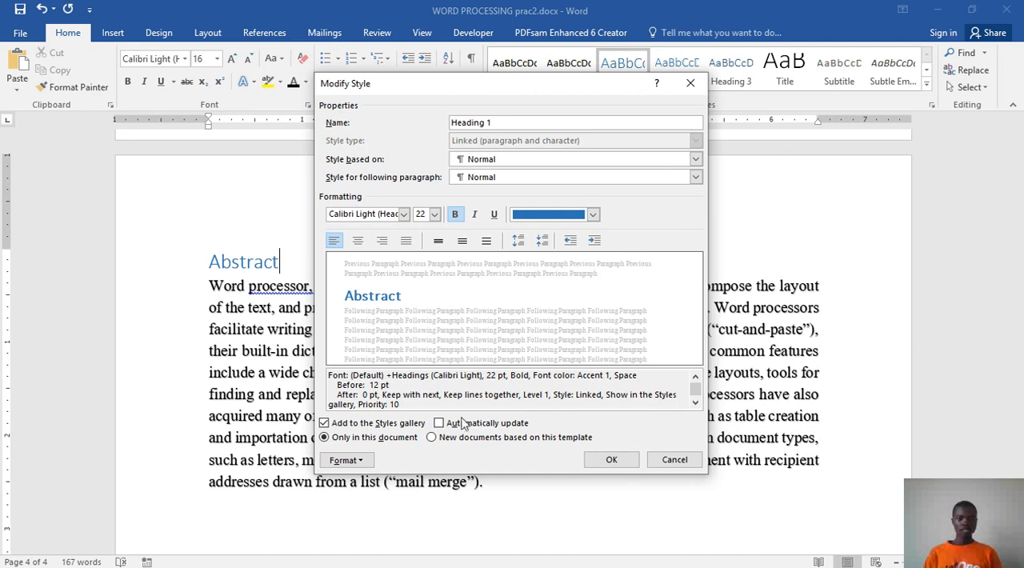
click(441, 427)
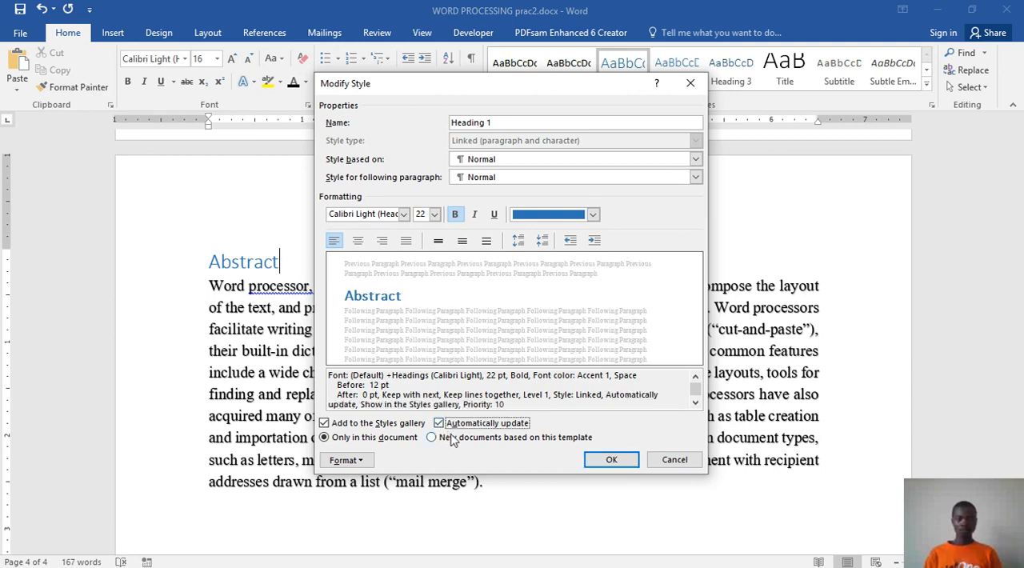
click(607, 460)
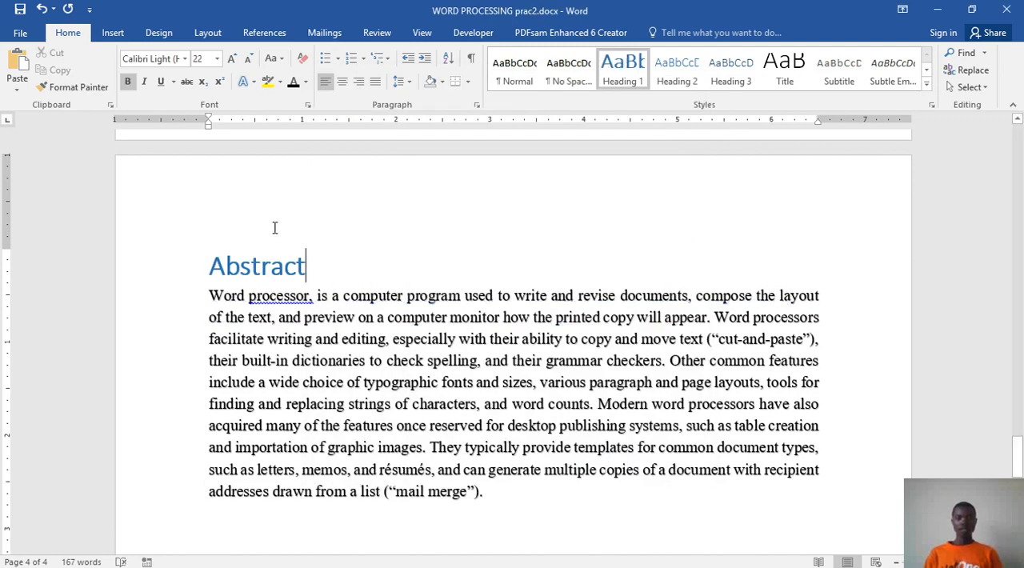
Step: Apply Heading 2 to the Abstract heading and modify that style to 20 pt bold with automatic updating
click(677, 70)
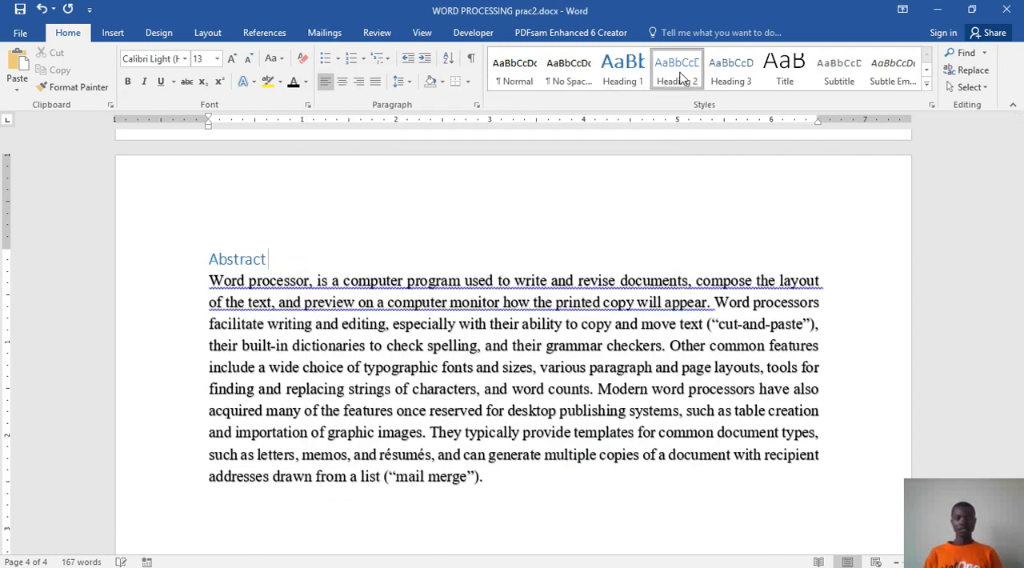
right_click(680, 76)
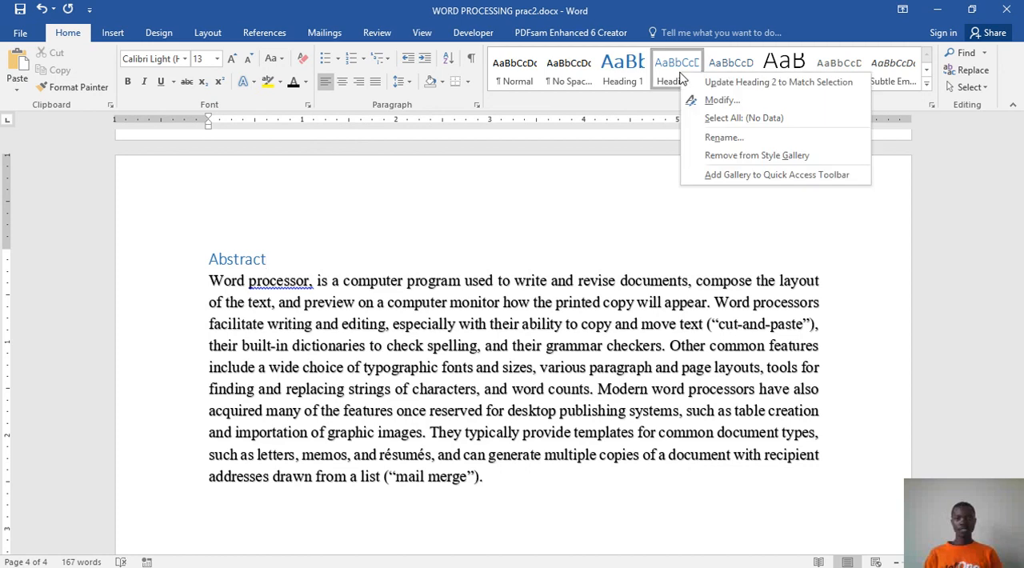
click(720, 100)
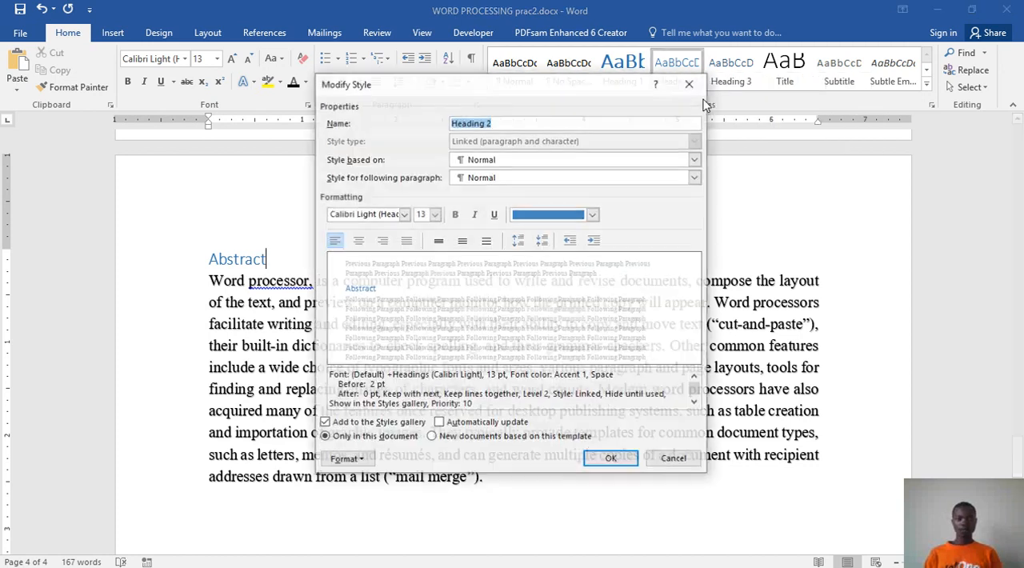
click(434, 214)
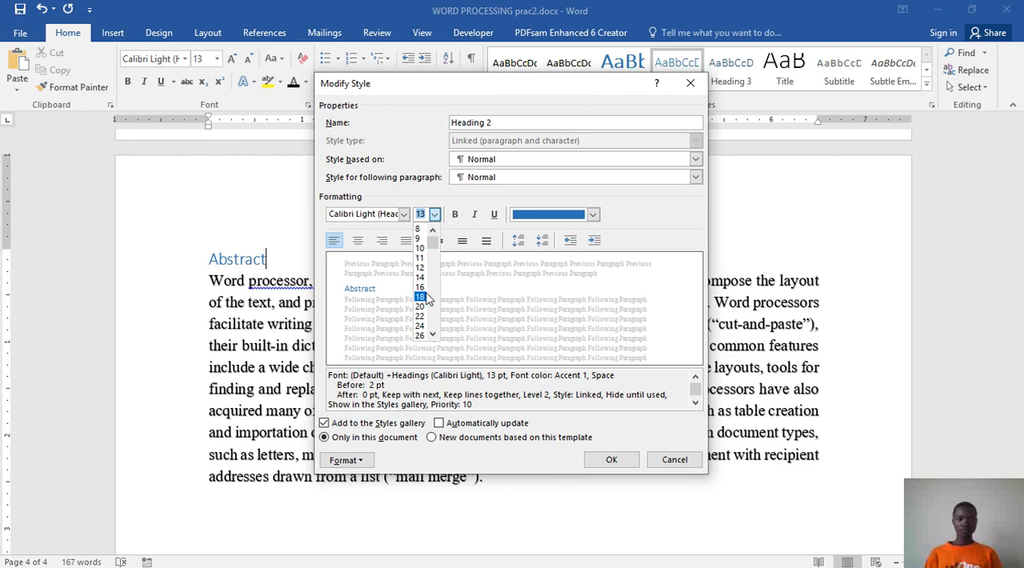
scroll(427, 311, down, 1)
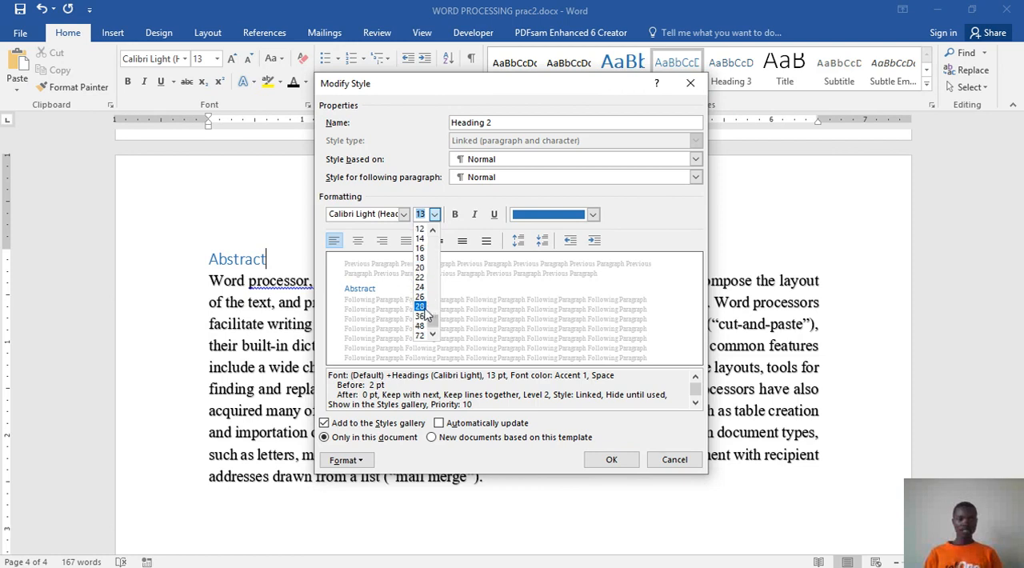
click(427, 267)
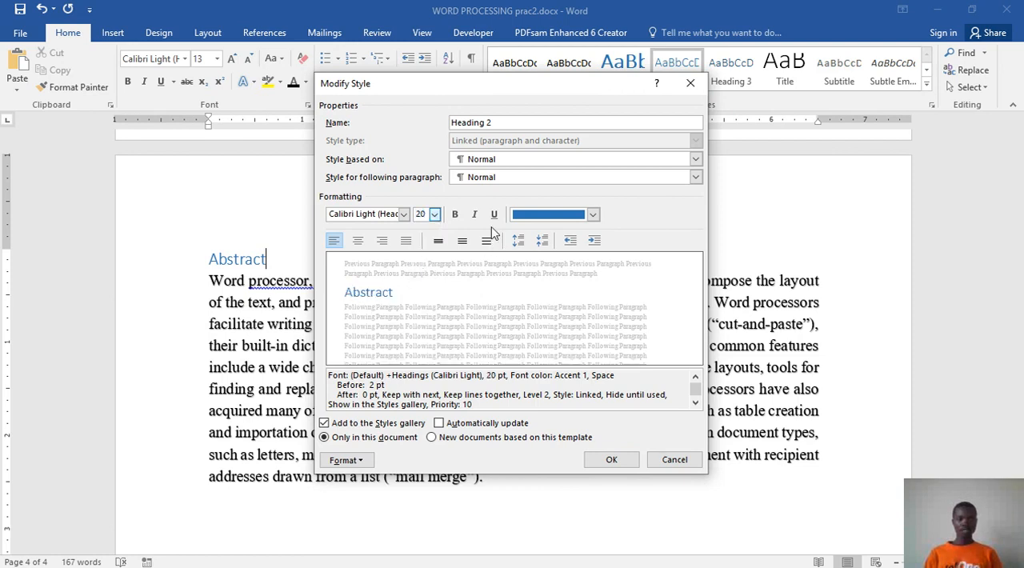
click(453, 216)
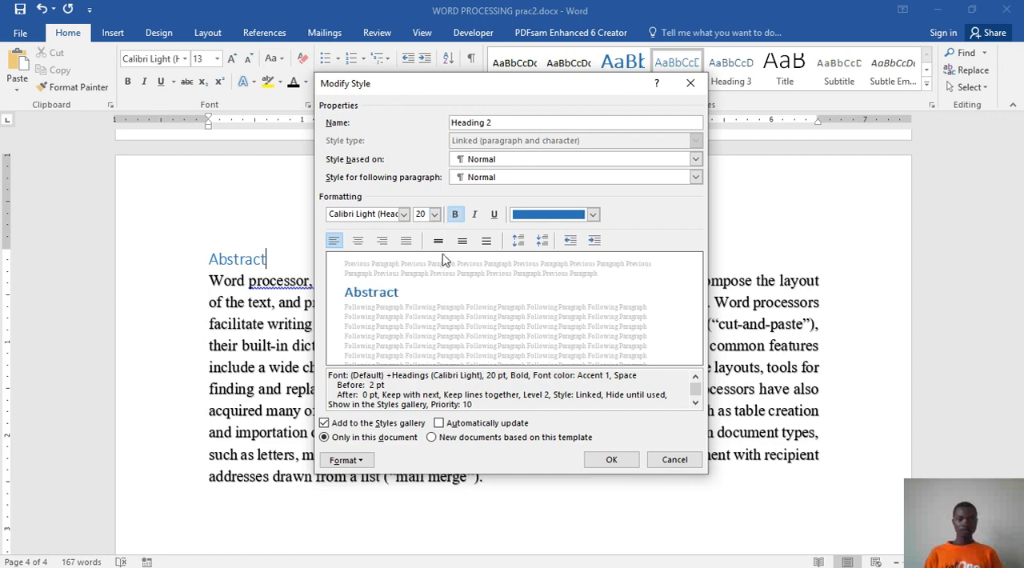
click(438, 423)
click(612, 461)
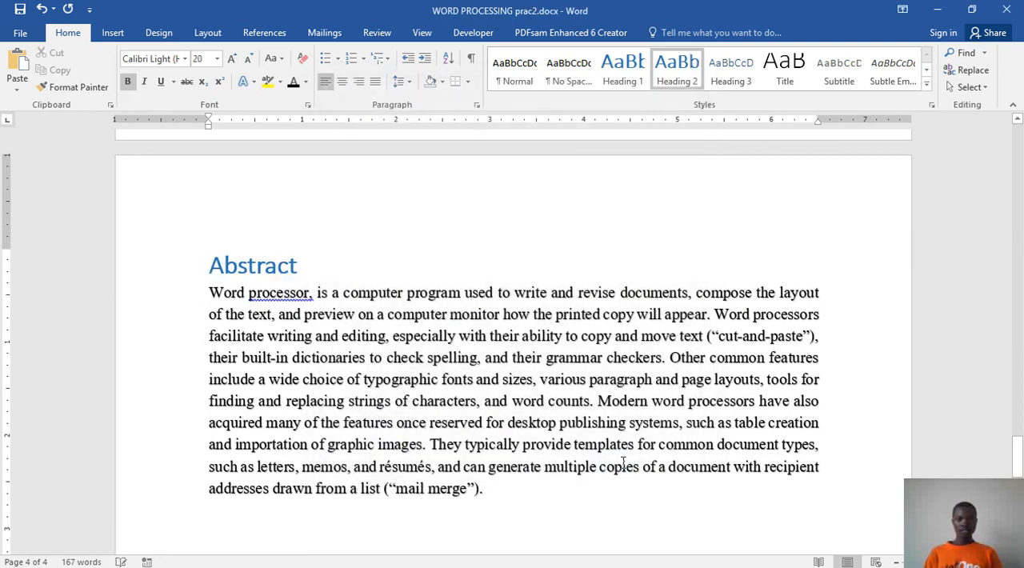
Step: Apply Heading 3 to the Abstract heading and modify that style to 16 pt bold
click(724, 64)
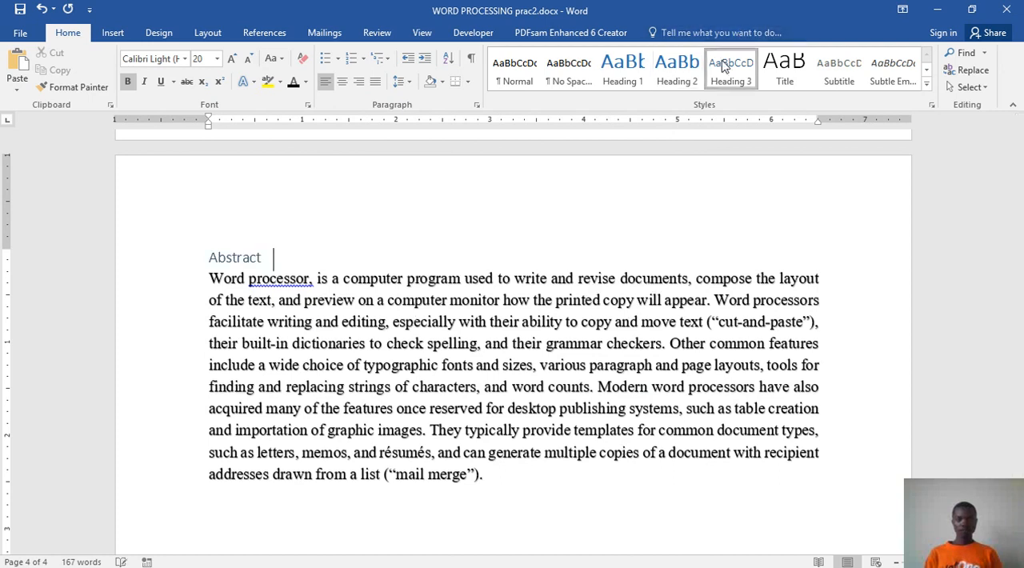
right_click(724, 64)
click(760, 88)
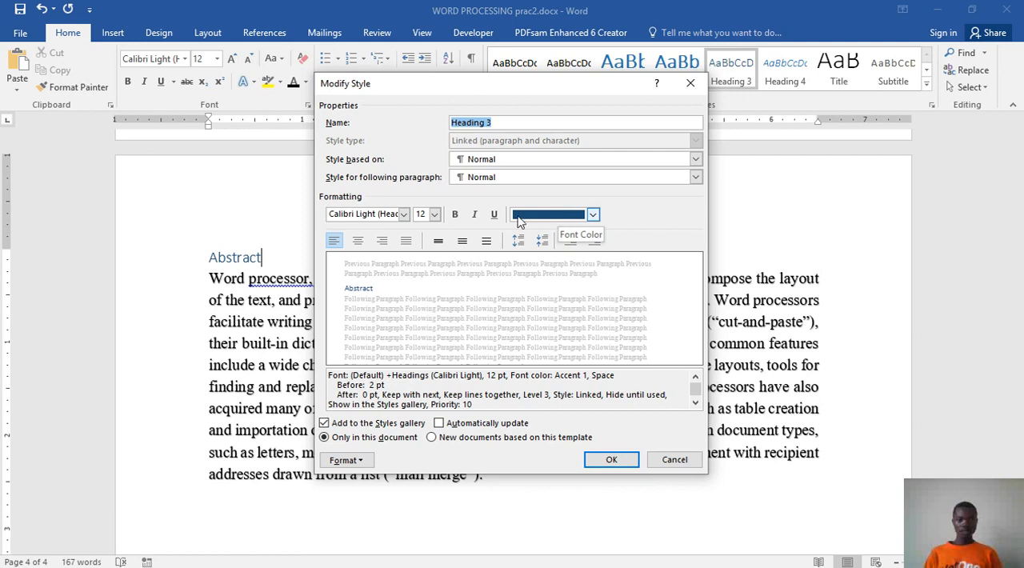
click(434, 214)
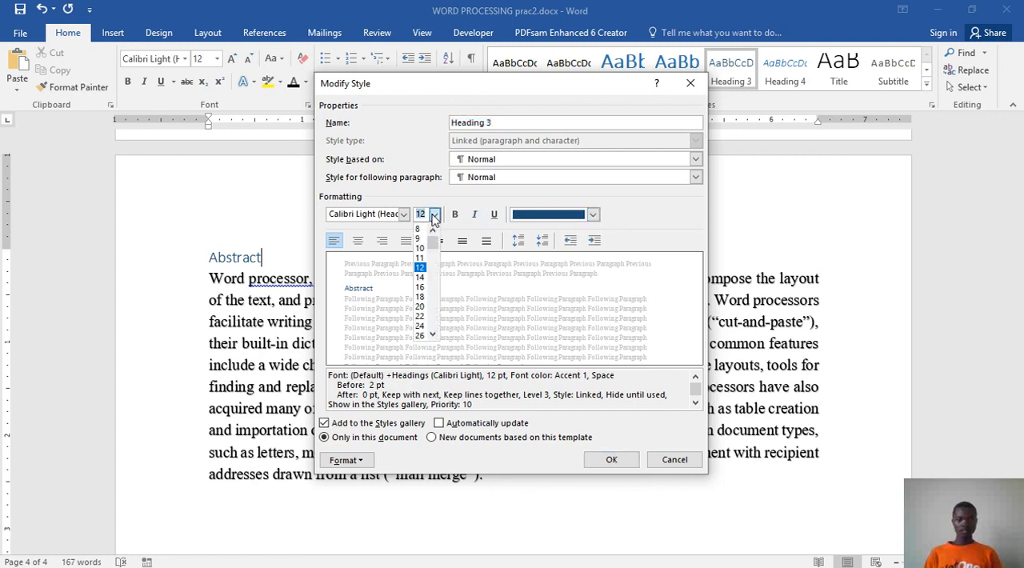
click(420, 288)
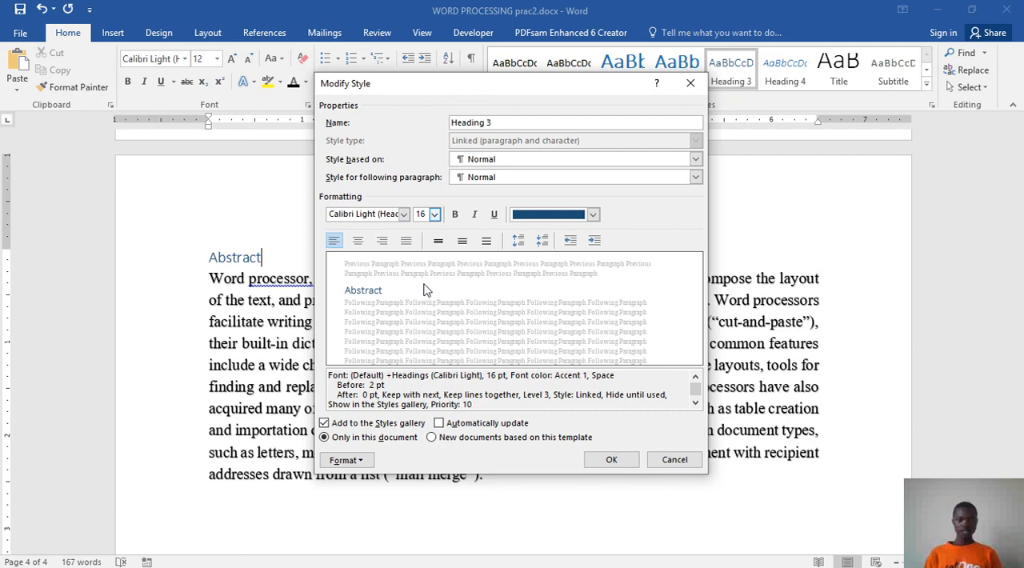
click(454, 215)
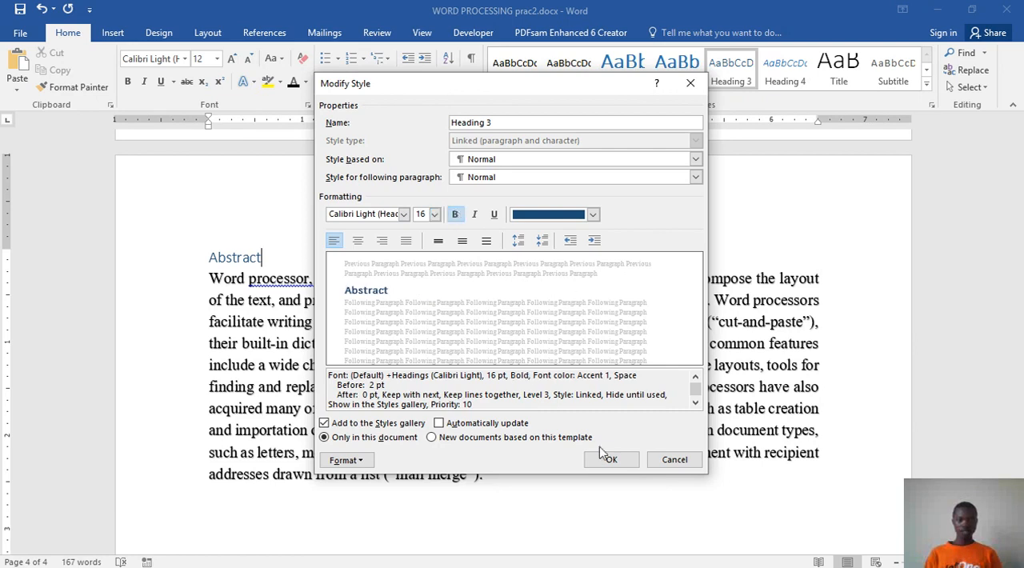
click(504, 423)
click(611, 459)
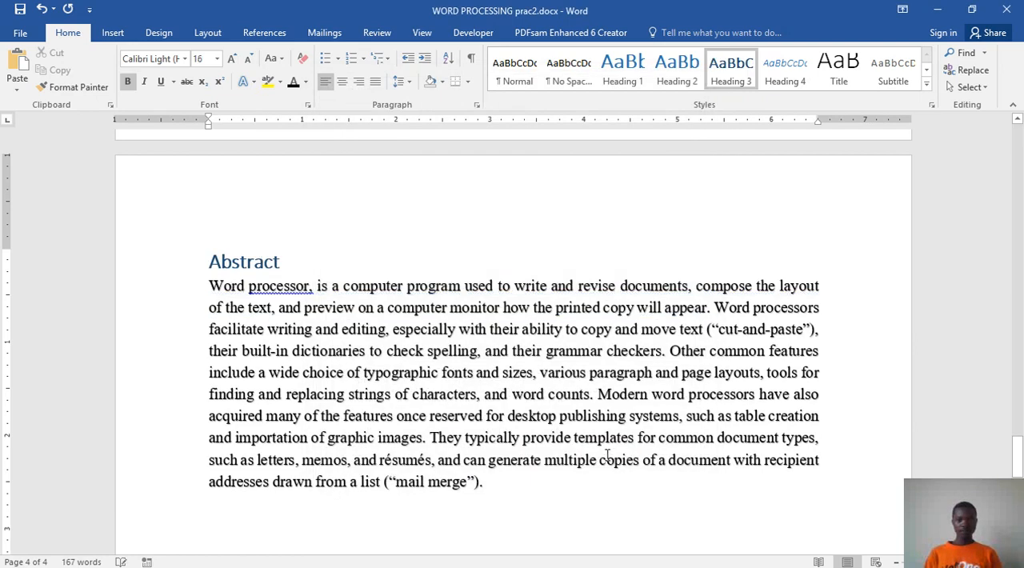
Step: Apply Heading 4 to the Abstract heading and modify that style to 14 pt bold, keeping its italics
click(774, 70)
right_click(775, 72)
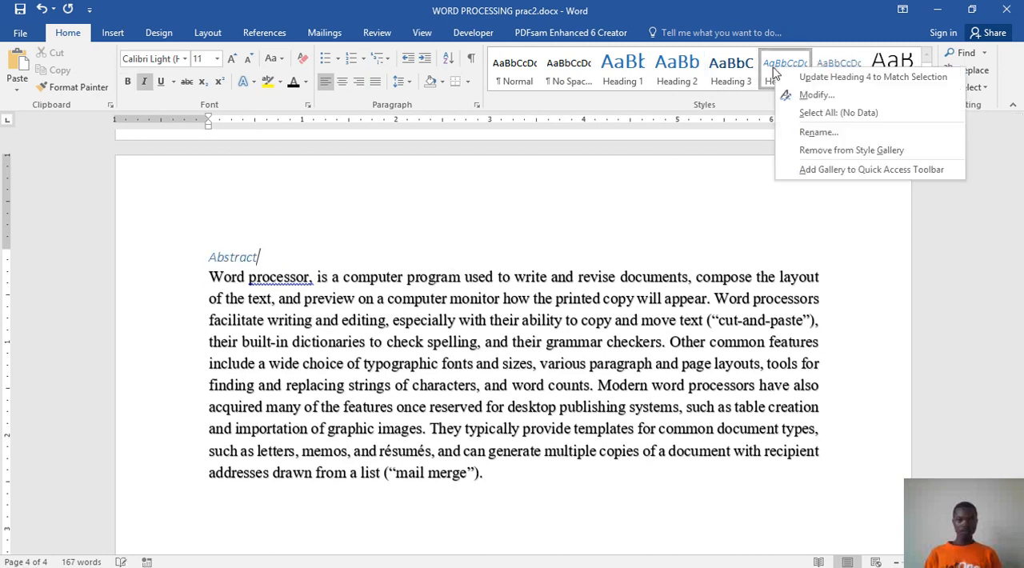
click(804, 95)
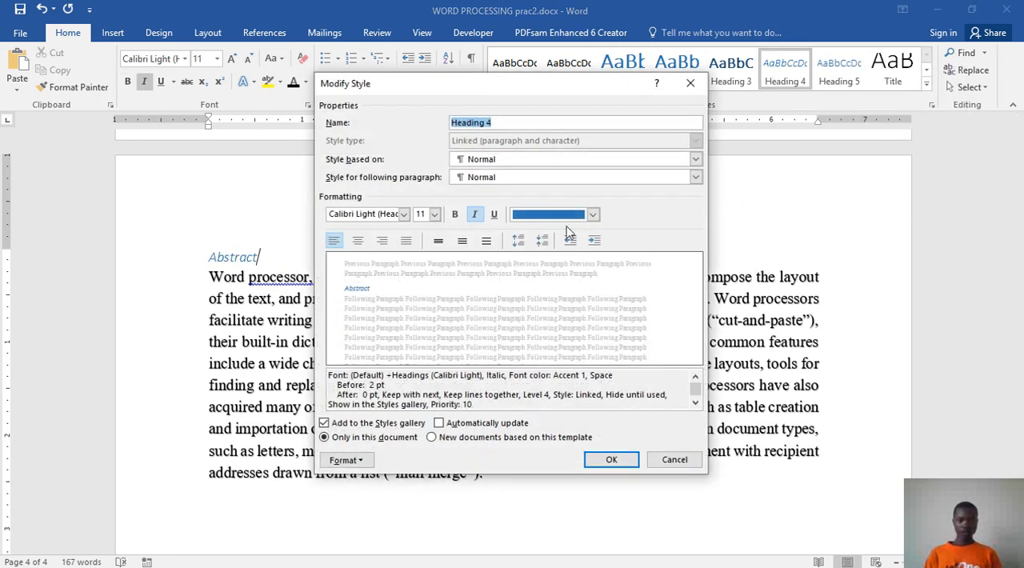
click(434, 214)
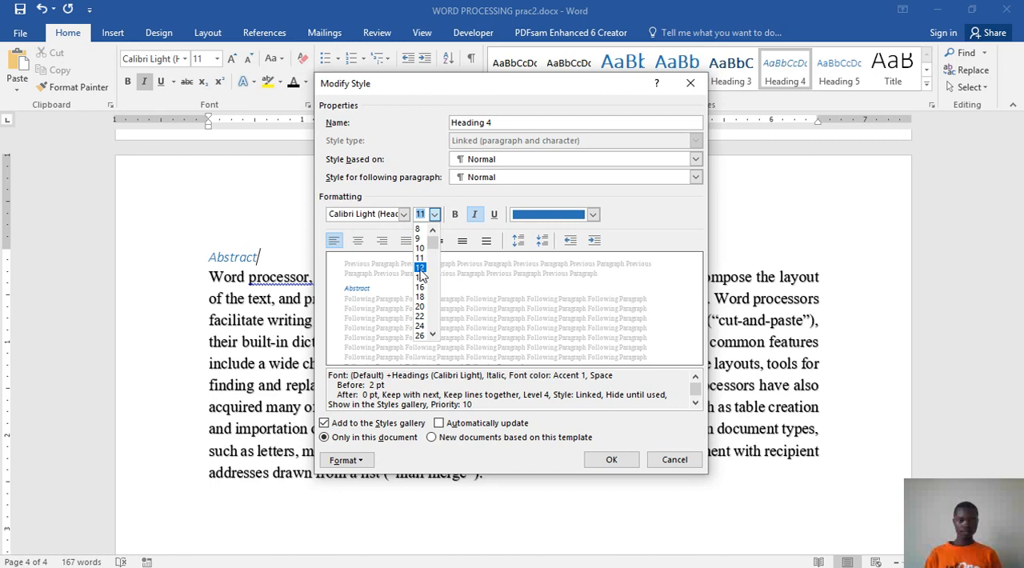
click(420, 277)
click(455, 215)
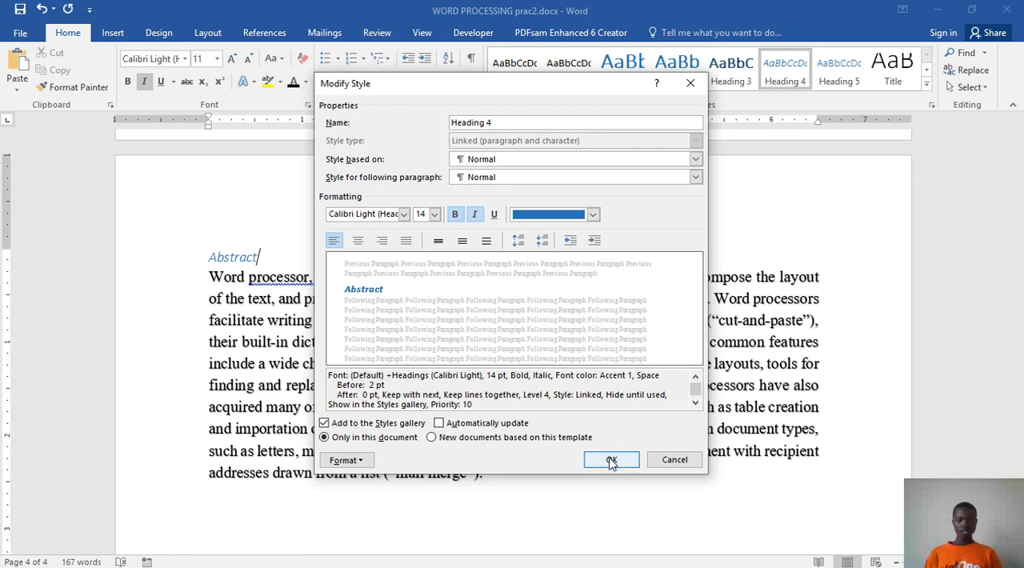
click(439, 423)
click(611, 460)
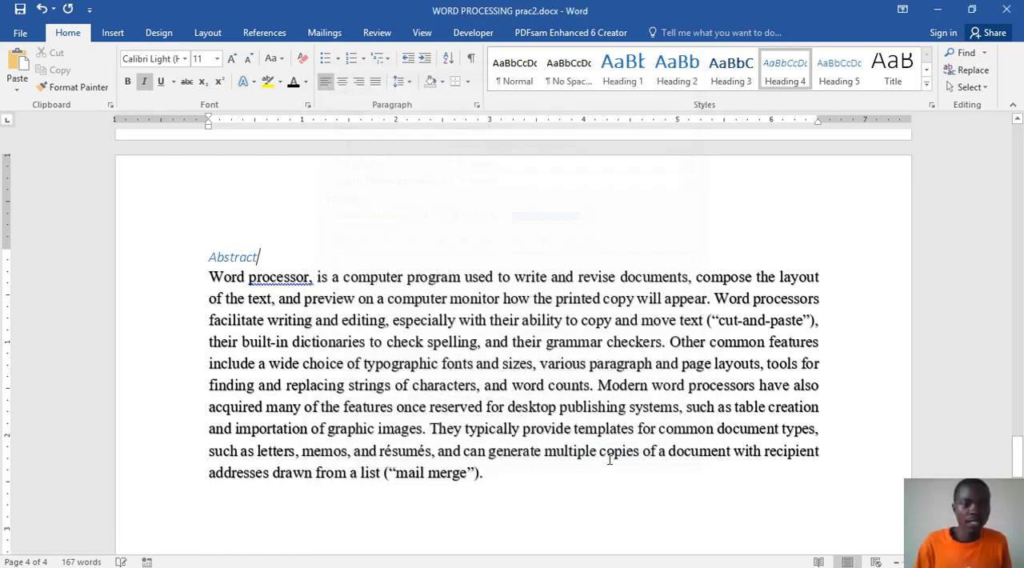
Step: Restyle the Abstract heading as a centred Heading 2 and save the document
drag(275, 253, 210, 254)
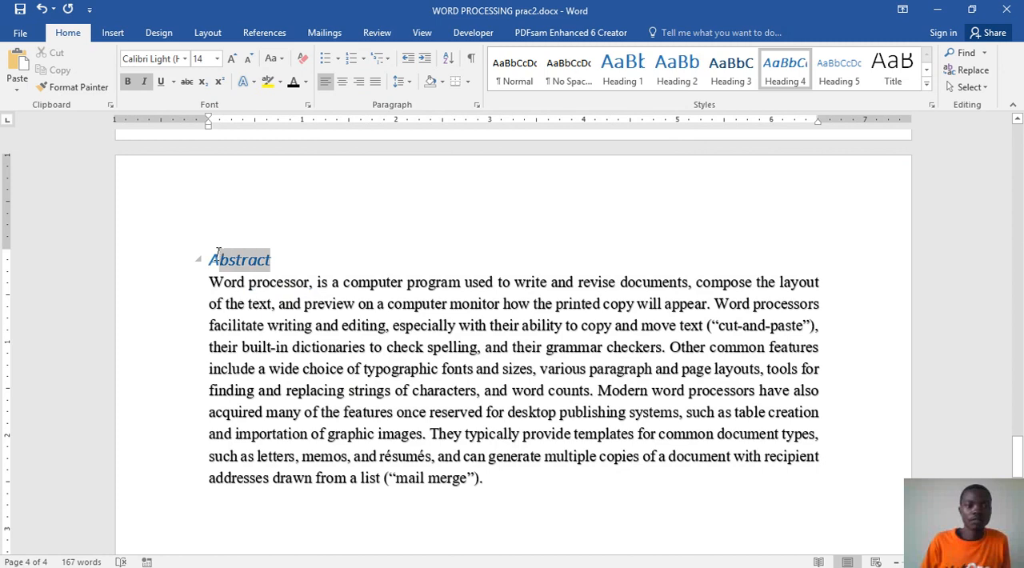
click(678, 64)
click(682, 247)
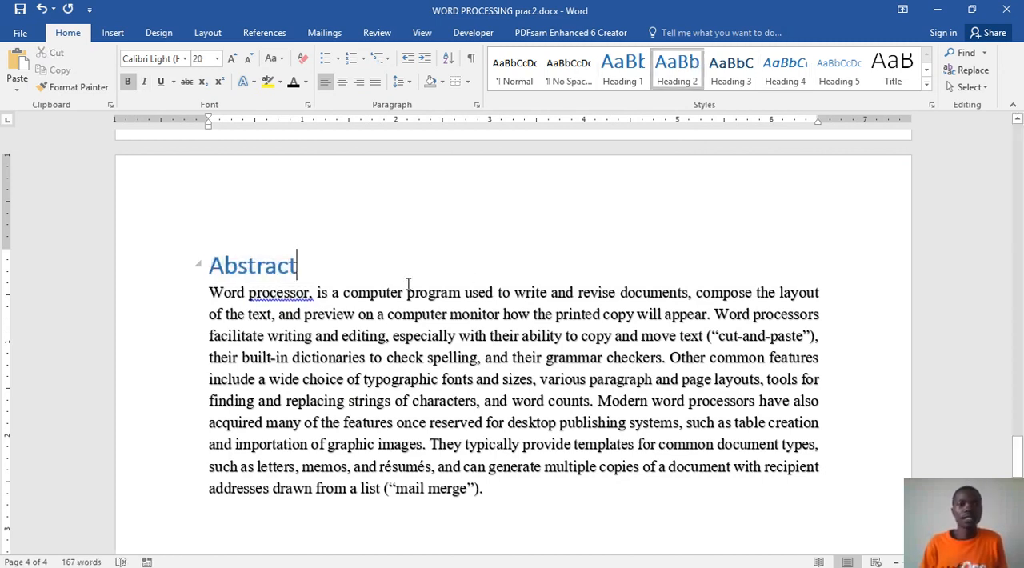
click(342, 81)
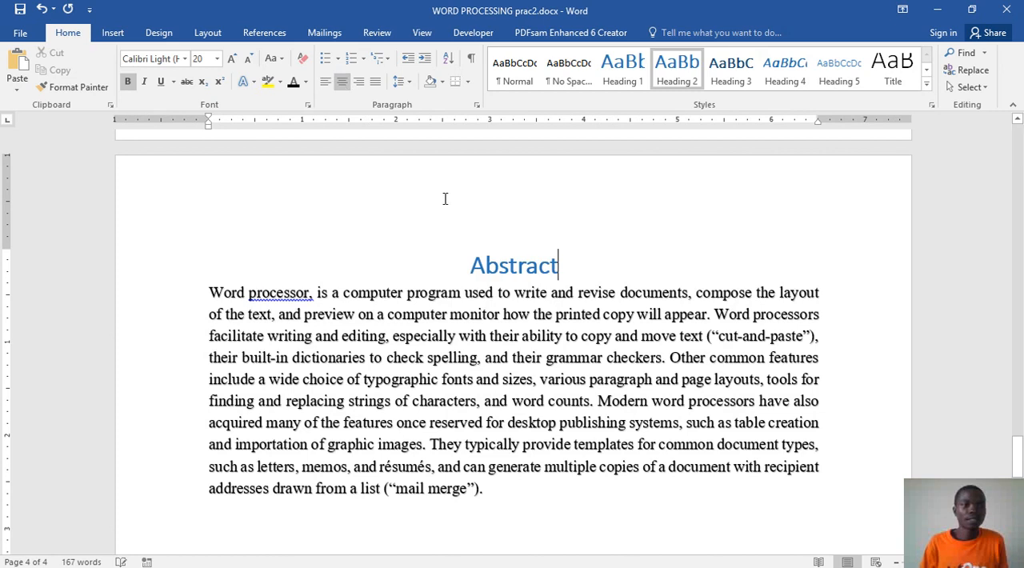
click(20, 11)
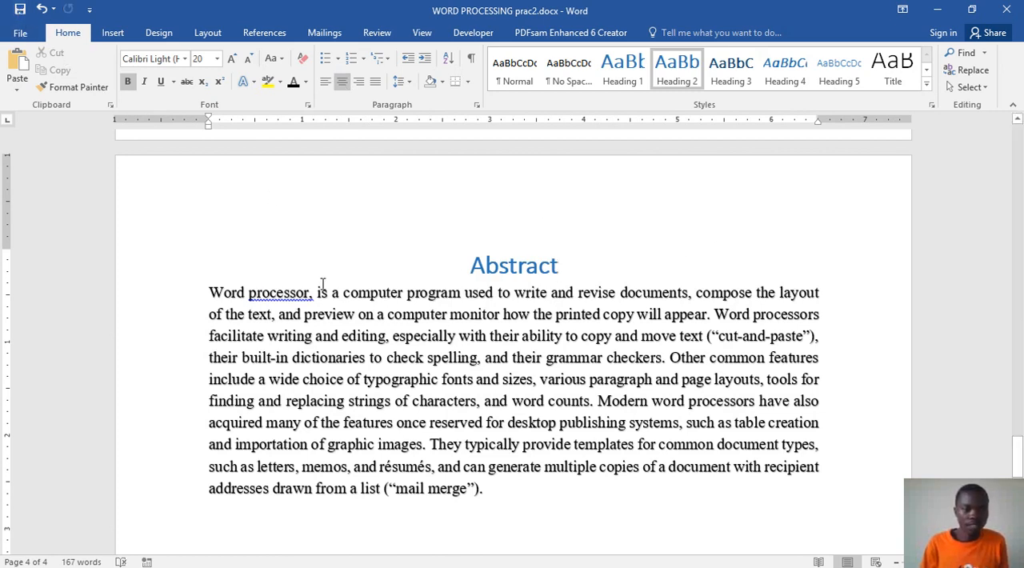
Step: Bold the opening words "Word processor" in the abstract and accept the grammar suggestion that removes the comma after them
drag(308, 292, 224, 287)
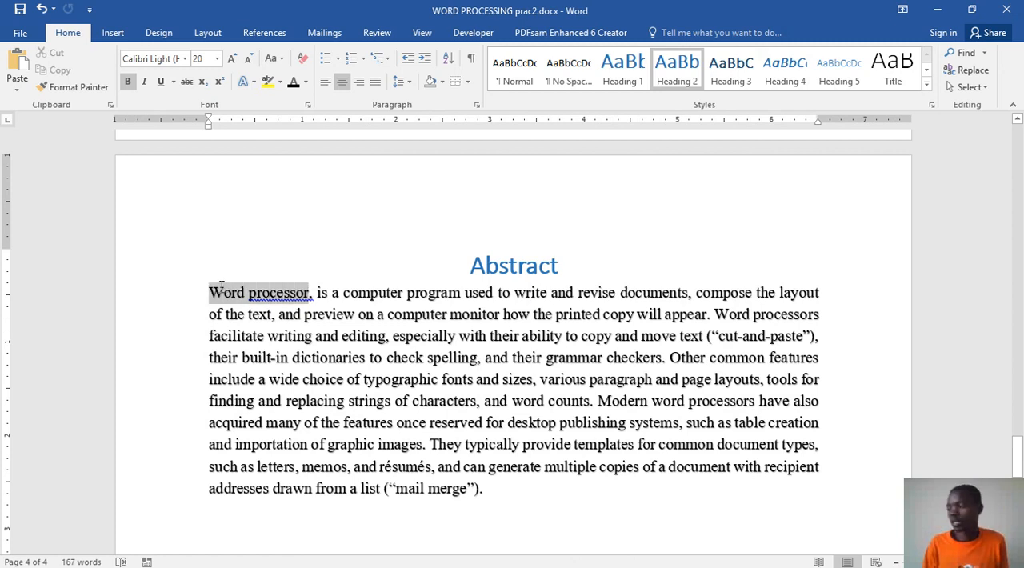
click(229, 262)
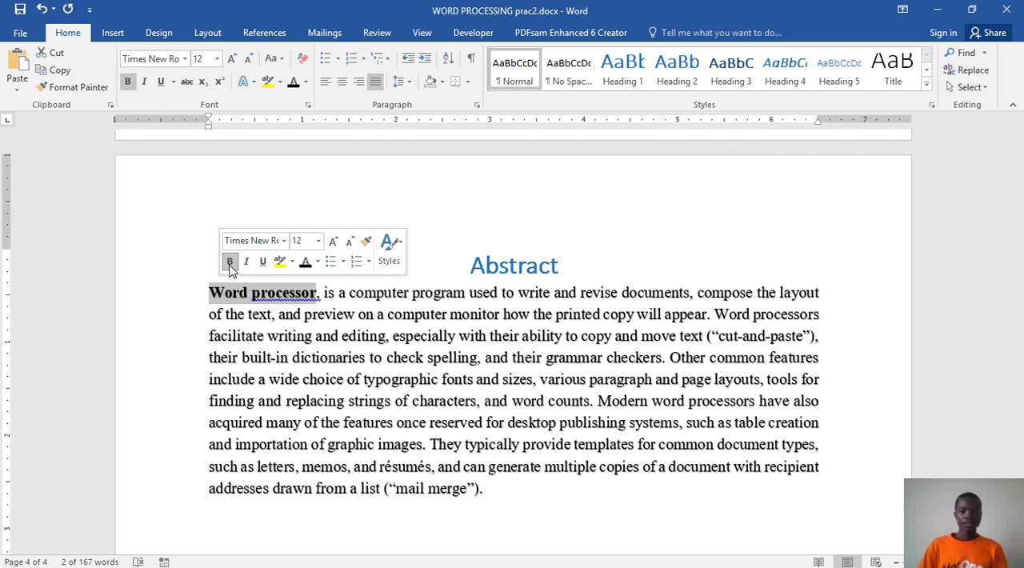
click(524, 368)
scroll(524, 368, down, 3)
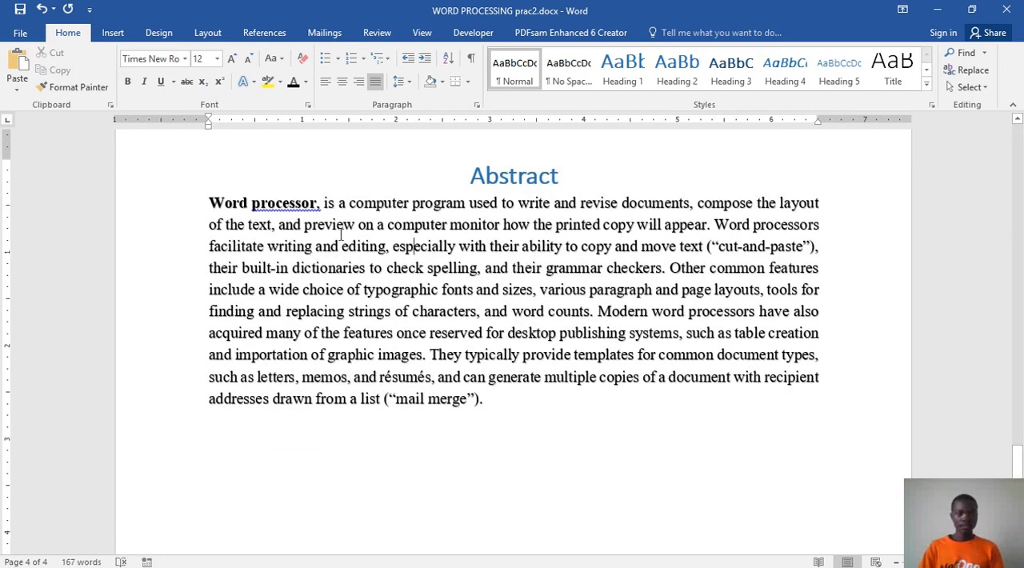
right_click(285, 206)
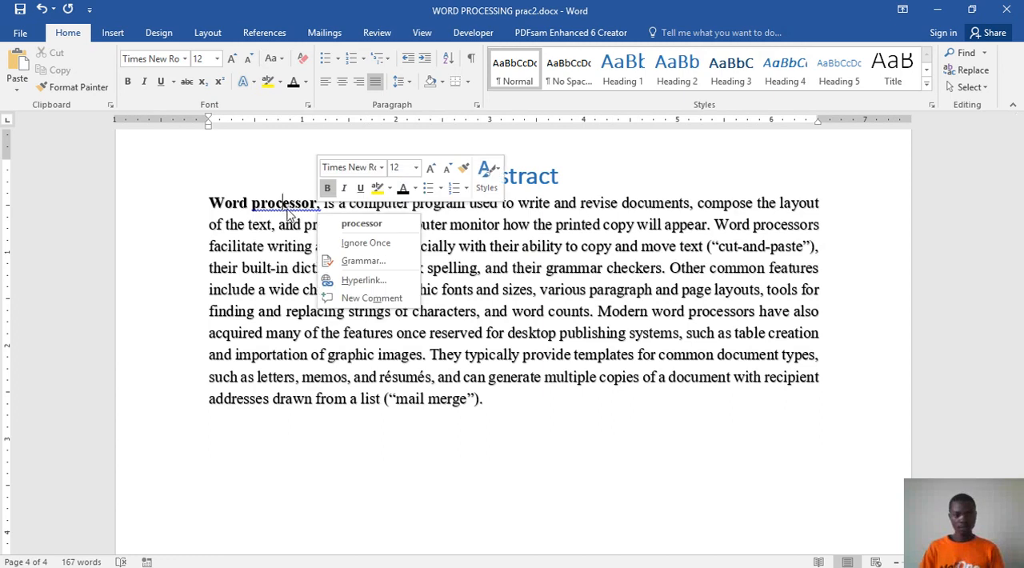
click(346, 225)
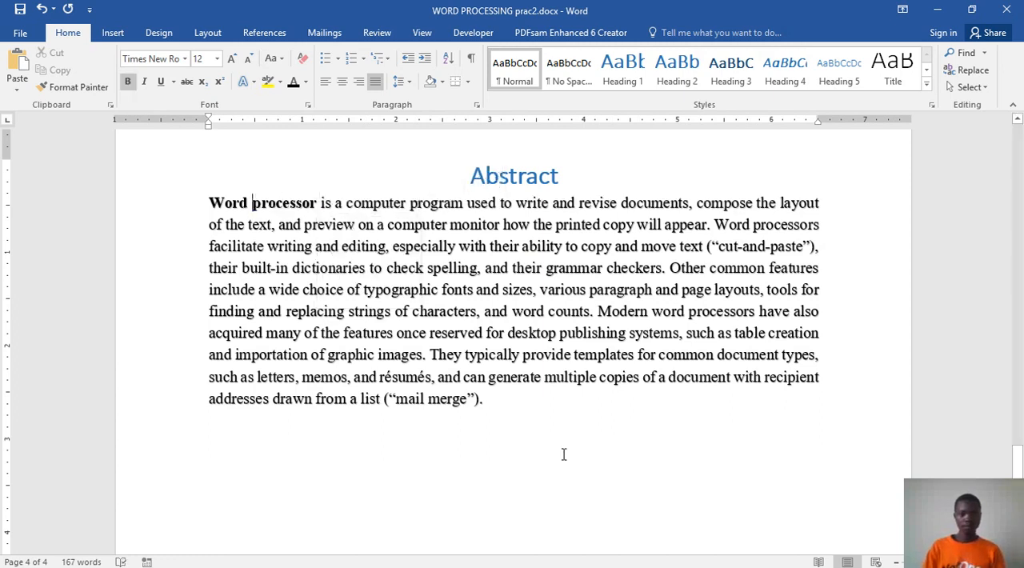
scroll(594, 343, down, 6)
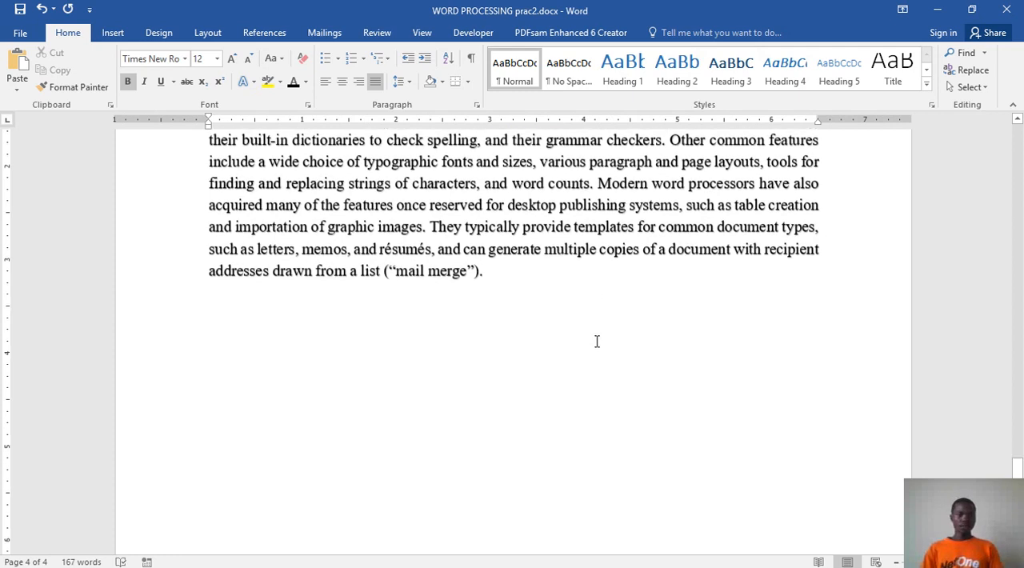
scroll(524, 240, up, 6)
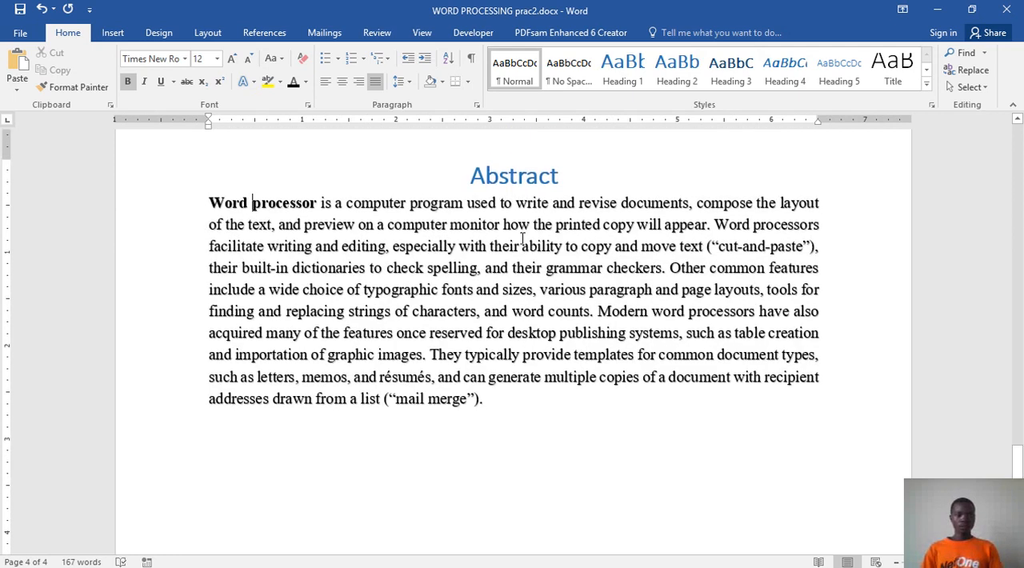
click(506, 176)
click(507, 415)
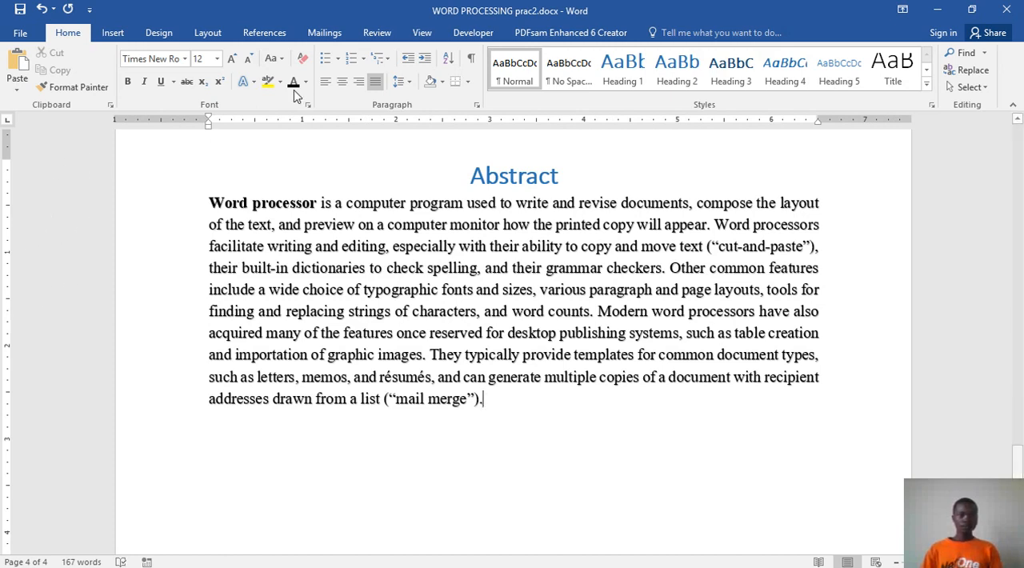
Step: Show the Navigation Pane and use it to go to the Abstract heading
click(421, 32)
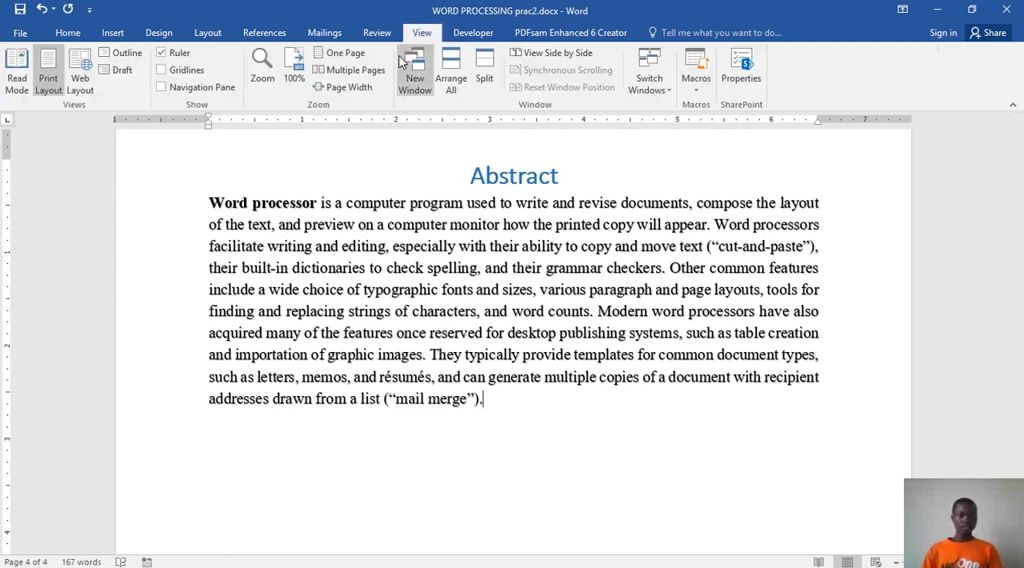
click(161, 88)
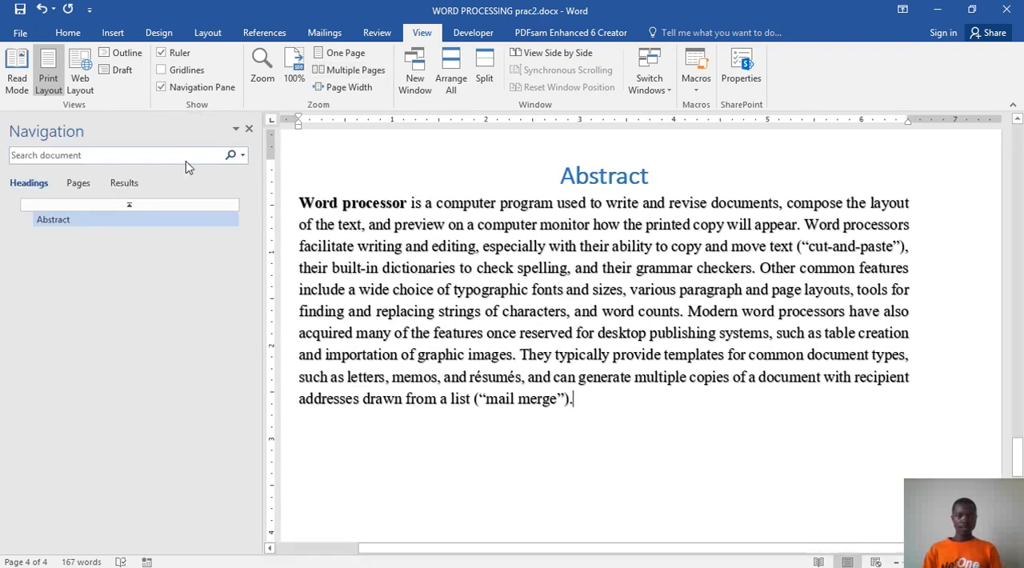
click(80, 223)
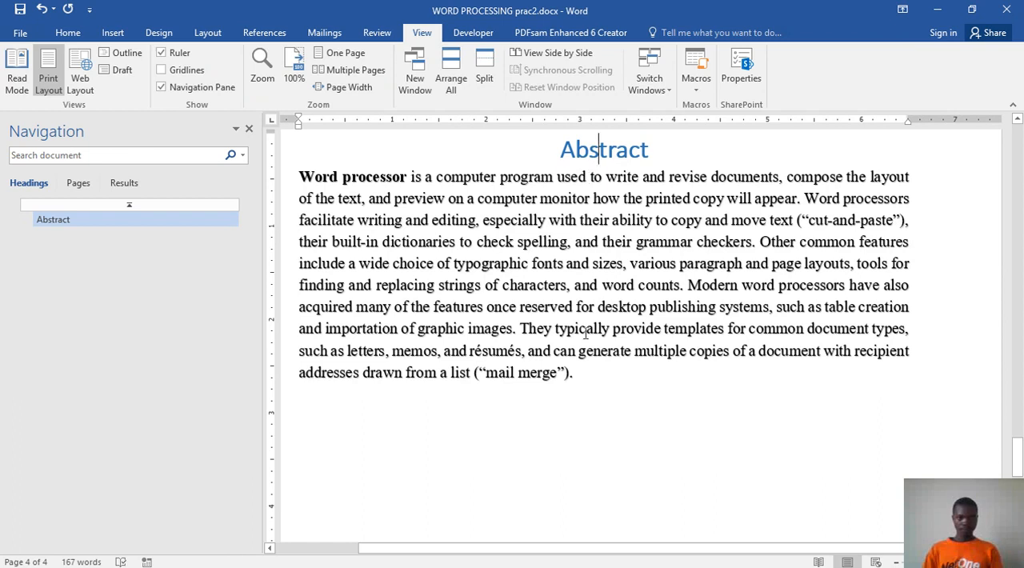
scroll(582, 309, up, 5)
scroll(581, 310, up, 10)
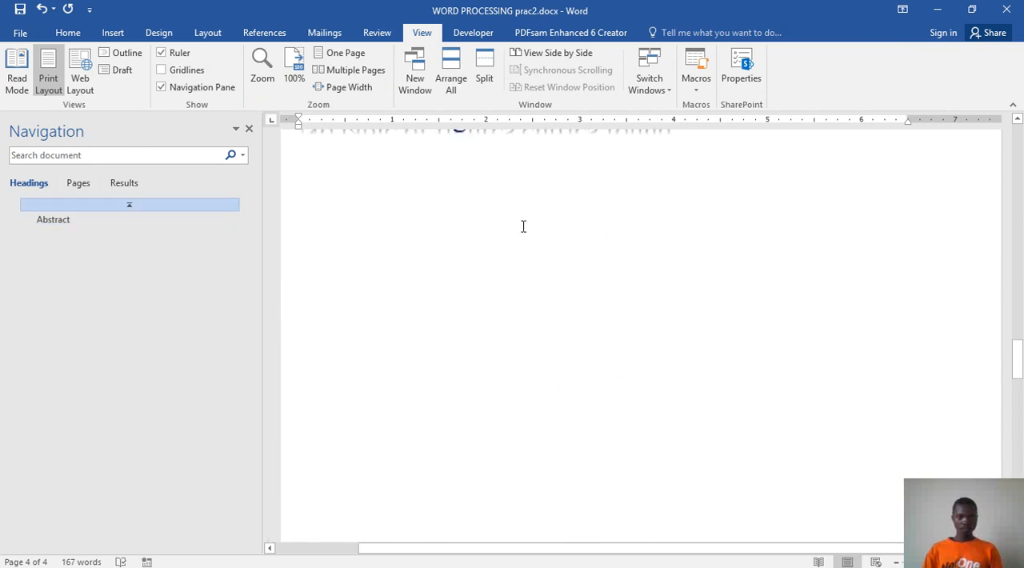
Step: Update the table of contents on the Contents page
scroll(523, 226, up, 6)
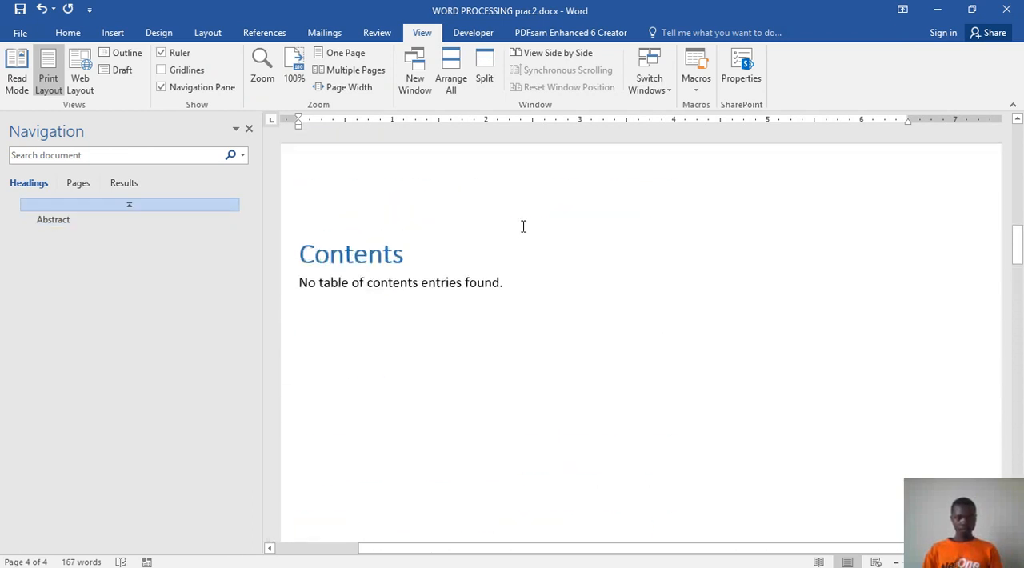
click(422, 275)
click(372, 235)
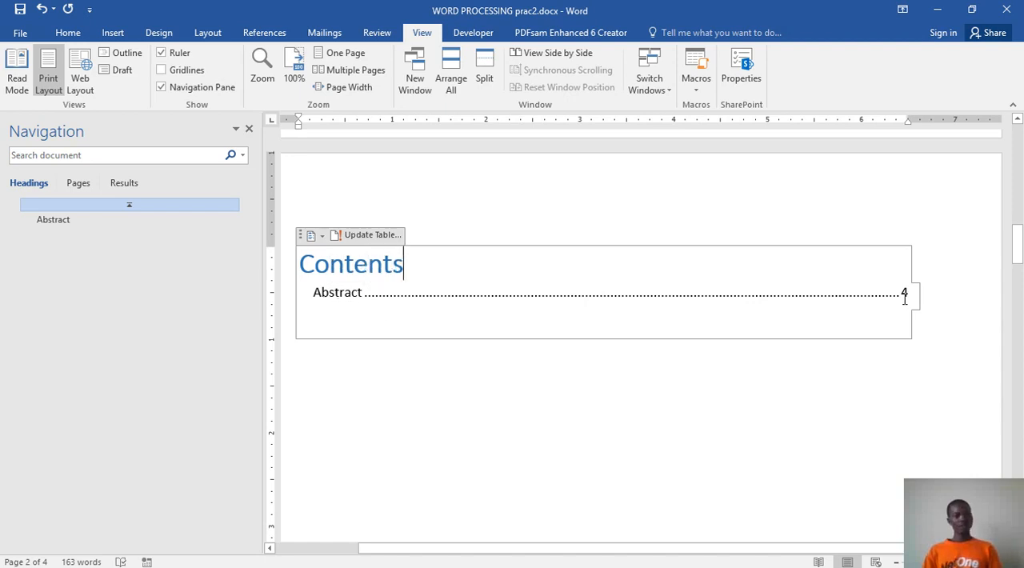
Step: Check the Abstract page against its contents entry and go to the Abstract heading through the heading list
scroll(828, 364, down, 8)
scroll(820, 350, down, 10)
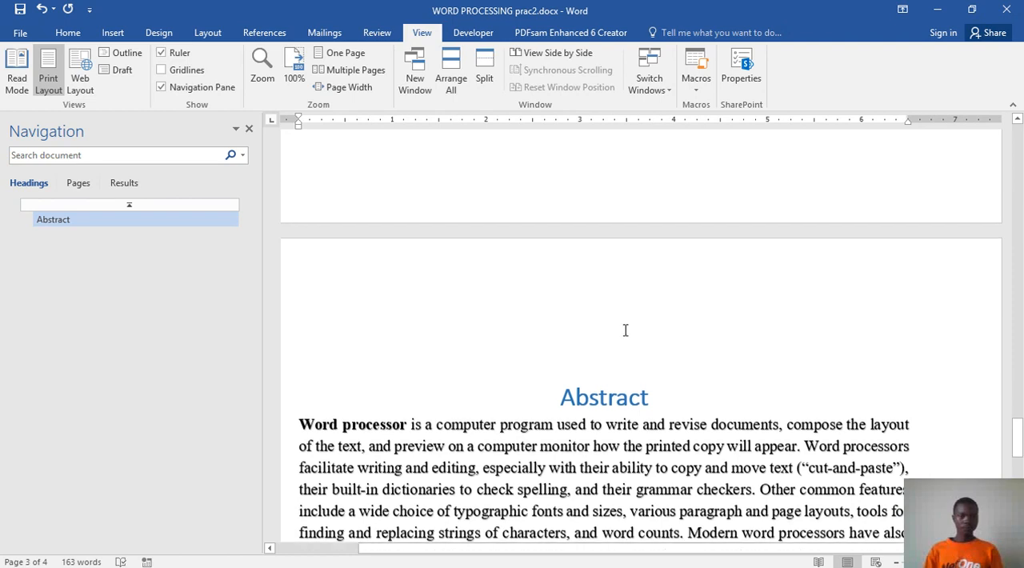
scroll(625, 330, up, 15)
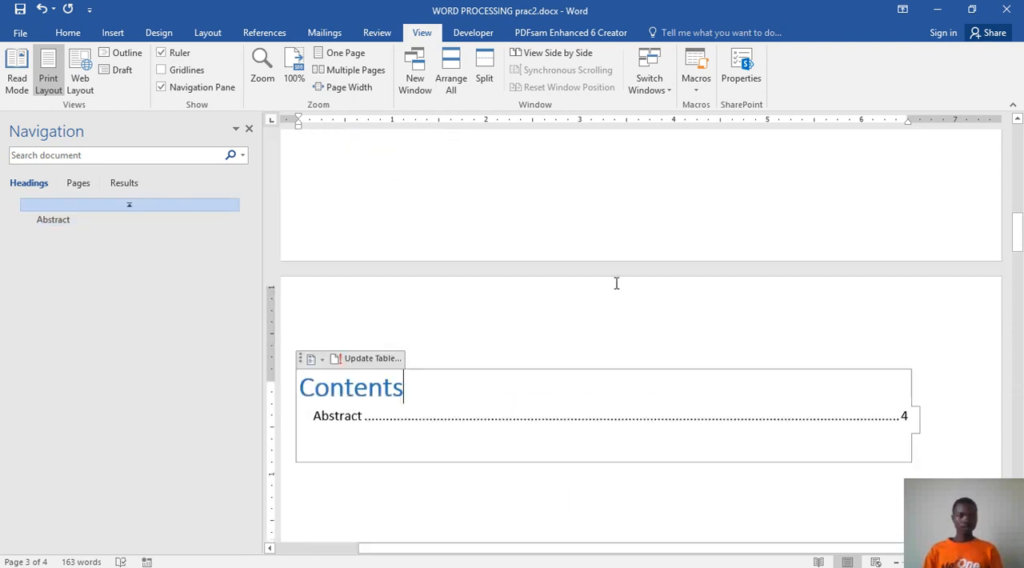
click(56, 220)
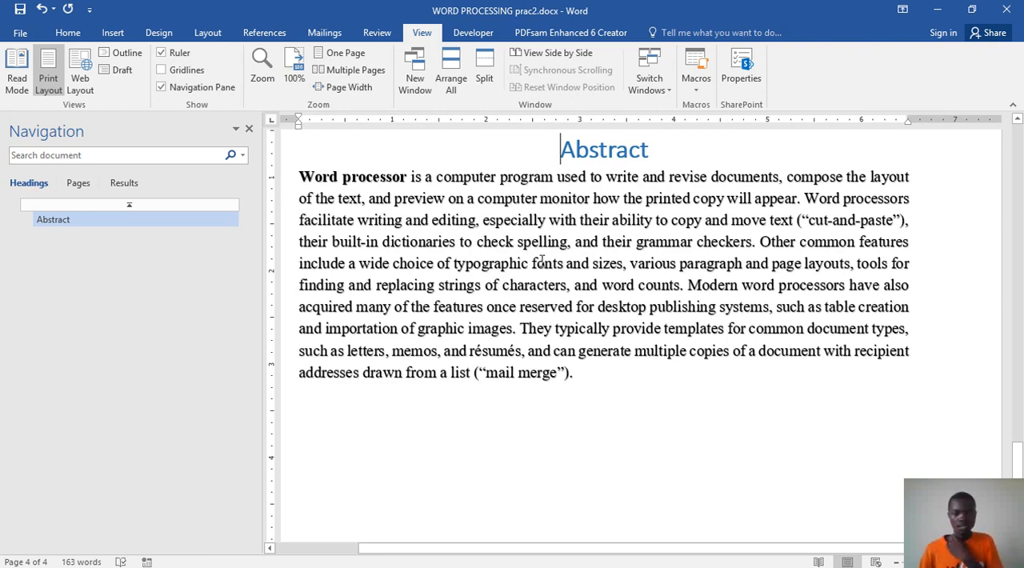
scroll(632, 307, down, 3)
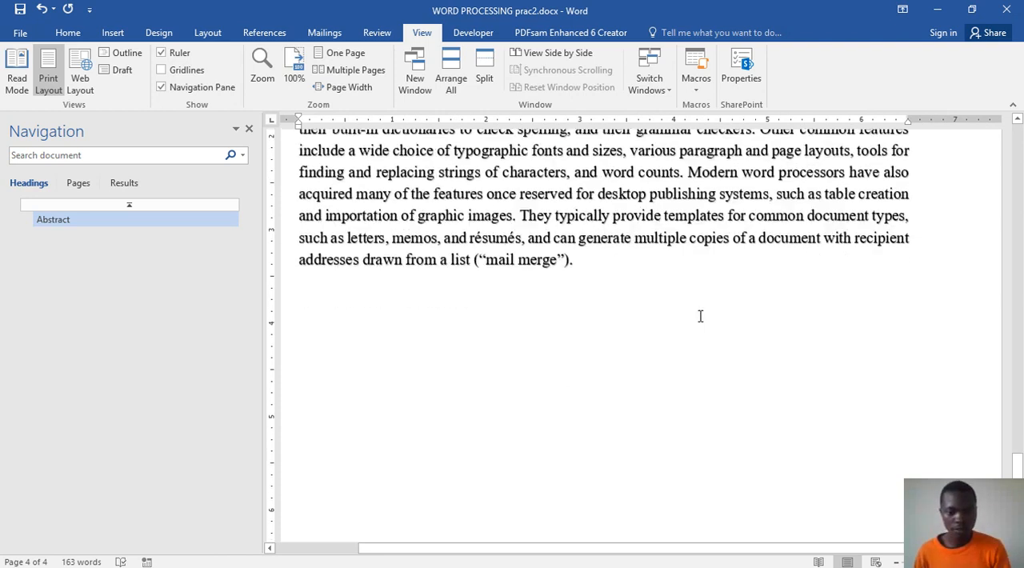
Step: Switch to the sample document Word prac.docx and view the Chapter 1 page that follows the abstract
mouse_move(490, 563)
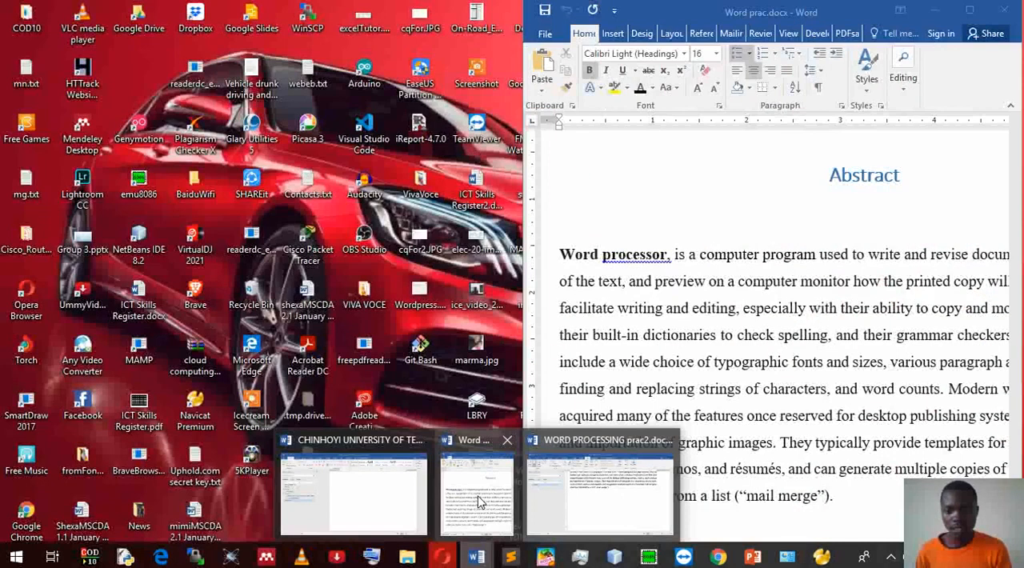
click(478, 502)
scroll(776, 357, down, 10)
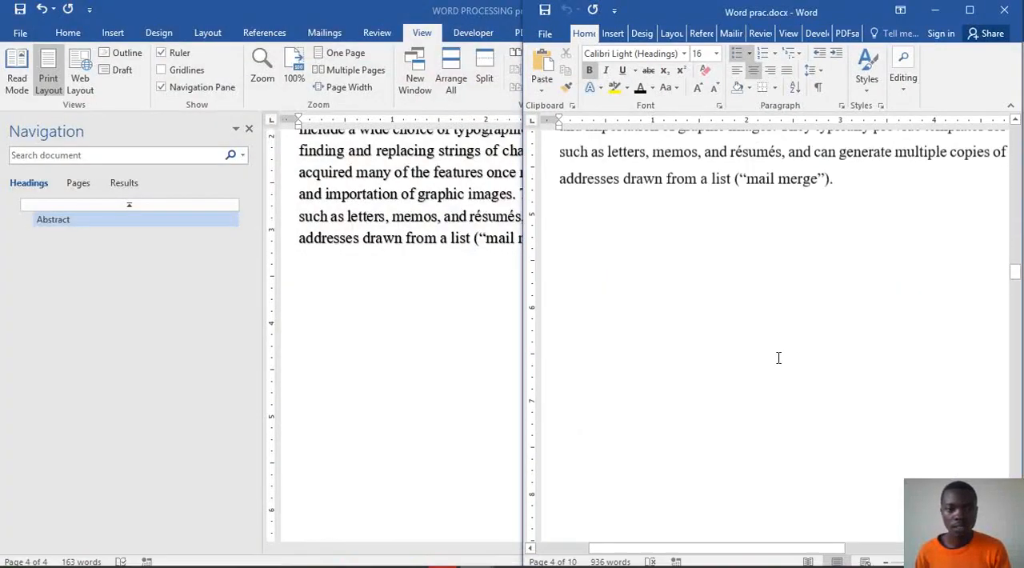
scroll(781, 364, down, 3)
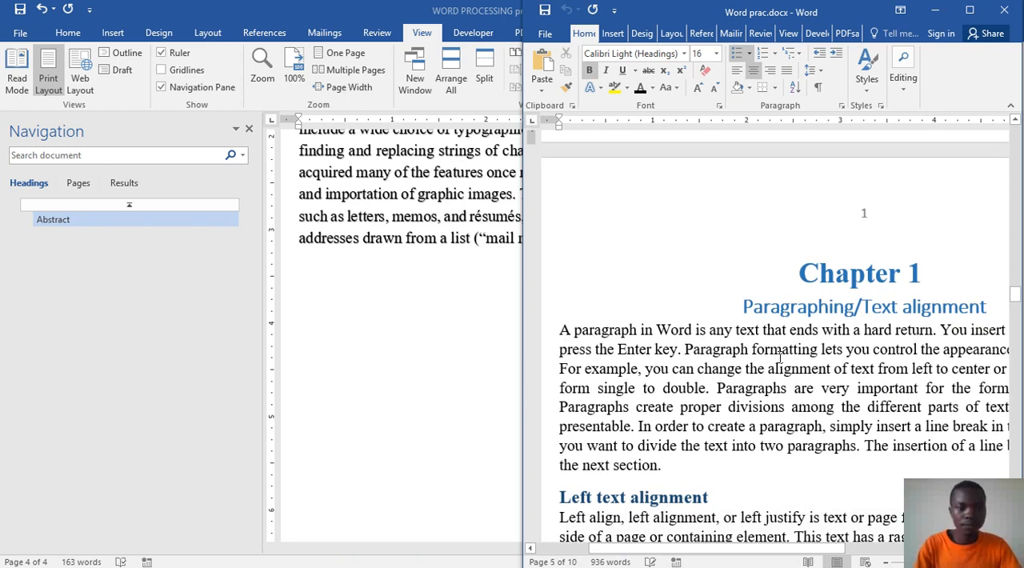
Step: Return to WORD PROCESSING prac2.docx and add blank lines after the abstract until a new page starts
click(358, 318)
key(Return)
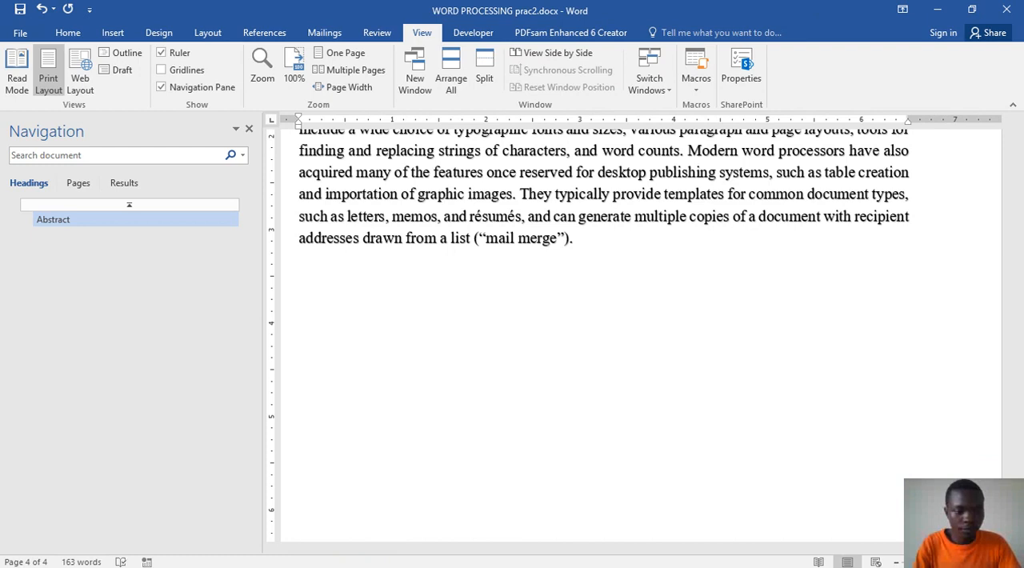
key(Return)
key(Return)
key(Return)
key(Return)
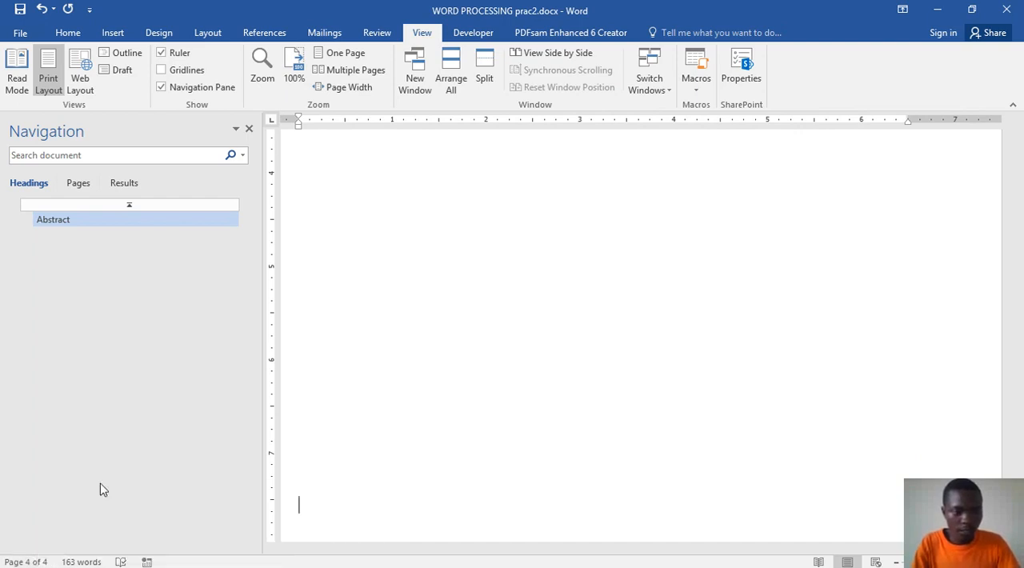
key(Return)
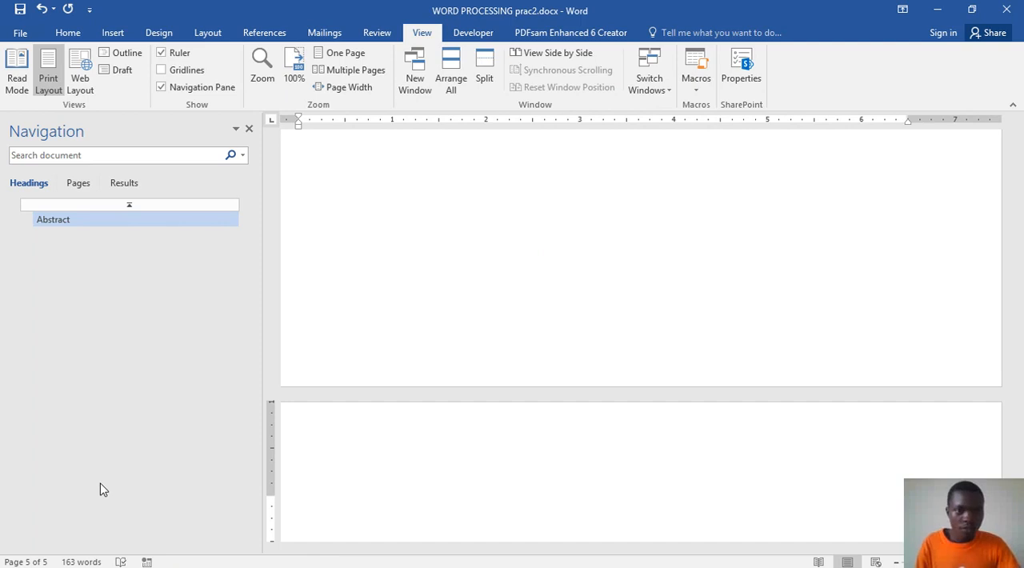
key(BackSpace)
key(Return)
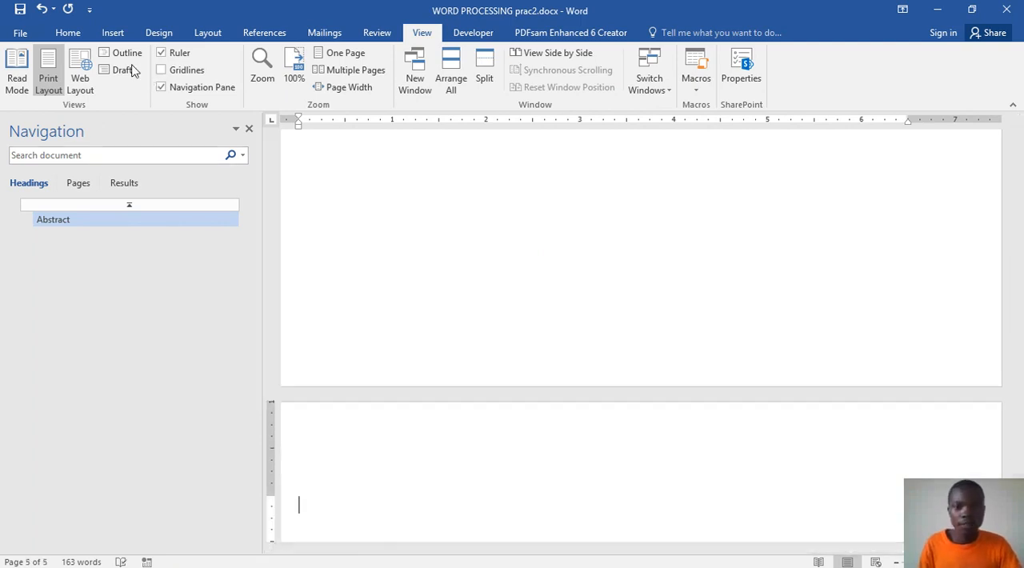
Step: Add the centred heading "Chapter 1" in the Heading 1 style on the new page
click(70, 33)
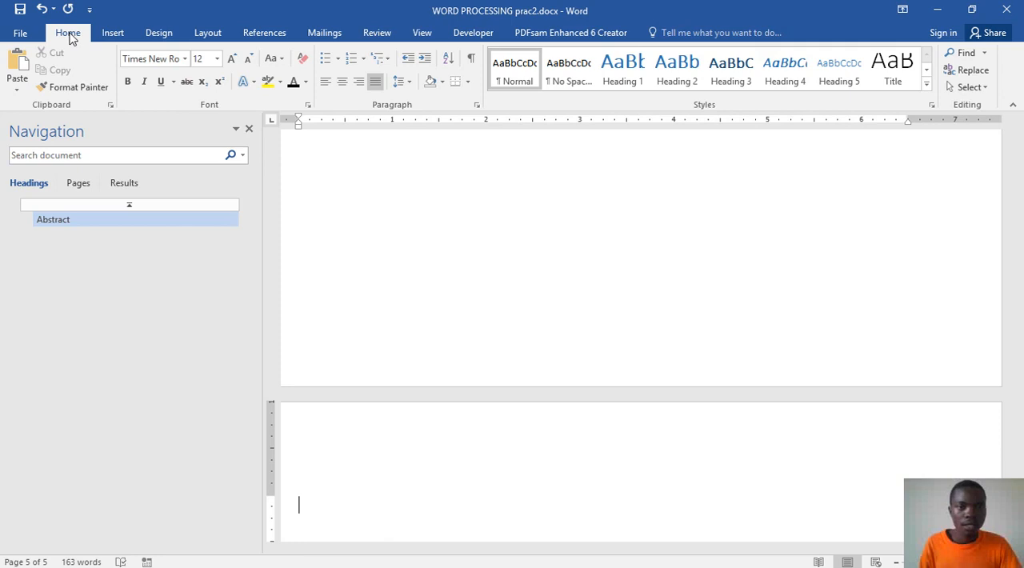
click(618, 77)
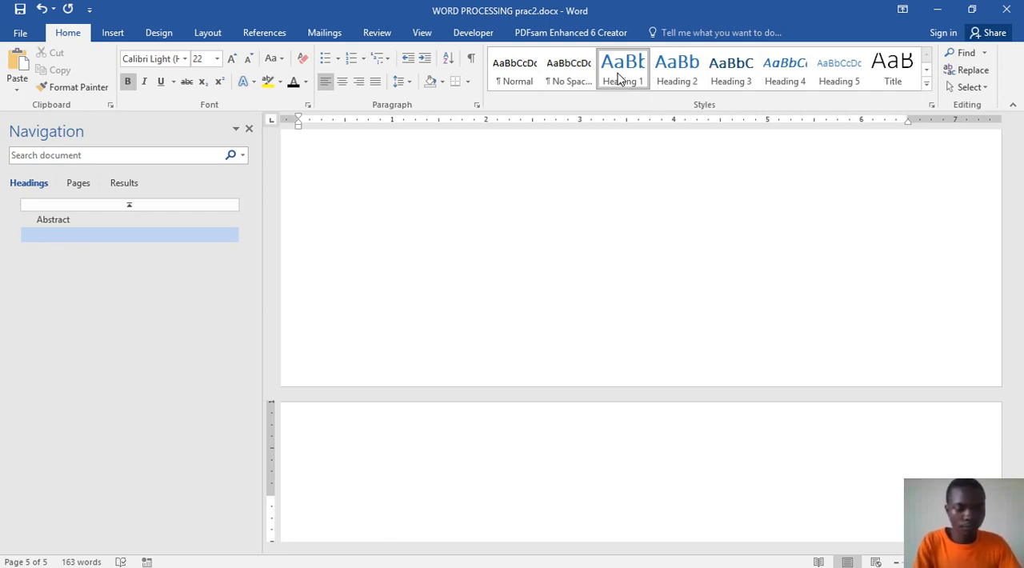
text(Cha)
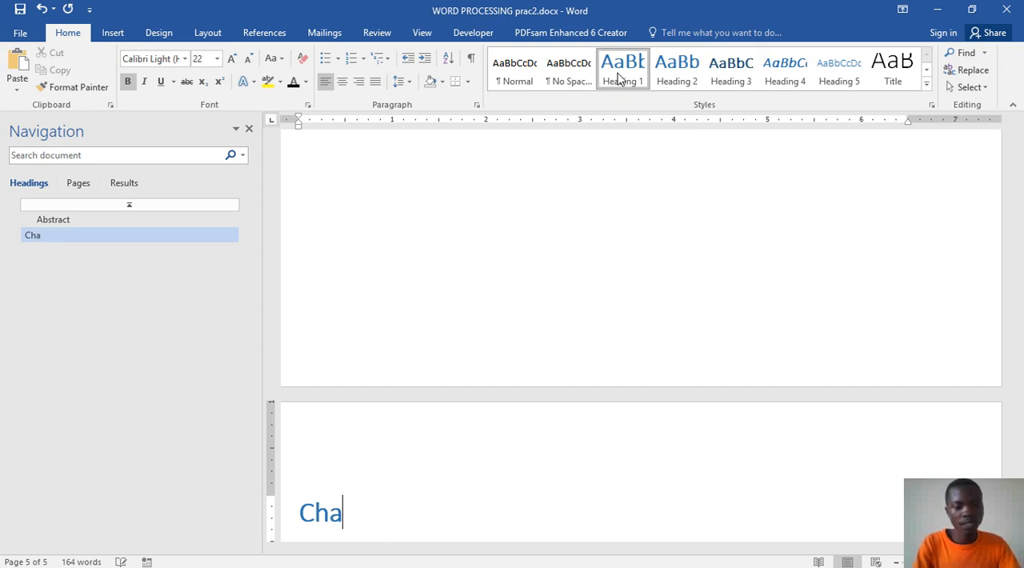
text(pter 1)
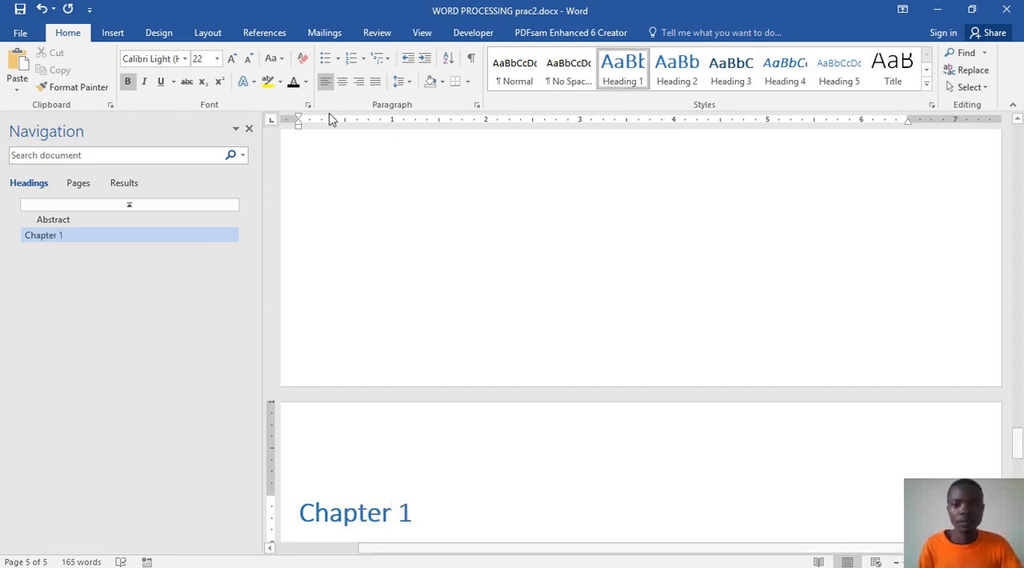
click(343, 82)
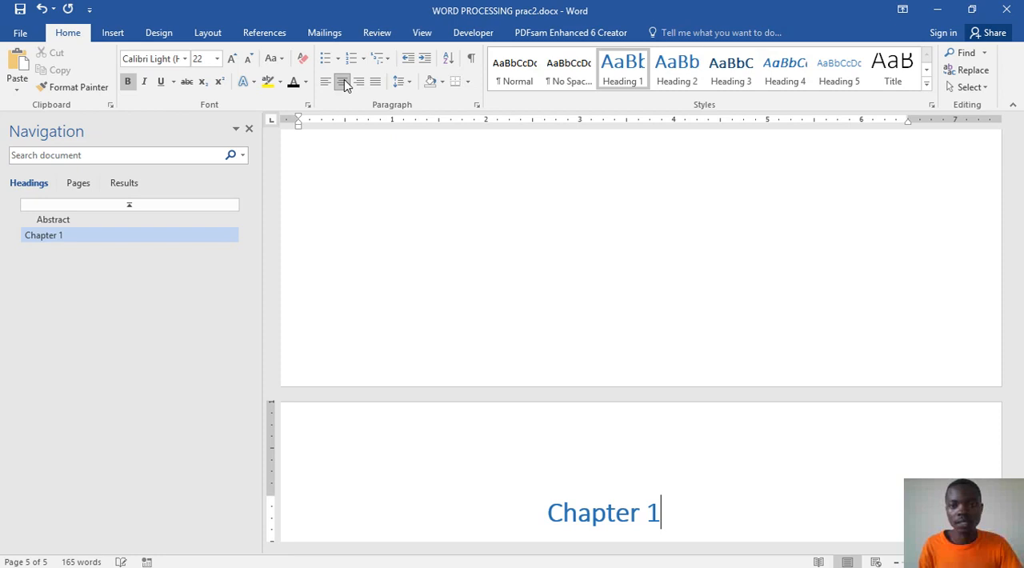
Step: Modify the Heading 1 style with centred alignment and apply it to new documents based on this template
right_click(621, 80)
click(660, 112)
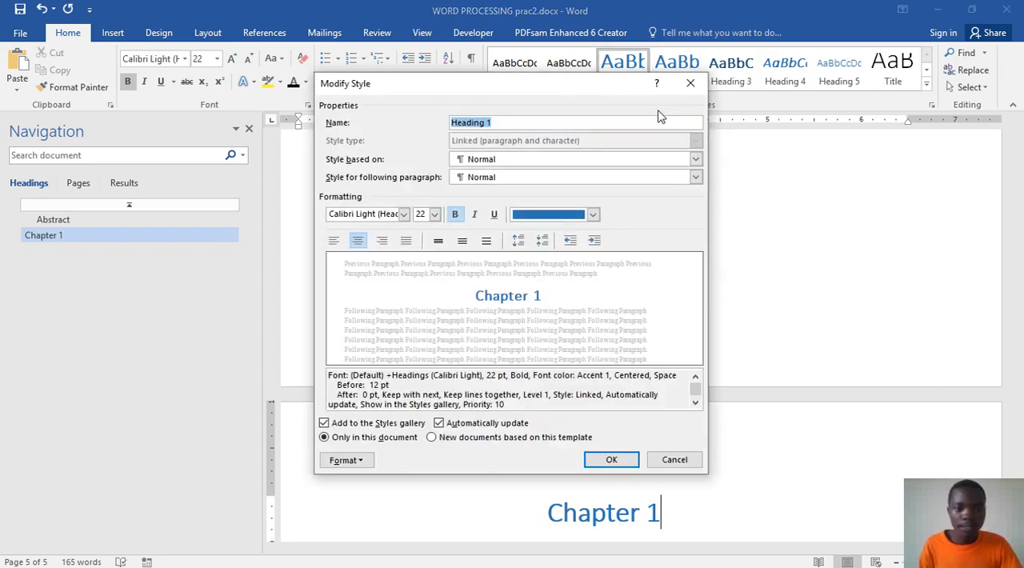
click(357, 244)
click(358, 242)
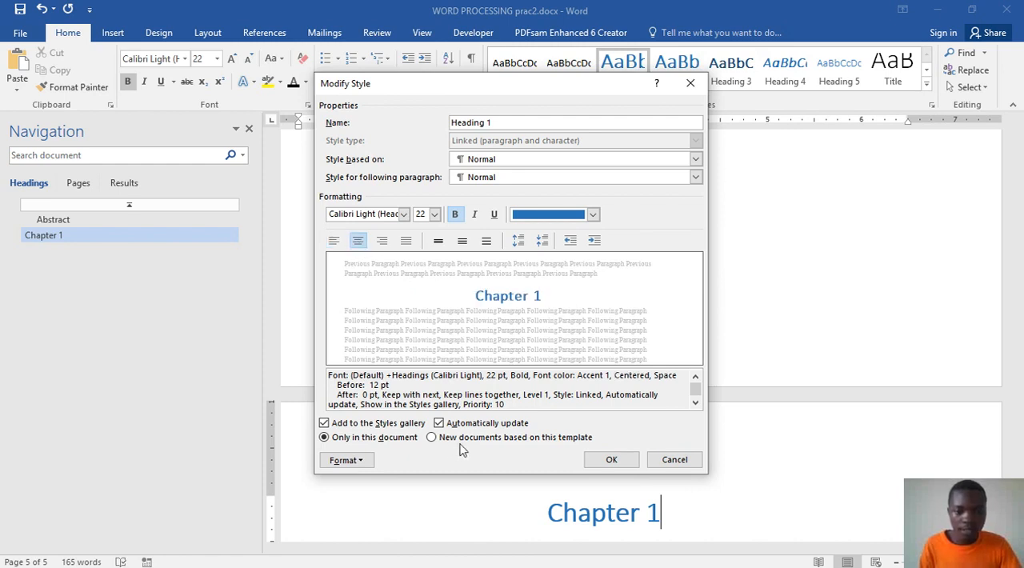
click(435, 438)
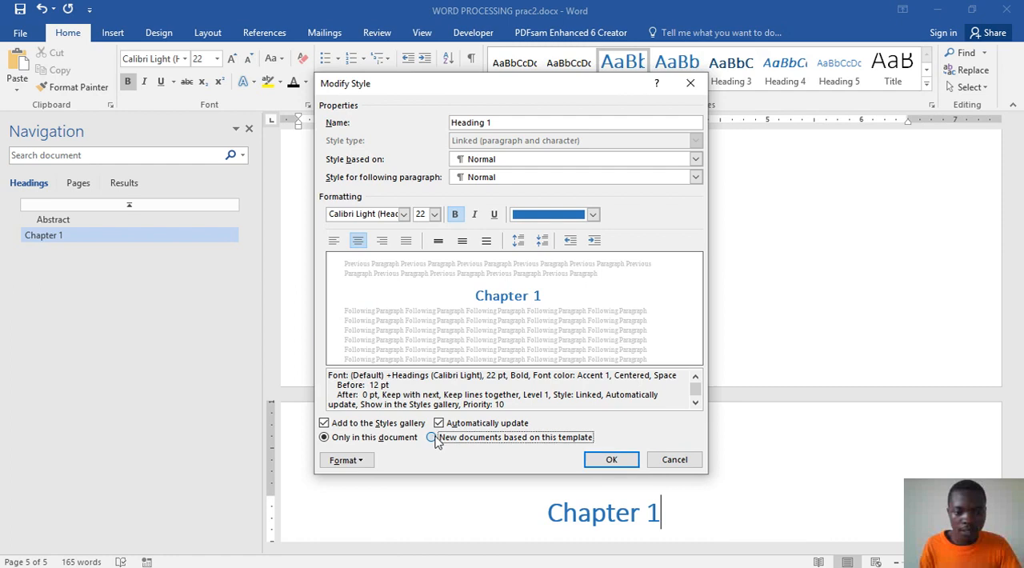
click(612, 461)
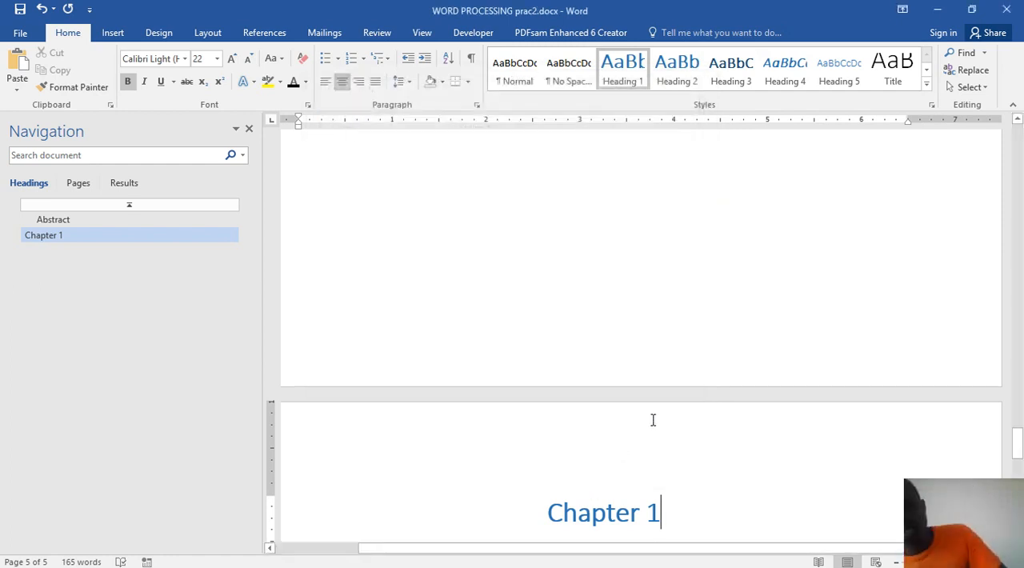
scroll(644, 413, down, 1)
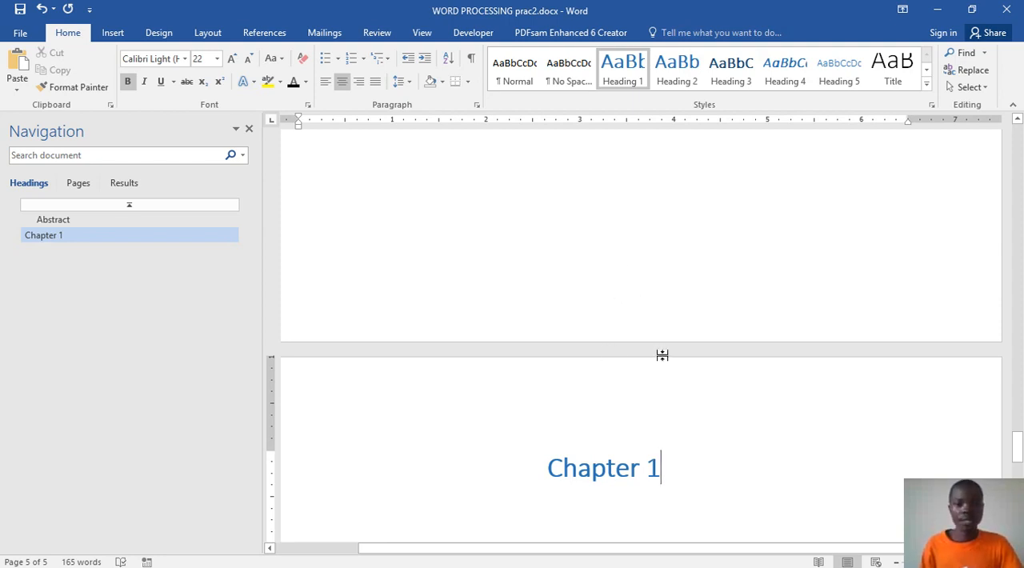
scroll(662, 355, down, 3)
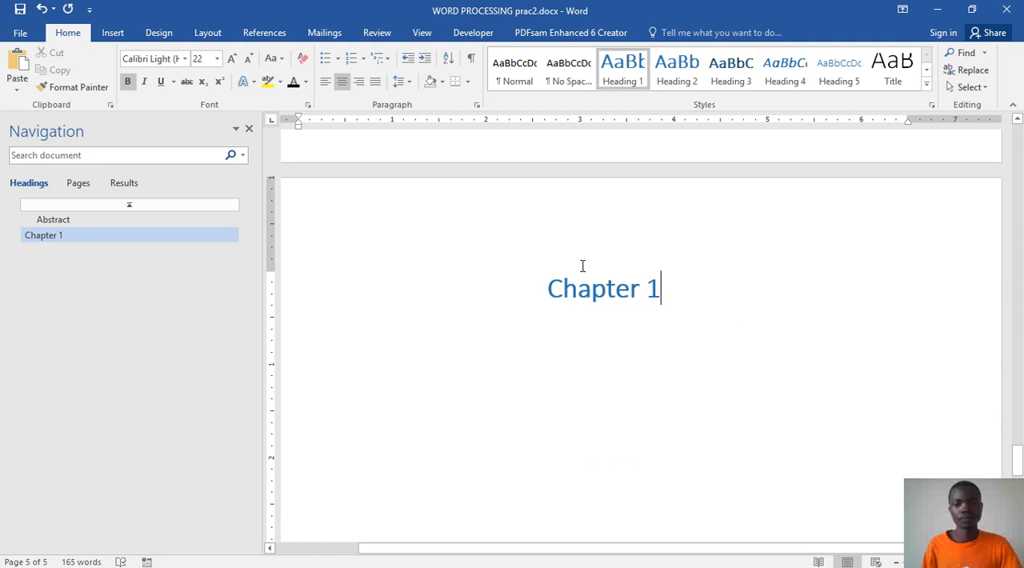
click(576, 288)
triple_click(655, 292)
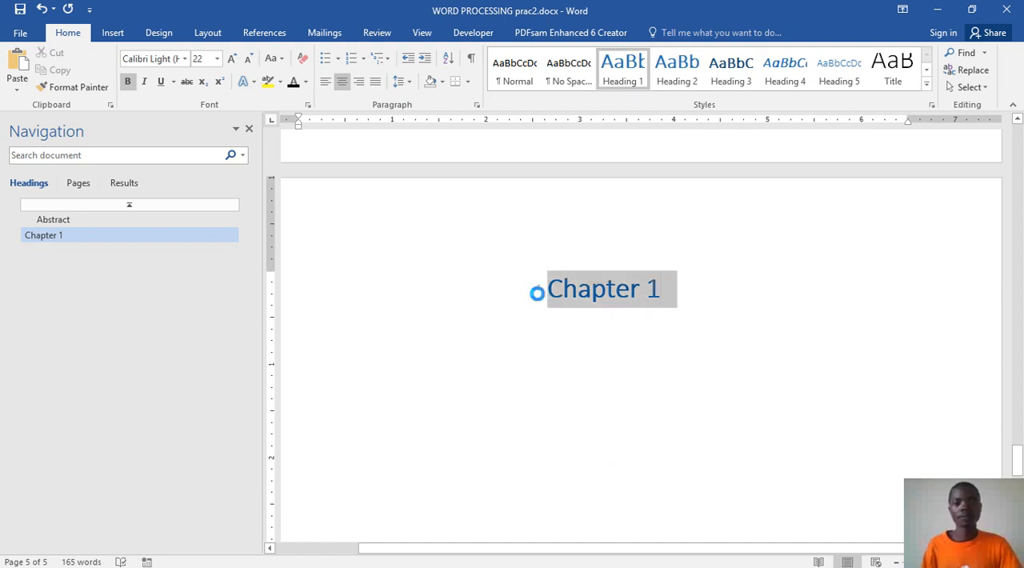
click(685, 313)
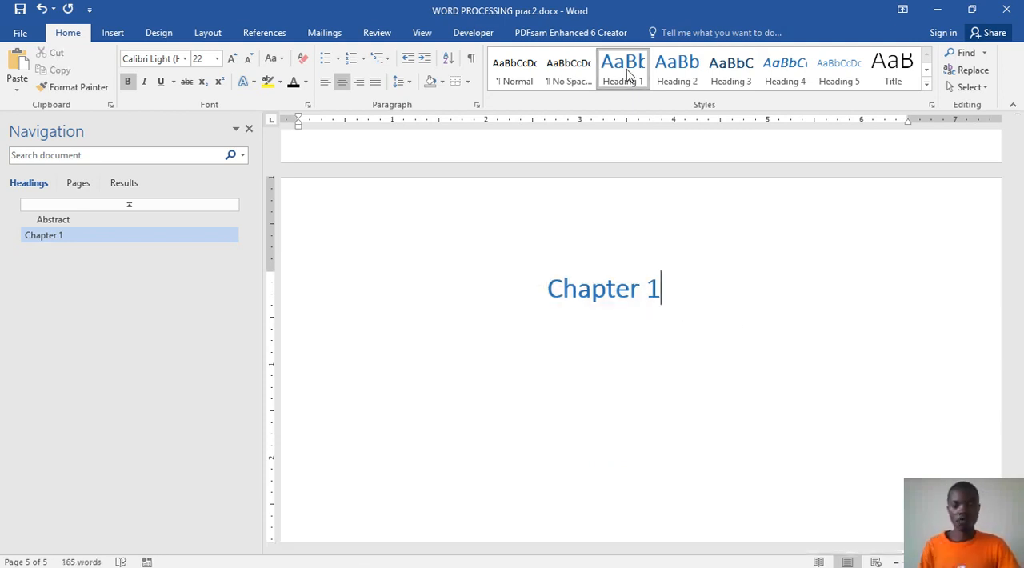
Step: Start a new line below Chapter 1 and check the chapter's subheading in the sample document Word prac.docx
key(Return)
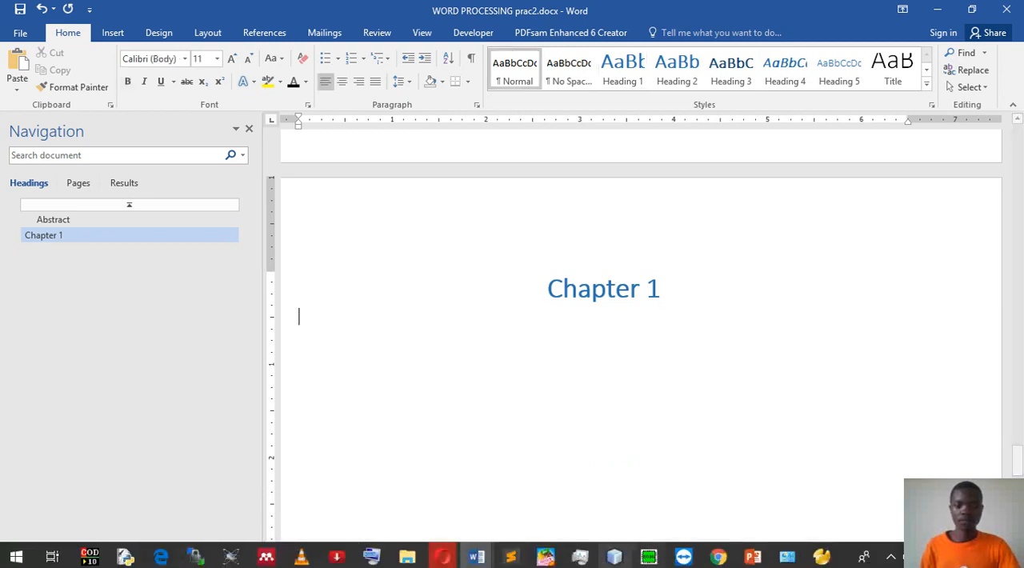
mouse_move(480, 560)
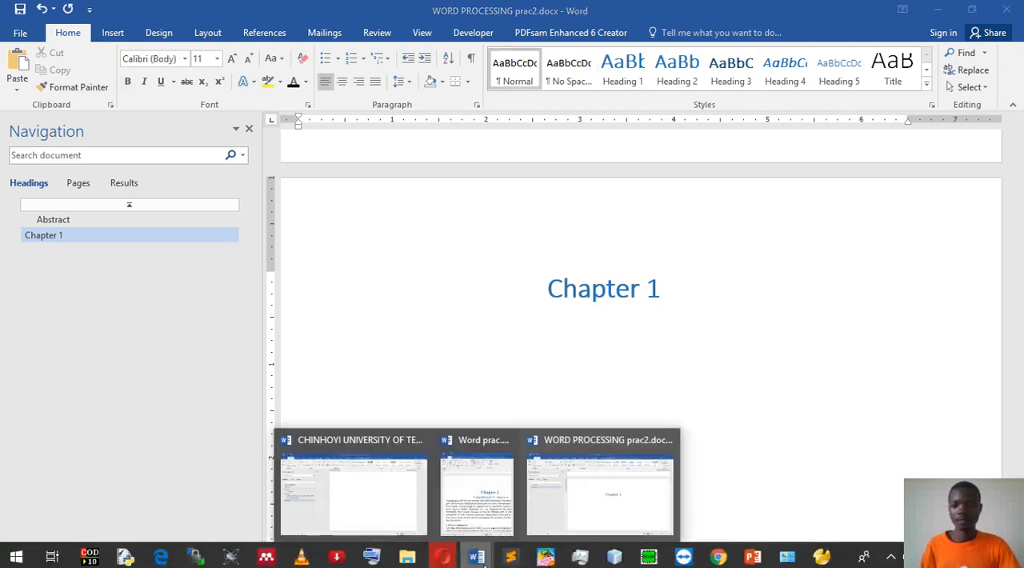
click(470, 504)
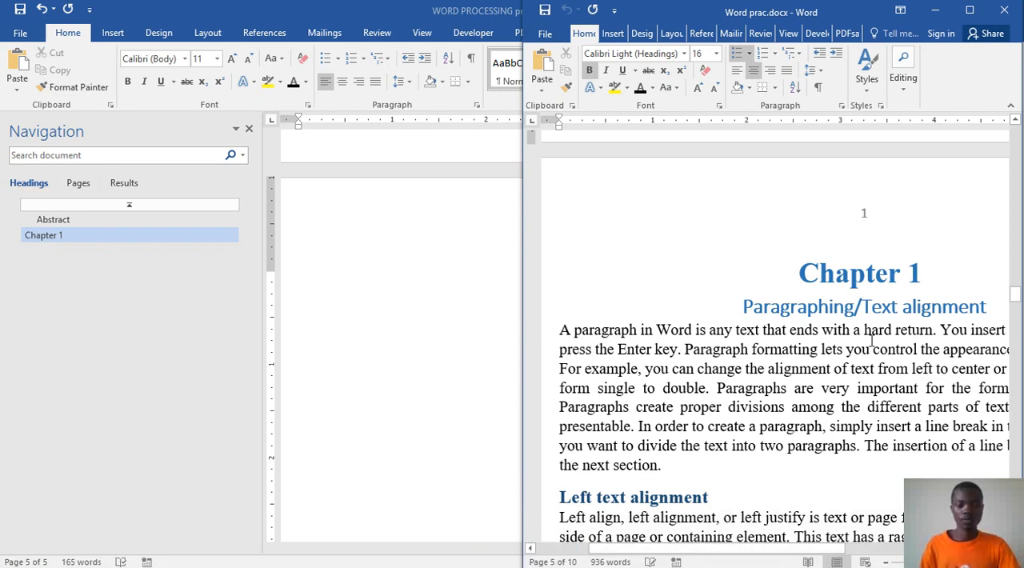
click(461, 254)
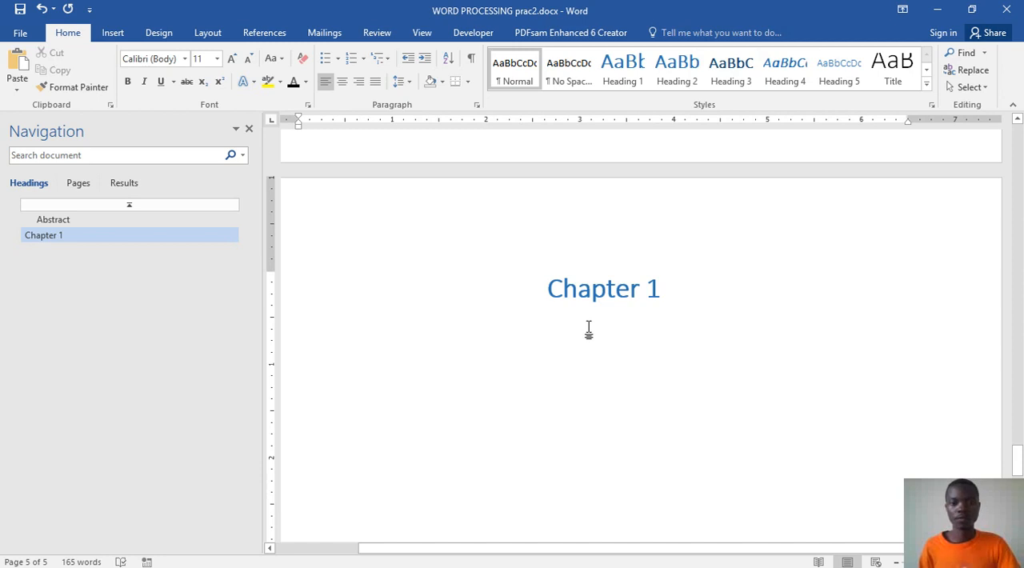
Step: Add the subheading "Paragraphing/text alignment" in the Heading 2 style below Chapter 1
click(686, 84)
text(para)
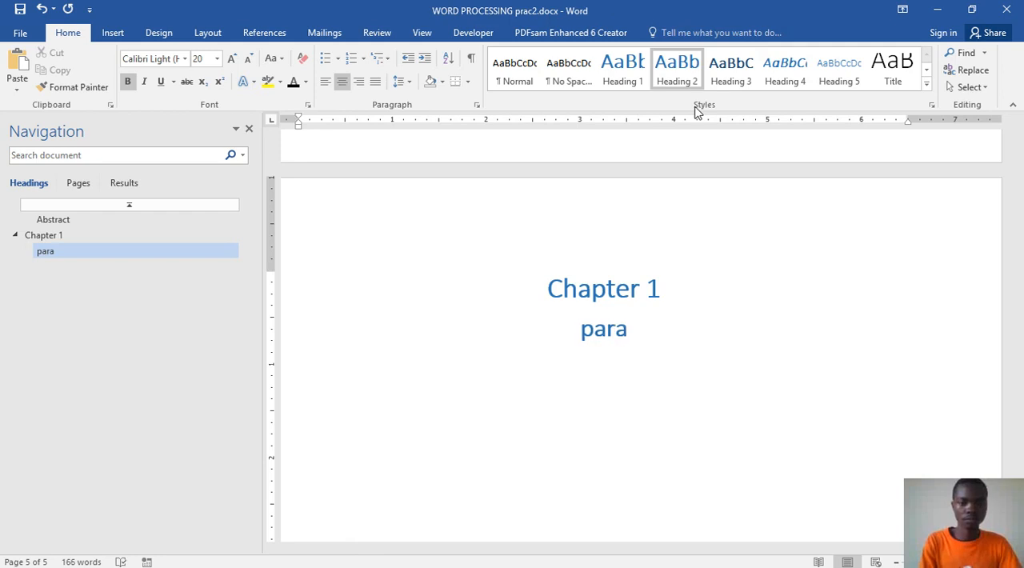
text(grapg)
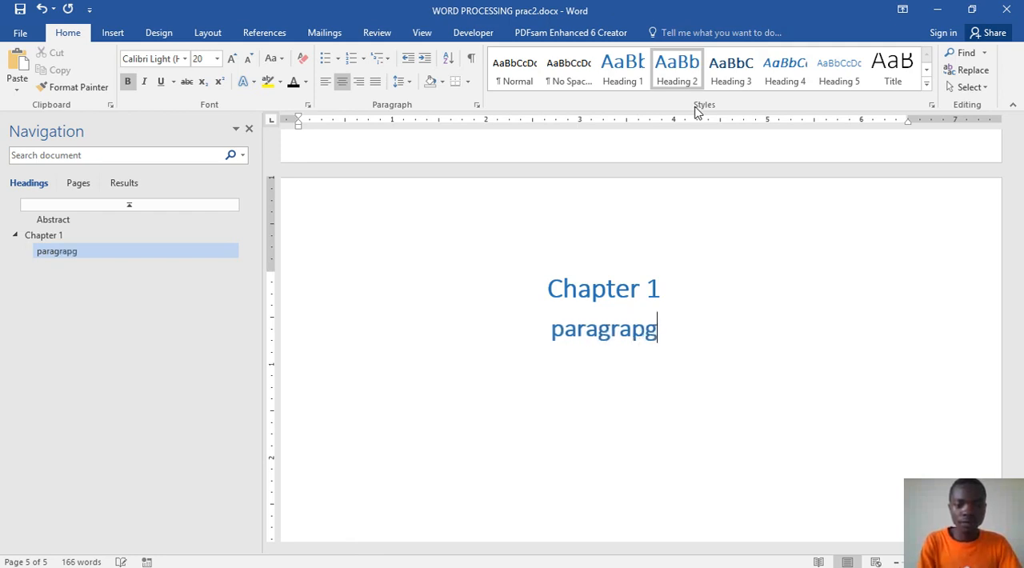
key(BackSpace)
key(BackSpace)
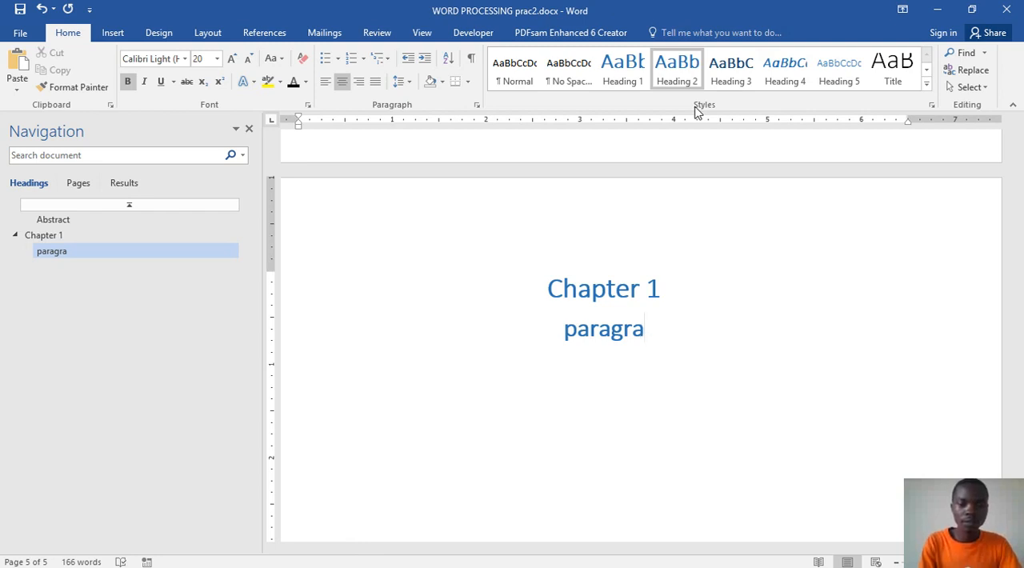
text(p)
text(h)
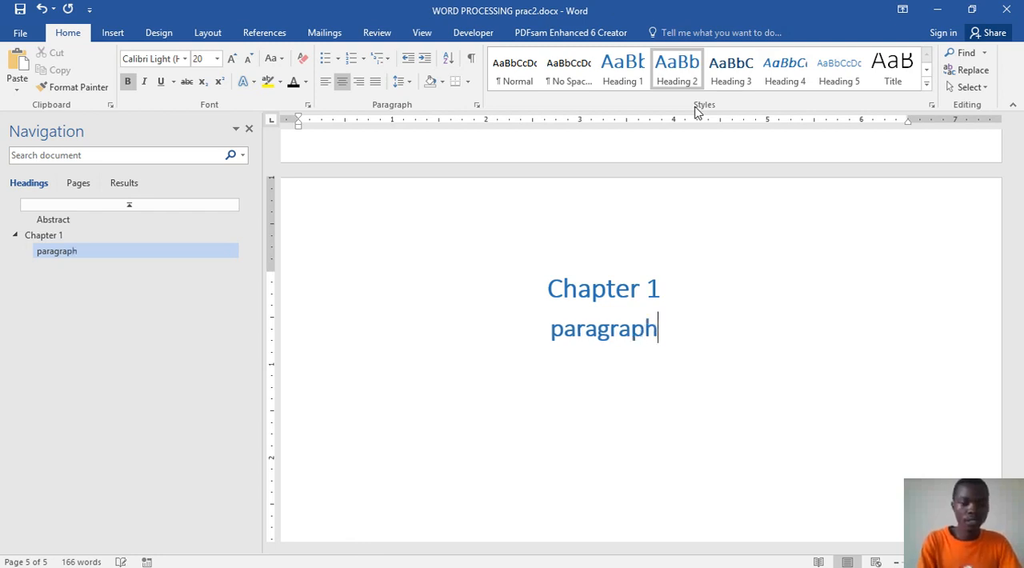
text(ing/)
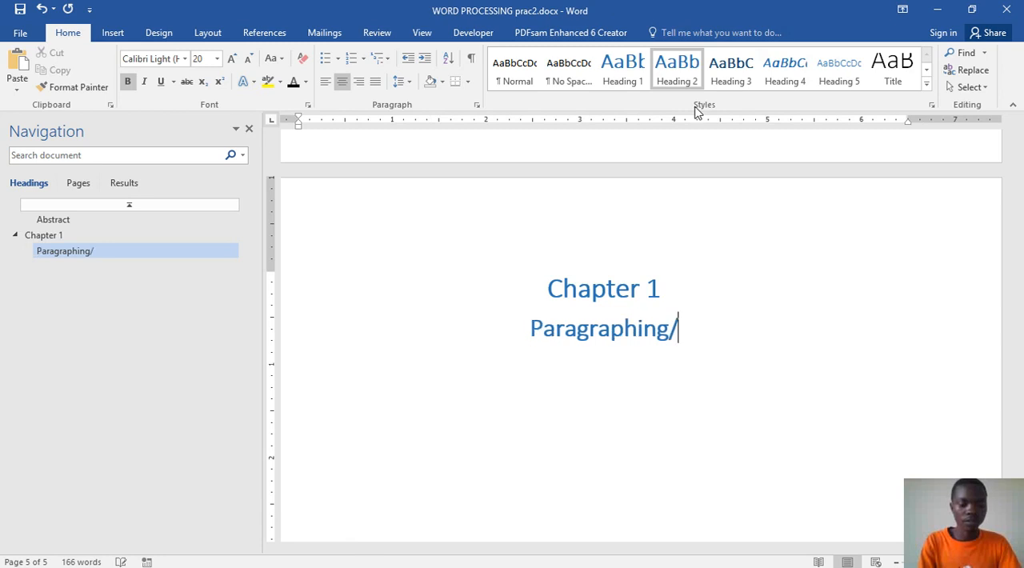
text(text a)
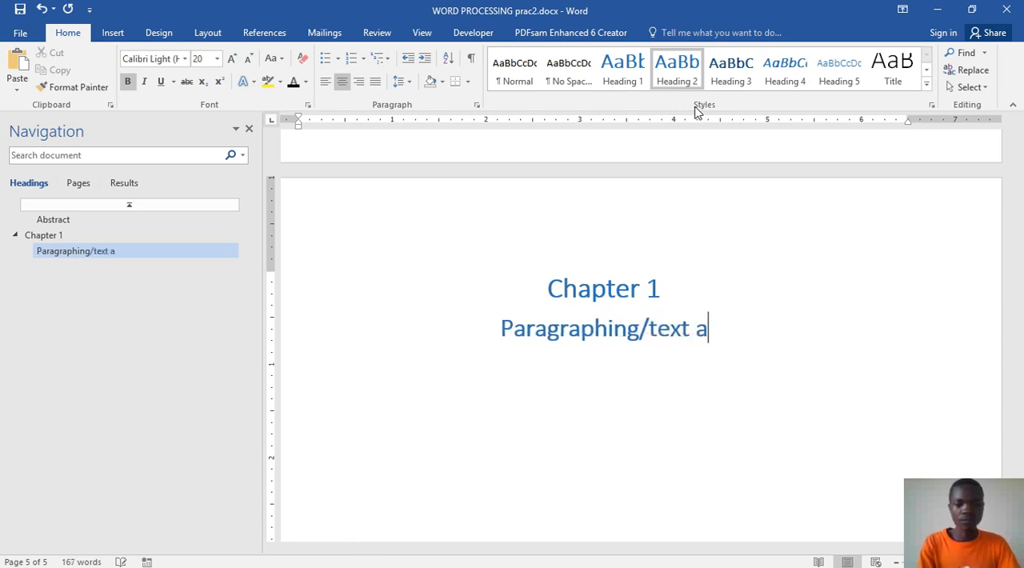
text(lignment)
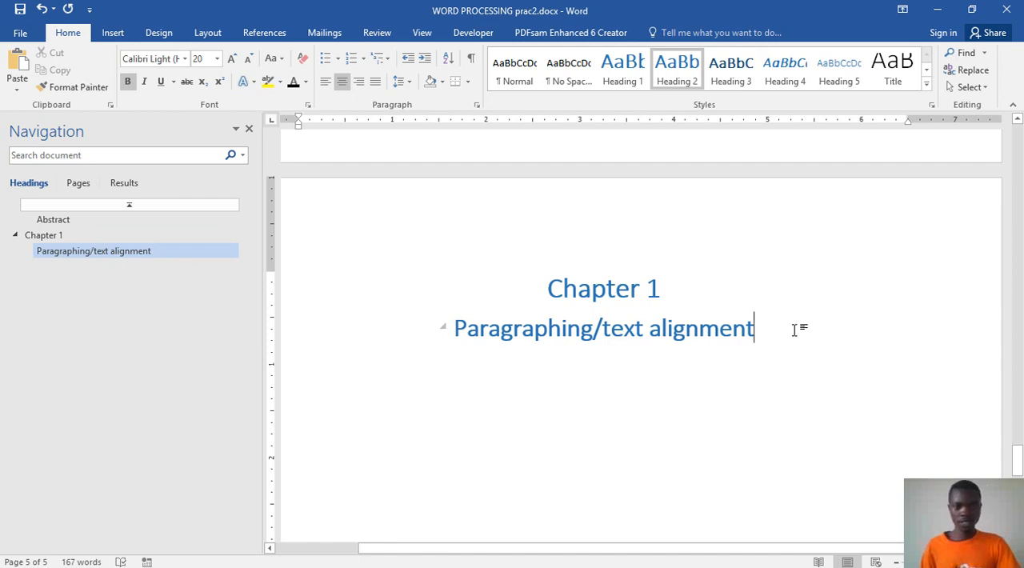
Step: Update the entire table of contents on the Contents page, including its headings and page numbers
click(56, 222)
scroll(447, 276, up, 5)
scroll(447, 276, up, 10)
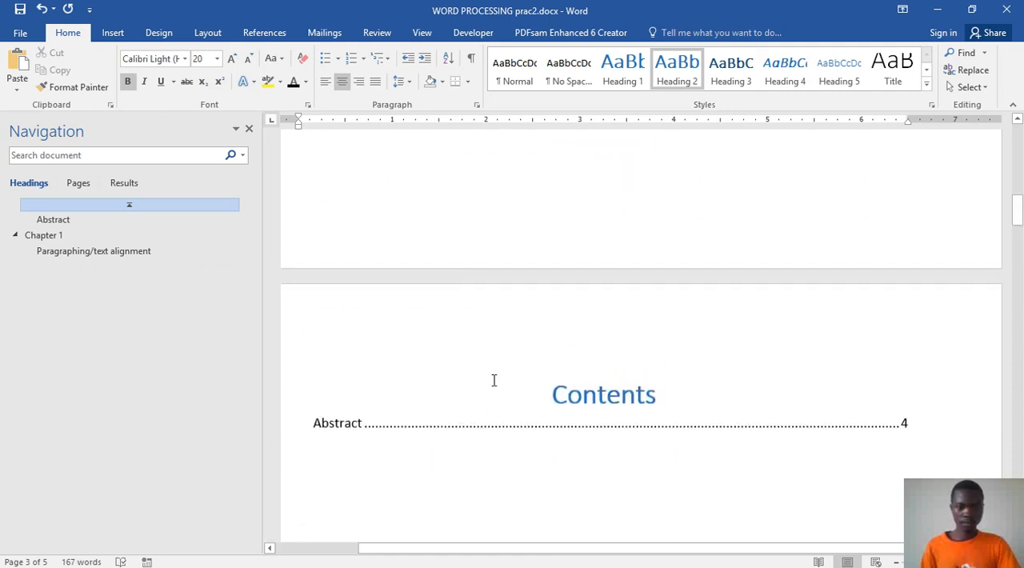
click(499, 405)
click(354, 368)
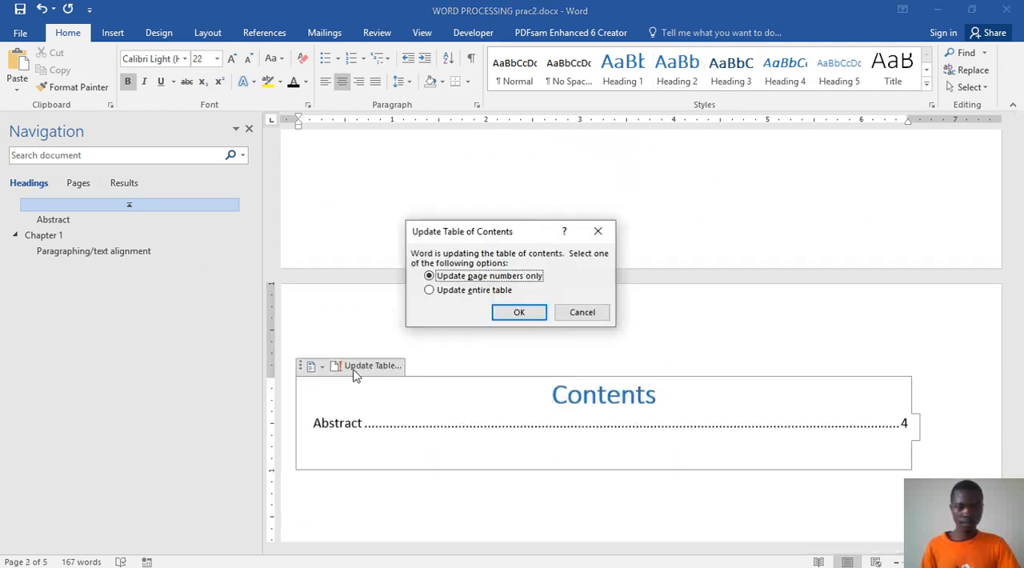
click(460, 291)
click(520, 313)
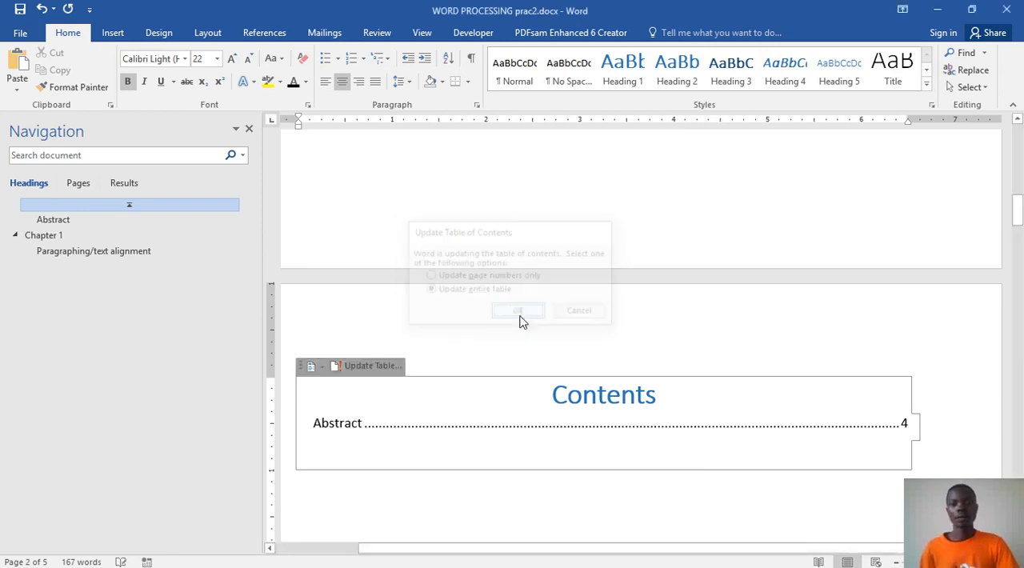
scroll(494, 414, down, 3)
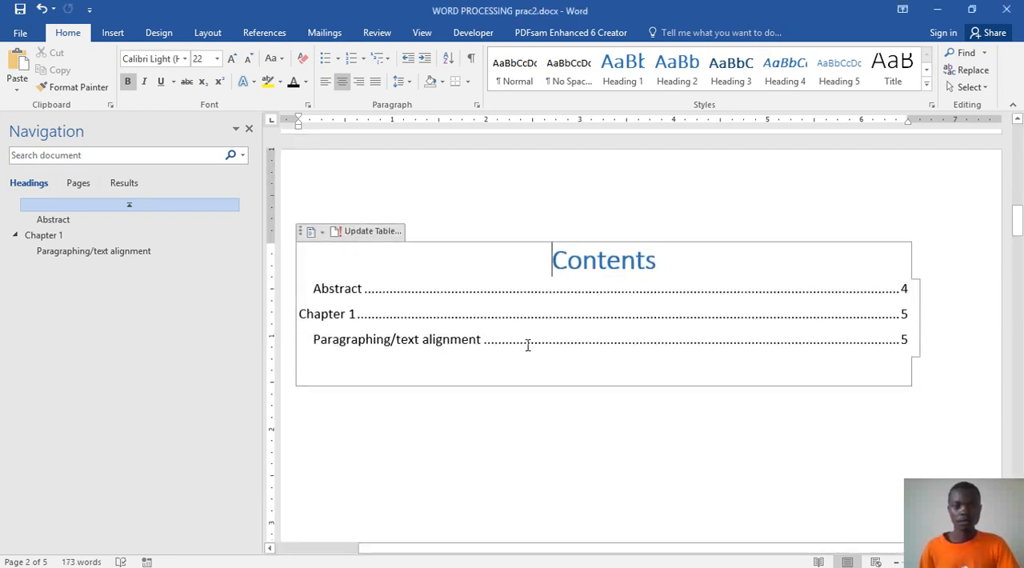
Step: Apply the Heading 2 style to the Contents title and save the document
drag(657, 262, 541, 266)
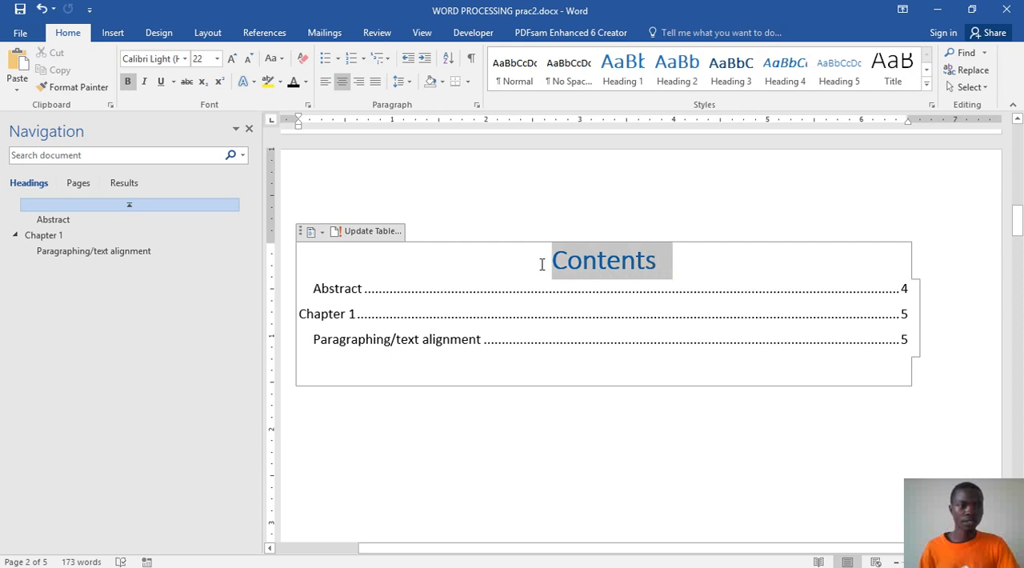
click(688, 75)
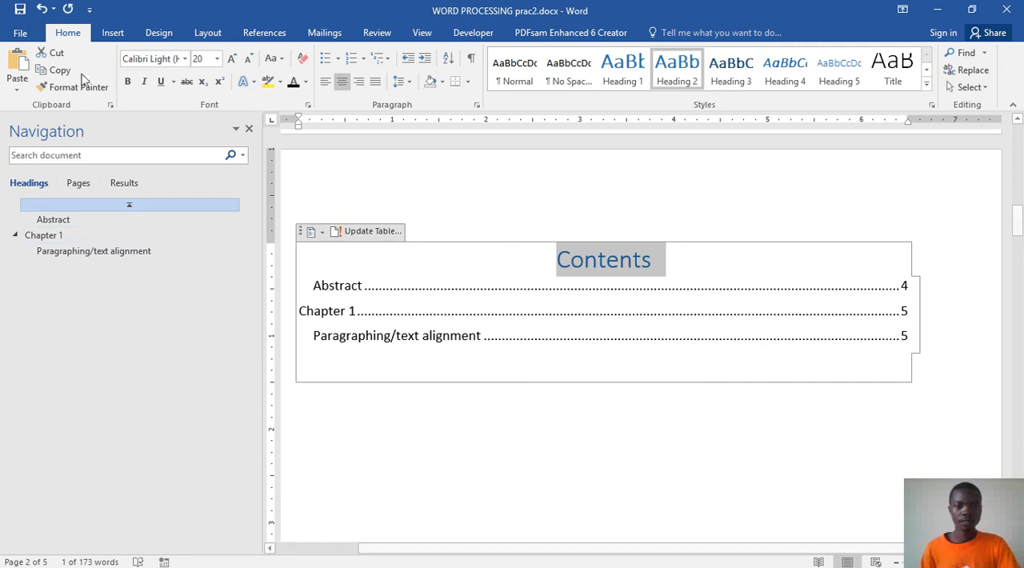
click(20, 9)
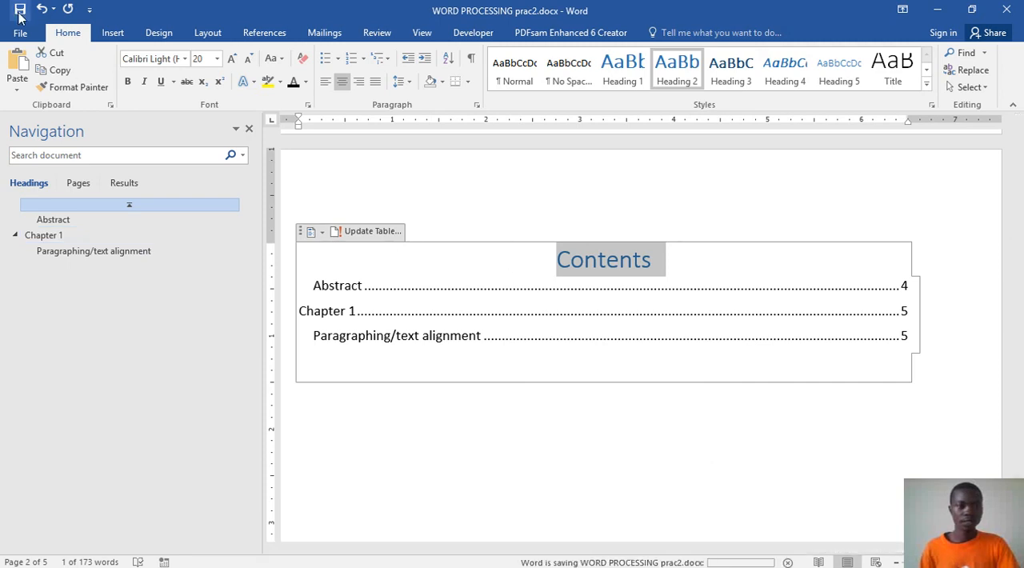
click(558, 321)
click(640, 417)
Step: Return to the Paragraphing/text alignment heading and start a new body line below it
click(86, 256)
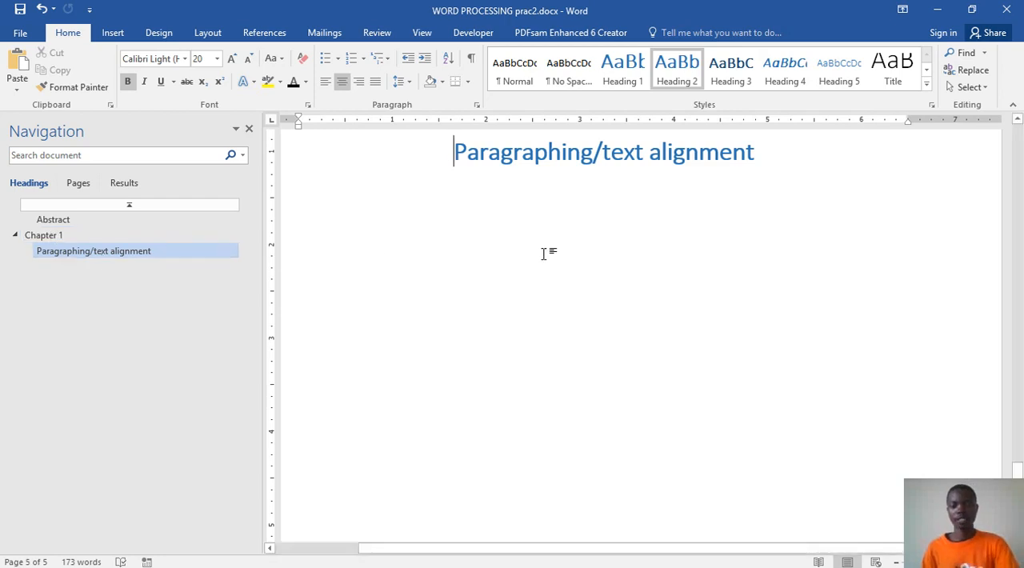
scroll(595, 252, up, 1)
click(577, 288)
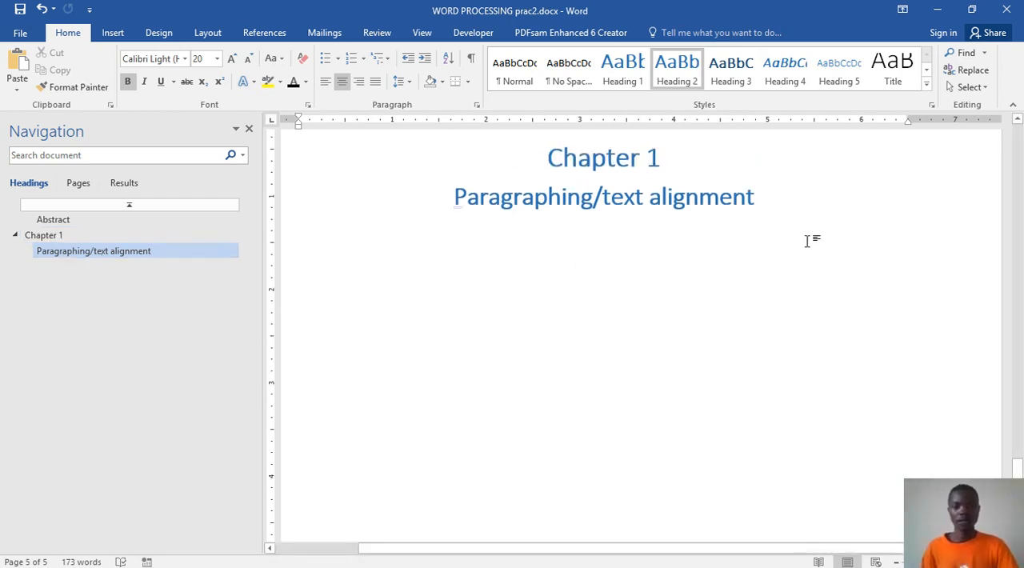
key(Return)
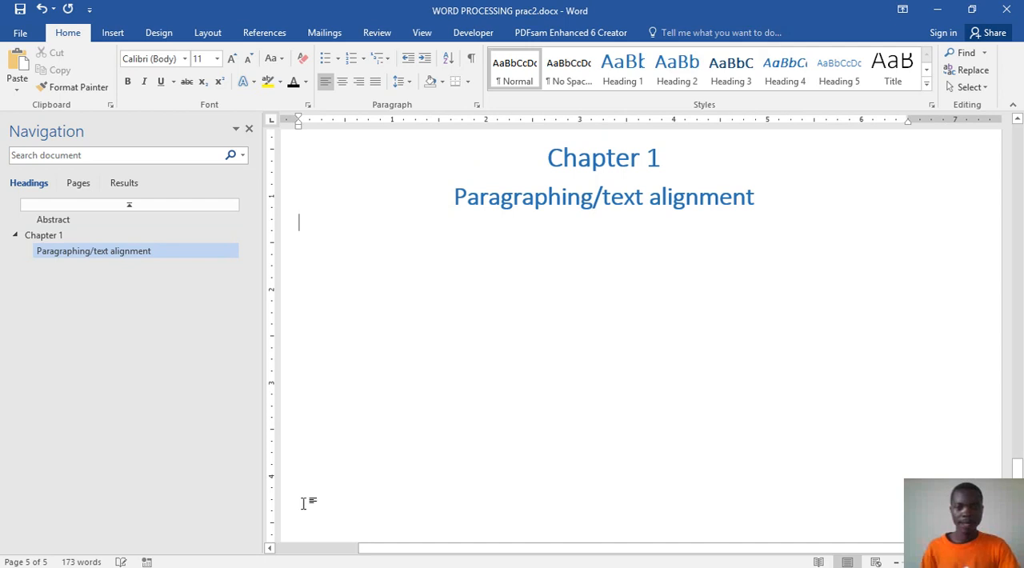
Step: Copy the full paragraph below the Paragraphing/Text alignment heading in the sample document Word prac.docx
mouse_move(552, 562)
mouse_move(477, 556)
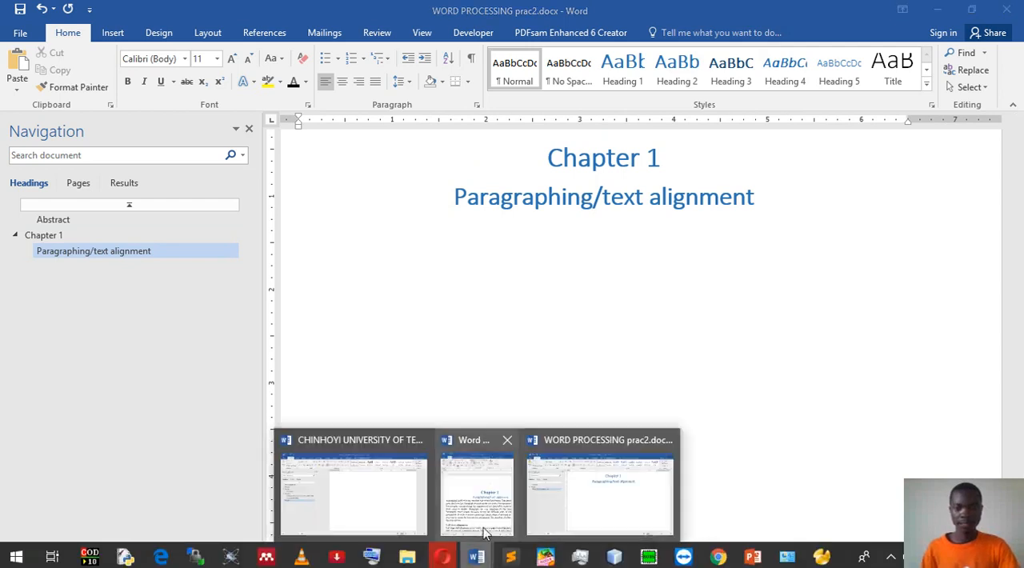
click(482, 496)
scroll(619, 366, down, 1)
drag(558, 284, 666, 423)
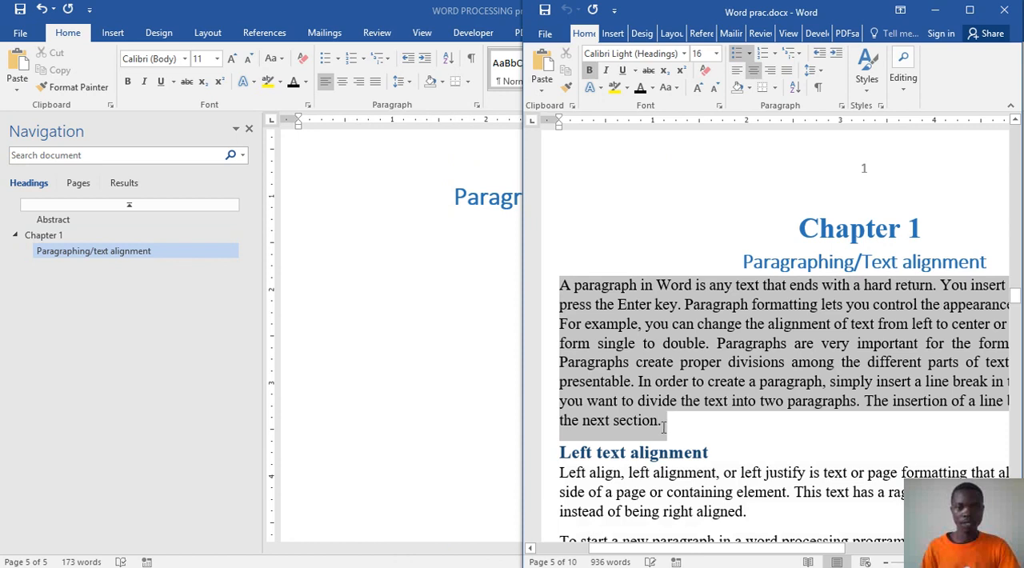
right_click(645, 369)
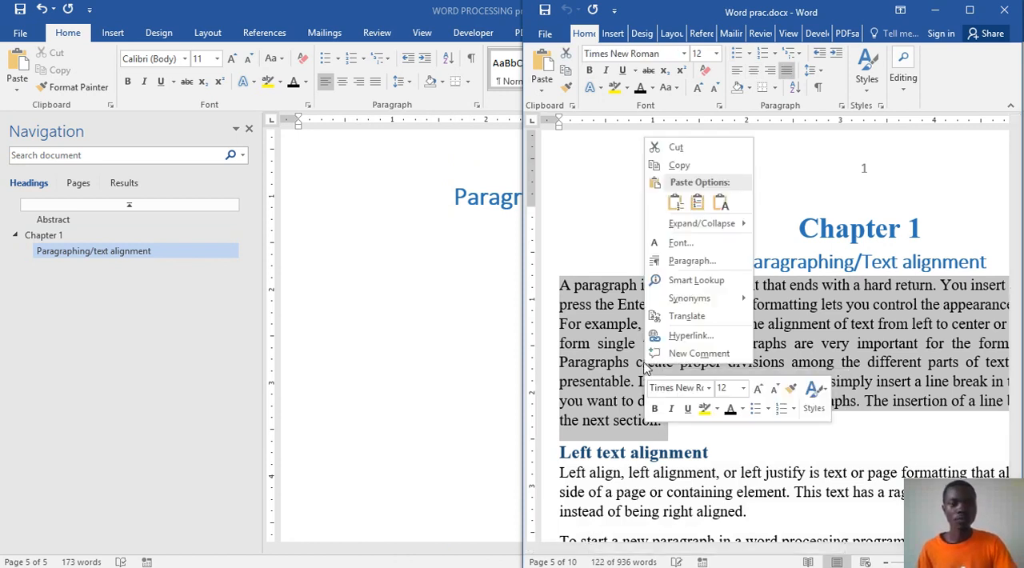
click(682, 168)
Step: Paste the copied paragraph below Paragraphing/text alignment in WORD PROCESSING prac2.docx and save the document
click(382, 297)
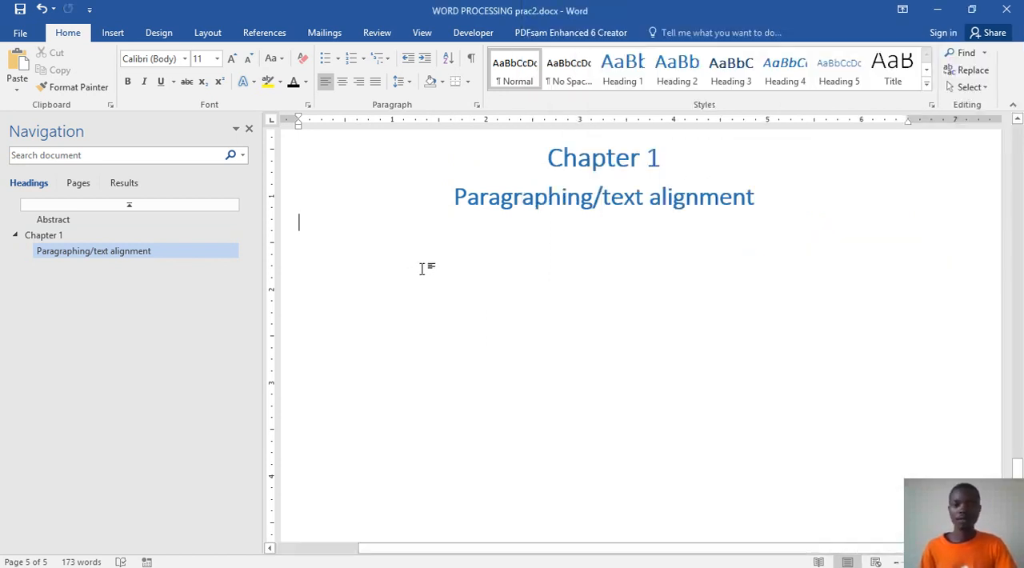
key(ctrl+v)
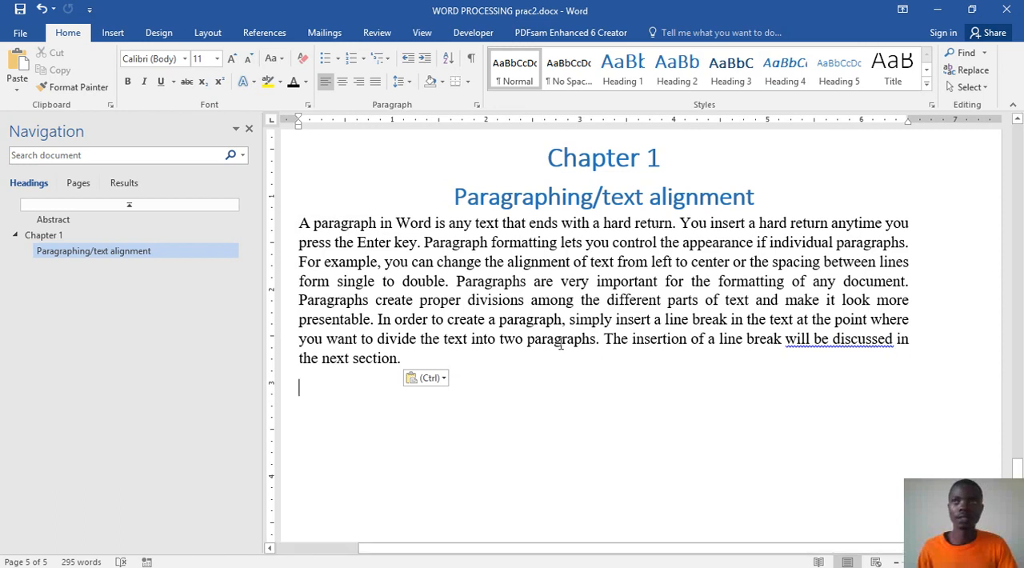
click(20, 10)
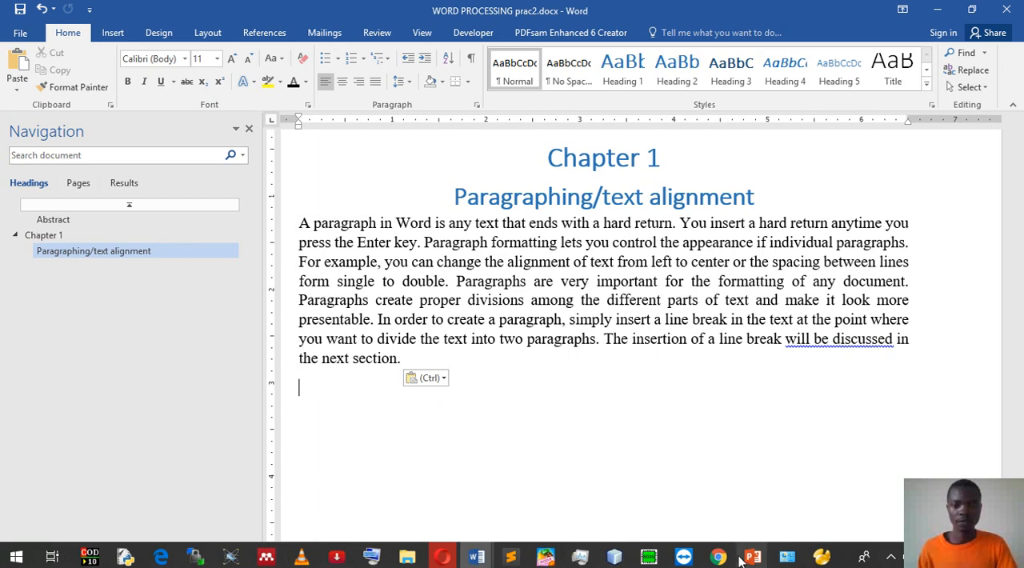
Step: Check which heading style the "Left text alignment" subheading uses in Word prac.docx
click(484, 560)
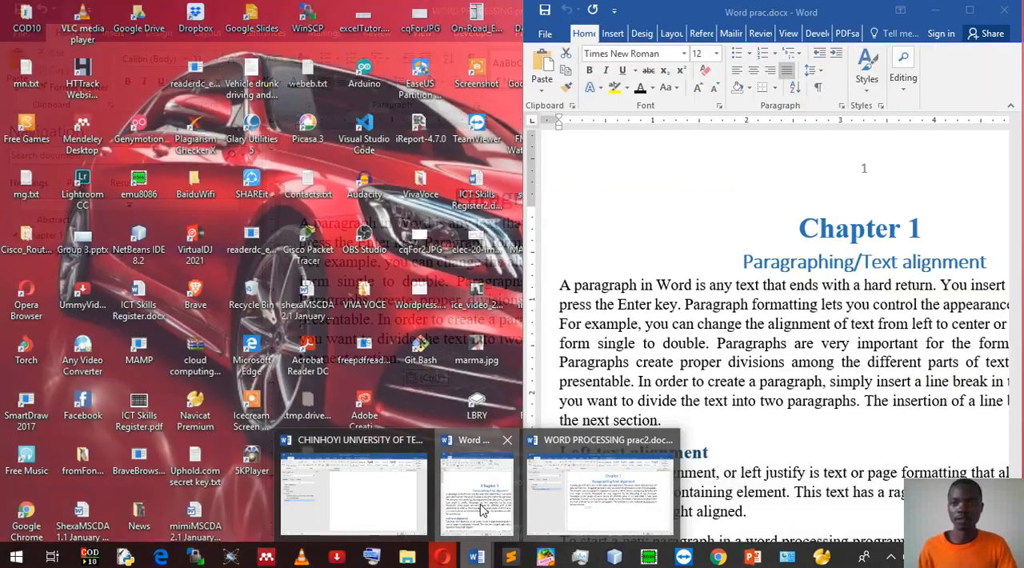
click(472, 490)
scroll(704, 408, down, 3)
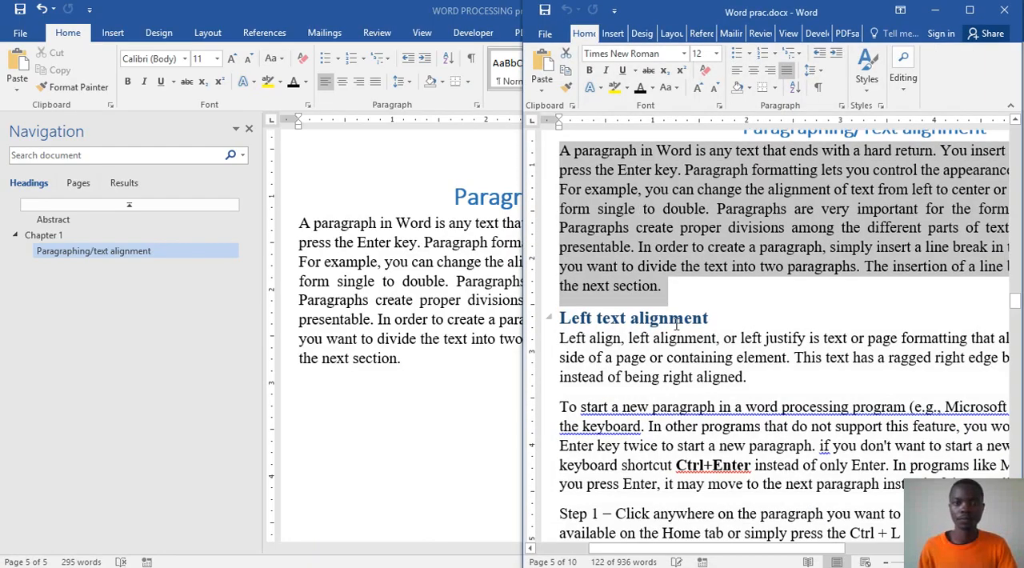
click(676, 322)
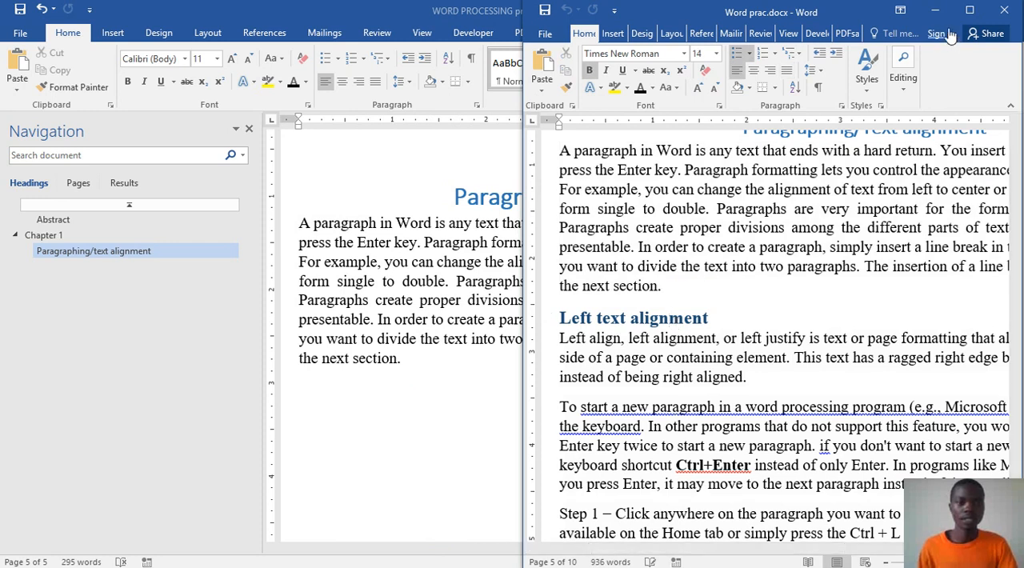
click(969, 10)
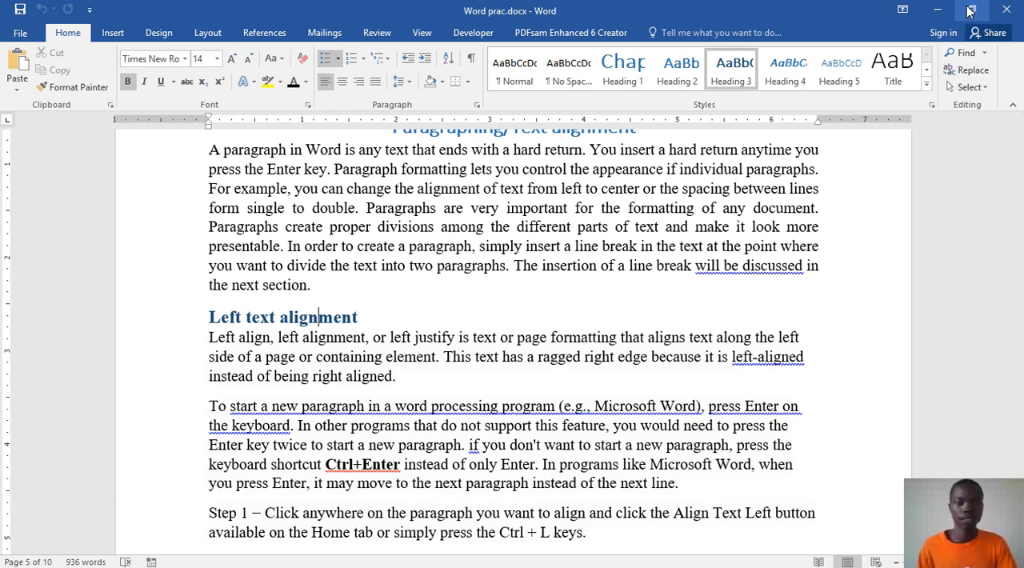
click(970, 10)
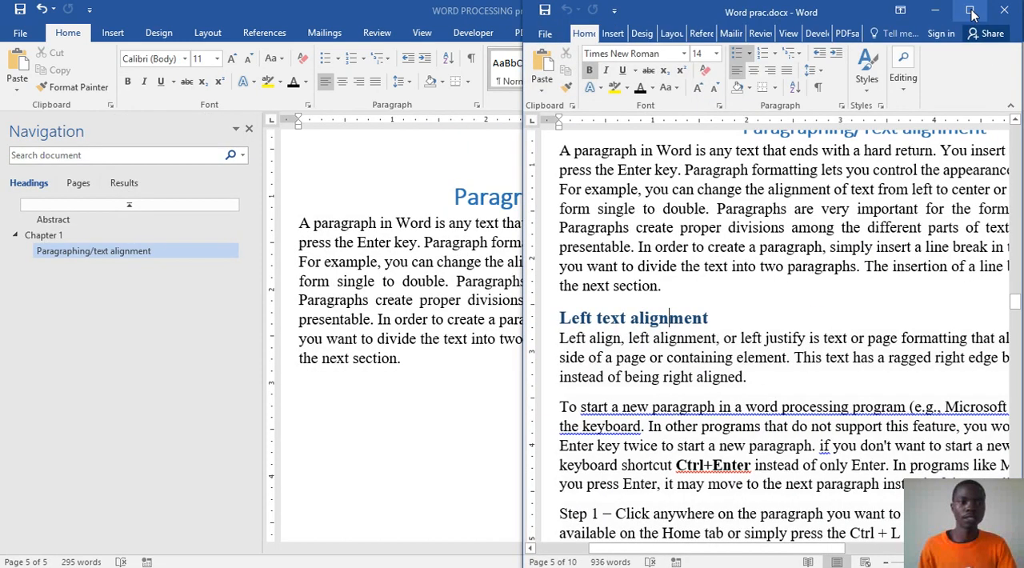
Step: In WORD PROCESSING prac2.docx, add the subheading "Left alignment" in the Heading 3 style after the paragraph and start a new line below it
click(454, 255)
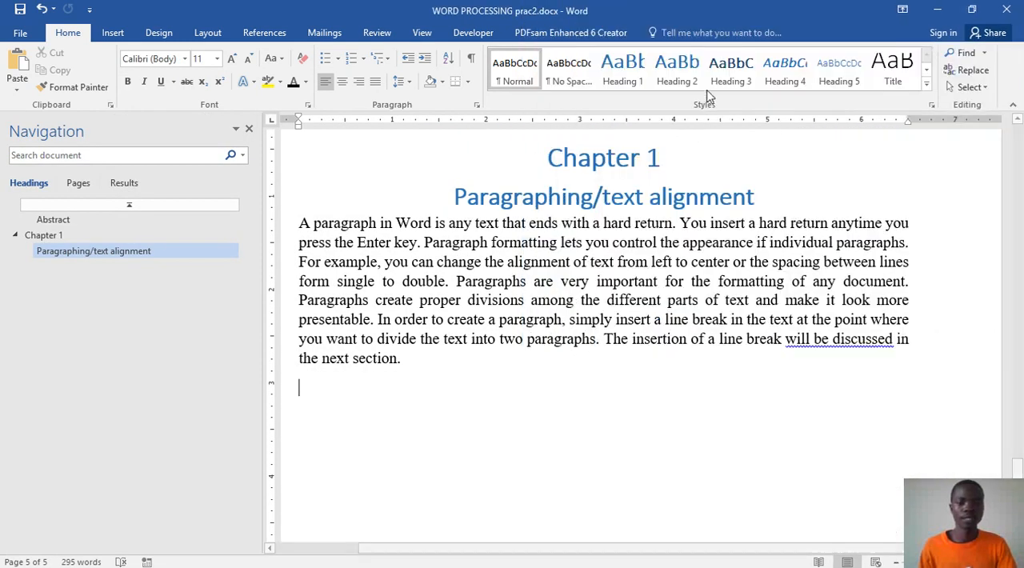
click(730, 73)
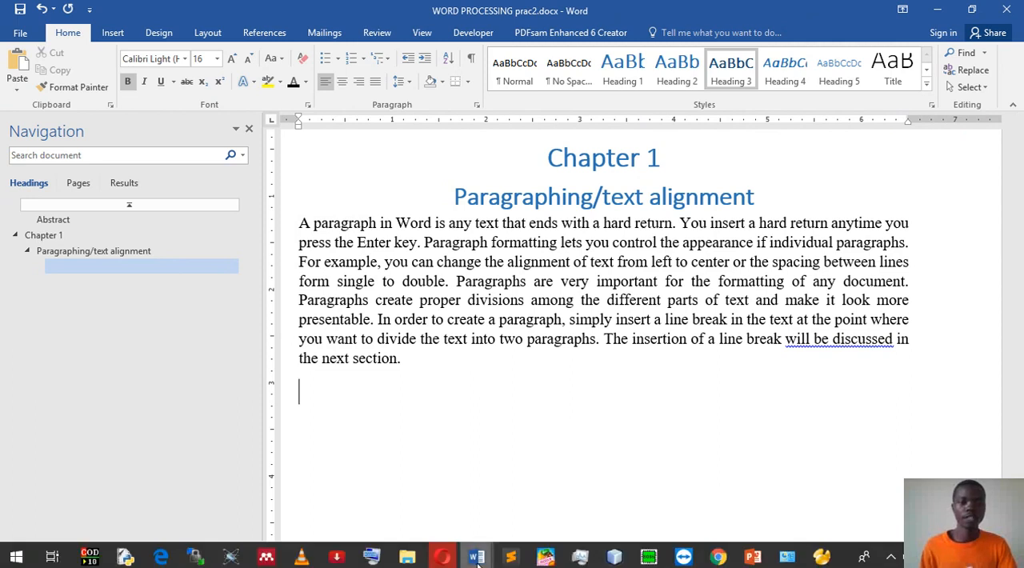
click(477, 560)
mouse_move(514, 505)
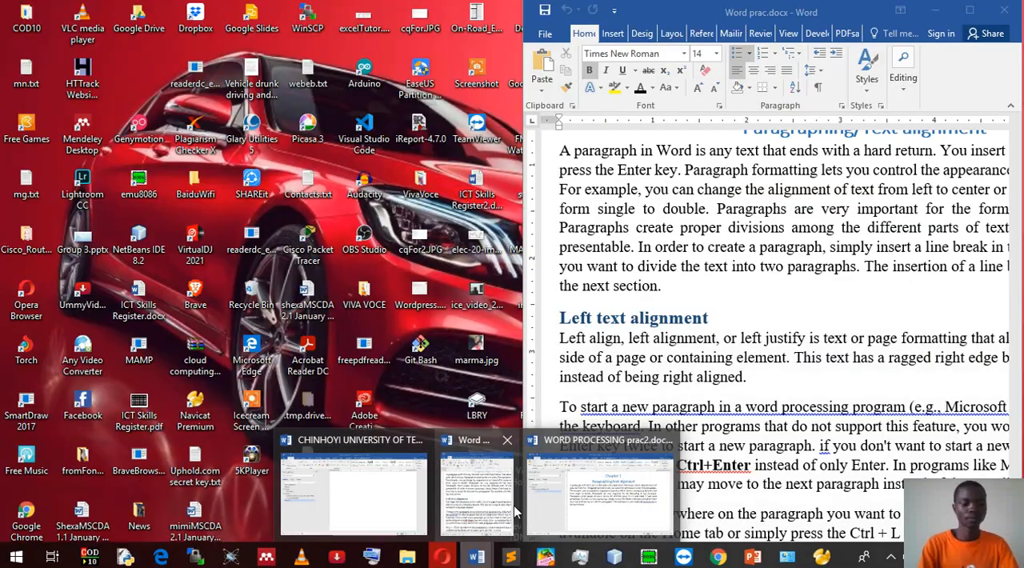
click(600, 492)
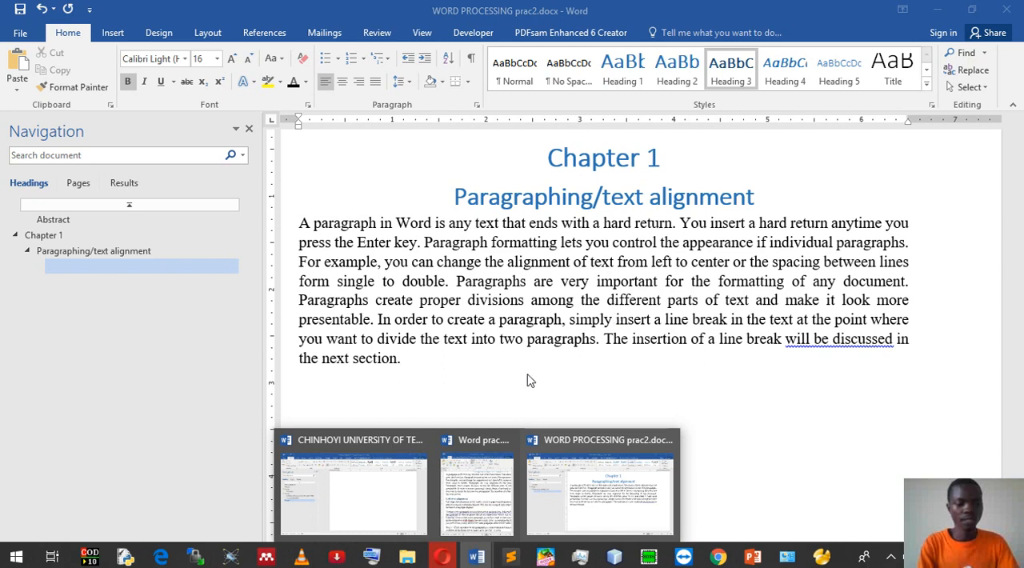
text(left alignmen)
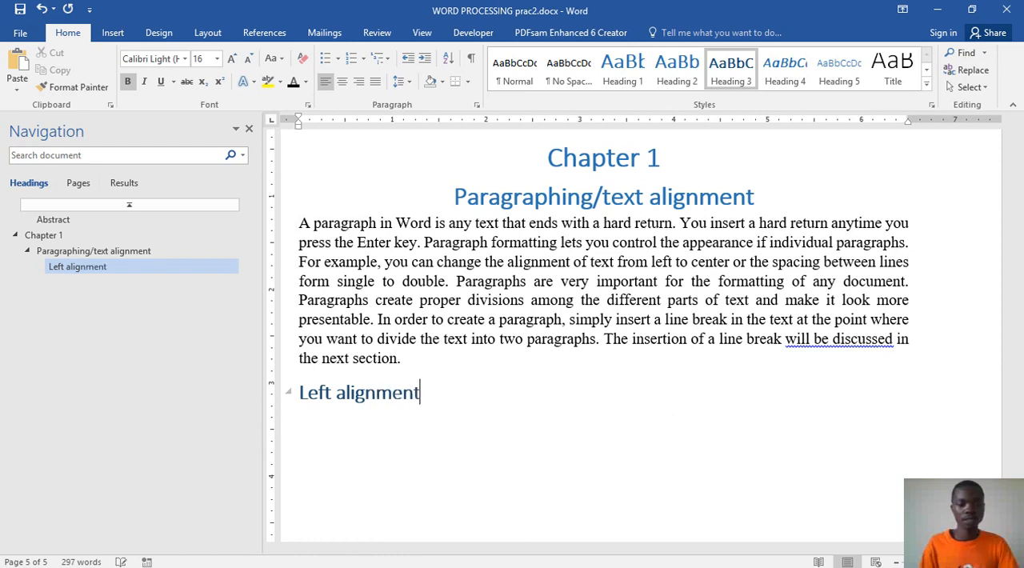
text(t)
key(Return)
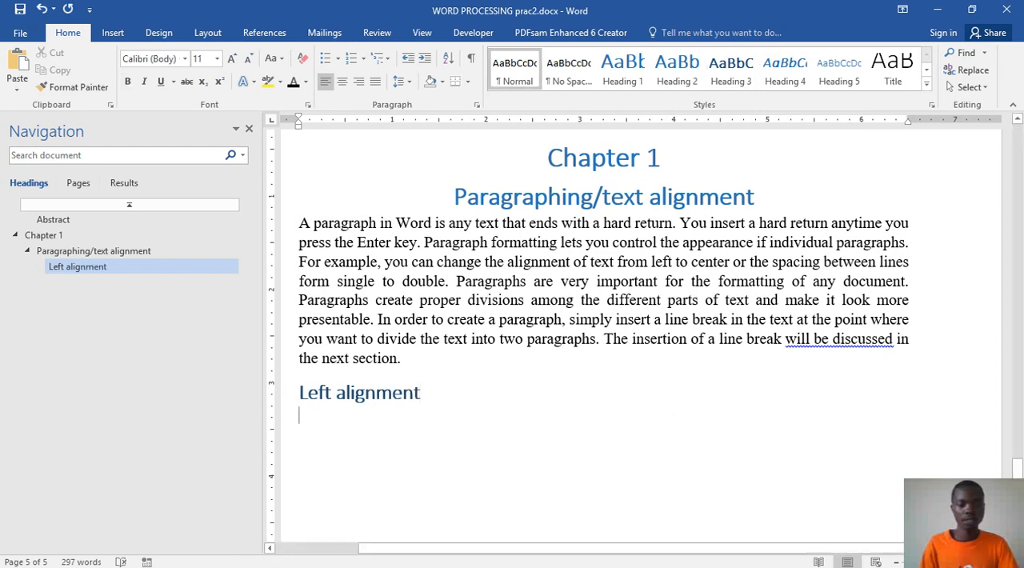
Step: Copy all the text below the "Left text alignment" heading, through the Step 1 paragraph, in Word prac.docx
mouse_move(478, 560)
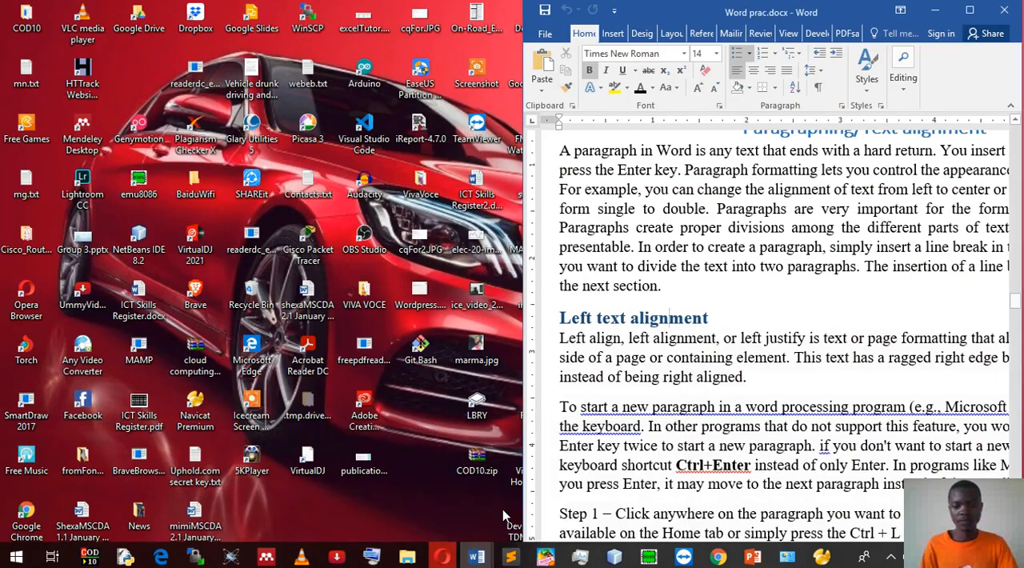
click(480, 500)
drag(560, 337, 944, 458)
scroll(768, 336, down, 2)
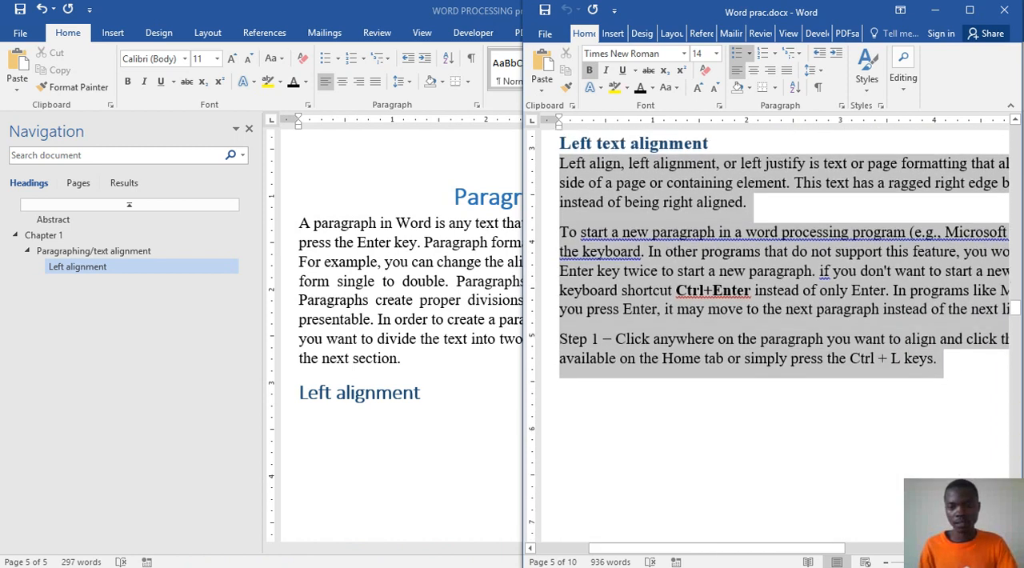
scroll(956, 270, down, 3)
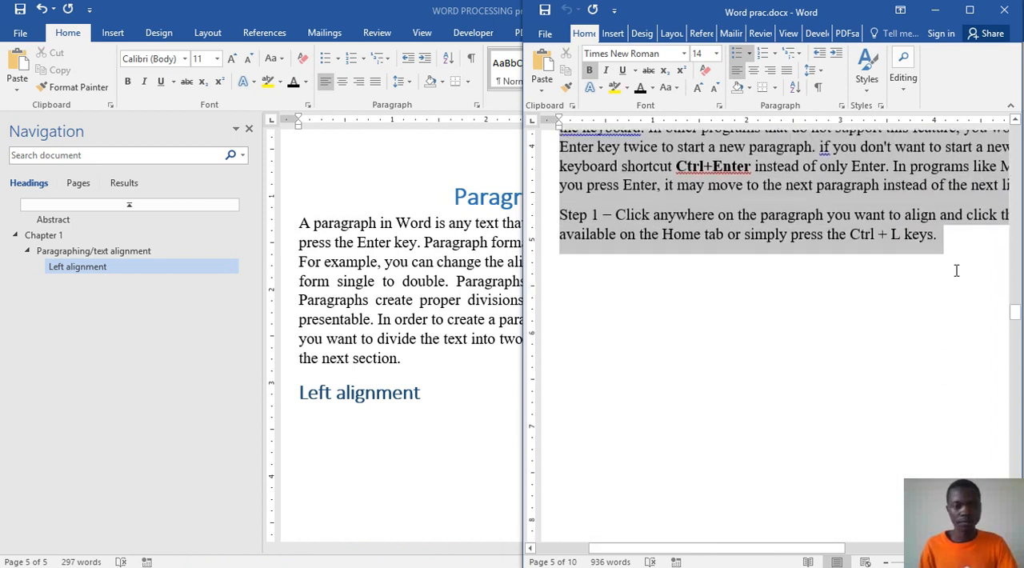
right_click(775, 236)
click(806, 265)
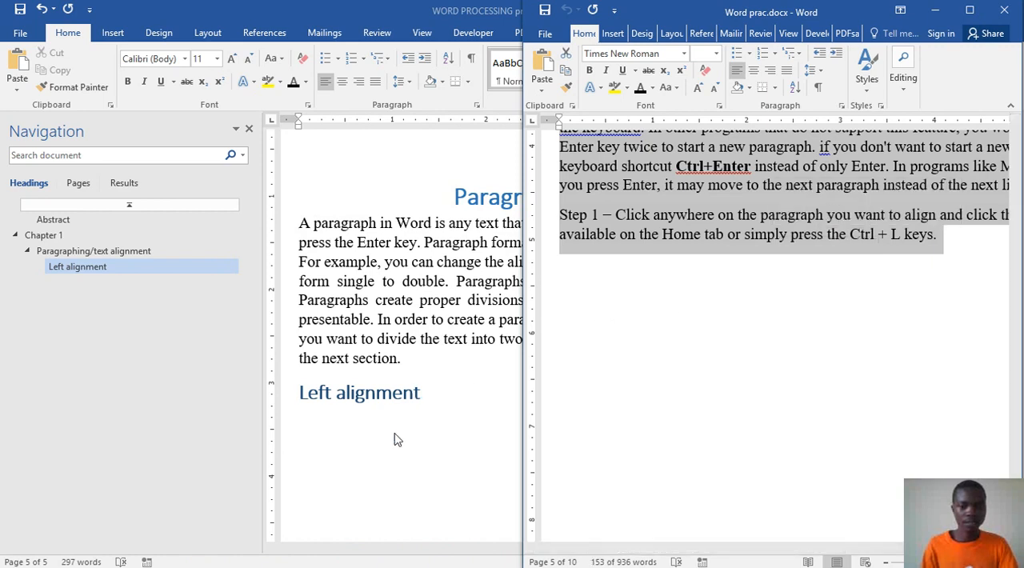
Step: Paste the copied text as text only below the "Left alignment" subheading in WORD PROCESSING prac2.docx
click(396, 434)
right_click(399, 442)
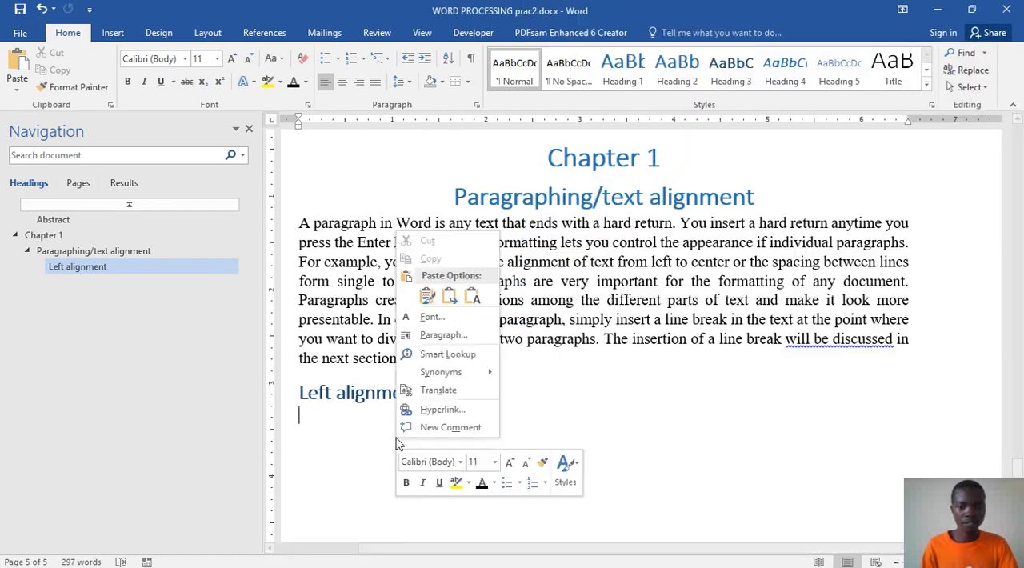
click(472, 297)
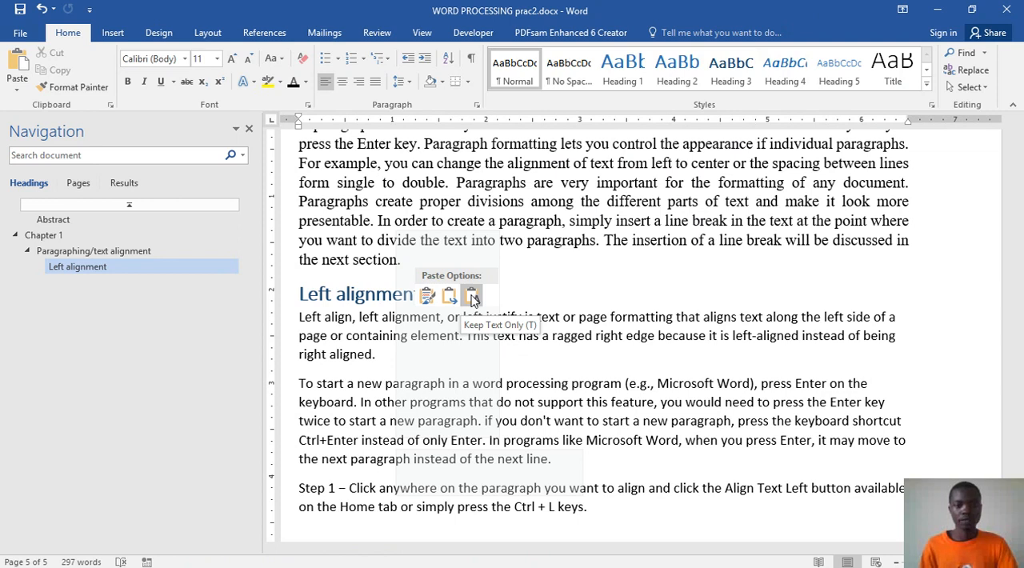
click(472, 297)
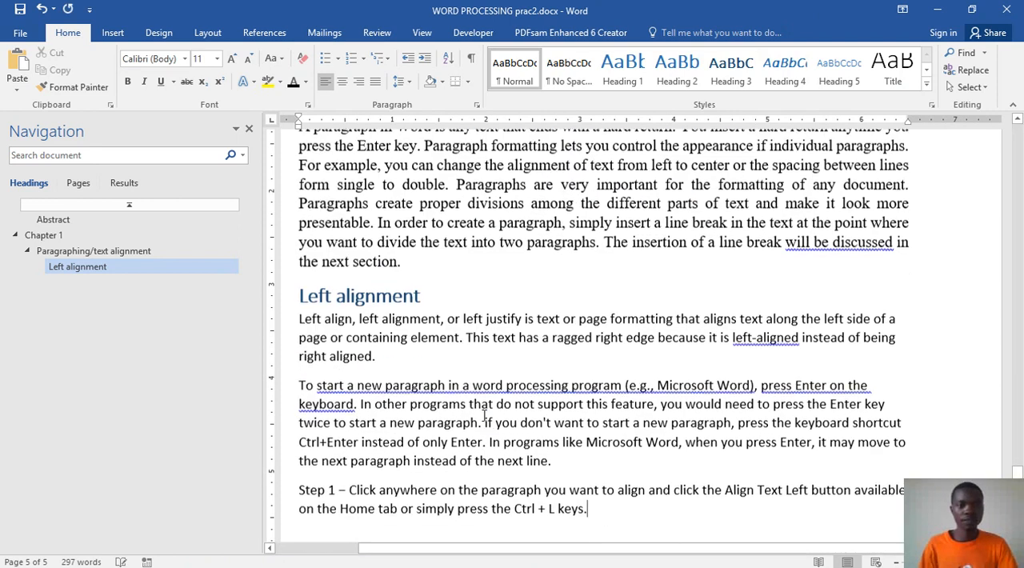
scroll(548, 397, down, 3)
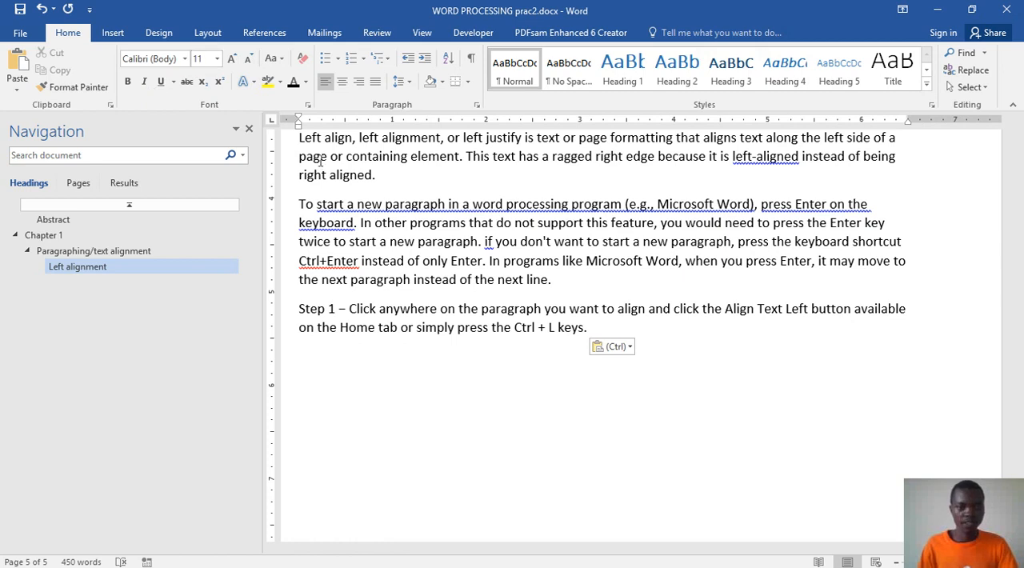
Step: Format the three pasted paragraphs under "Left alignment" in Times New Roman, size 12
drag(591, 328, 302, 258)
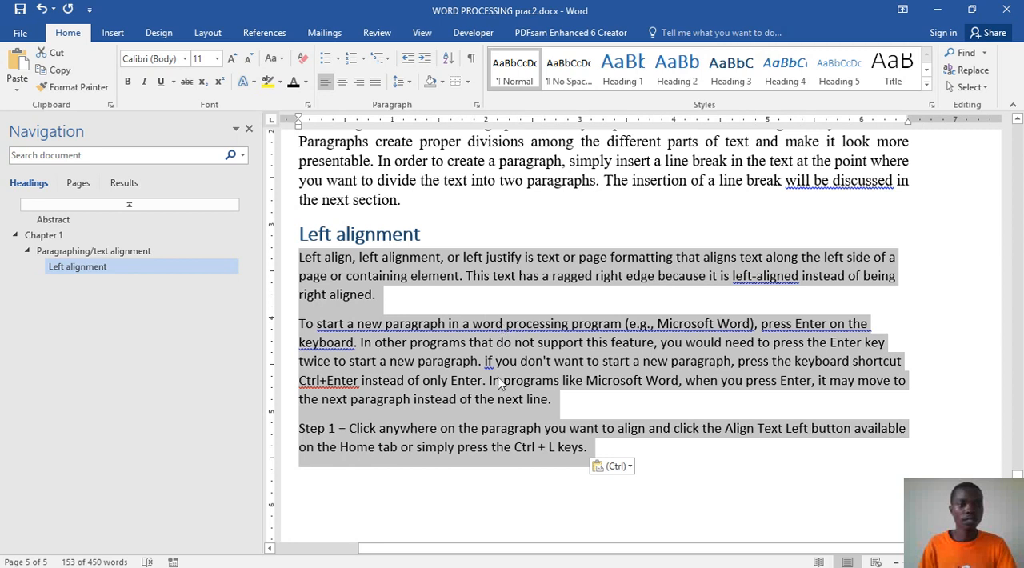
click(186, 59)
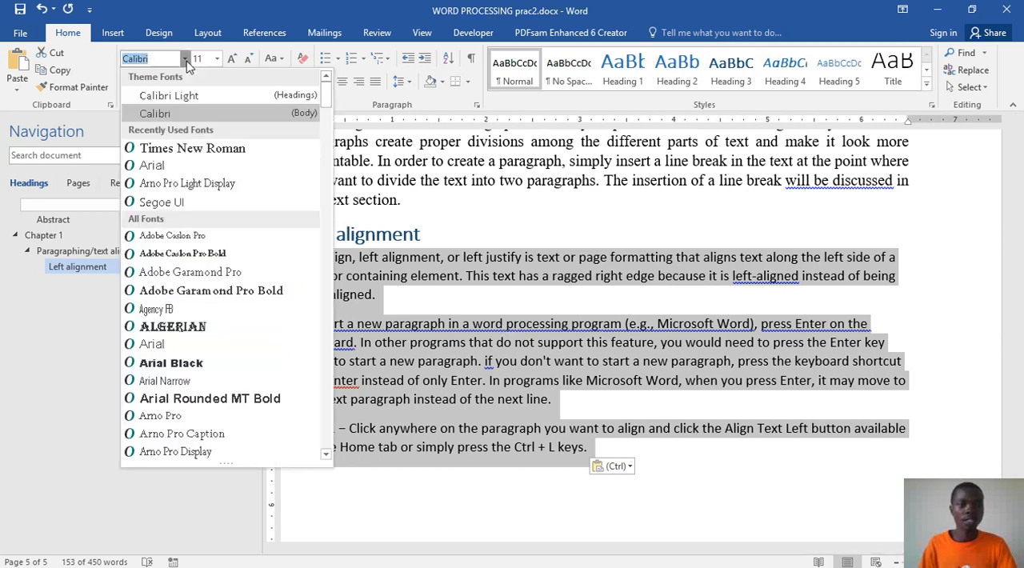
click(178, 146)
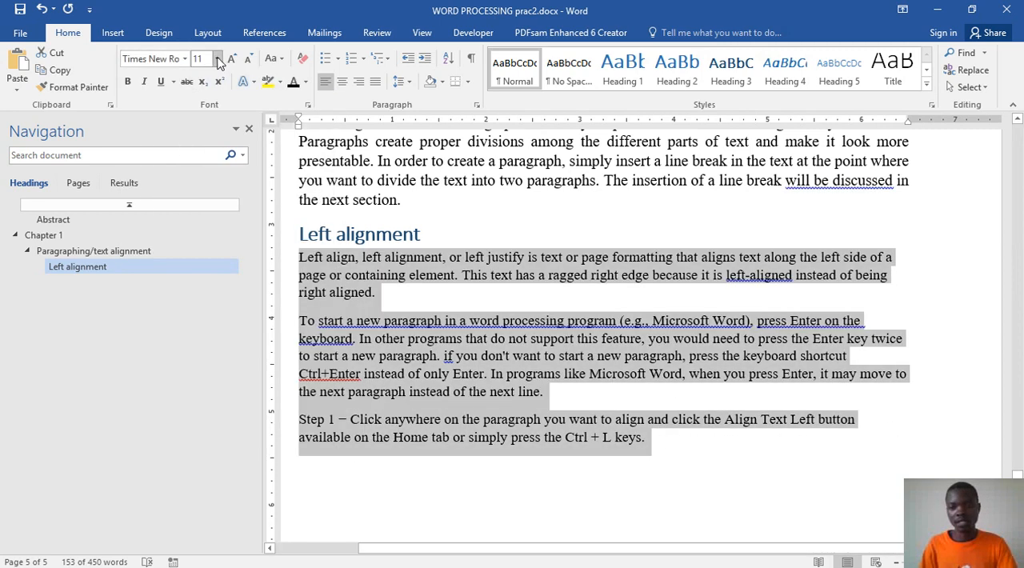
click(216, 58)
click(195, 132)
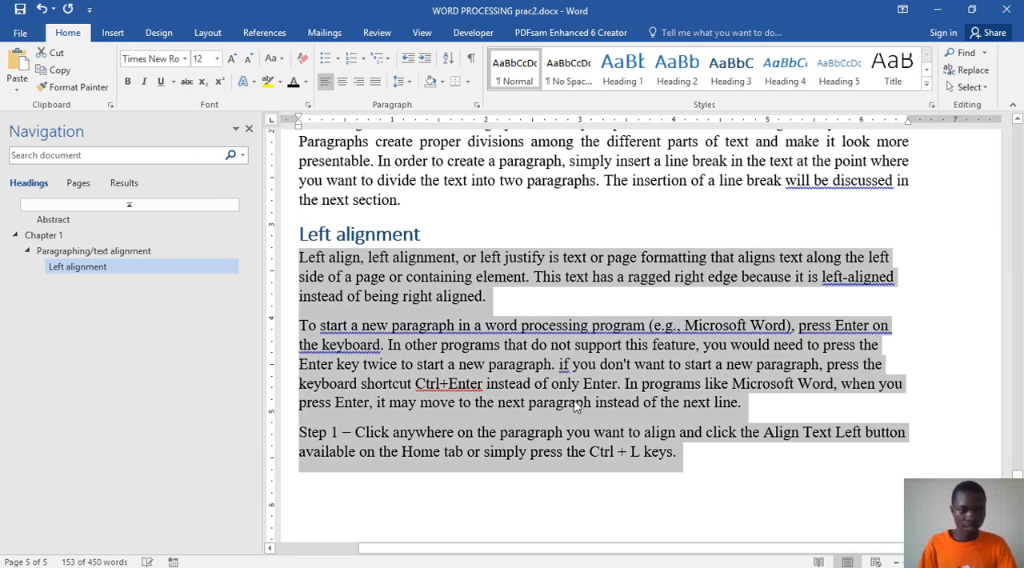
click(750, 352)
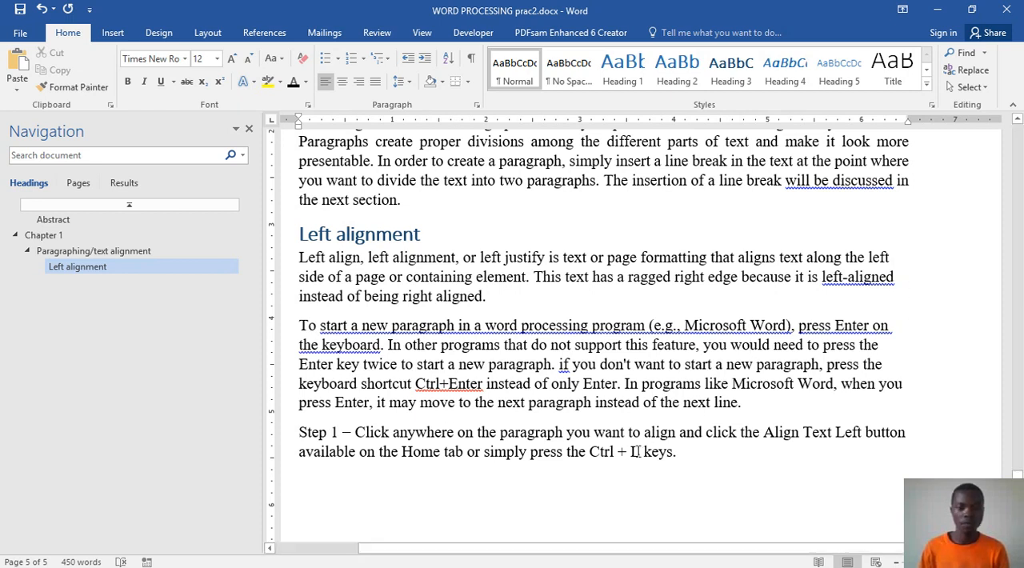
Step: Make "Ctrl+Enter" in the second paragraph and "Ctrl + L" in the Step 1 paragraph bold
mouse_move(413, 384)
mouse_down()
mouse_move(486, 384)
mouse_move(415, 383)
mouse_up()
click(488, 384)
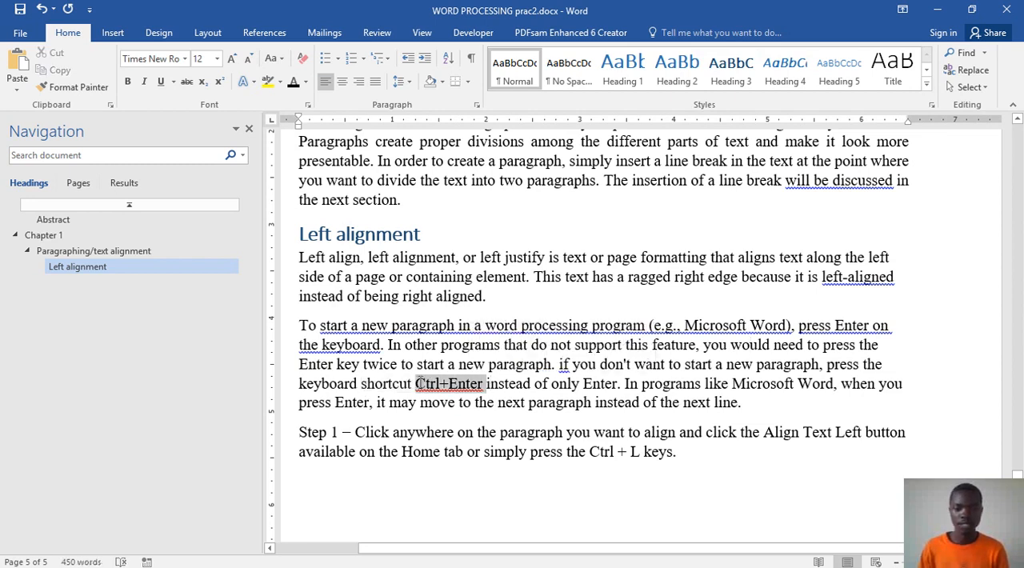
click(428, 360)
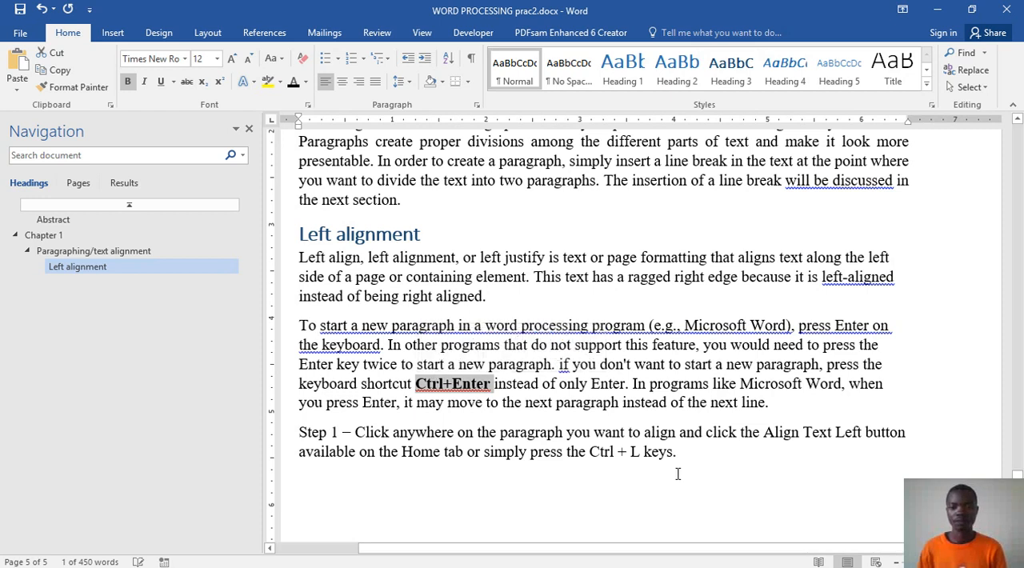
drag(643, 452, 590, 452)
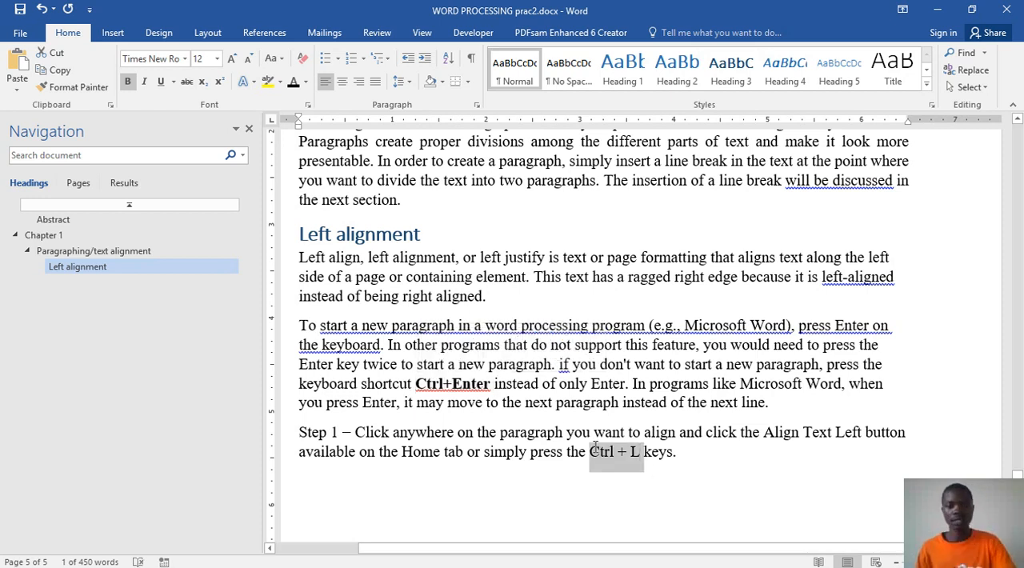
click(605, 422)
click(722, 456)
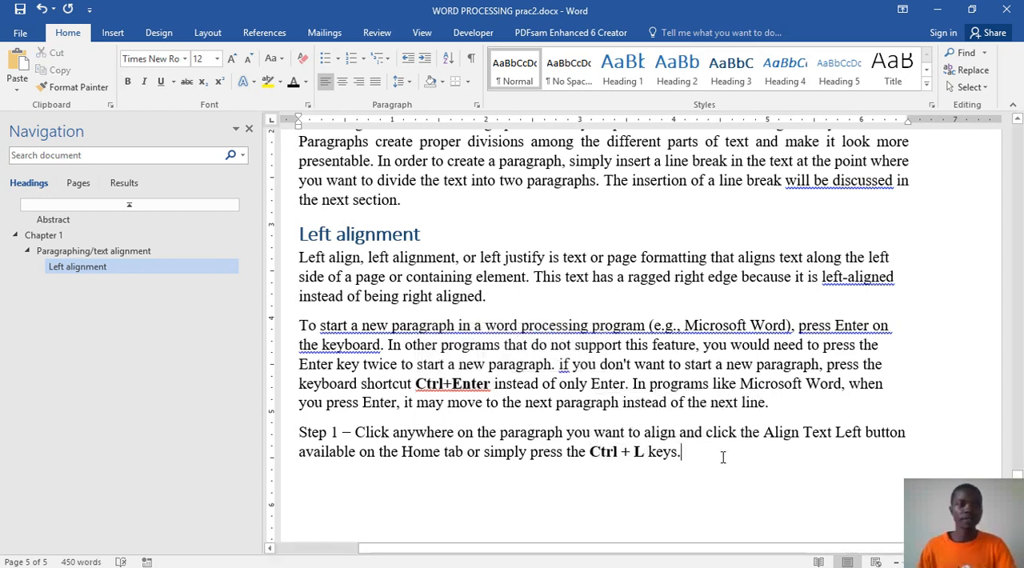
Step: On a new line below the Step 1 paragraph, start inserting a picture and browse to Documents > GDrive > ShexaFiles1 > 2020AugustOn
key(Return)
scroll(732, 460, down, 5)
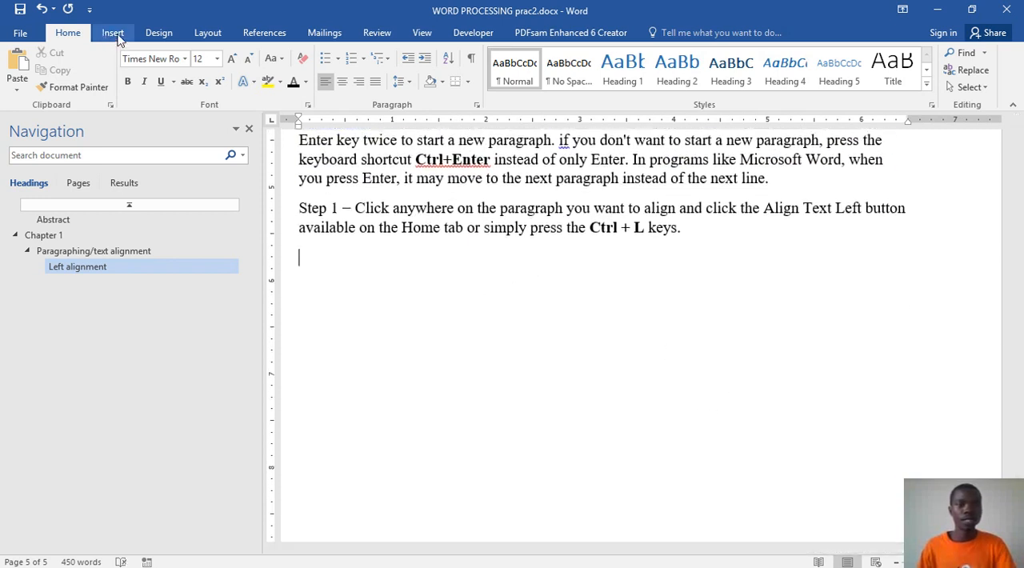
click(112, 34)
click(134, 73)
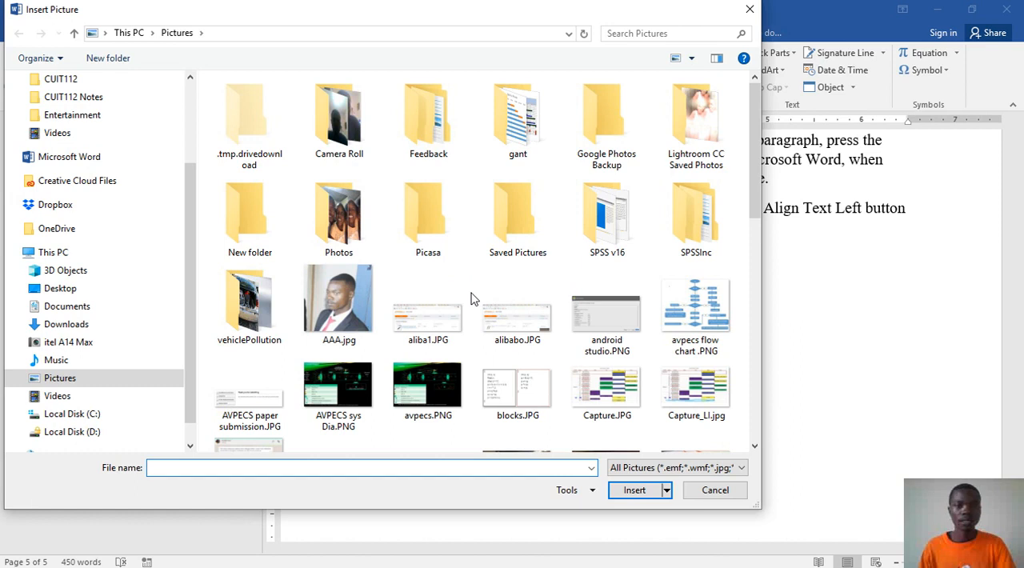
click(80, 306)
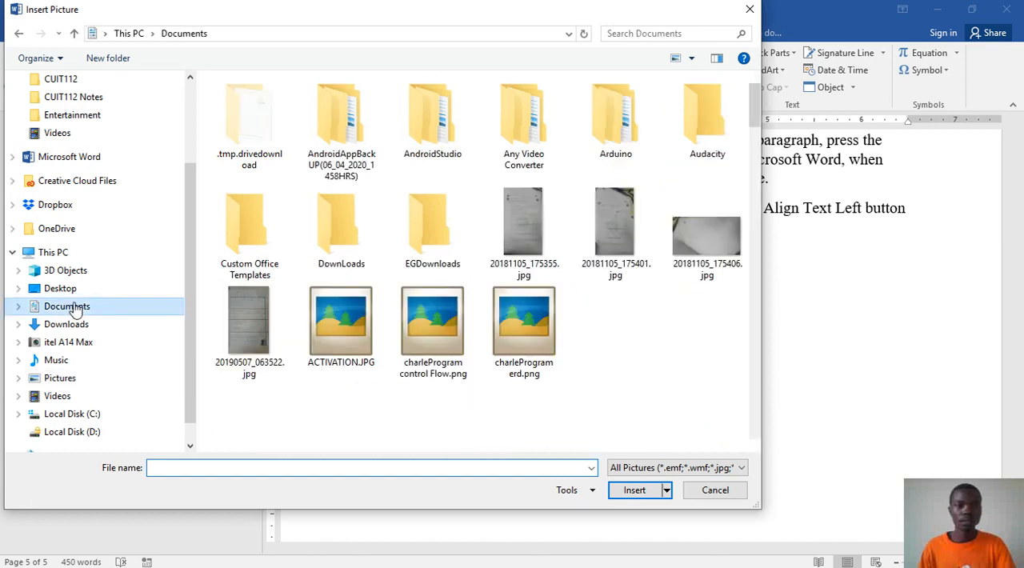
double_click(594, 240)
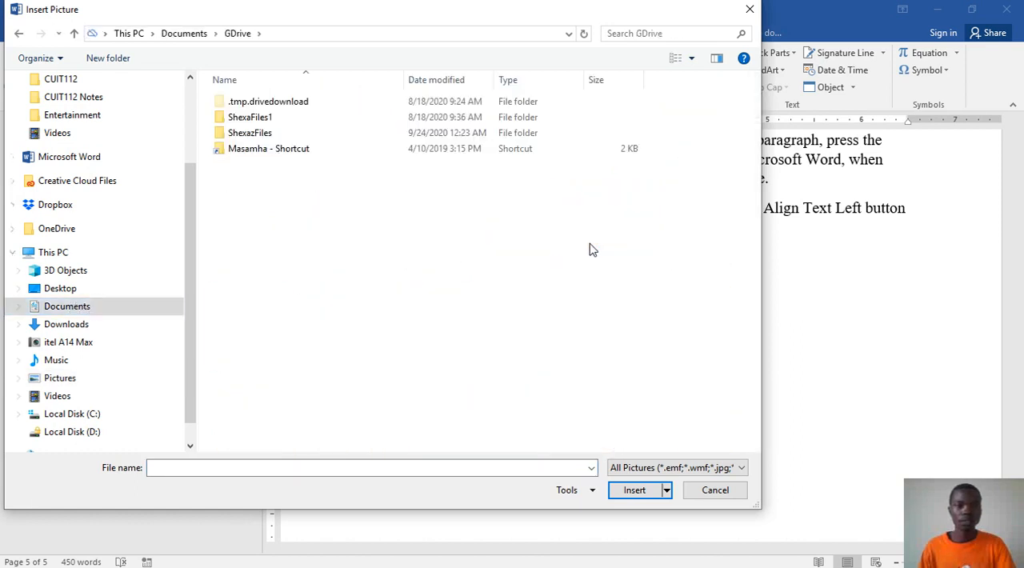
click(240, 118)
double_click(240, 119)
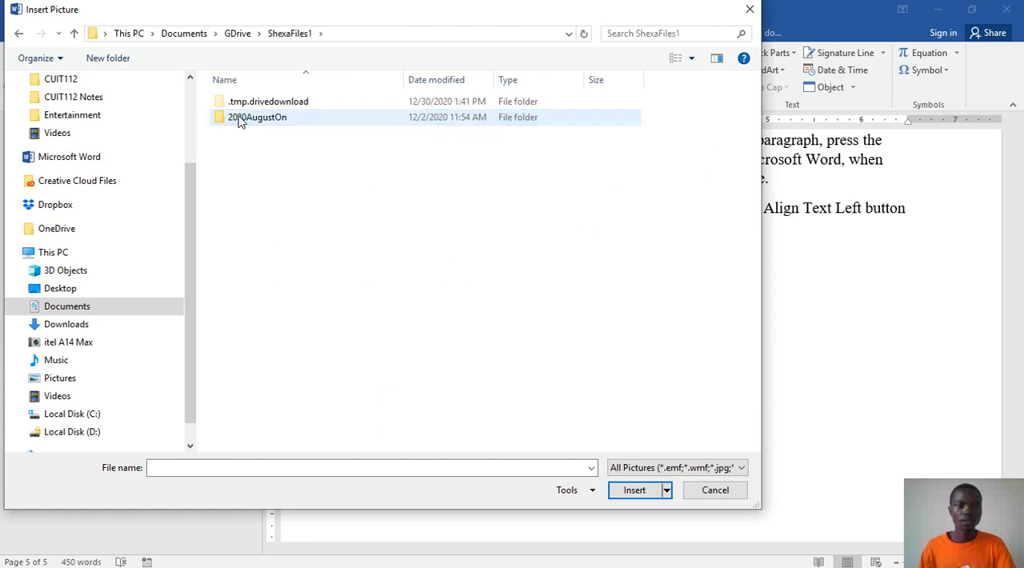
double_click(240, 119)
Step: Browse on to work > CUT > BSIT > CUIT112 > word processor and insert left_alignment.jpg into the document
click(238, 164)
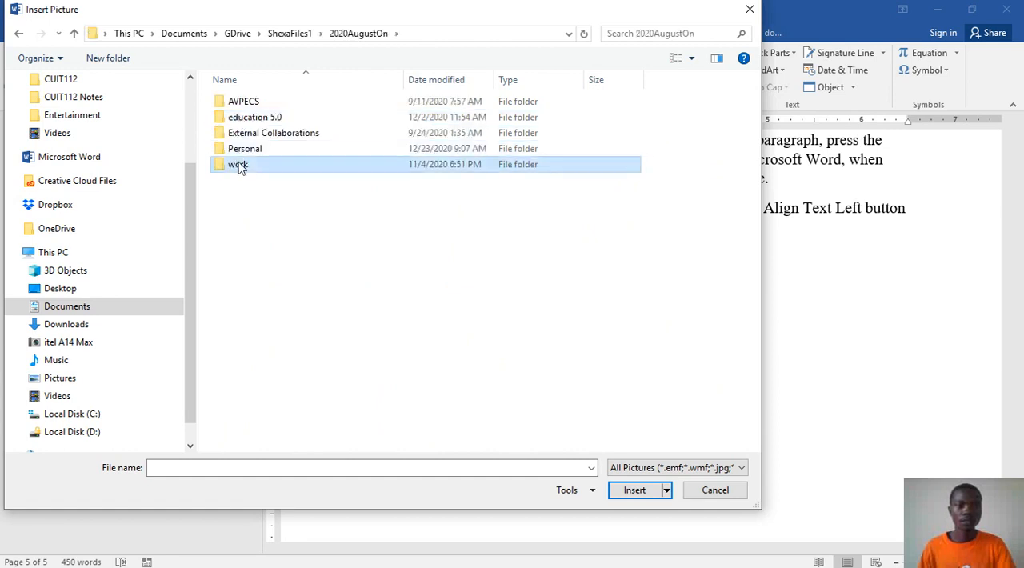
double_click(238, 164)
click(239, 152)
double_click(239, 152)
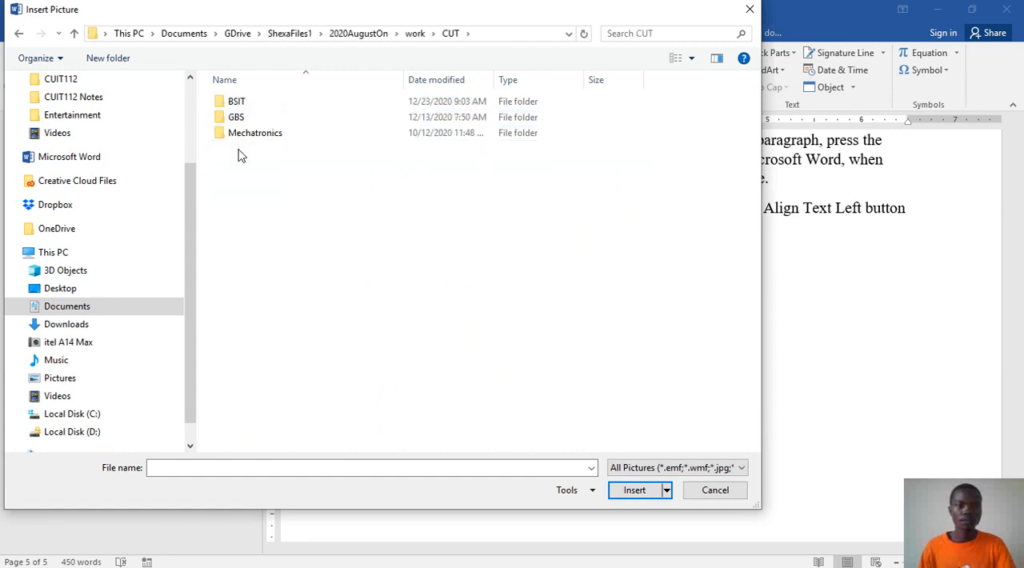
double_click(238, 102)
double_click(242, 133)
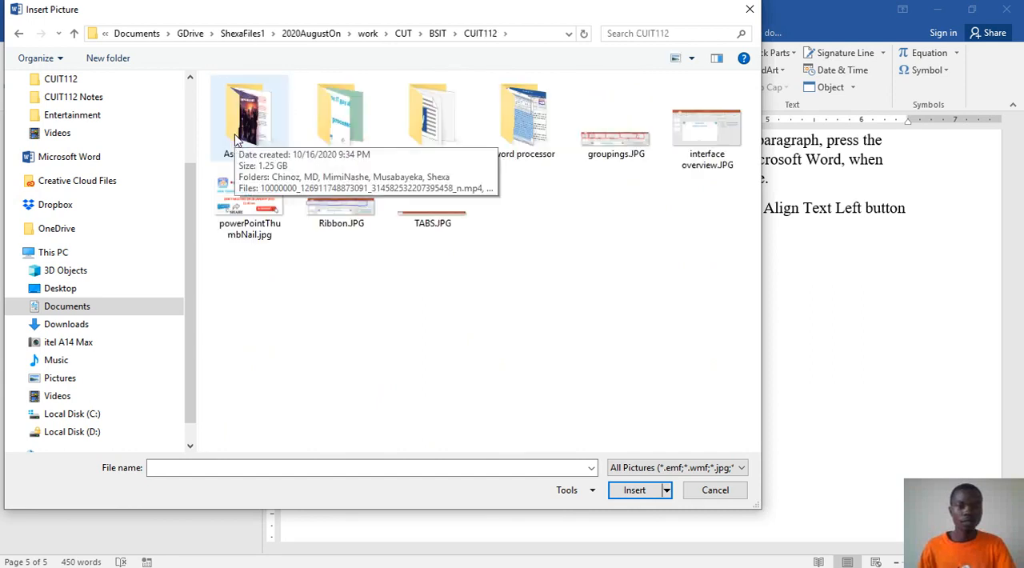
double_click(512, 124)
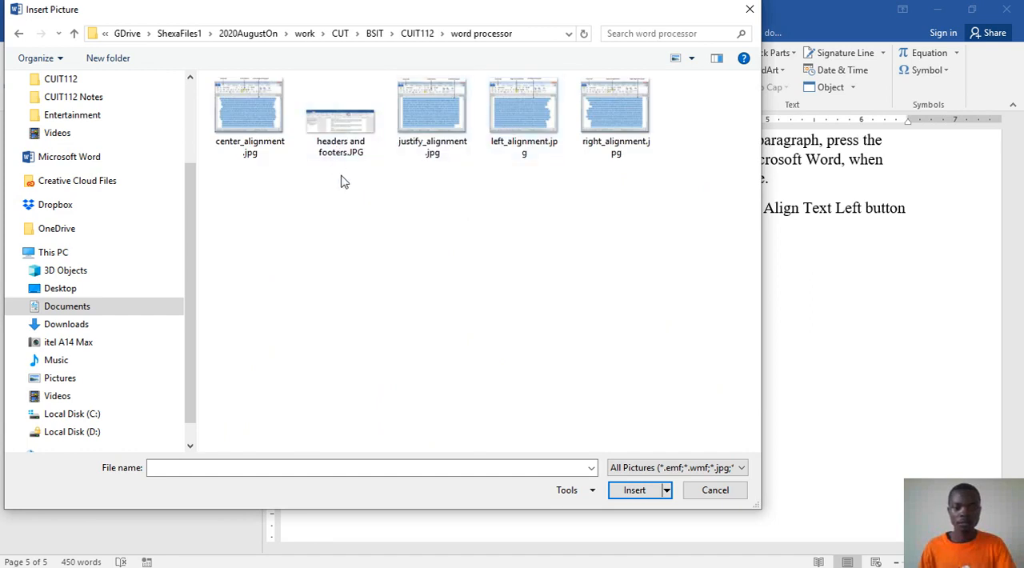
click(518, 138)
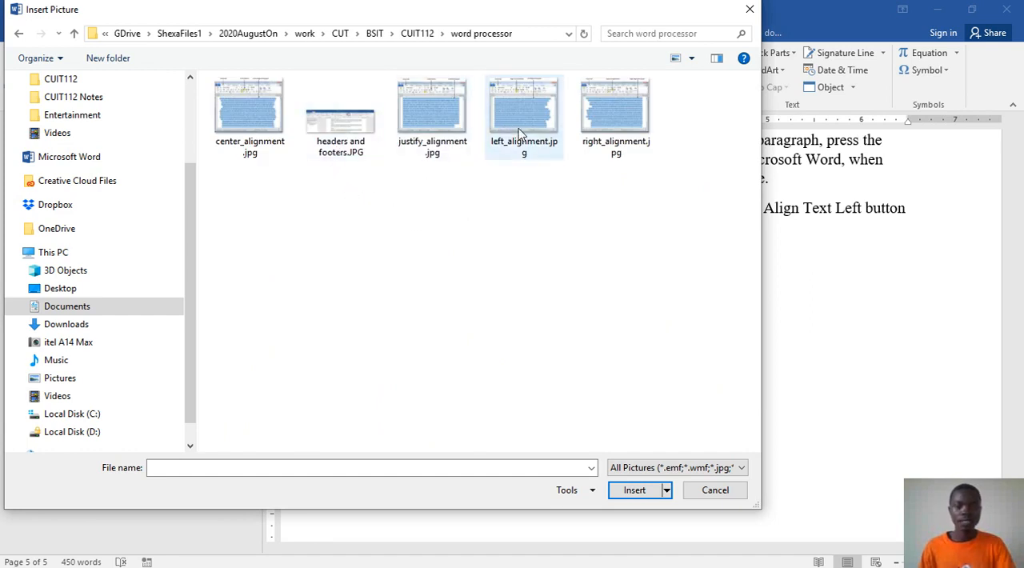
click(638, 494)
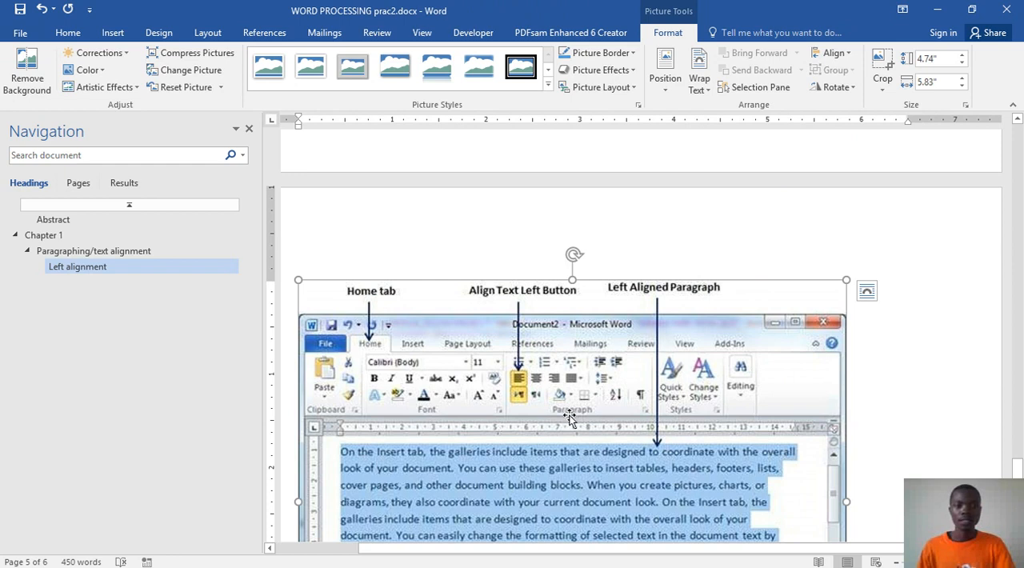
Step: Start a Figure caption on the line below the left alignment picture and exclude the chapter number from its numbering
scroll(710, 496, down, 5)
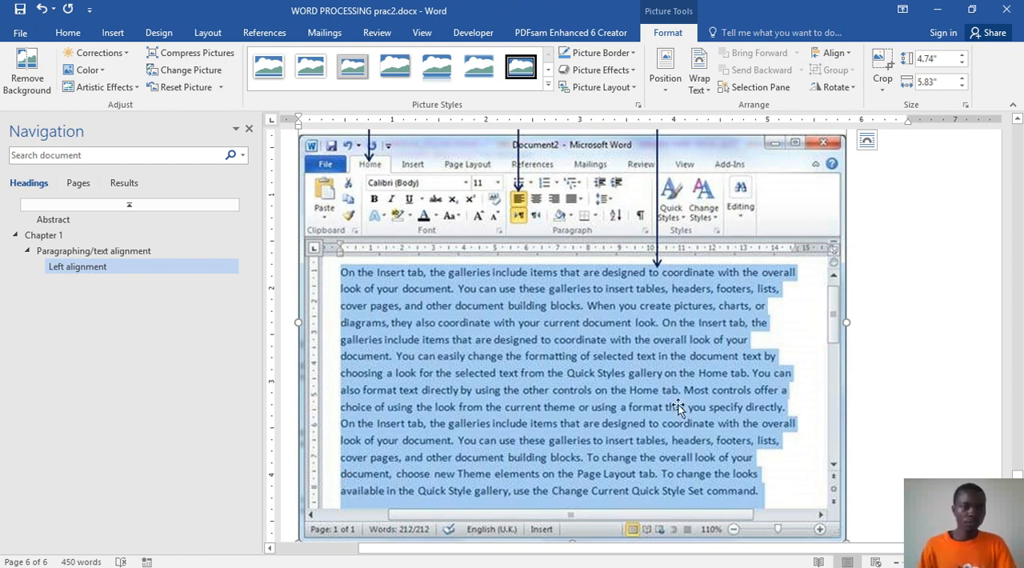
scroll(679, 407, down, 5)
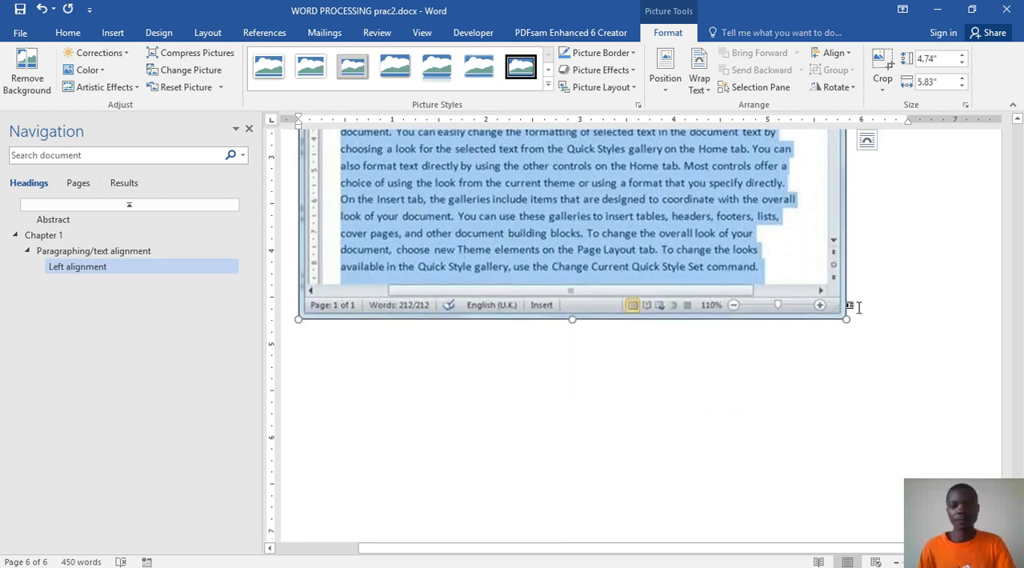
click(849, 347)
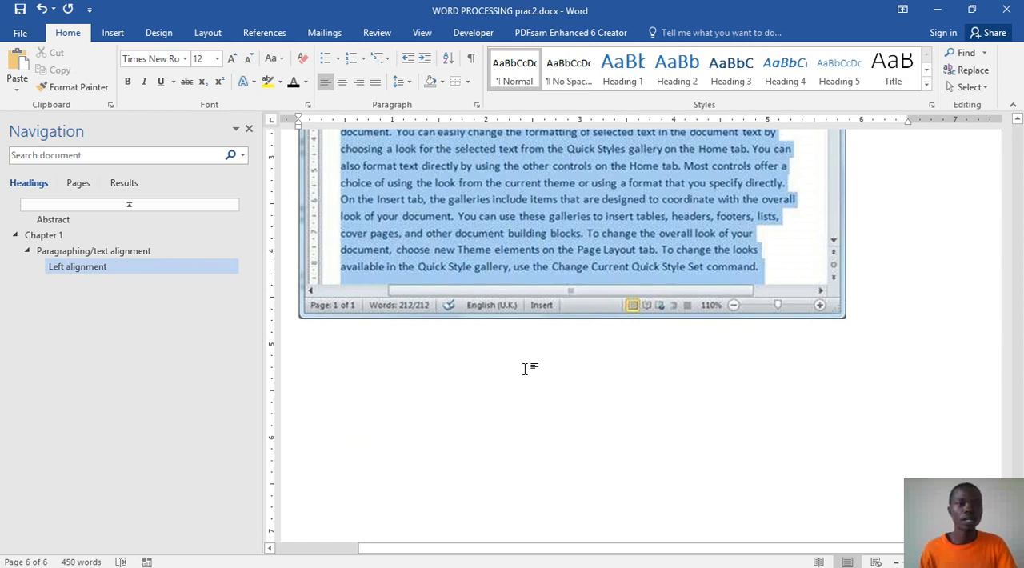
click(864, 336)
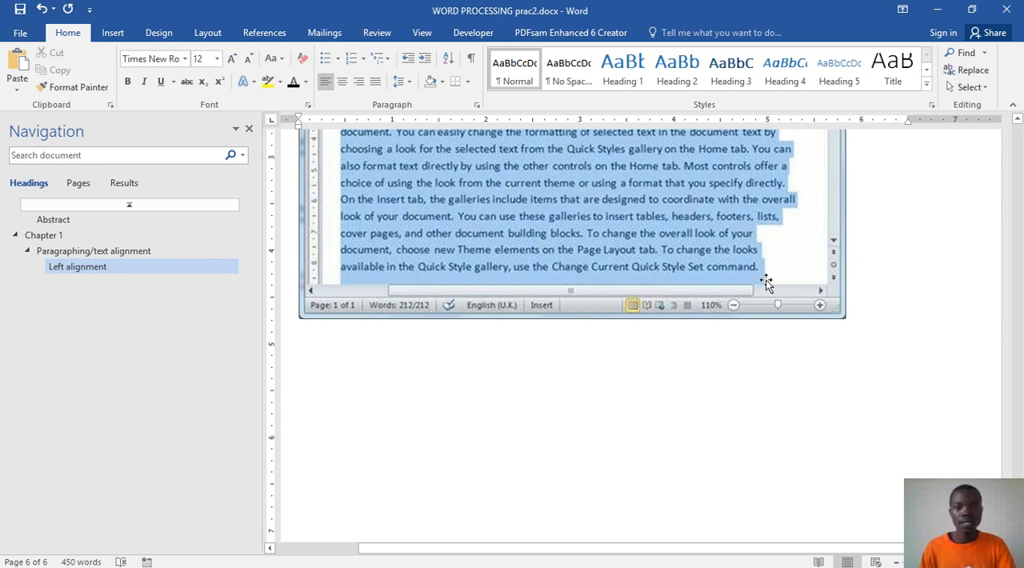
click(264, 32)
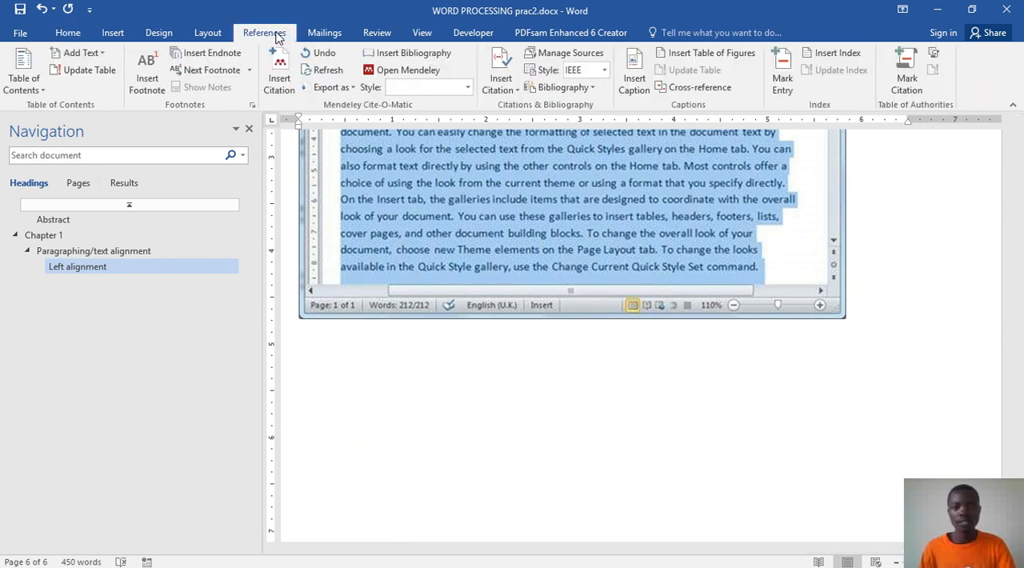
click(644, 87)
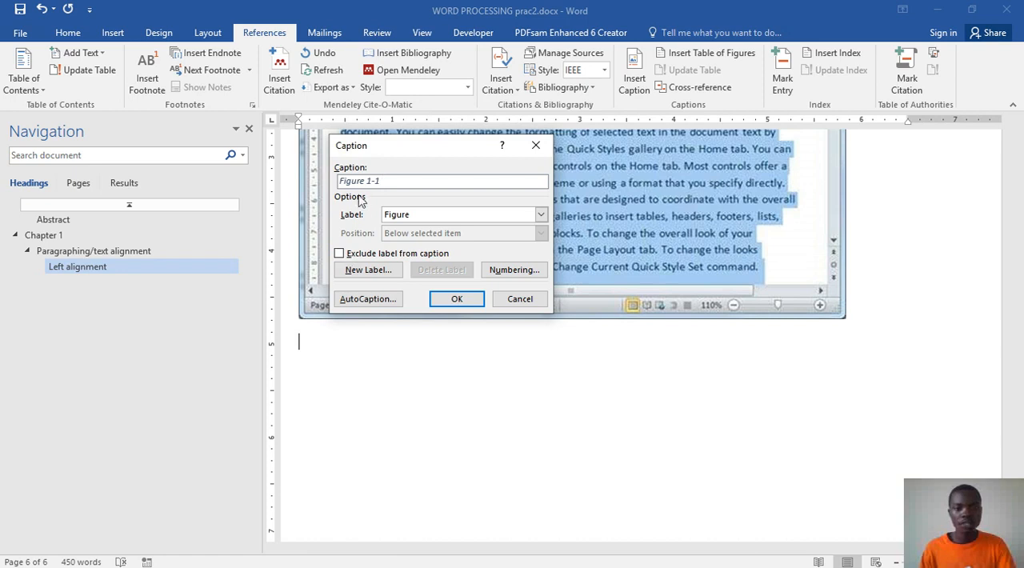
click(492, 272)
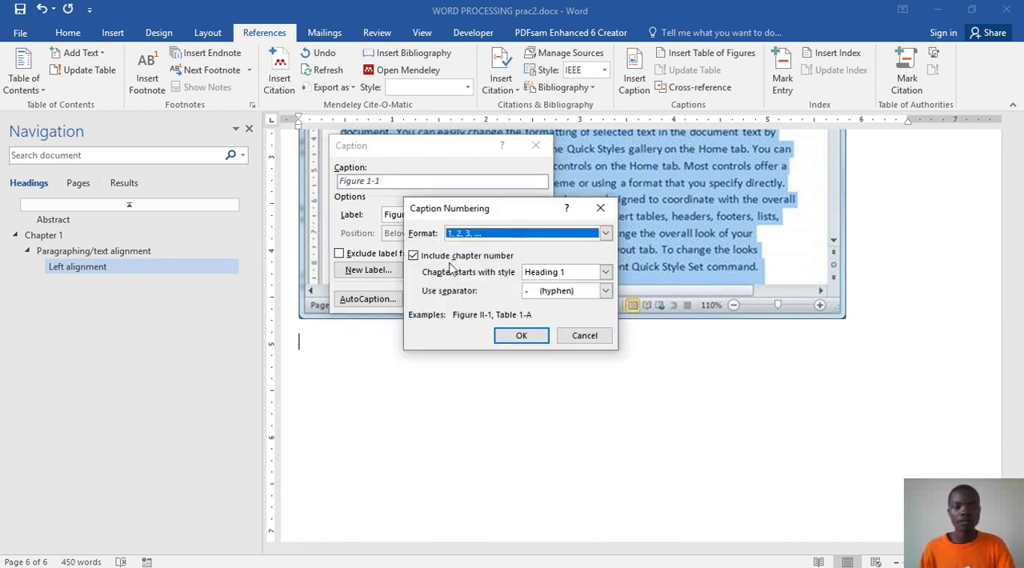
click(414, 256)
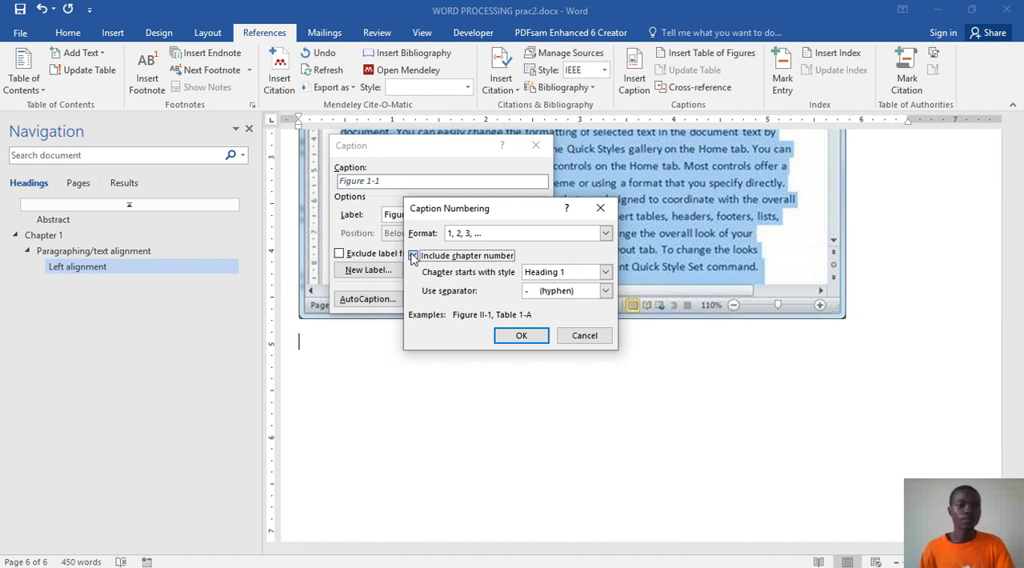
click(522, 335)
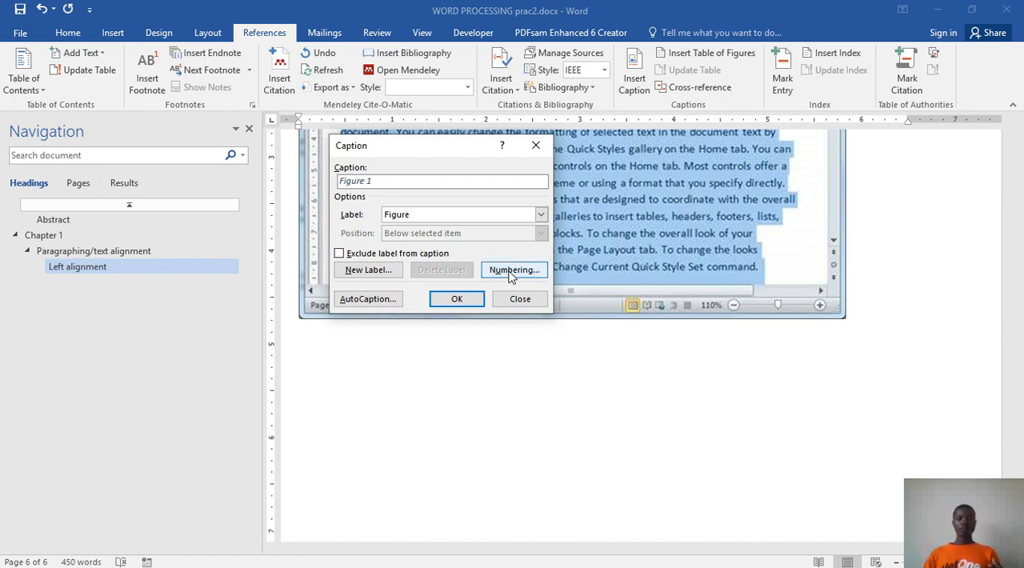
Step: Include the chapter number in the Figure caption numbering and close the caption settings without inserting a caption
click(509, 274)
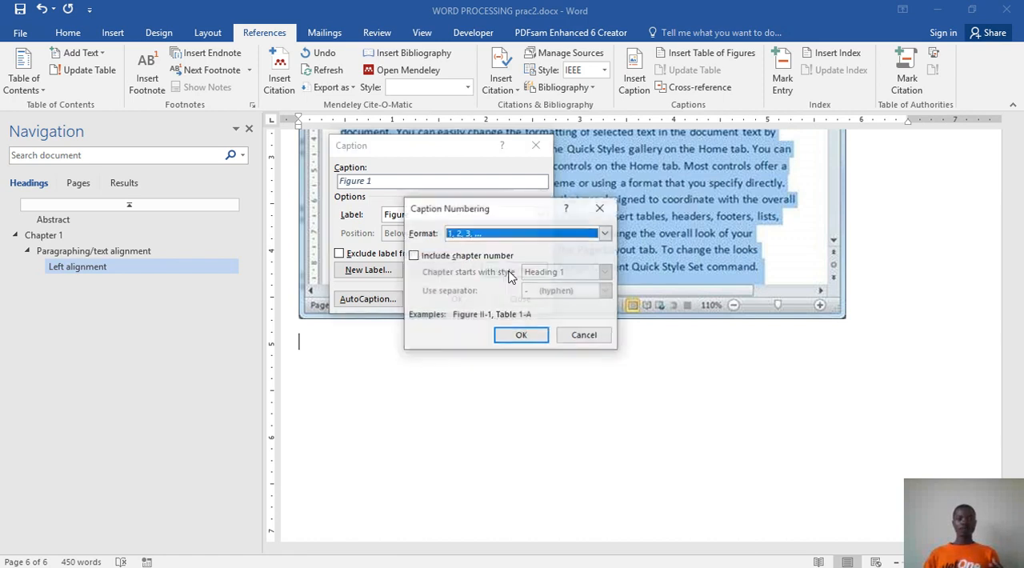
click(413, 256)
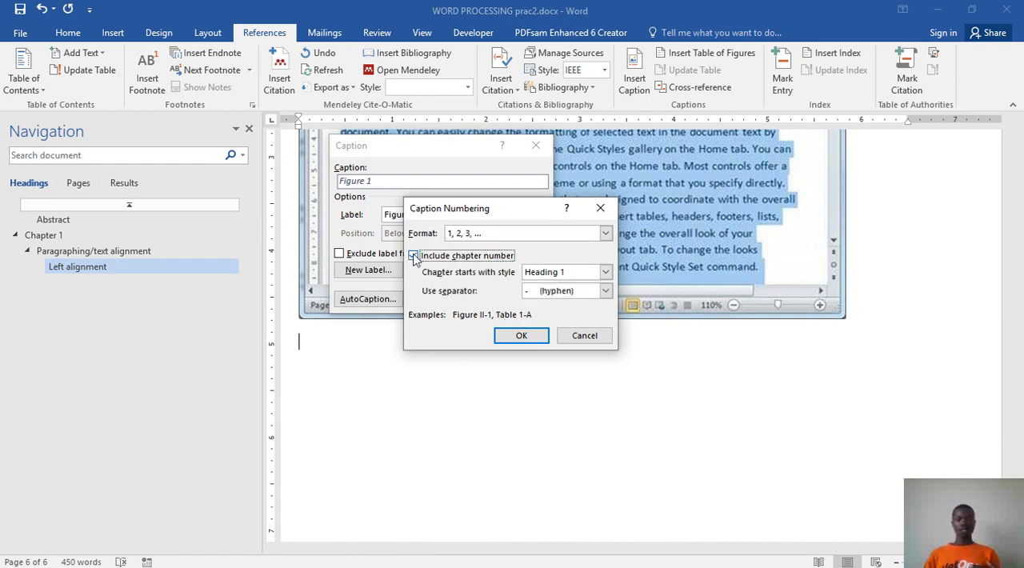
click(540, 338)
click(524, 337)
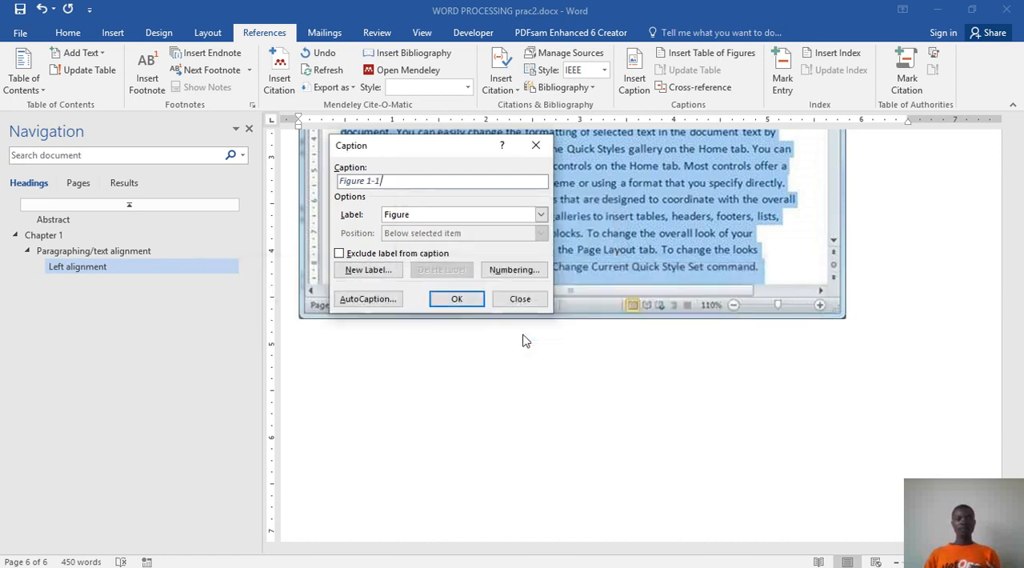
click(520, 298)
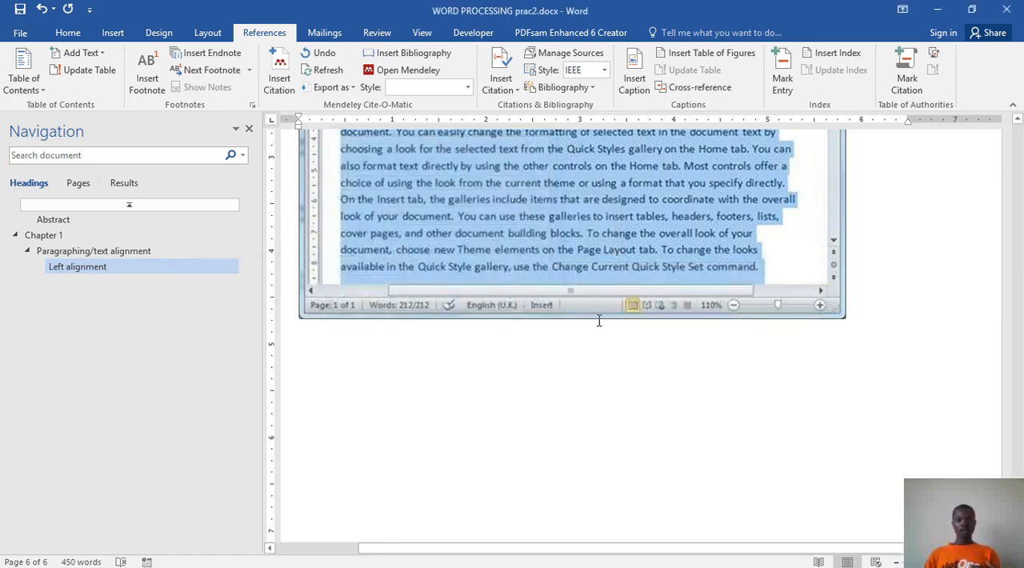
Step: Apply the "Chapter 1 Heading 1" multilevel list to the "Chapter 1" heading above "Paragraphing/text alignment"
scroll(598, 376, up, 3)
scroll(595, 431, up, 20)
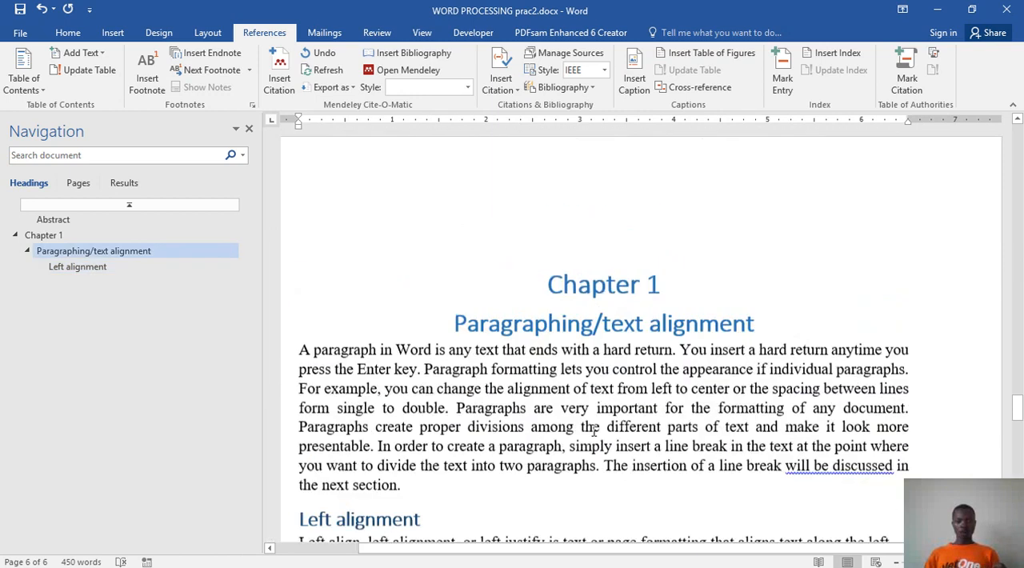
click(647, 419)
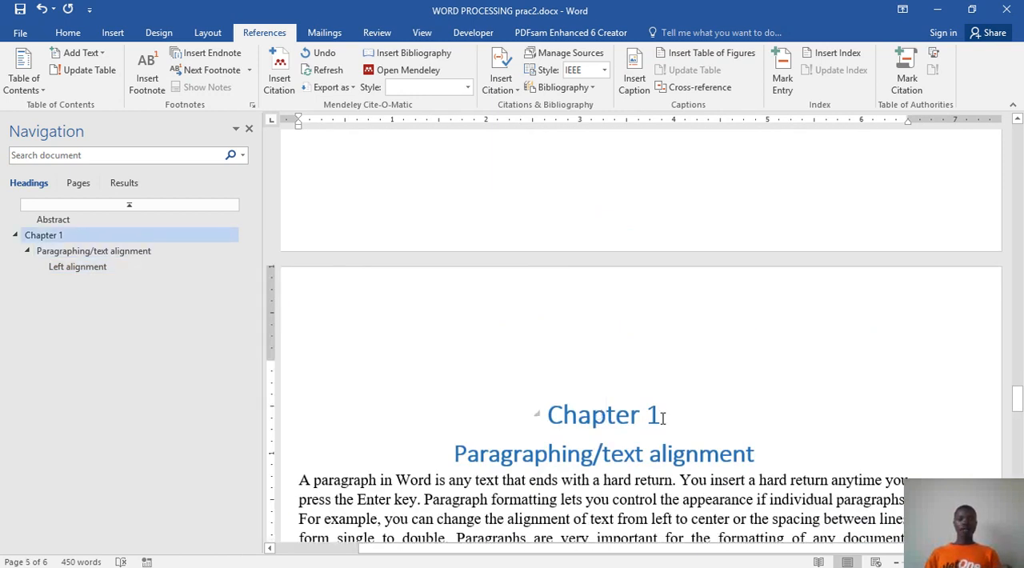
triple_click(664, 418)
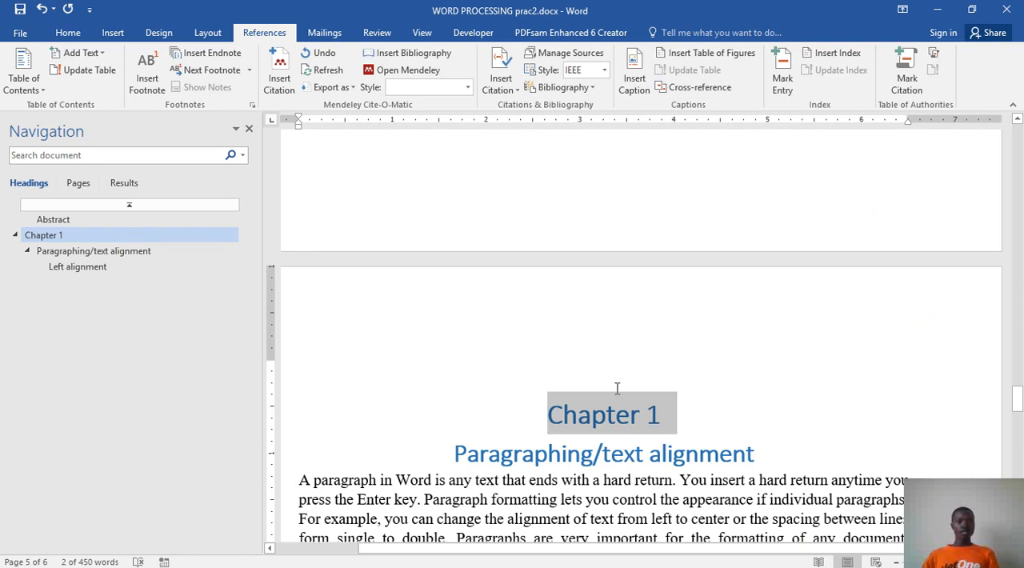
click(67, 34)
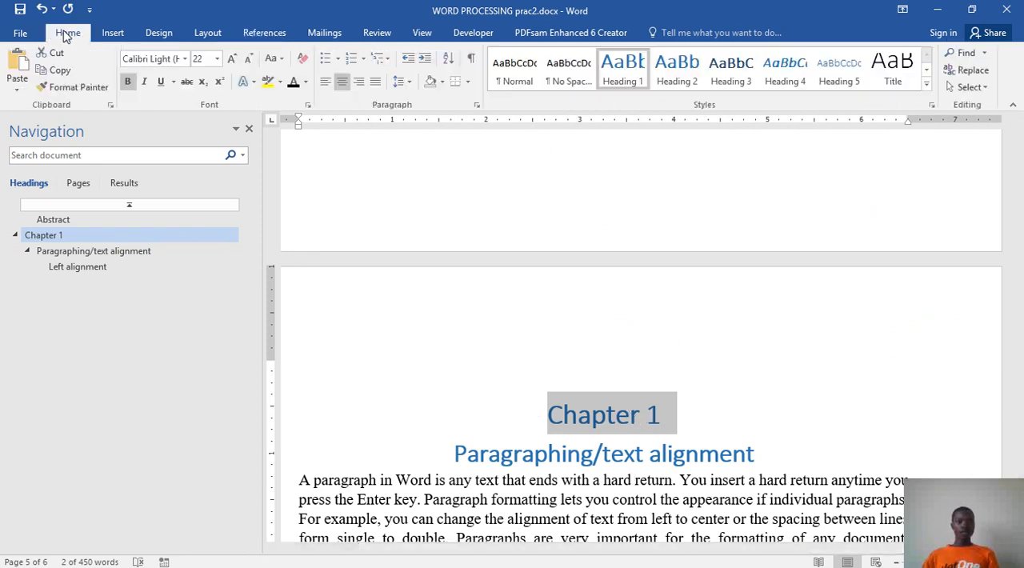
click(364, 60)
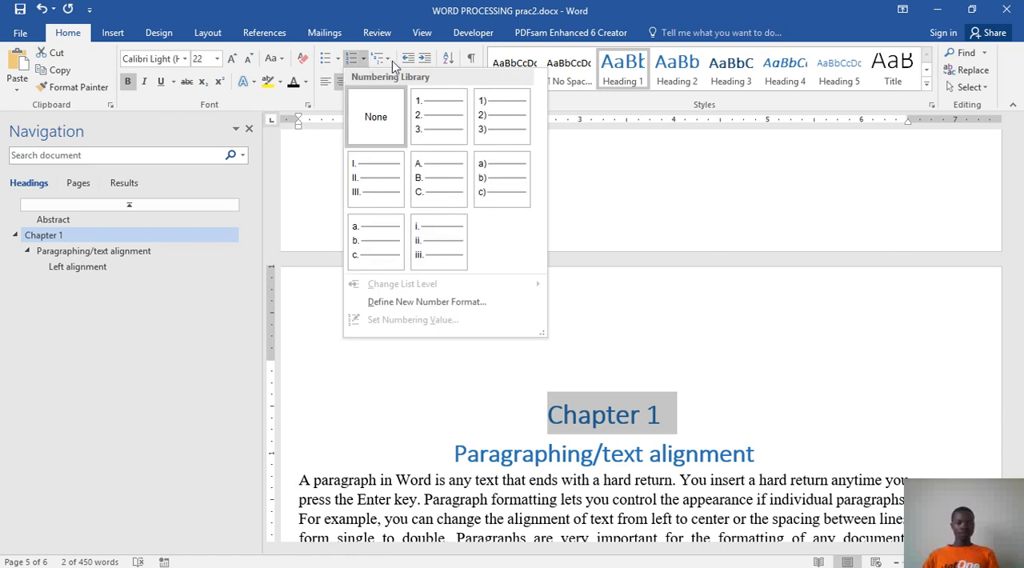
click(391, 62)
click(390, 62)
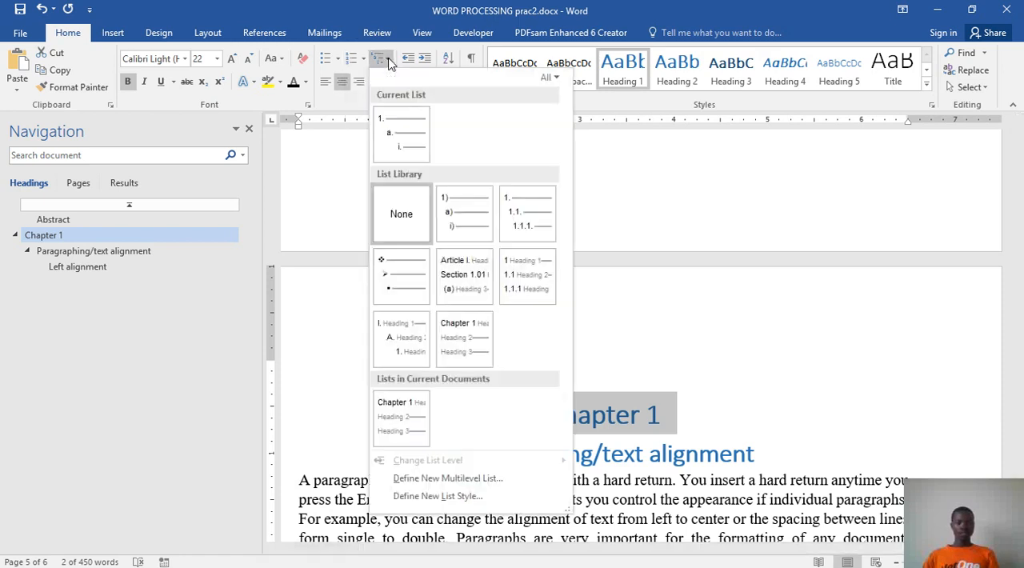
click(468, 344)
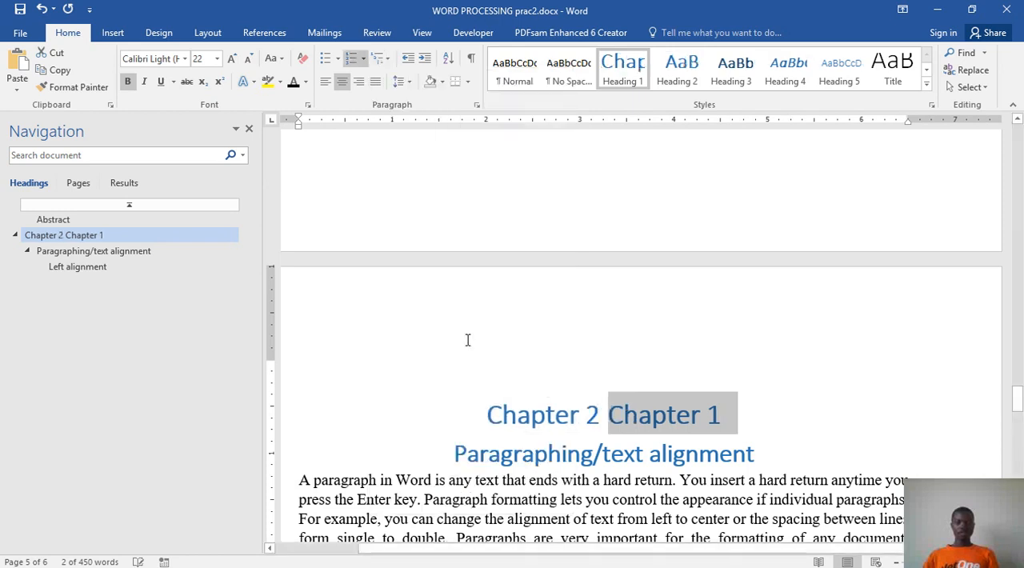
Step: Delete the chapter heading's typed text and number, and reapply the "Chapter 1 Heading 1" multilevel list to the emptied heading line
click(586, 422)
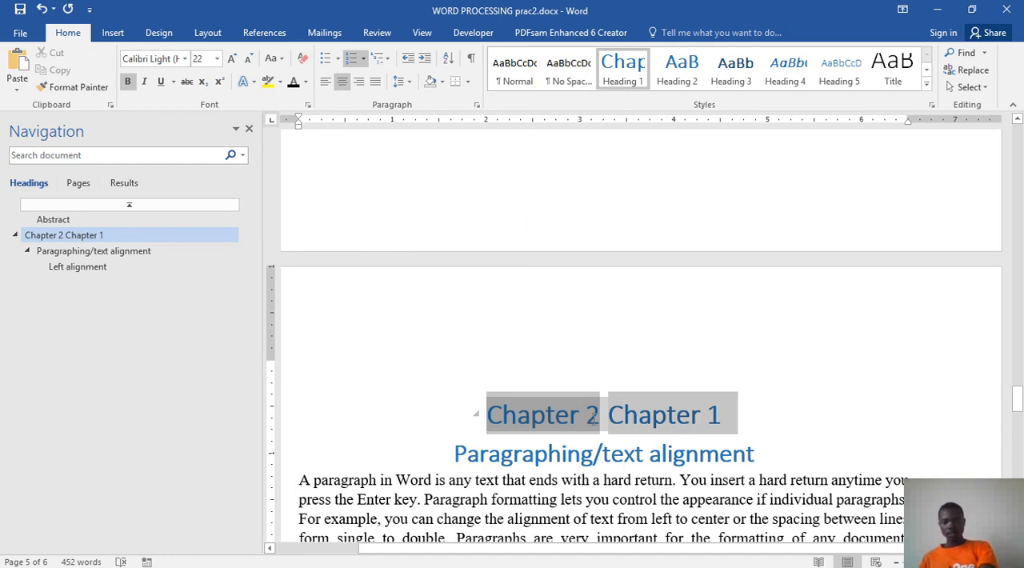
click(717, 414)
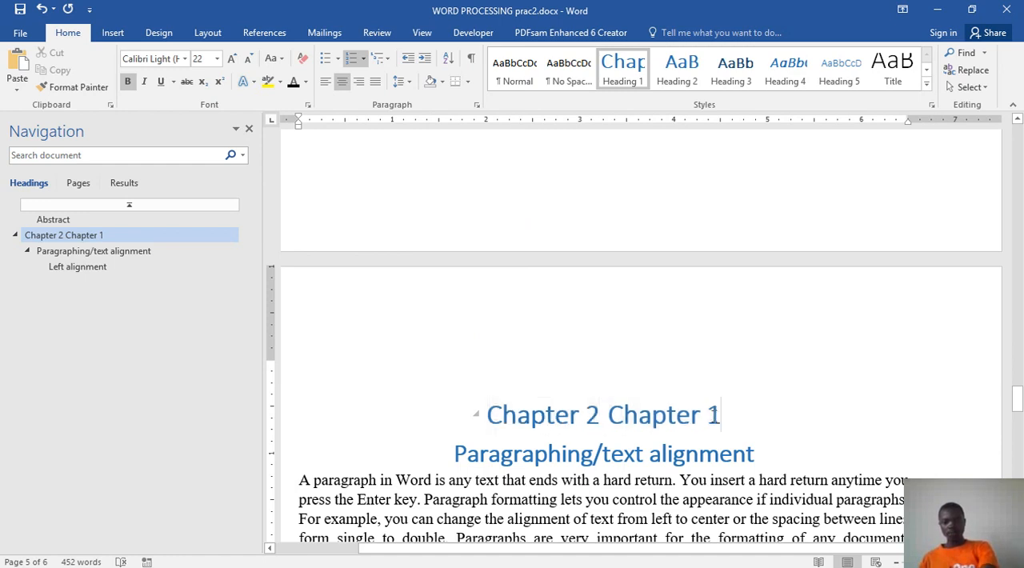
double_click(714, 414)
key(BackSpace)
key(BackSpace)
key(BackSpace)
key(BackSpace)
key(BackSpace)
key(BackSpace)
key(BackSpace)
key(BackSpace)
key(BackSpace)
key(BackSpace)
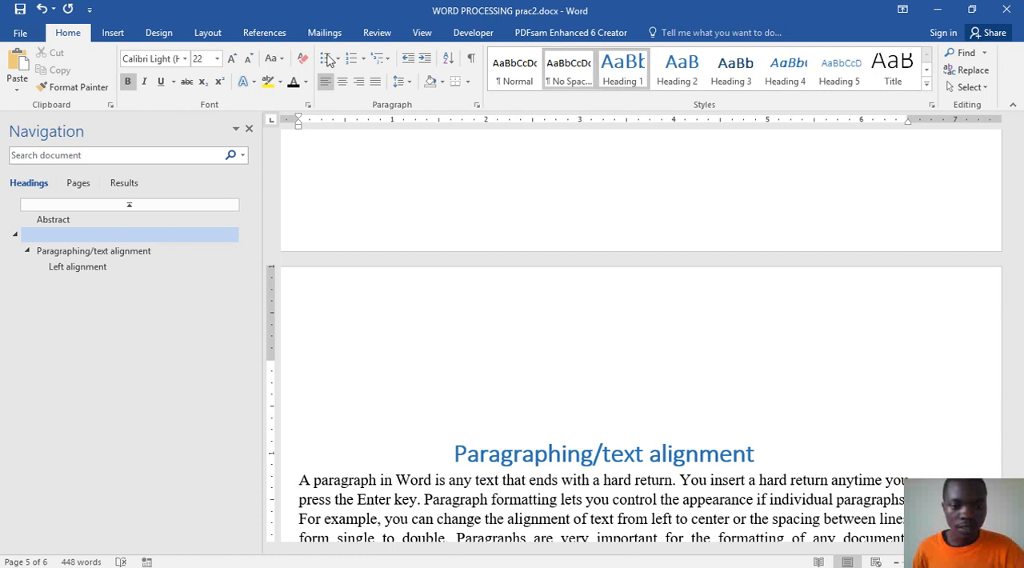
click(378, 59)
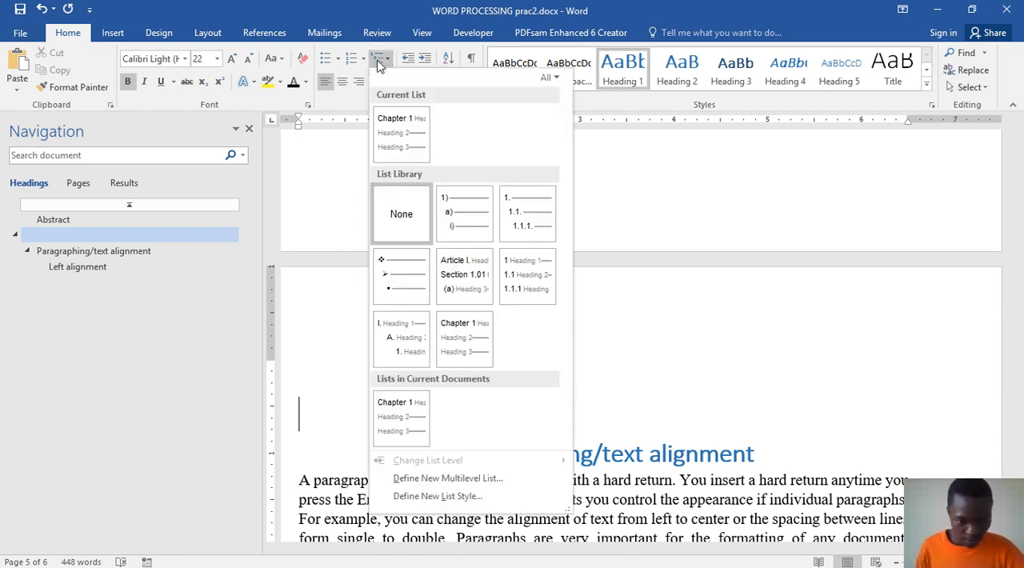
click(461, 342)
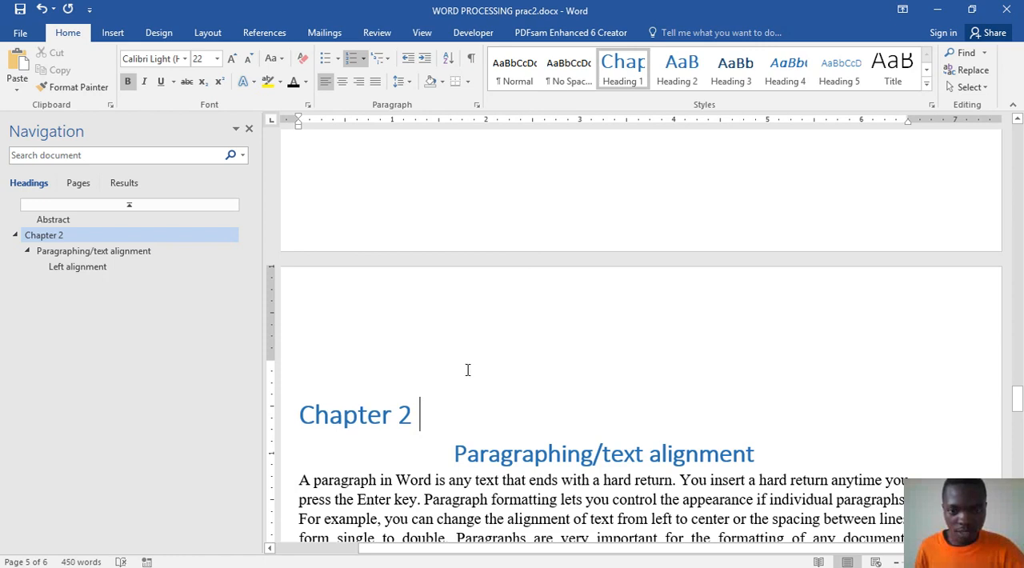
Step: Examine the chapter heading's number and the preceding pages, including the table of contents, cover page and Abstract heading, for another numbered heading
click(402, 412)
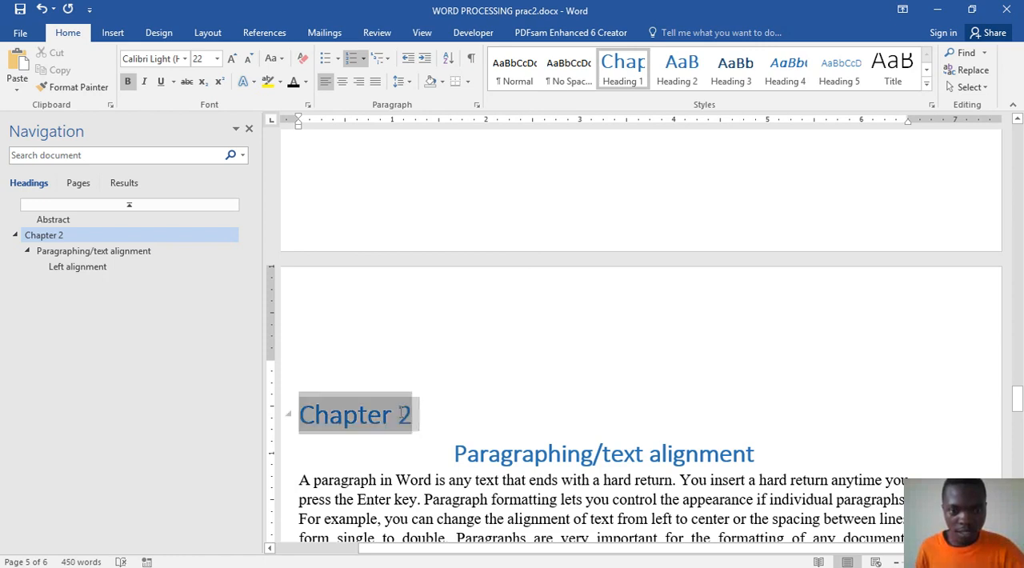
scroll(530, 407, up, 15)
scroll(533, 390, up, 10)
scroll(533, 390, up, 10)
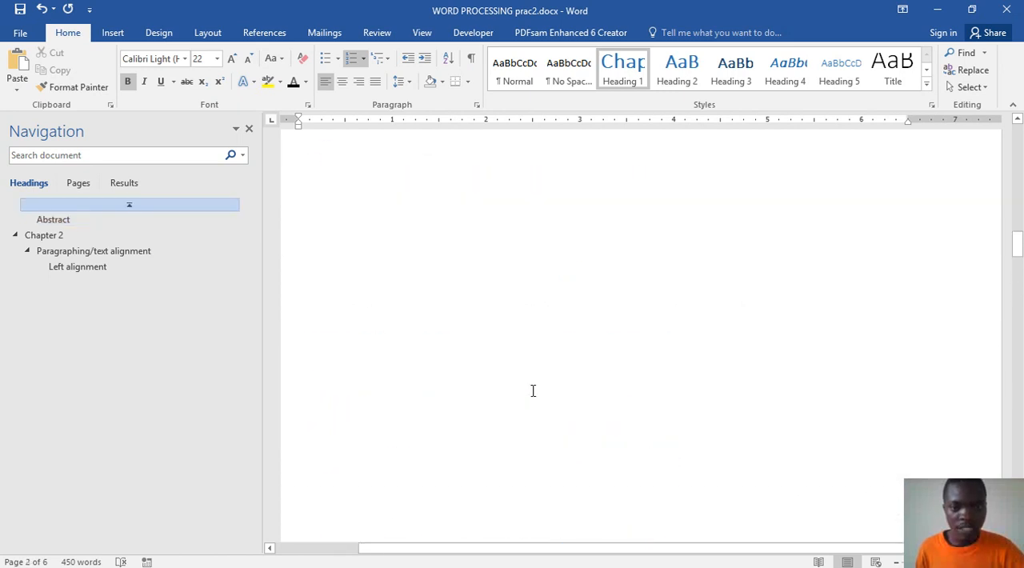
scroll(532, 391, up, 5)
click(370, 350)
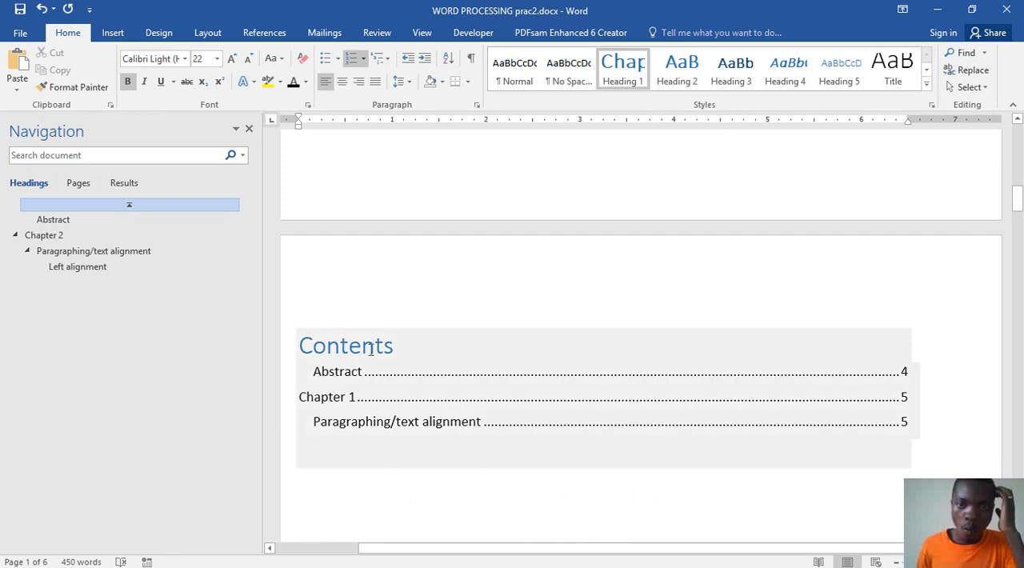
click(368, 352)
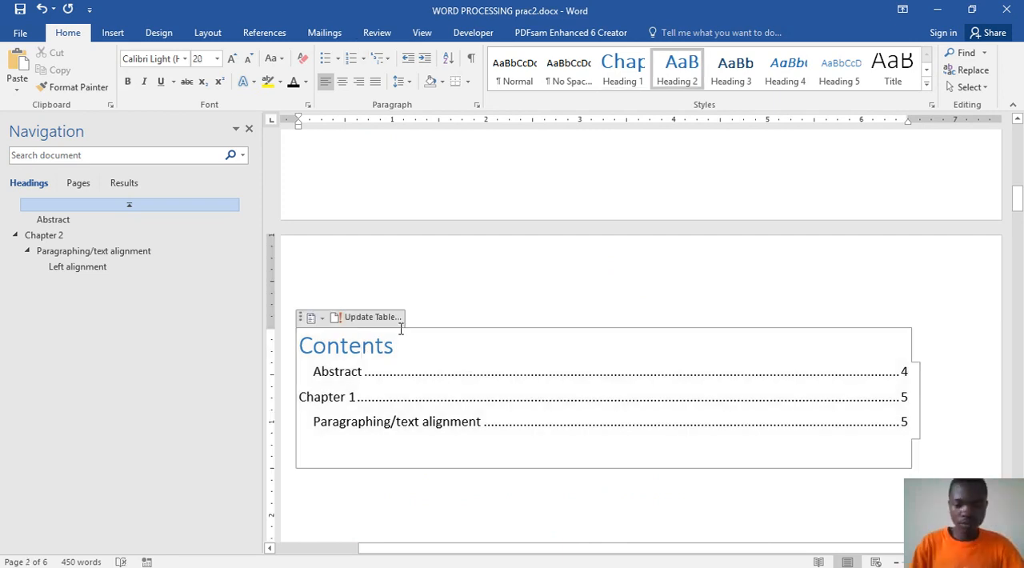
scroll(506, 293, up, 10)
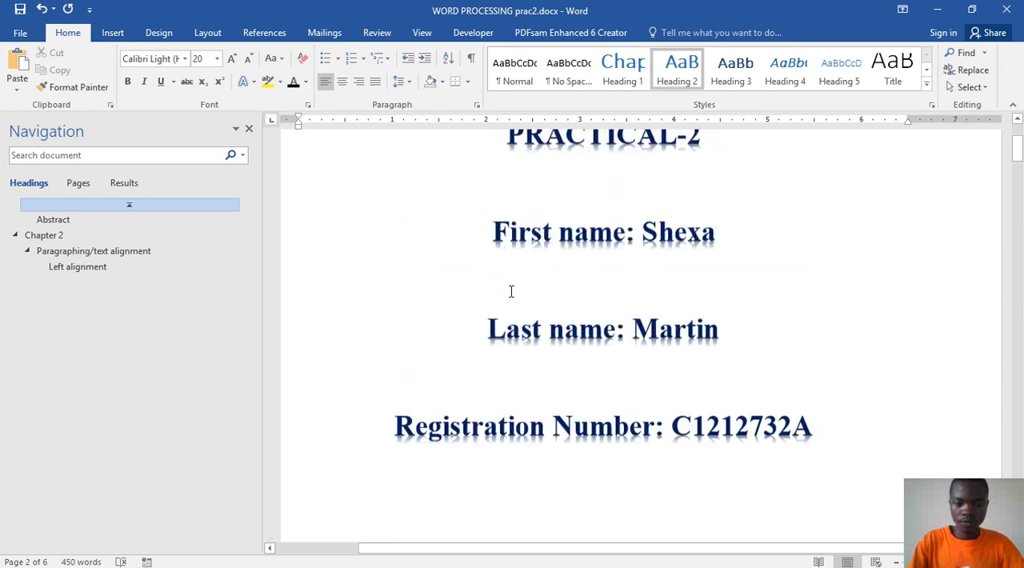
scroll(511, 291, up, 3)
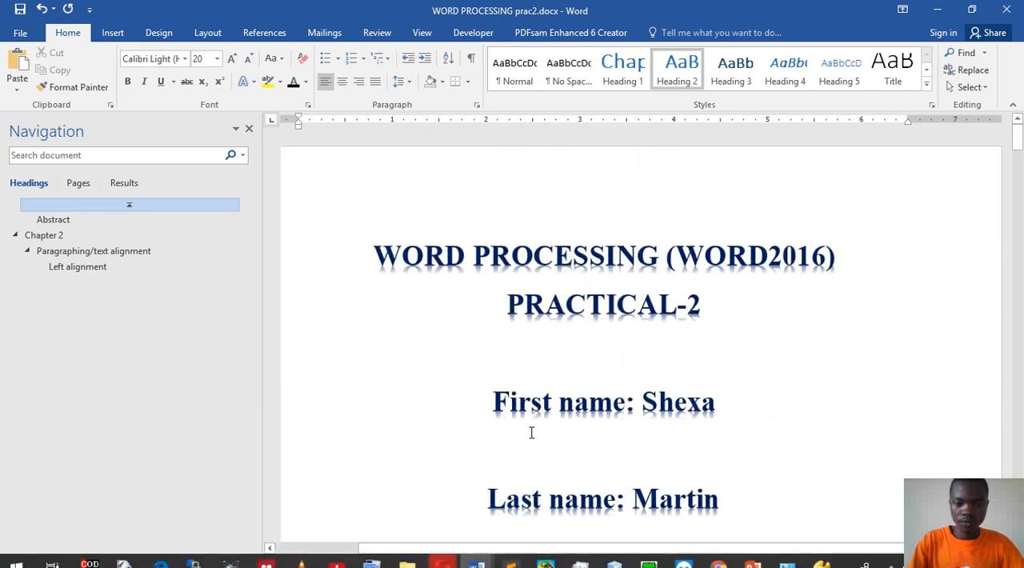
scroll(521, 380, down, 15)
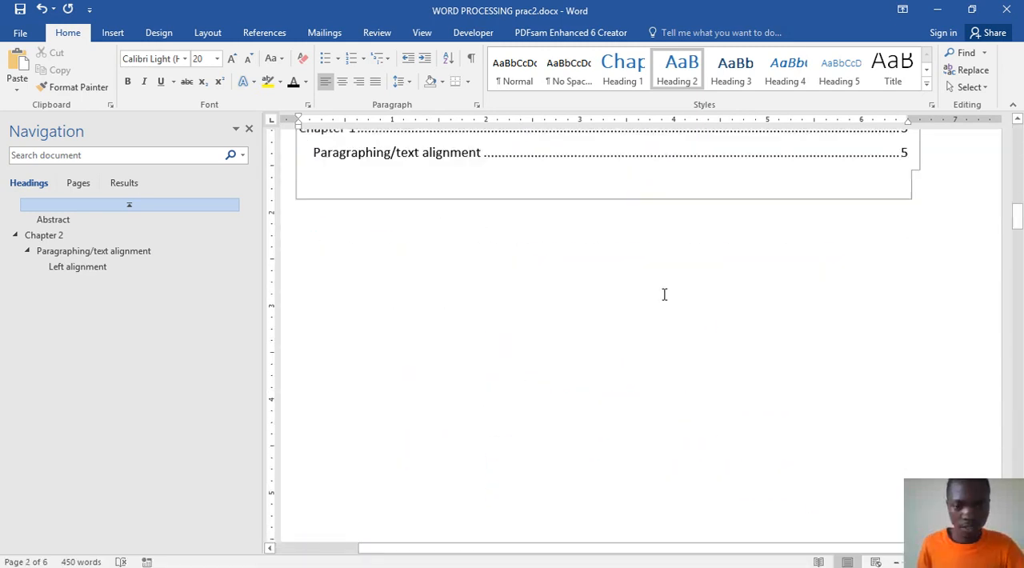
scroll(658, 279, down, 12)
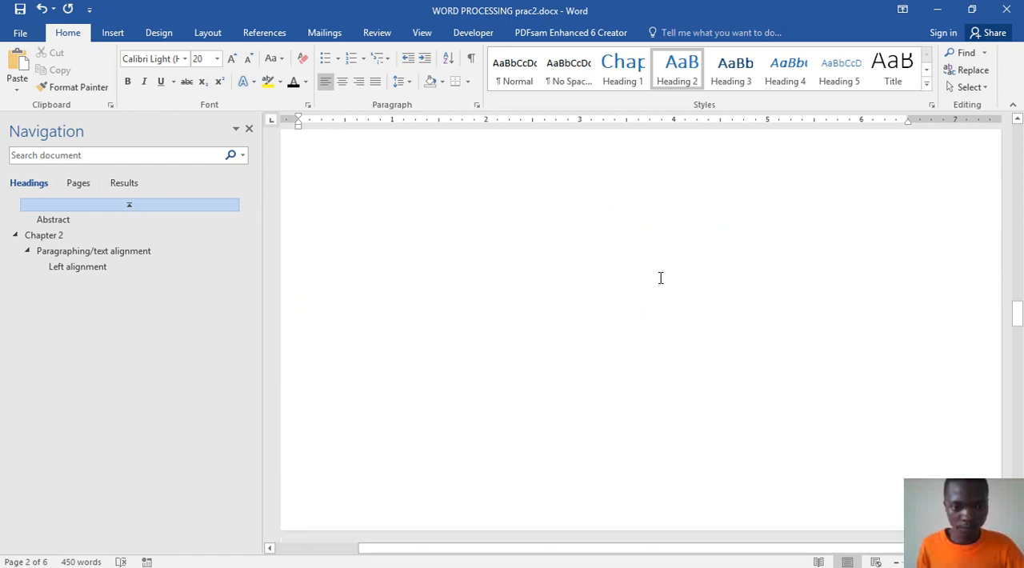
scroll(661, 277, down, 3)
scroll(610, 181, up, 3)
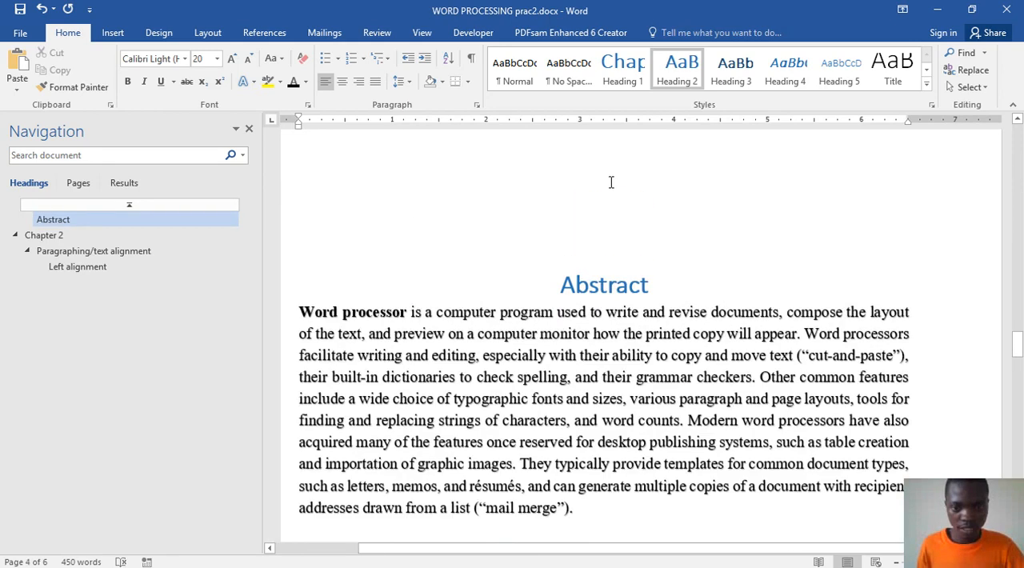
click(600, 295)
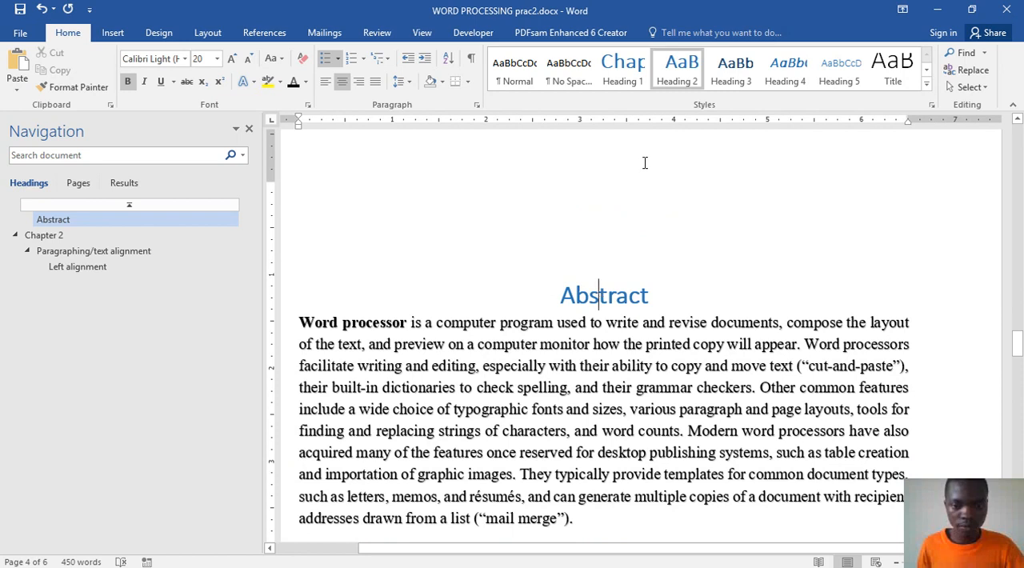
Step: Replace the chapter heading above "Paragraphing/text alignment" with typed text "Chapter 1" and apply the "Chapter 1 Heading 1" multilevel list to it
scroll(627, 371, down, 10)
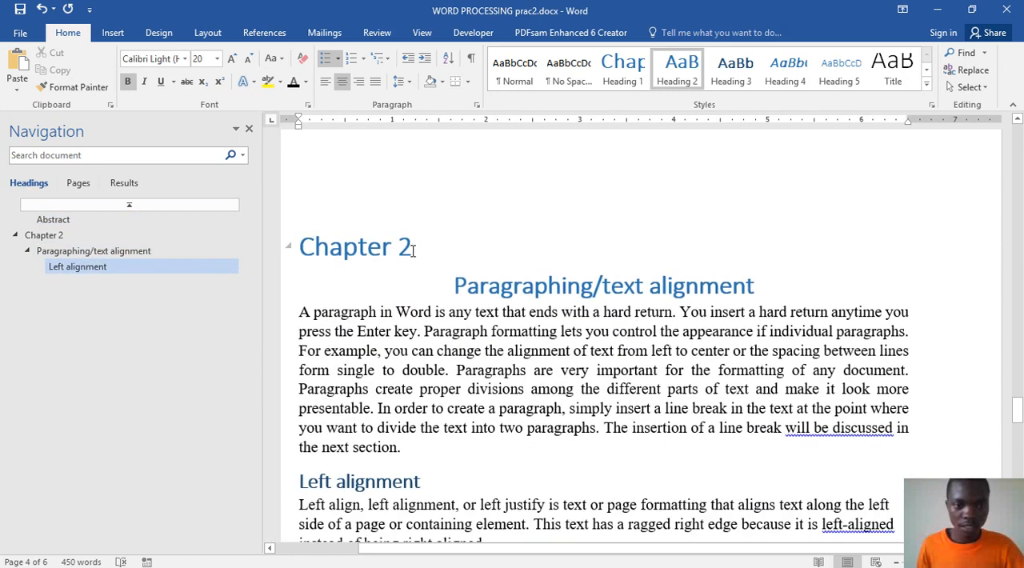
triple_click(395, 249)
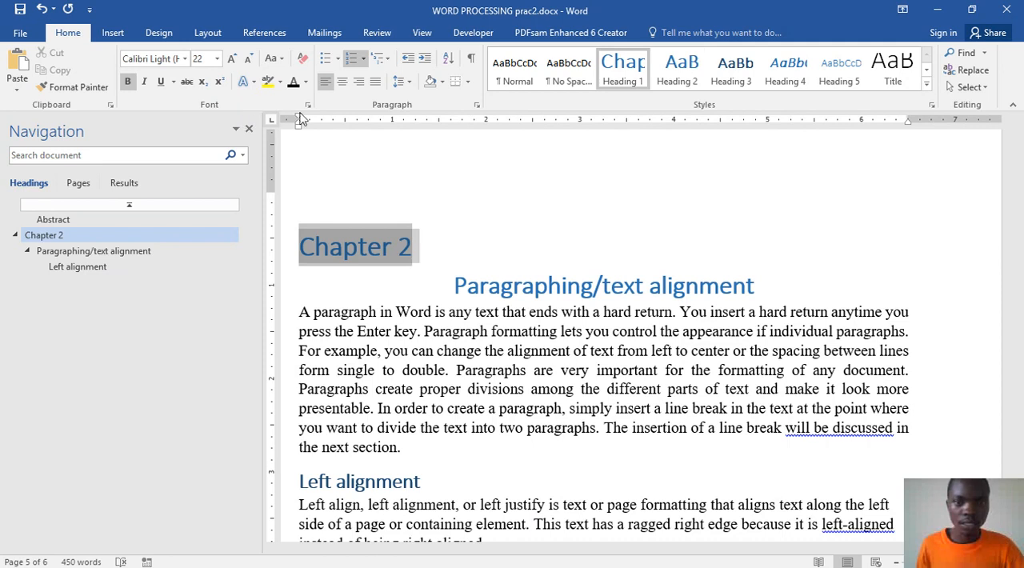
click(617, 65)
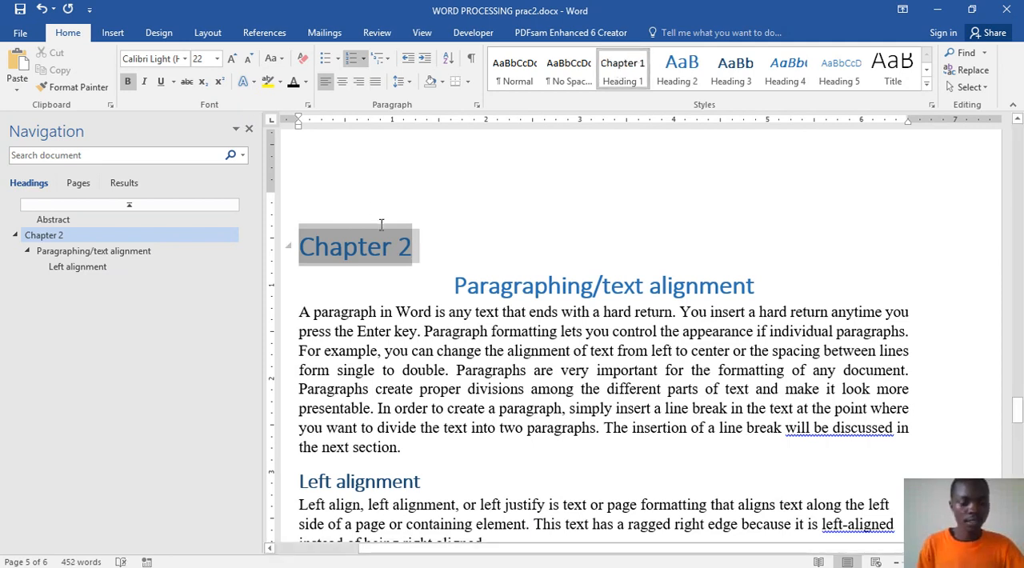
text(Ch)
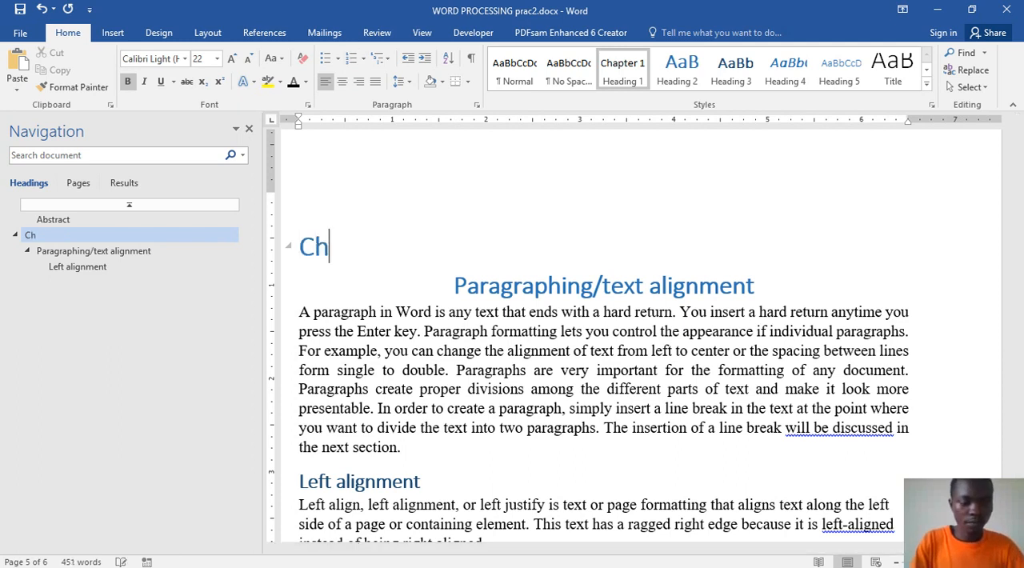
text(apter)
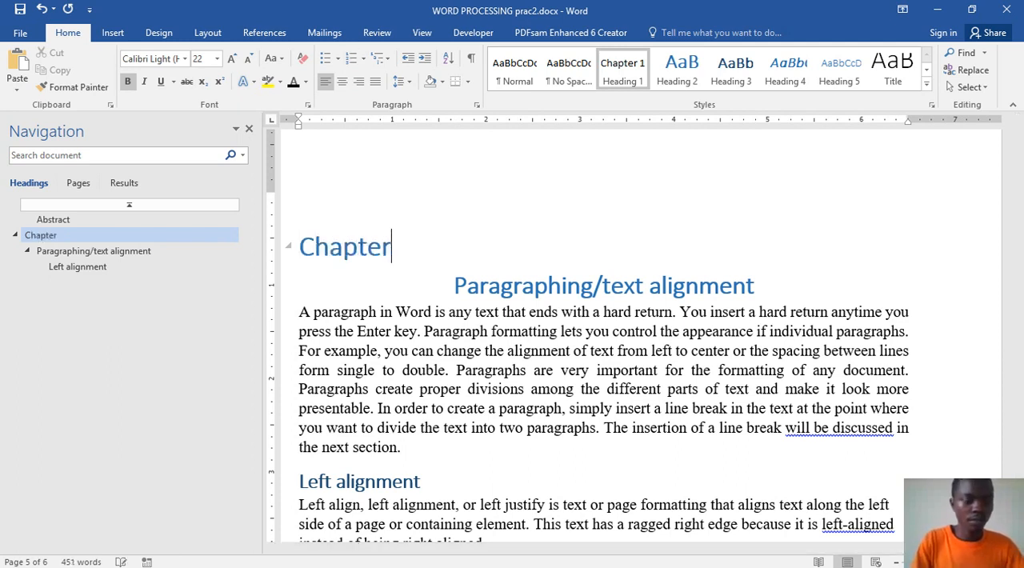
text( 1)
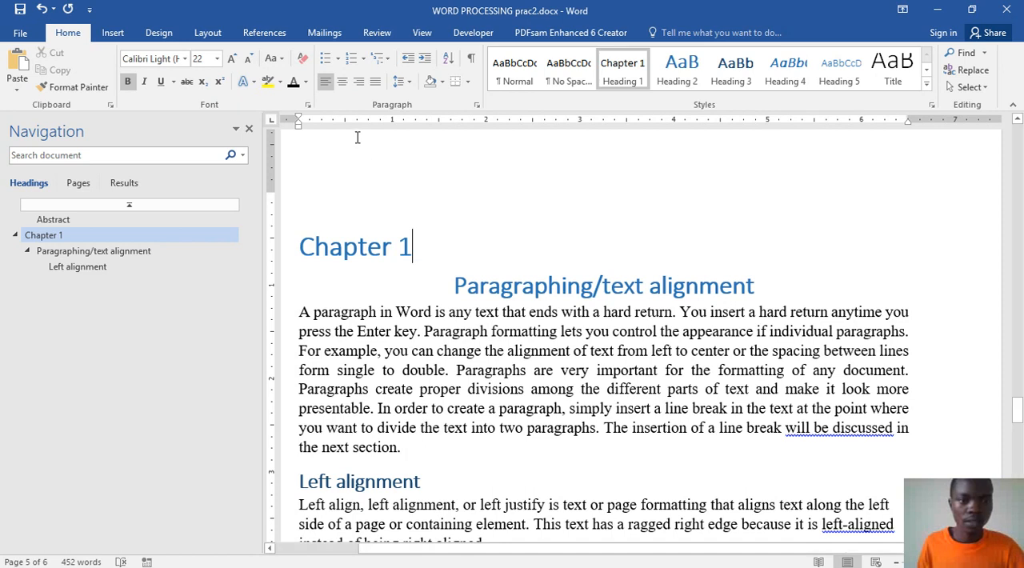
click(377, 62)
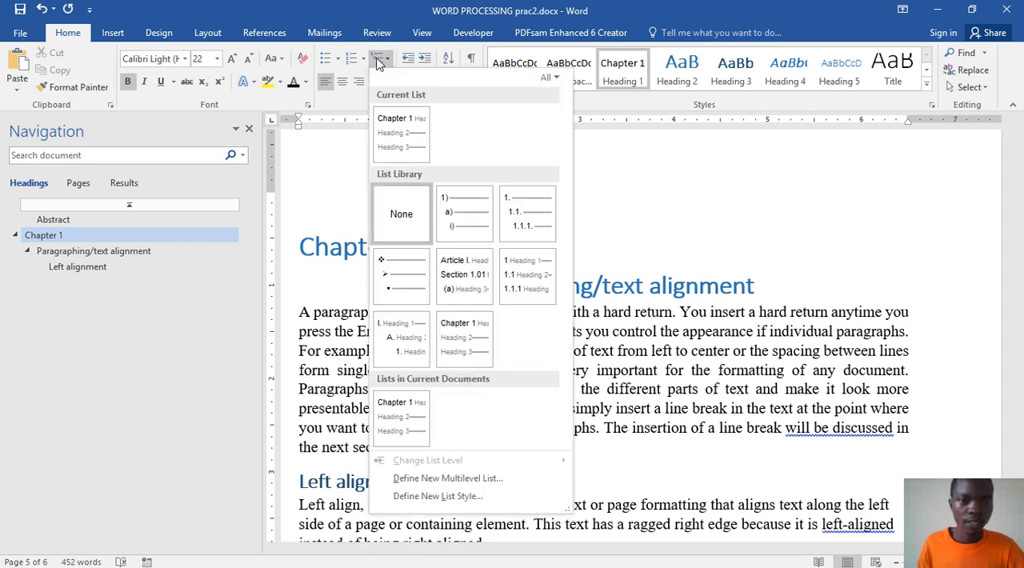
click(462, 353)
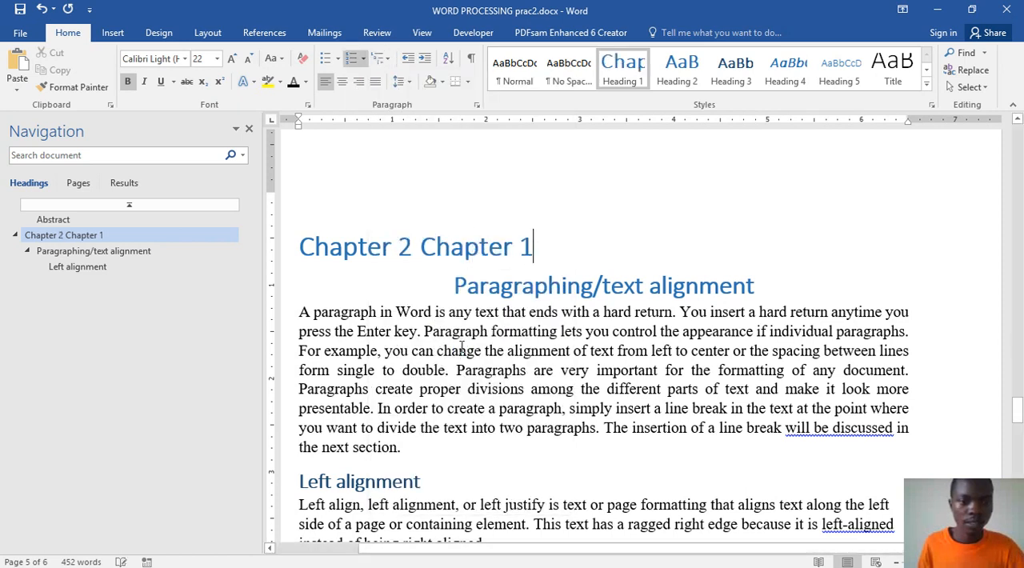
Step: Delete the whole chapter heading line above "Paragraphing/text alignment", including its typed text and automatic number
triple_click(465, 252)
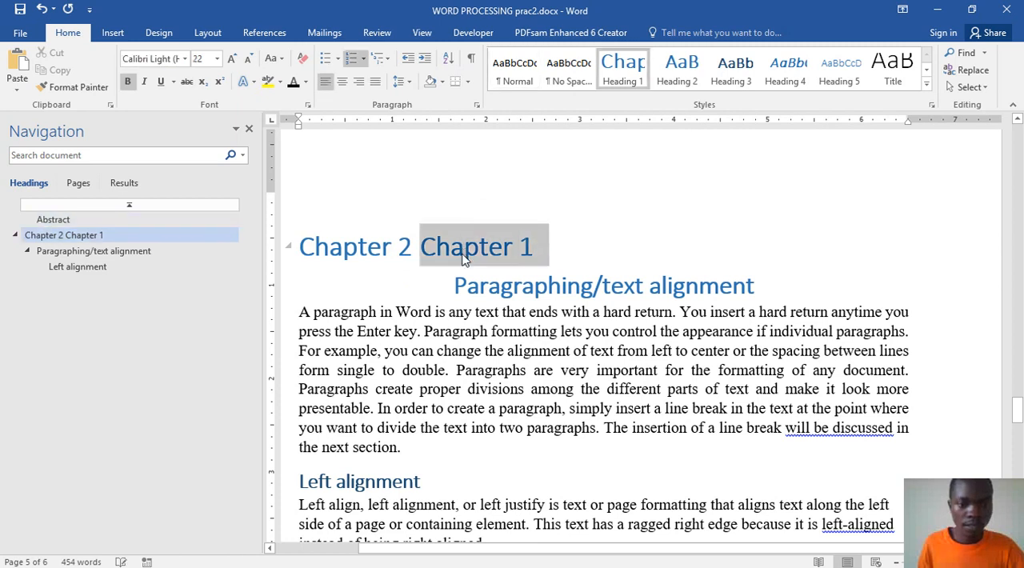
click(370, 251)
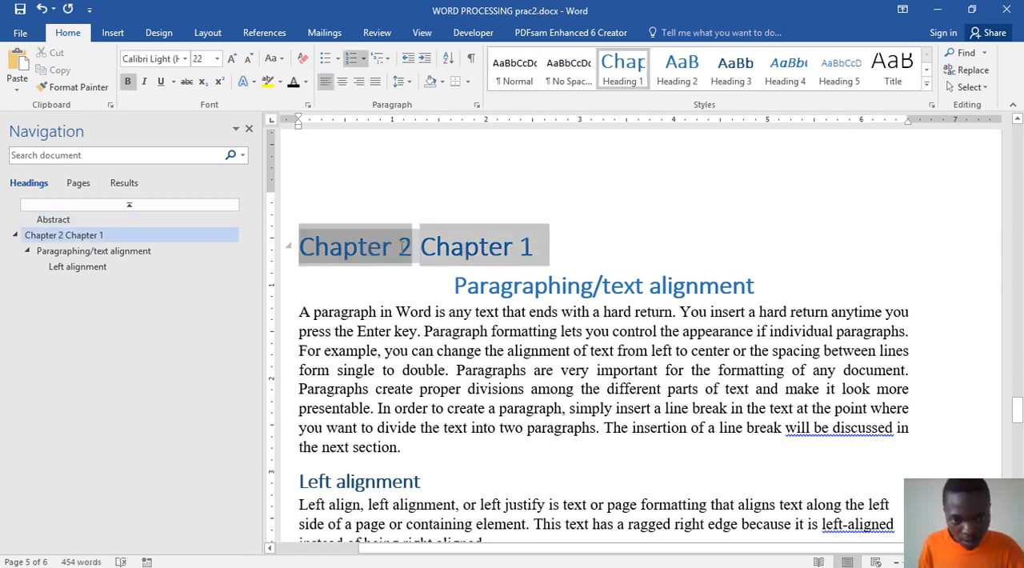
click(451, 248)
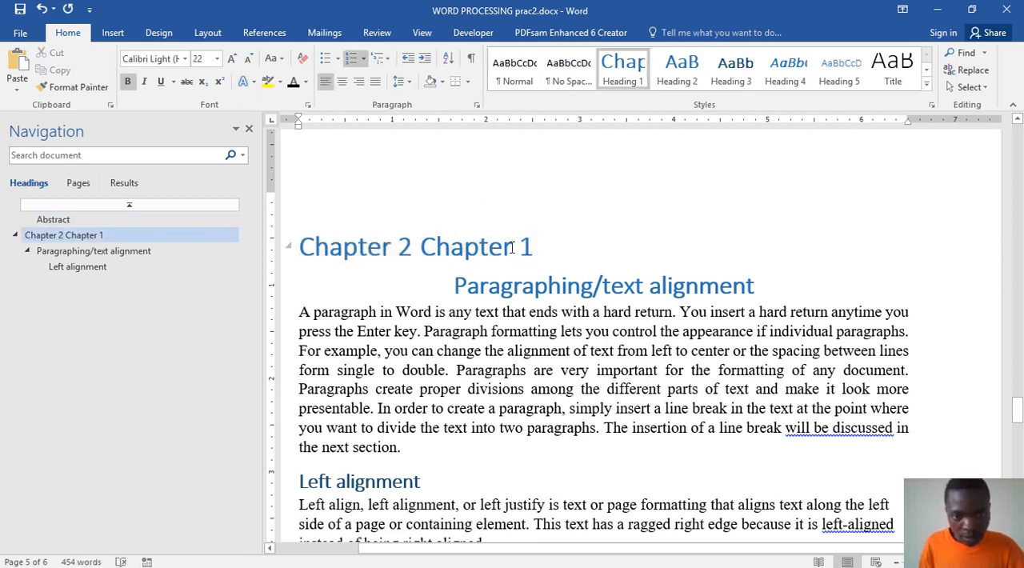
drag(538, 248, 419, 248)
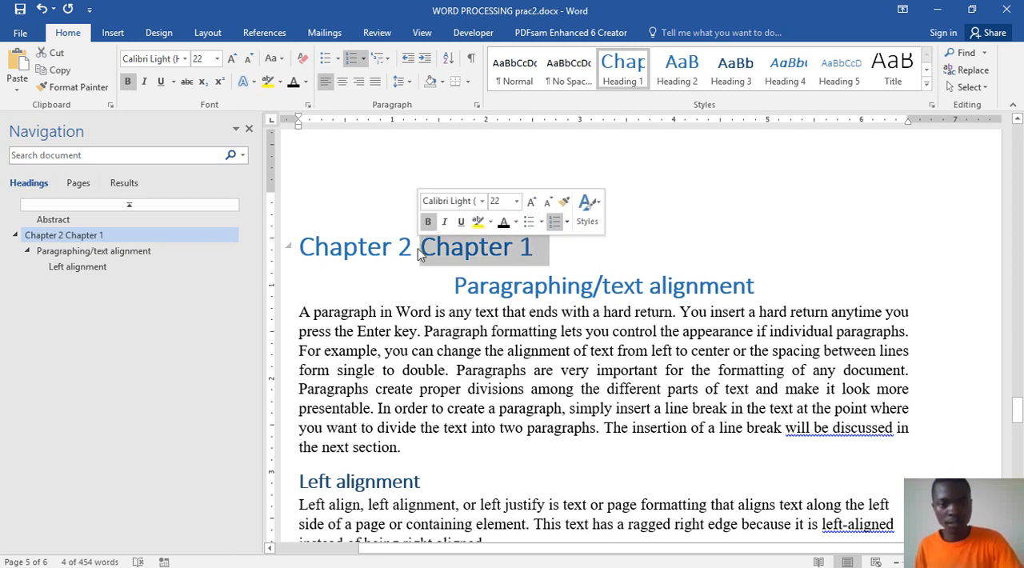
key(Delete)
key(Delete)
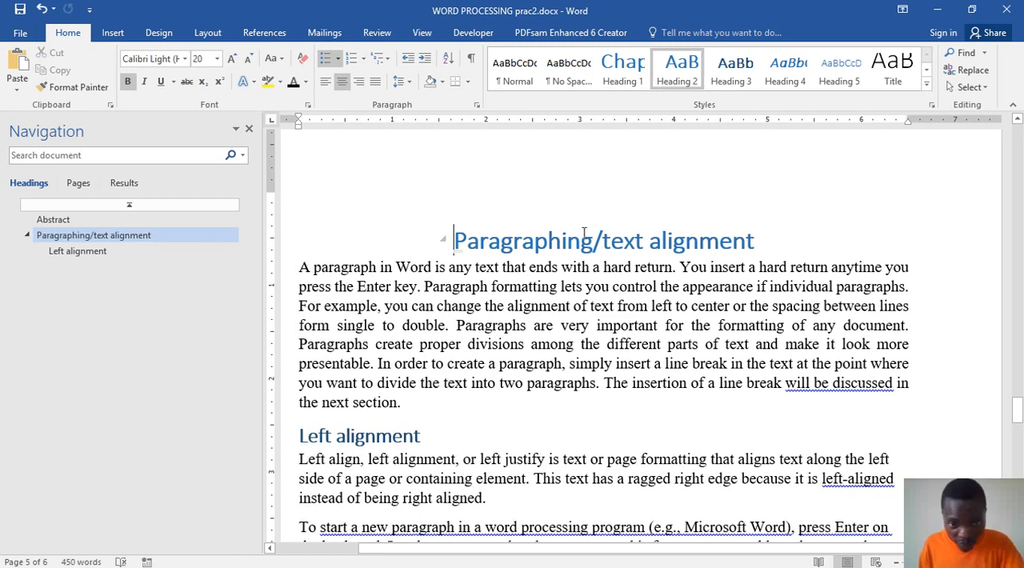
Step: Add an empty line above "Paragraphing/text alignment" and give it the Heading 1 style, removing its number once and reapplying the style
key(ctrl+Return)
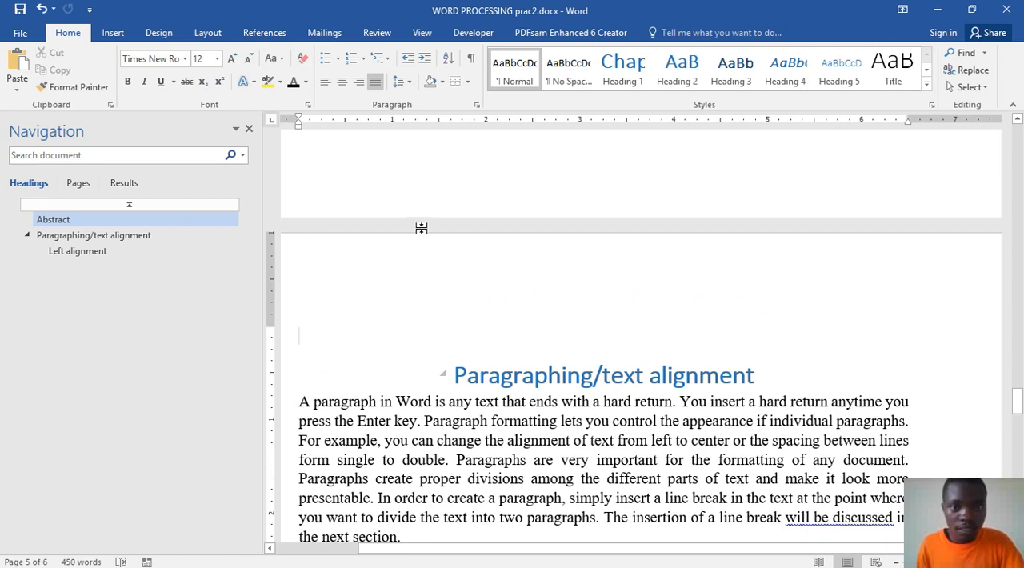
click(625, 72)
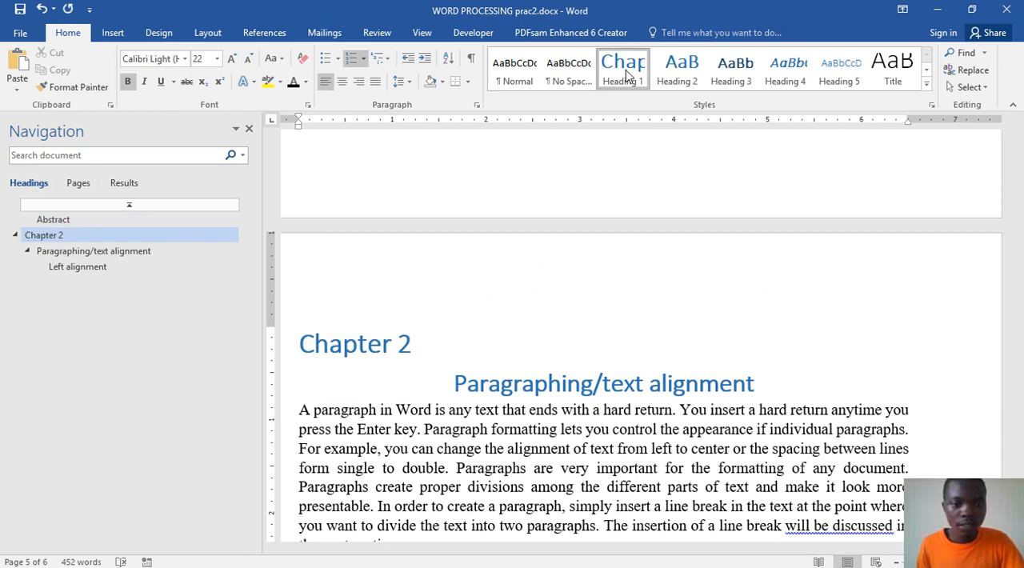
click(315, 344)
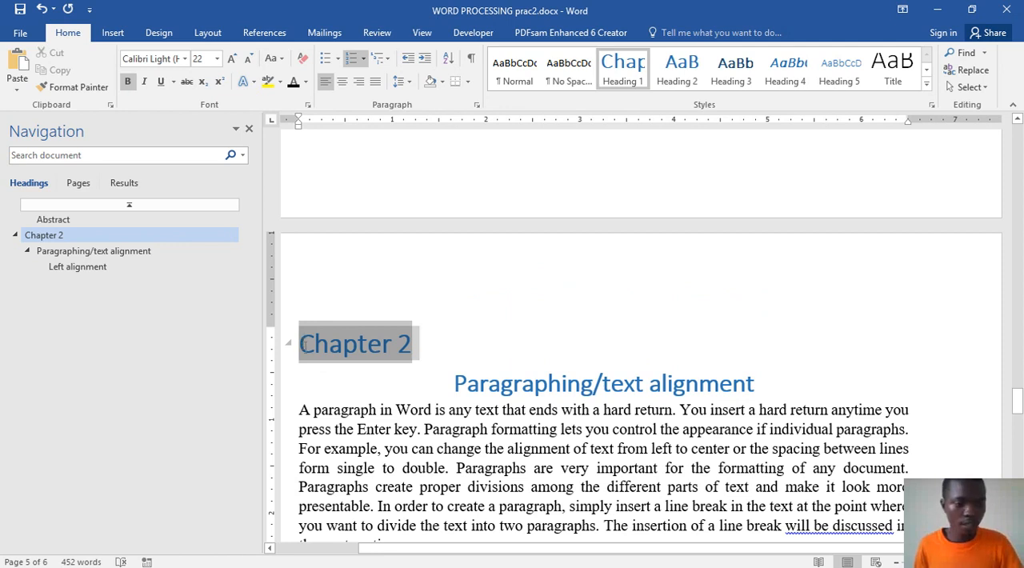
key(BackSpace)
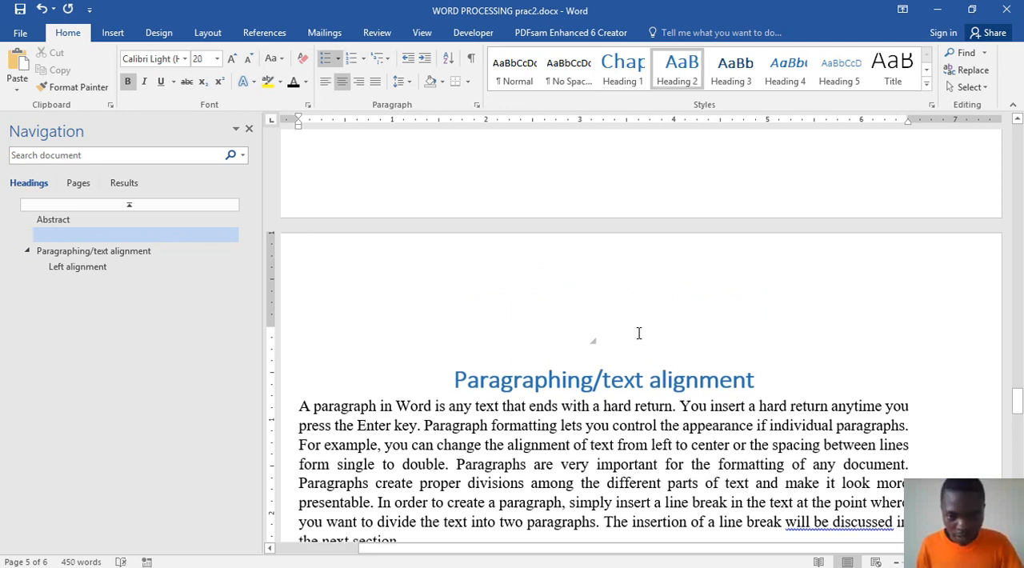
click(623, 78)
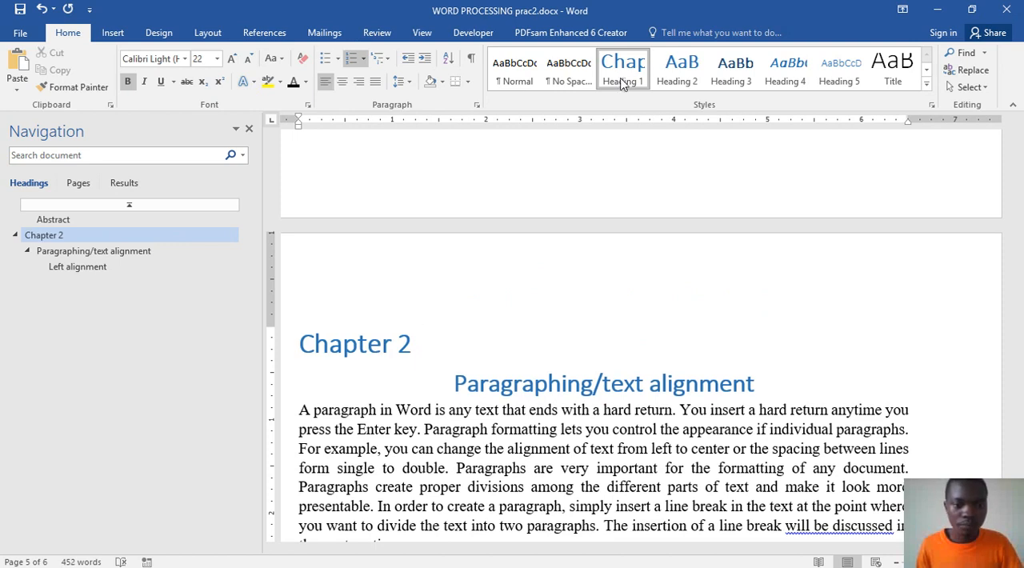
Step: Try to renumber the chapter heading by setting its list level to "Chapter 1 Heading 1" and reapplying the document's existing multilevel list
triple_click(406, 344)
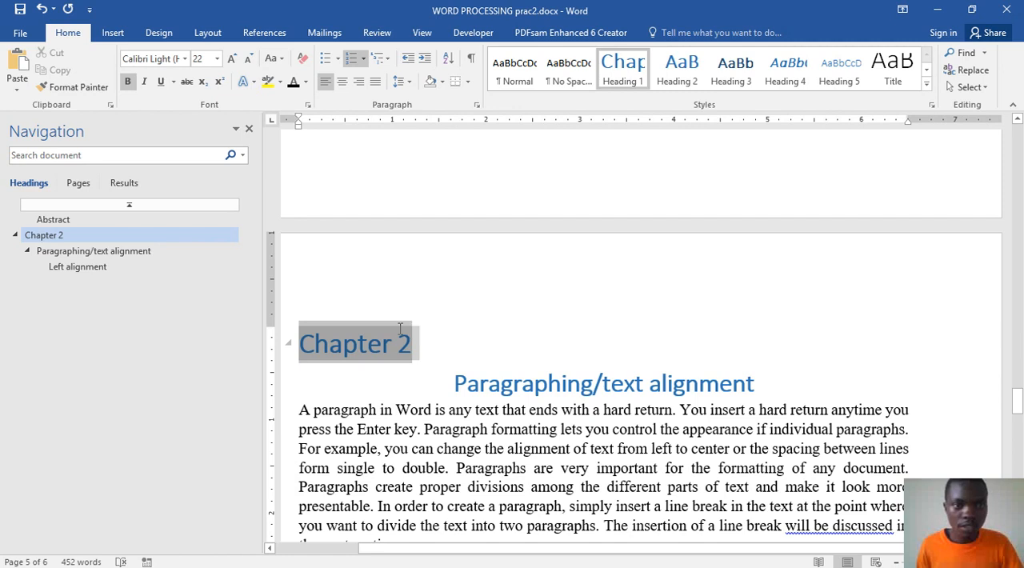
click(362, 59)
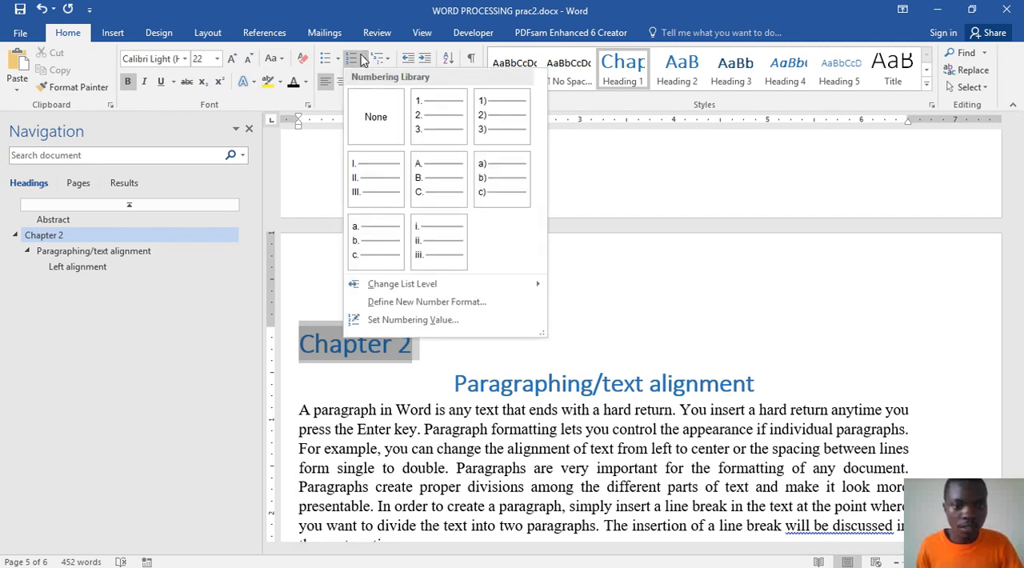
mouse_move(354, 290)
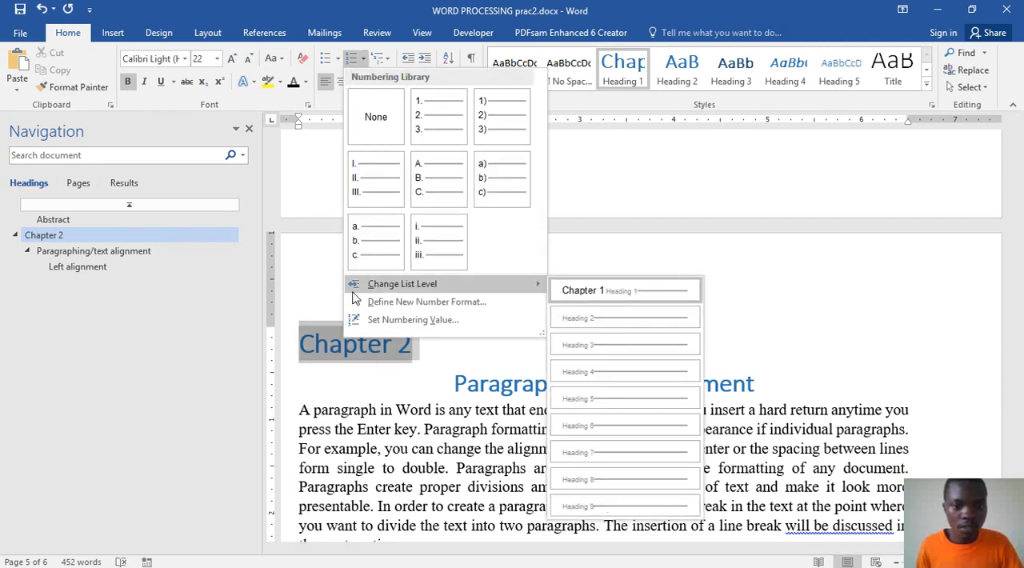
click(603, 291)
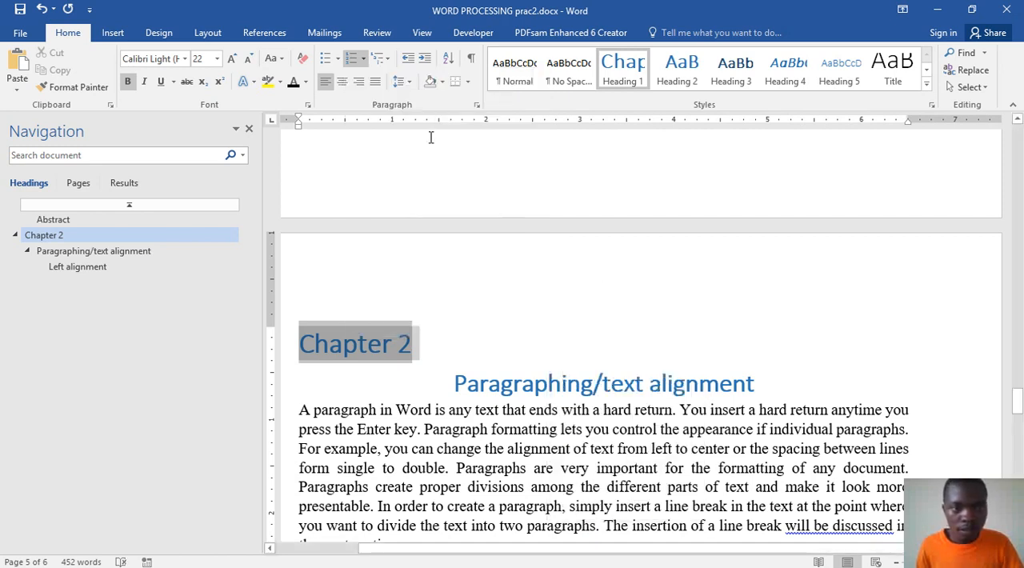
click(383, 59)
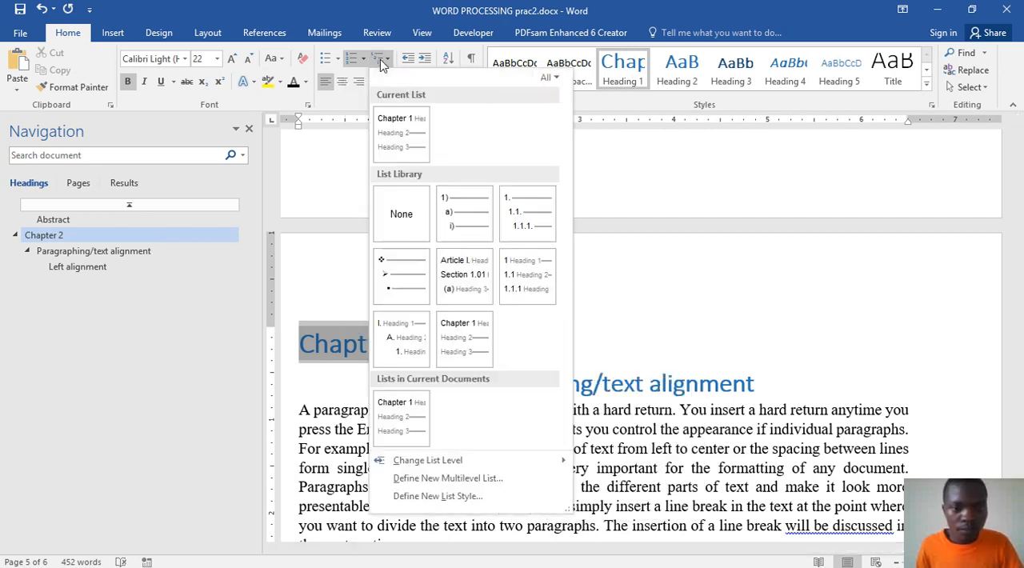
mouse_move(473, 338)
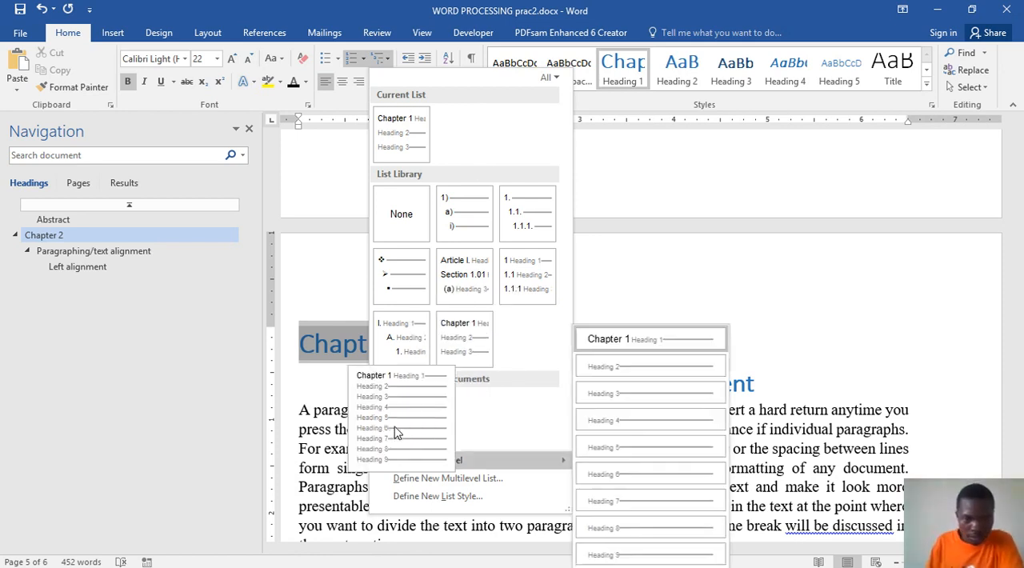
click(396, 430)
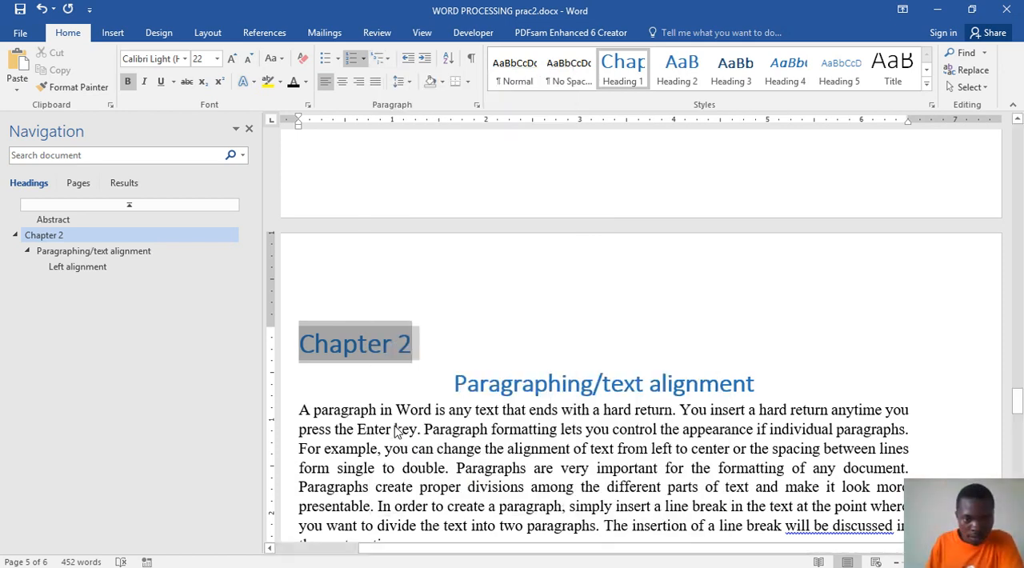
Step: Restart the chapter heading's numbering at 1 and center the heading above "Paragraphing/text alignment"
triple_click(406, 352)
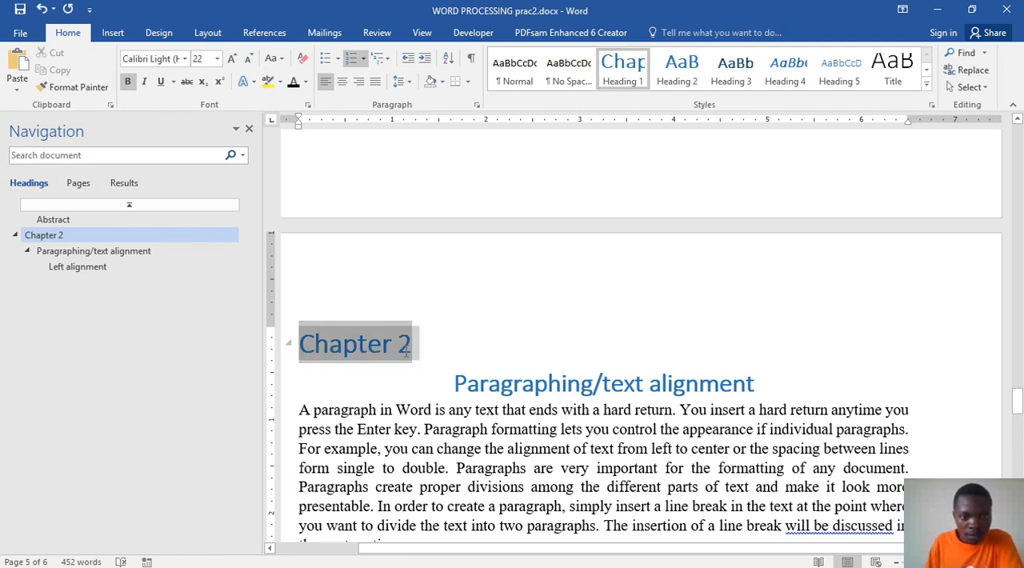
right_click(406, 352)
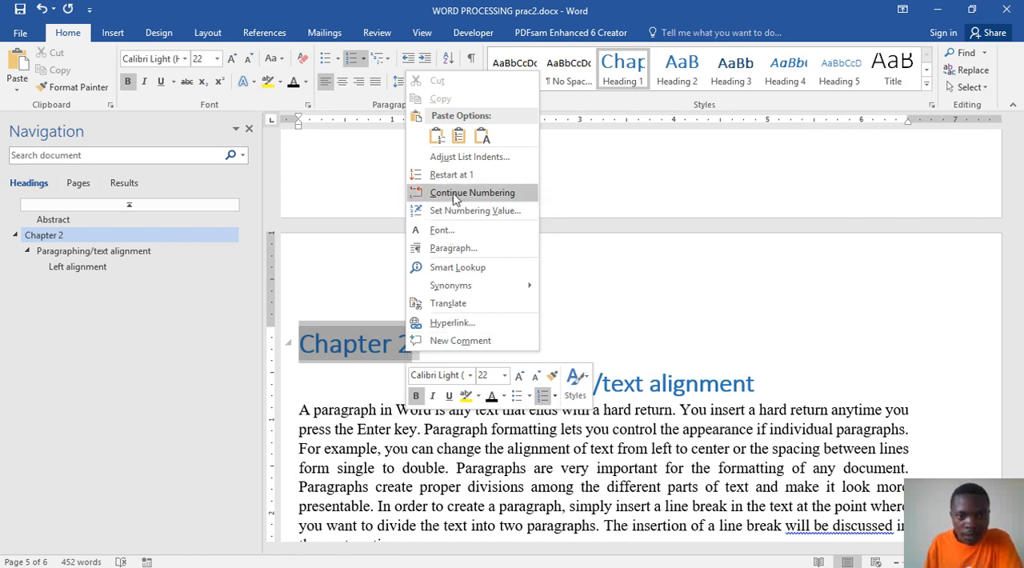
key(Escape)
right_click(373, 344)
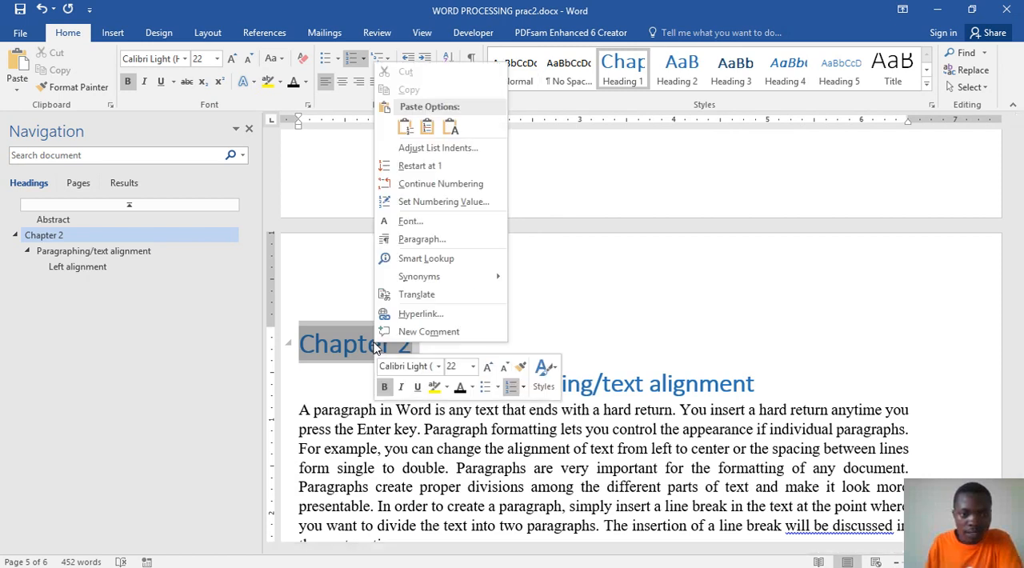
click(429, 170)
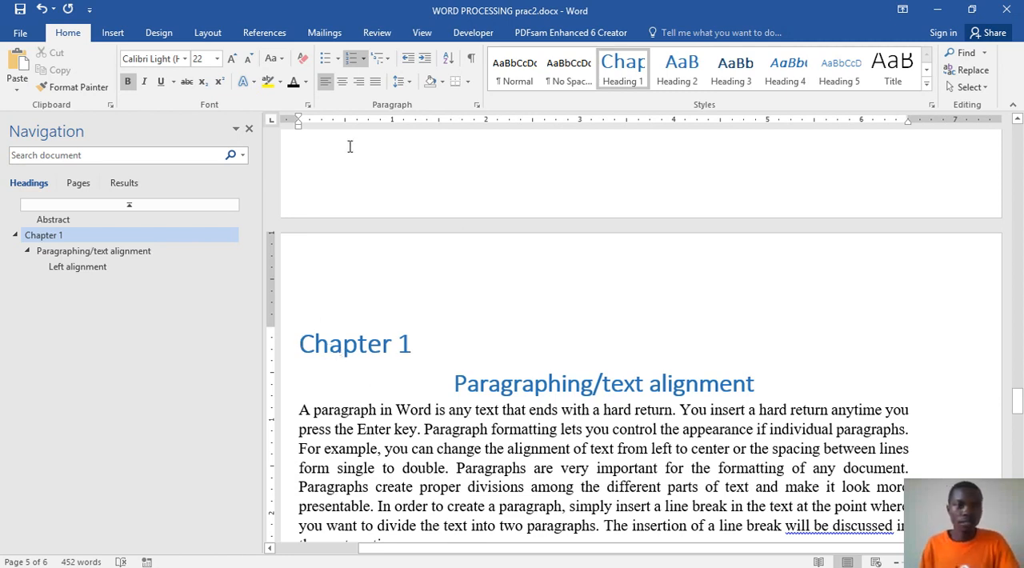
click(342, 82)
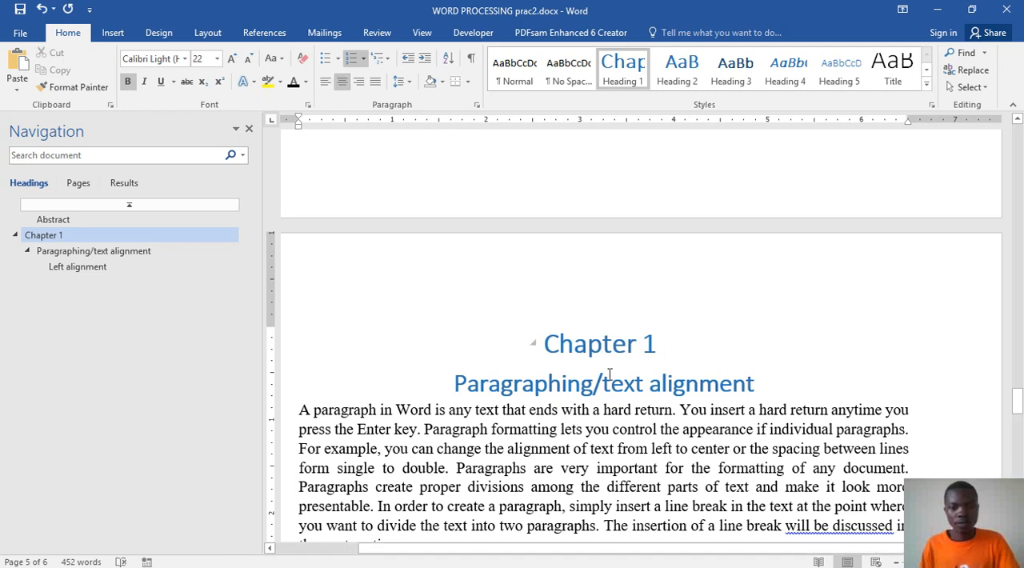
Step: Insert a Figure caption below the left-alignment picture, numbered with the Heading 1 chapter and a hyphen, reading "Figure 1-1: Left text alignment"
scroll(650, 372, down, 10)
scroll(644, 380, down, 12)
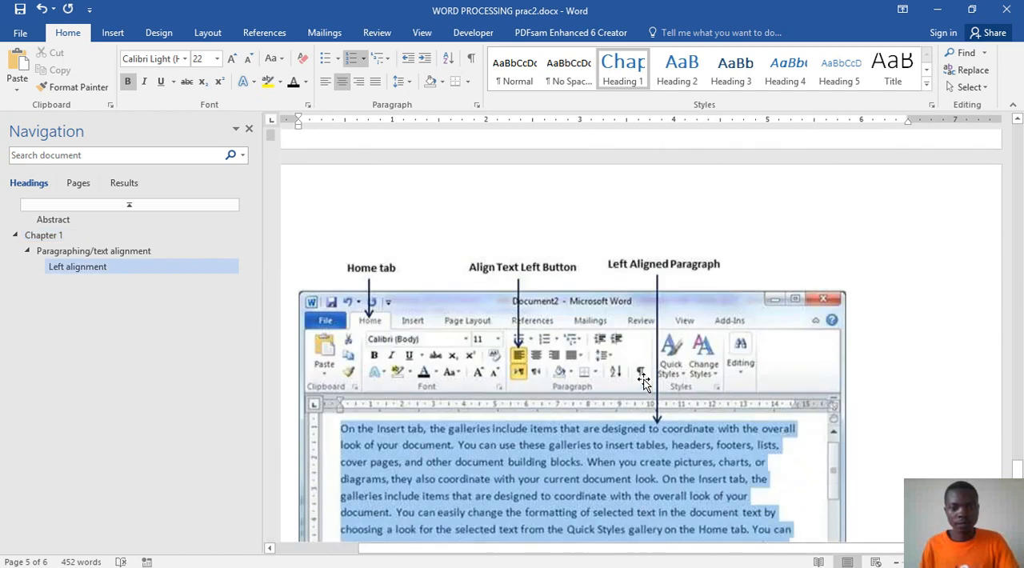
scroll(452, 290, up, 5)
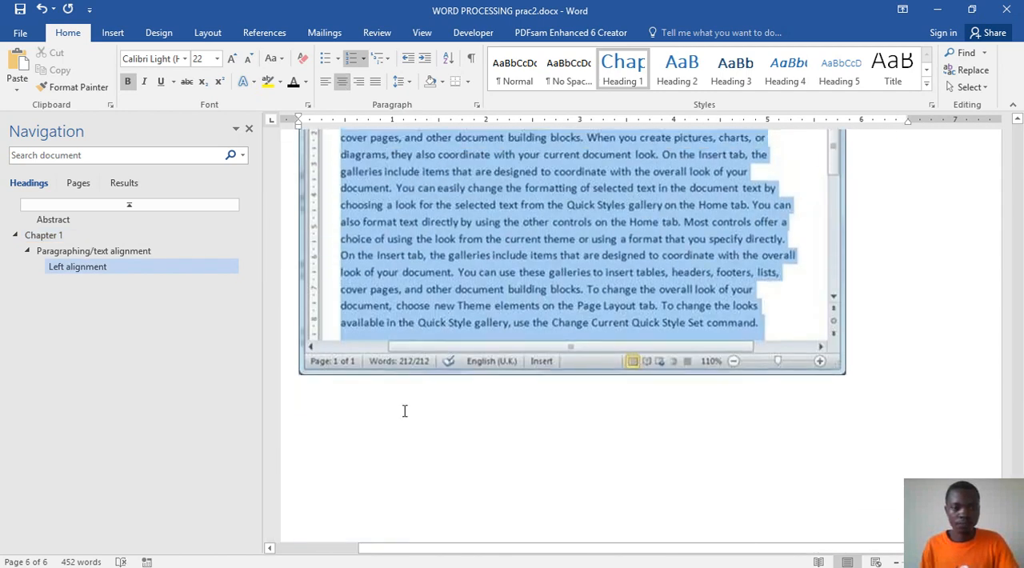
click(403, 411)
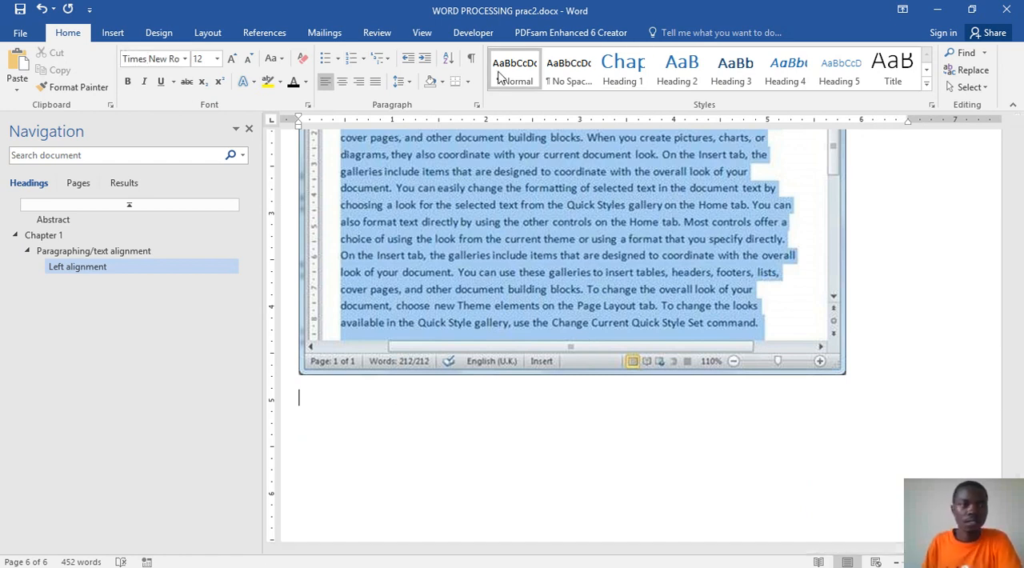
click(255, 33)
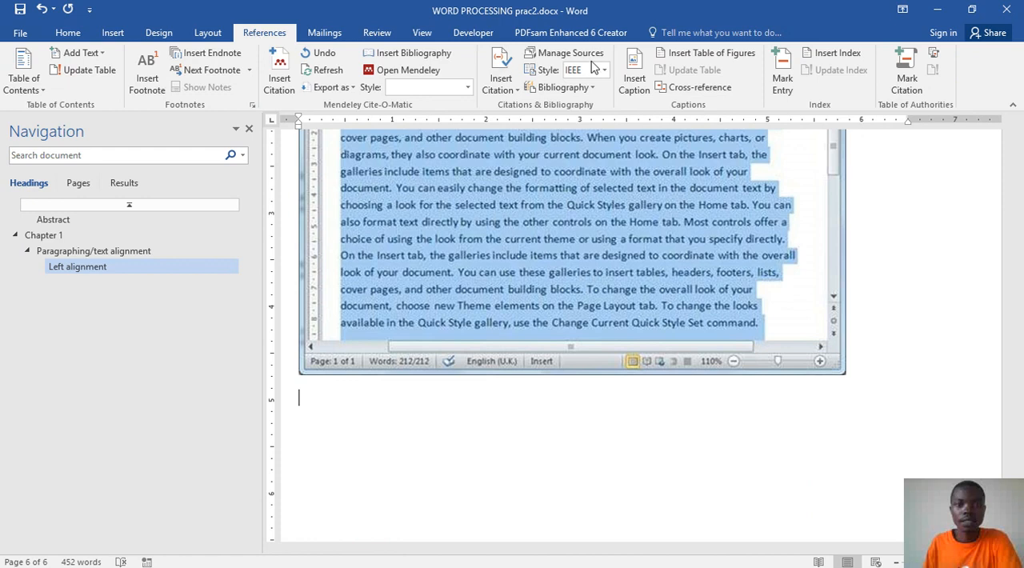
click(634, 78)
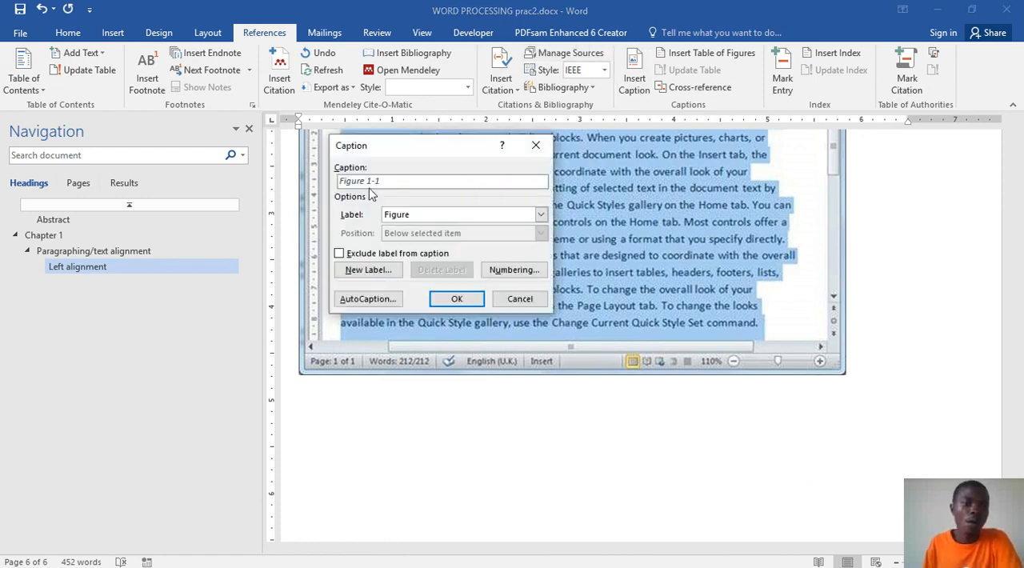
click(515, 271)
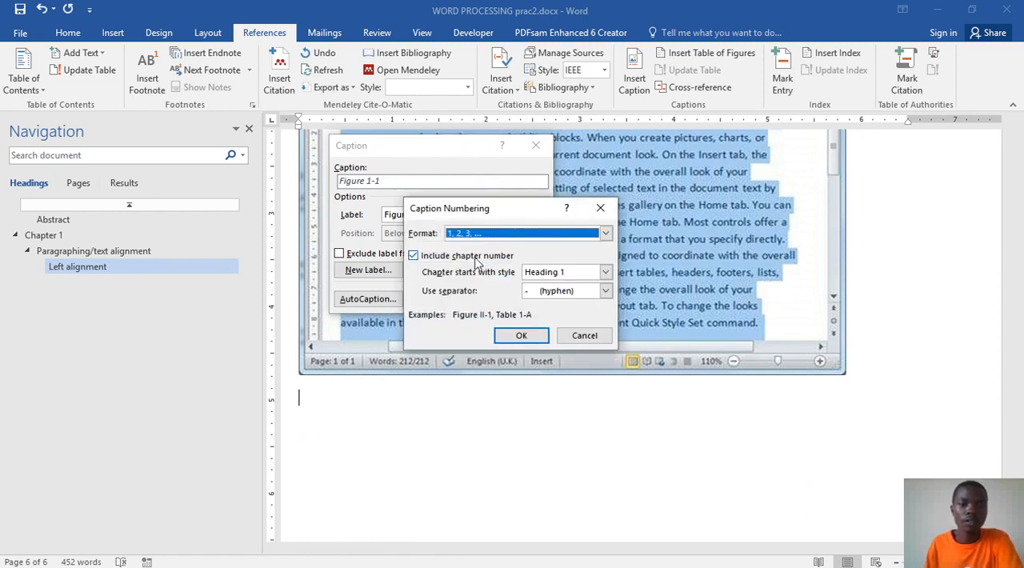
click(517, 336)
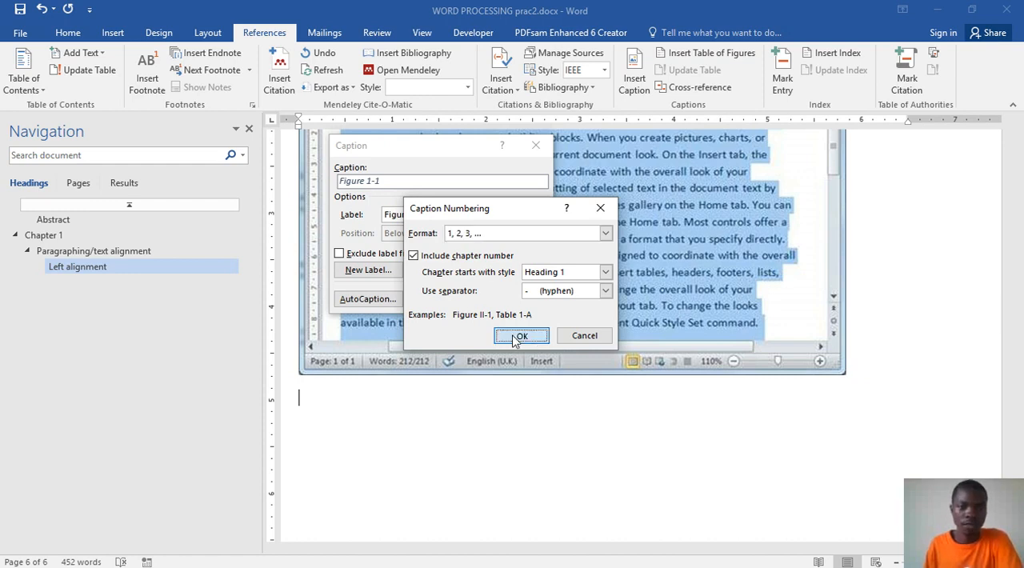
click(457, 302)
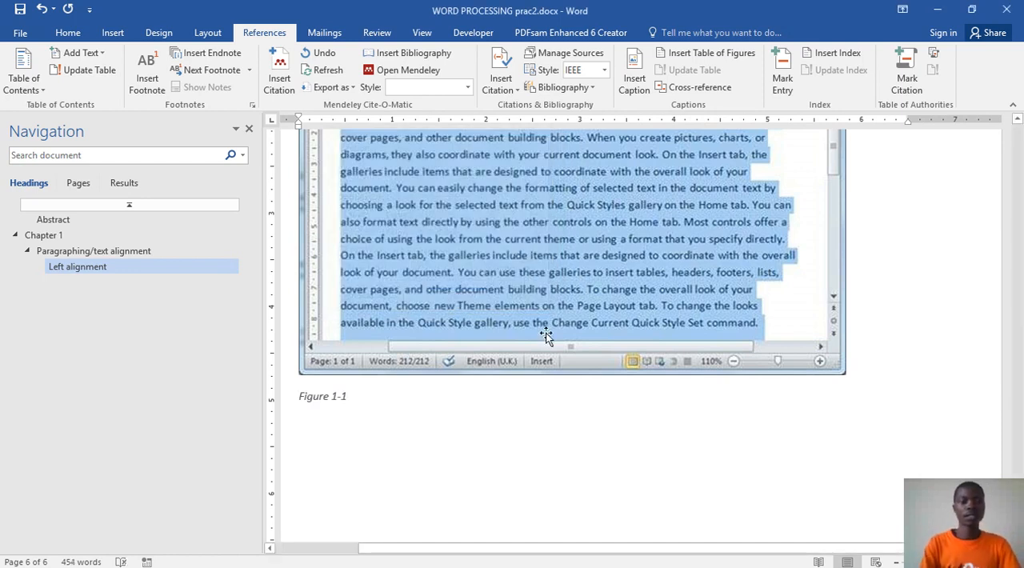
text(: Left text alignment)
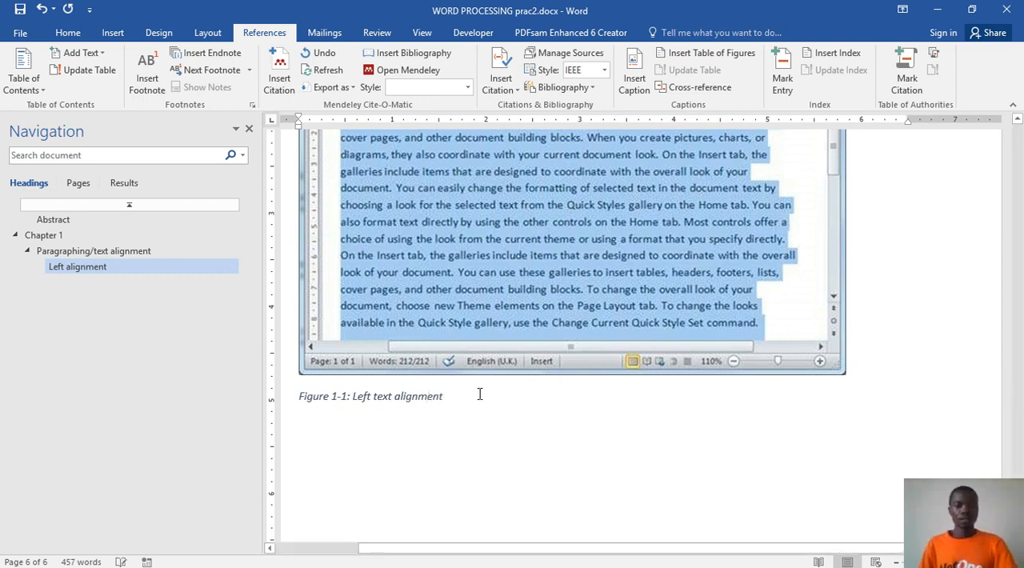
Step: Update the table of figures on its page ahead of the Abstract and save the document
drag(447, 399, 301, 398)
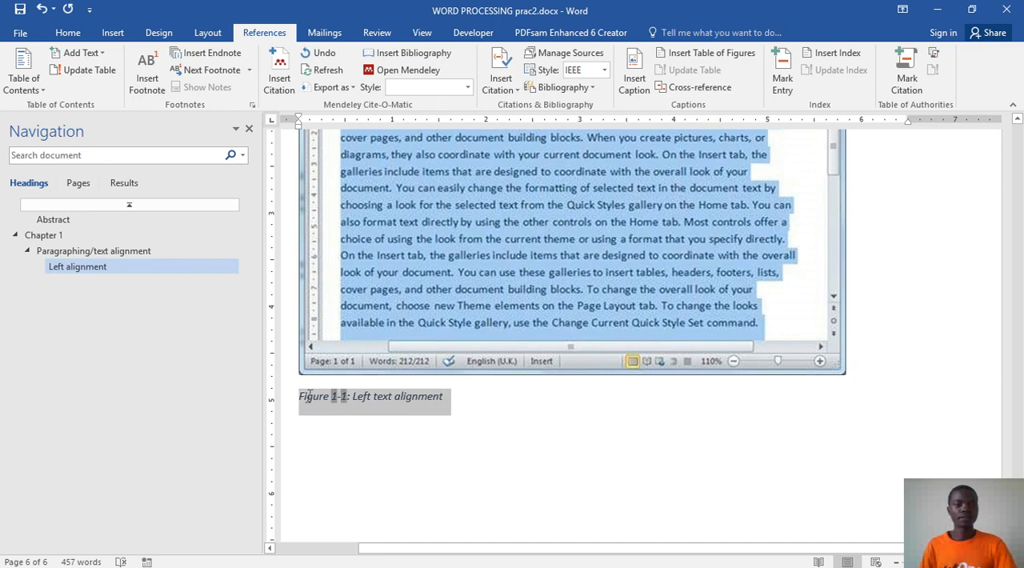
click(354, 307)
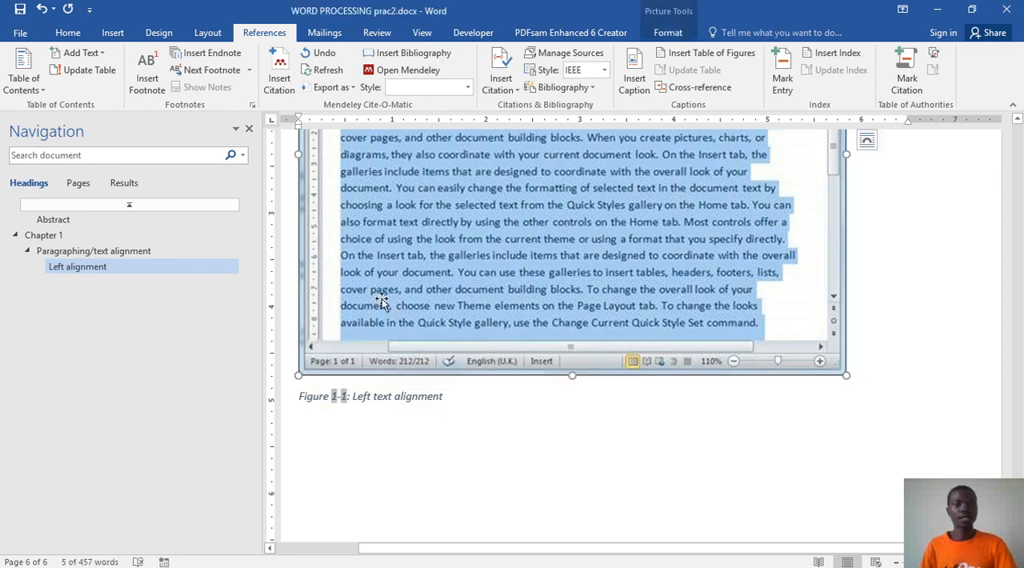
scroll(400, 347, up, 3)
scroll(403, 349, up, 3)
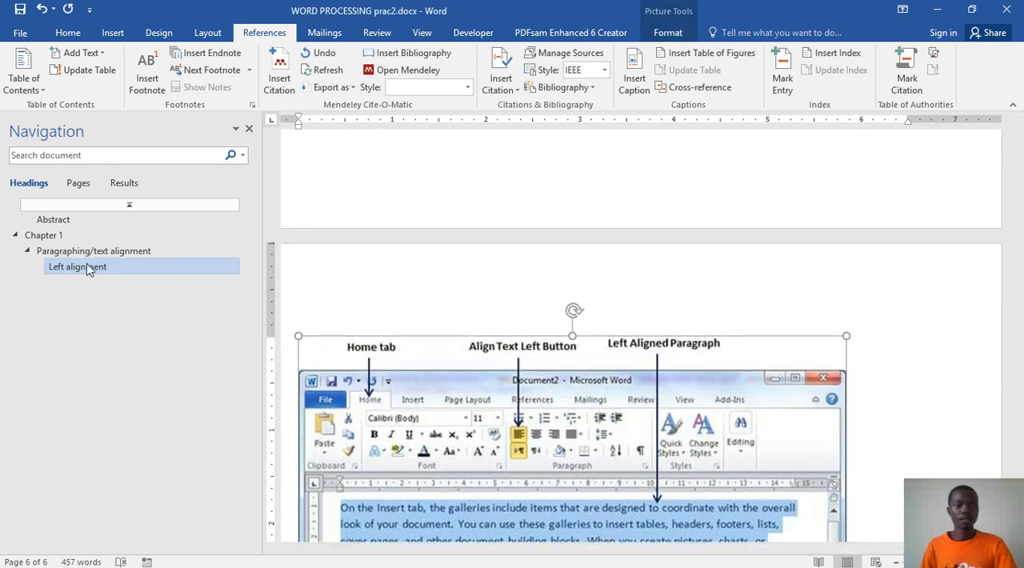
click(49, 236)
scroll(512, 327, up, 15)
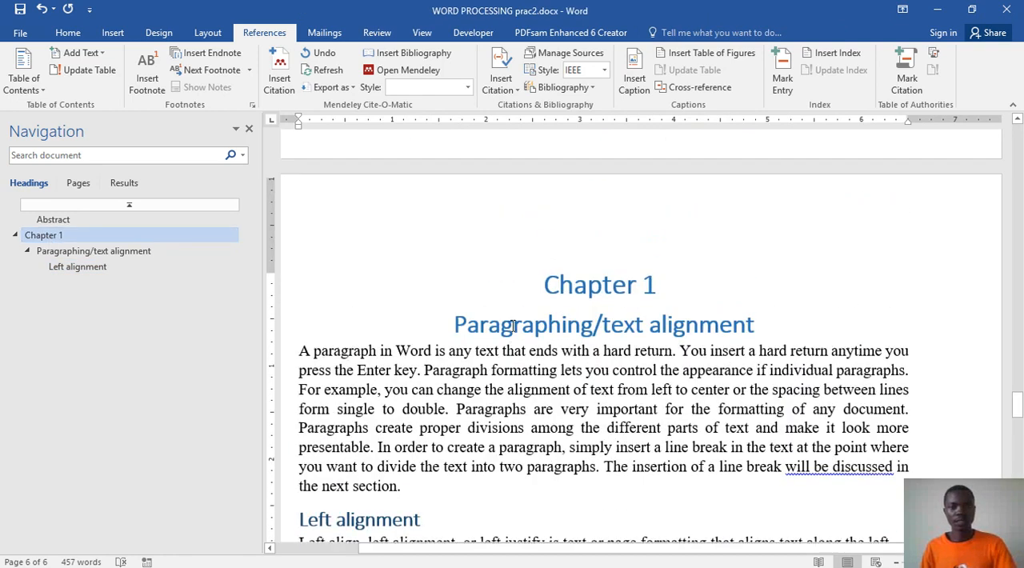
scroll(513, 326, up, 10)
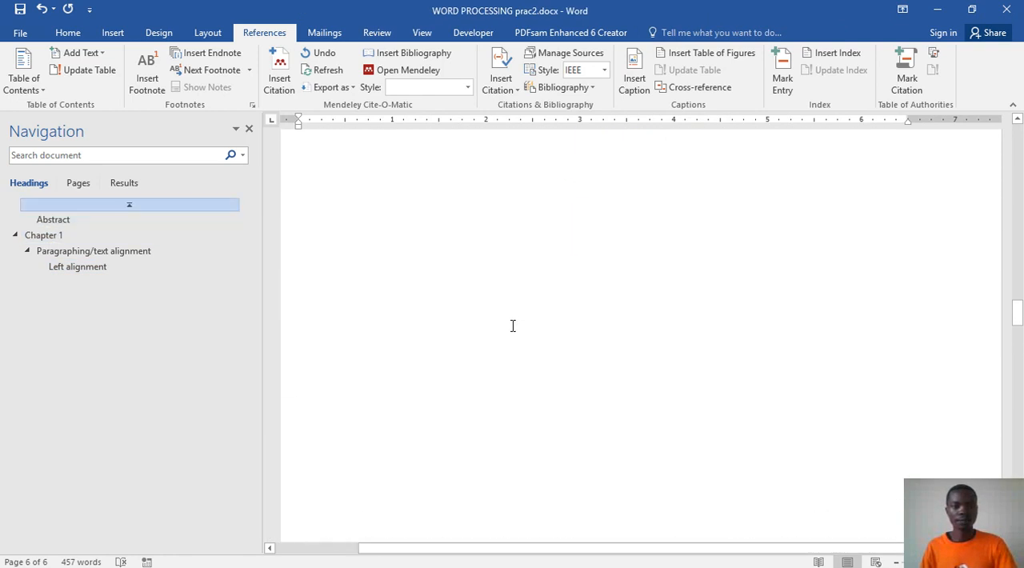
scroll(513, 326, up, 1)
click(513, 324)
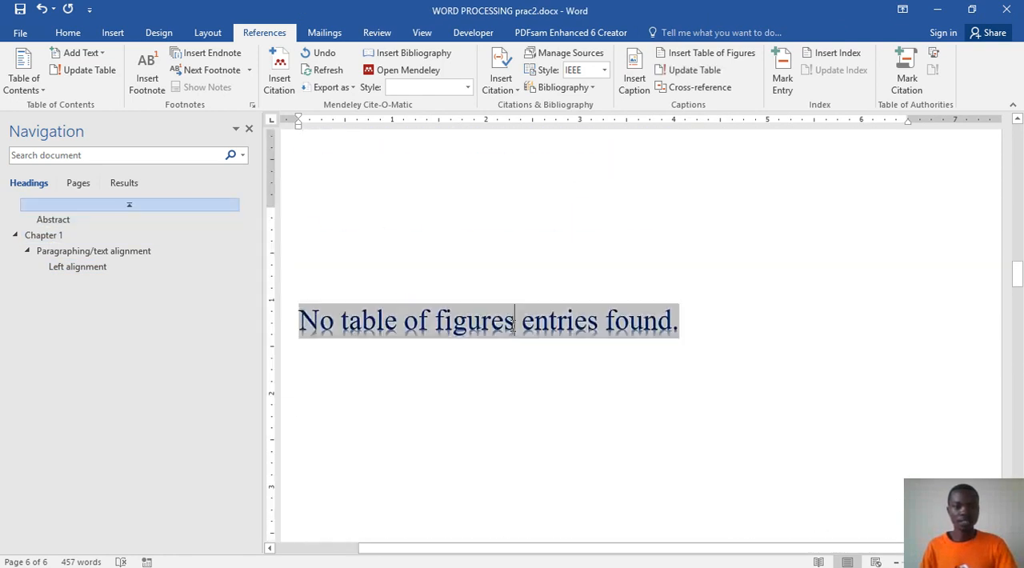
right_click(512, 324)
click(553, 411)
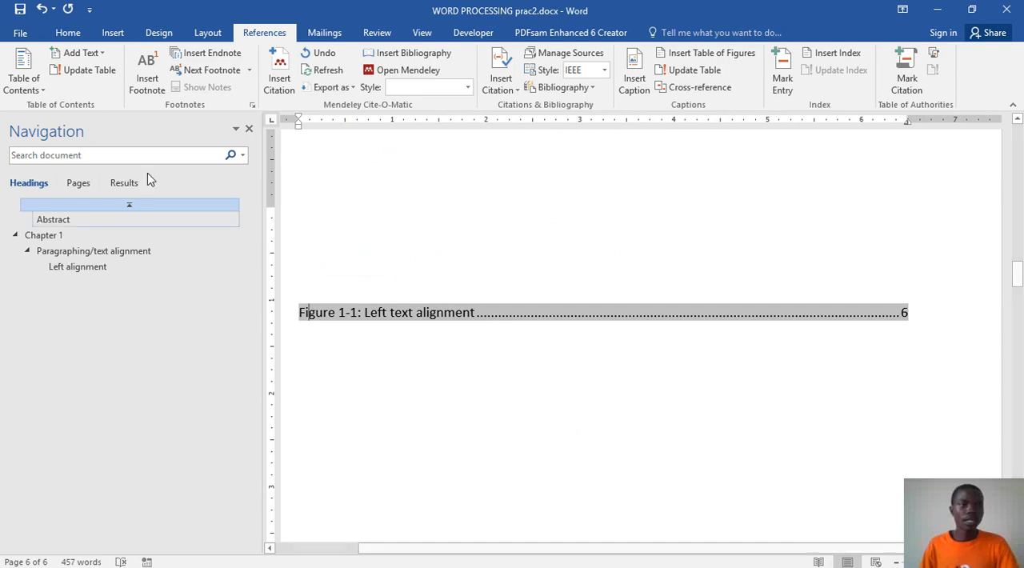
click(20, 11)
Step: Add an empty line below the "Figure 1-1: Left text alignment" caption
scroll(640, 322, down, 10)
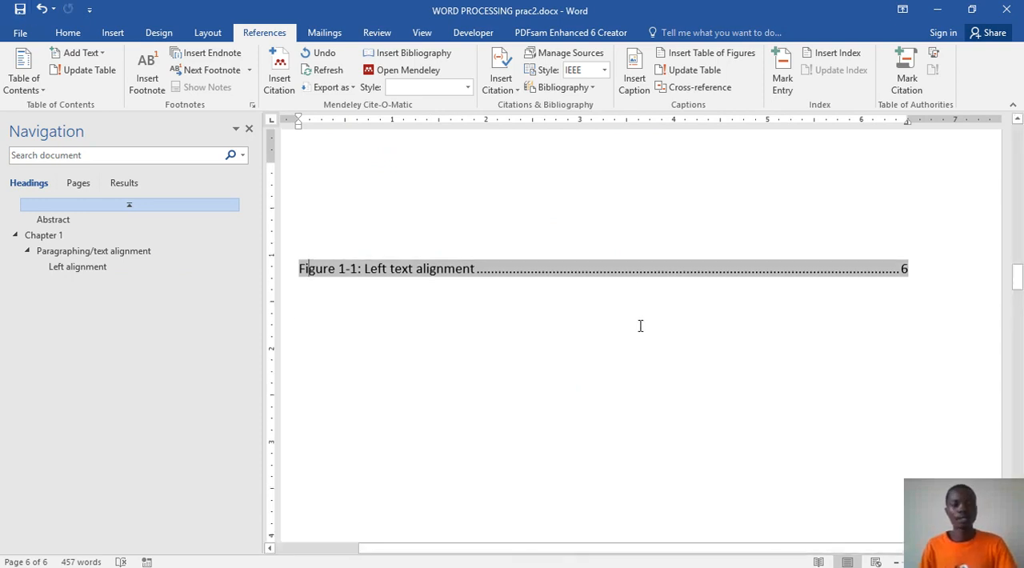
scroll(640, 324, down, 15)
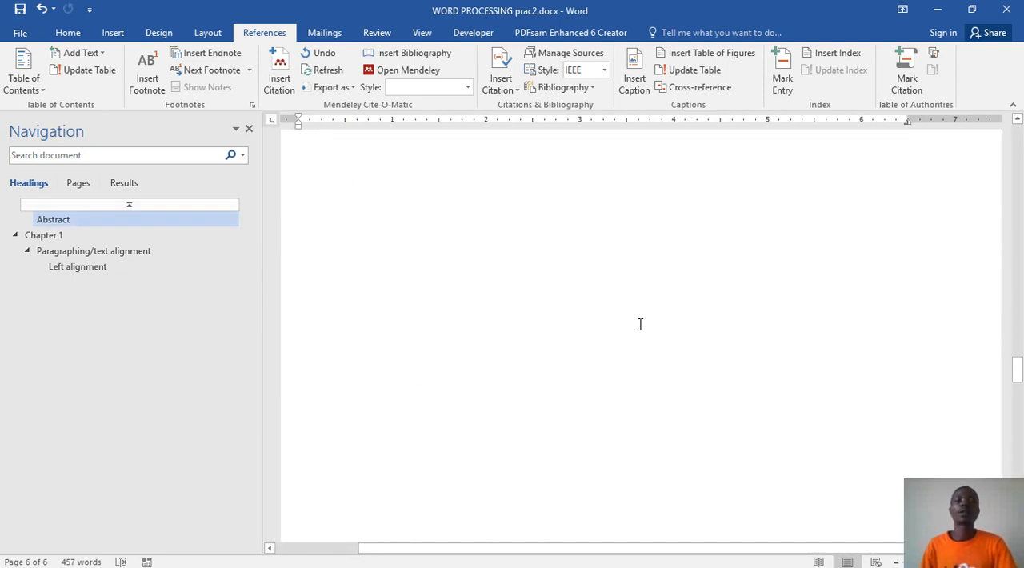
scroll(639, 324, down, 10)
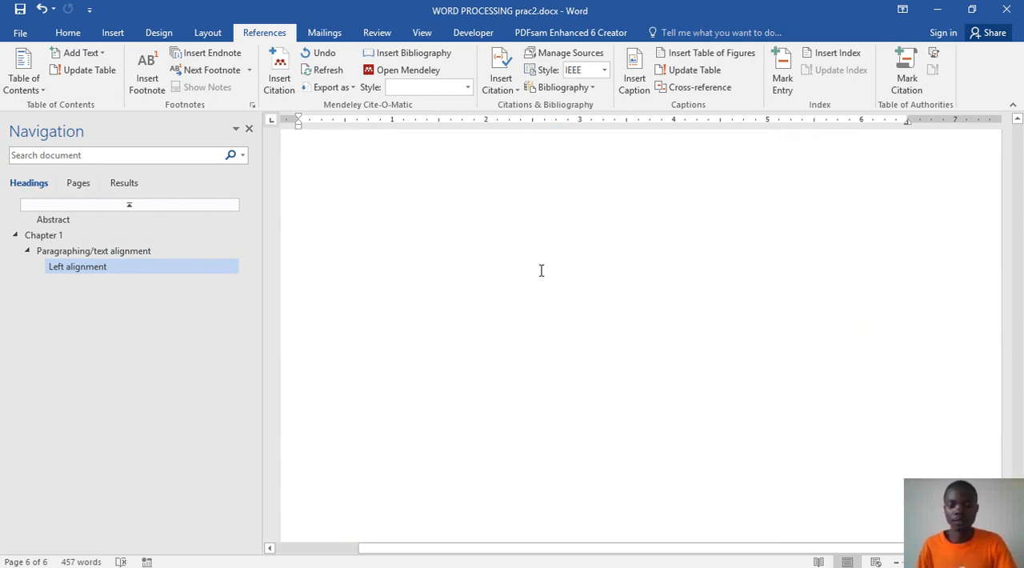
key(Return)
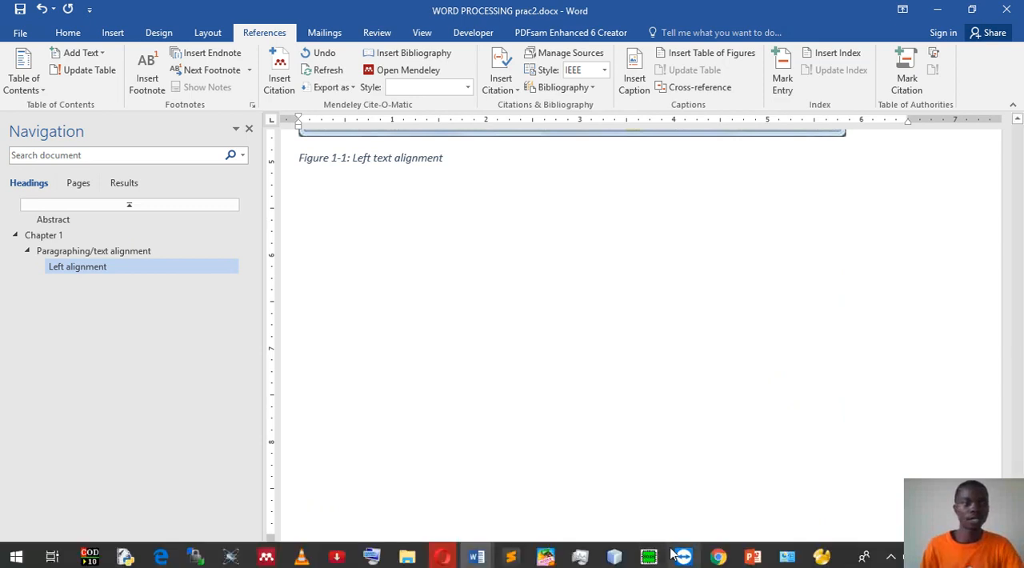
click(69, 33)
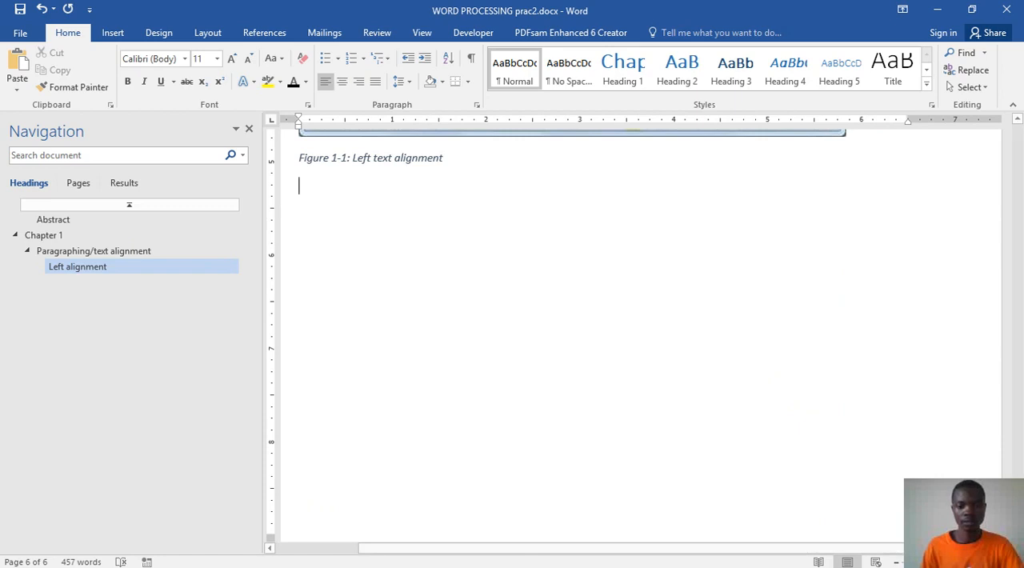
Step: Examine the heading after Figure 1-1 in Word prac.docx, and the style of the "Left alignment" heading back in WORD PROCESSING prac2.docx
mouse_move(478, 556)
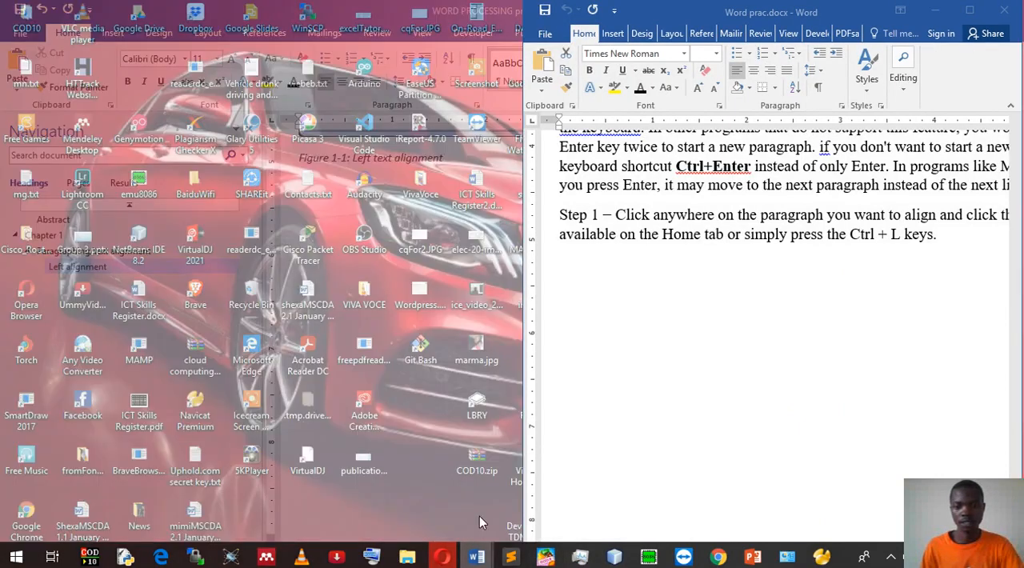
click(480, 516)
scroll(640, 318, down, 7)
scroll(592, 316, up, 3)
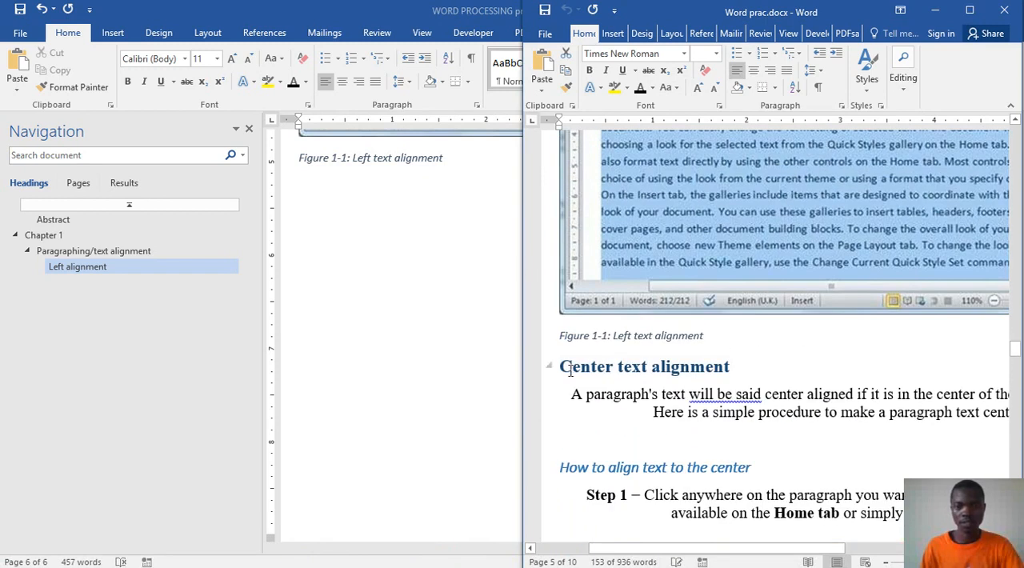
click(563, 367)
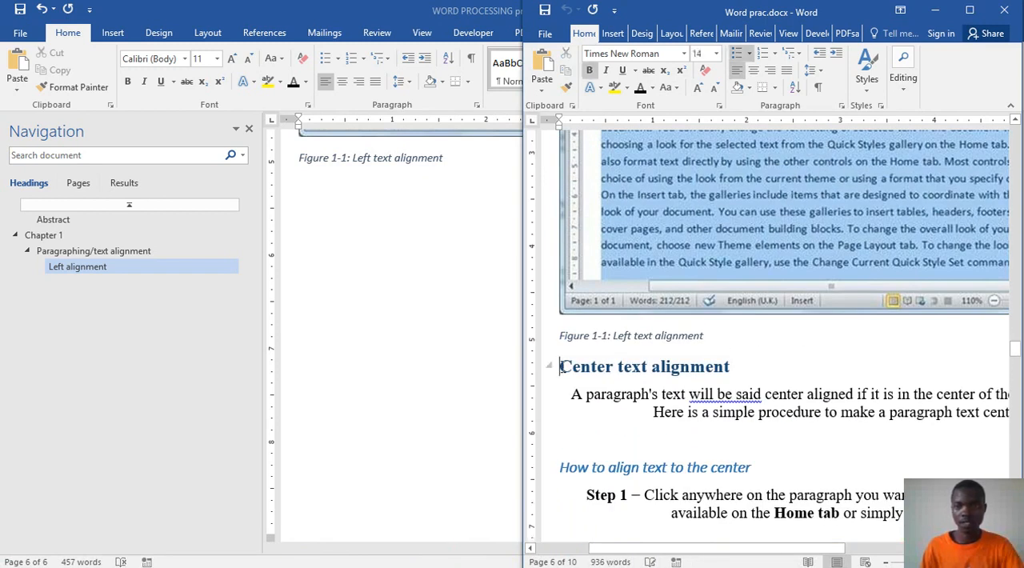
click(980, 12)
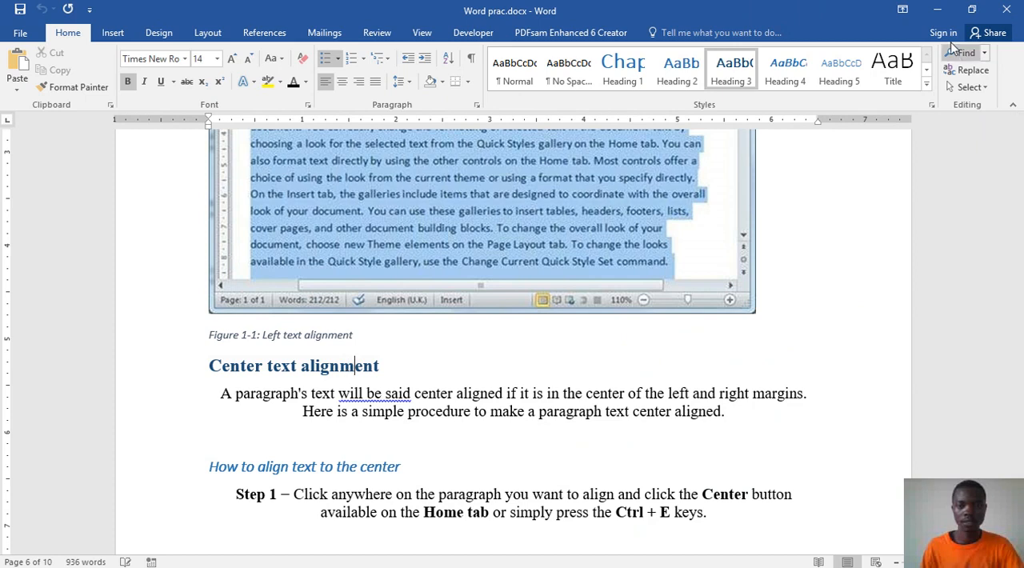
click(937, 16)
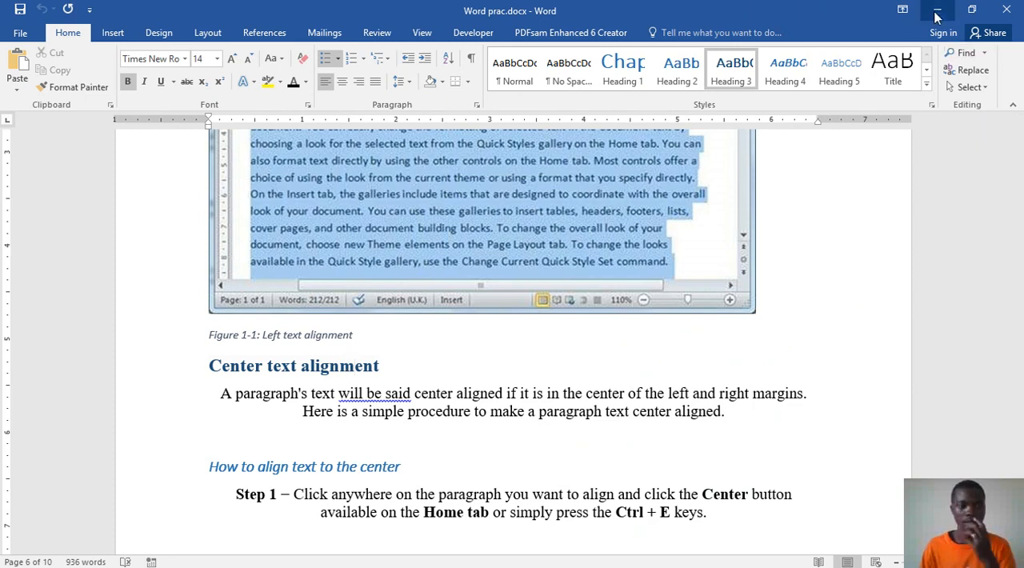
scroll(684, 319, up, 5)
scroll(683, 319, up, 3)
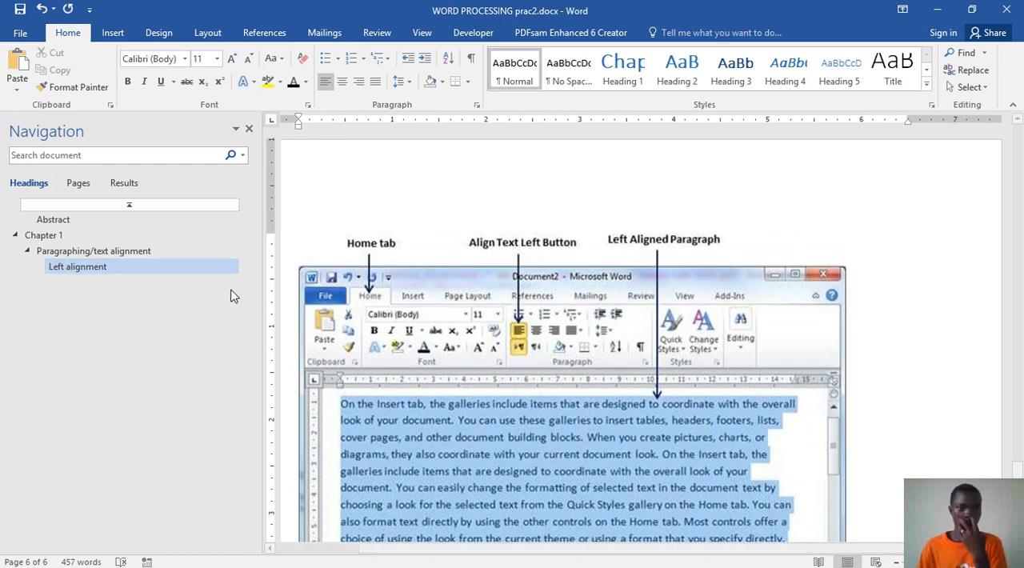
click(149, 266)
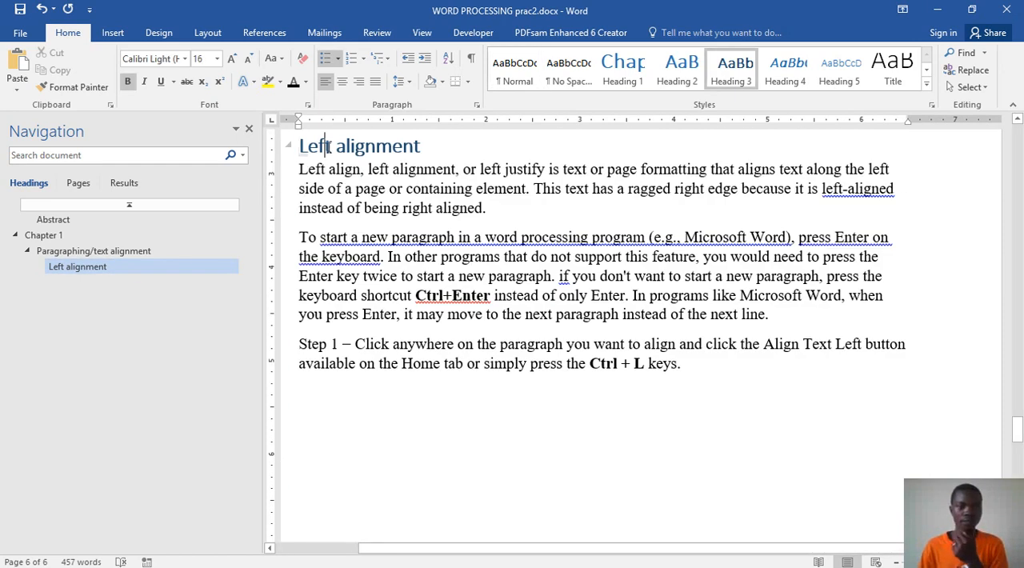
scroll(384, 360, down, 10)
scroll(384, 352, down, 10)
scroll(402, 288, up, 4)
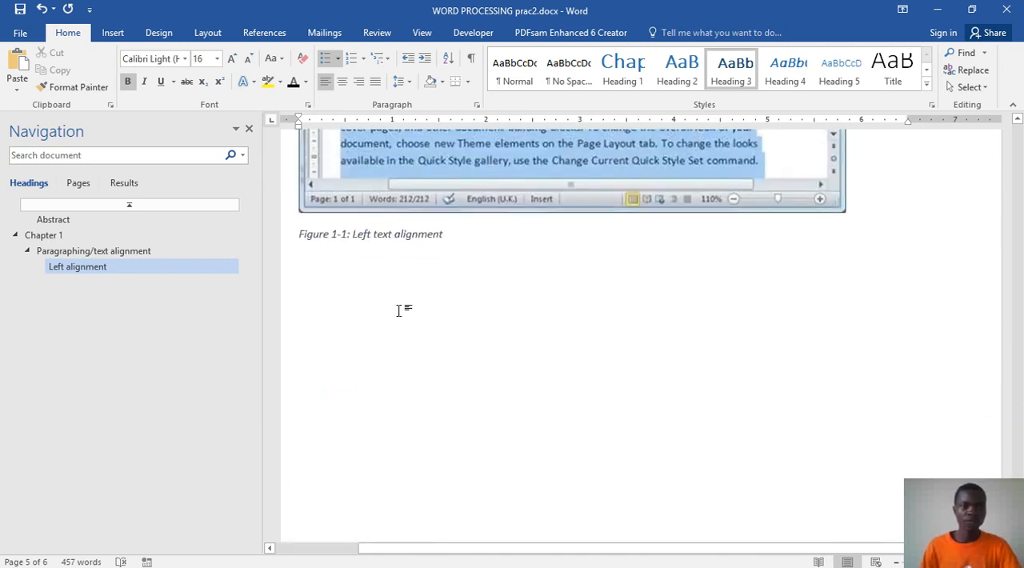
Step: Add the Heading 3 heading "Center text alignment" below the Figure 1-1 caption, followed by a new line for body text
click(398, 311)
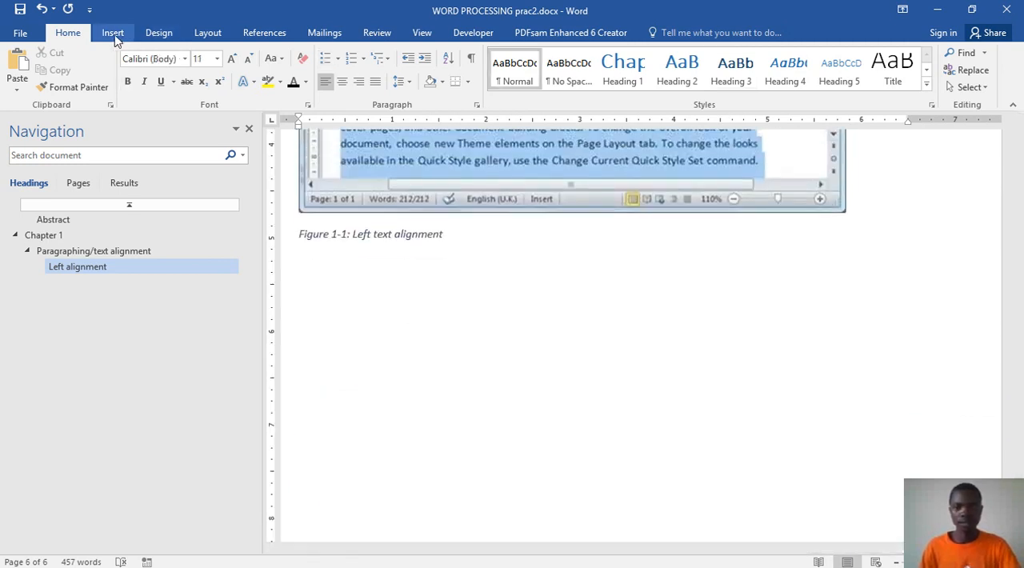
click(732, 70)
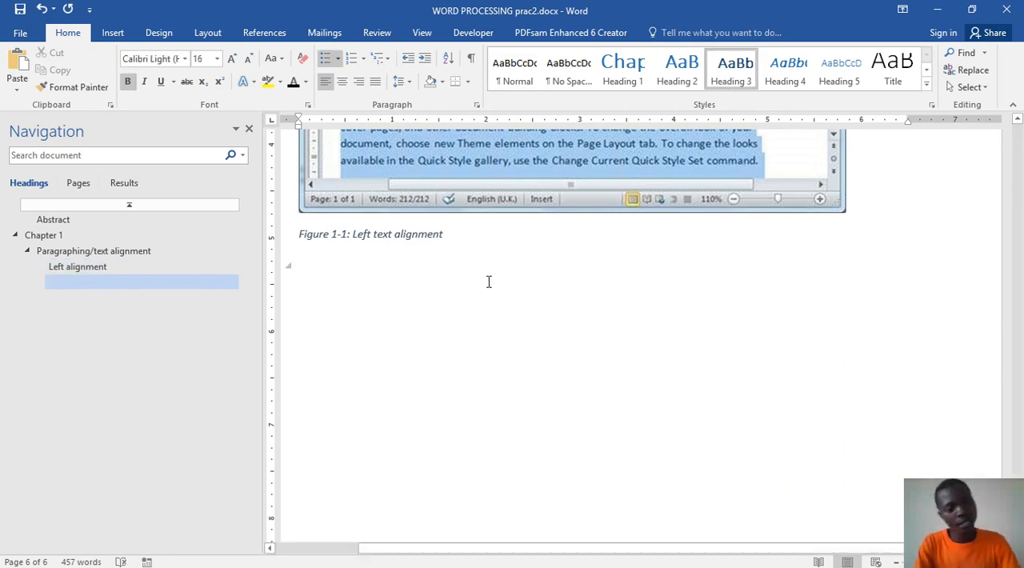
text(Cente)
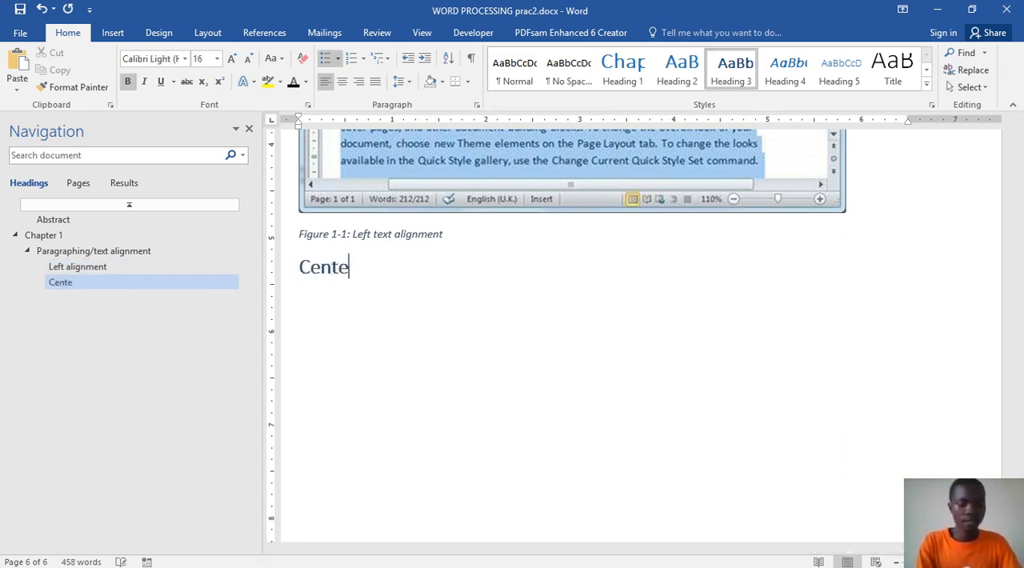
text(r text alignment)
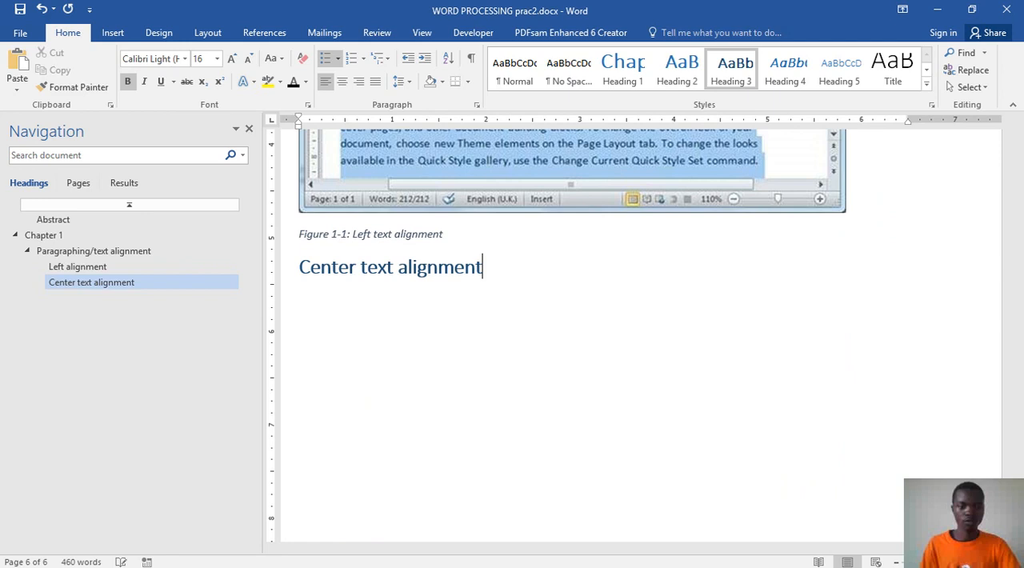
key(Return)
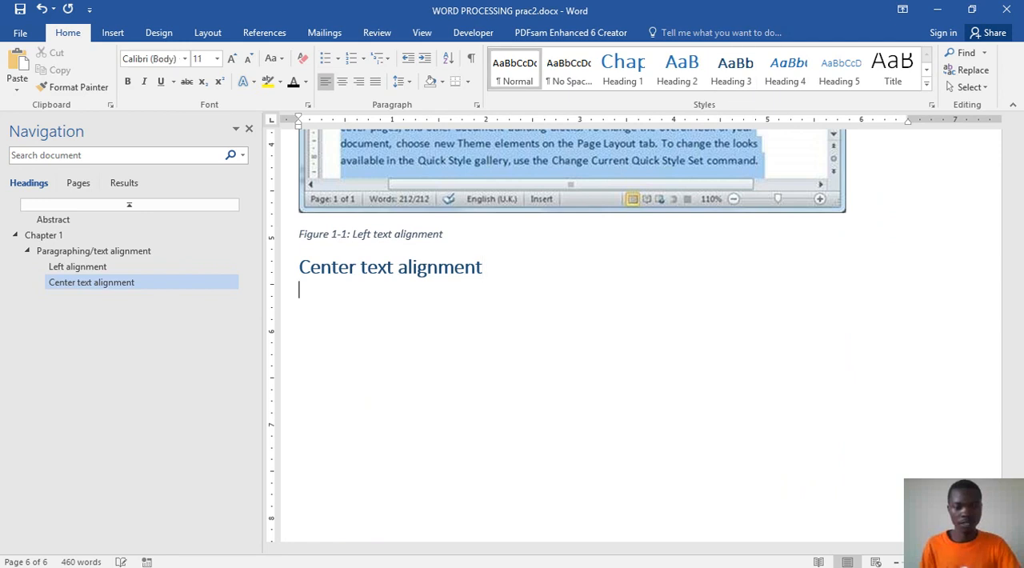
Step: Copy the two-sentence paragraph below the "Center text alignment" heading in Word prac.docx
mouse_move(526, 560)
click(477, 556)
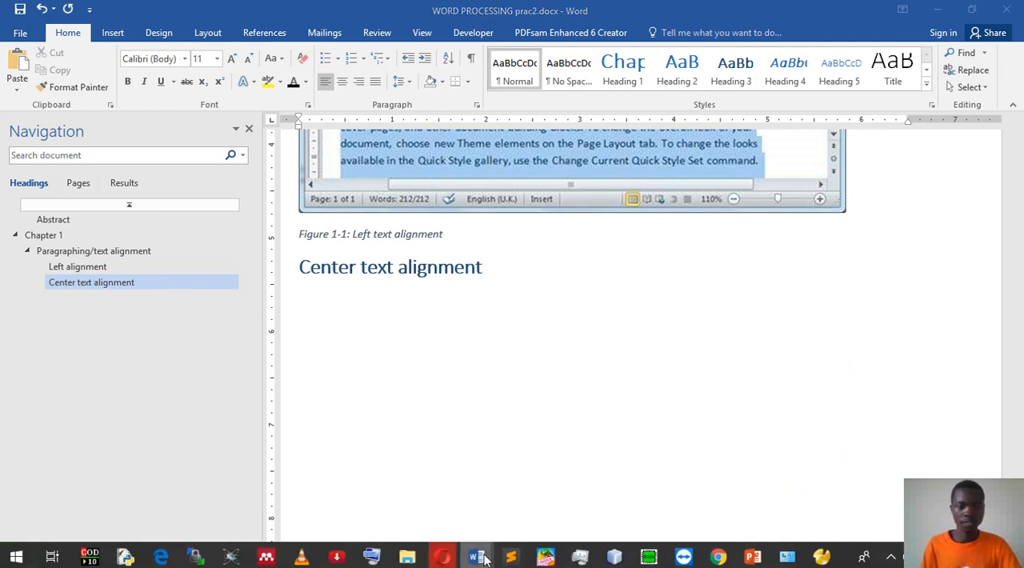
click(486, 520)
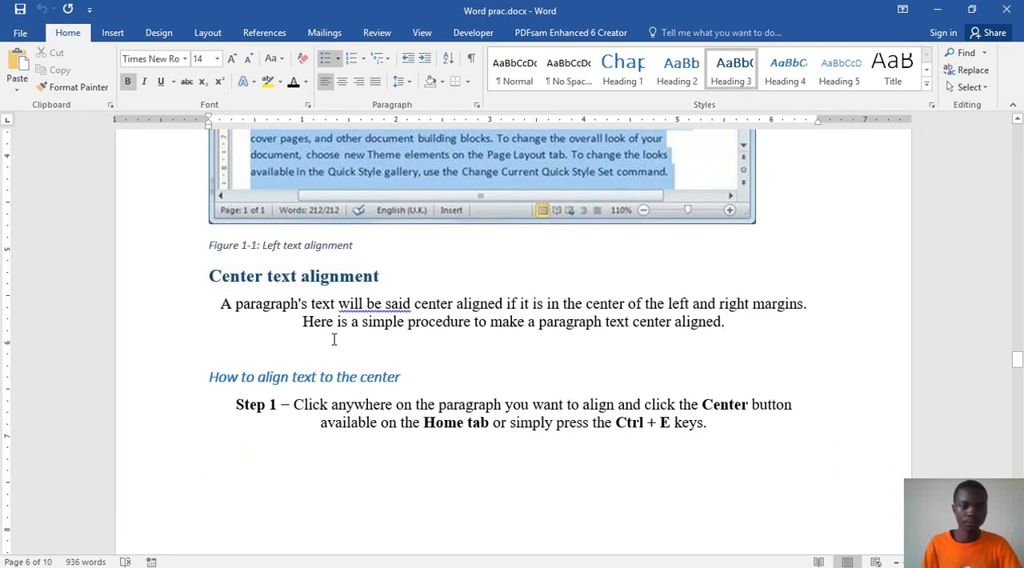
drag(221, 303, 759, 319)
key(ctrl+c)
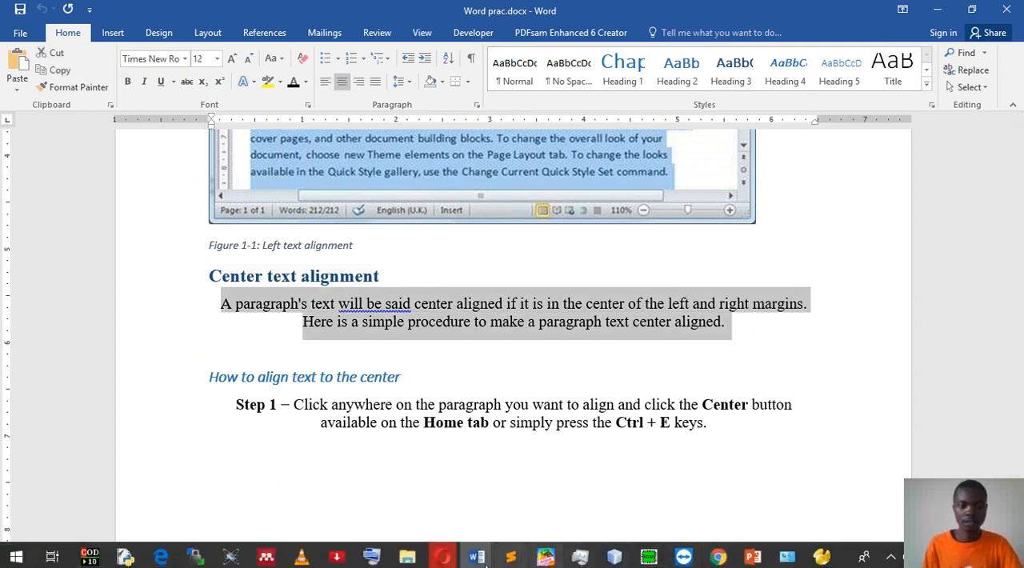
Step: Paste the paragraph as text only below the "Center text alignment" heading in WORD PROCESSING prac2.docx and center-align it
click(448, 564)
click(447, 564)
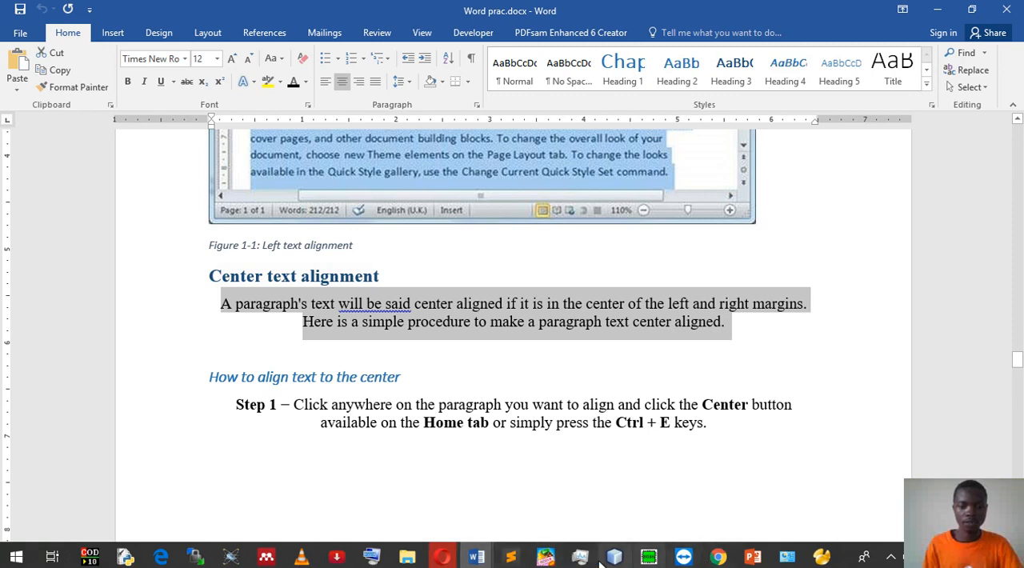
mouse_move(487, 560)
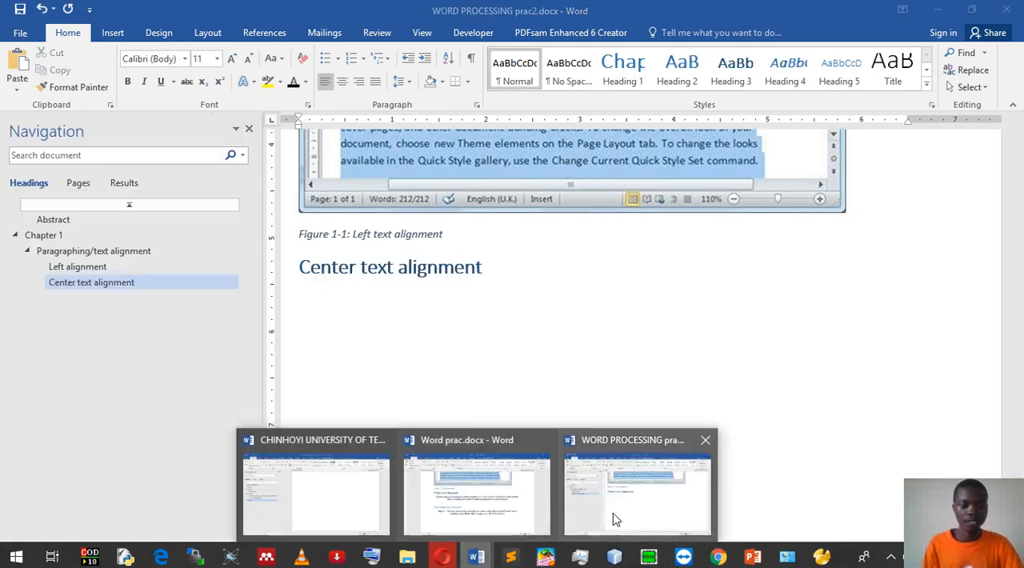
click(632, 488)
key(ctrl+v)
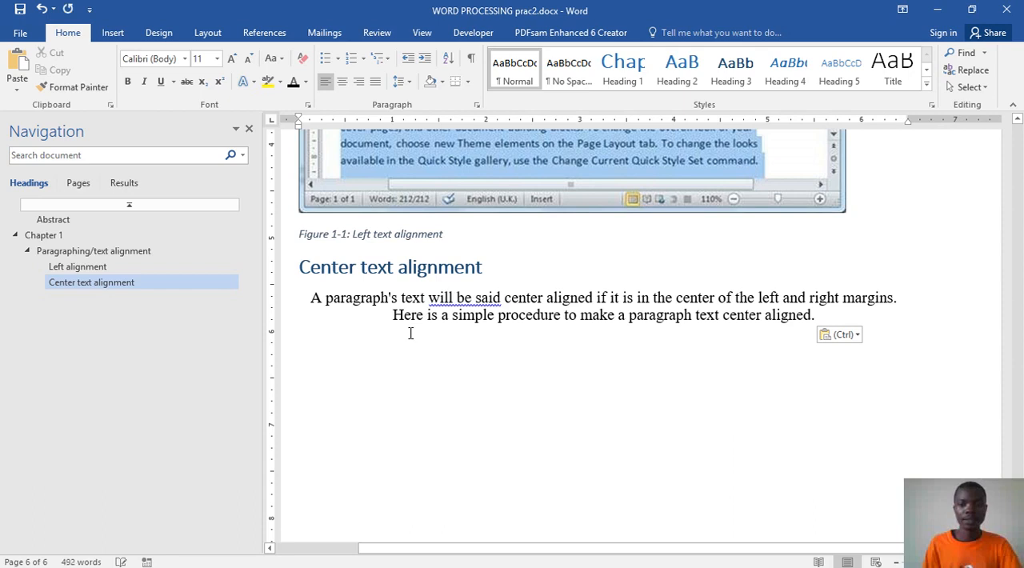
click(850, 335)
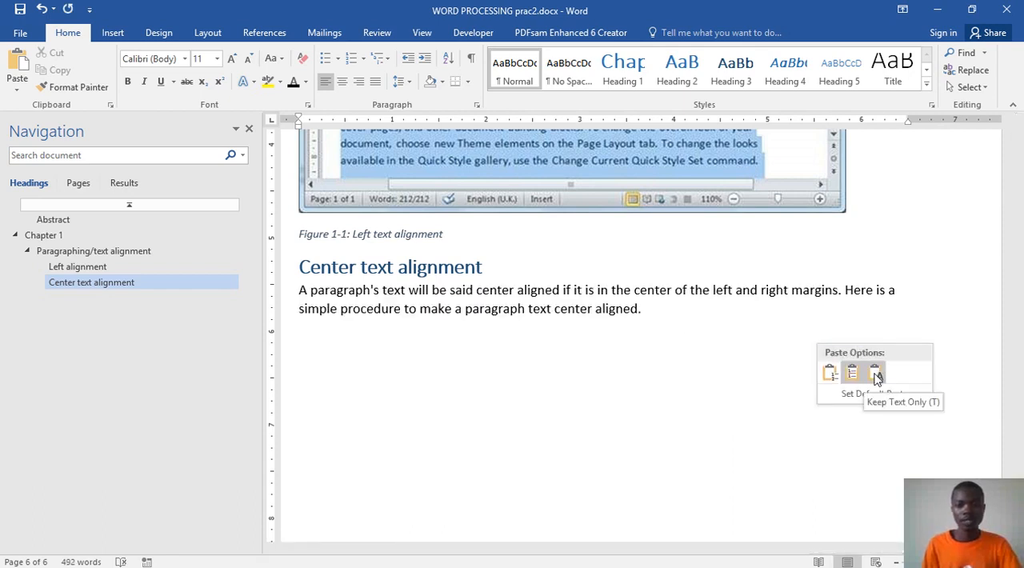
click(874, 376)
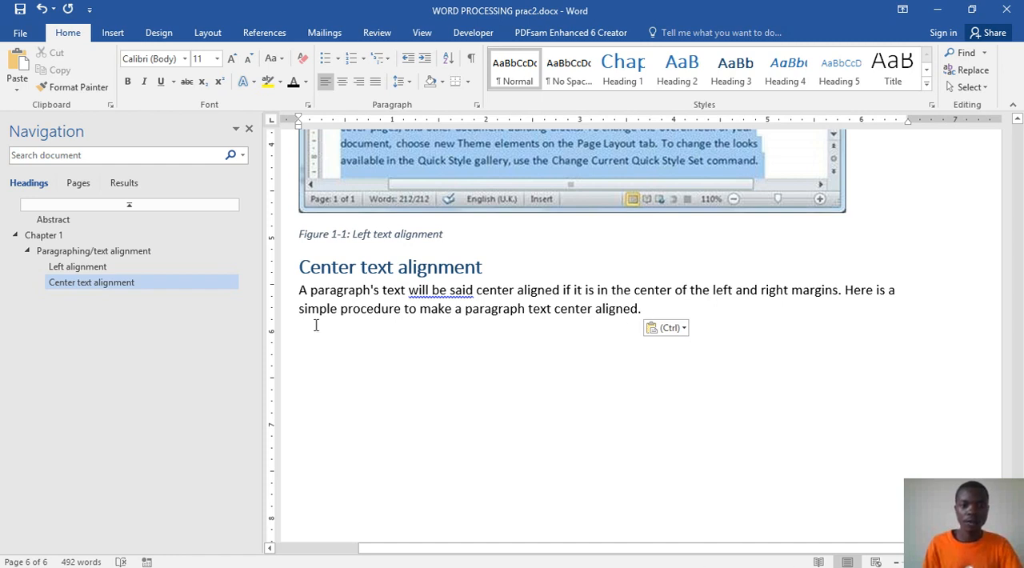
drag(664, 318, 300, 290)
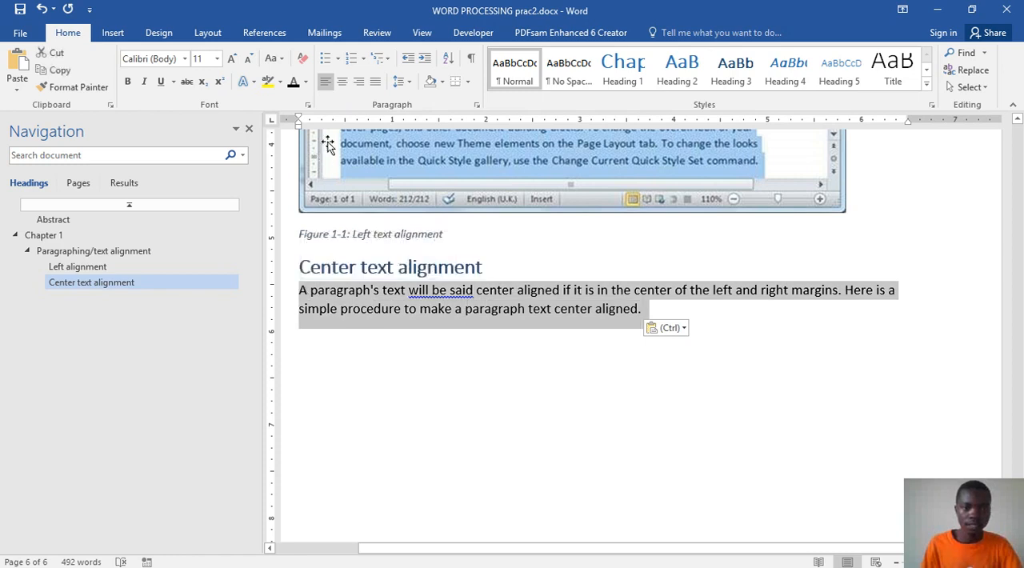
click(342, 83)
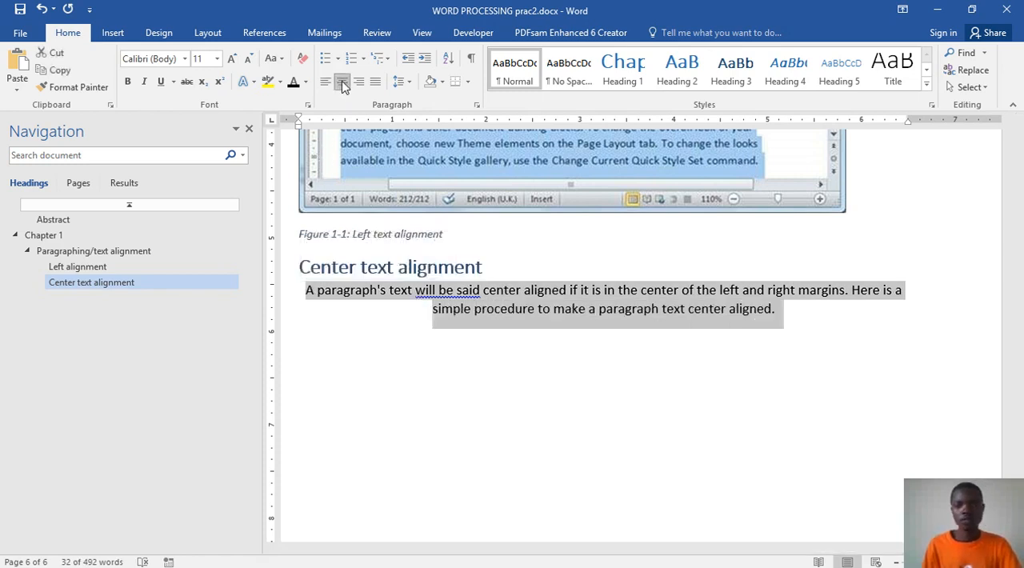
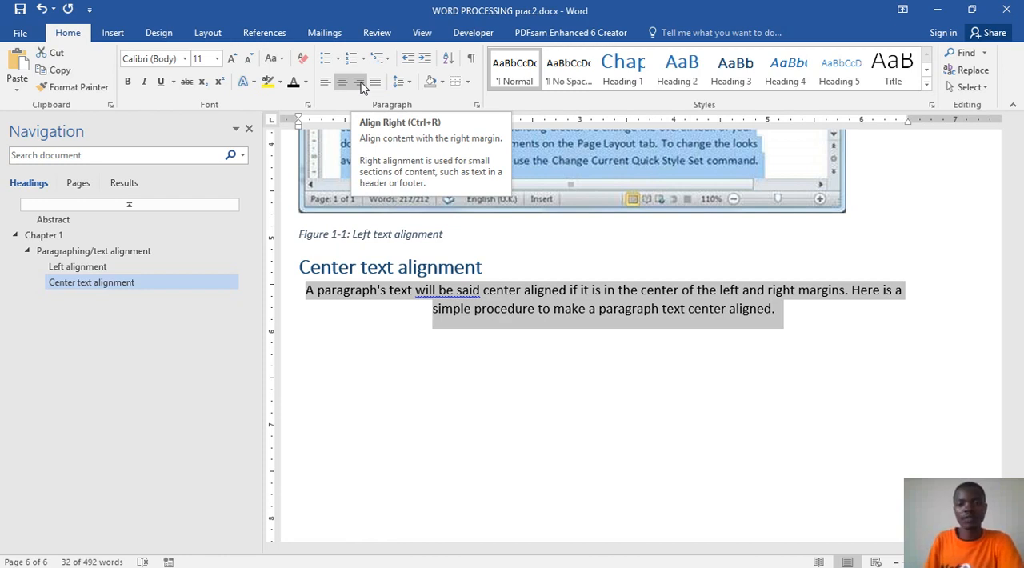
Step: Start a new line below the centered paragraph, and check the style of the "How to align text to the center" heading in Word prac.docx
click(794, 359)
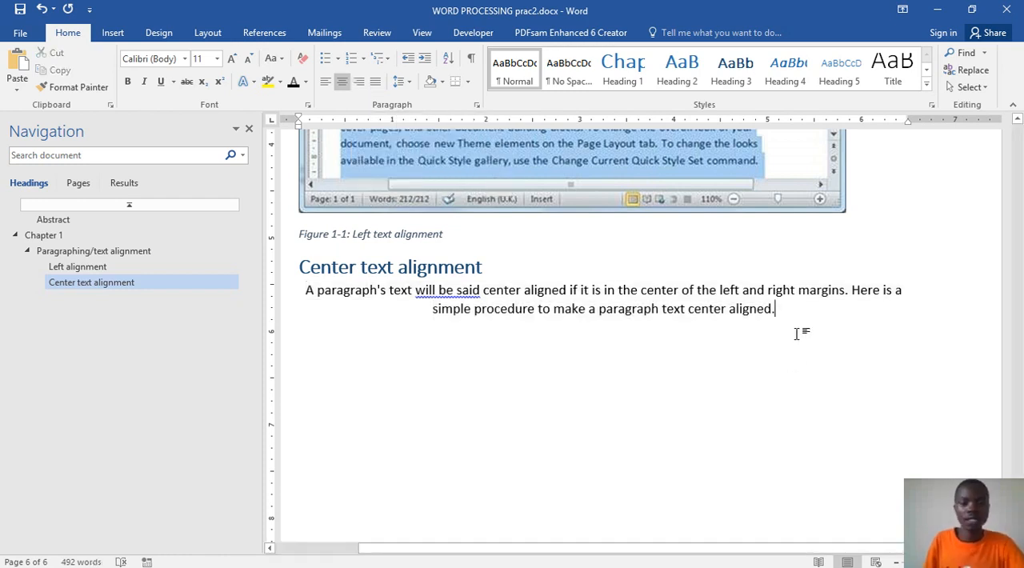
key(Return)
mouse_move(717, 562)
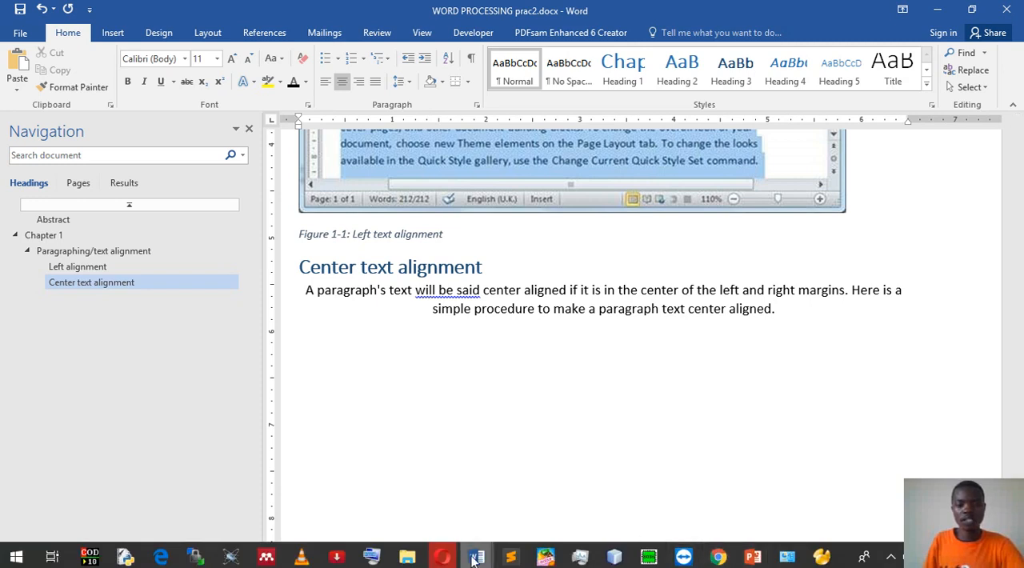
mouse_move(475, 560)
click(491, 488)
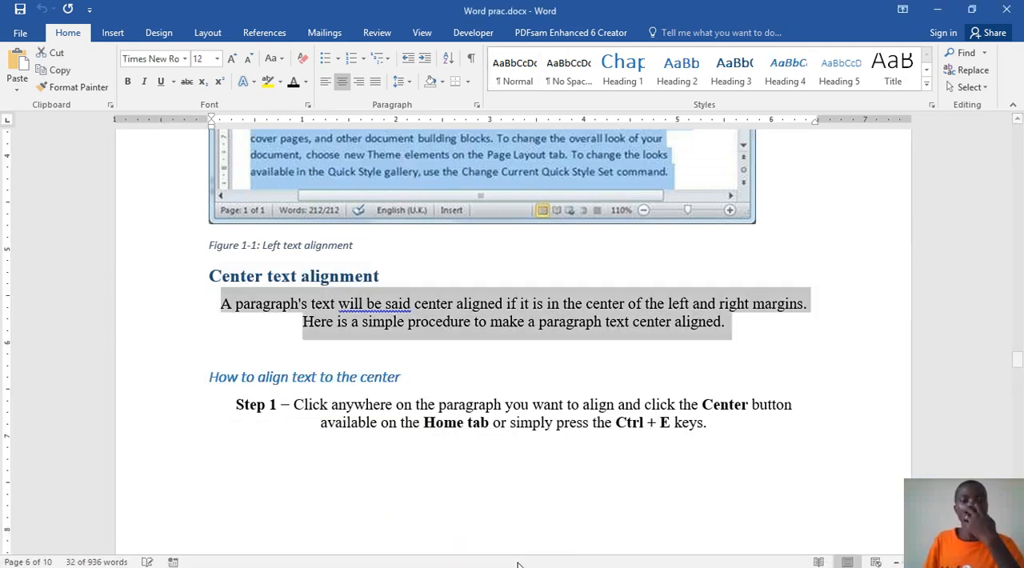
scroll(320, 312, down, 2)
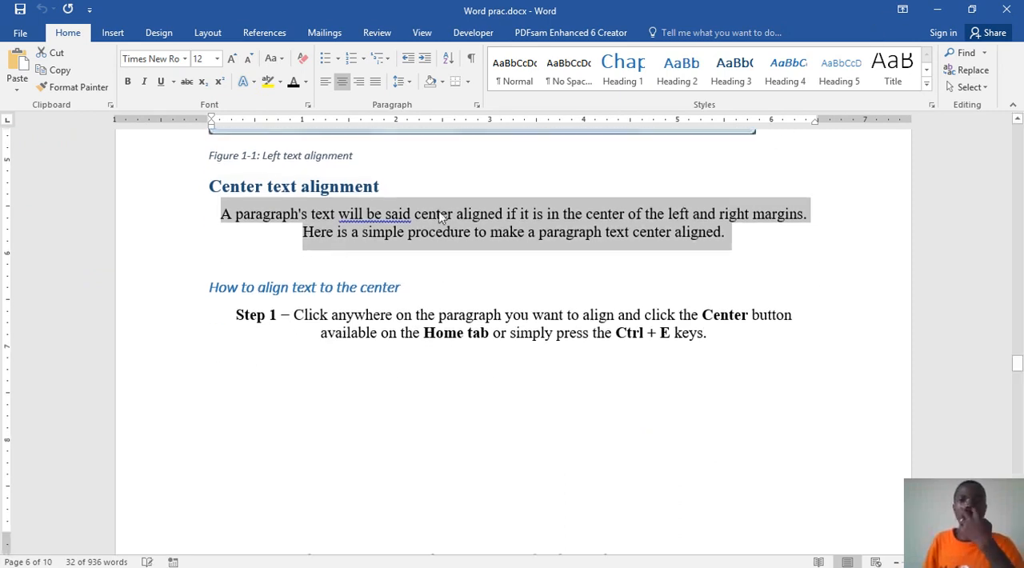
click(305, 286)
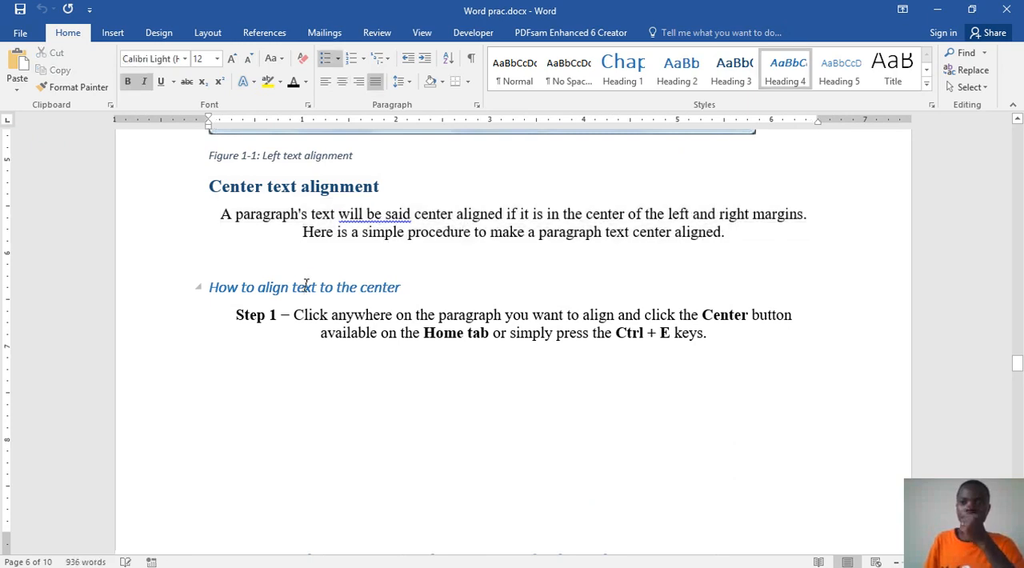
click(940, 11)
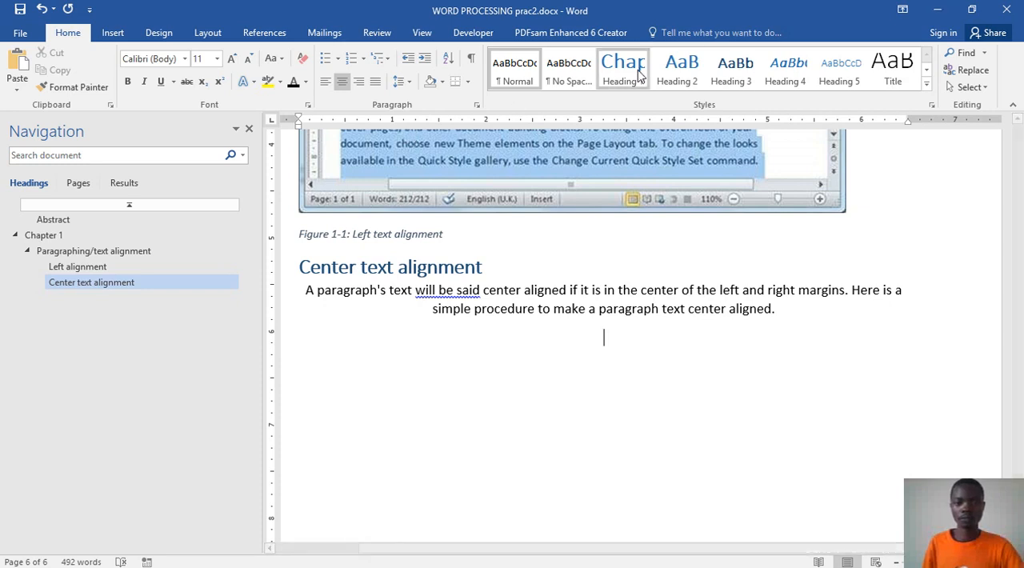
Step: Add the Heading 4 heading "How to align text to the center" in WORD PROCESSING prac2.docx, followed by a new line for body text
click(780, 68)
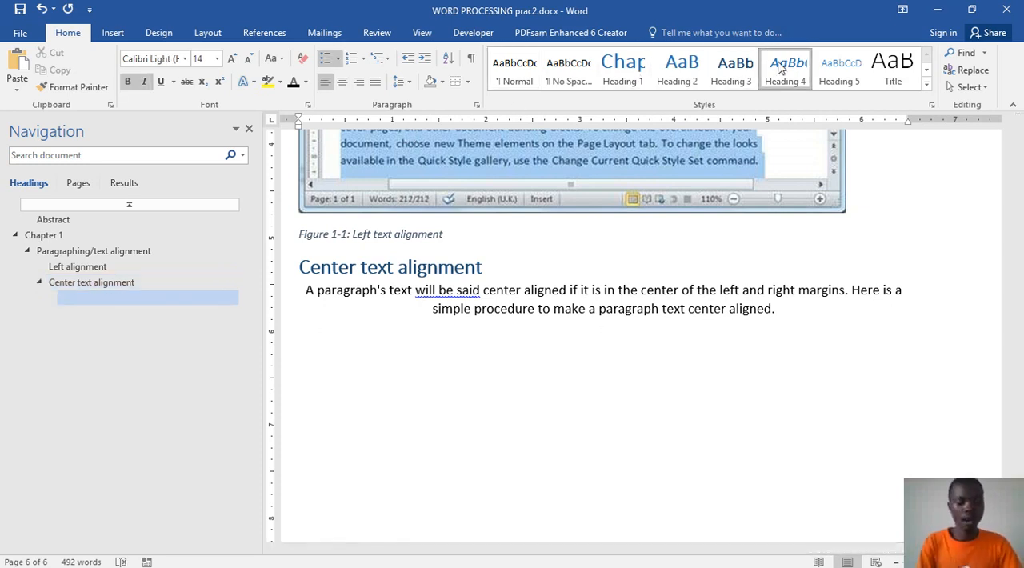
text(how to)
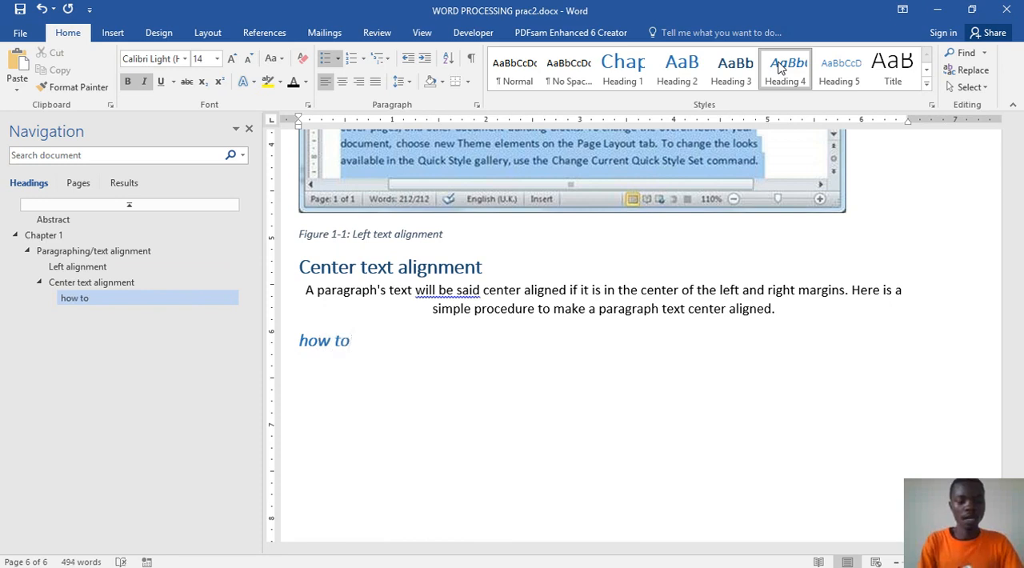
text( align text to the)
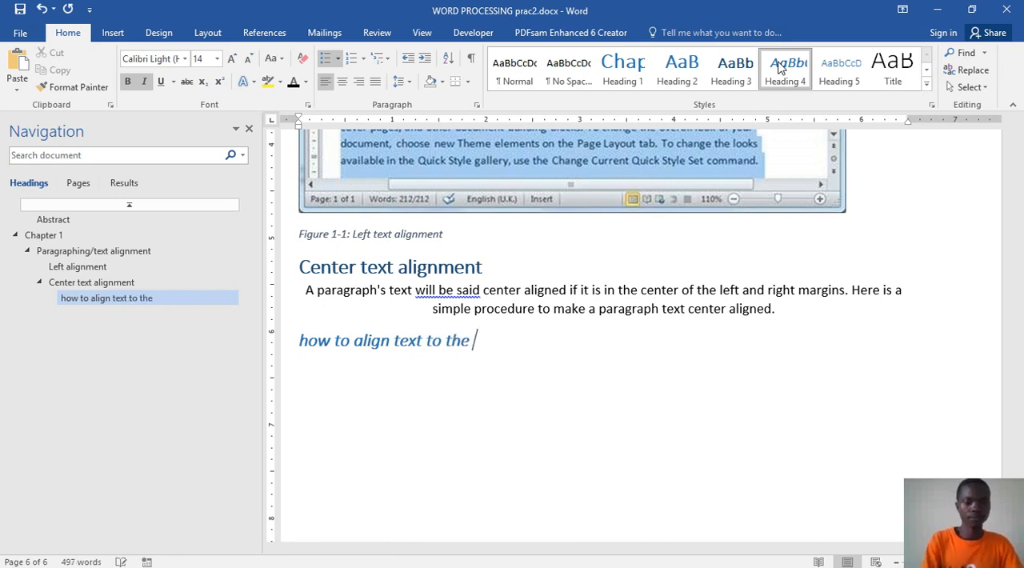
text( center)
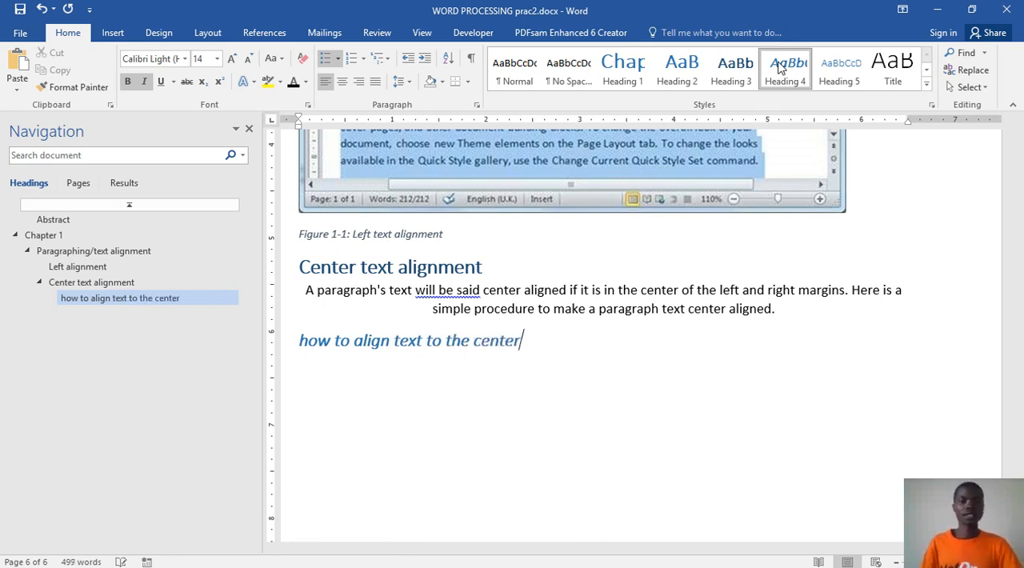
key(Return)
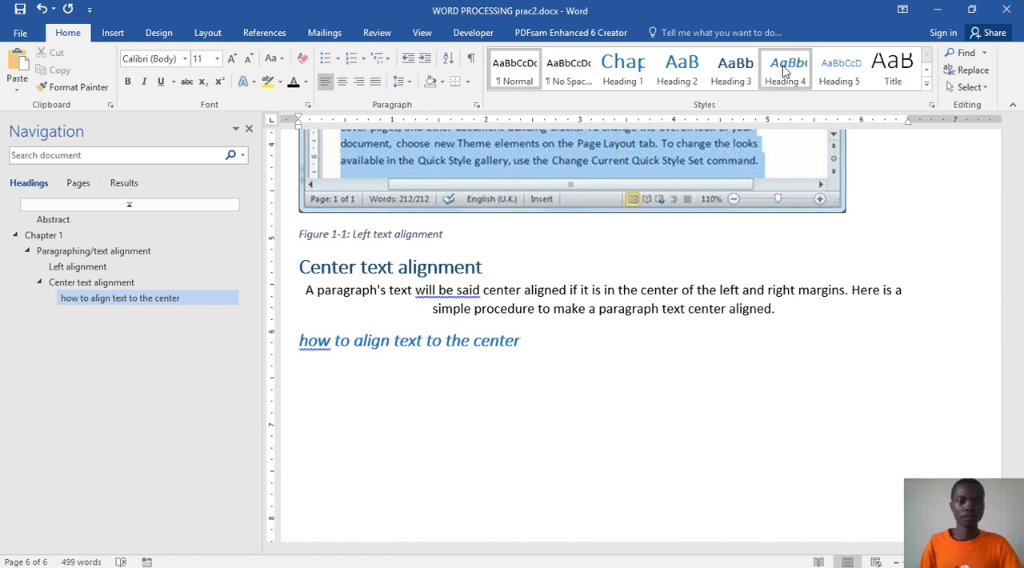
right_click(320, 342)
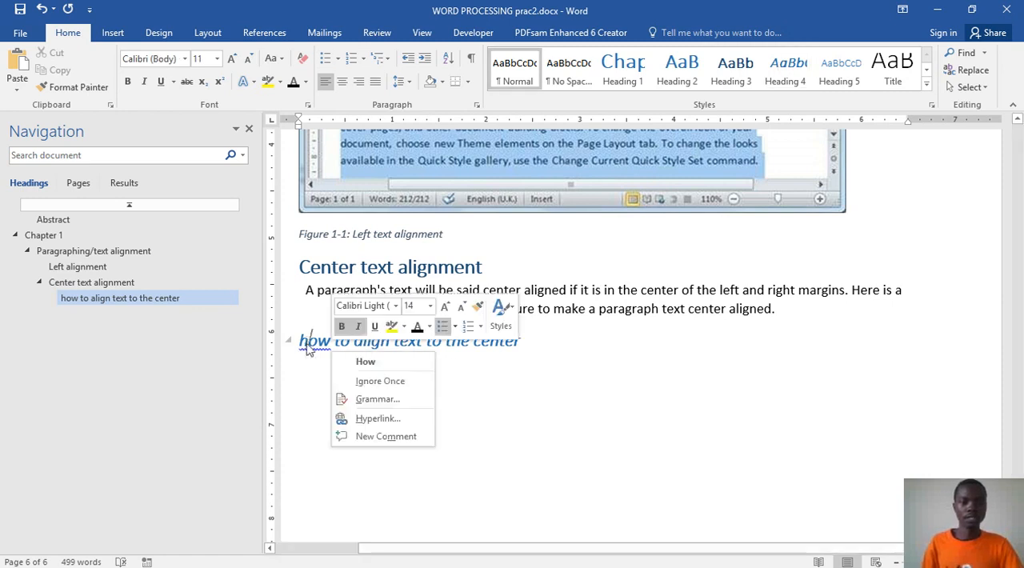
click(352, 361)
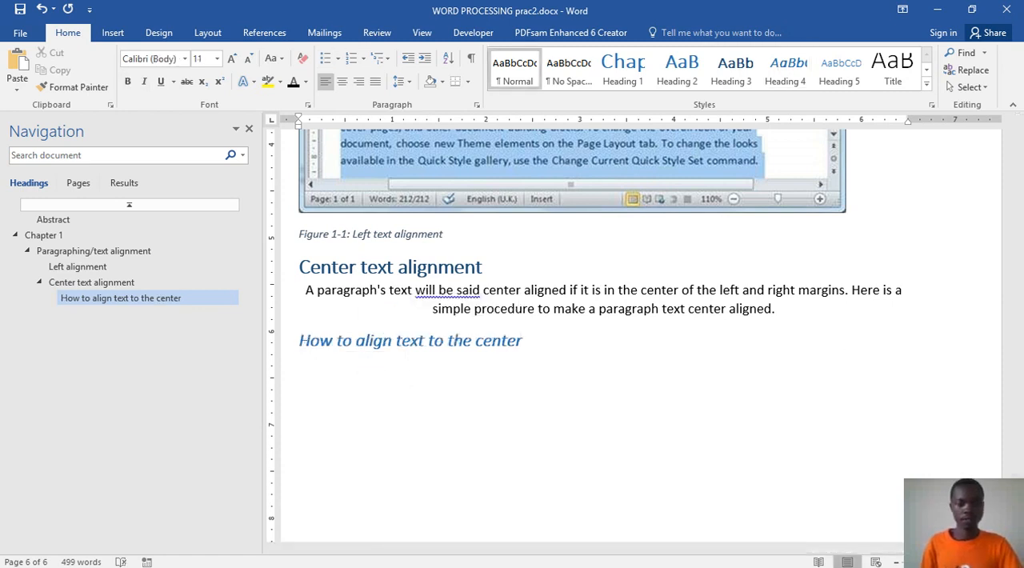
Step: Copy the Step 1 paragraph below the "How to align text to the center" heading in Word prac.docx
mouse_move(478, 552)
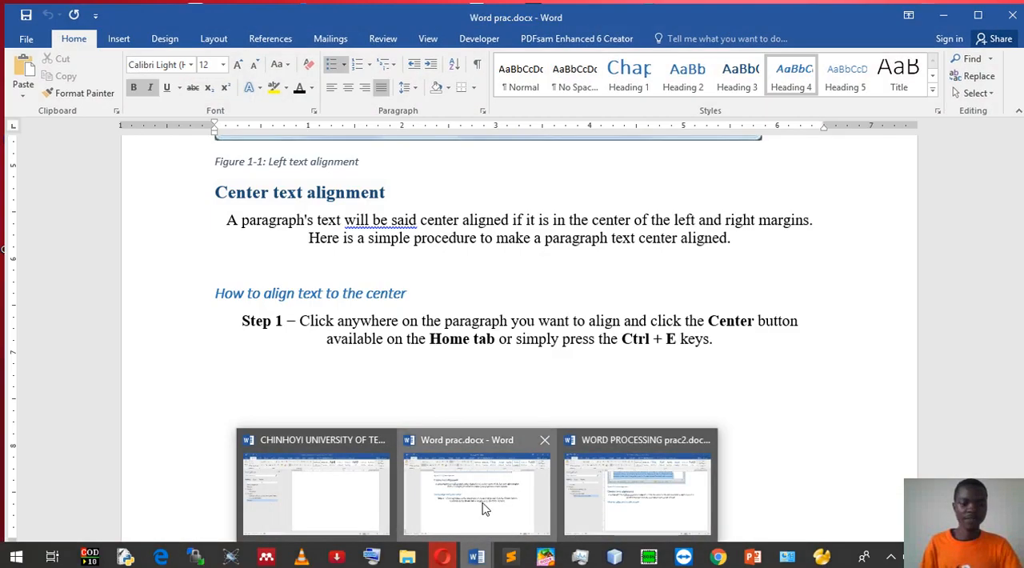
click(483, 508)
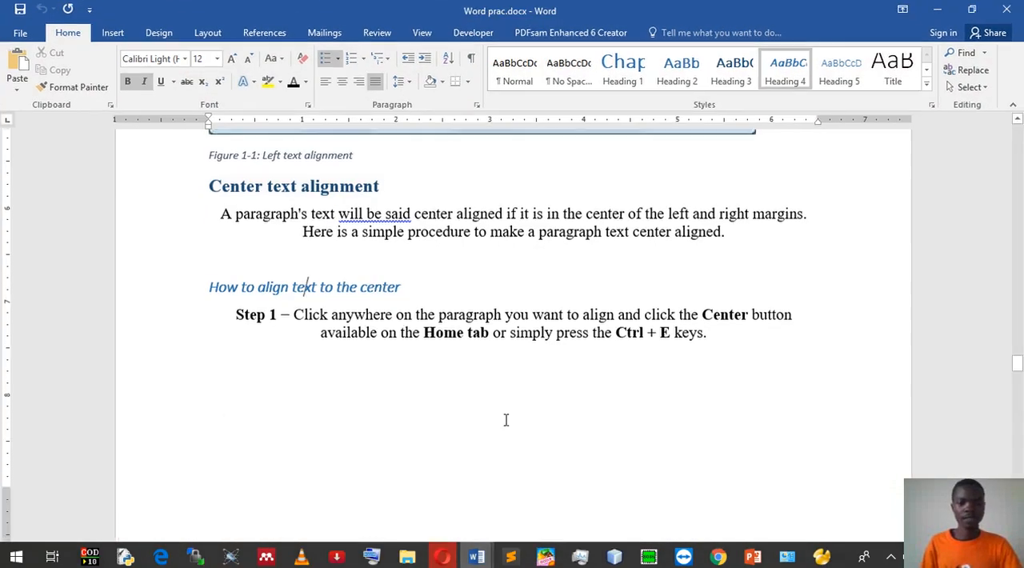
scroll(504, 418, down, 2)
drag(237, 223, 816, 248)
key(super+c)
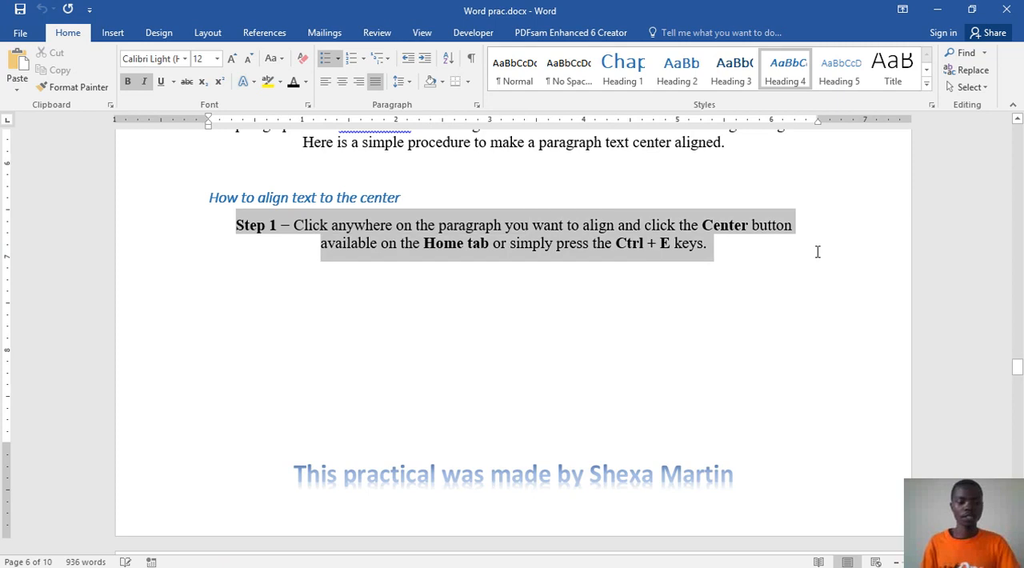
scroll(667, 349, down, 5)
scroll(625, 393, down, 4)
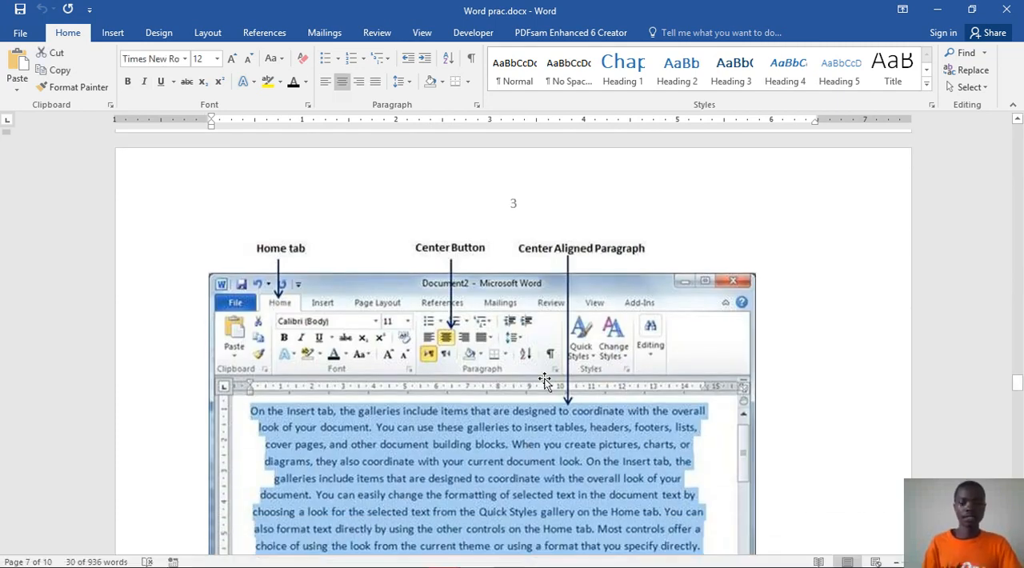
scroll(549, 326, up, 8)
scroll(547, 323, up, 2)
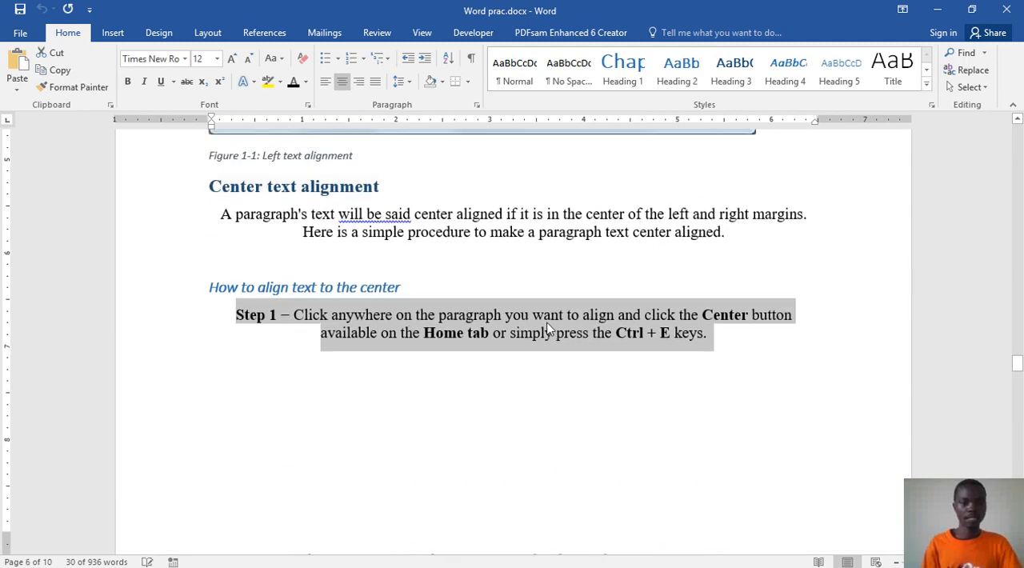
scroll(549, 326, up, 9)
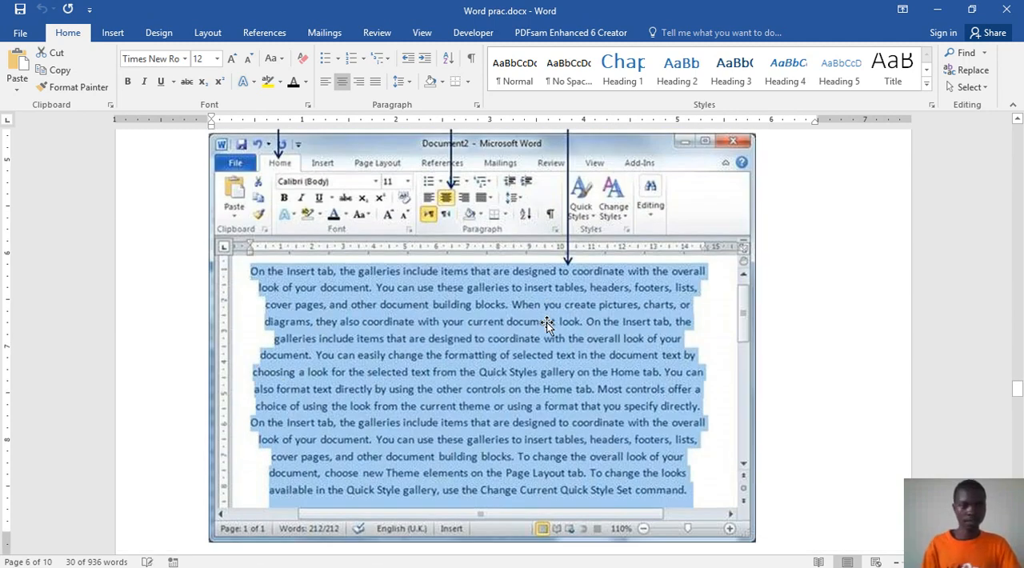
scroll(547, 322, up, 5)
scroll(547, 320, down, 17)
scroll(548, 314, up, 6)
scroll(547, 314, down, 10)
scroll(546, 305, up, 5)
scroll(547, 305, up, 3)
right_click(549, 290)
click(587, 309)
Step: Paste the Step 1 paragraph as text only below the "How to align text to the center" heading in WORD PROCESSING prac2.docx
click(936, 9)
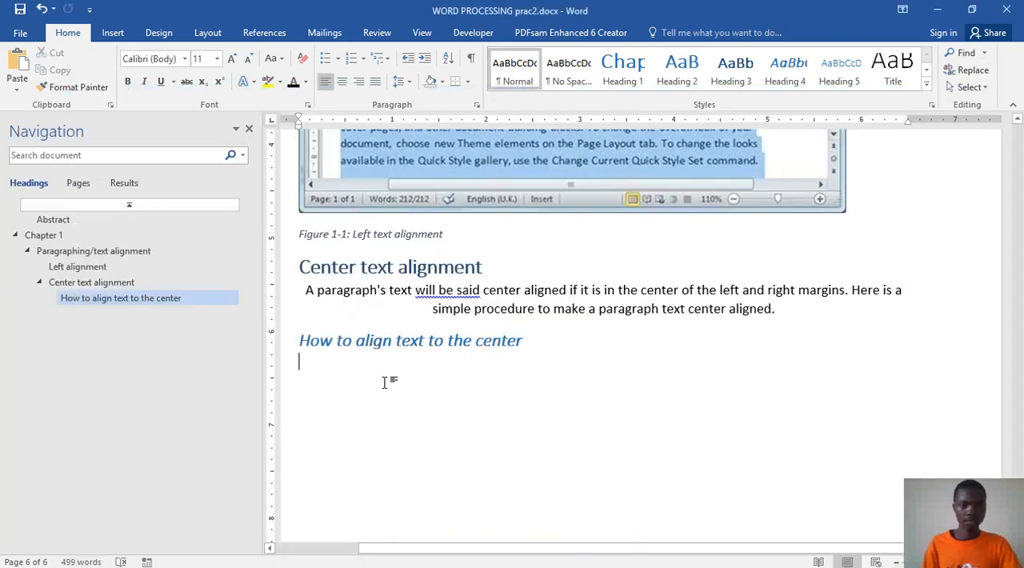
right_click(388, 391)
click(463, 244)
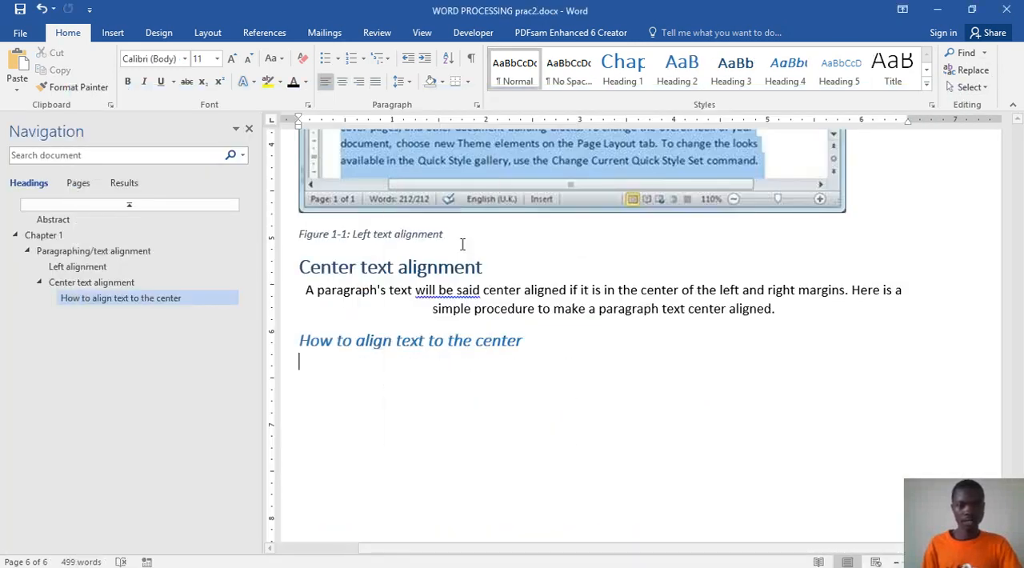
scroll(496, 416, down, 4)
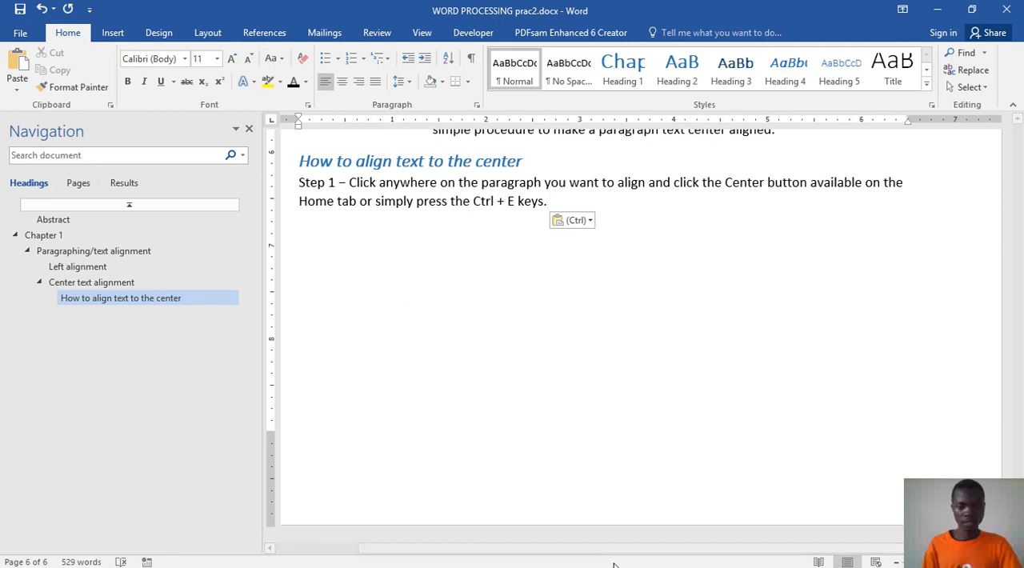
Step: Copy the center alignment picture that follows the Step 1 paragraph in Word prac.docx
mouse_move(659, 567)
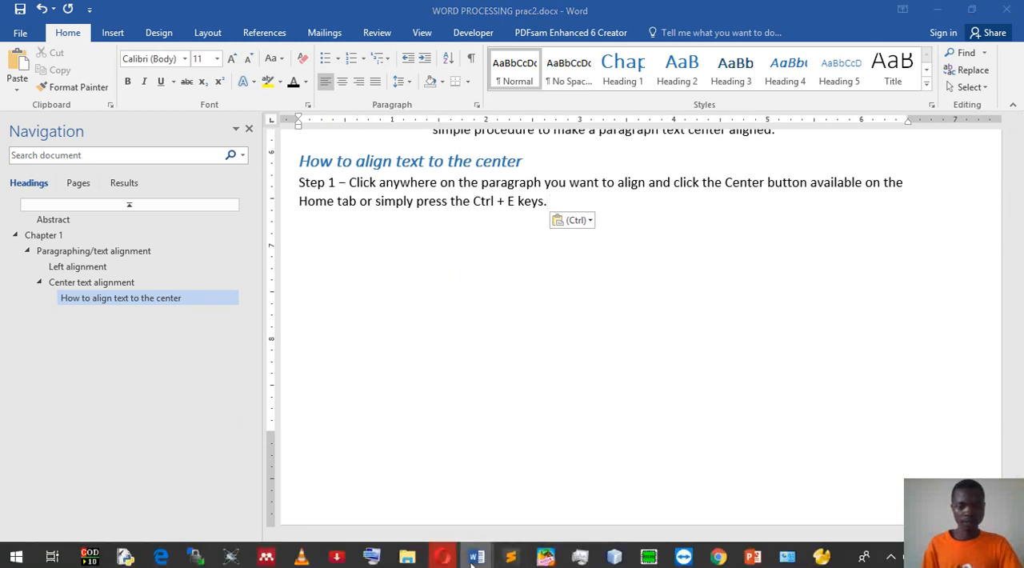
mouse_move(477, 557)
click(490, 500)
scroll(528, 376, down, 5)
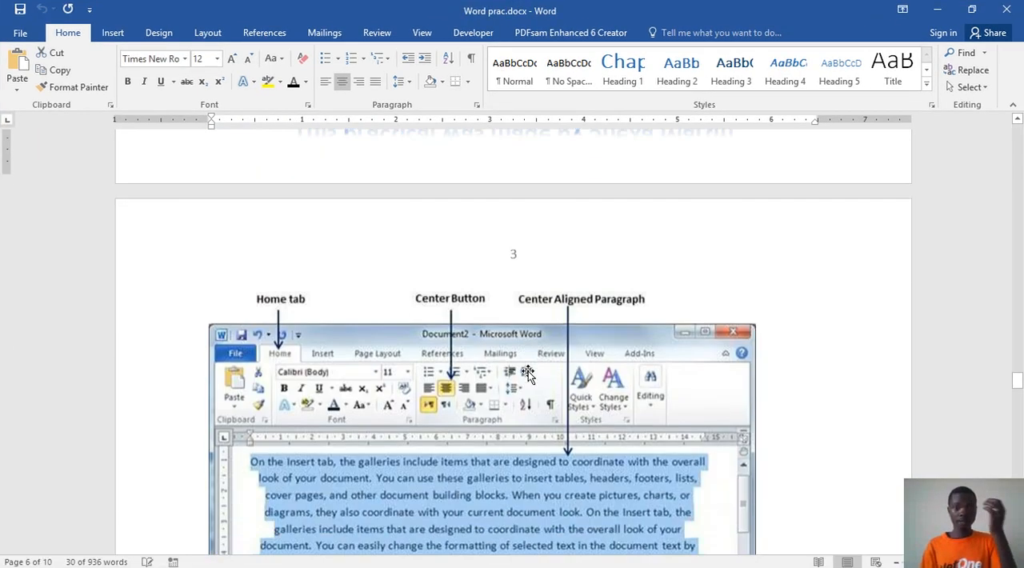
right_click(528, 374)
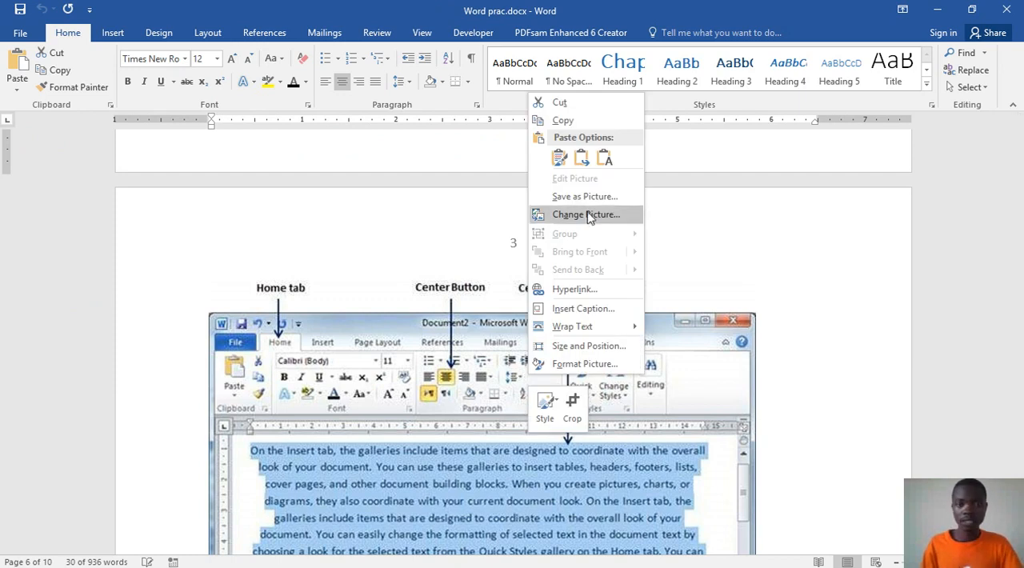
click(562, 120)
Step: Insert the copied center alignment screenshot as a picture after the Step 1 paragraph in WORD PROCESSING prac2.docx
click(936, 10)
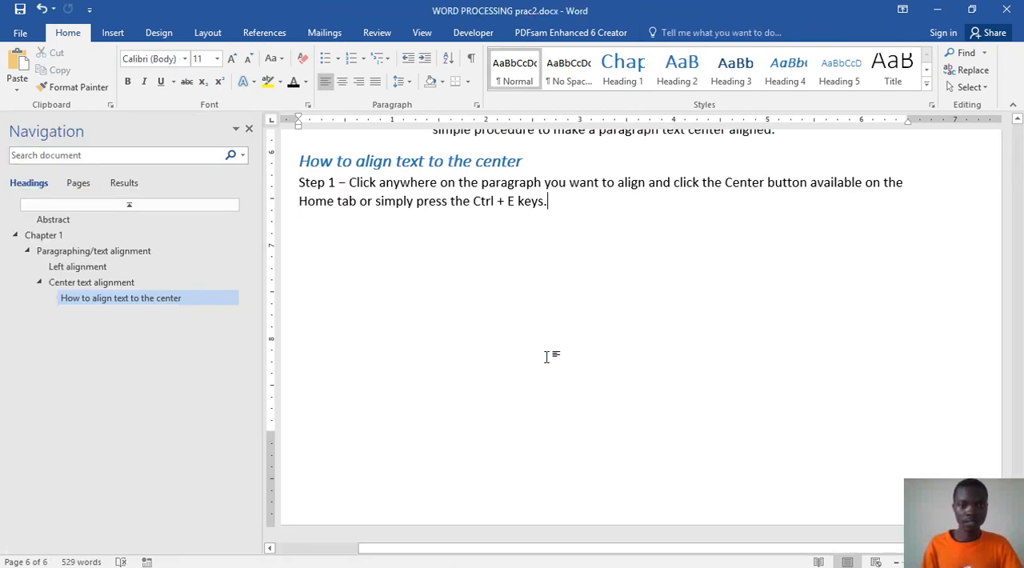
right_click(462, 380)
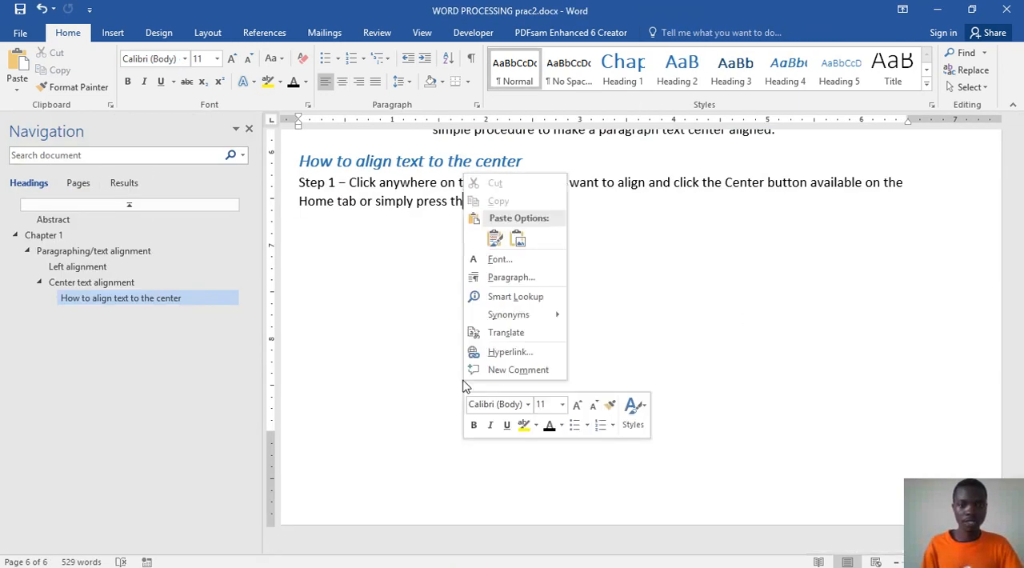
click(518, 238)
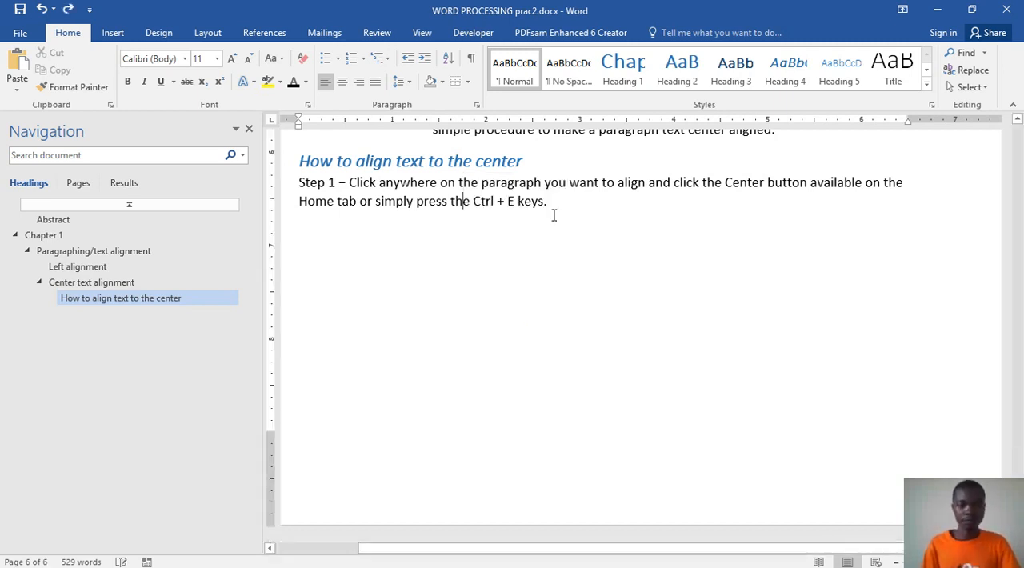
right_click(502, 276)
click(556, 341)
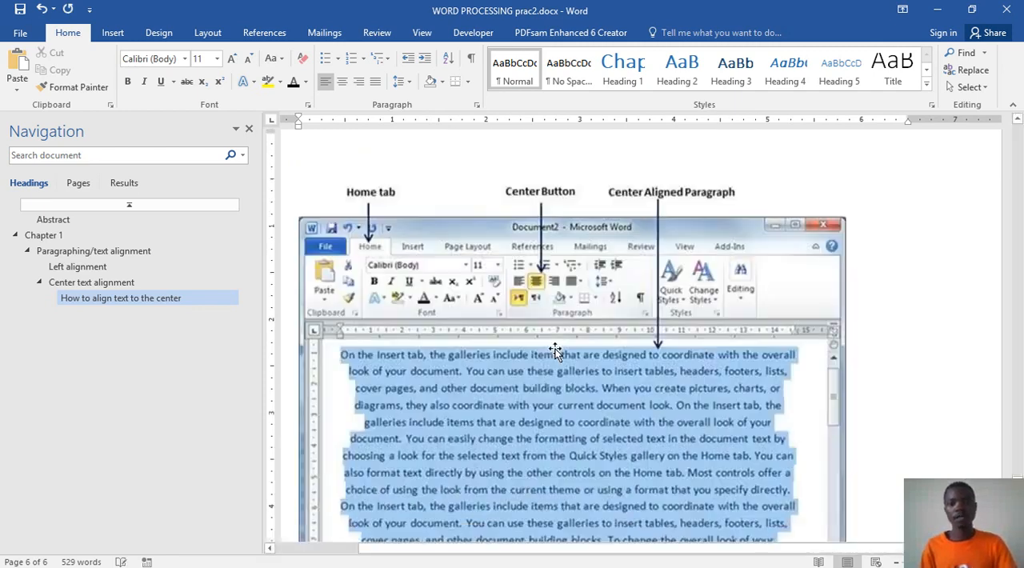
Step: Examine the pasted center alignment picture and its placement relative to the Step 1 paragraph and the page break
scroll(560, 352, down, 1)
scroll(560, 352, up, 4)
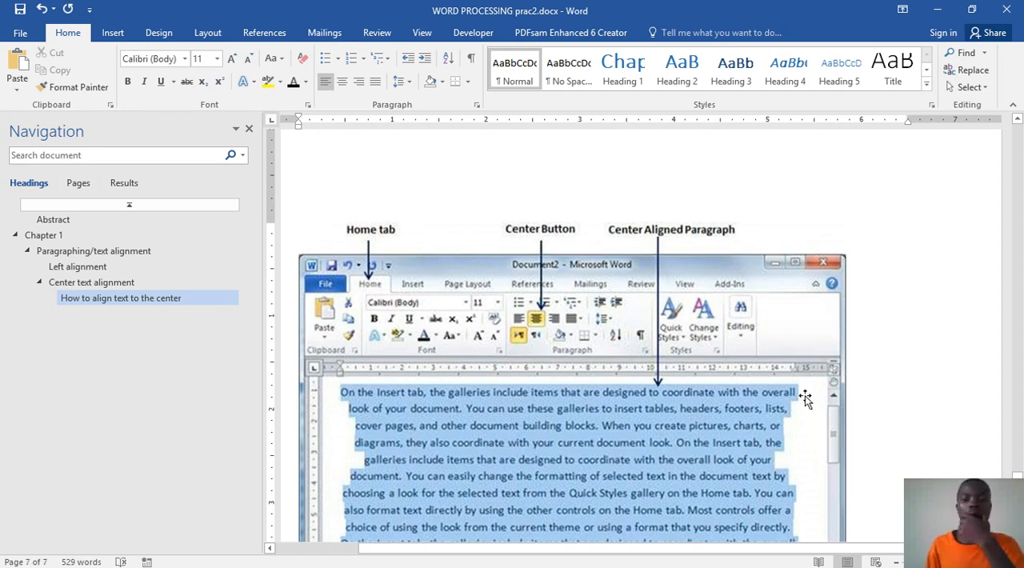
scroll(803, 396, up, 1)
scroll(799, 376, down, 10)
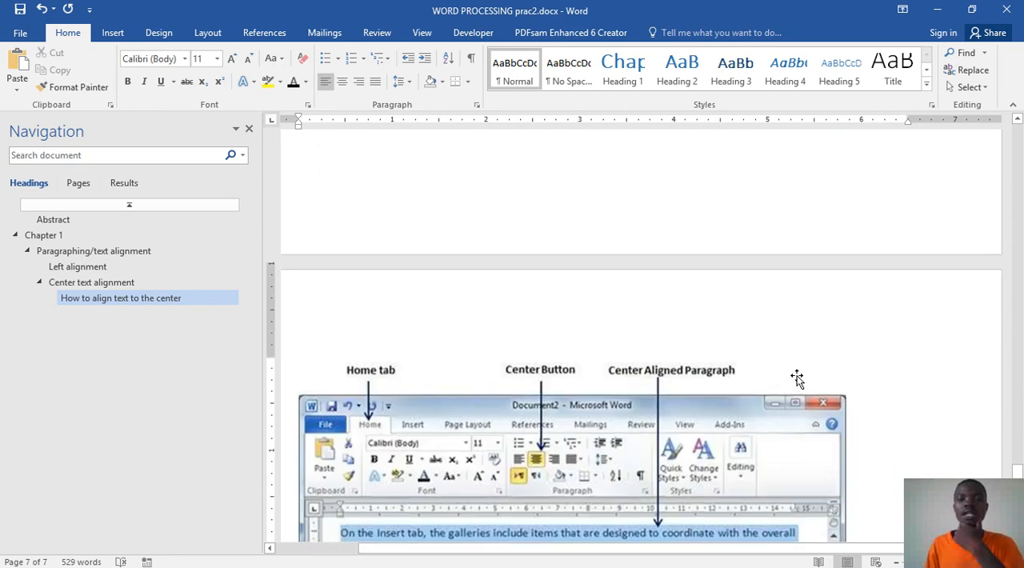
scroll(797, 379, up, 3)
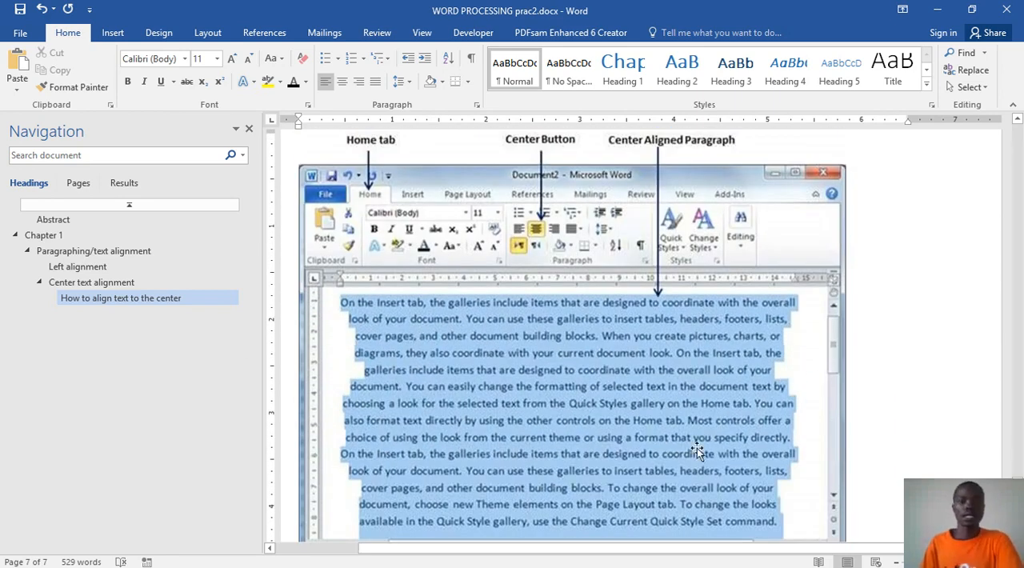
scroll(644, 463, up, 10)
scroll(643, 456, up, 3)
scroll(644, 457, down, 8)
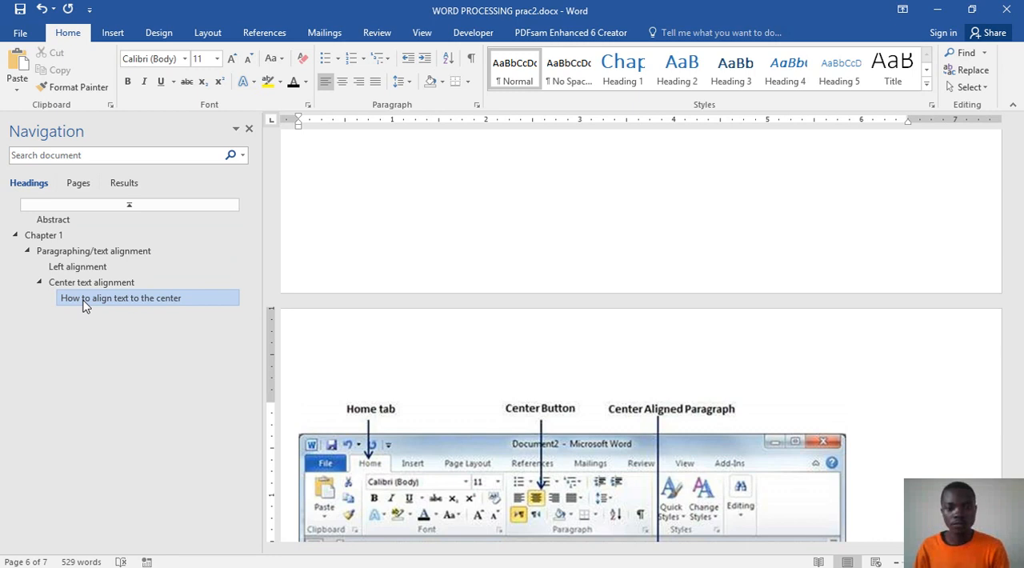
scroll(606, 330, down, 4)
scroll(606, 330, down, 8)
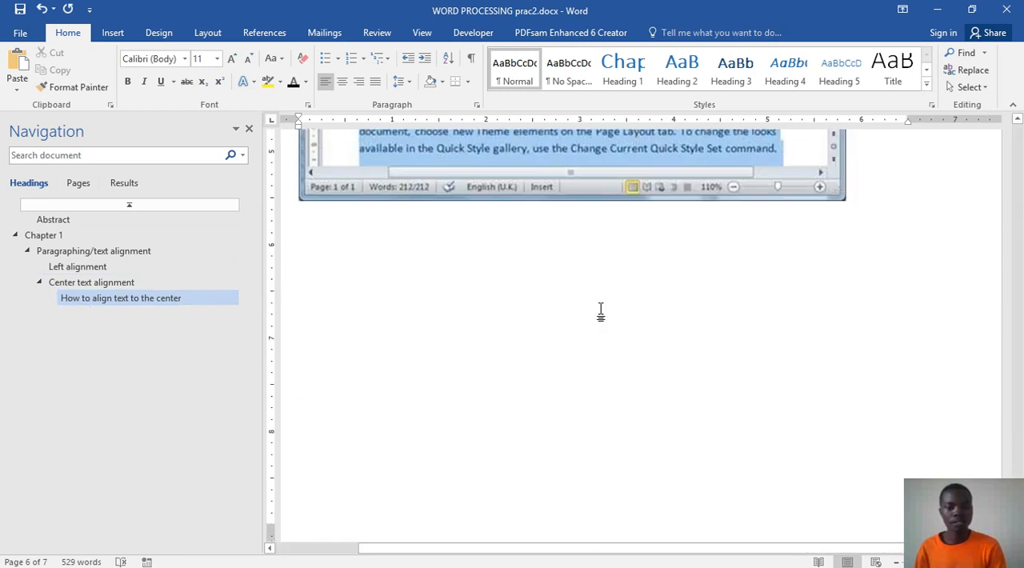
Step: Check the caption wording under the center alignment picture in Word prac.docx, then return to WORD PROCESSING prac2.docx
mouse_move(477, 558)
click(507, 504)
scroll(514, 474, down, 1)
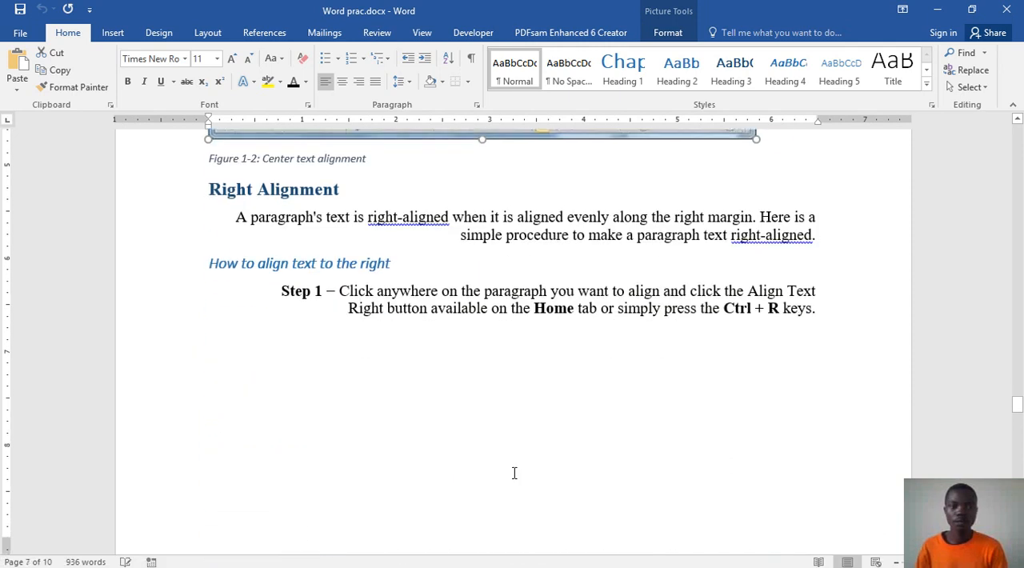
scroll(514, 474, up, 1)
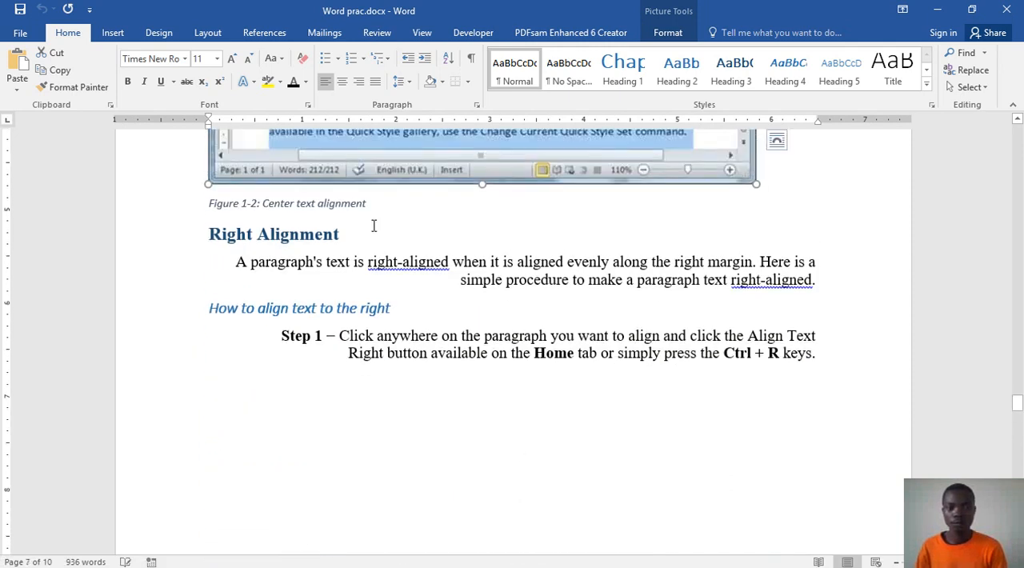
click(329, 205)
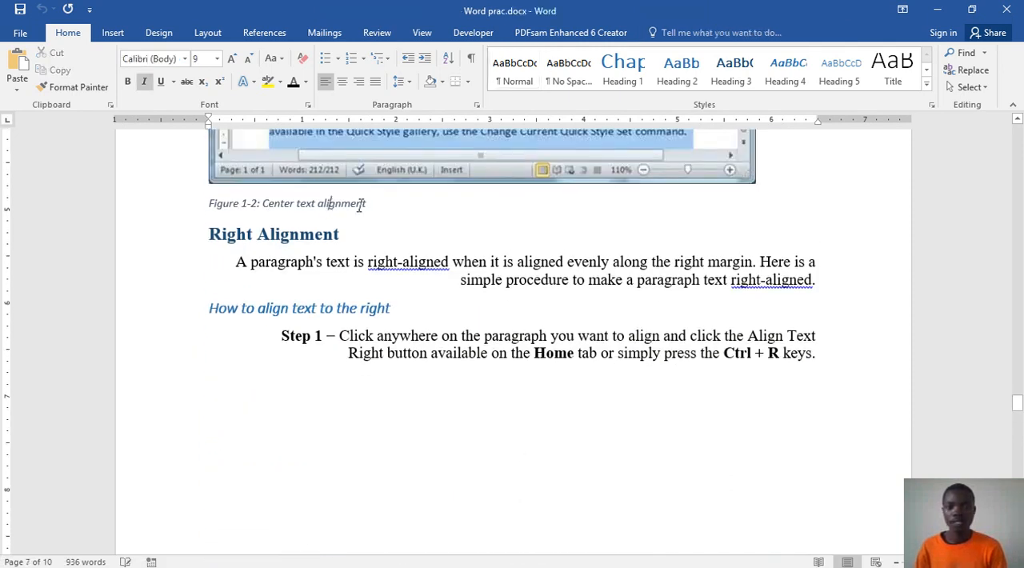
triple_click(297, 204)
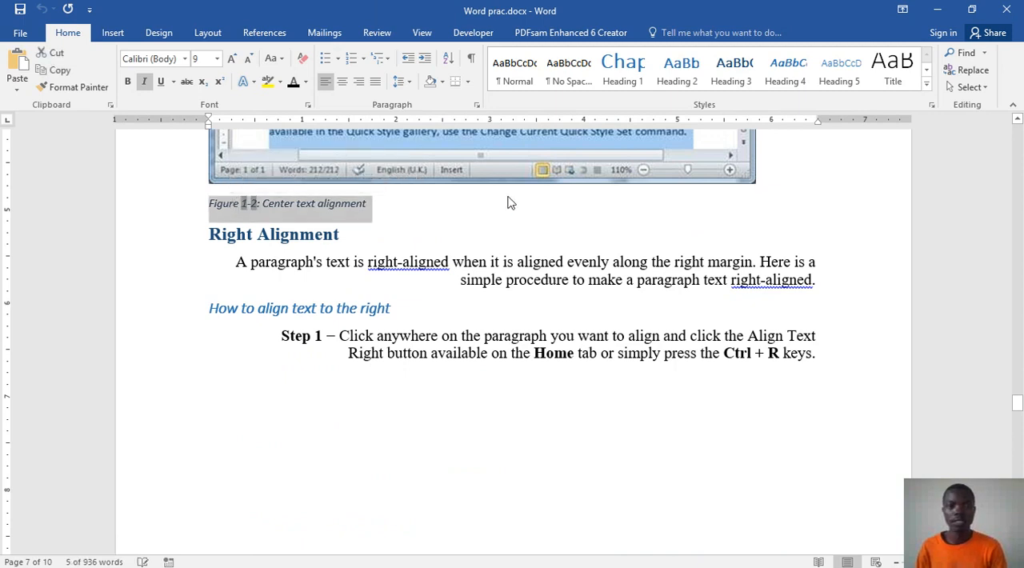
click(939, 10)
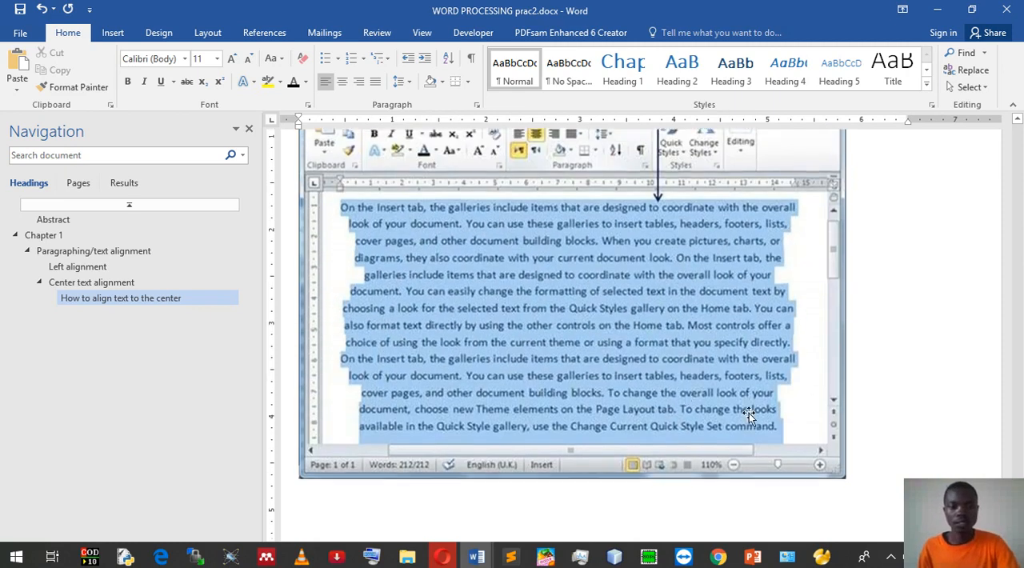
Step: Insert the caption "Figure 1-2: Center text alignment" on a new line below the center alignment picture
key(Return)
key(Return)
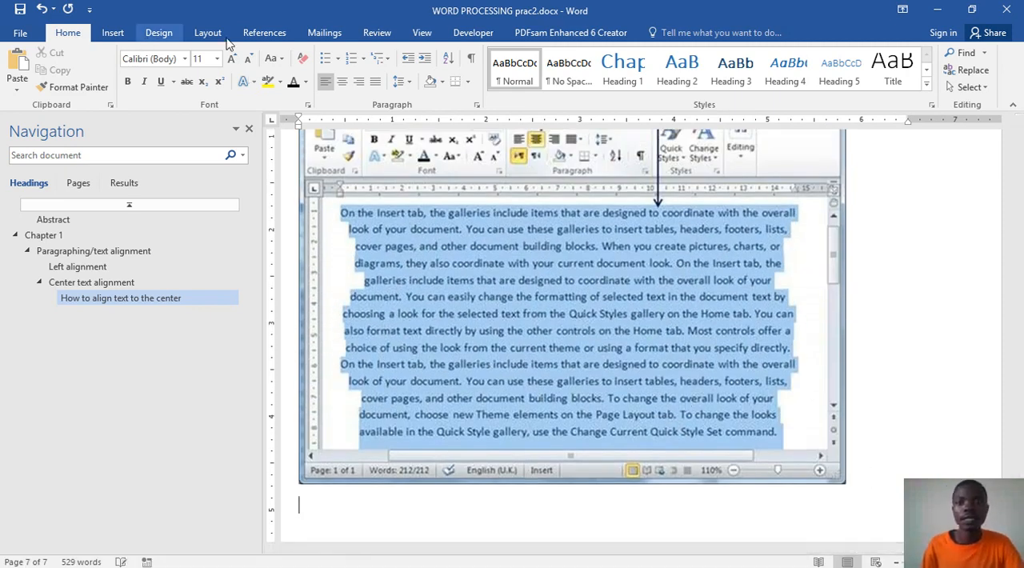
click(284, 33)
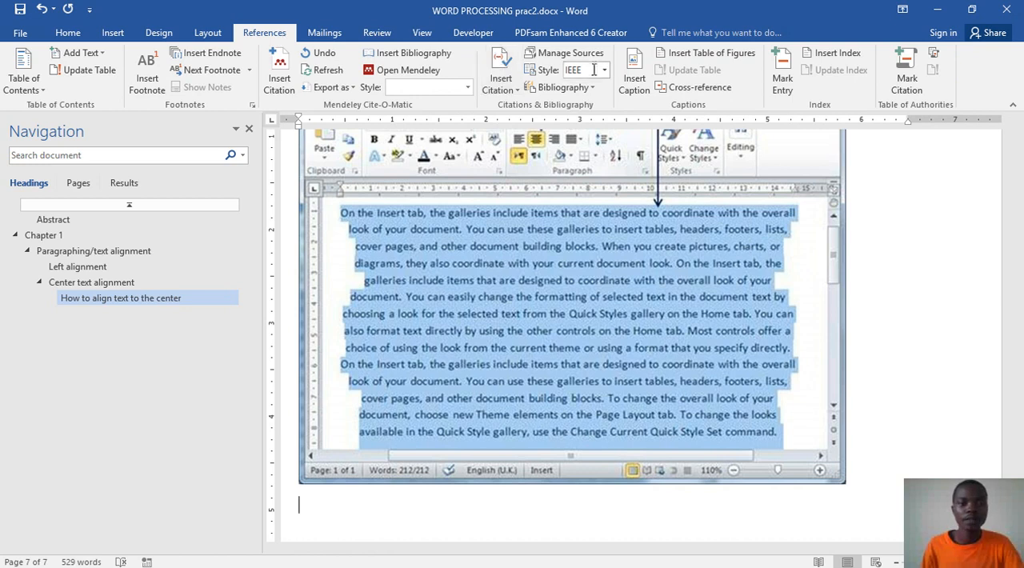
click(632, 80)
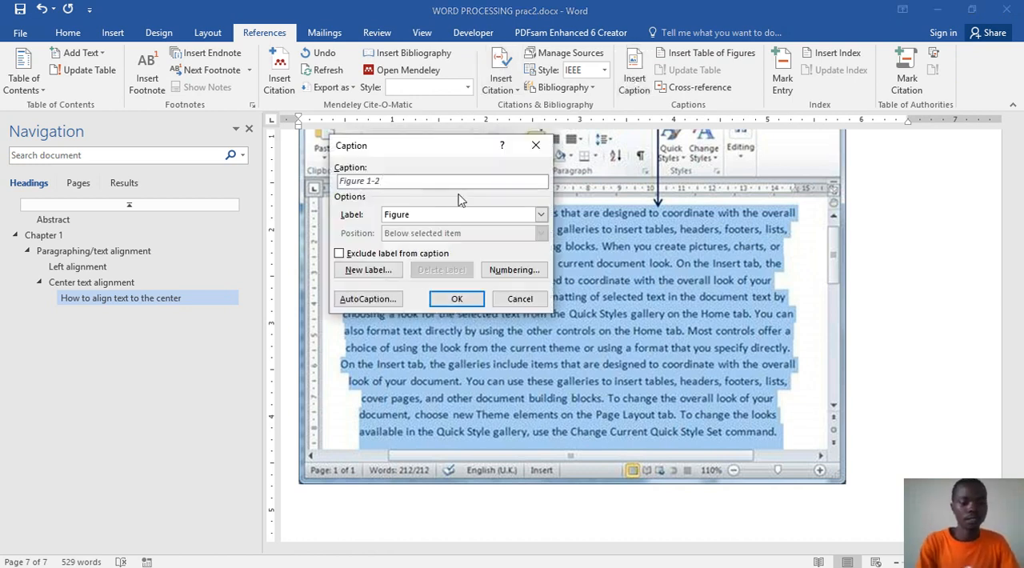
text(: )
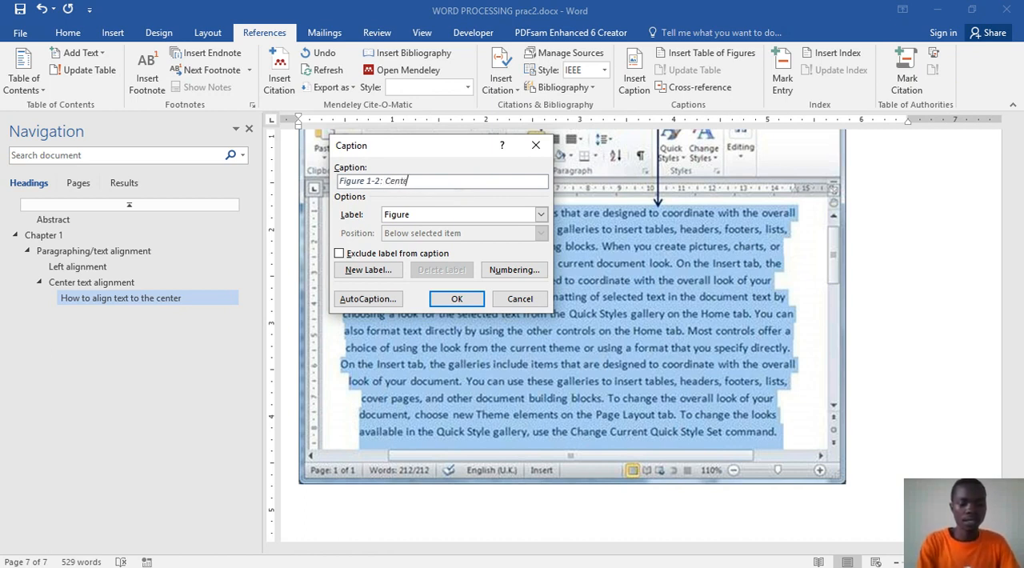
text(Center text alignment)
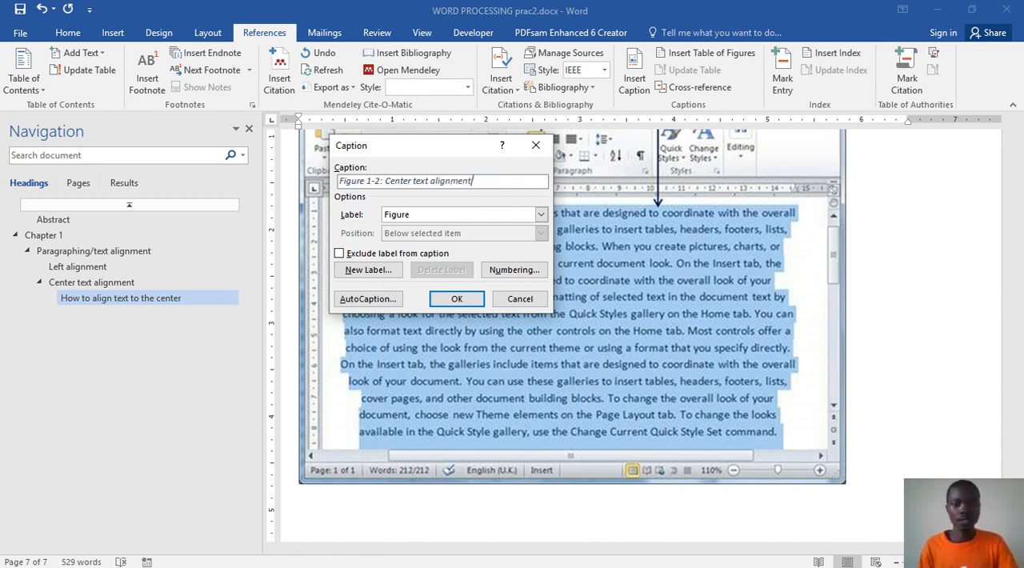
click(455, 299)
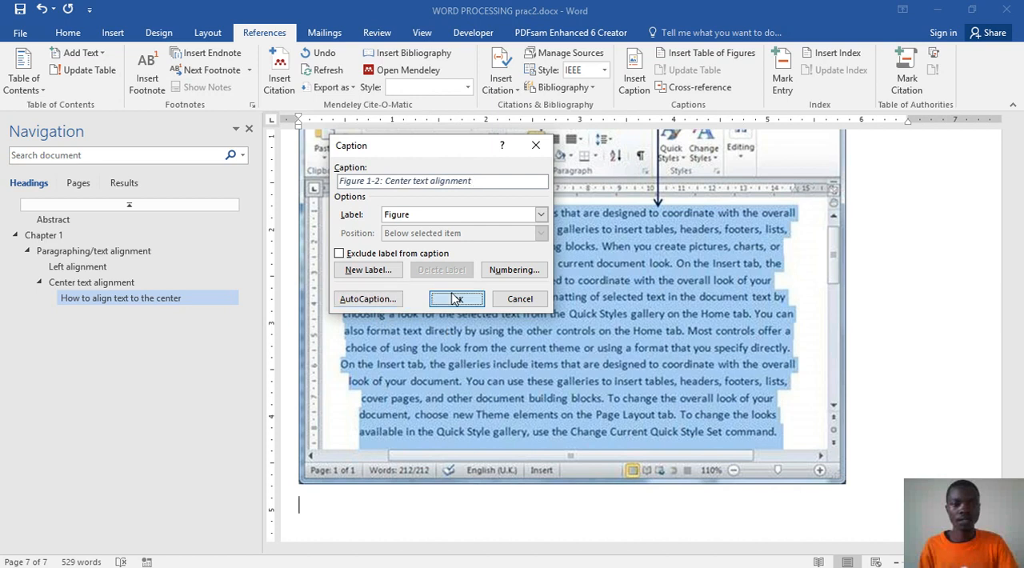
click(455, 298)
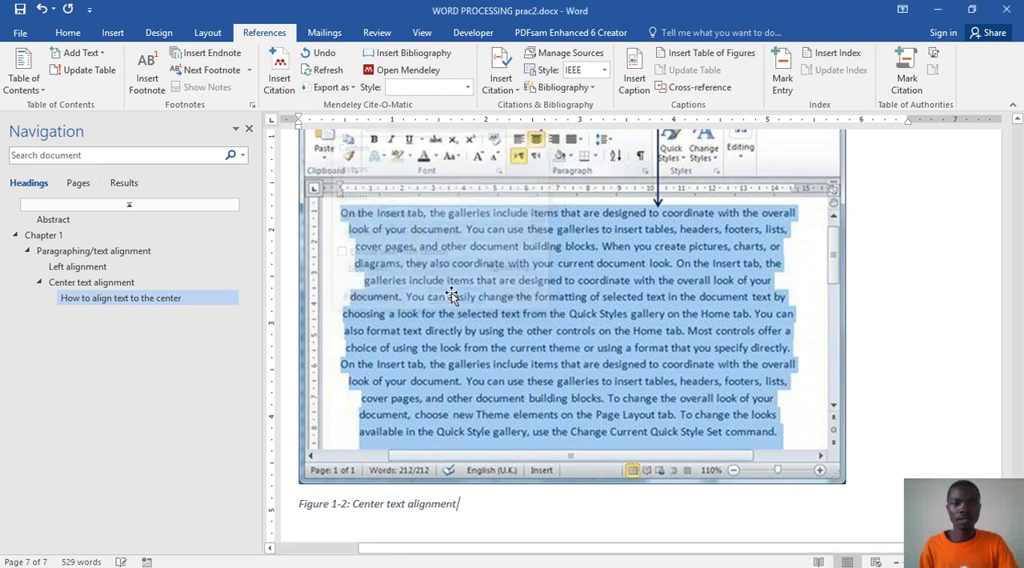
right_click(449, 503)
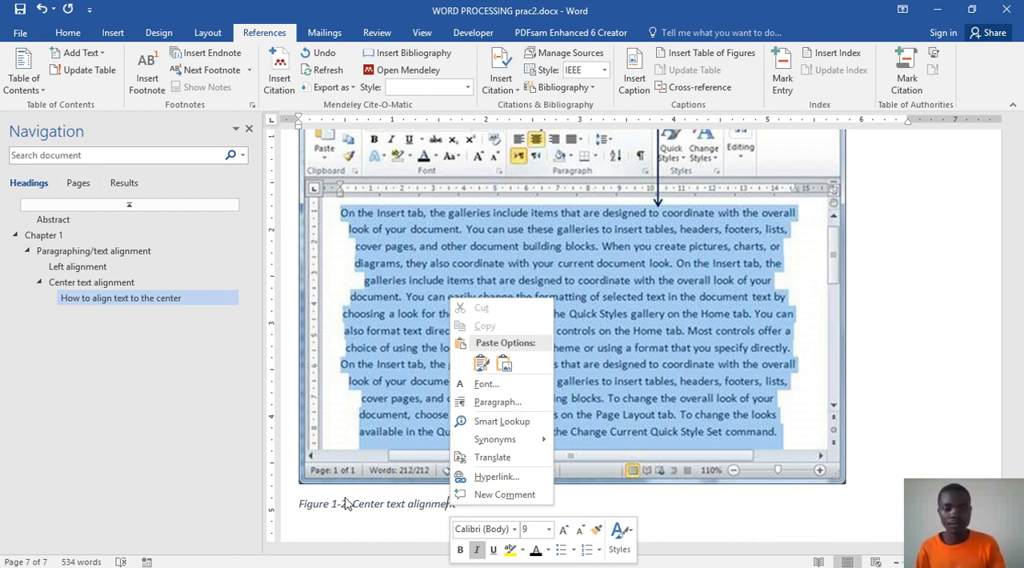
key(Escape)
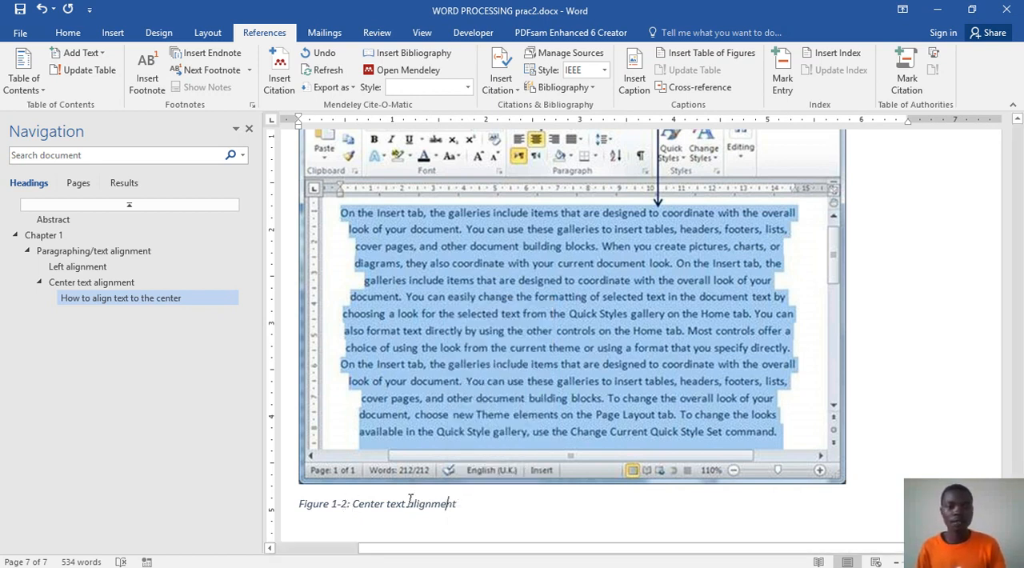
Step: Add a Heading 3 titled "Right text alignment" below the Figure 1-2 caption
scroll(415, 500, down, 5)
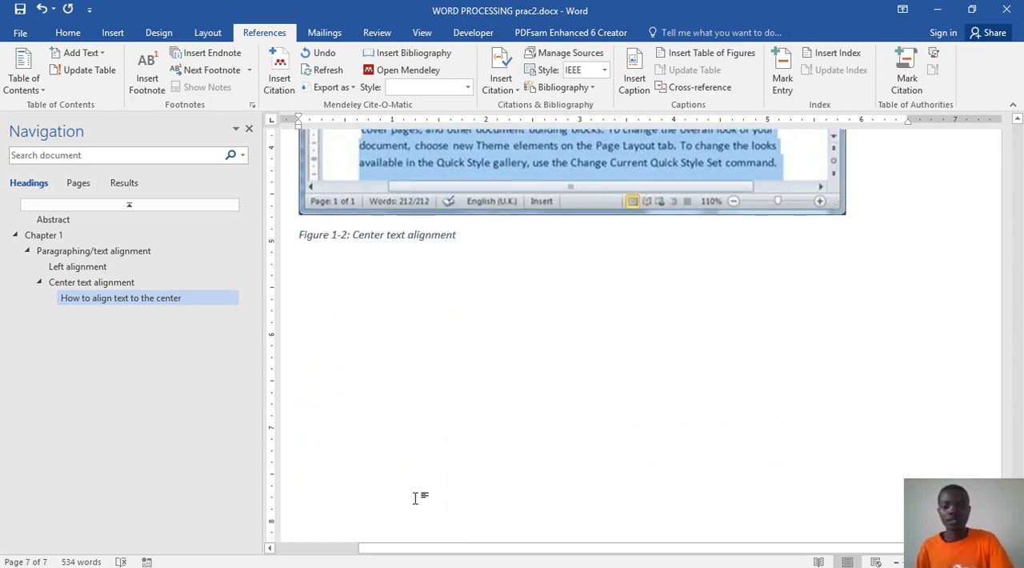
key(Return)
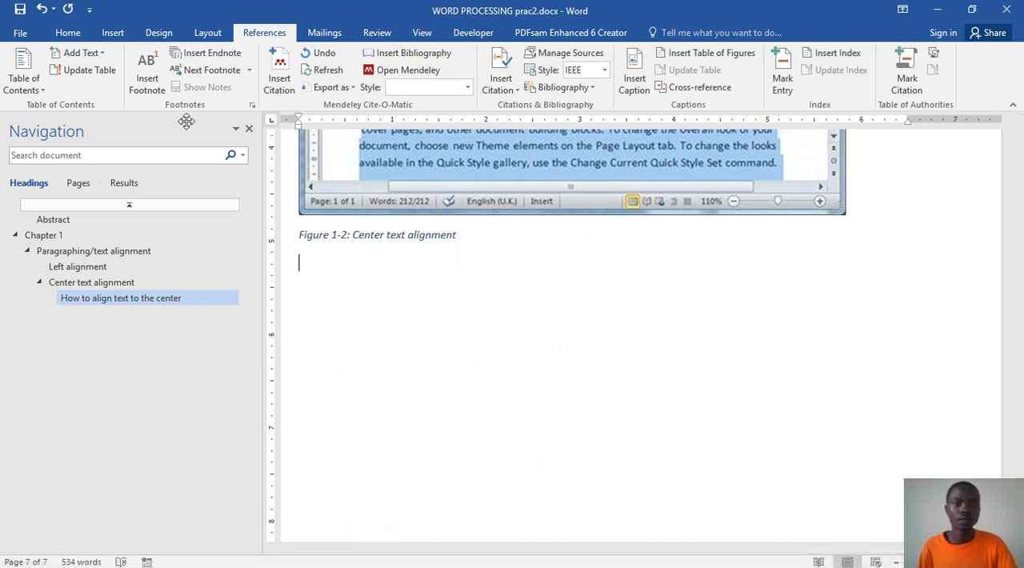
click(68, 33)
click(730, 70)
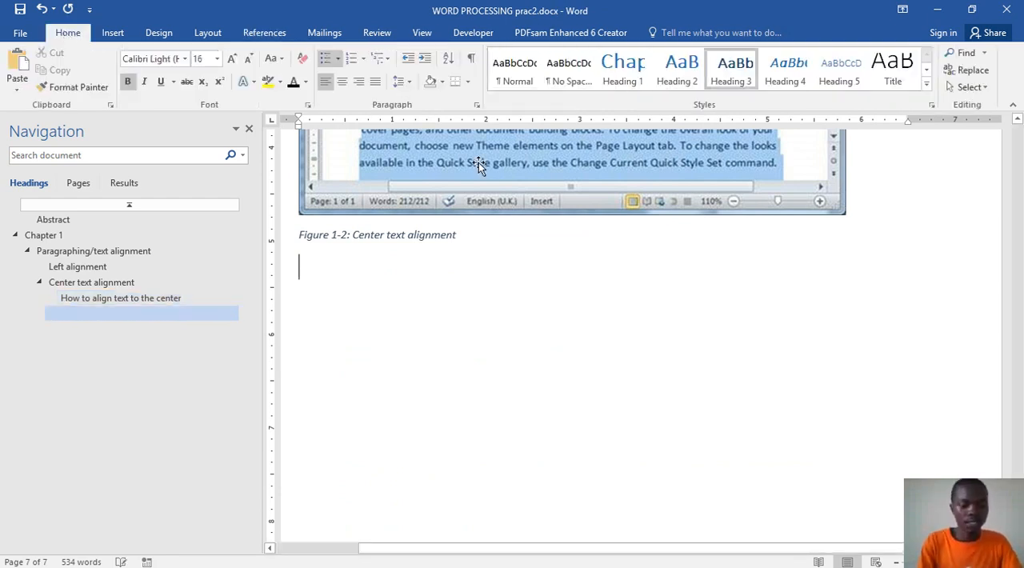
text(R)
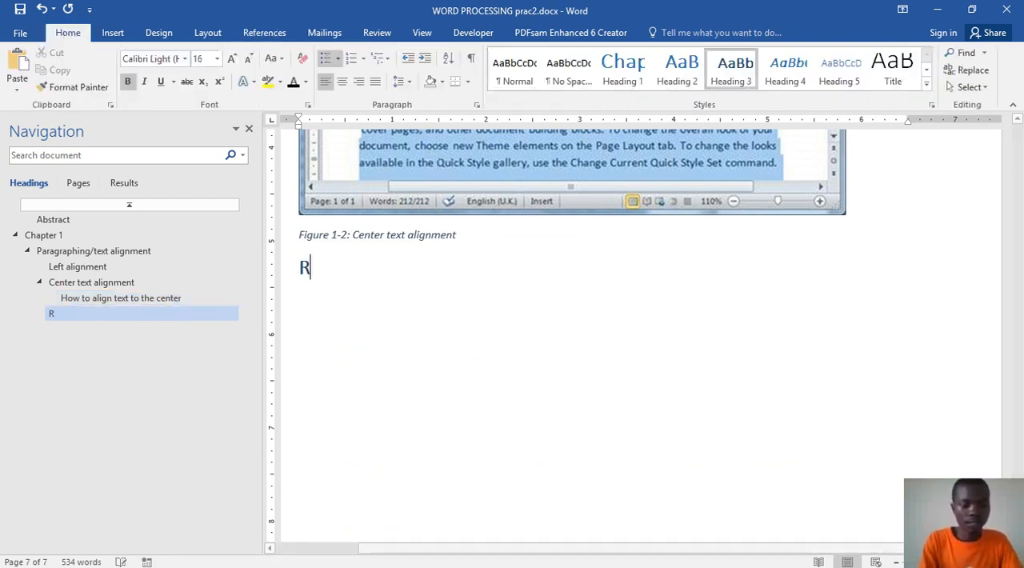
text(ight te)
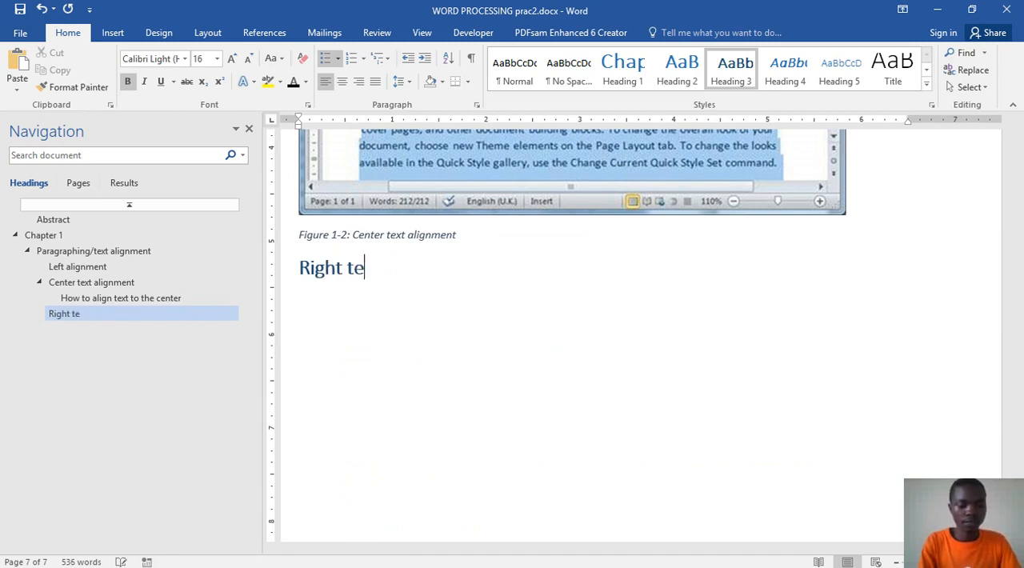
text(xt alignment)
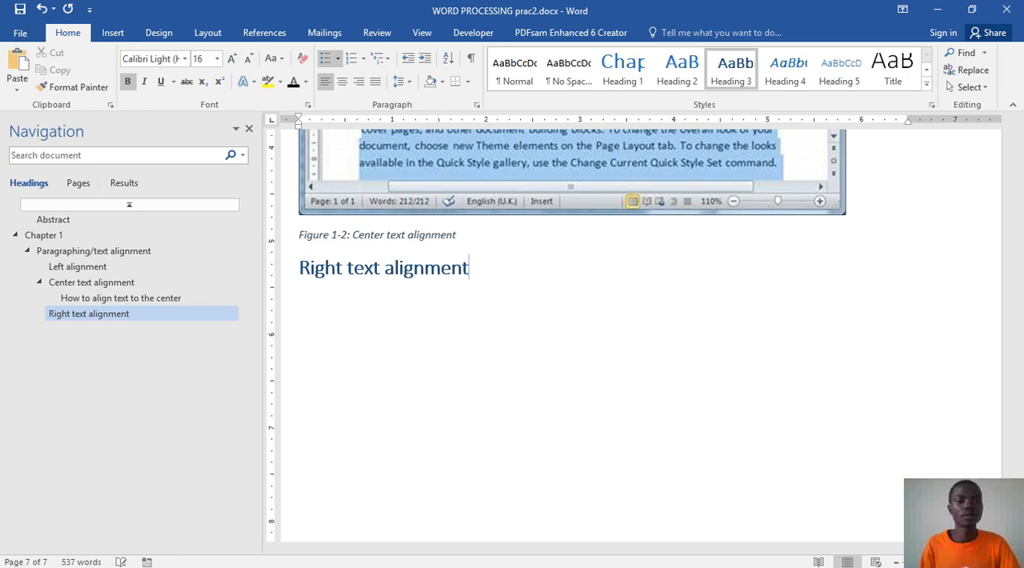
key(Return)
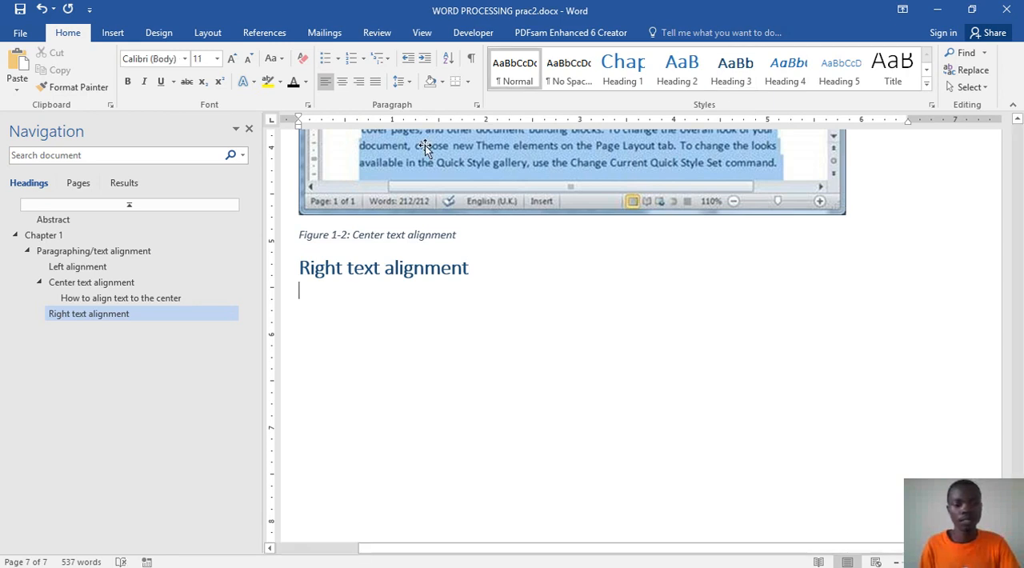
Step: Copy the Right Alignment introductory paragraph from Word prac.docx and paste it as text only below the "Right text alignment" heading in WORD PROCESSING prac2.docx
mouse_move(475, 556)
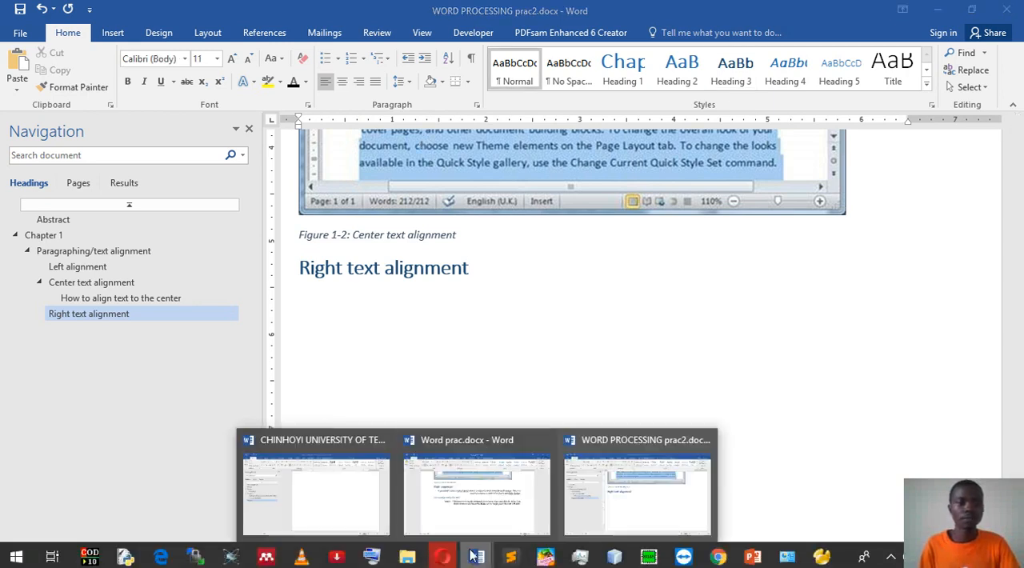
click(470, 504)
scroll(342, 235, down, 2)
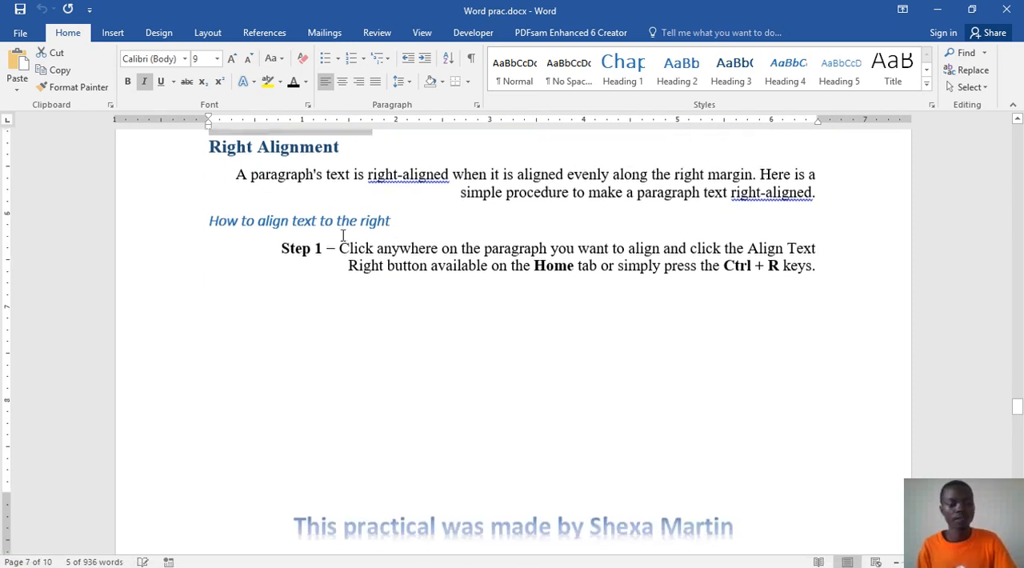
drag(235, 172, 825, 203)
key(ctrl+c)
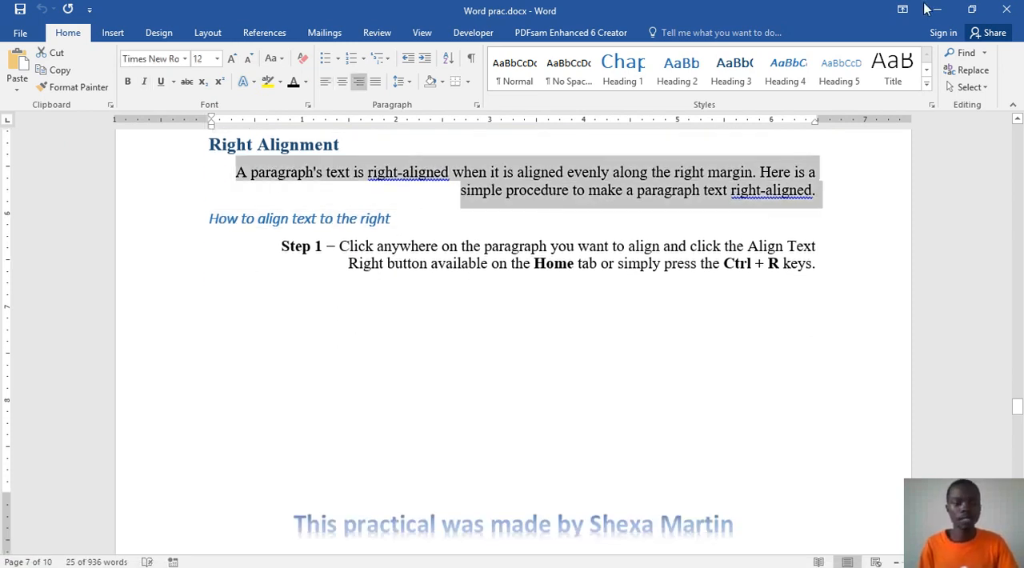
click(935, 10)
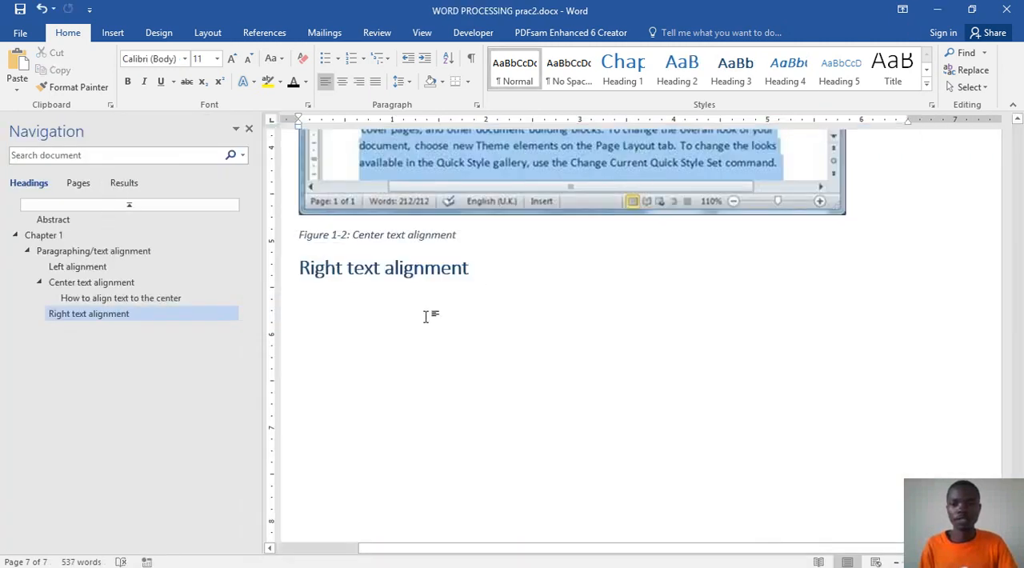
key(ctrl+v)
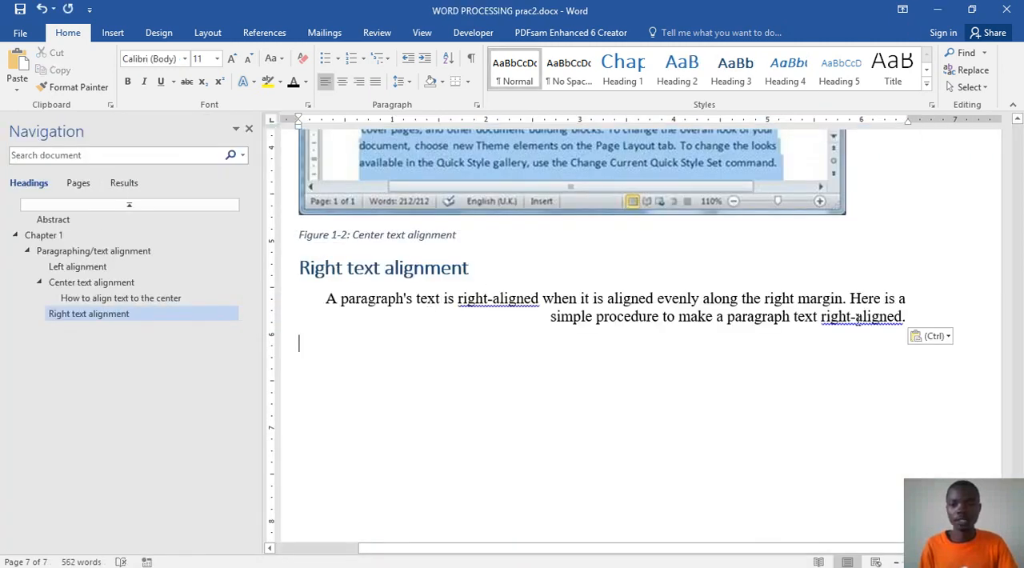
click(930, 336)
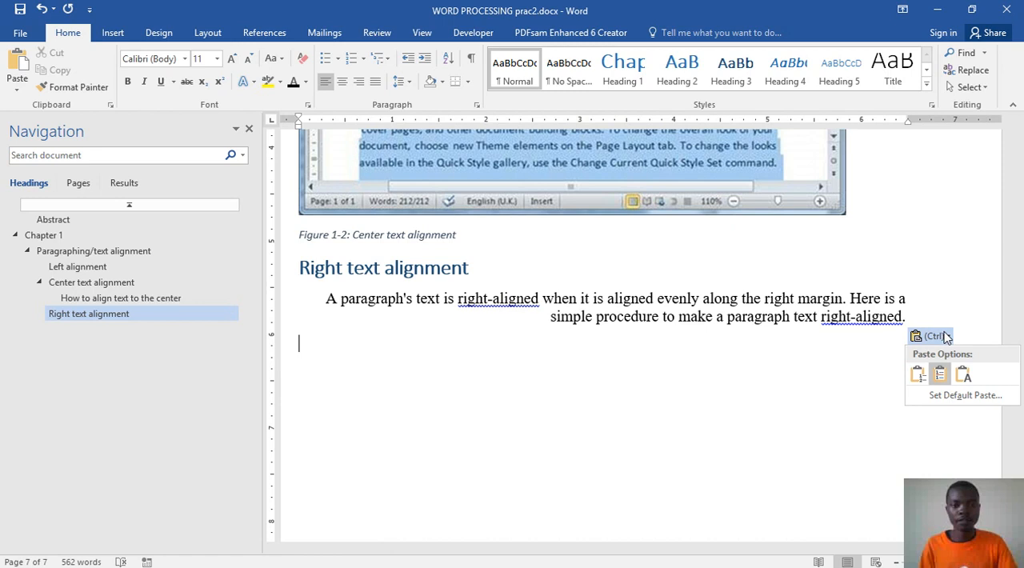
click(963, 373)
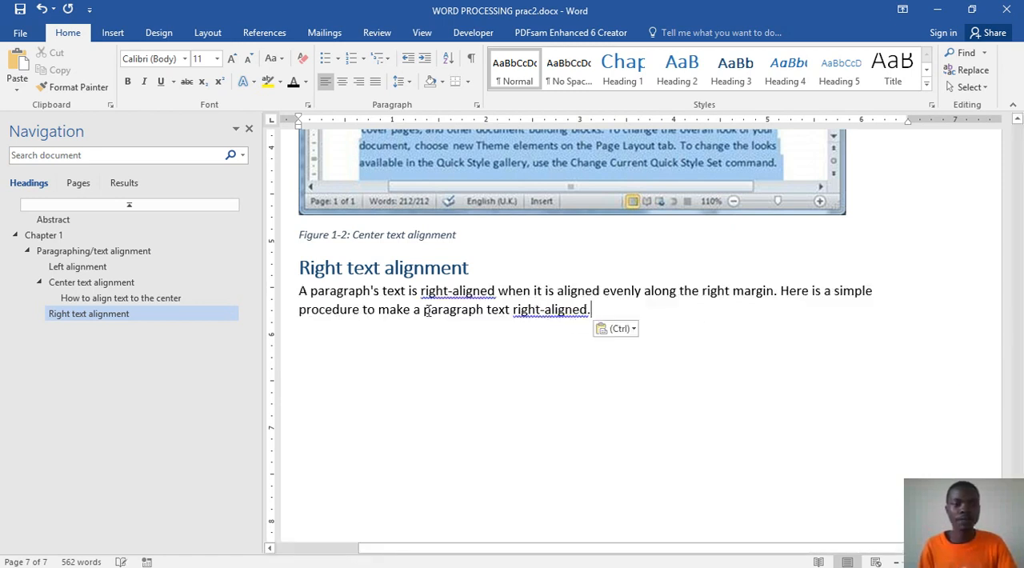
Step: Right-align the pasted introductory paragraph using the On-Screen Keyboard, and start a new paragraph below it
drag(588, 318, 306, 295)
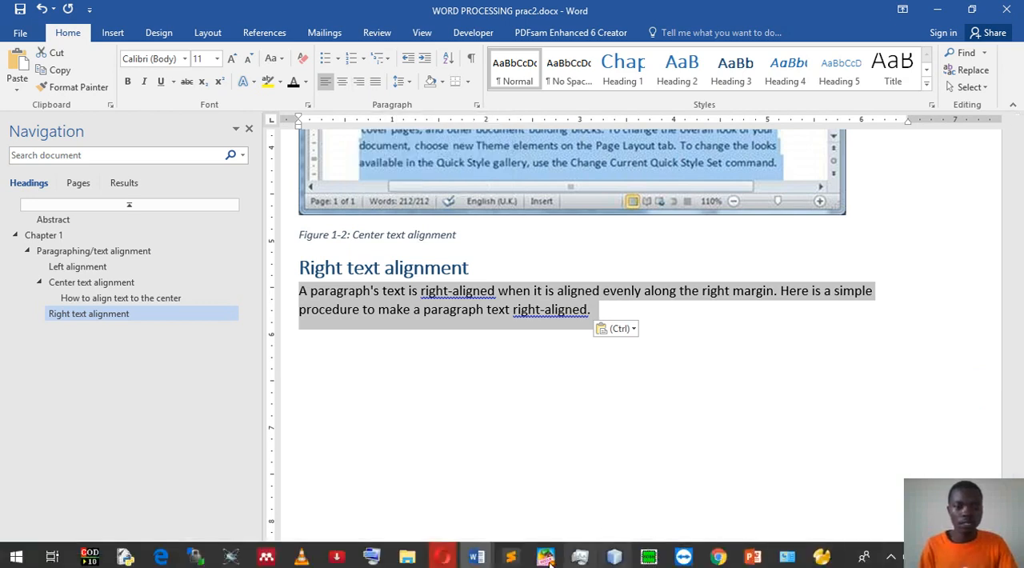
click(371, 556)
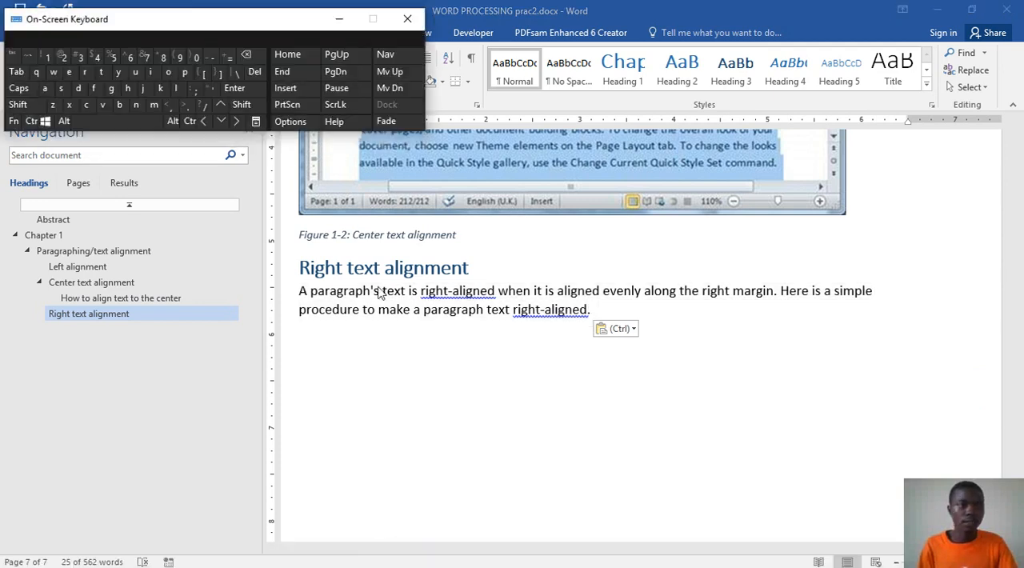
click(592, 313)
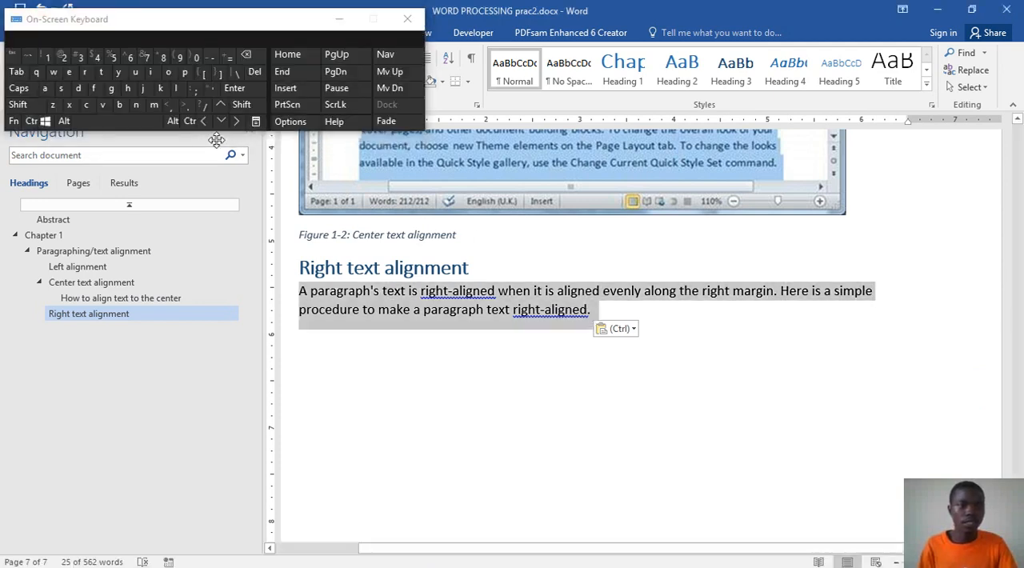
click(30, 122)
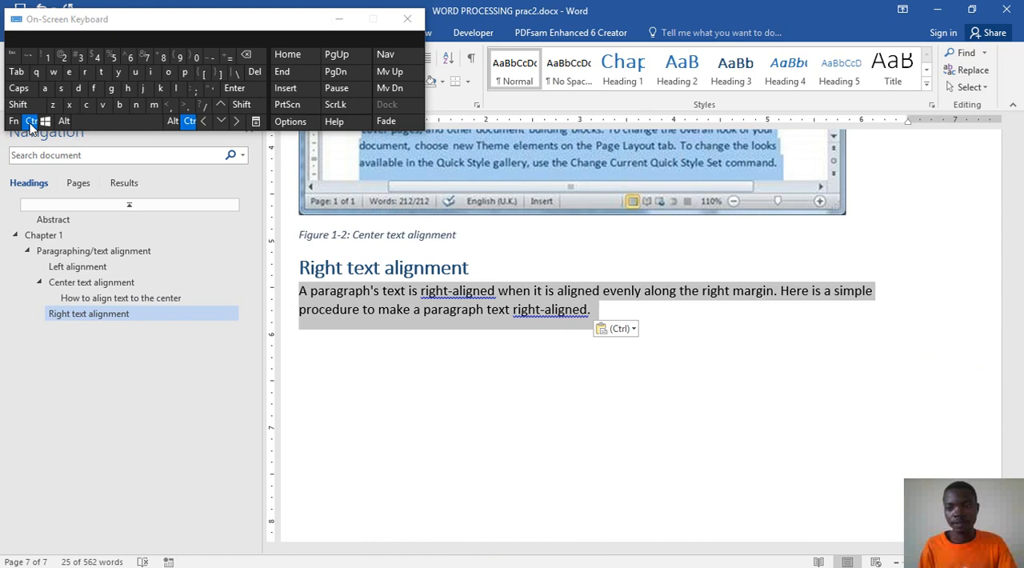
click(84, 73)
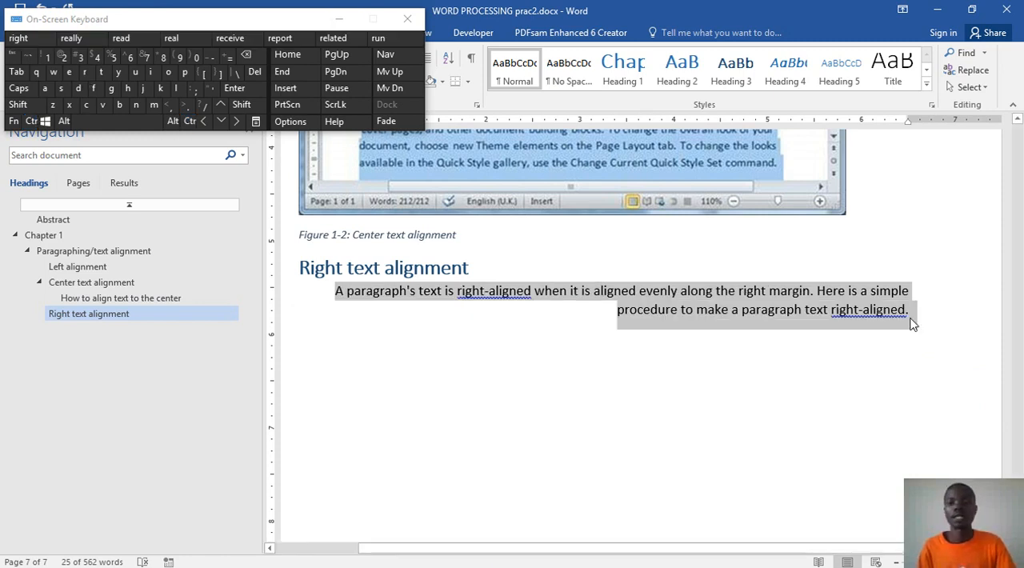
click(859, 387)
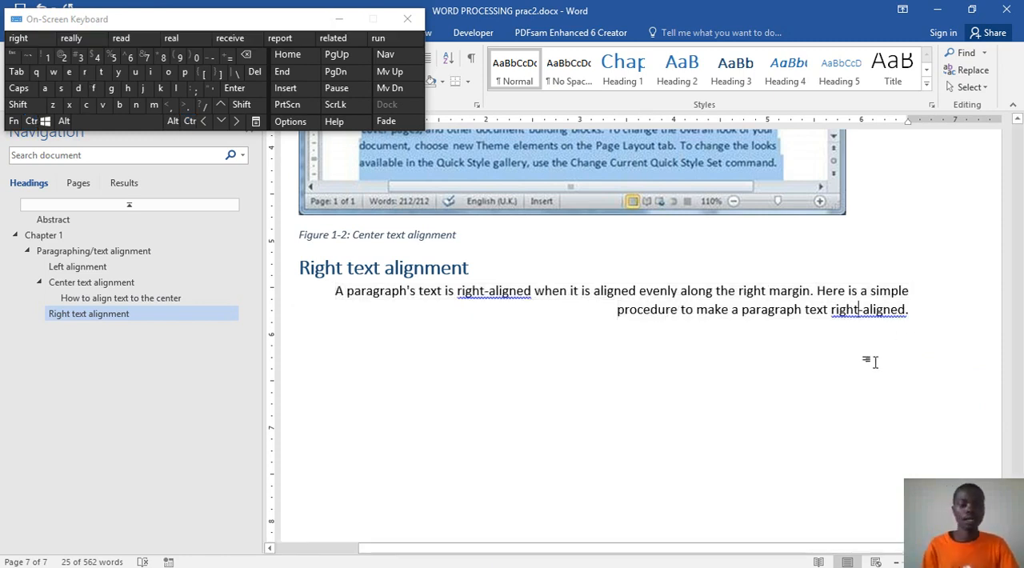
key(Return)
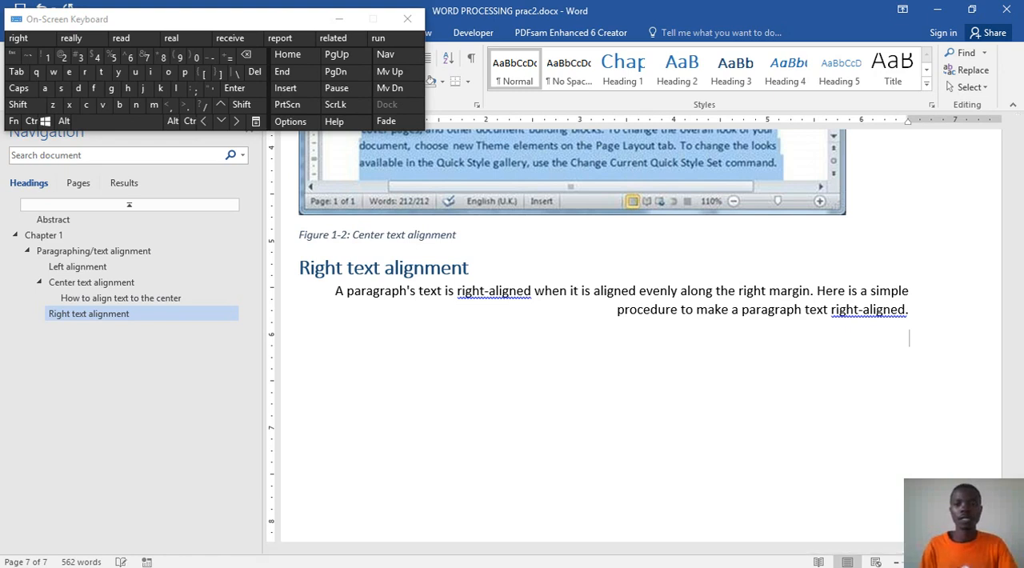
Step: Add a Heading 4 titled "how to align text to the right" below the right-aligned introductory paragraph
click(784, 70)
text(how t)
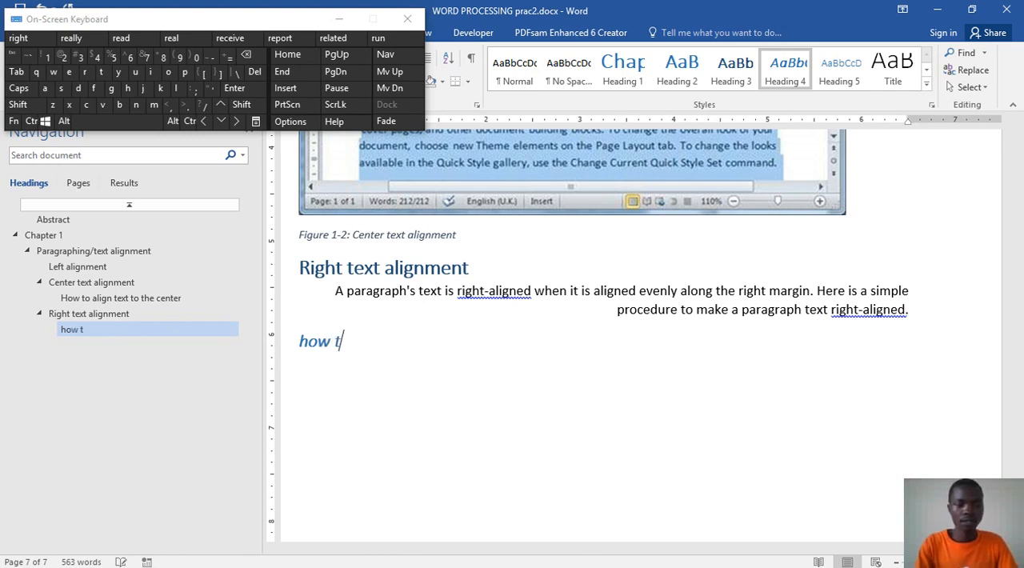
text(o alig)
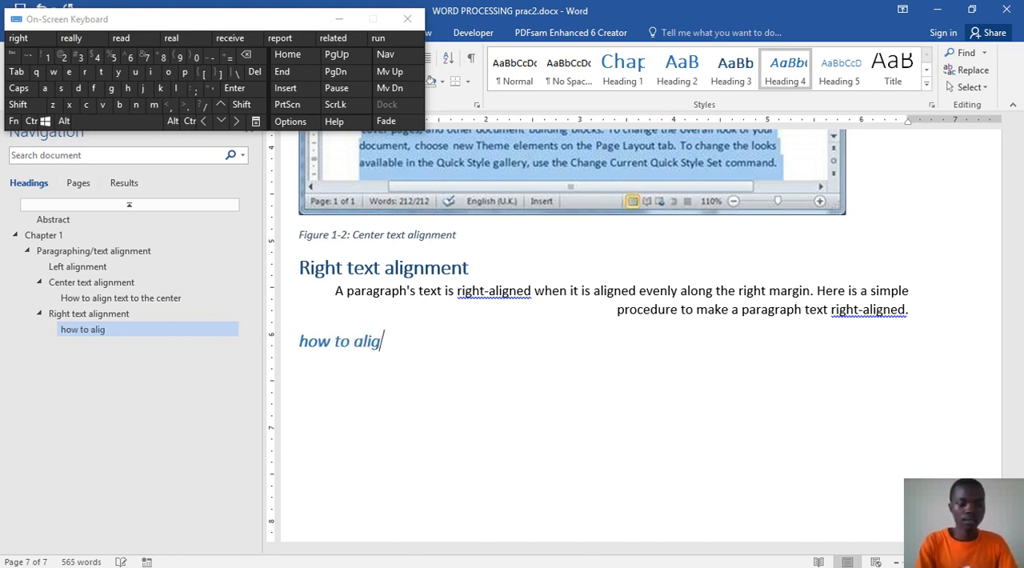
text(n tex)
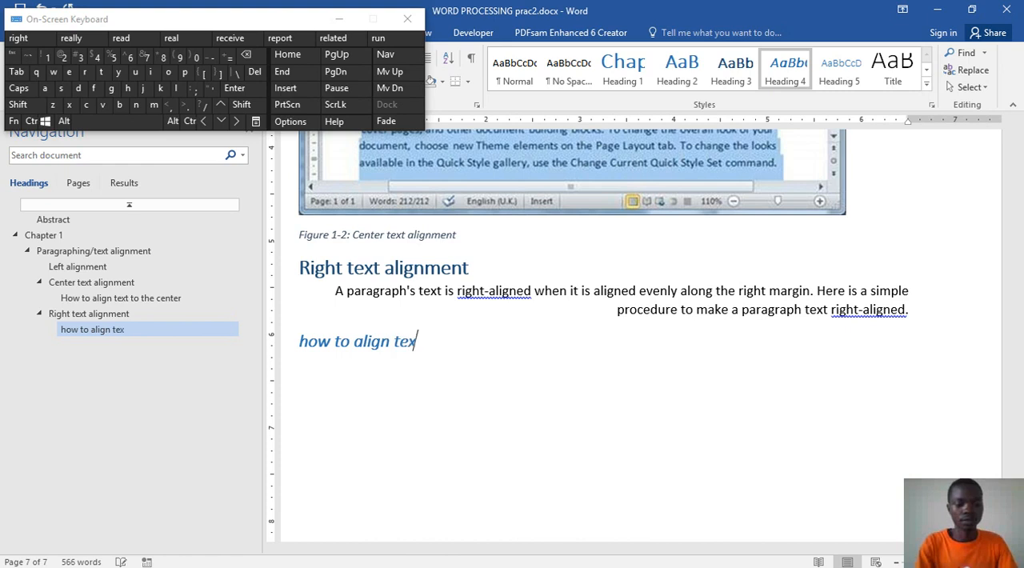
text(t to thr)
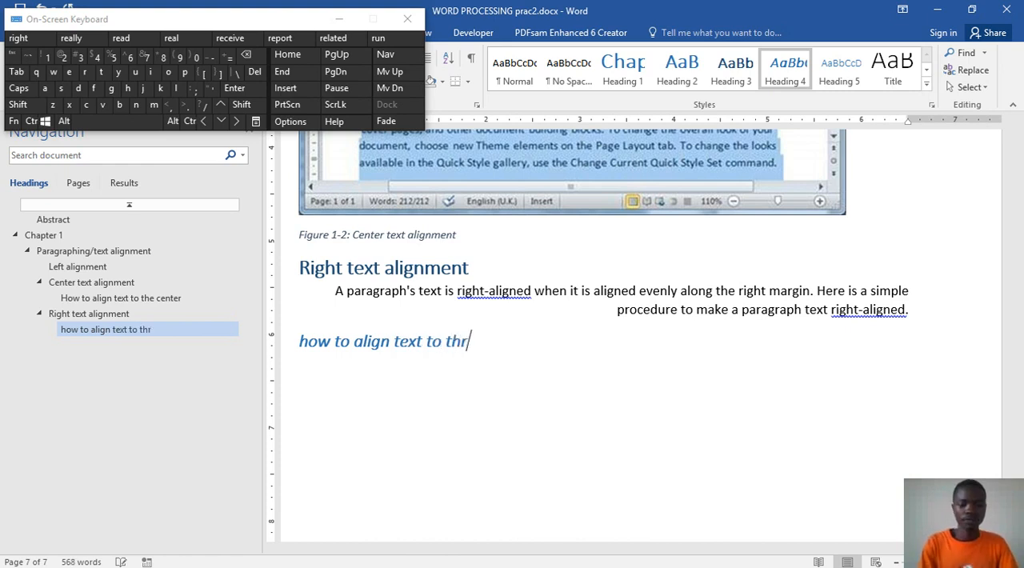
key(BackSpace)
text(e righ)
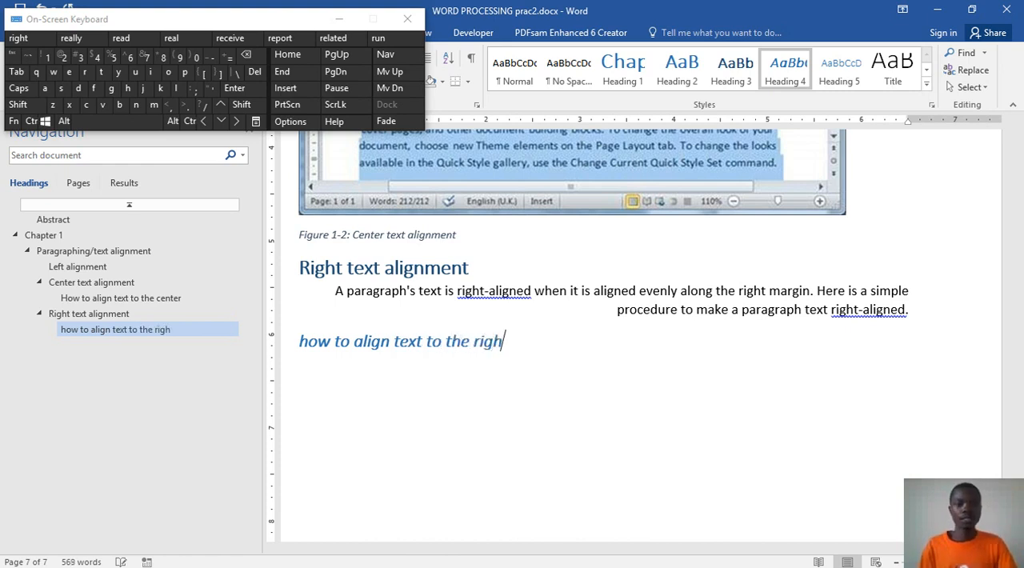
text(t)
key(Return)
Step: Right-align the new Heading 4 using the On-Screen Keyboard, capitalise its first word to "How", and start a new paragraph below it
click(394, 341)
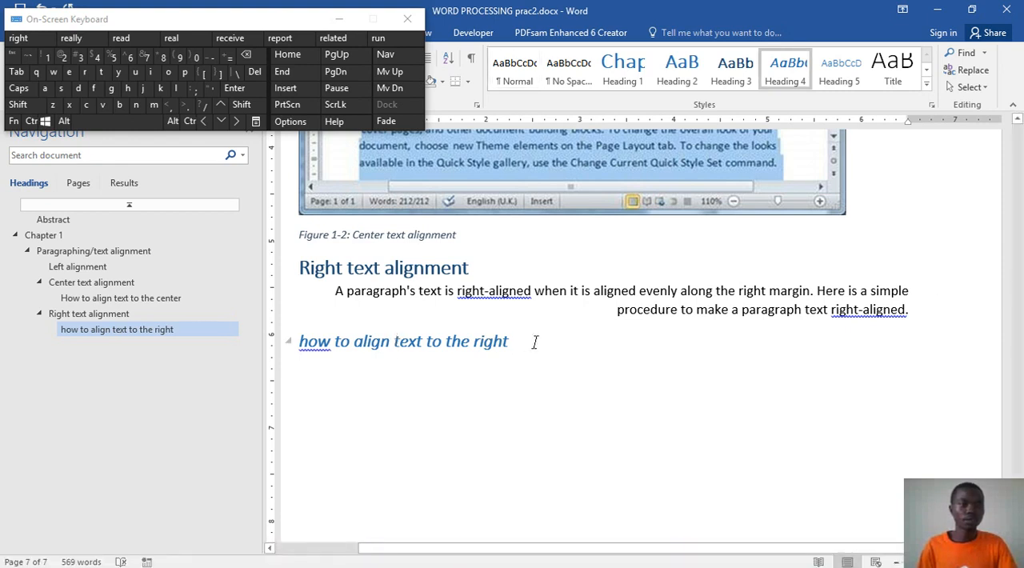
triple_click(396, 340)
click(35, 120)
click(84, 71)
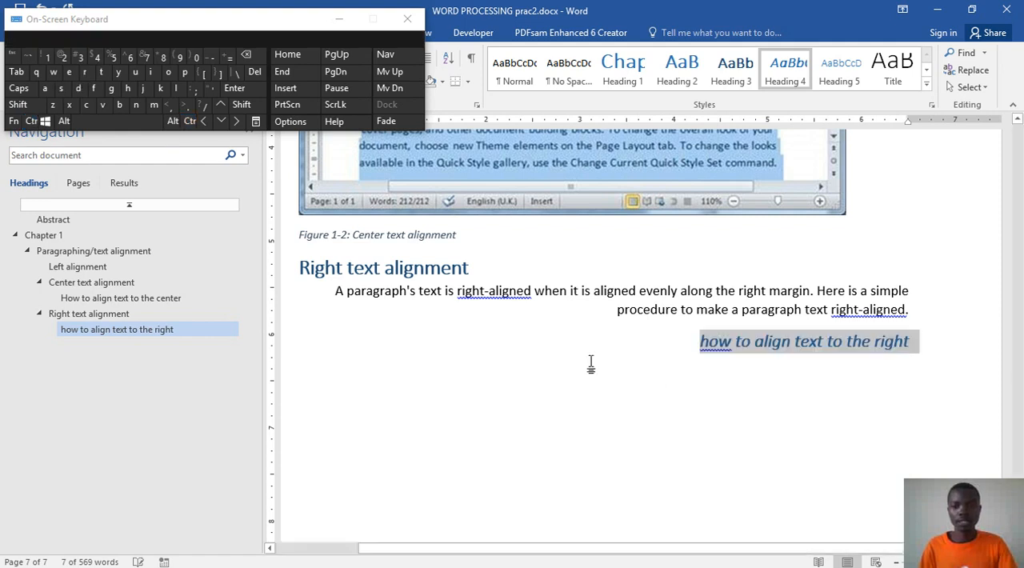
click(710, 344)
right_click(729, 349)
key(Escape)
click(925, 349)
key(Return)
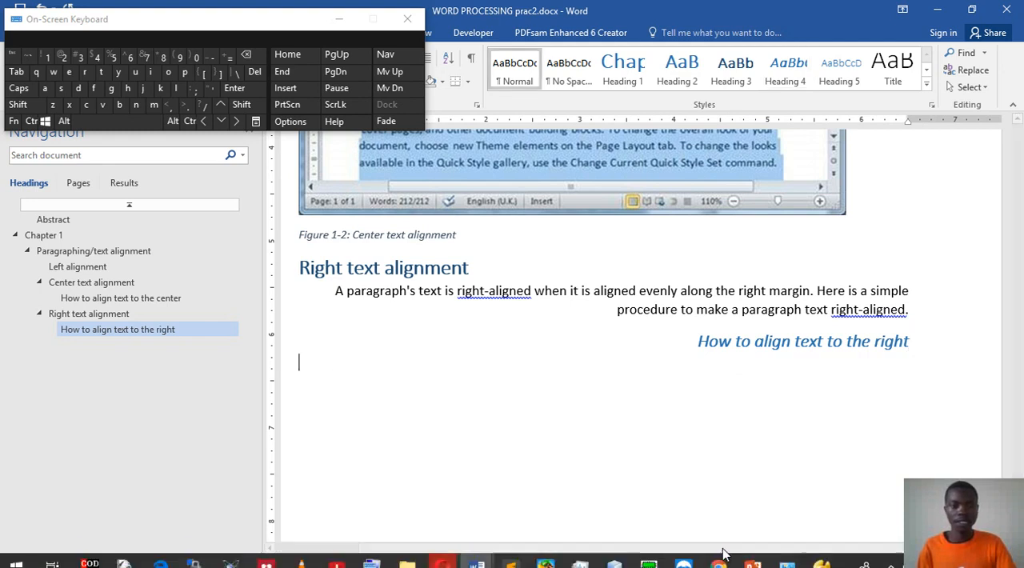
Step: Copy the right-alignment Step 1 paragraph from Word prac.docx and paste it below "How to align text to the right" in WORD PROCESSING prac2.docx
mouse_move(475, 560)
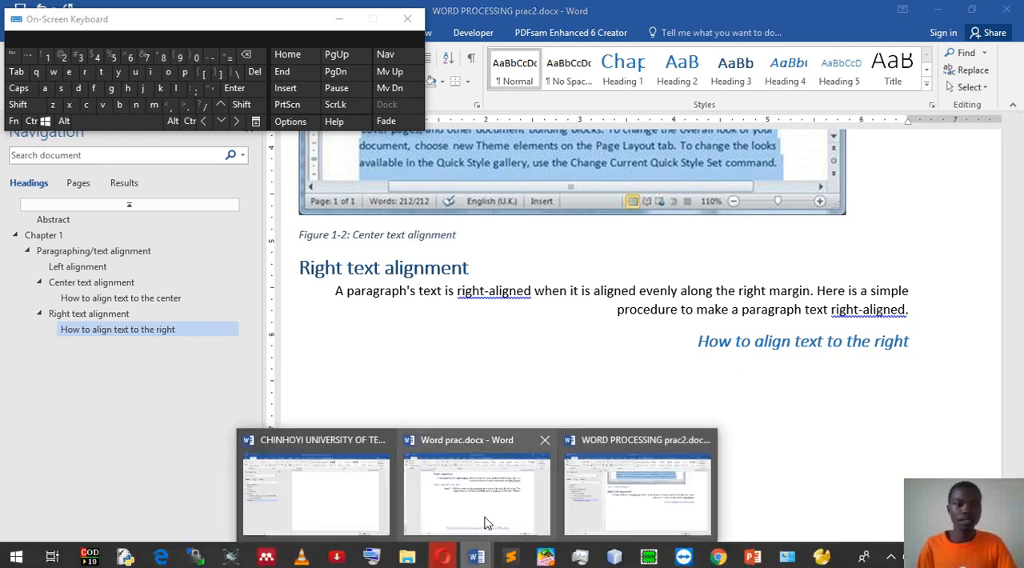
click(478, 480)
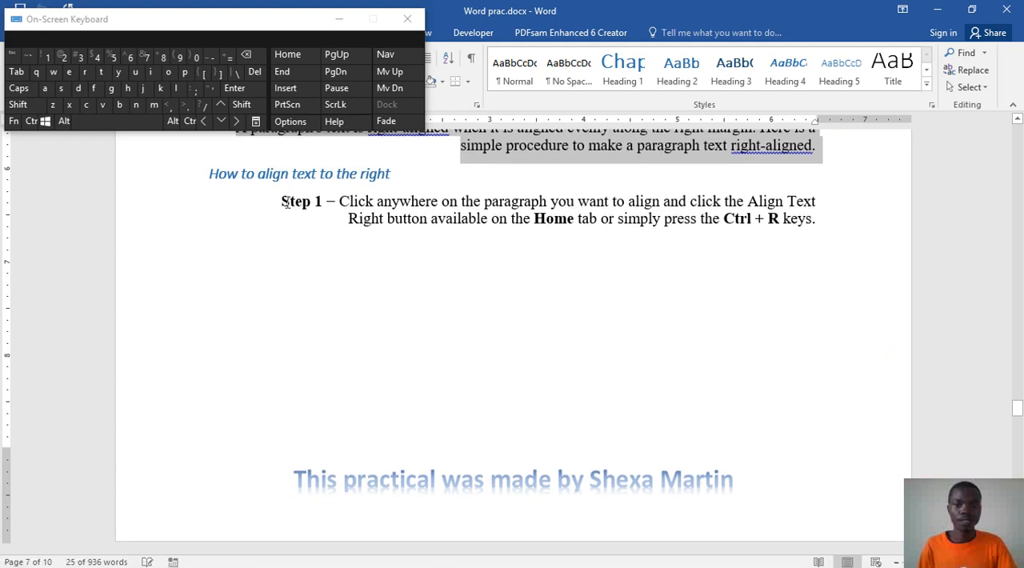
drag(280, 200, 818, 223)
key(ctrl+c)
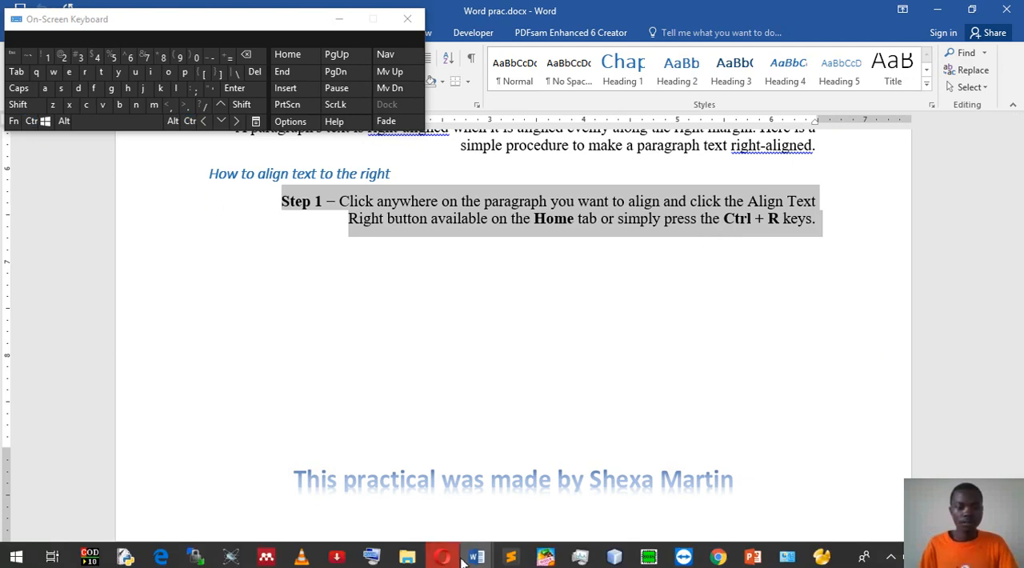
click(477, 562)
click(690, 493)
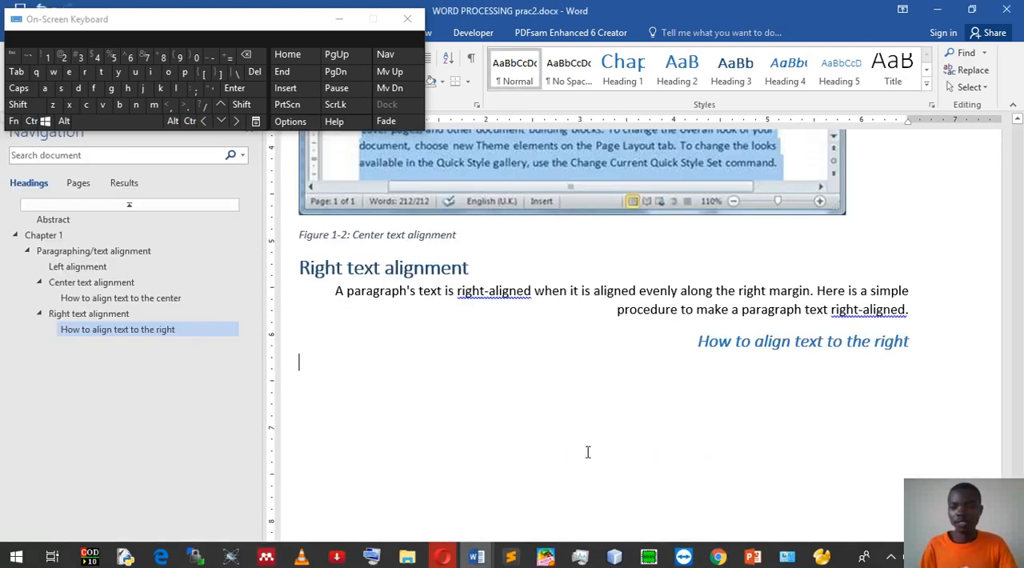
key(ctrl+v)
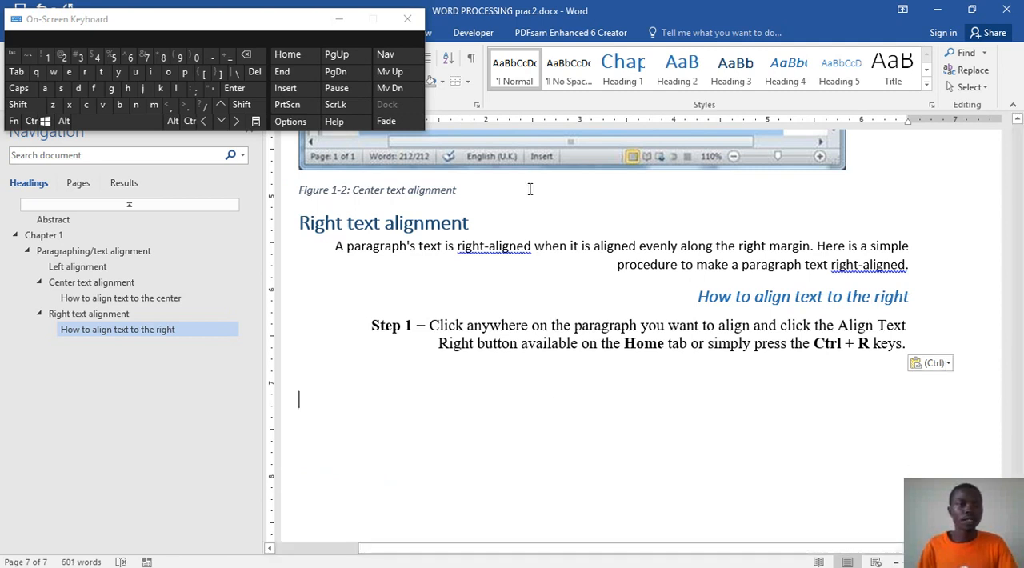
Step: Close the On-Screen Keyboard and insert the picture right_alignment.jpg below the Step 1 paragraph
click(407, 18)
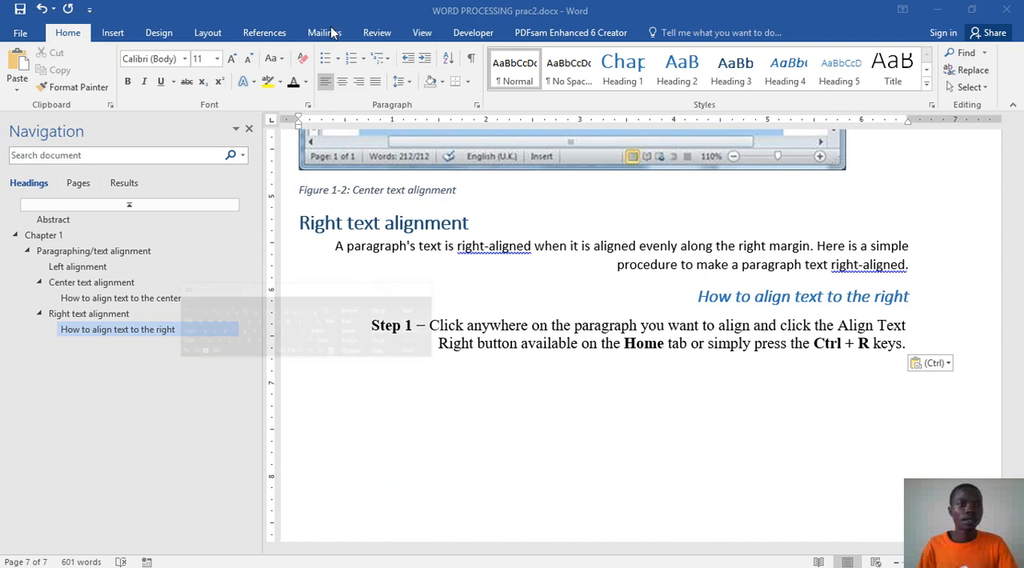
click(114, 34)
click(126, 73)
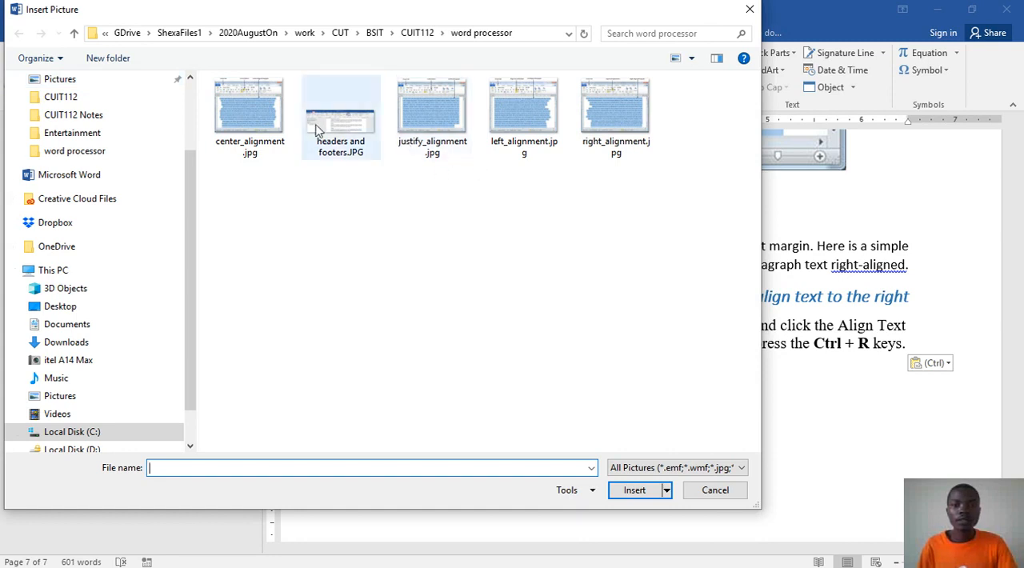
click(611, 119)
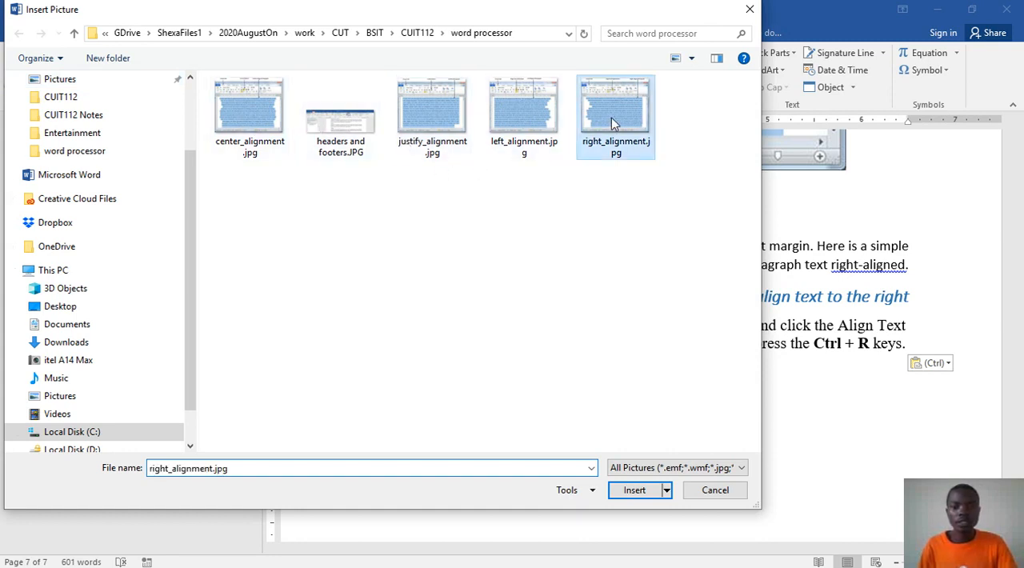
click(636, 490)
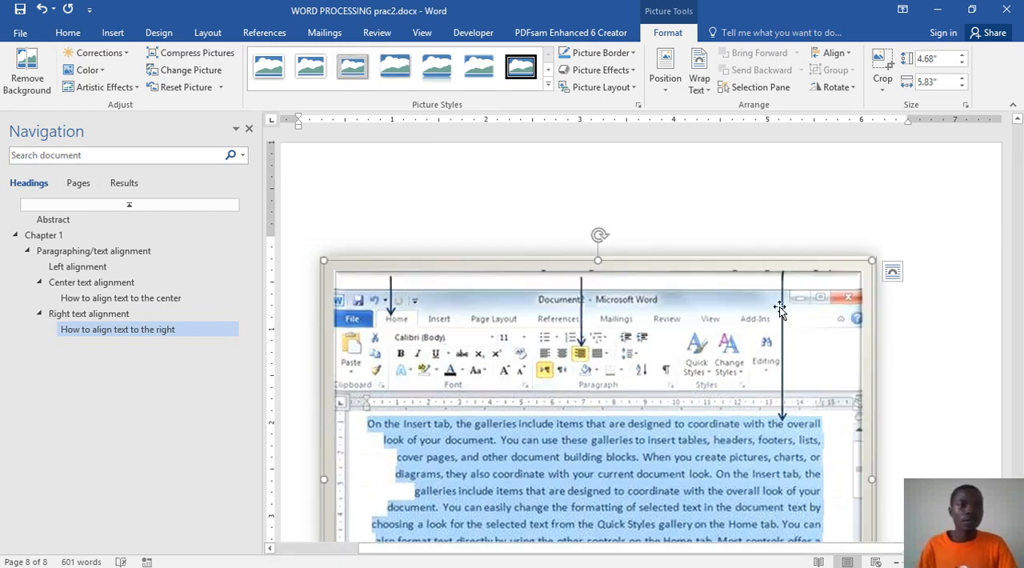
Step: Align the inserted right alignment picture to the right margin
click(68, 32)
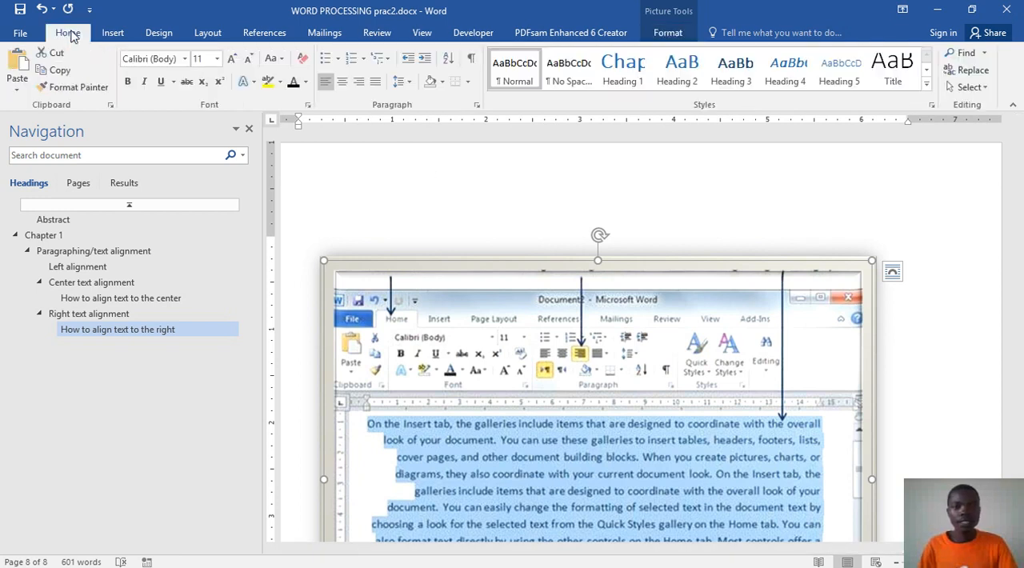
click(358, 81)
scroll(672, 356, down, 1)
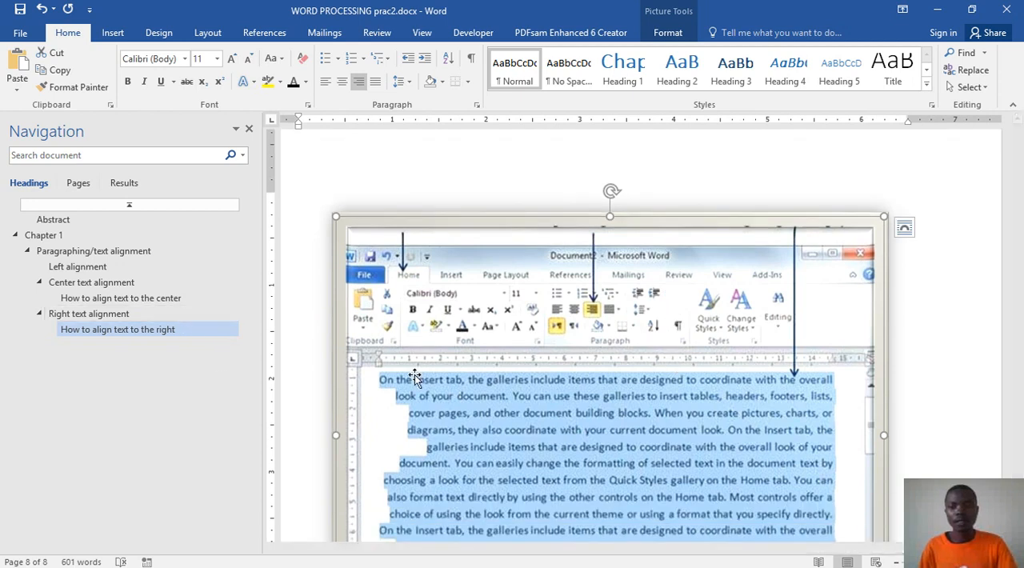
scroll(850, 369, down, 6)
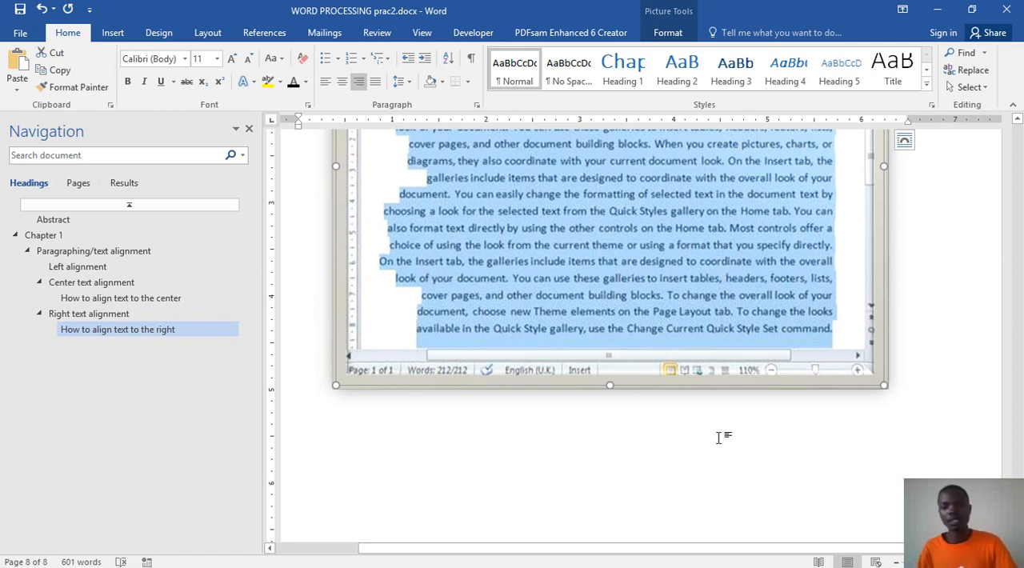
Step: Insert the caption "Figure 1-3: Right text alignment" below the picture, save the document, and start a new line
click(923, 374)
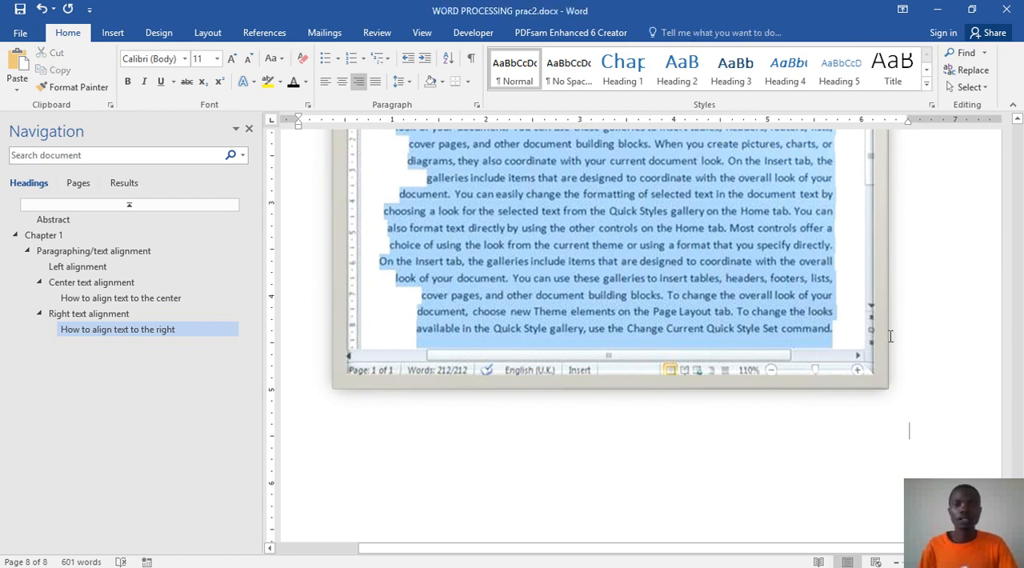
click(265, 32)
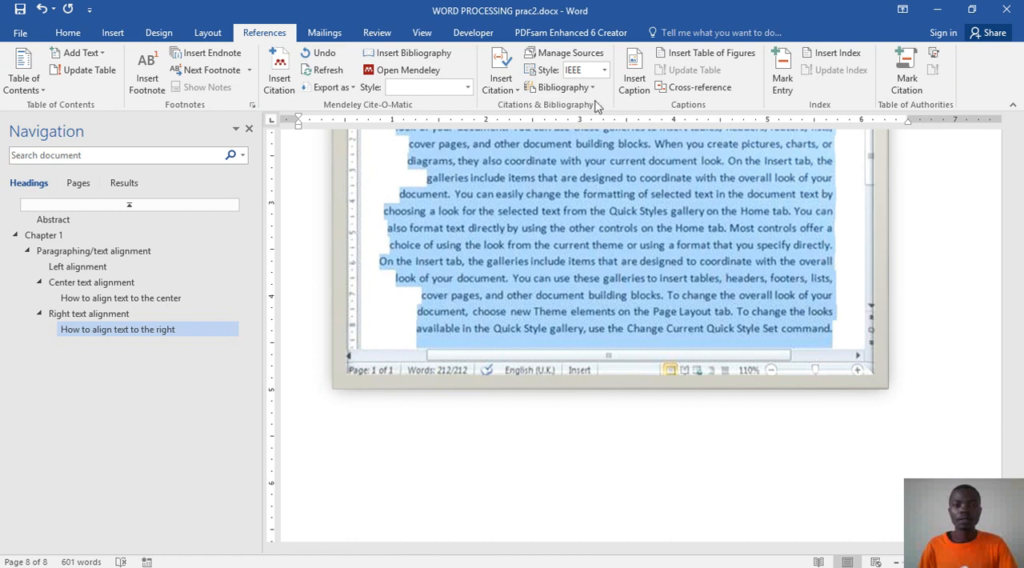
click(634, 76)
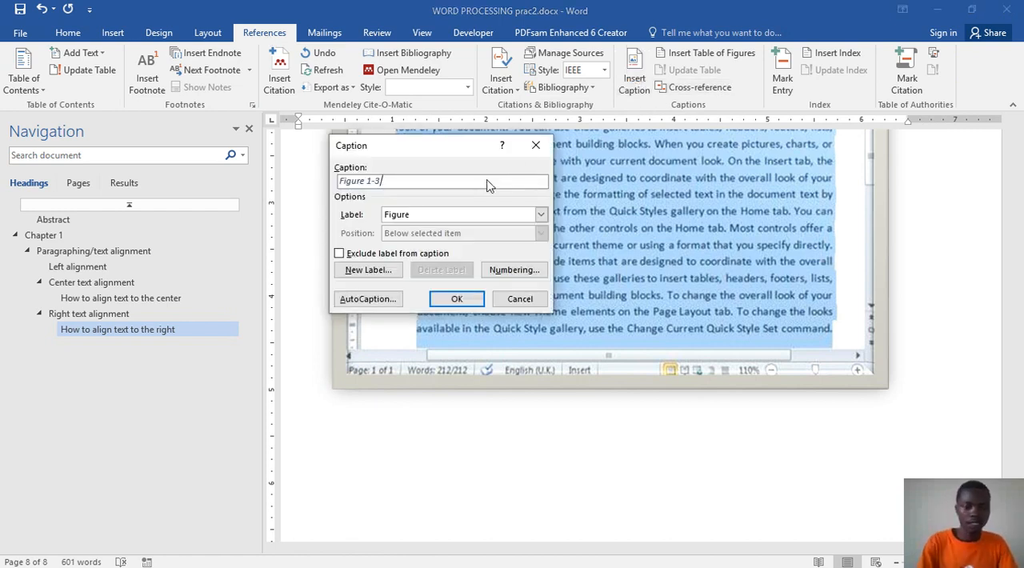
key(Return)
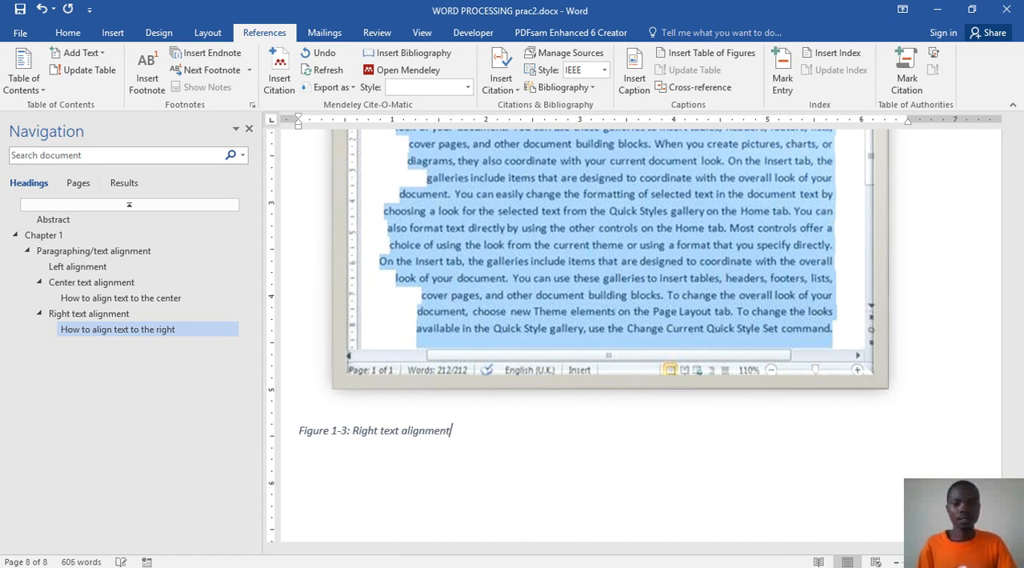
click(20, 10)
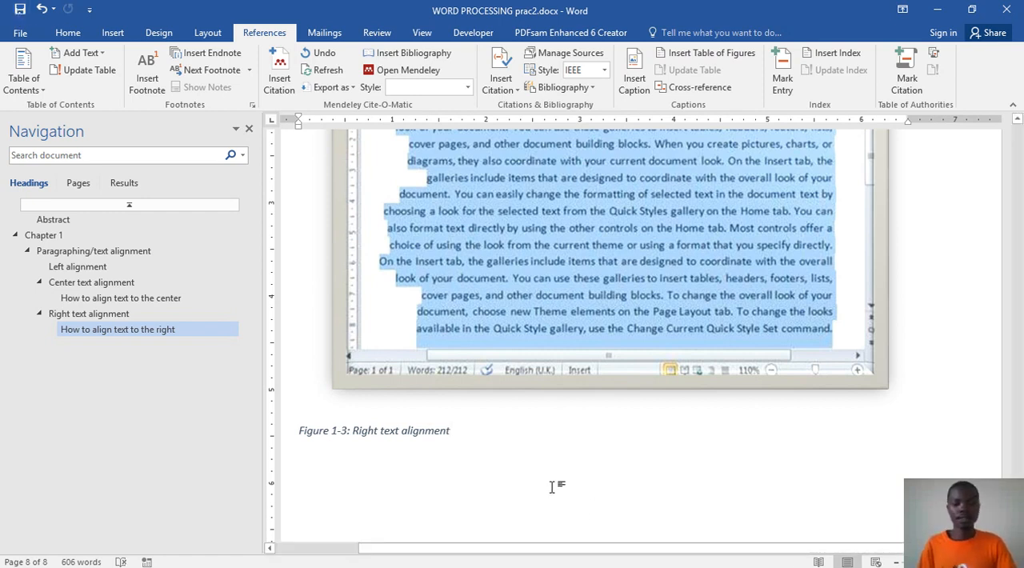
key(Return)
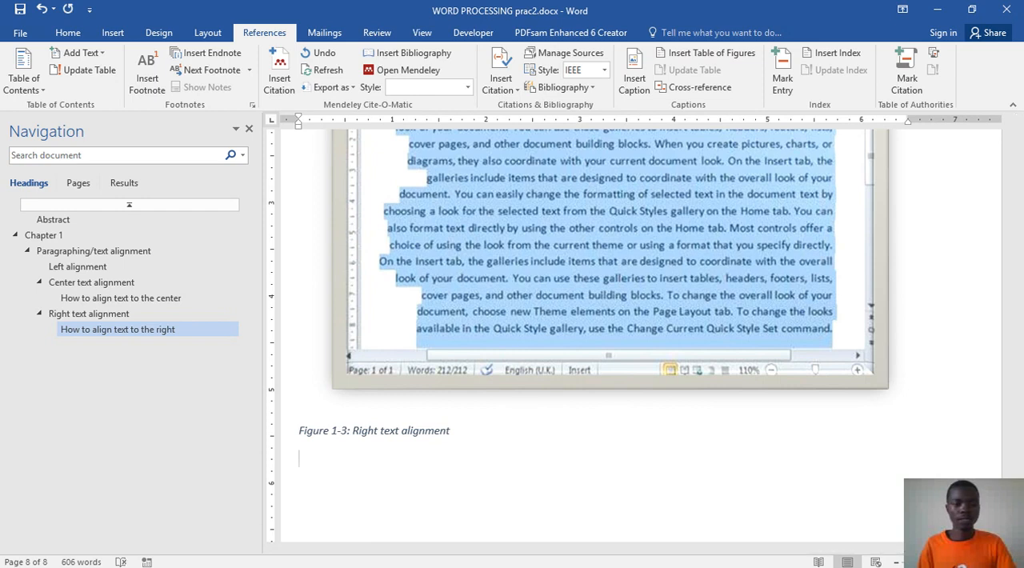
Step: Examine the section that follows Figure 1-3 in the sample document Word prac.docx
mouse_move(581, 564)
click(486, 559)
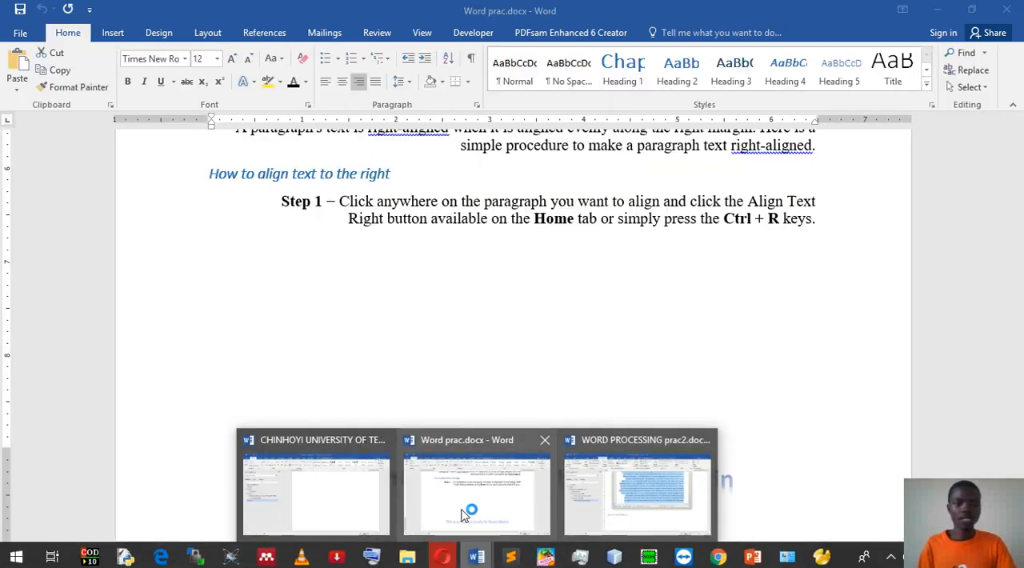
click(463, 514)
scroll(492, 414, down, 10)
scroll(492, 413, down, 3)
scroll(544, 409, up, 5)
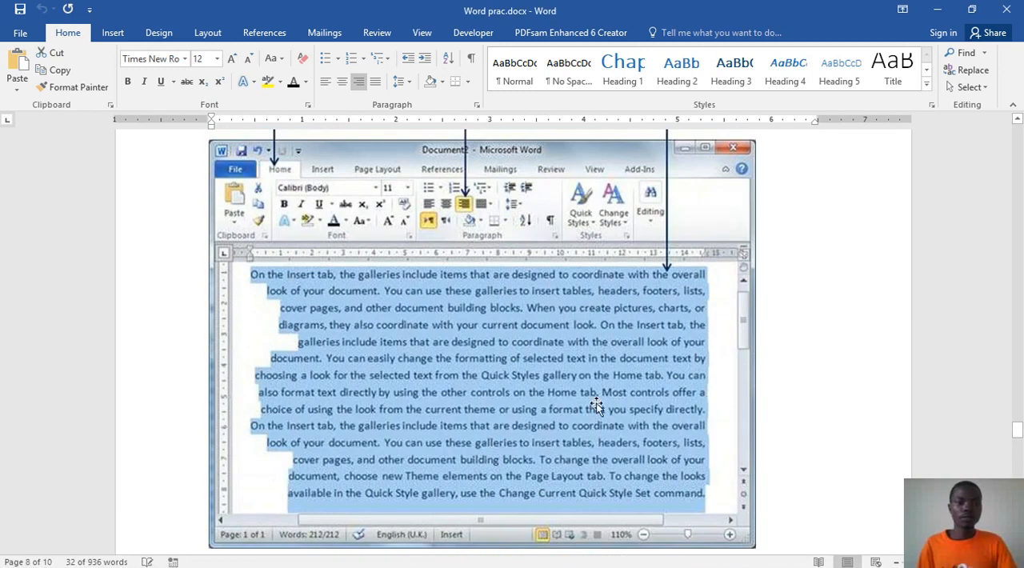
scroll(586, 354, up, 2)
scroll(584, 361, down, 5)
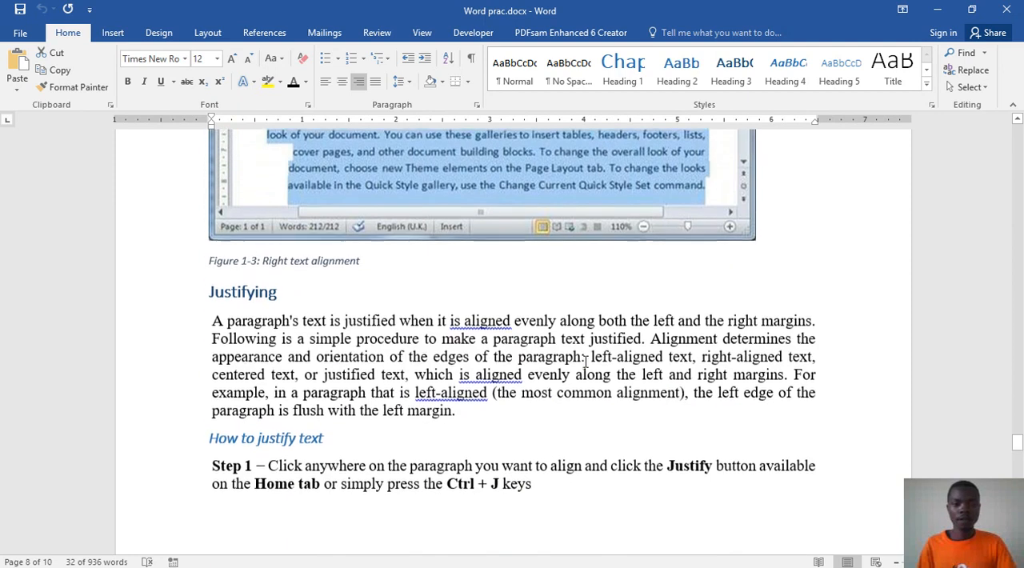
scroll(583, 360, down, 1)
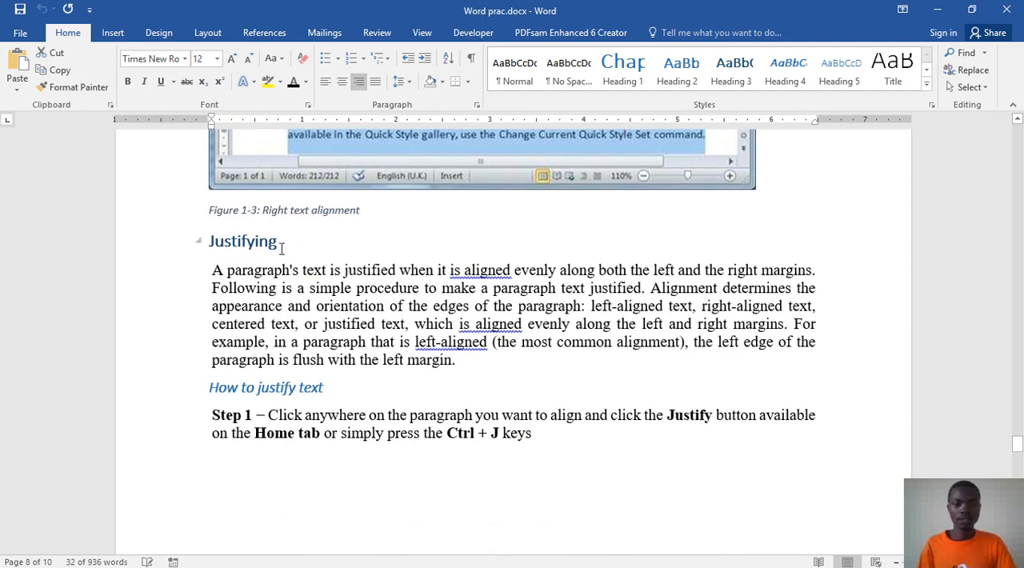
Step: Add "Justified text" in the Heading 2 style below the Figure 1-3 caption in WORD PROCESSING prac2.docx
mouse_move(492, 564)
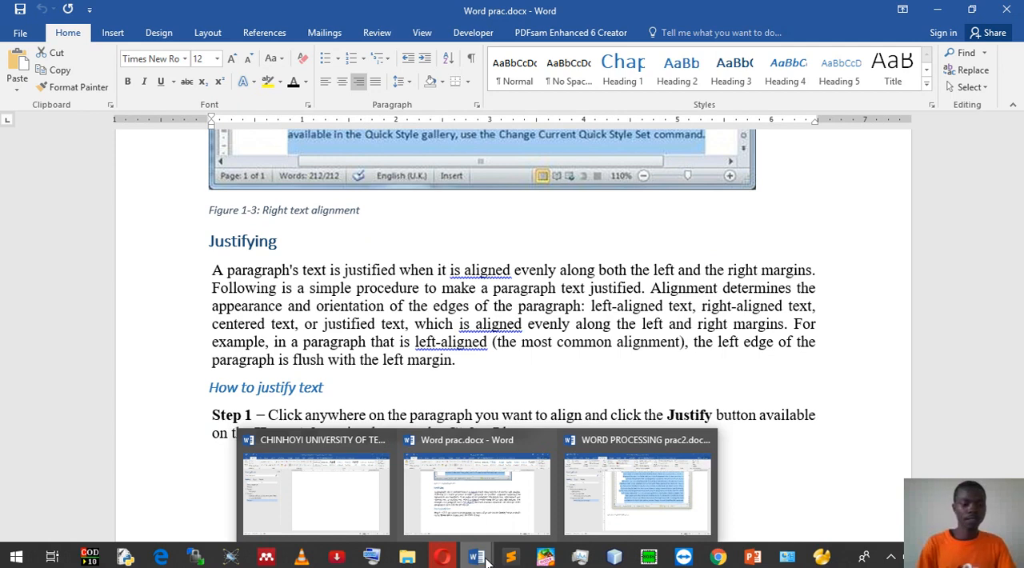
mouse_move(593, 502)
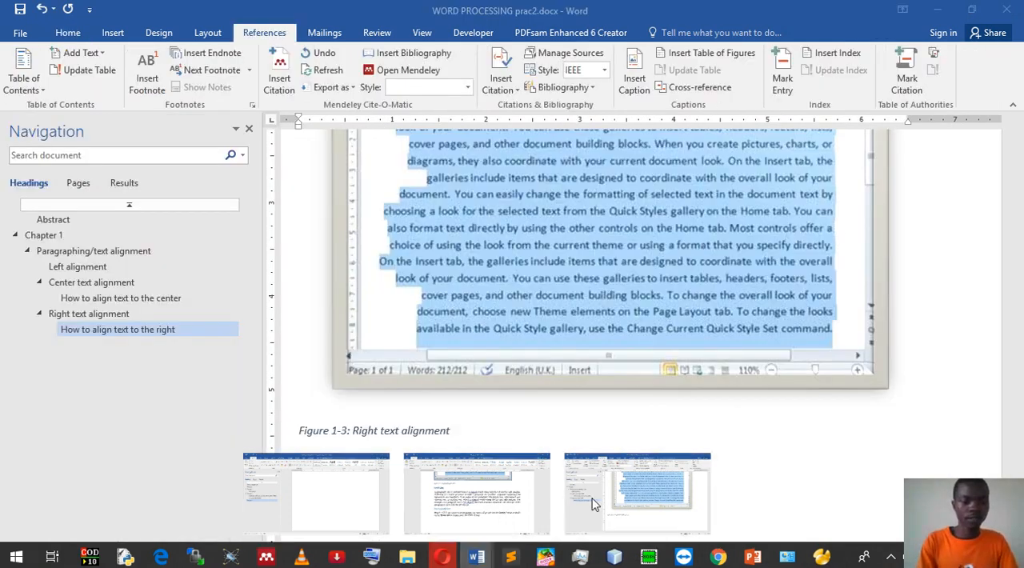
text(Justified text)
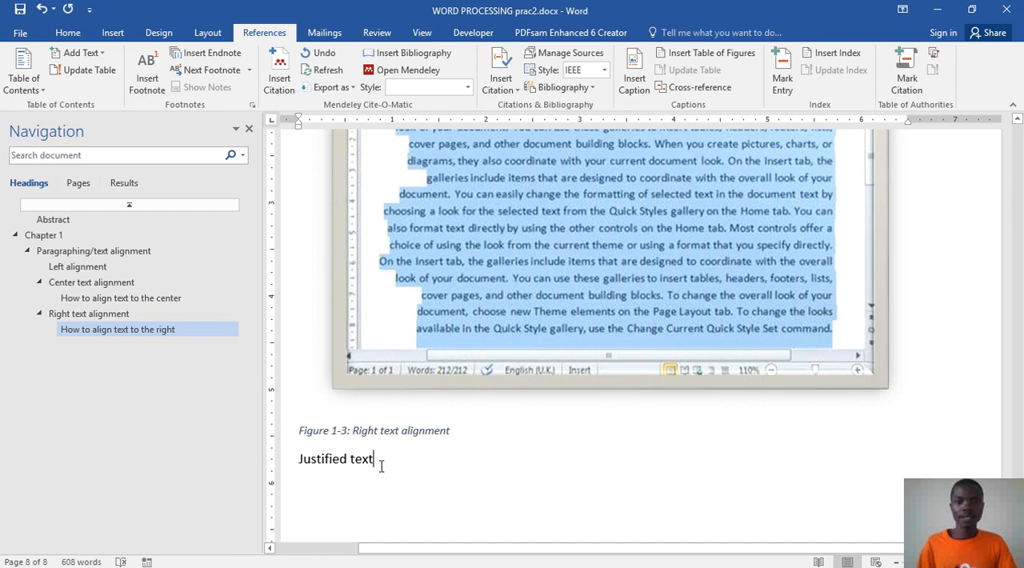
click(69, 33)
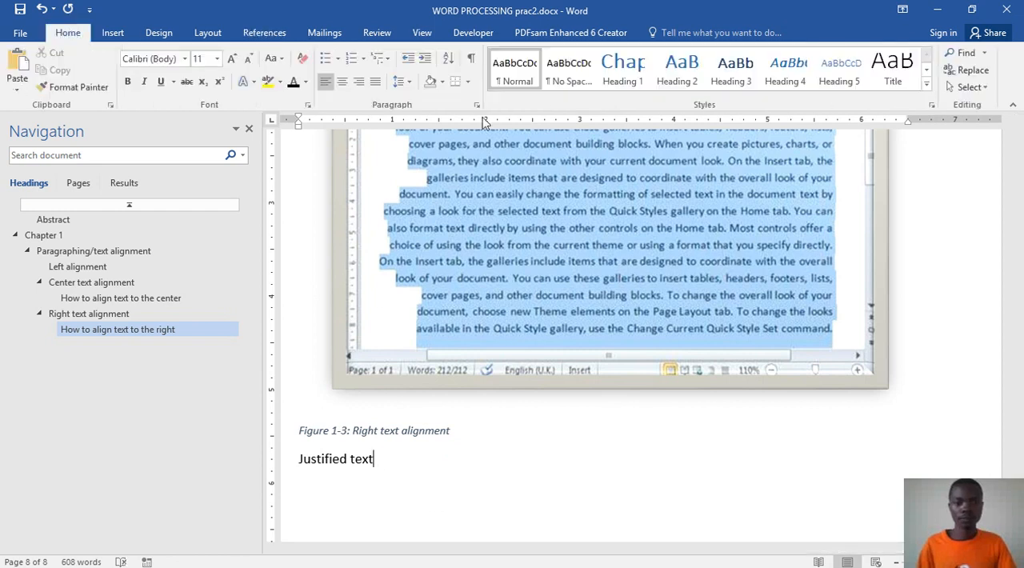
click(677, 72)
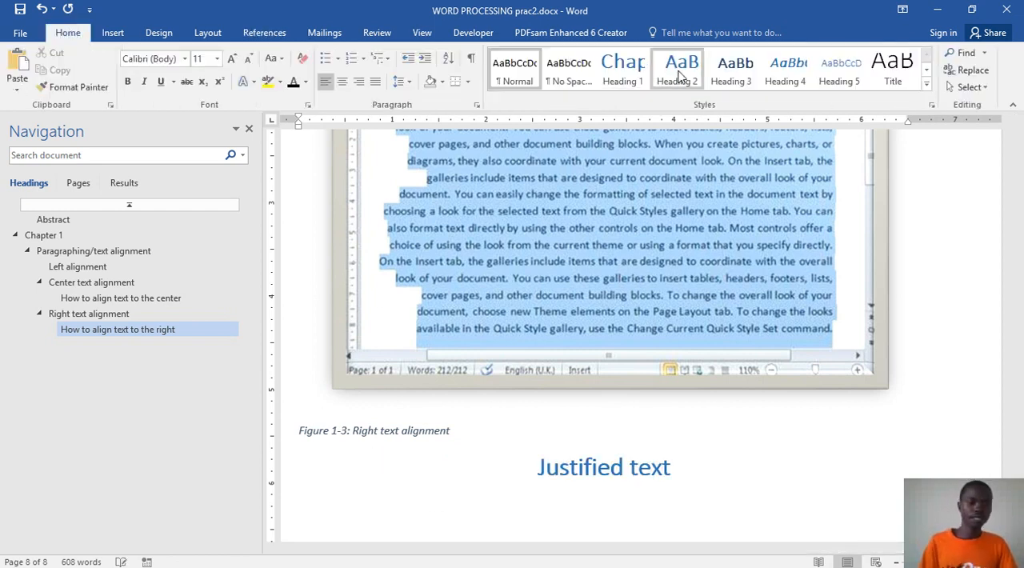
Step: Change the "Justified text" heading to the Heading 3 style and start a new line below it
click(719, 74)
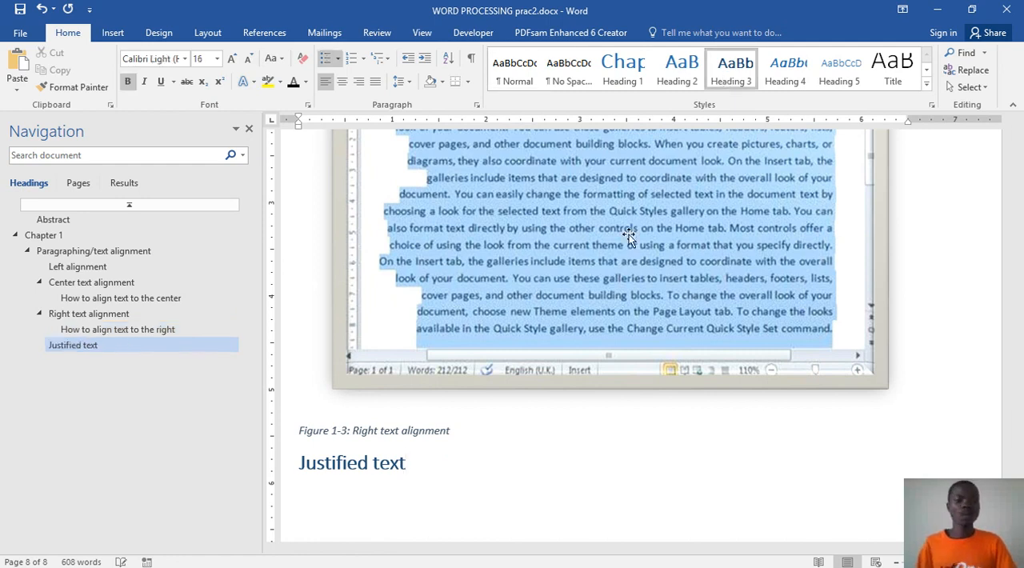
key(Return)
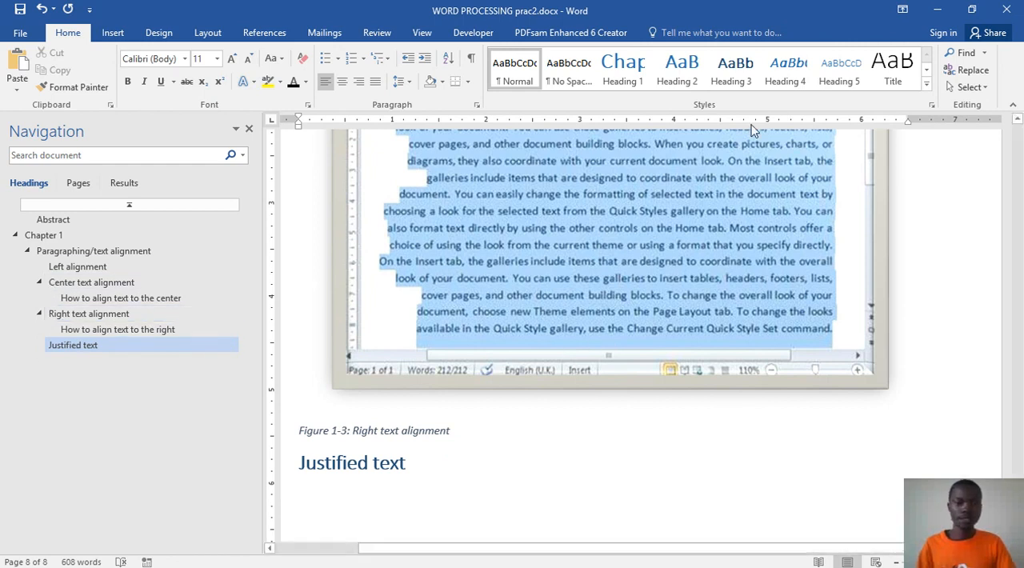
Step: Copy the paragraph under "Justifying" in Word prac.docx and paste it as text only below "Justified text" in WORD PROCESSING prac2.docx
click(946, 12)
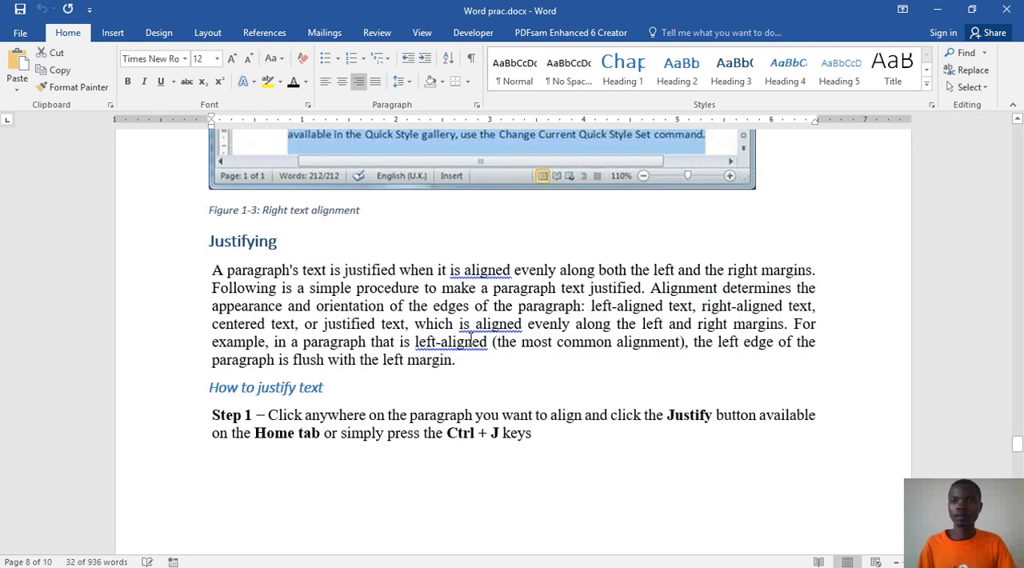
drag(460, 363, 212, 278)
key(ctrl+c)
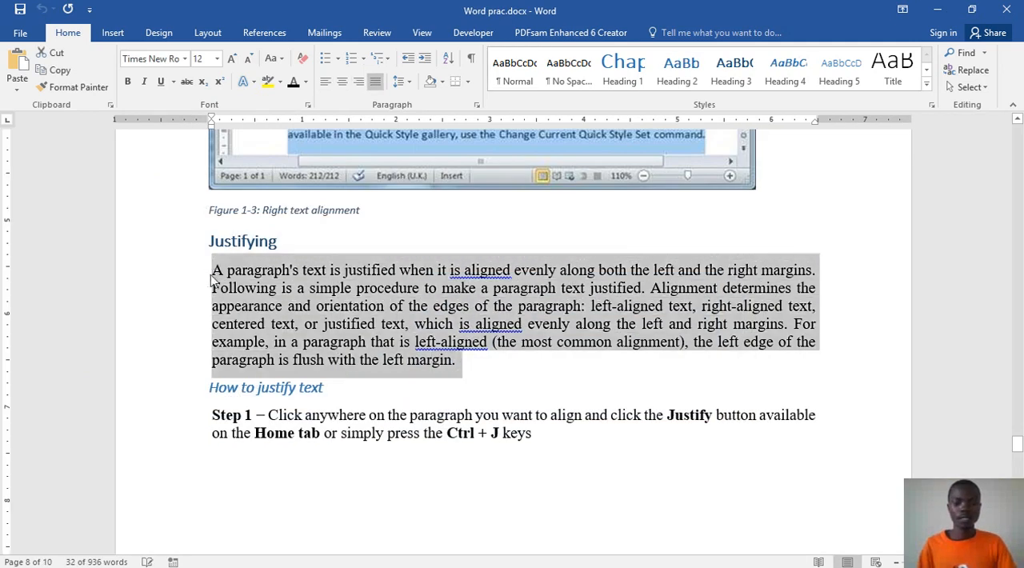
click(937, 10)
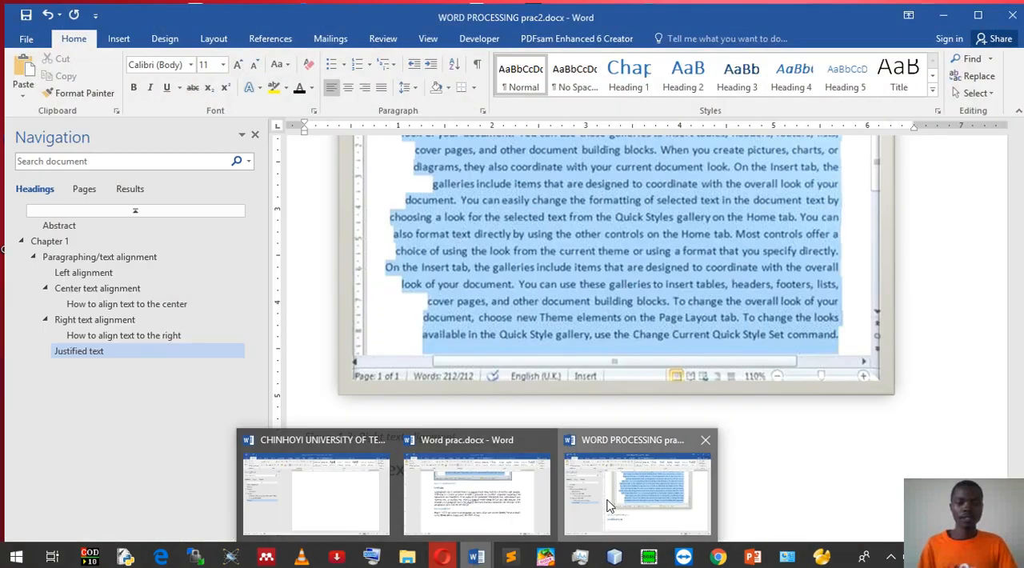
click(606, 505)
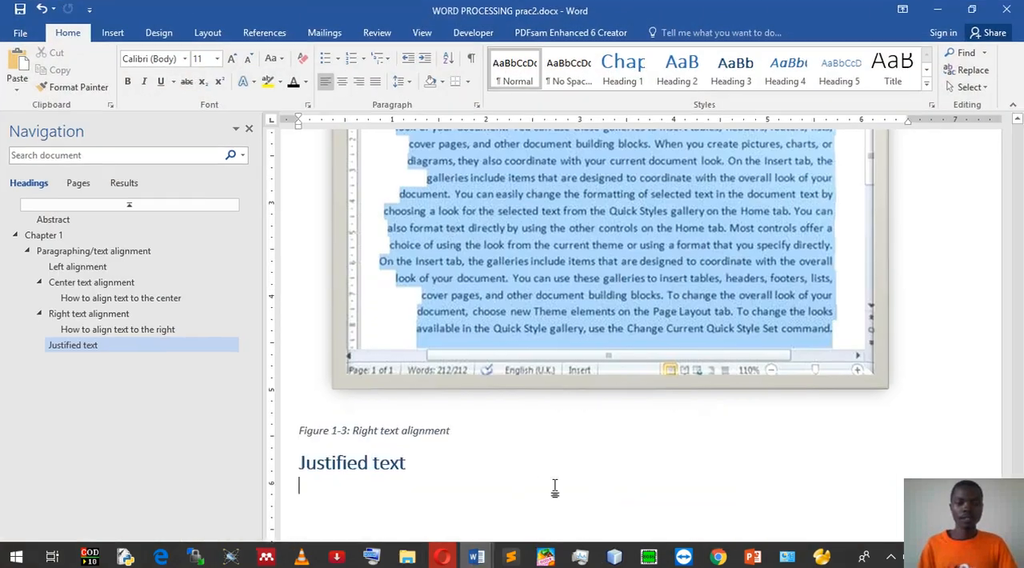
key(ctrl+v)
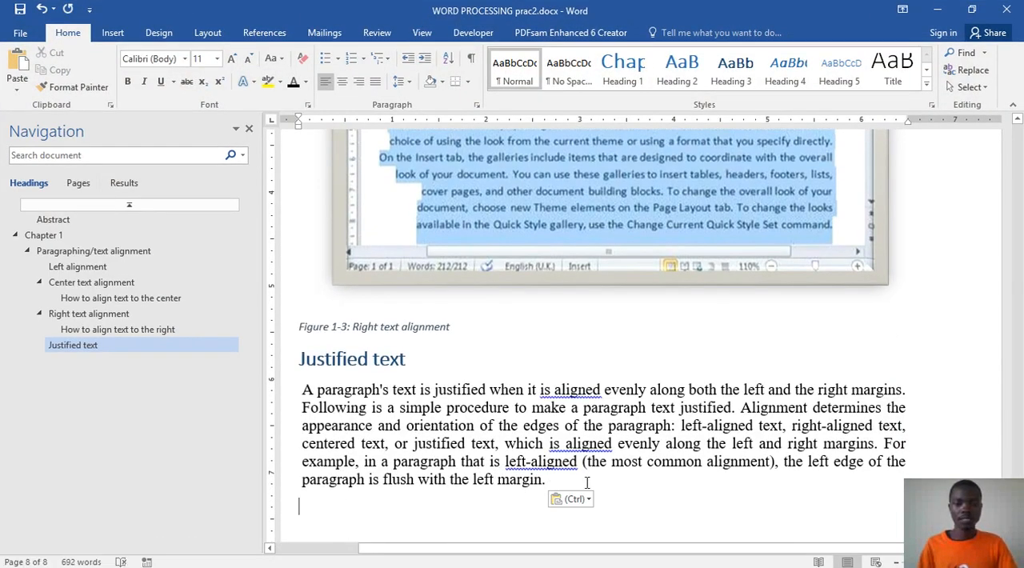
click(573, 499)
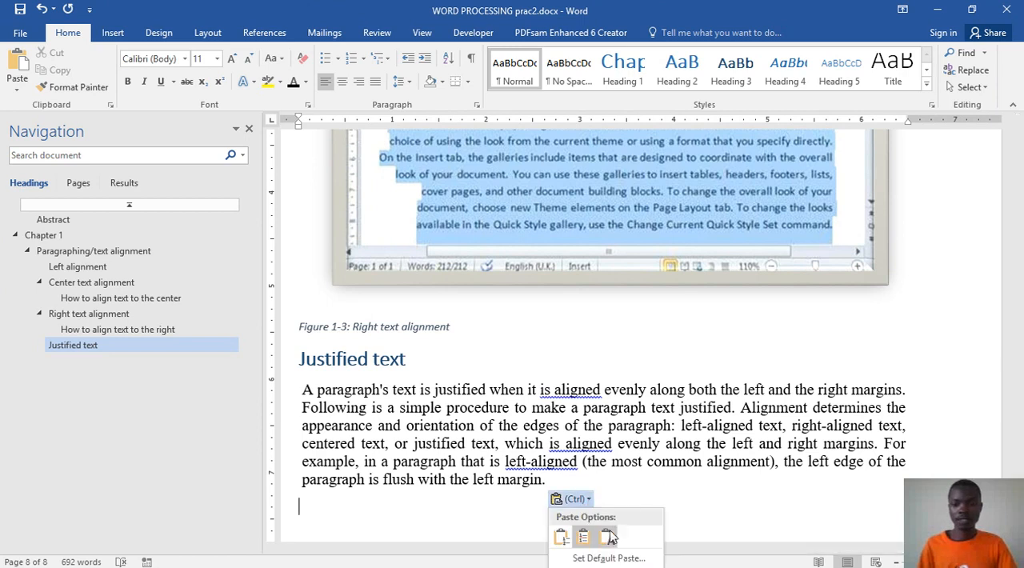
click(609, 534)
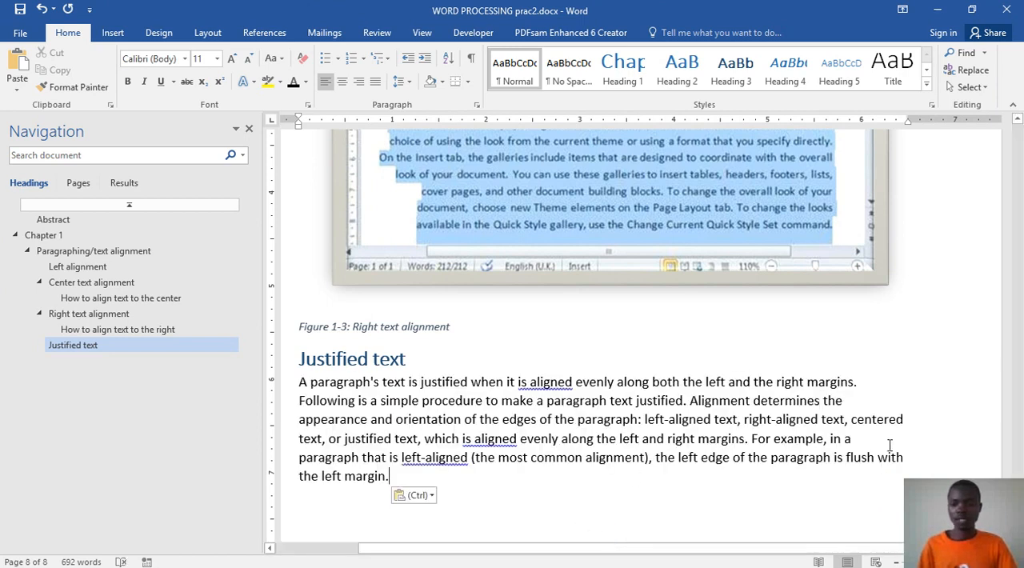
Step: Justify the pasted paragraph between both margins and start a new line after it
click(861, 385)
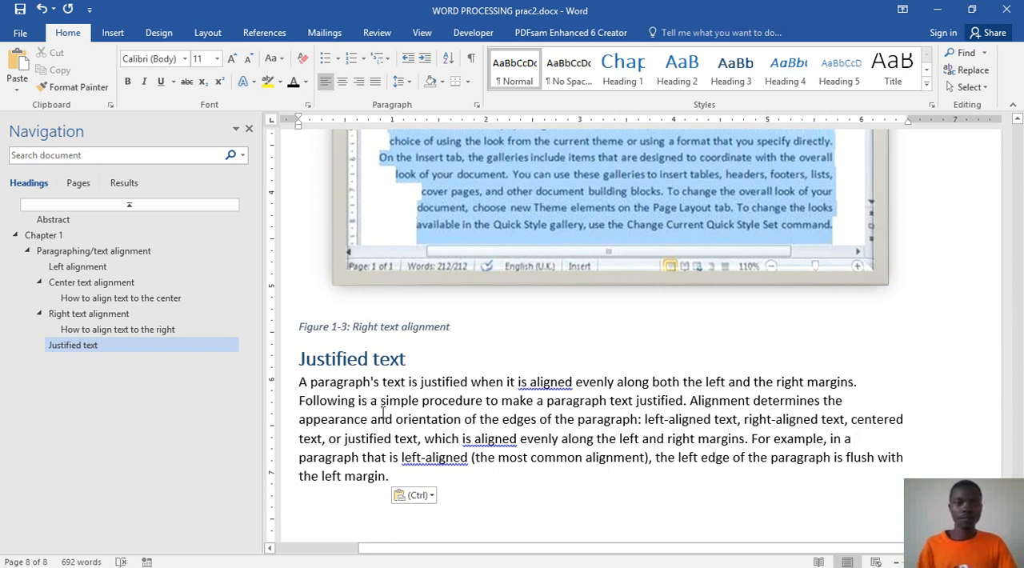
click(376, 83)
drag(873, 460, 296, 371)
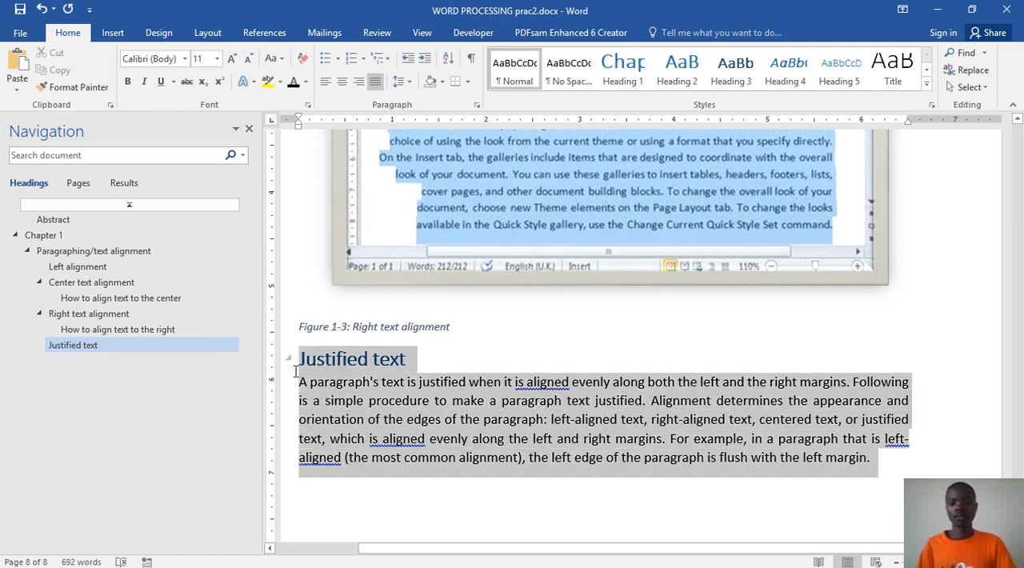
click(509, 461)
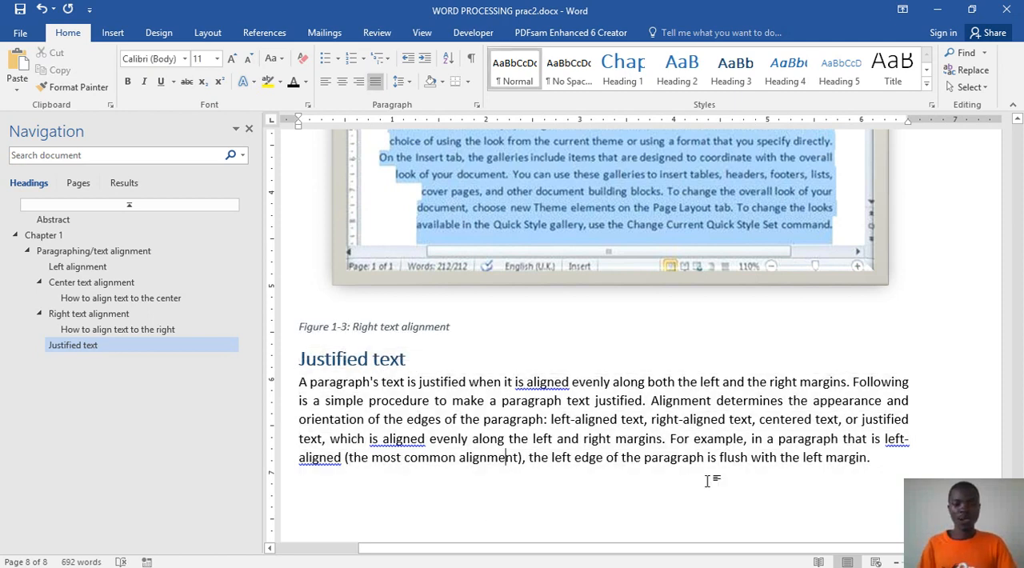
key(Return)
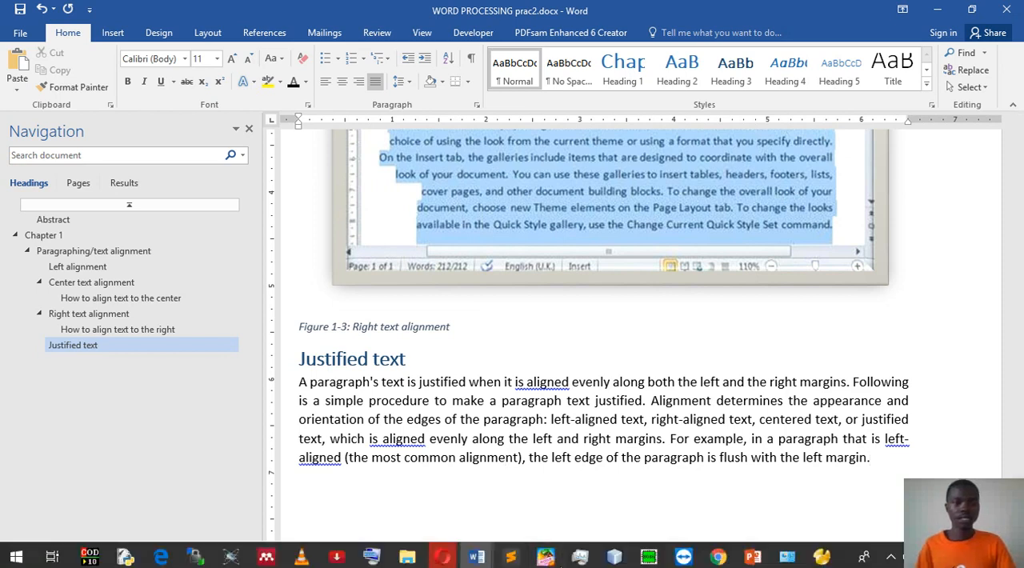
Step: Check the subsection in Word prac.docx, then start a justified Heading 4 line below the paragraph in WORD PROCESSING prac2.docx
click(477, 556)
click(496, 486)
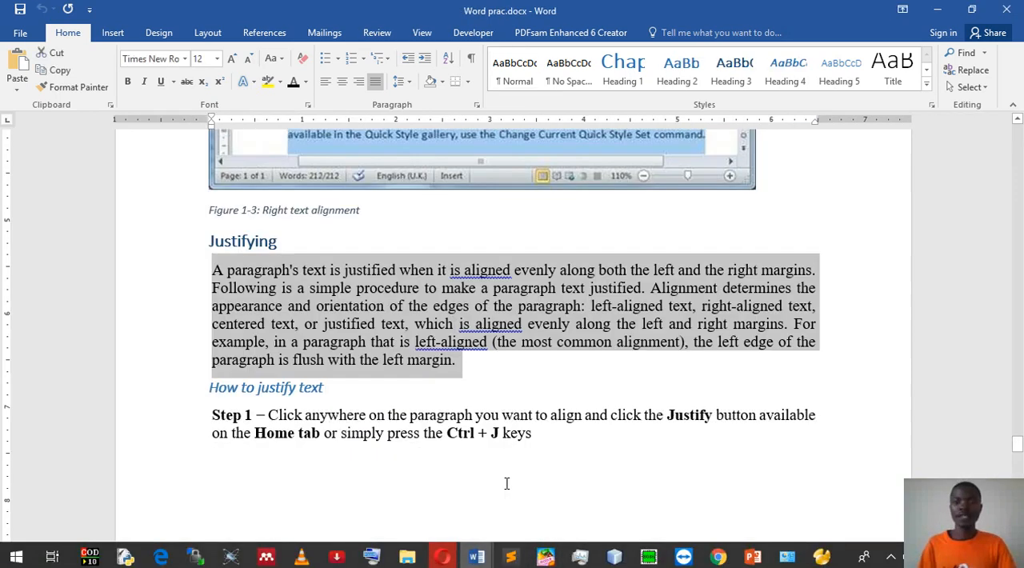
scroll(505, 483, down, 5)
scroll(572, 312, up, 2)
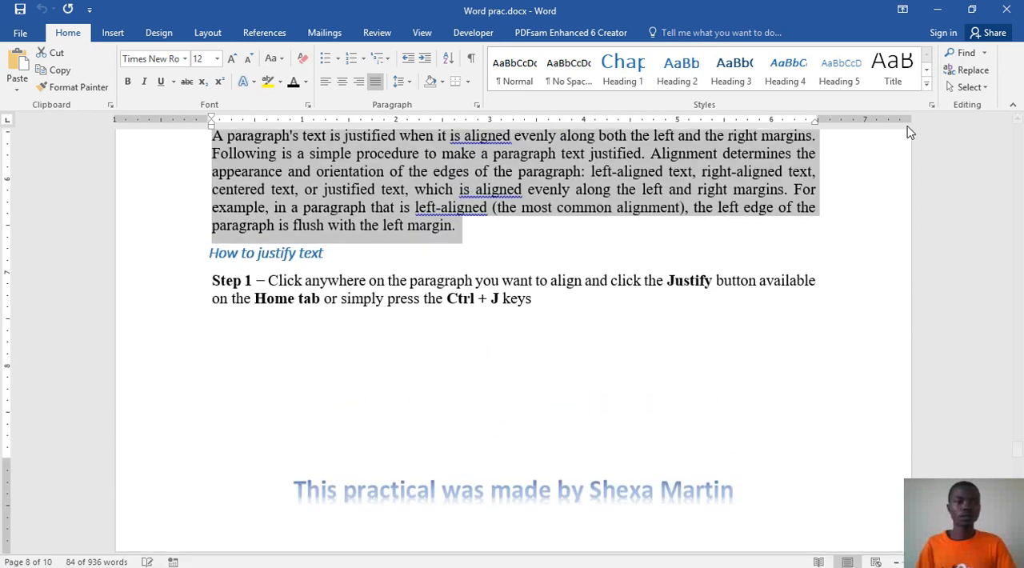
click(937, 14)
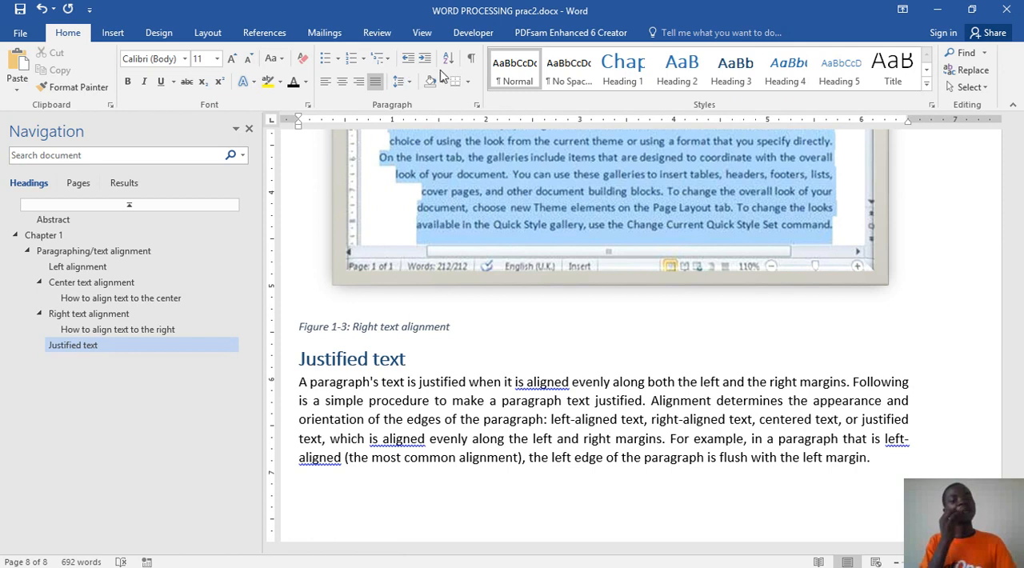
click(779, 78)
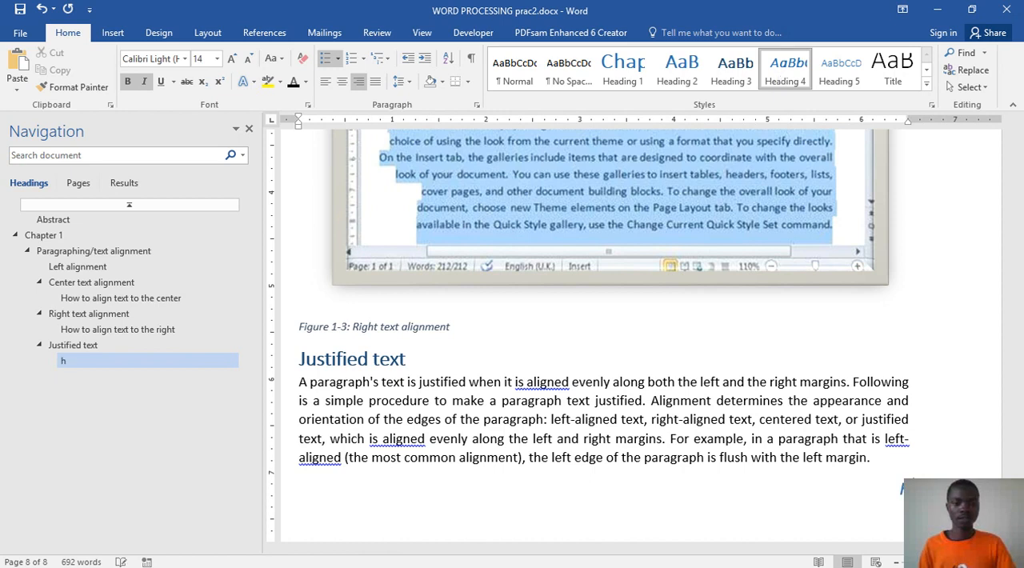
click(353, 477)
click(319, 486)
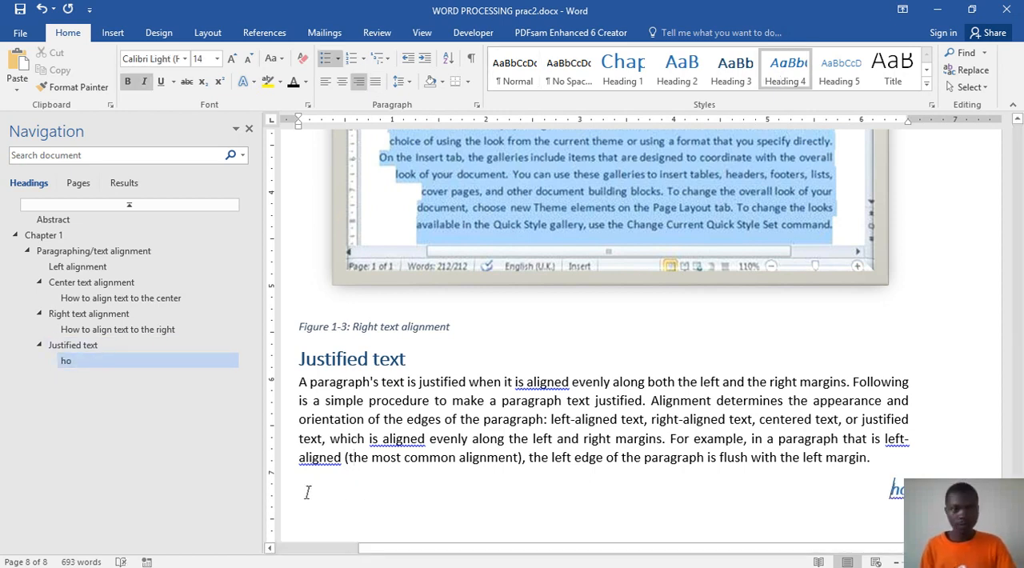
scroll(704, 476, down, 1)
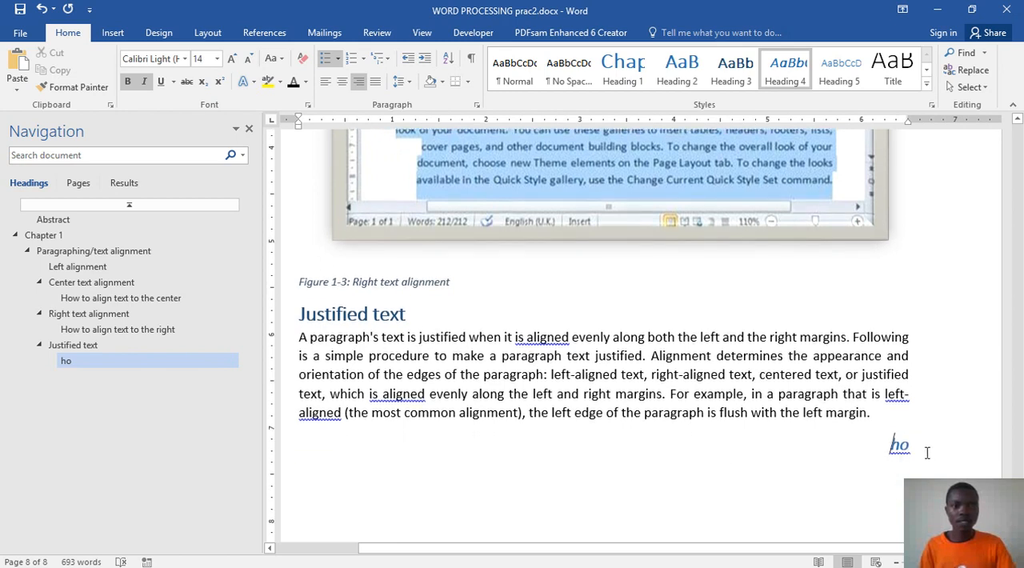
drag(914, 450, 884, 448)
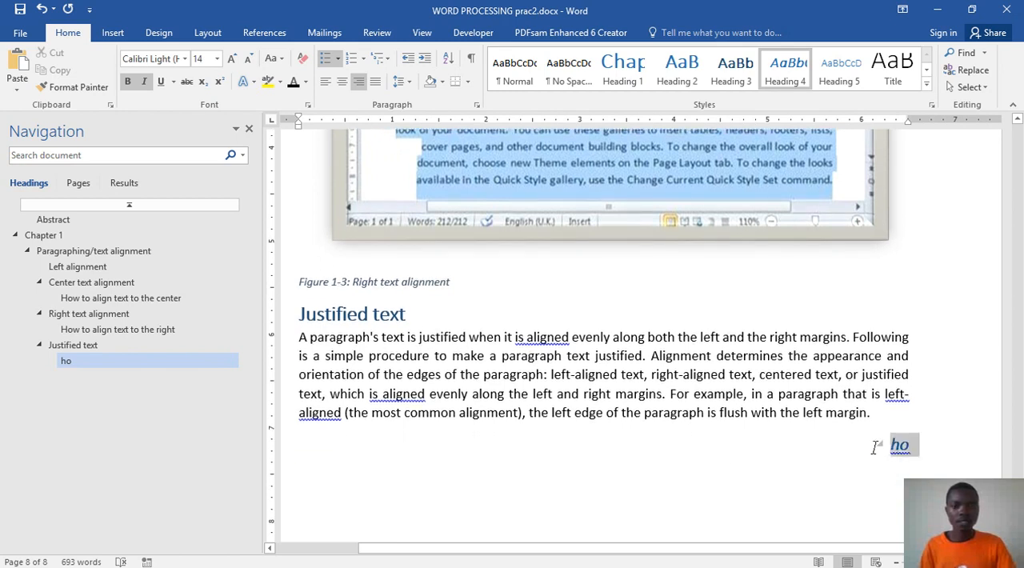
click(375, 81)
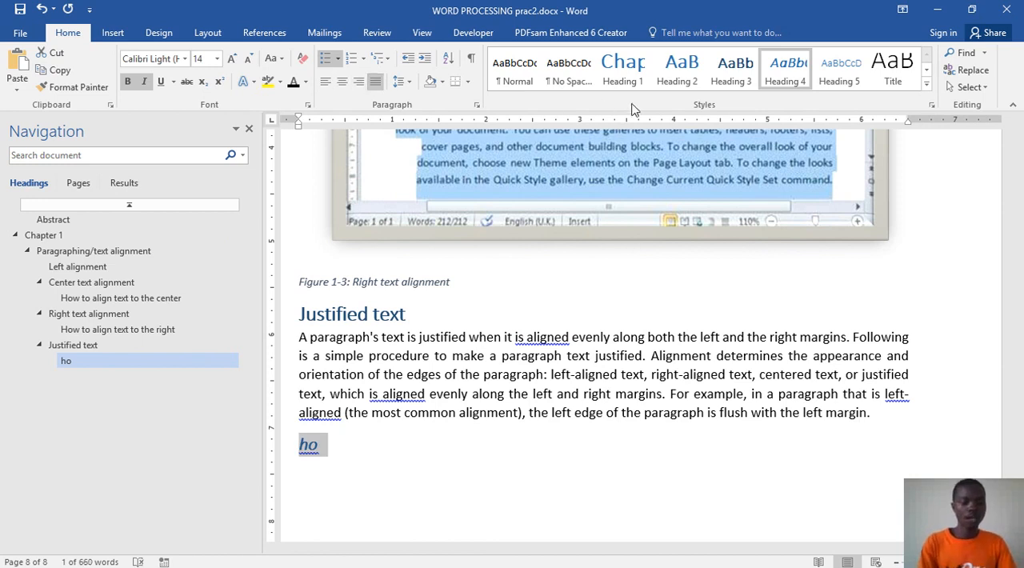
Step: Replace the "ho" heading text with "How to justify text" and start a new line below it
click(477, 456)
key(BackSpace)
key(BackSpace)
text(How to ju)
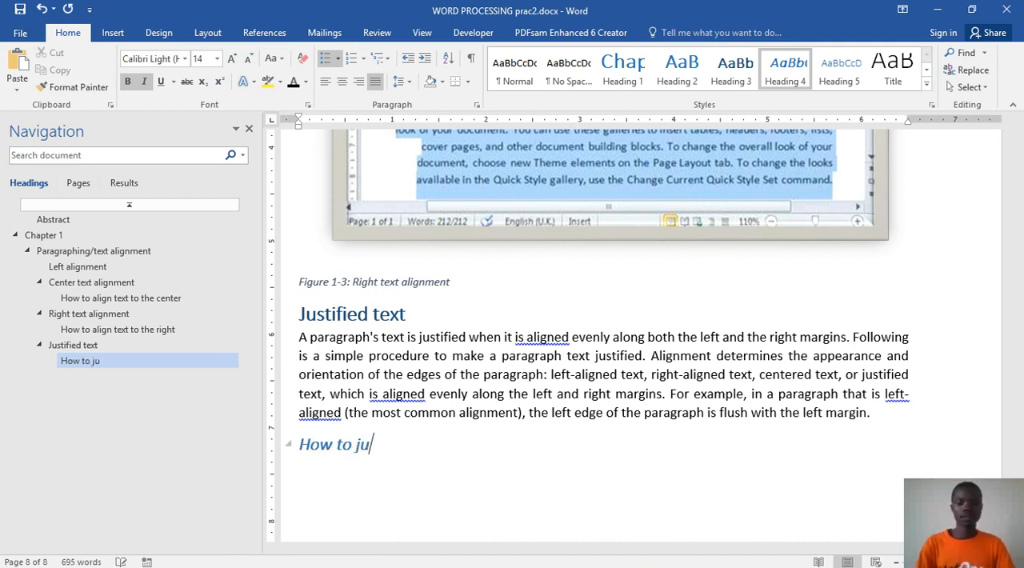
text(stify text)
key(Return)
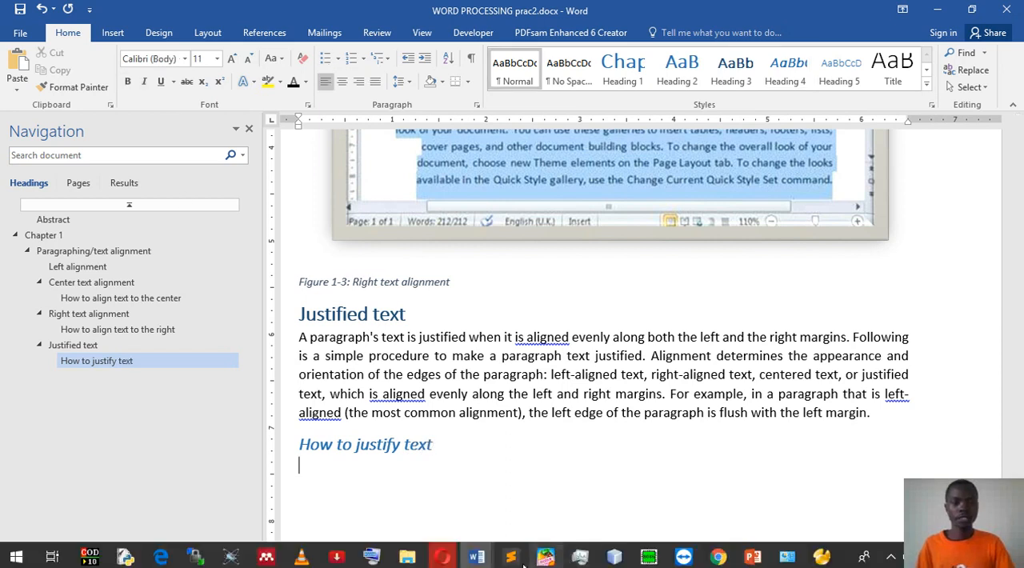
Step: Copy the Step 1 paragraph from Word prac.docx, paste it below "How to justify text", and justify the line that follows
click(480, 562)
click(485, 448)
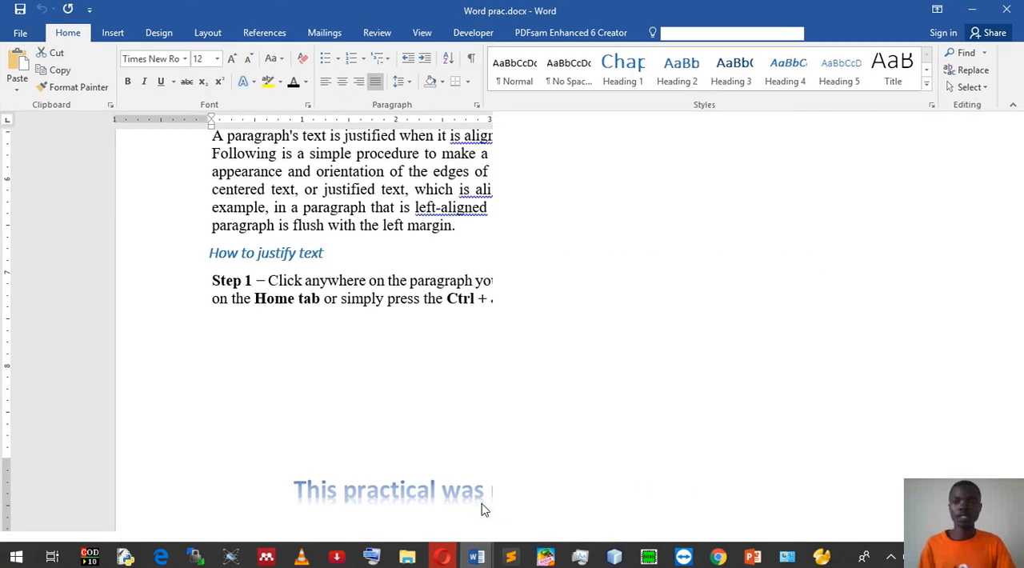
triple_click(388, 298)
key(ctrl+c)
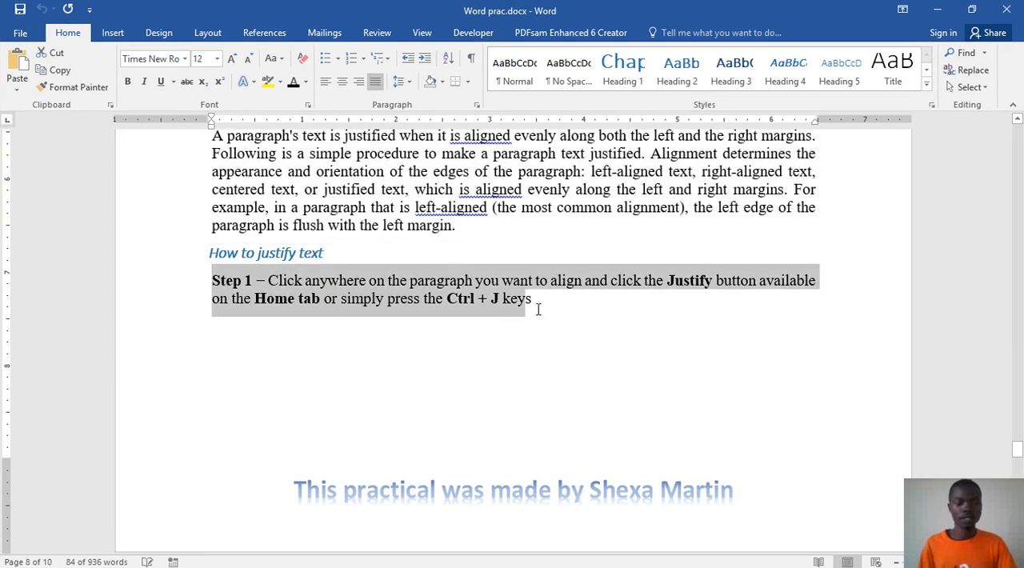
click(942, 9)
key(ctrl+v)
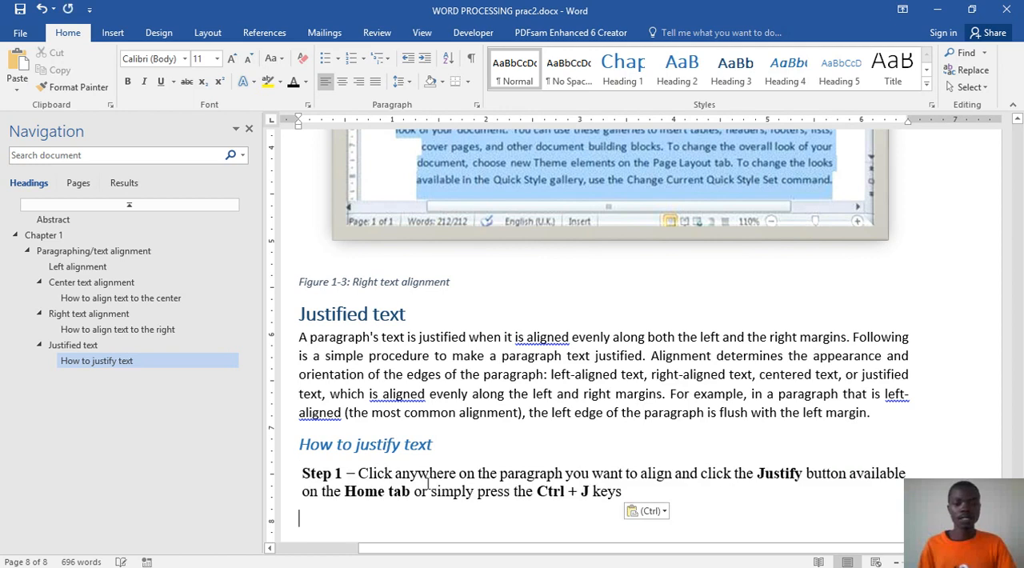
click(374, 81)
scroll(626, 493, down, 5)
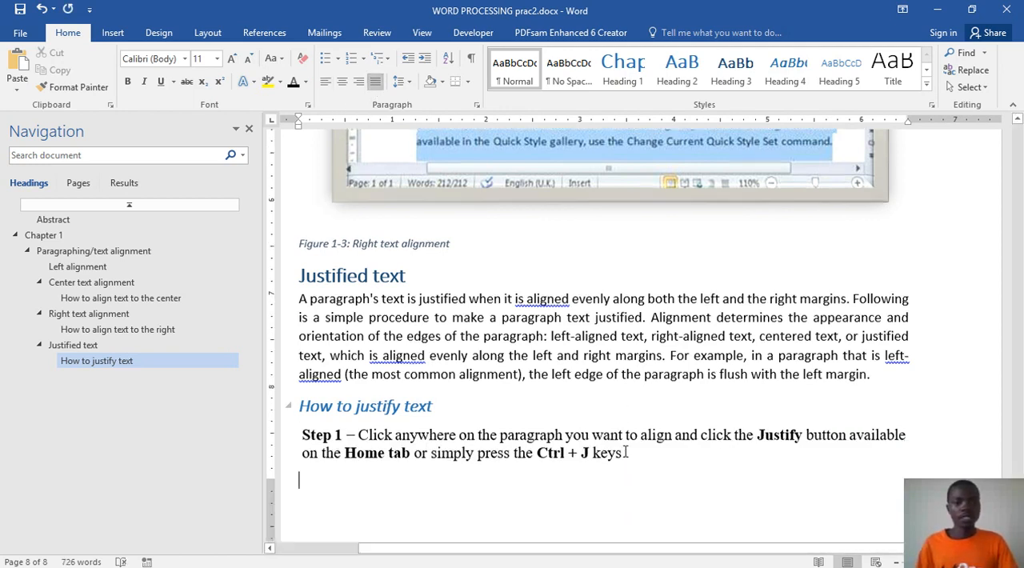
Step: Insert the picture justify_alignment.jpg from the word processor folder below the Step 1 paragraph
click(113, 33)
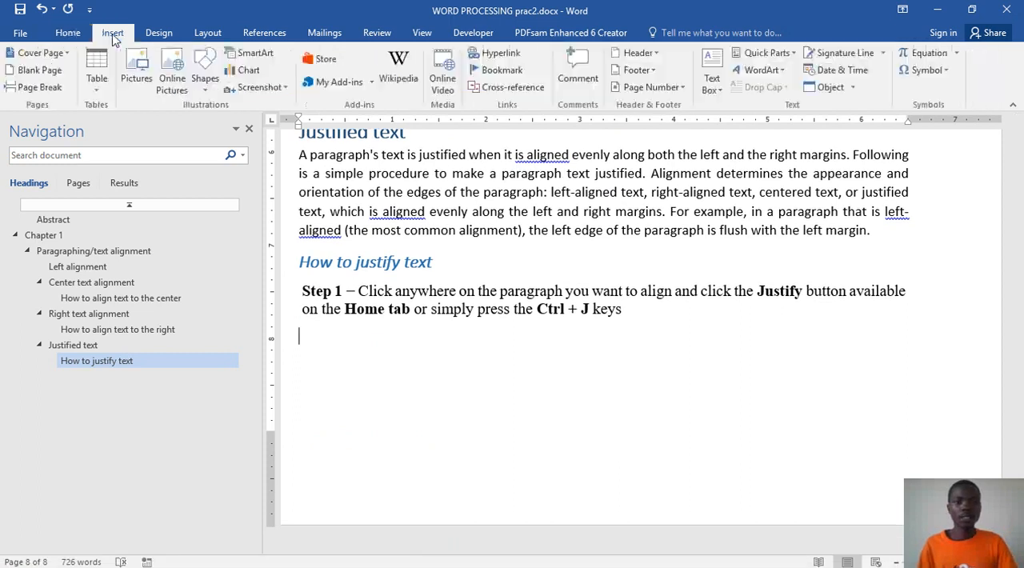
click(138, 78)
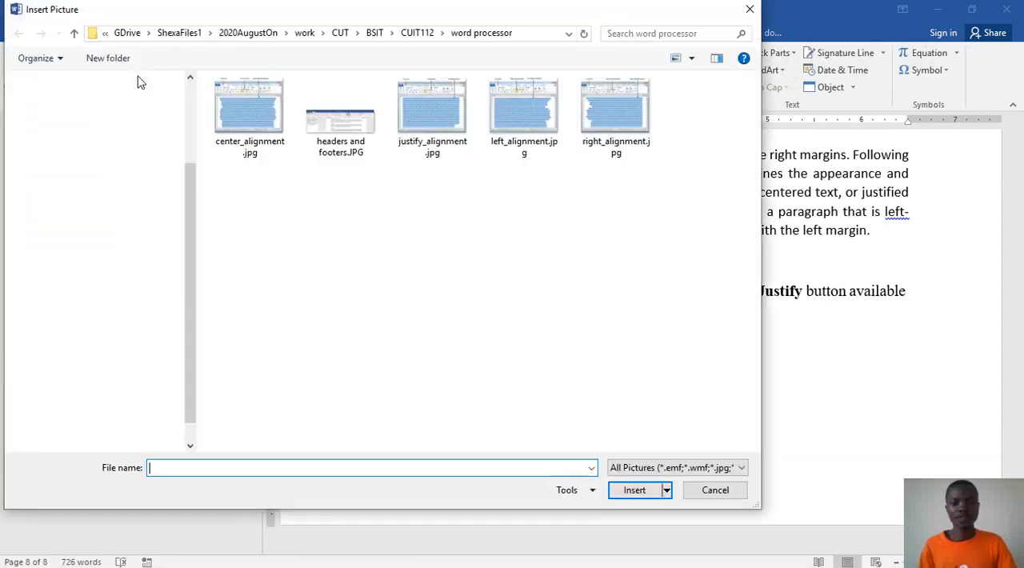
click(423, 120)
click(633, 490)
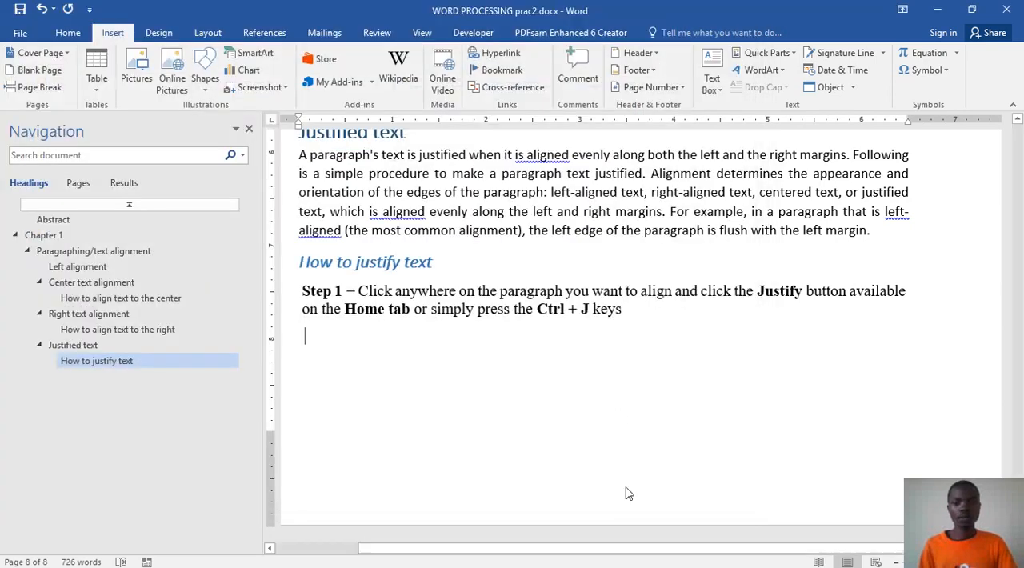
scroll(632, 406, up, 6)
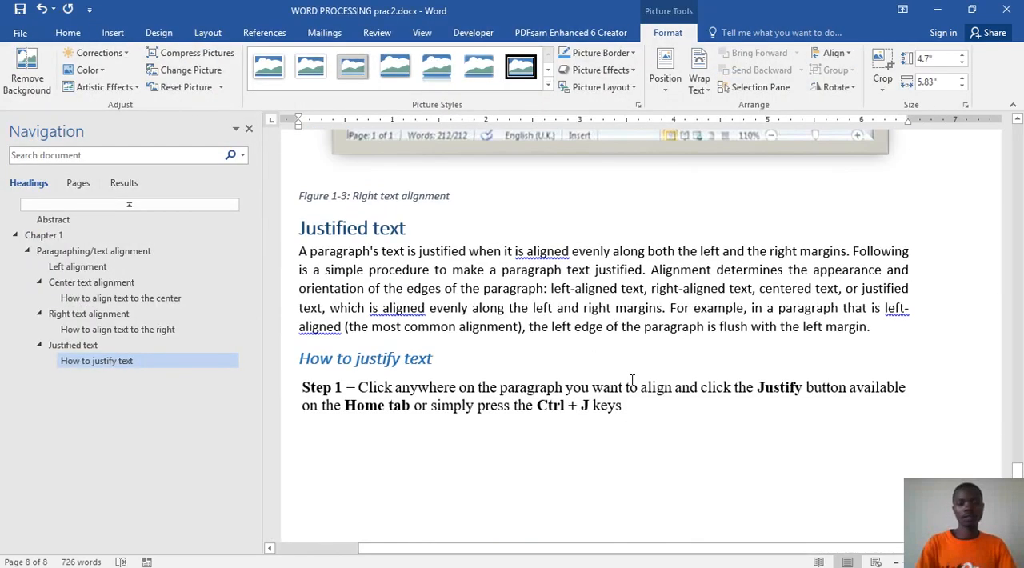
scroll(628, 380, down, 8)
scroll(628, 380, down, 4)
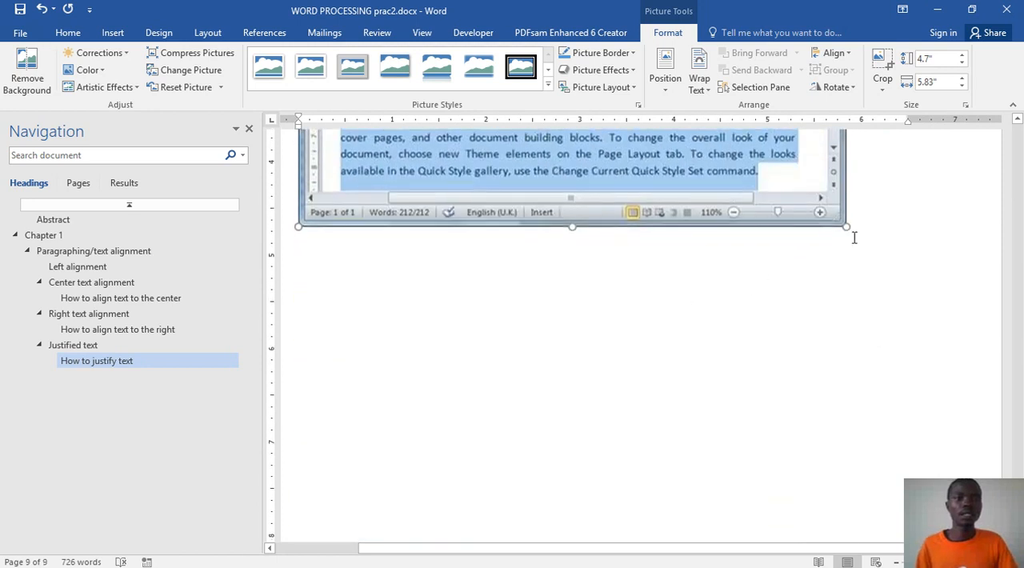
Step: Insert the caption "Figure 1-4: Justified text" below the justified-text picture and save the document
click(875, 278)
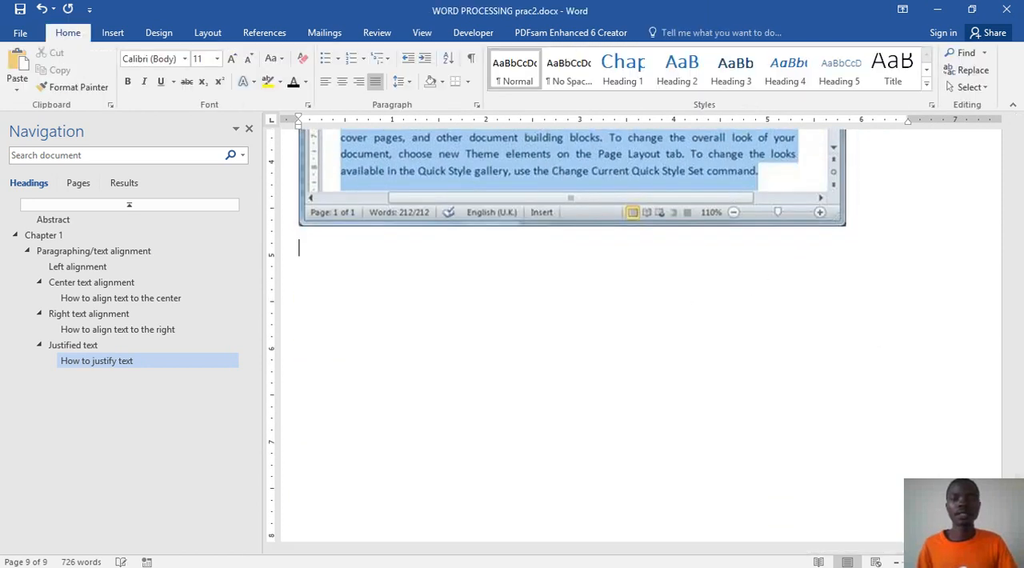
click(254, 36)
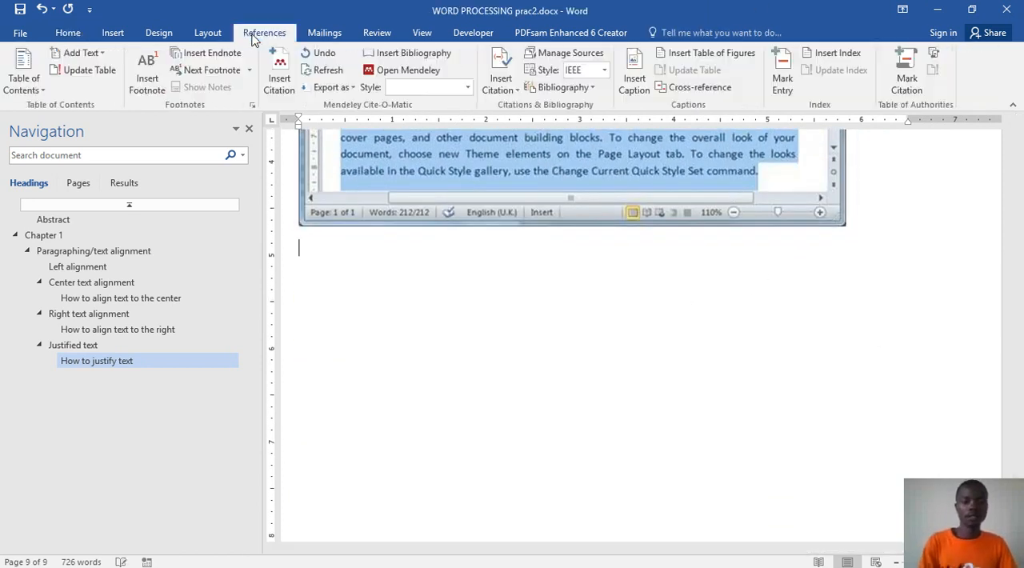
click(635, 93)
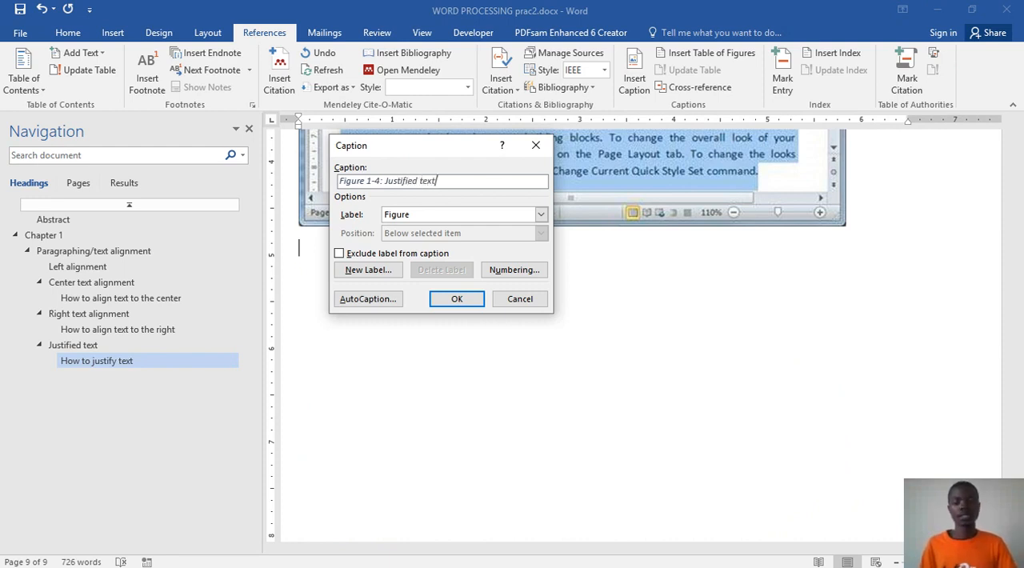
click(452, 300)
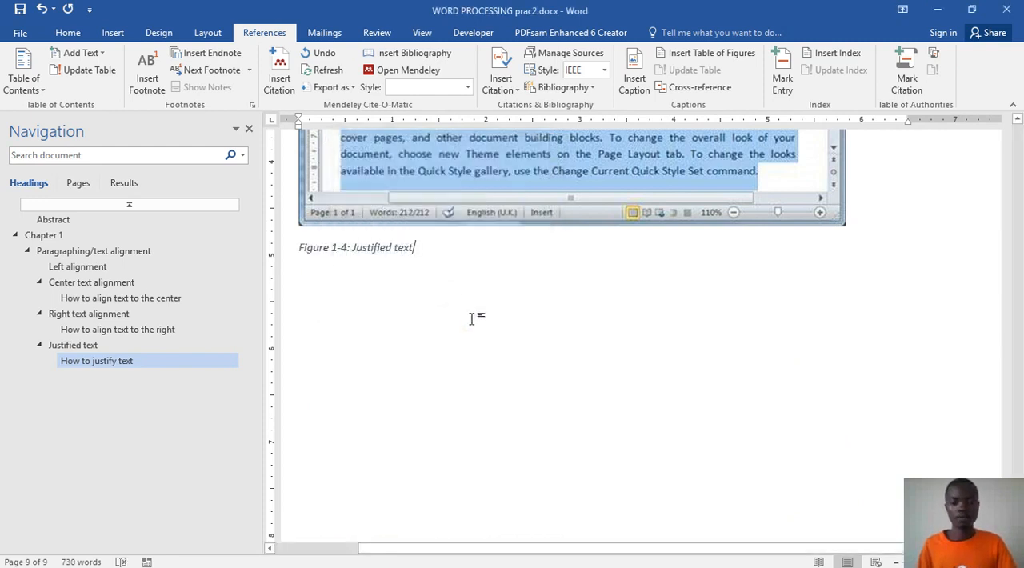
scroll(480, 381, down, 1)
key(ctrl+s)
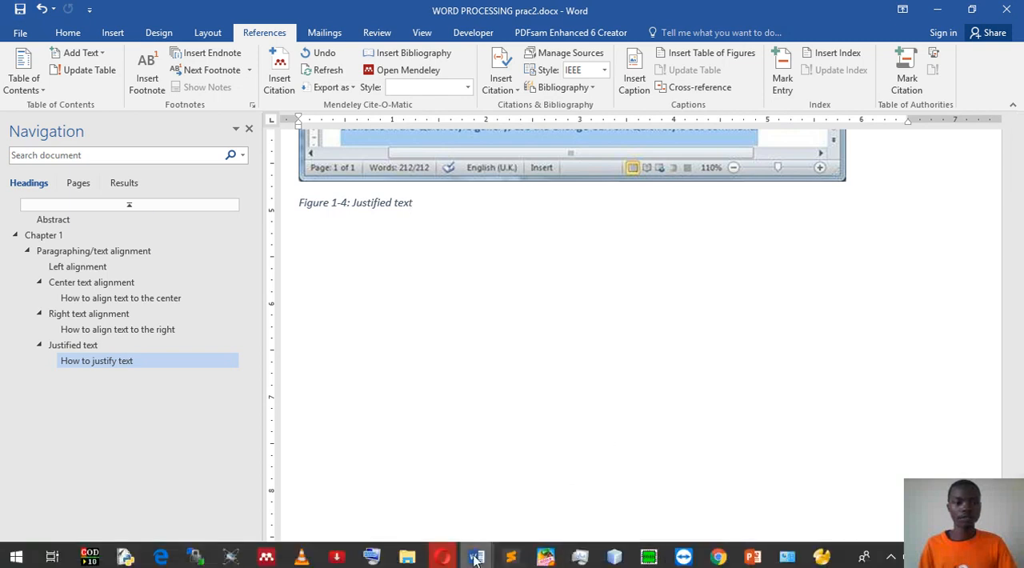
Step: Examine the part of Word prac.docx that follows the "How to justify text" subsection
mouse_move(484, 554)
click(544, 500)
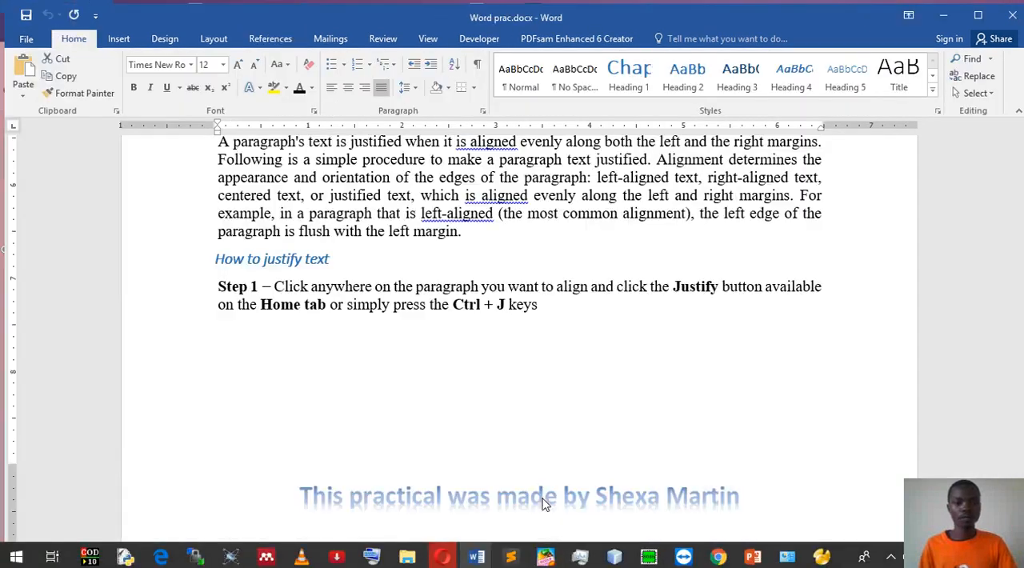
scroll(512, 390, down, 8)
scroll(549, 472, down, 10)
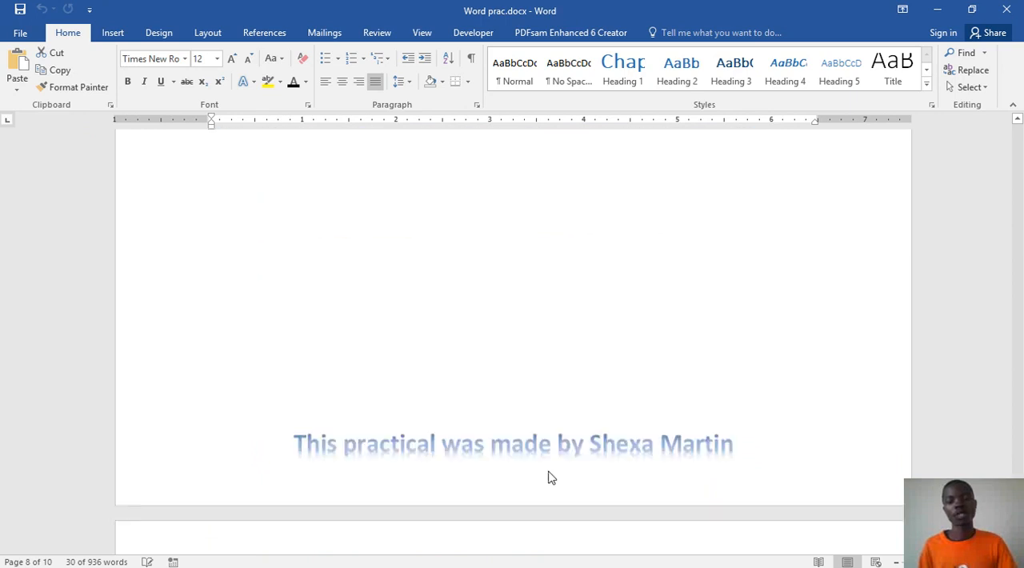
scroll(549, 472, down, 6)
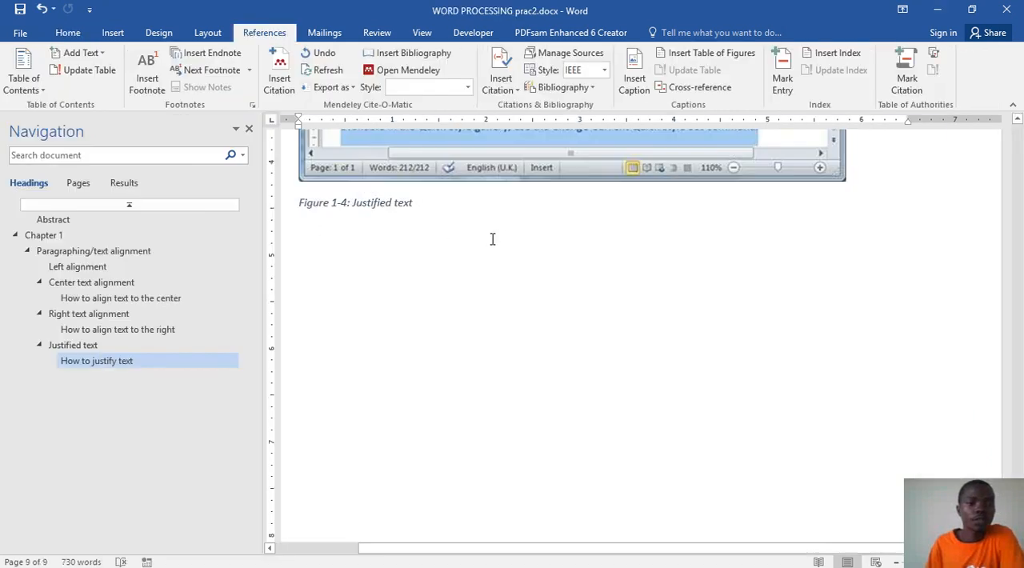
Step: Update the entire table of figures in WORD PROCESSING prac2.docx to include all captions
scroll(492, 238, up, 15)
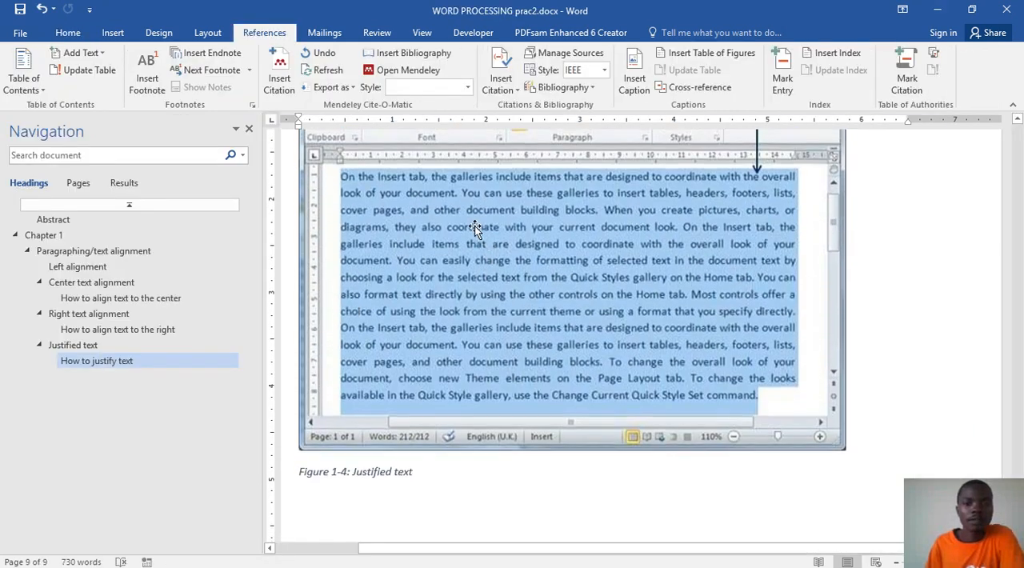
scroll(448, 233, up, 4)
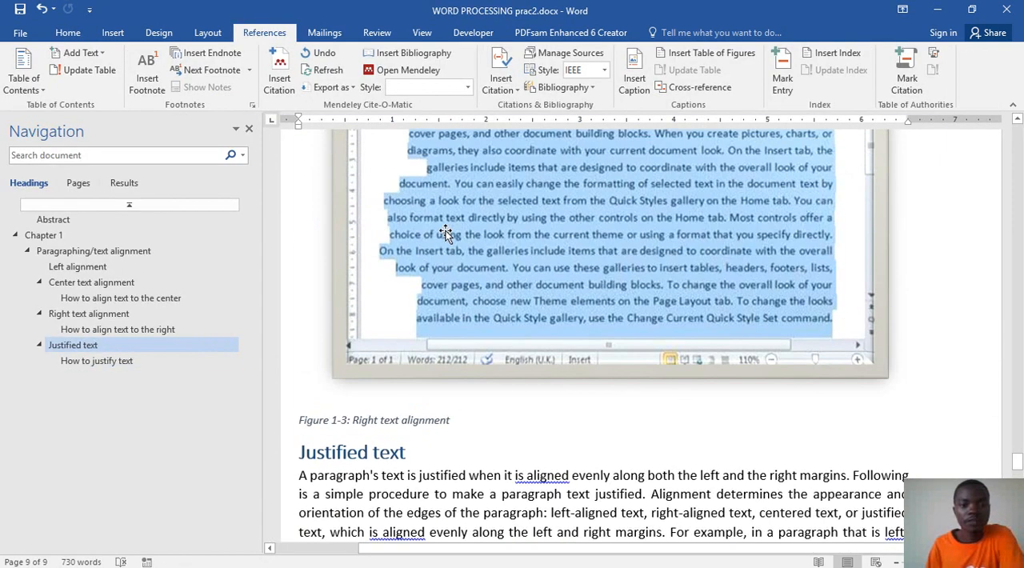
click(53, 219)
scroll(593, 306, up, 10)
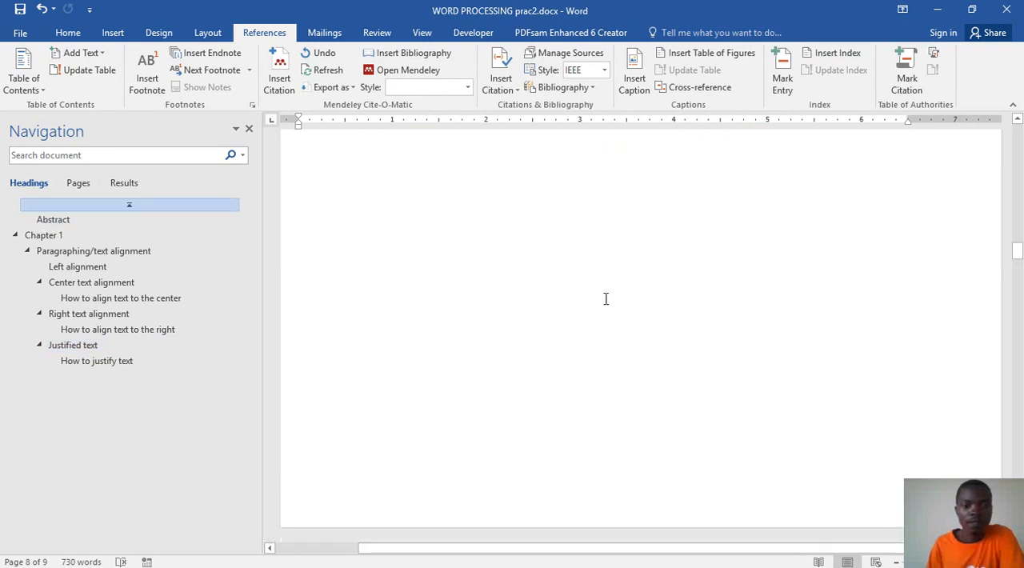
scroll(598, 292, up, 2)
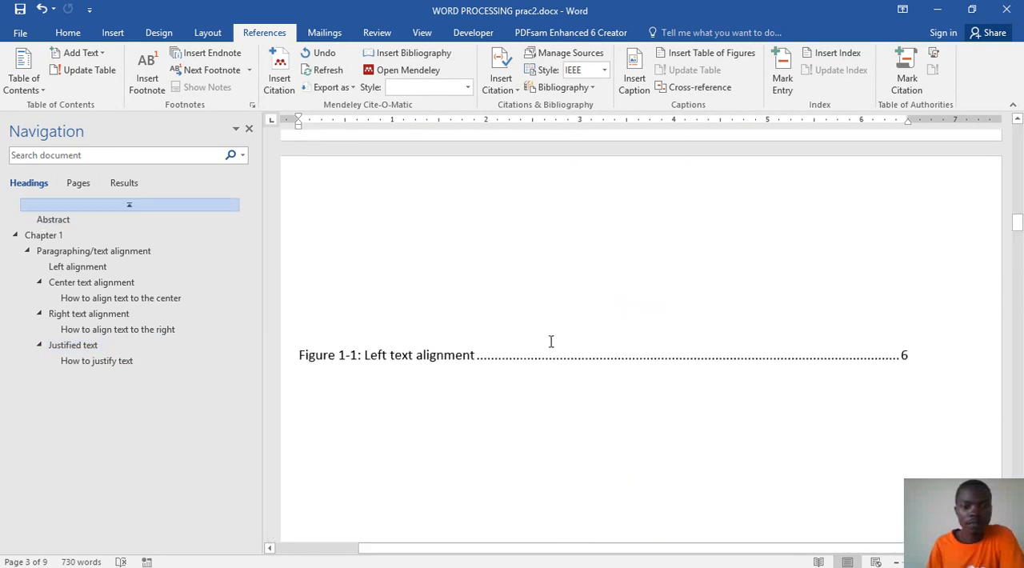
click(451, 368)
click(452, 361)
right_click(453, 363)
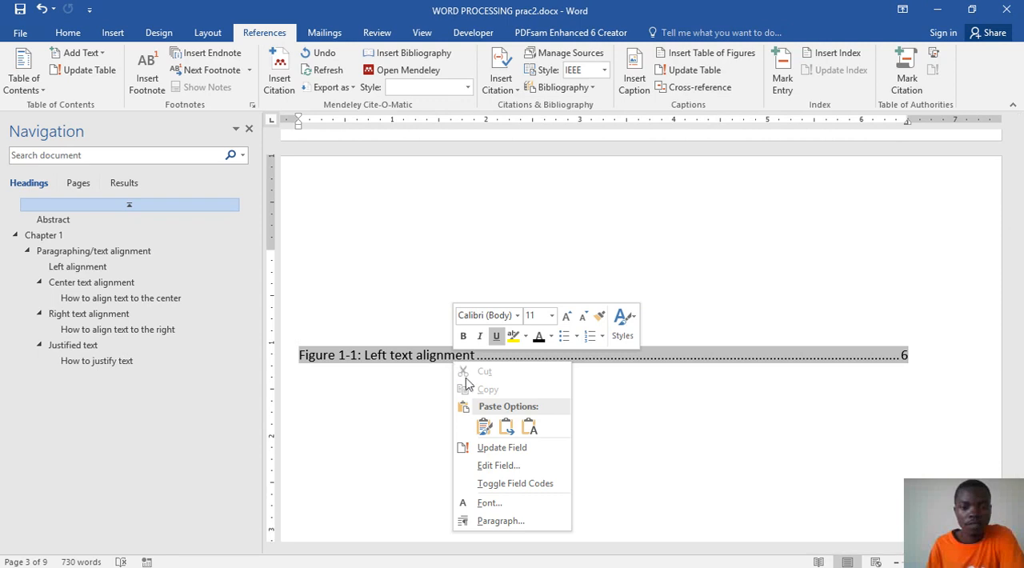
click(492, 448)
click(471, 291)
click(502, 313)
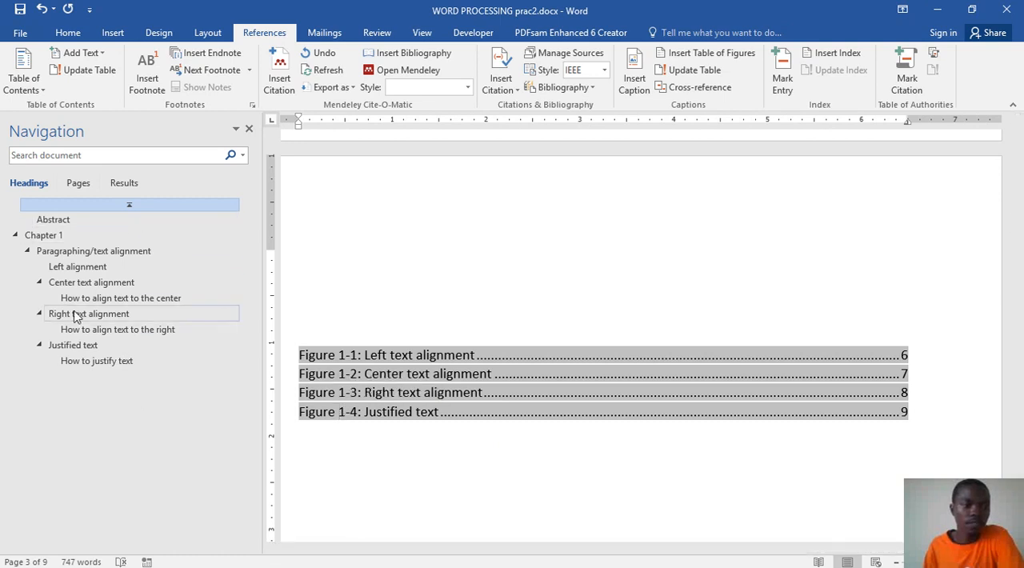
Step: Review the Chapter 1 sections from "Paragraphing/text alignment" through "How to justify text"
click(44, 236)
click(56, 251)
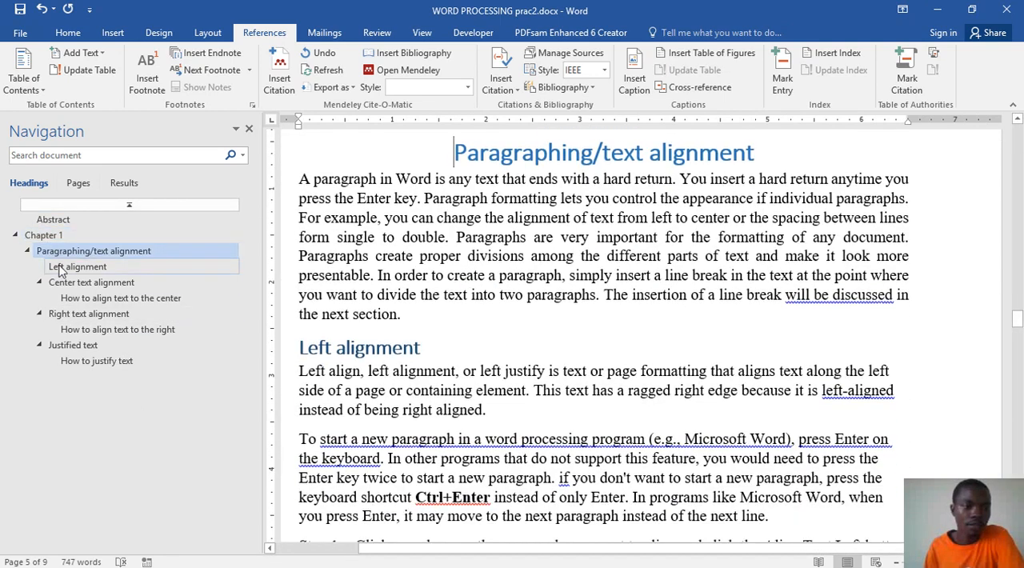
click(64, 267)
click(68, 284)
click(88, 297)
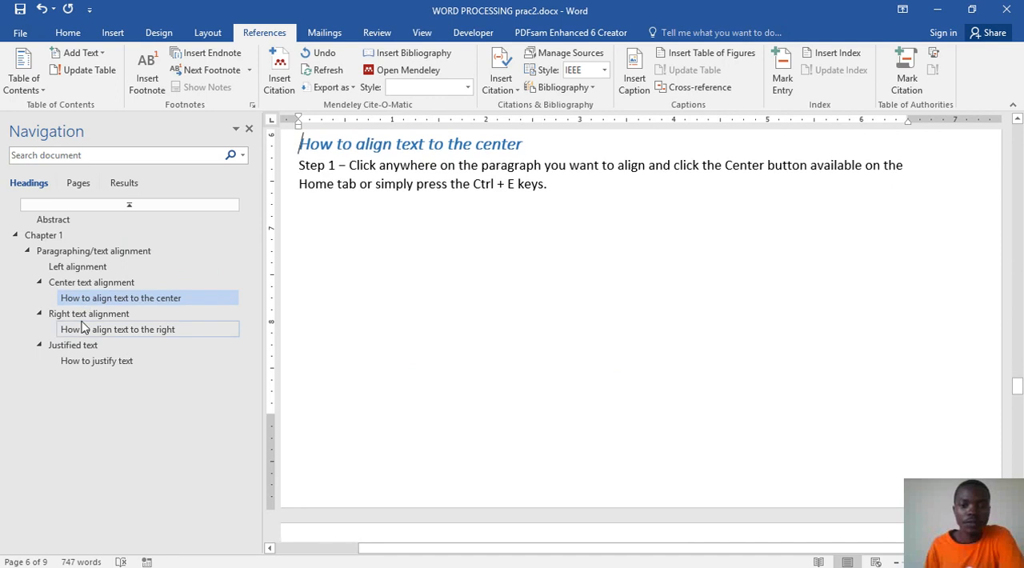
click(88, 328)
click(88, 314)
click(82, 345)
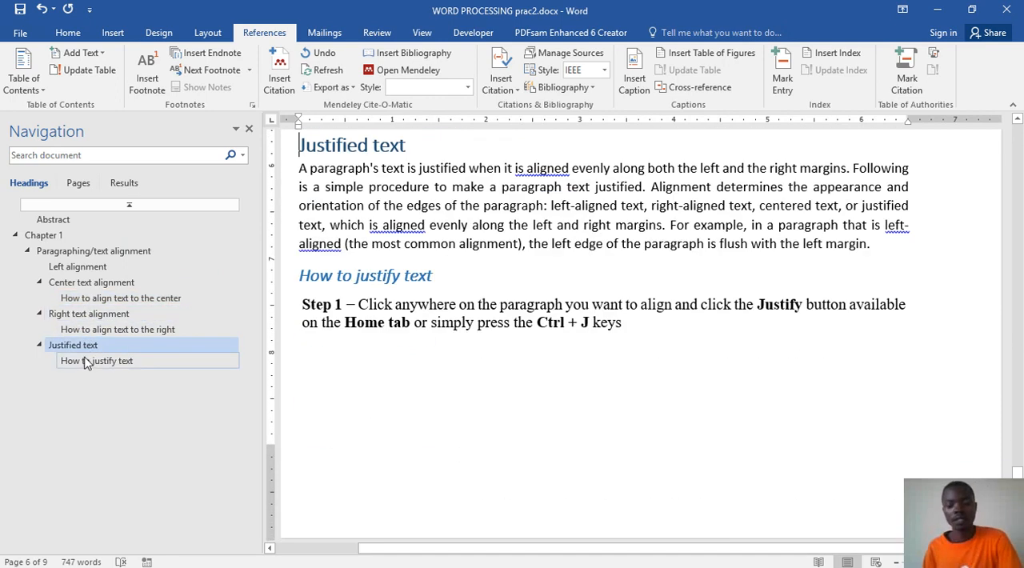
click(95, 361)
Step: Add blank lines below the "Figure 1-4: Justified text" caption until the insertion point reaches a new page
scroll(664, 384, down, 10)
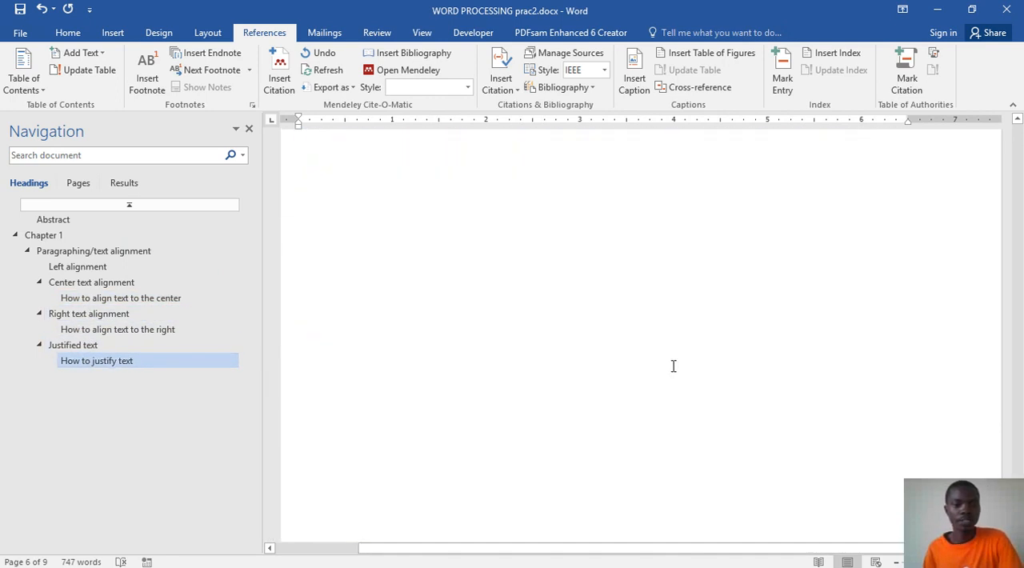
key(Return)
key(Return)
key(Return)
key(Return)
key(Return)
key(Return)
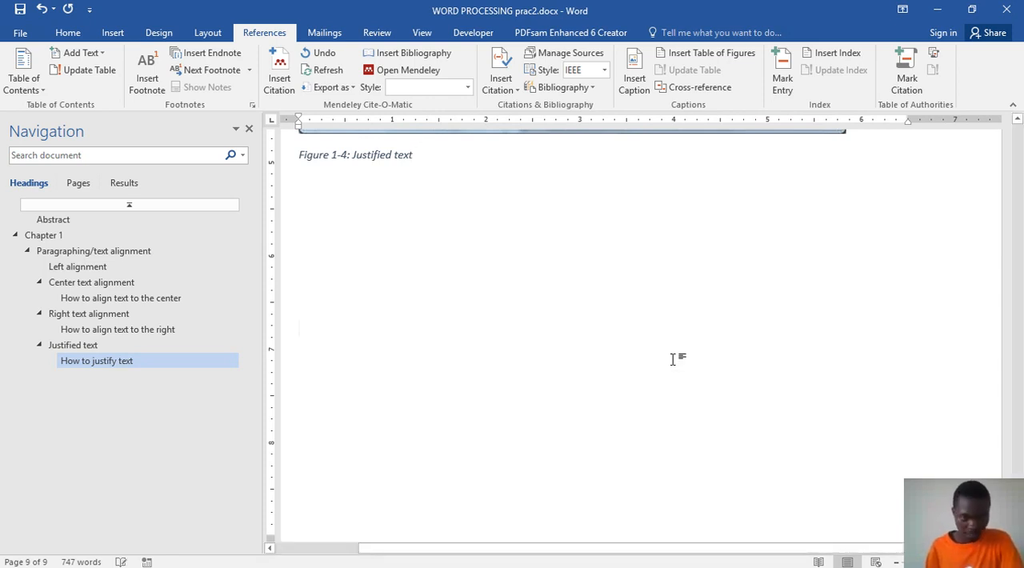
key(Return)
key(Return)
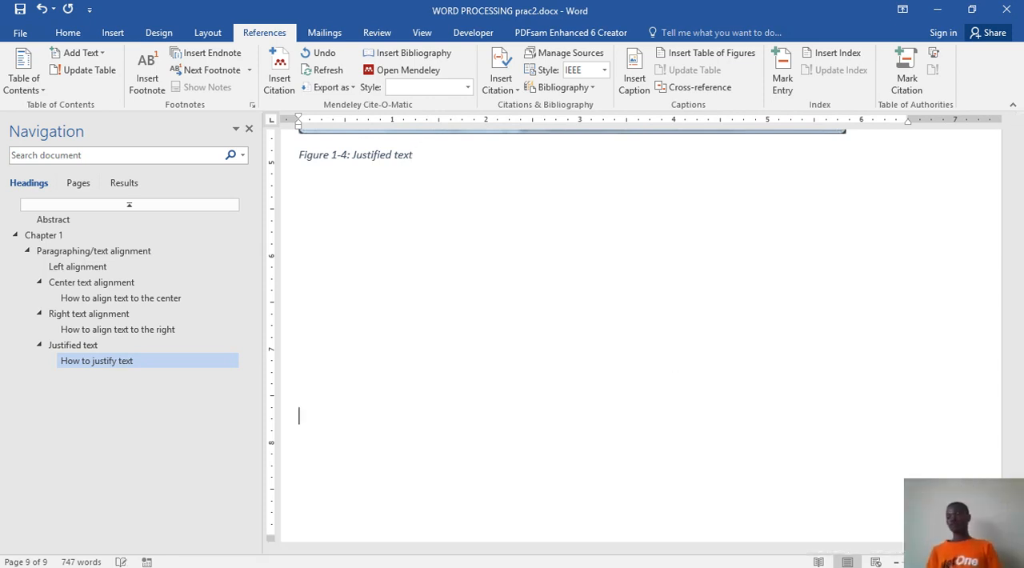
key(Return)
key(Return)
key(Return)
key(Return)
key(Return)
key(Return)
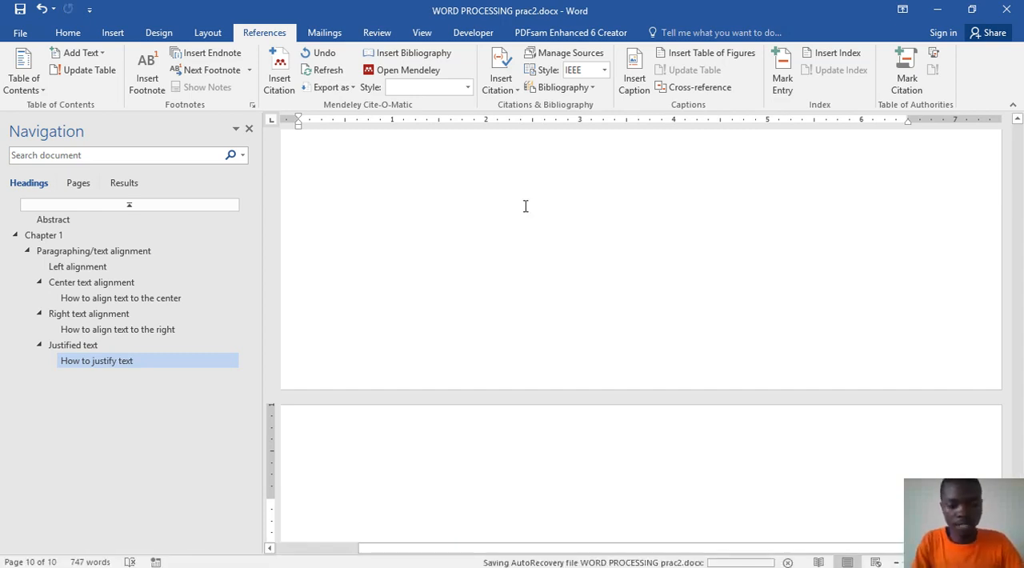
Step: Create the automatically numbered "Chapter 2" heading in Heading 1 style on the new page and start a line below it
text(Cha)
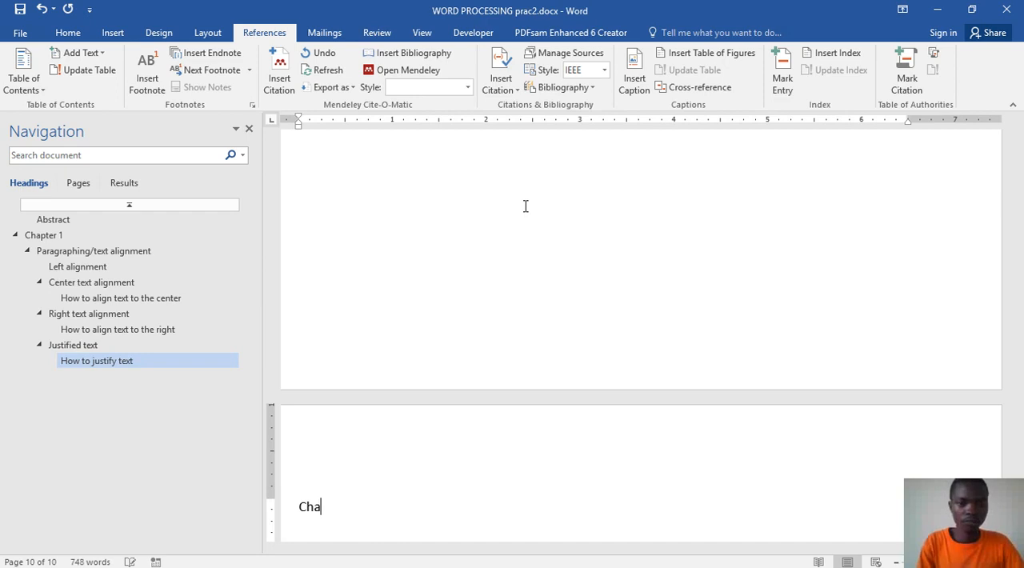
click(69, 33)
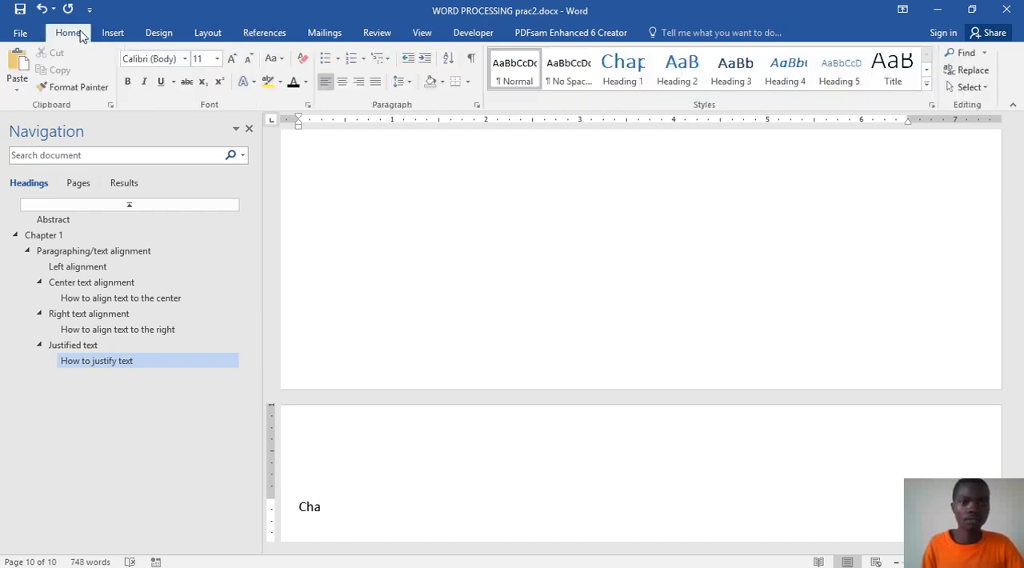
click(623, 68)
key(BackSpace)
key(BackSpace)
key(BackSpace)
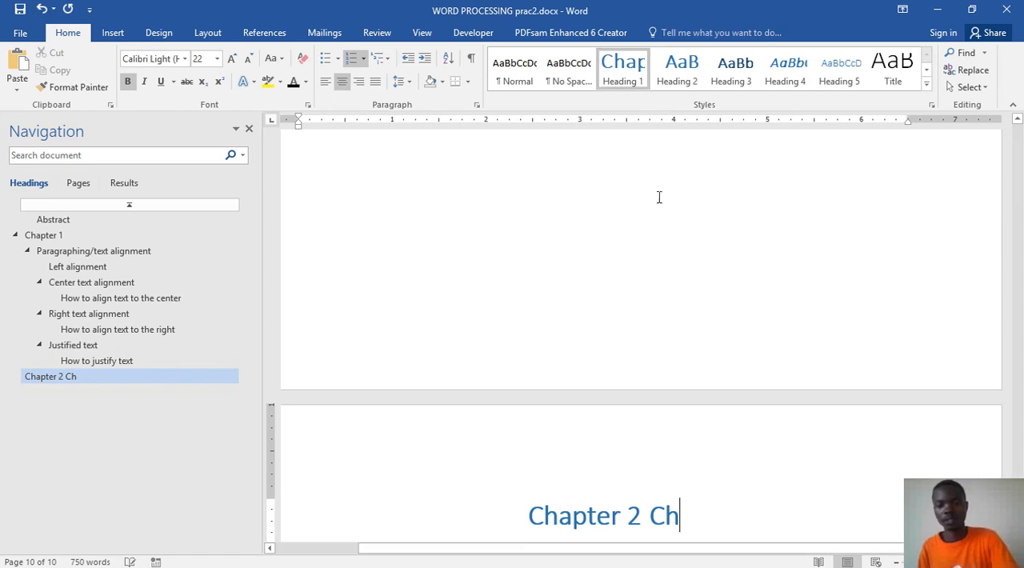
key(Return)
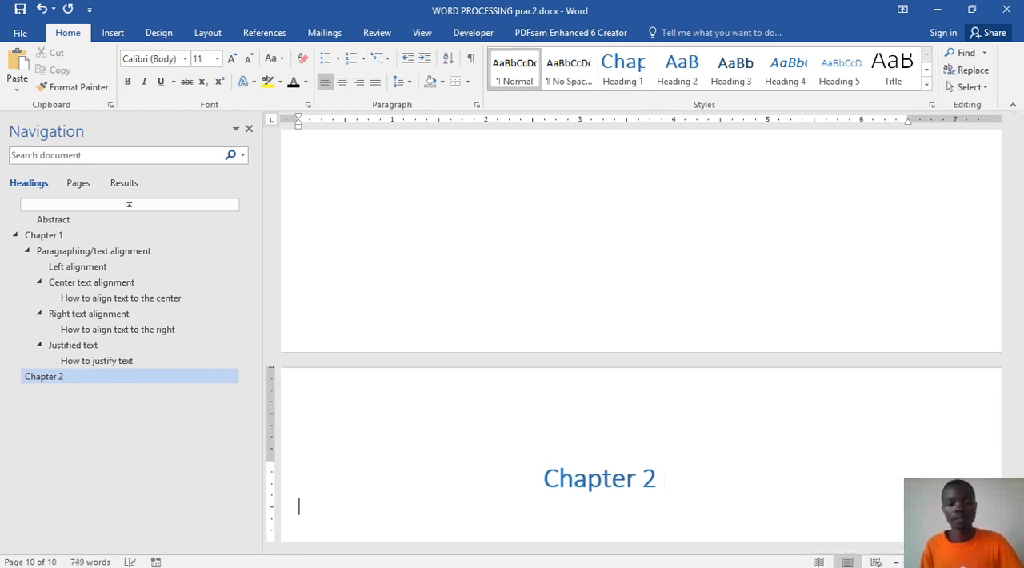
Step: Add the Heading 2 title "Headers and footers" below "Chapter 2" and start a new line under it
click(676, 80)
text(Headers and f)
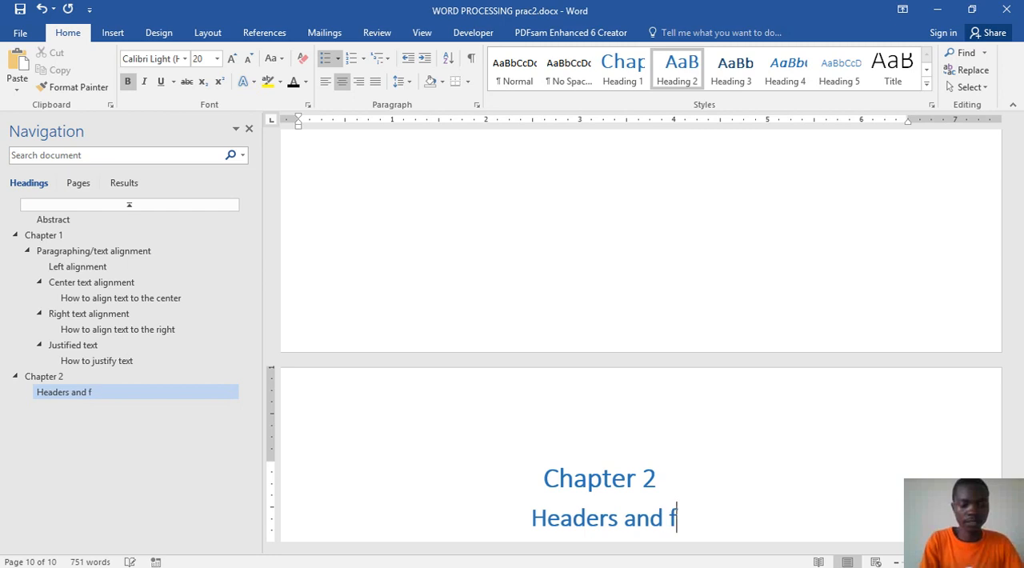
text(ooters)
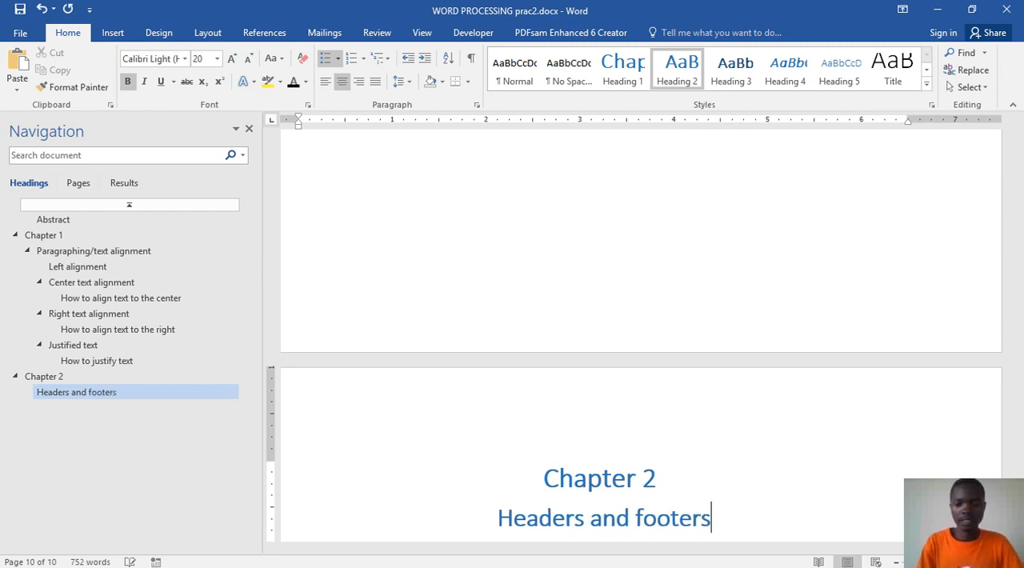
key(Return)
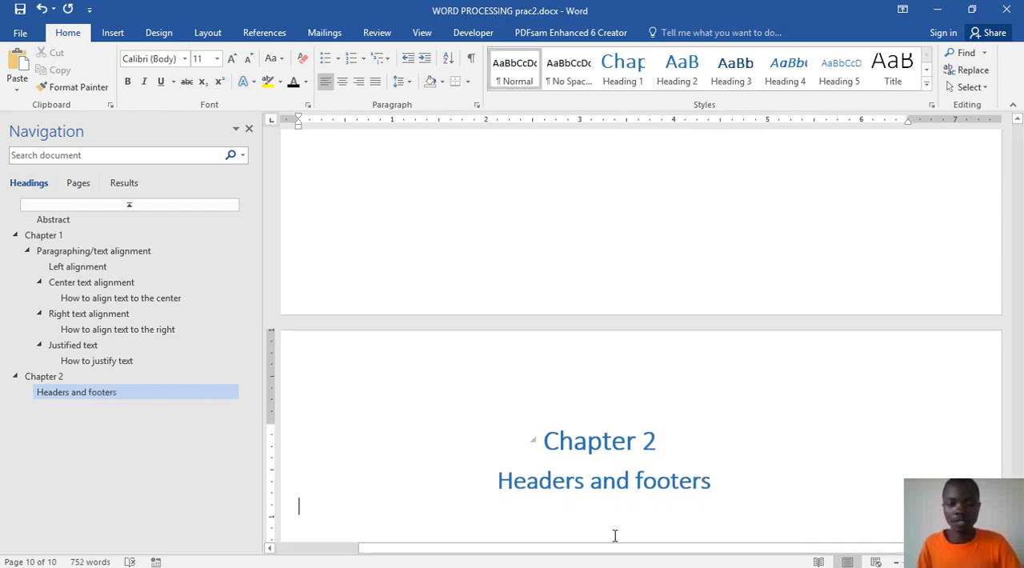
Step: Copy the introductory paragraph under "Headers and Footers" from Word prac.docx and paste it below "Headers and footers" in WORD PROCESSING prac2.docx
mouse_move(477, 556)
click(489, 492)
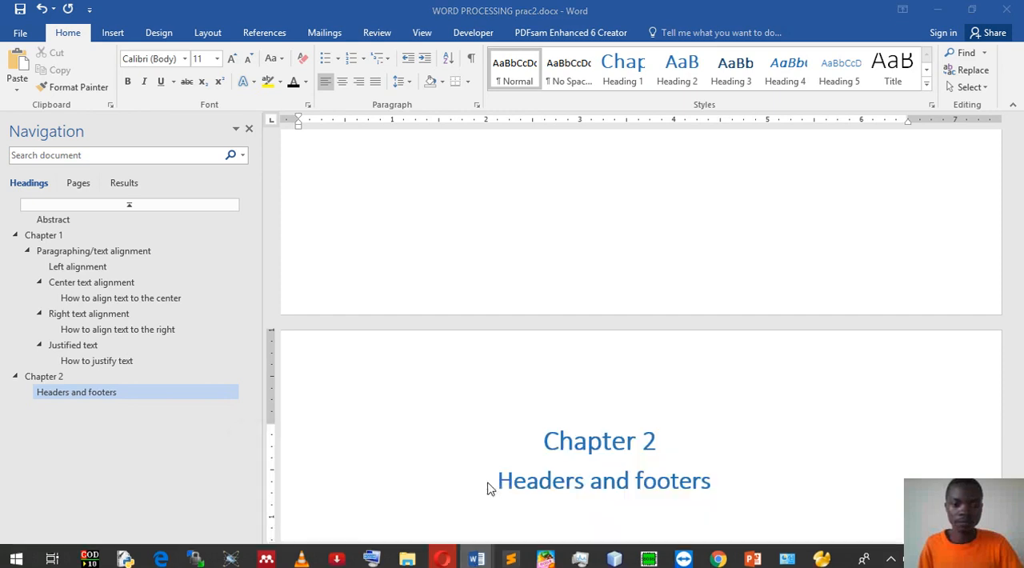
scroll(491, 360, up, 5)
drag(607, 385, 208, 352)
key(ctrl+c)
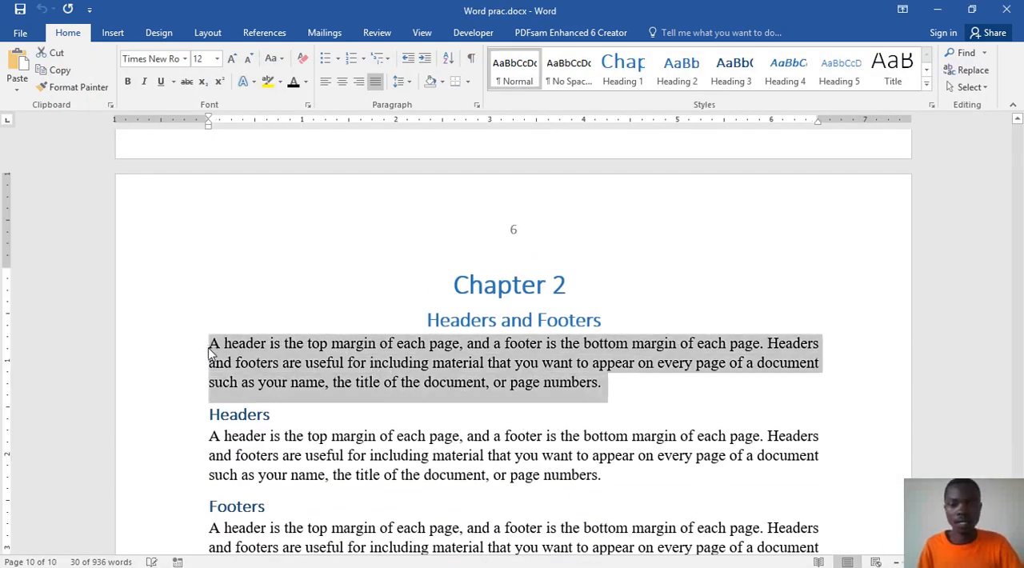
click(938, 10)
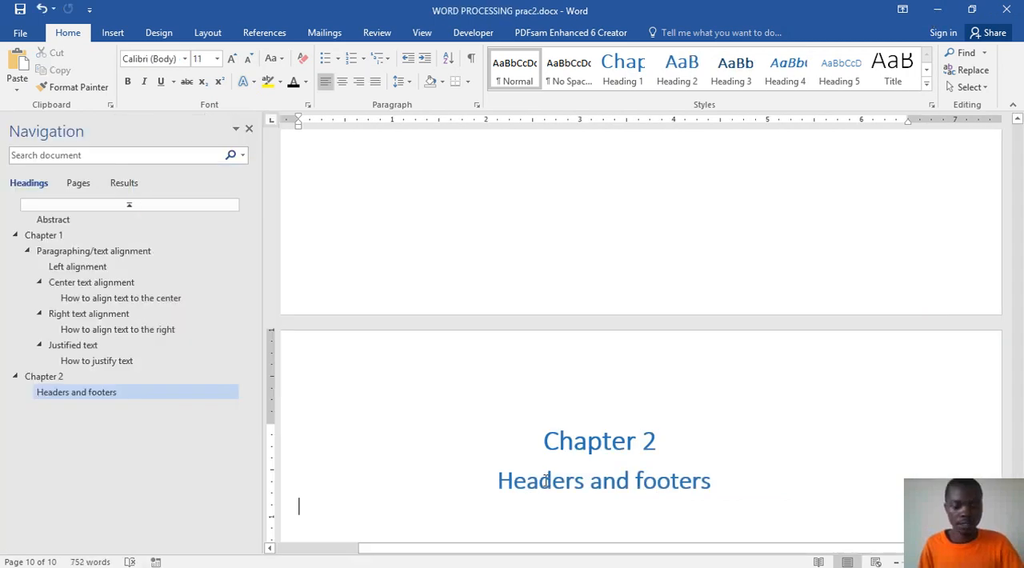
key(ctrl+v)
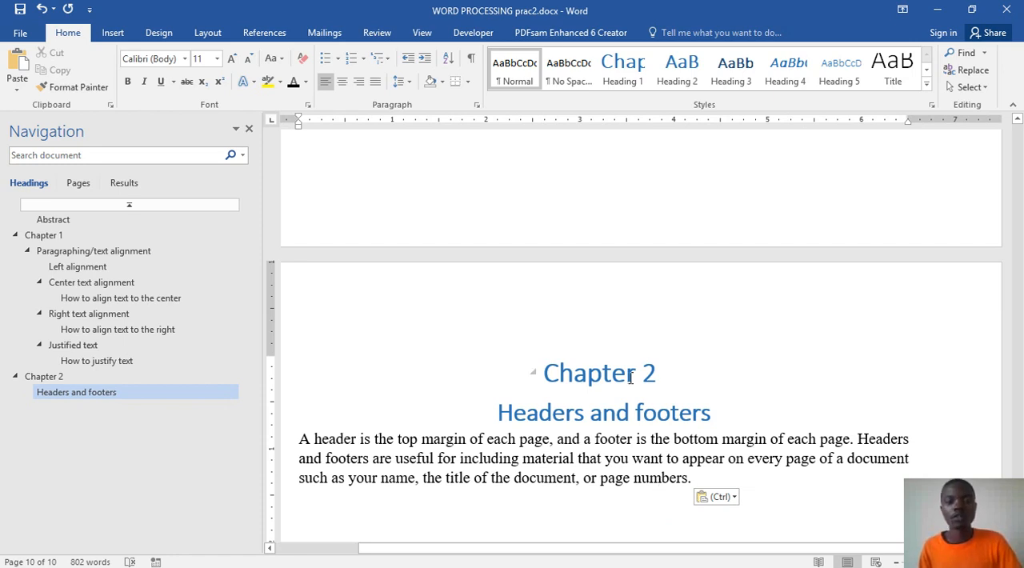
scroll(576, 299, up, 1)
triple_click(568, 416)
scroll(555, 453, down, 6)
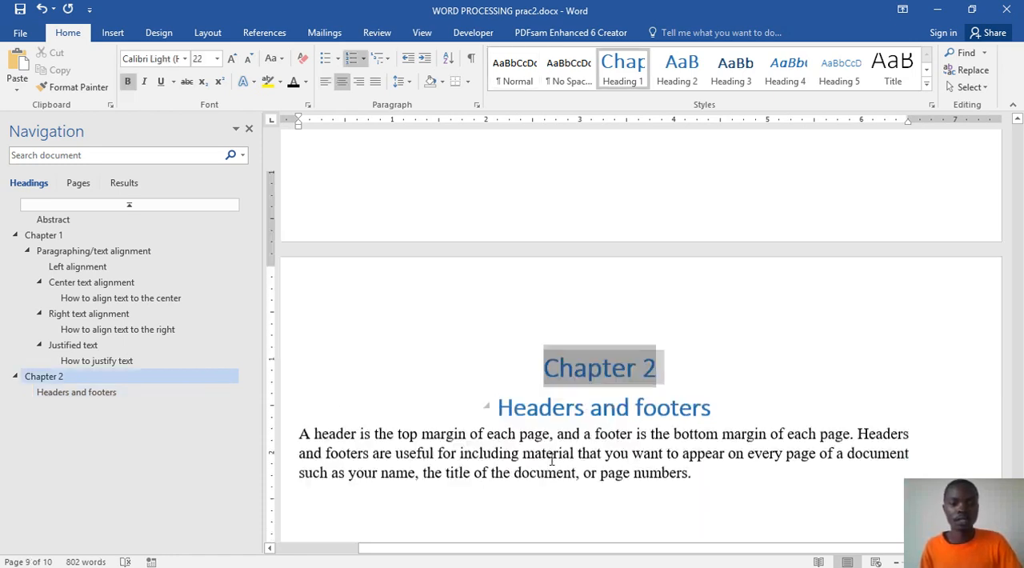
click(568, 418)
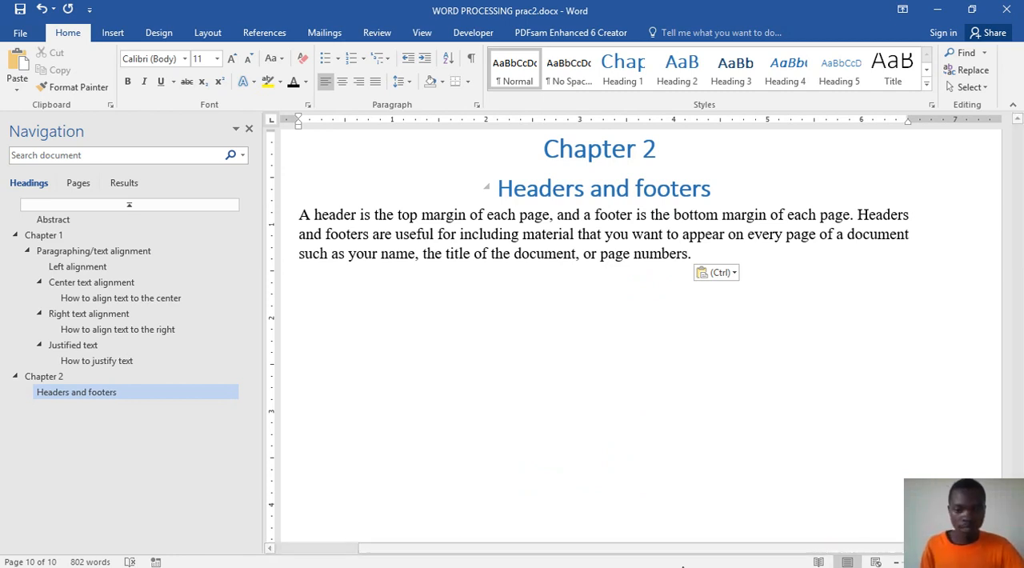
Step: Check the style of the "Headers" heading in Word prac.docx, and add the Heading 3 title "Headers" with a new line in WORD PROCESSING prac2.docx
mouse_move(582, 564)
mouse_move(475, 557)
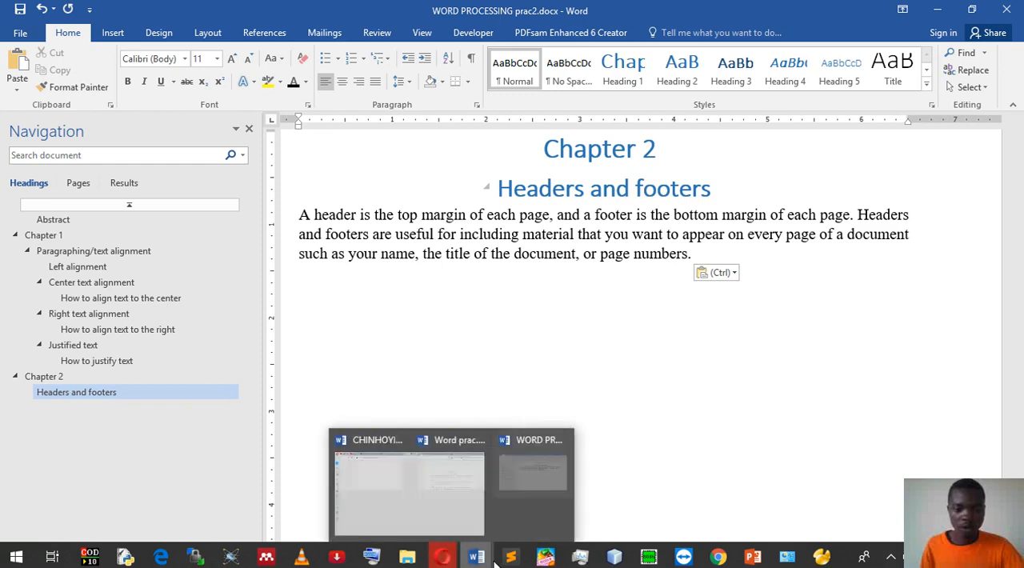
click(474, 522)
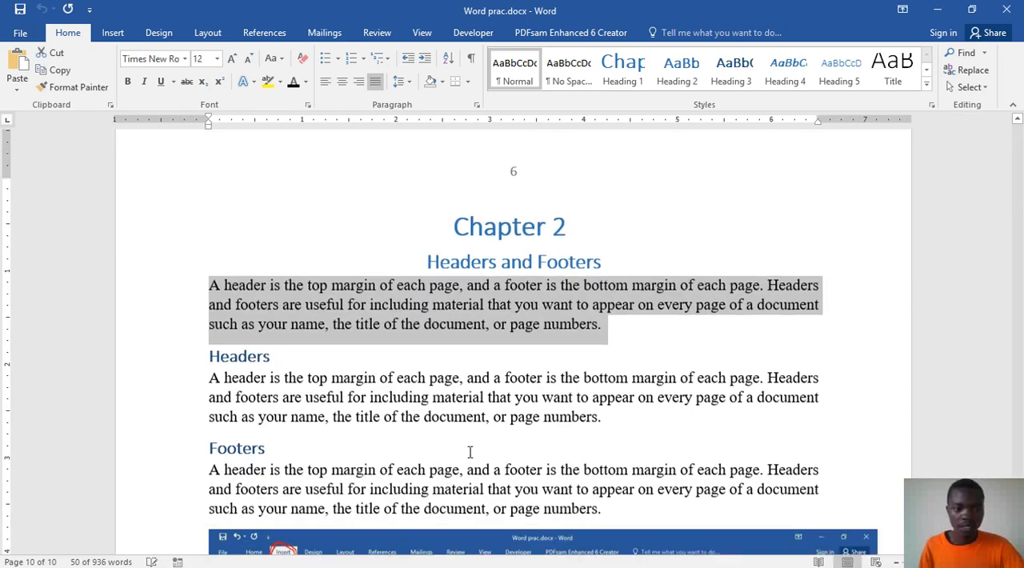
scroll(303, 311, down, 1)
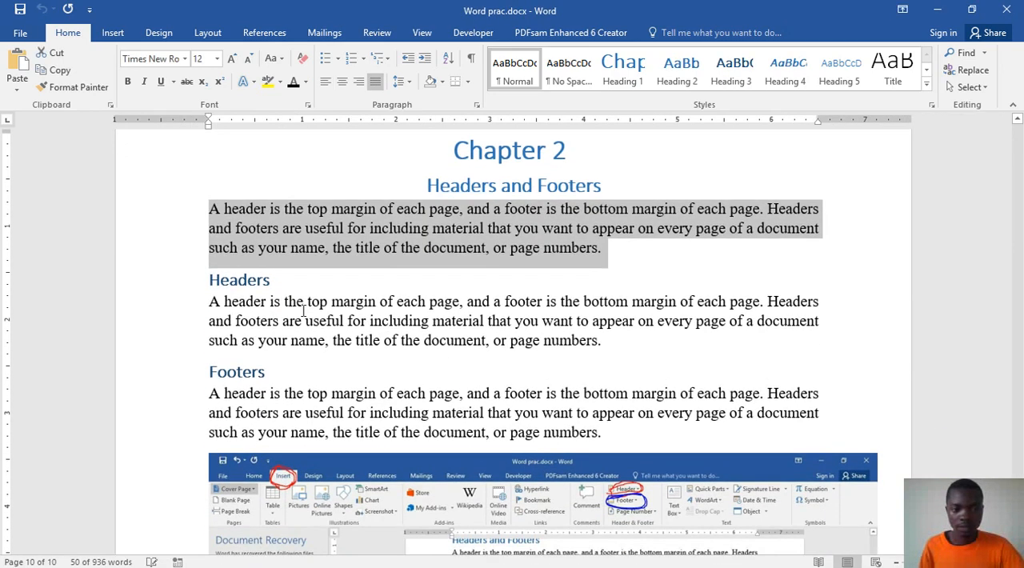
click(227, 282)
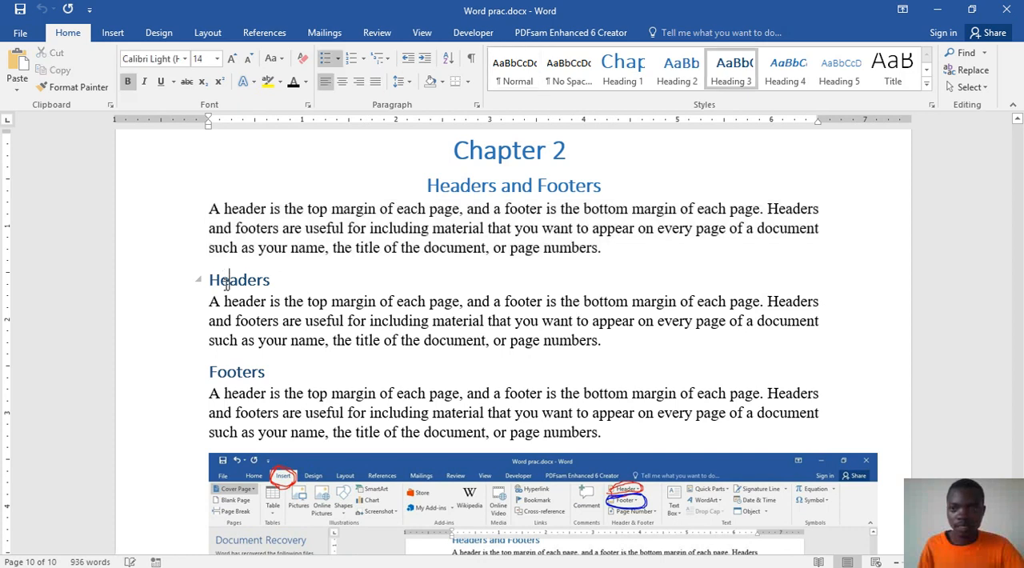
click(946, 20)
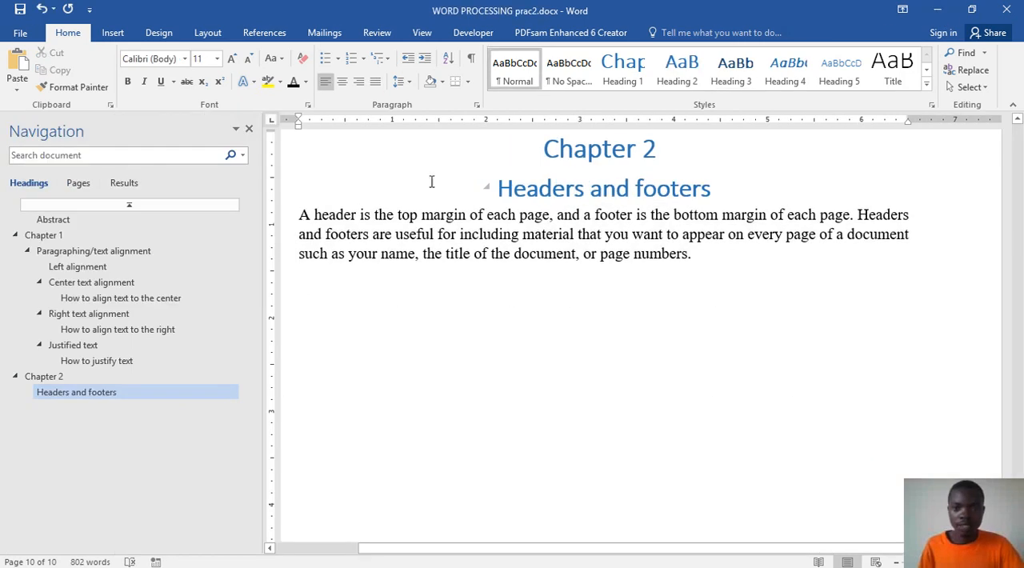
click(735, 72)
text(Header)
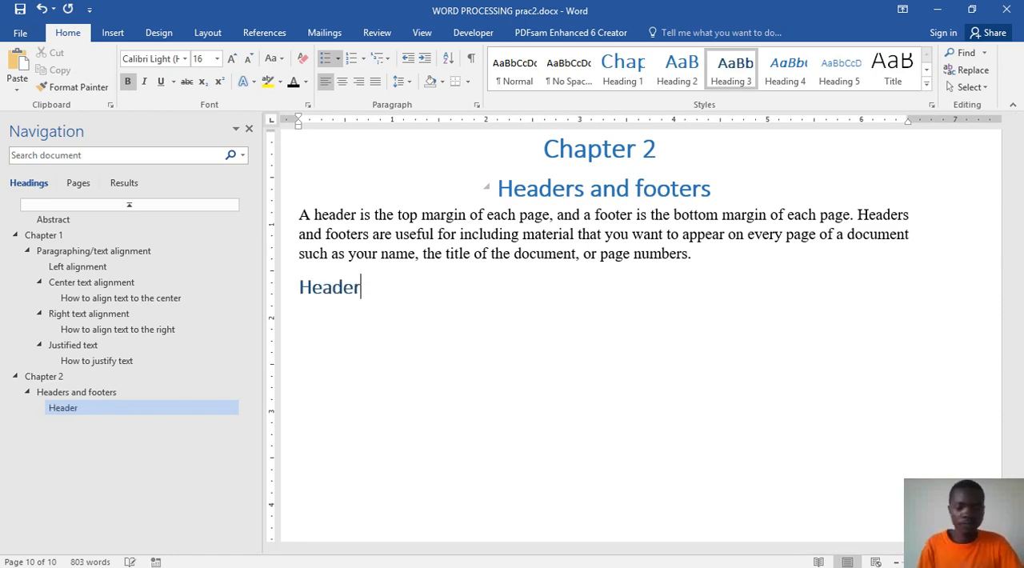
text(s)
key(Return)
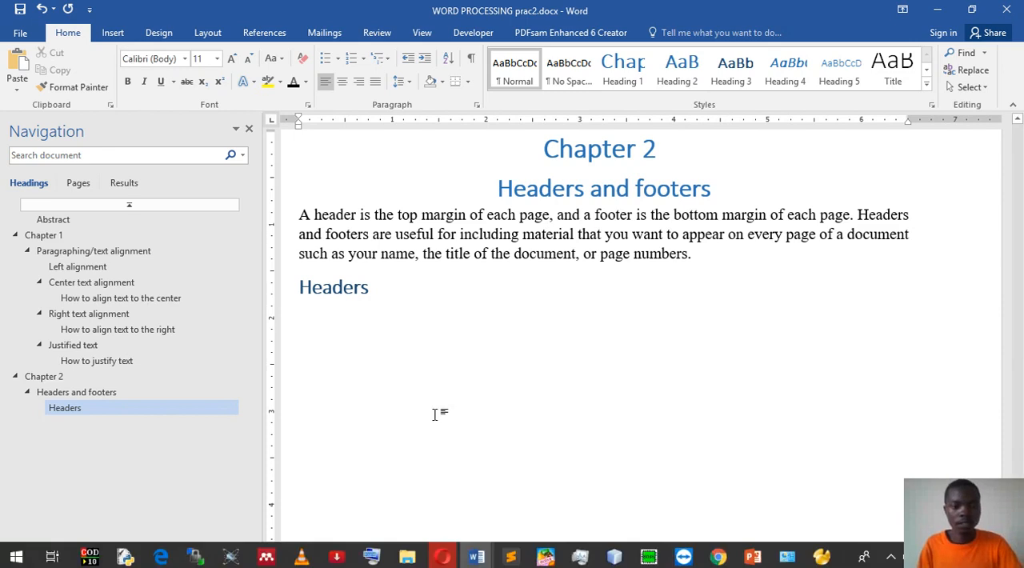
Step: Paste the introductory paragraph below "Headers" and replace it with the paragraph copied from under "Headers" in Word prac.docx
key(ctrl+v)
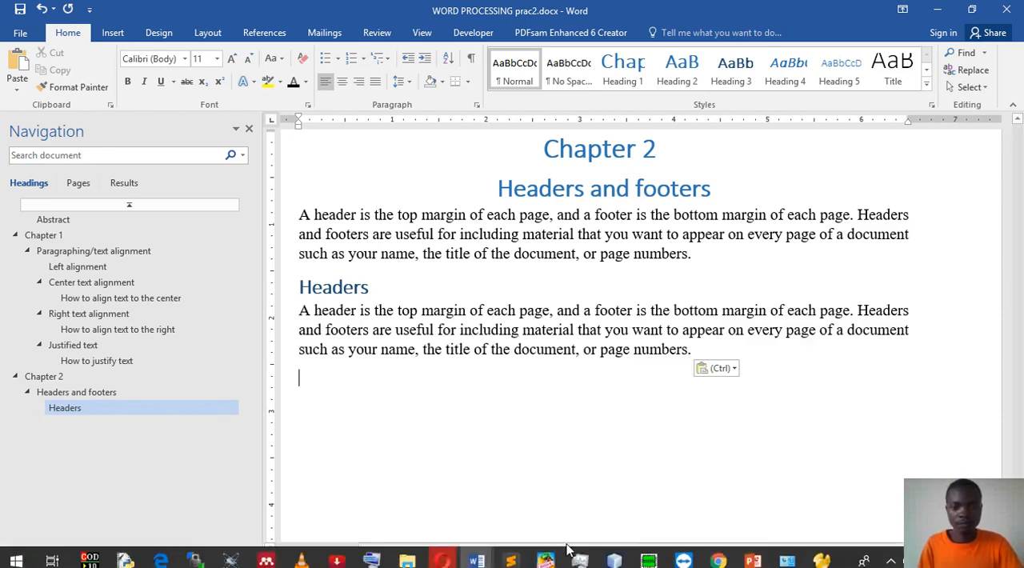
click(529, 228)
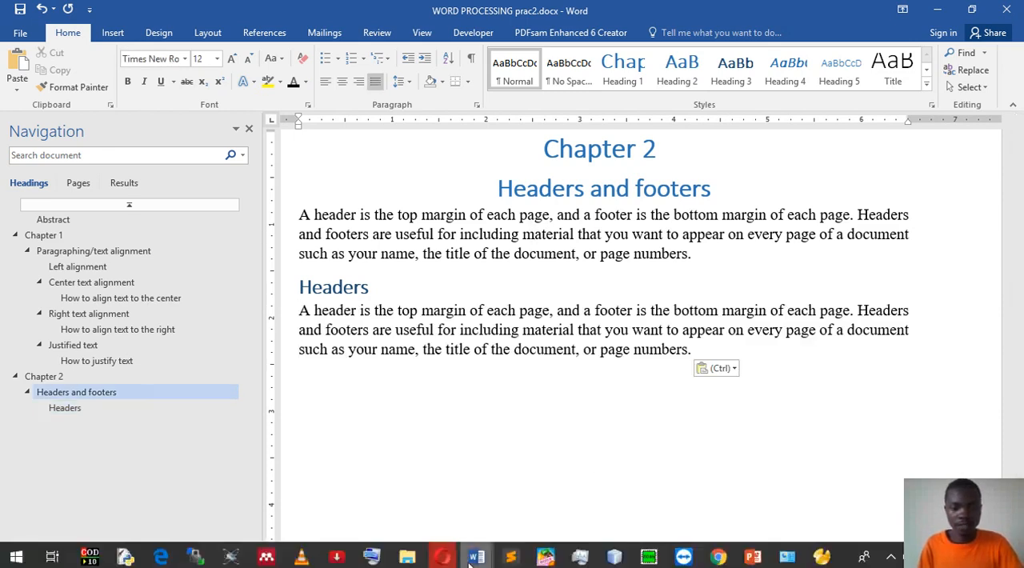
mouse_move(477, 556)
click(432, 504)
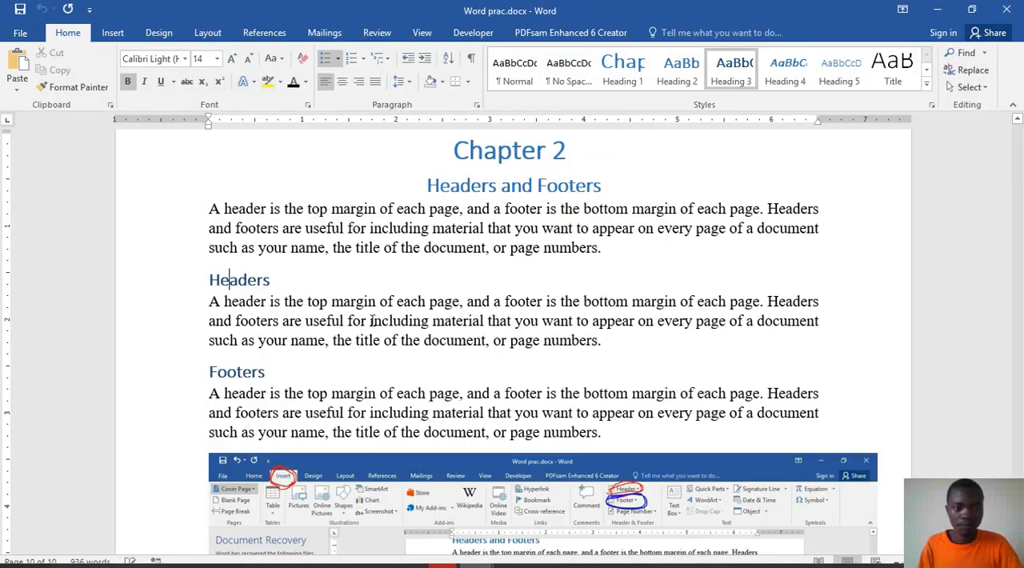
drag(210, 301, 602, 341)
key(ctrl+c)
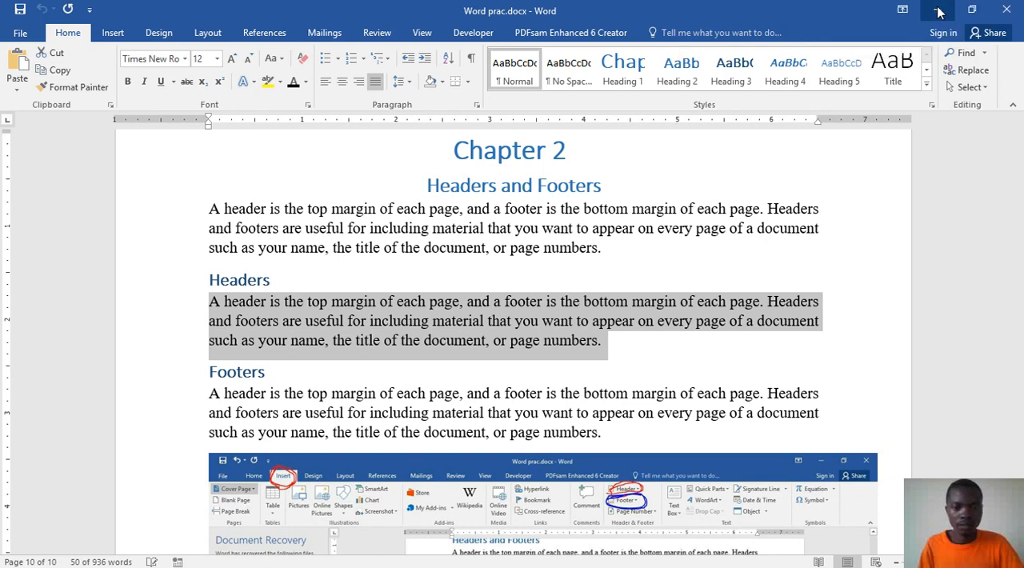
key(alt+Tab)
shift+click(299, 329)
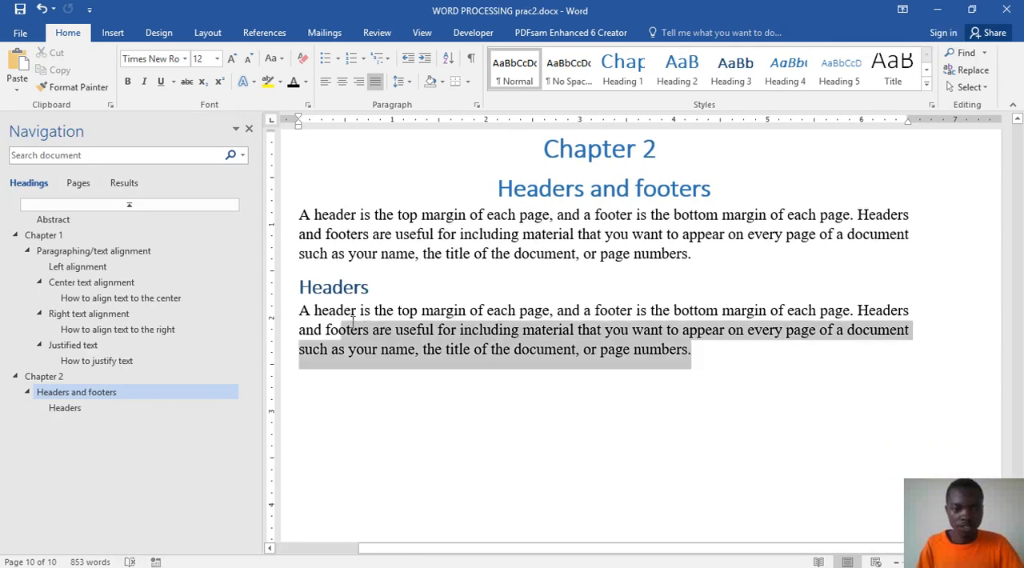
shift+click(304, 312)
key(ctrl+v)
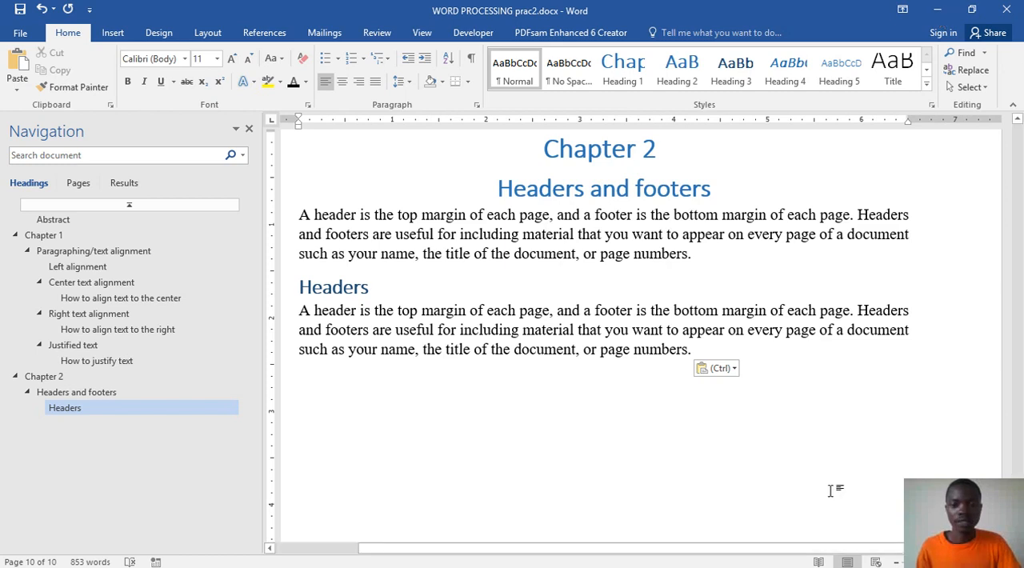
Step: Add the Heading 3 title "Footers" below the "Headers" paragraph and start a new line under it
scroll(792, 528, down, 2)
scroll(720, 456, up, 2)
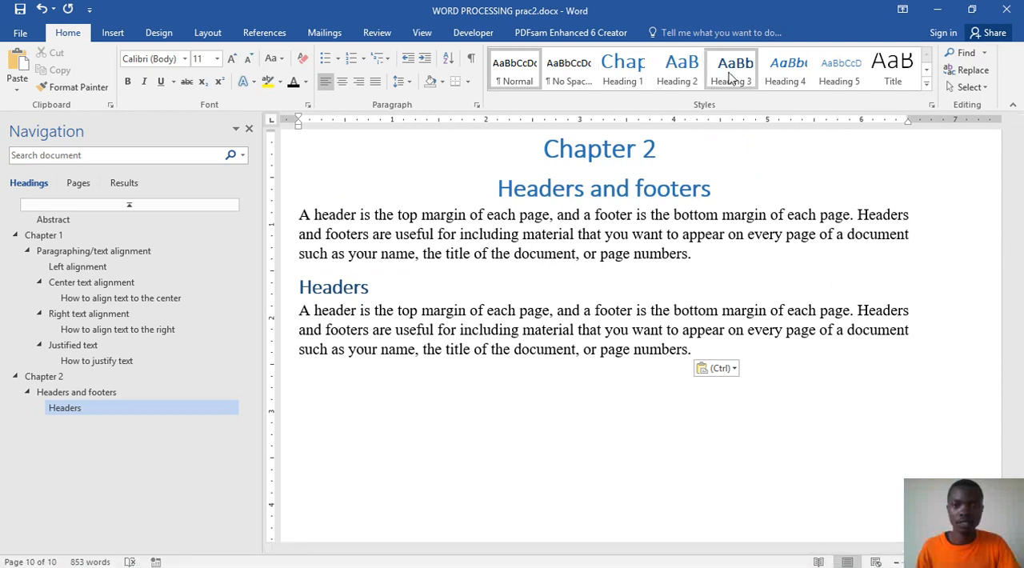
click(343, 286)
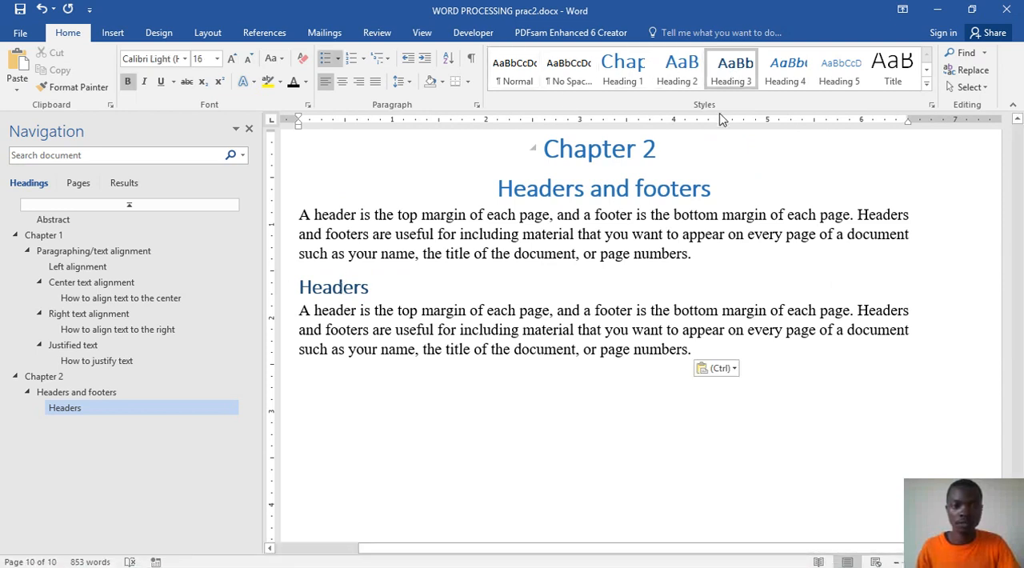
click(371, 382)
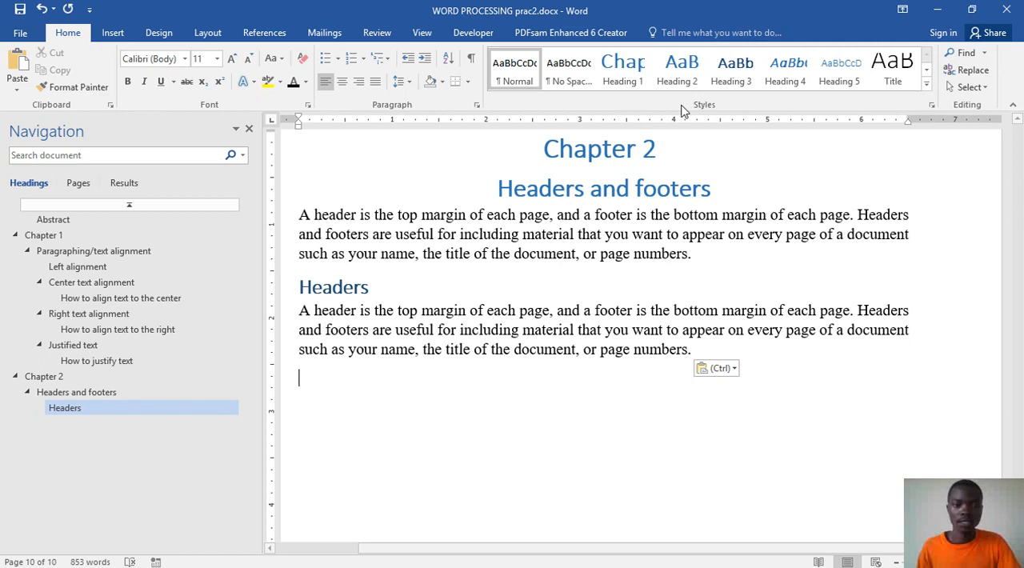
click(731, 70)
text(Foo)
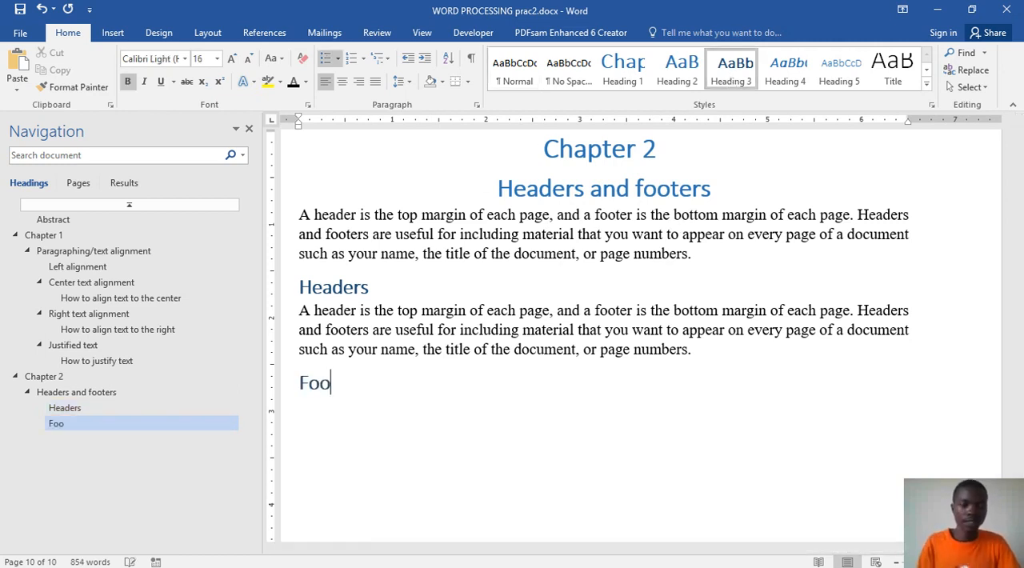
text(ters)
key(Return)
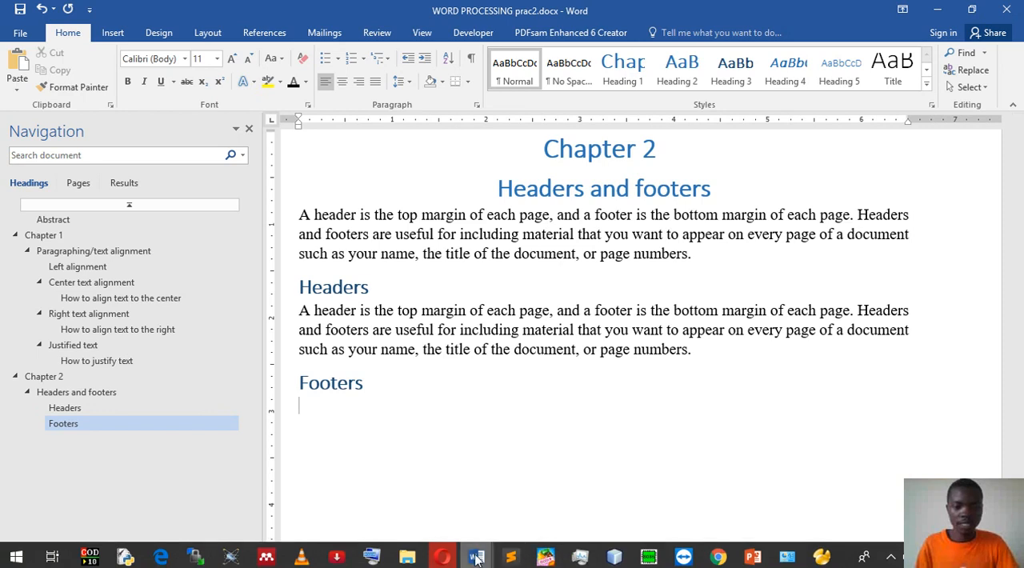
Step: Switch to the Opera browser and search Google for "what is a footer in word" in the existing search tab
mouse_move(476, 558)
click(478, 499)
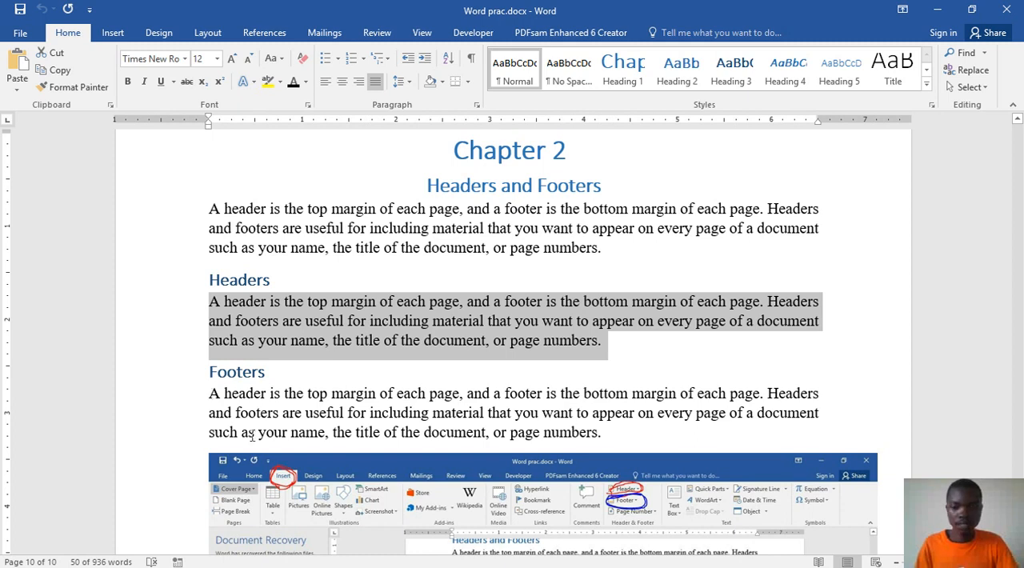
click(440, 560)
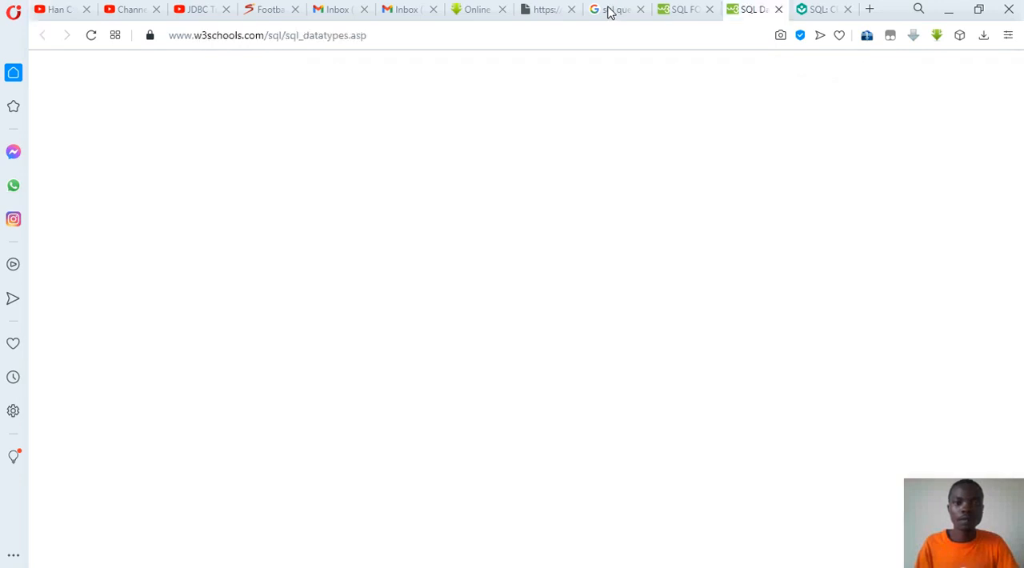
click(608, 11)
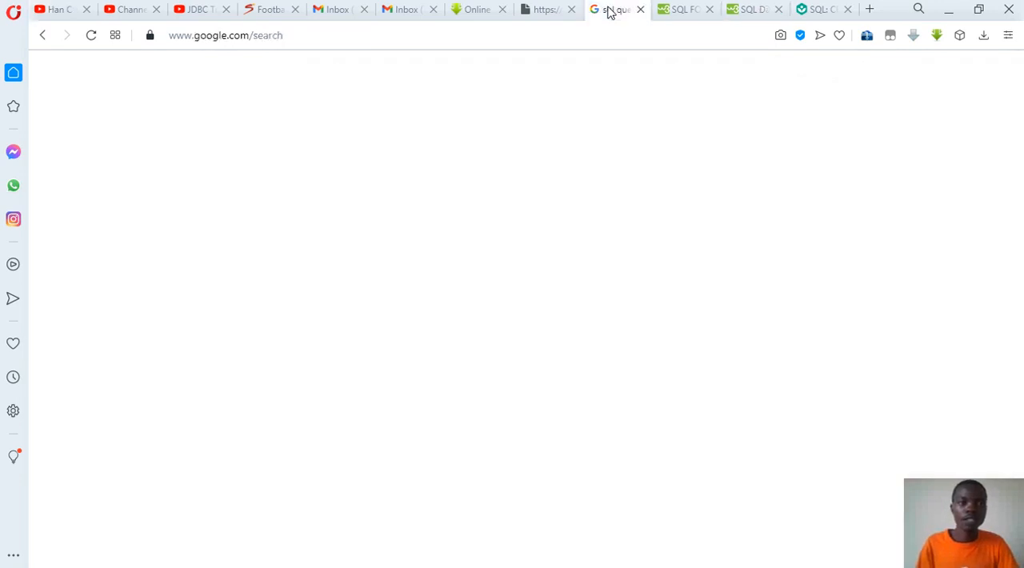
click(638, 40)
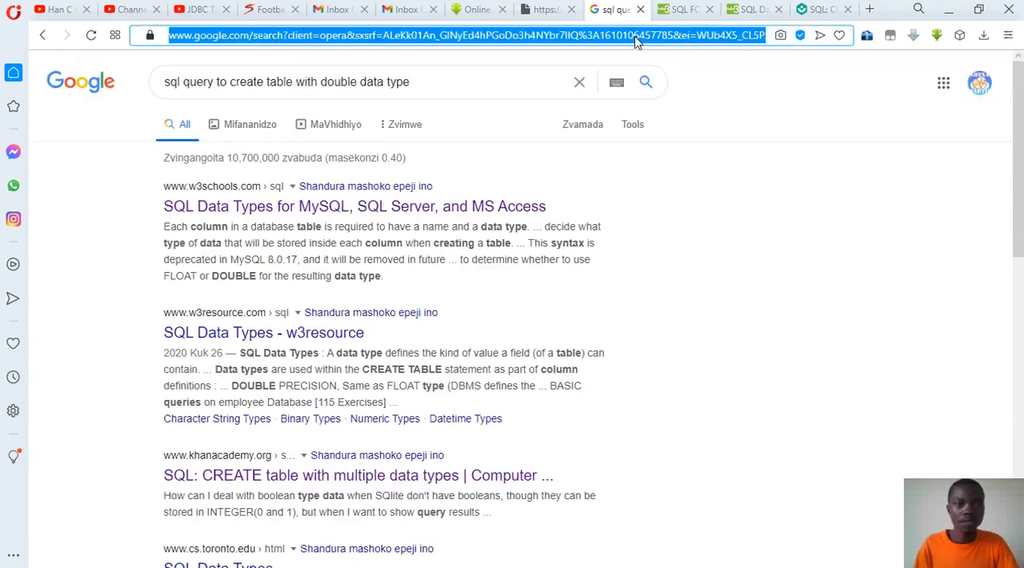
click(293, 82)
key(shift+End)
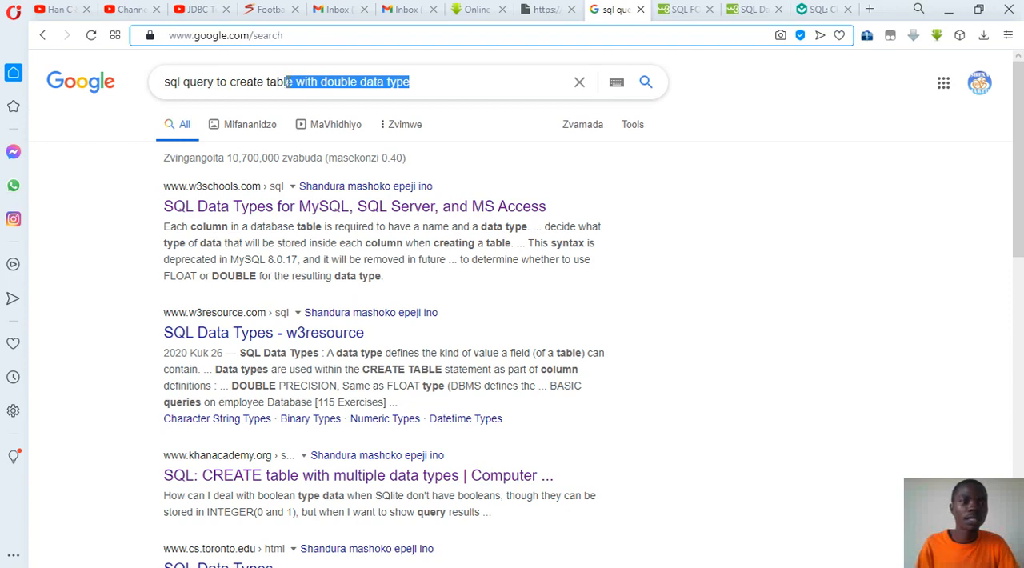
drag(291, 110, 155, 89)
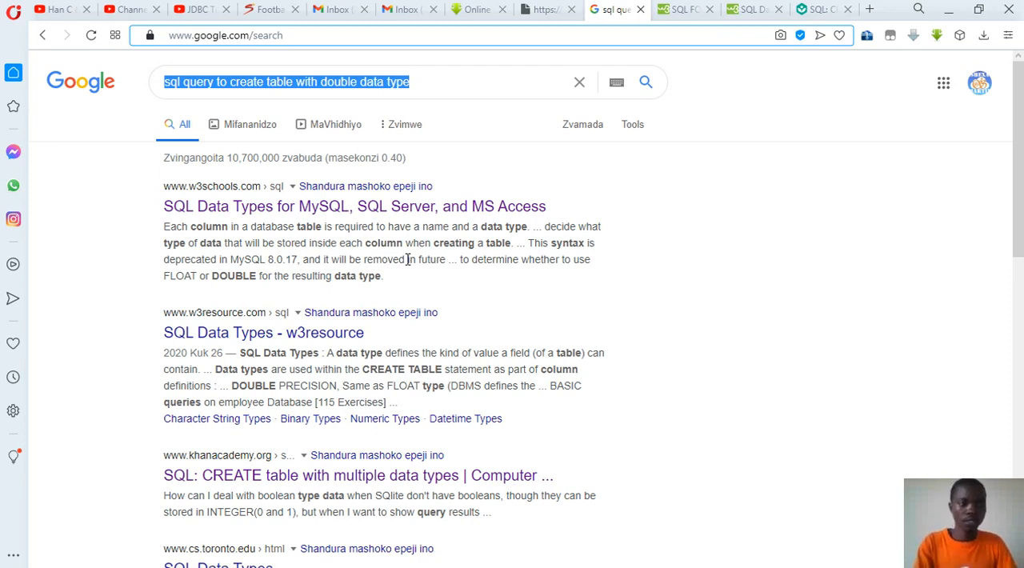
text(wha)
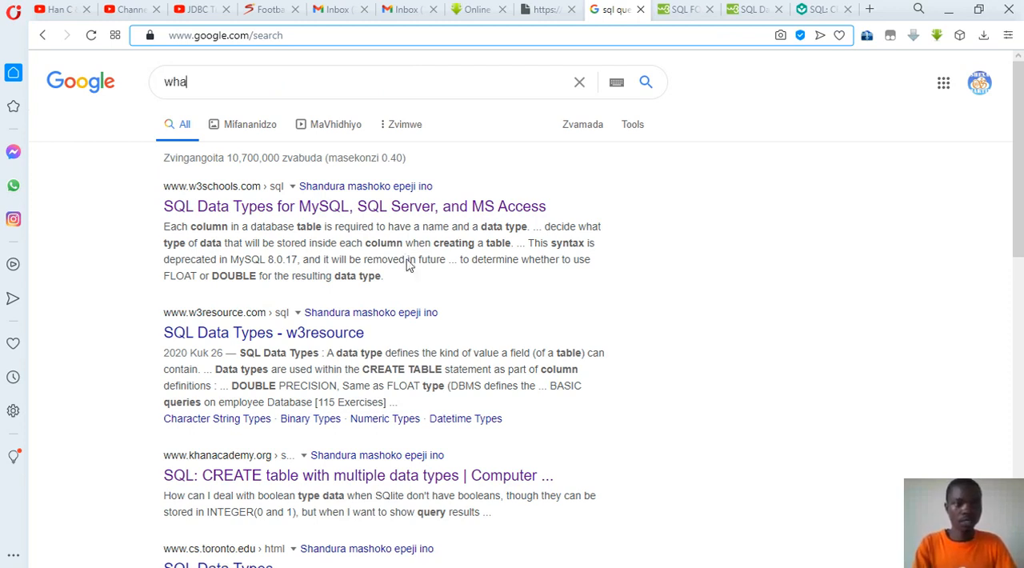
text(t is )
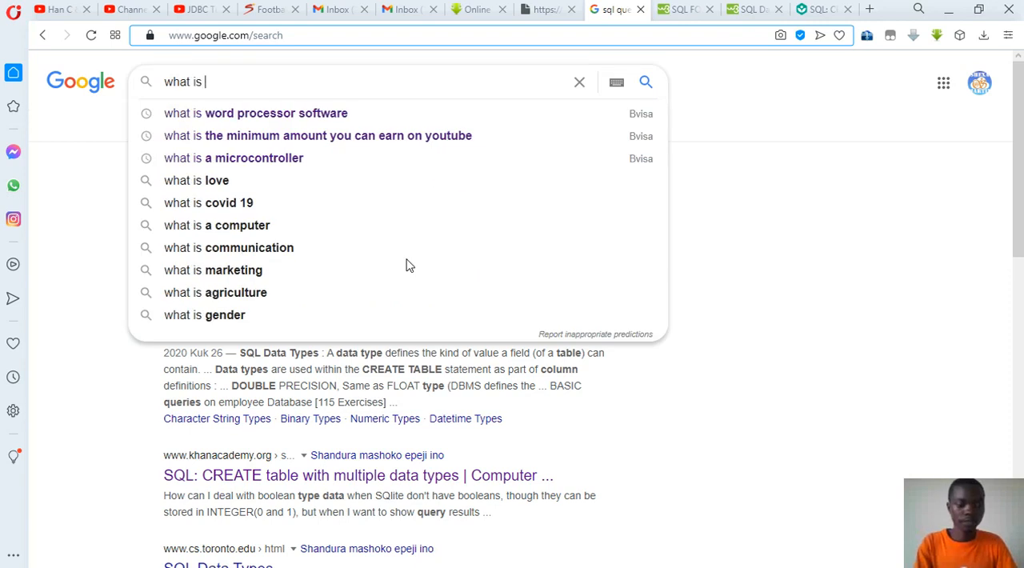
text(a footer)
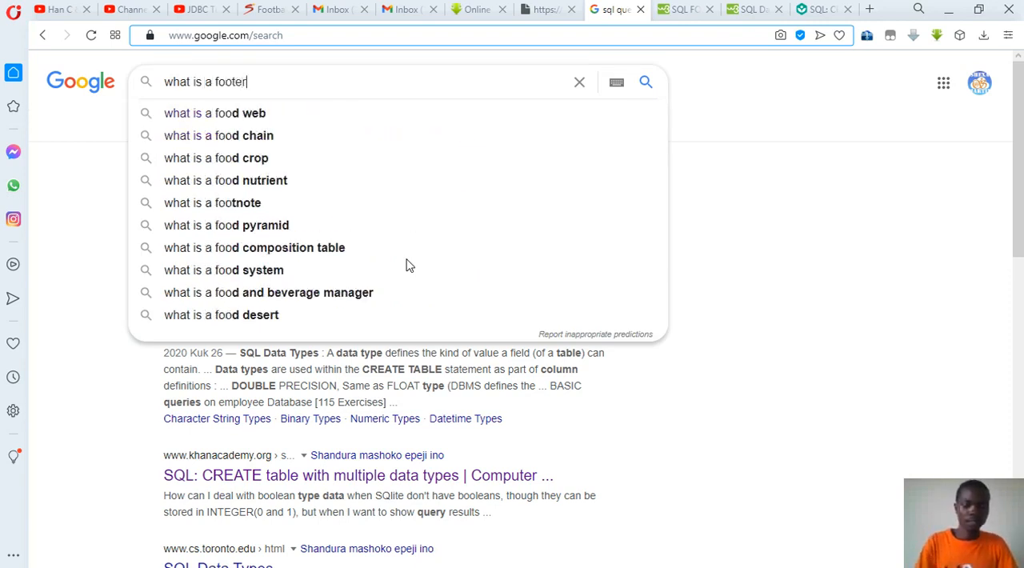
key(Down)
key(Down)
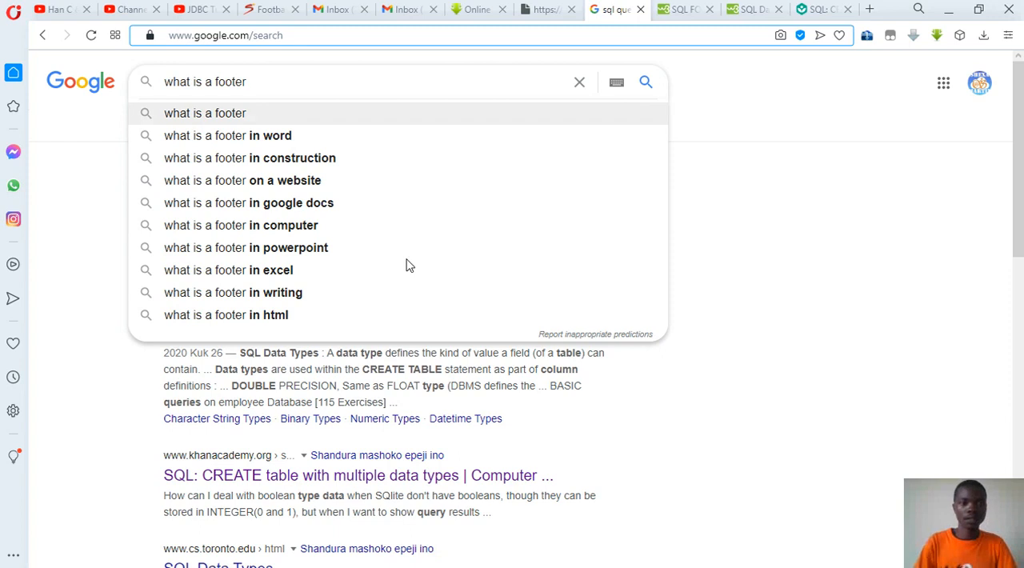
key(Return)
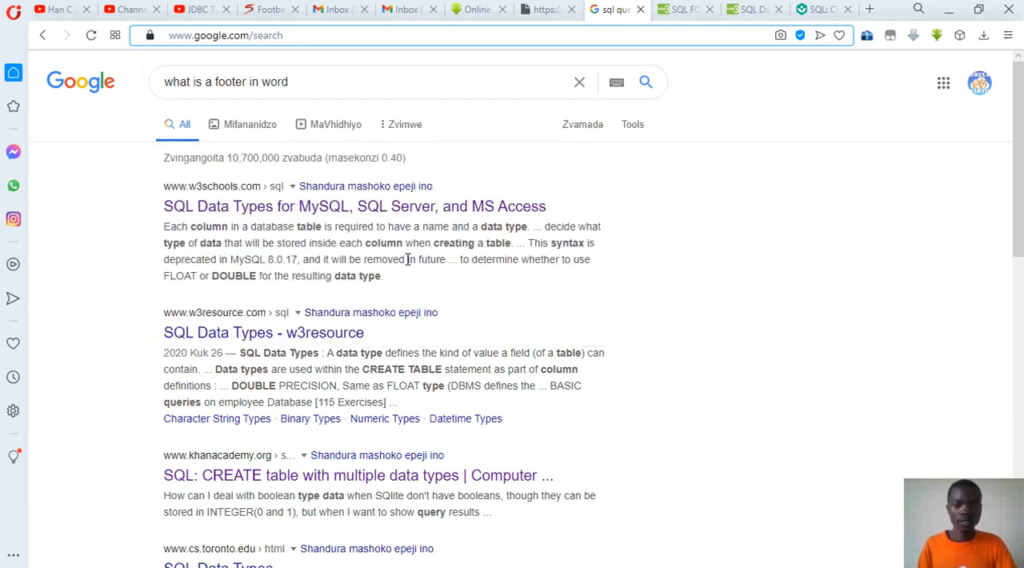
mouse_move(625, 564)
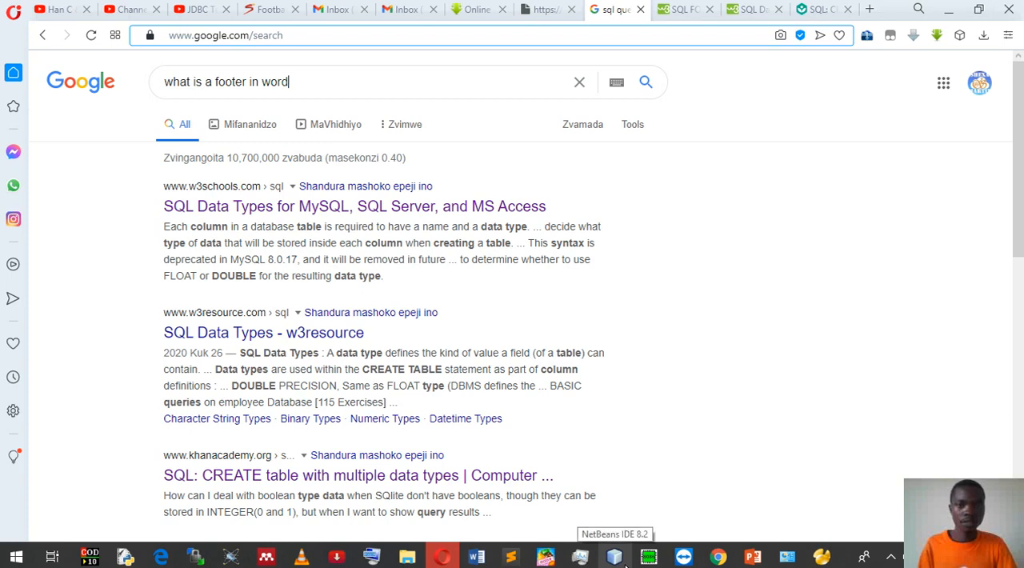
click(646, 83)
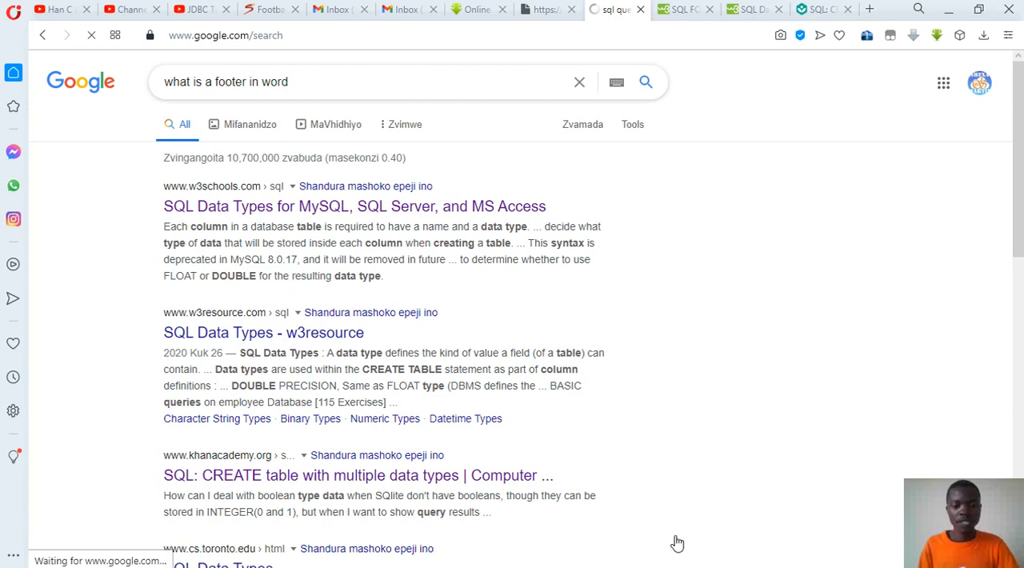
Step: Copy the paragraph under "Footers" in Word prac.docx and paste it below the "Footers" heading in WORD PROCESSING prac2.docx
mouse_move(443, 560)
mouse_move(476, 560)
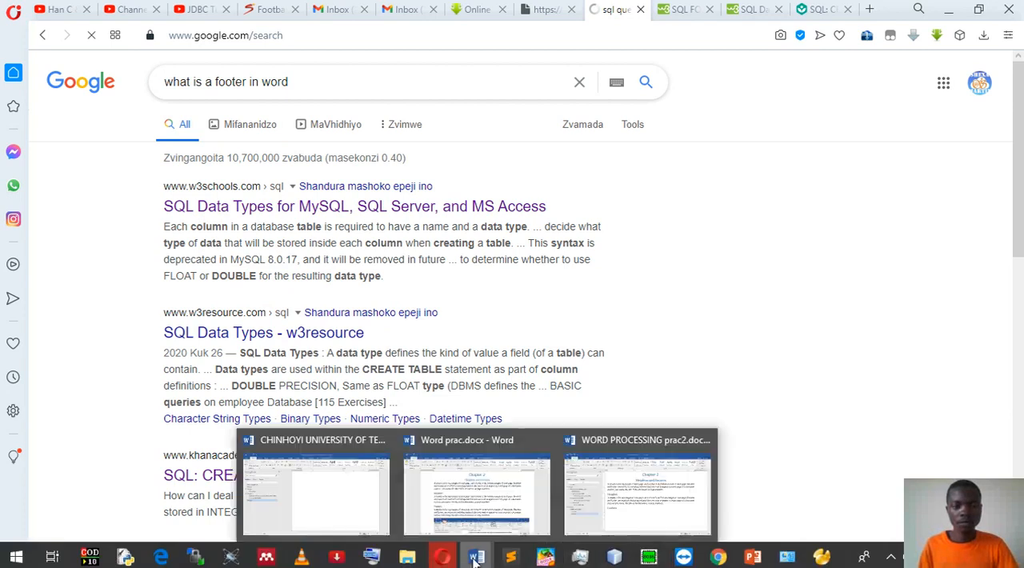
click(488, 512)
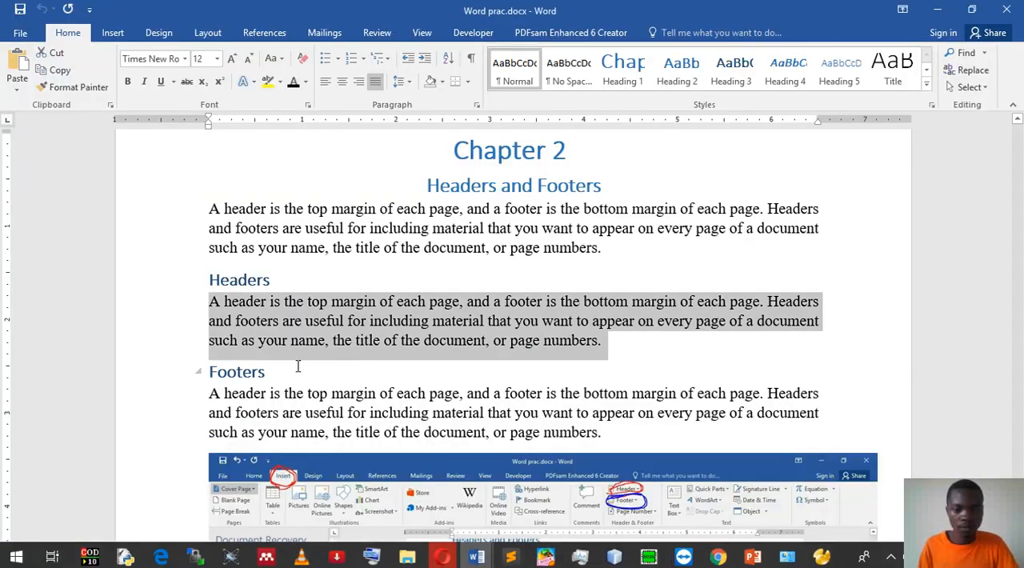
drag(207, 392, 596, 438)
key(ctrl+c)
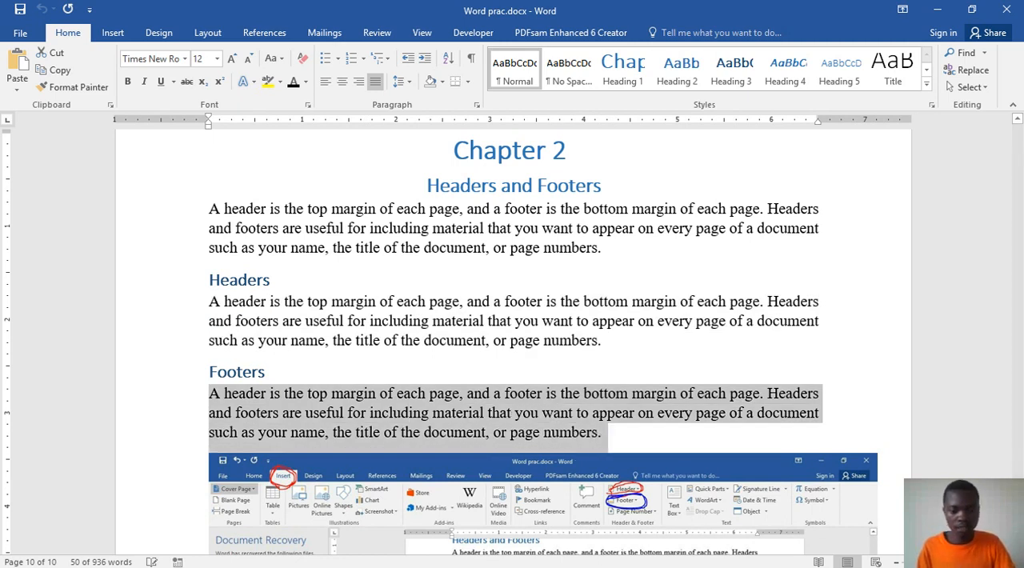
click(476, 560)
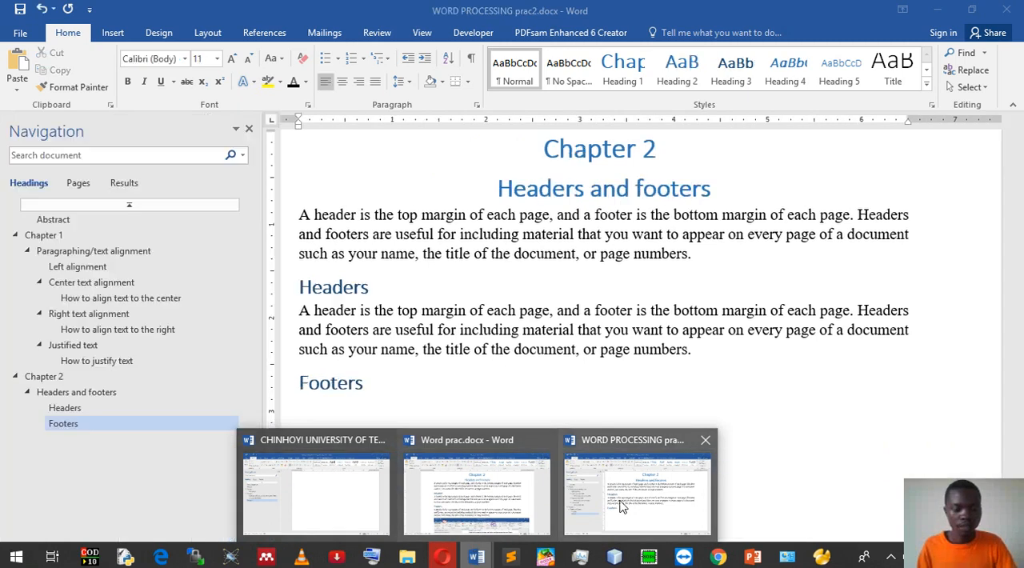
click(630, 492)
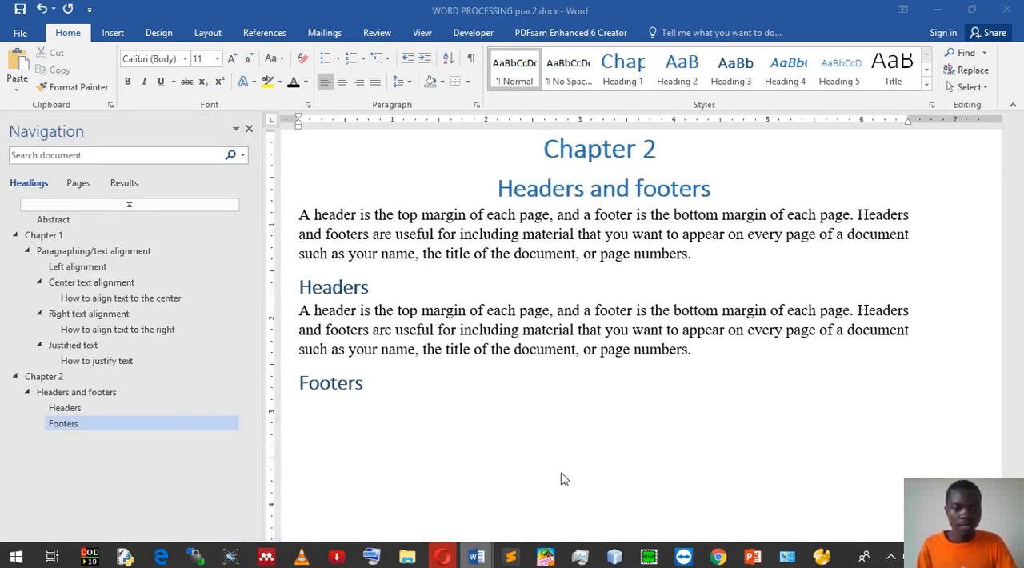
click(365, 412)
key(ctrl+v)
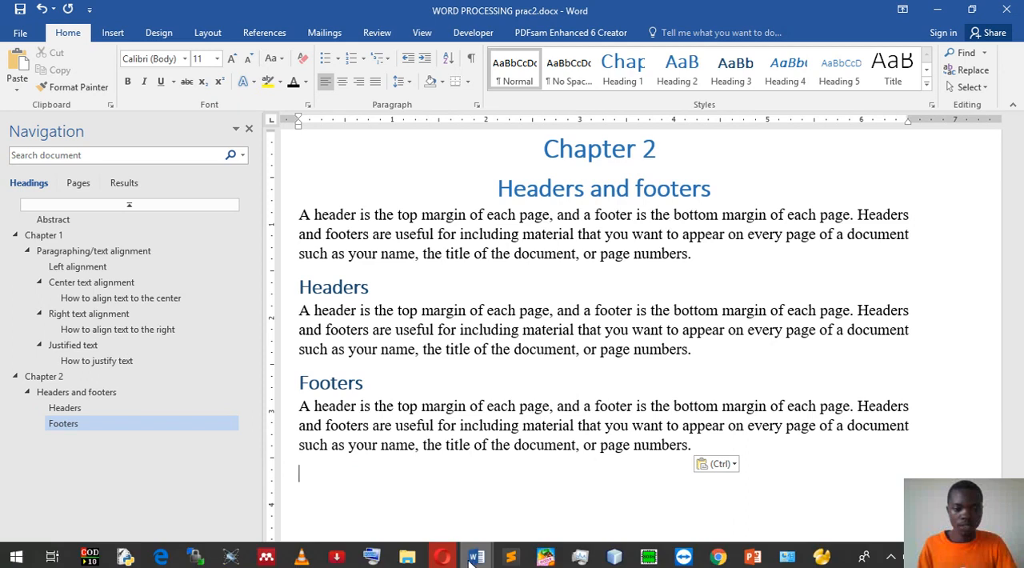
Step: Switch to the Opera browser and read Google's answer to "What is a footer on a document?", marking the part about footers
mouse_move(480, 560)
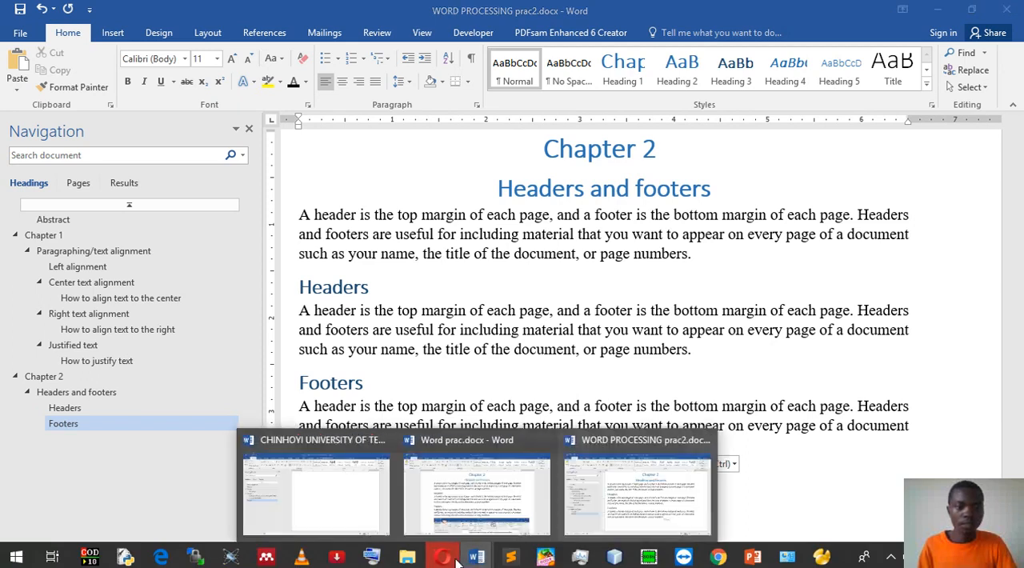
click(442, 557)
scroll(656, 338, down, 5)
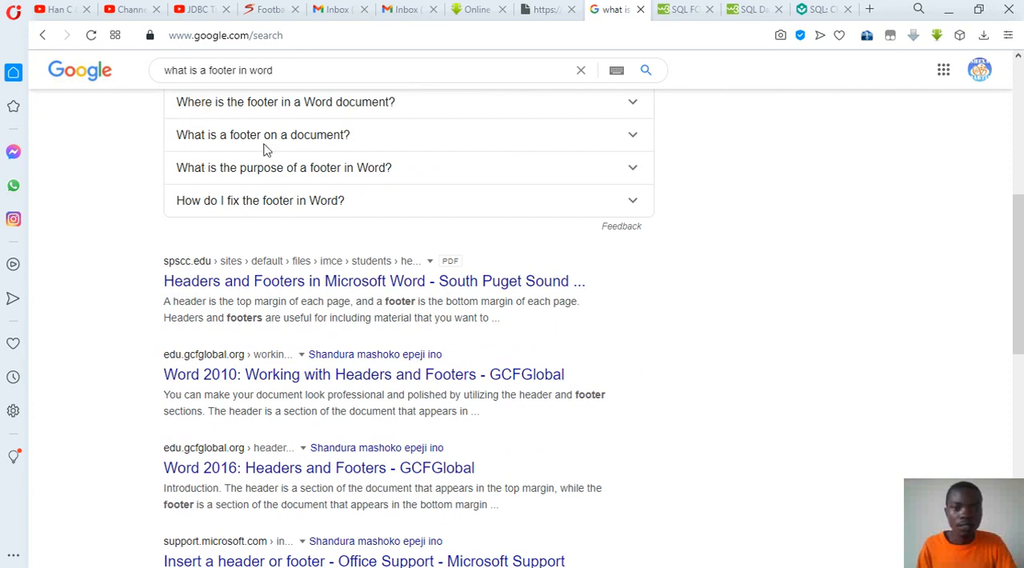
scroll(608, 141, up, 1)
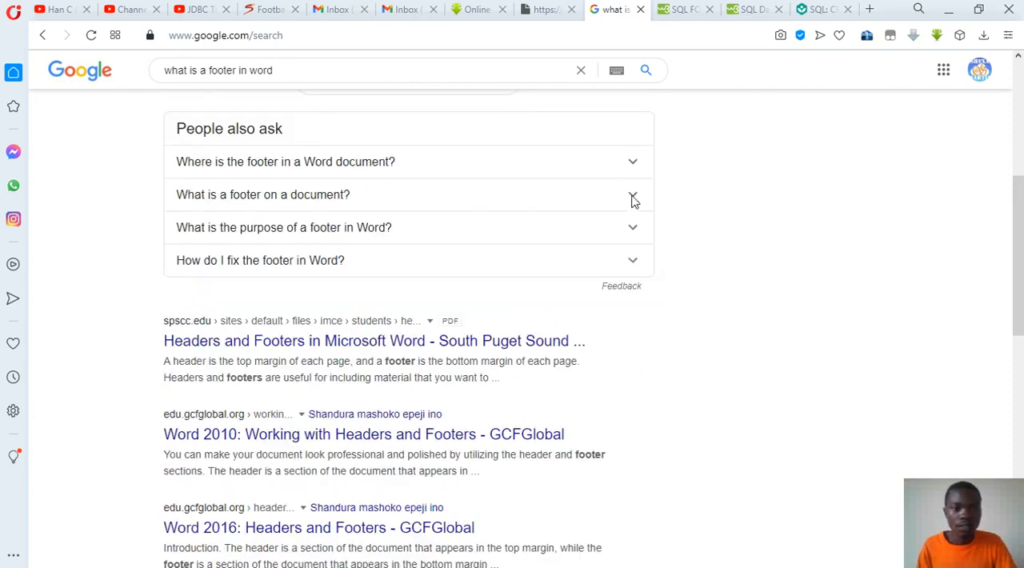
click(634, 200)
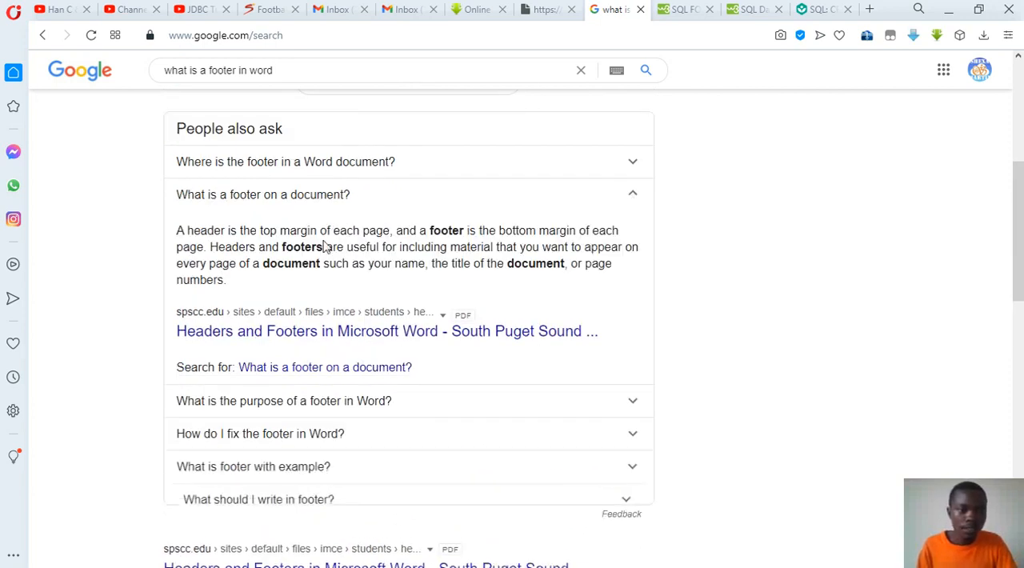
drag(227, 280, 177, 231)
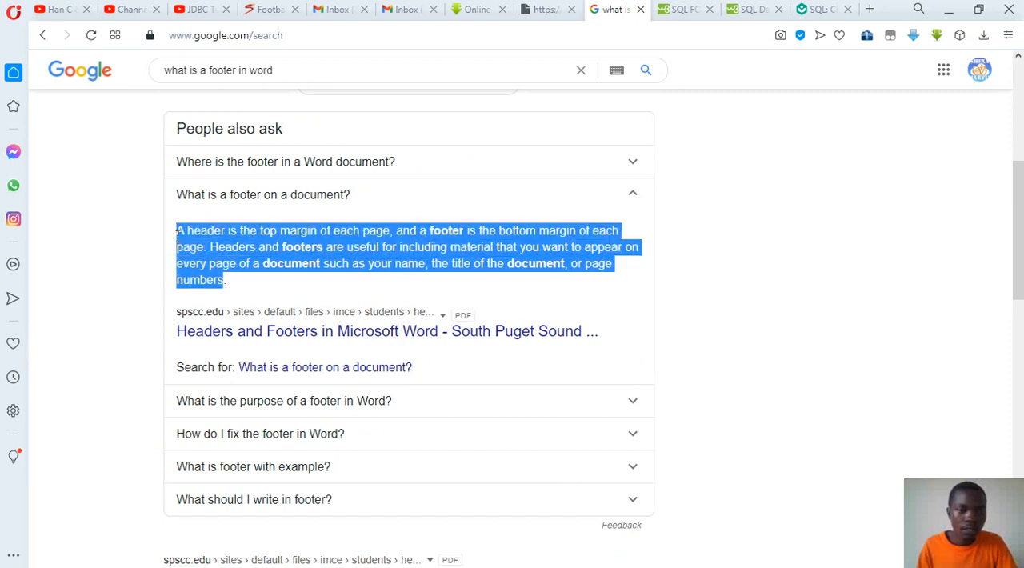
drag(177, 231, 419, 232)
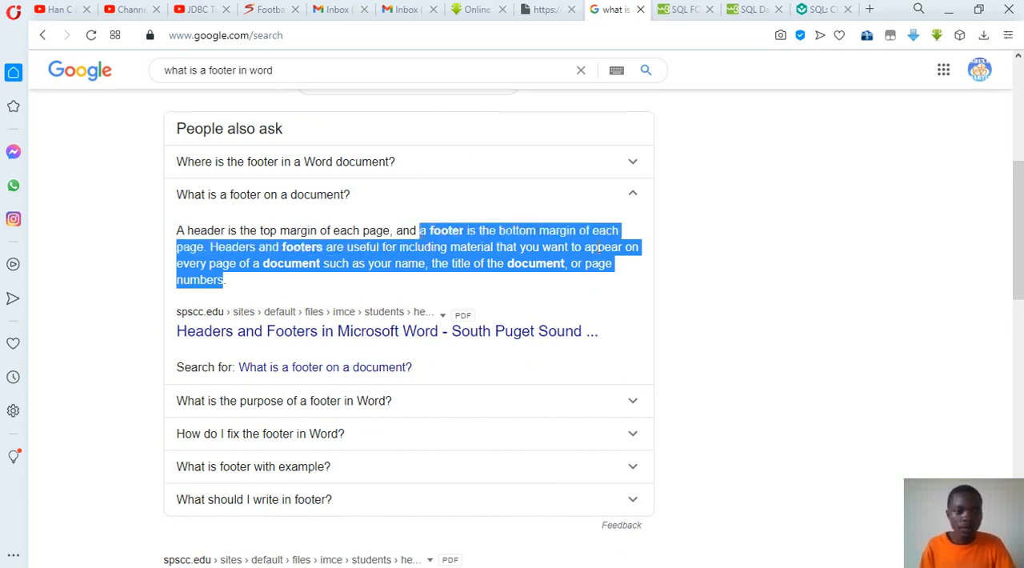
Step: In WORD PROCESSING prac2.docx, shorten the Footers paragraph to start with "A footer is the bottom margin of each page" and save
mouse_move(477, 562)
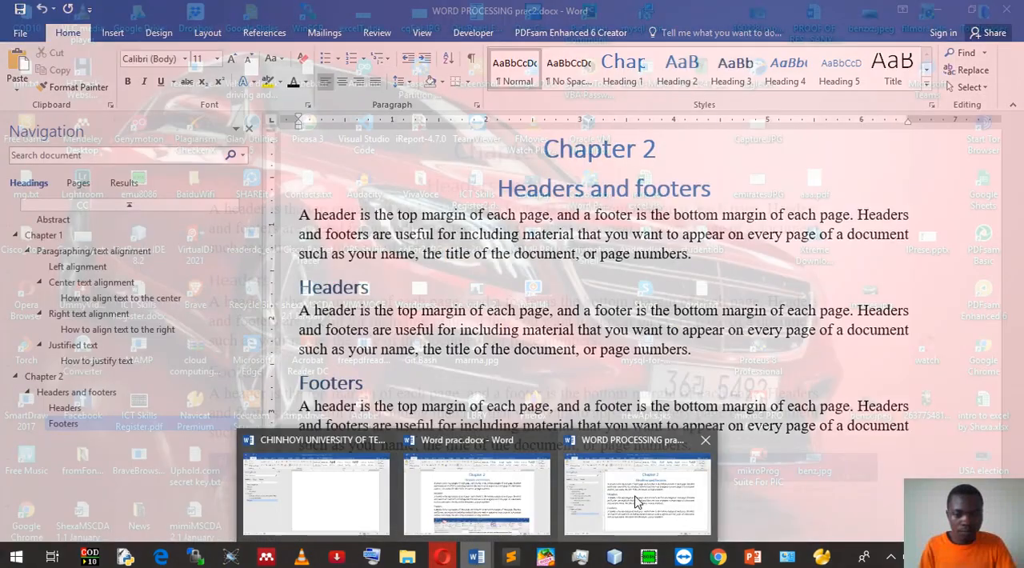
click(636, 501)
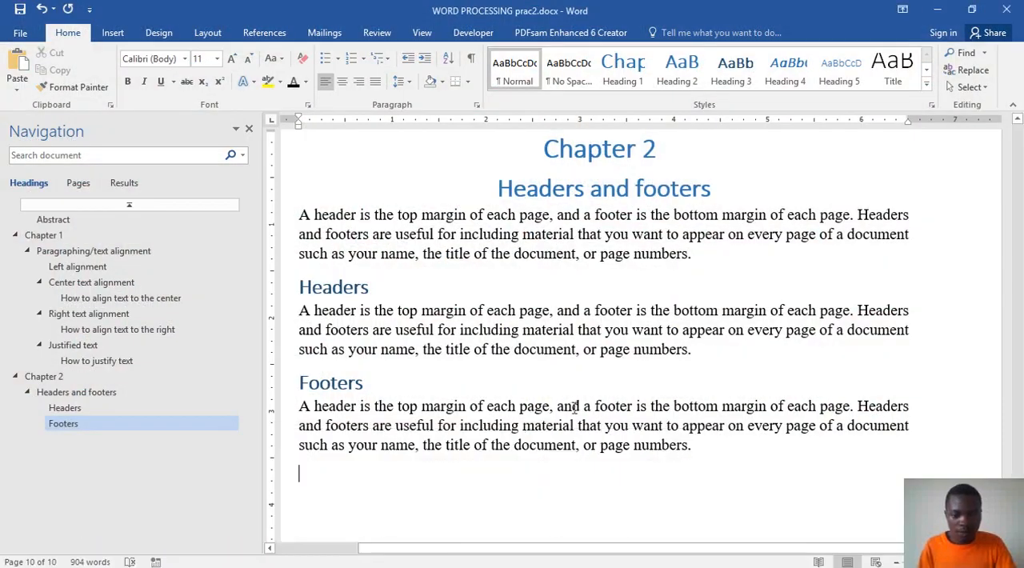
drag(584, 407, 289, 407)
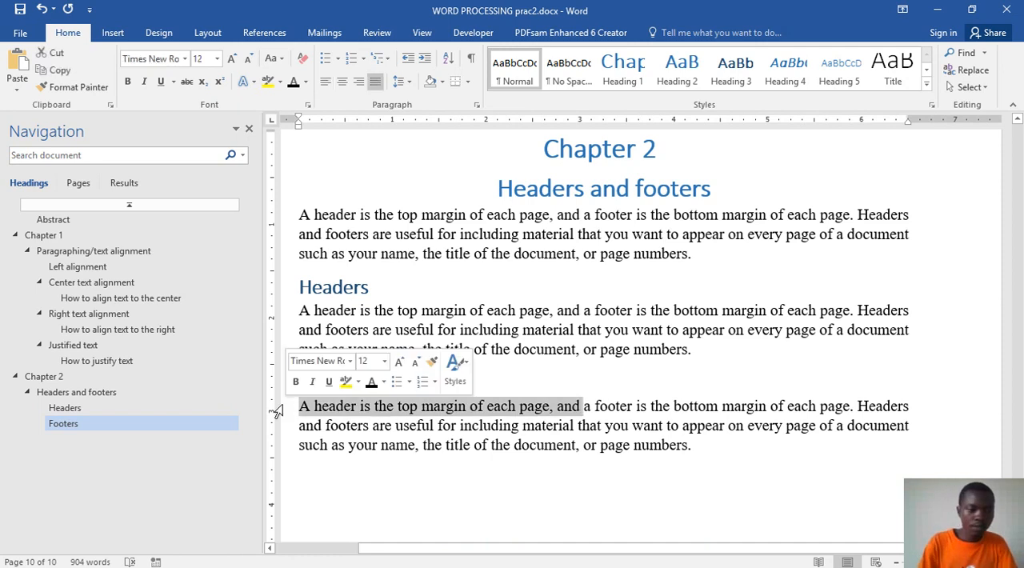
key(Delete)
key(Delete)
text(A)
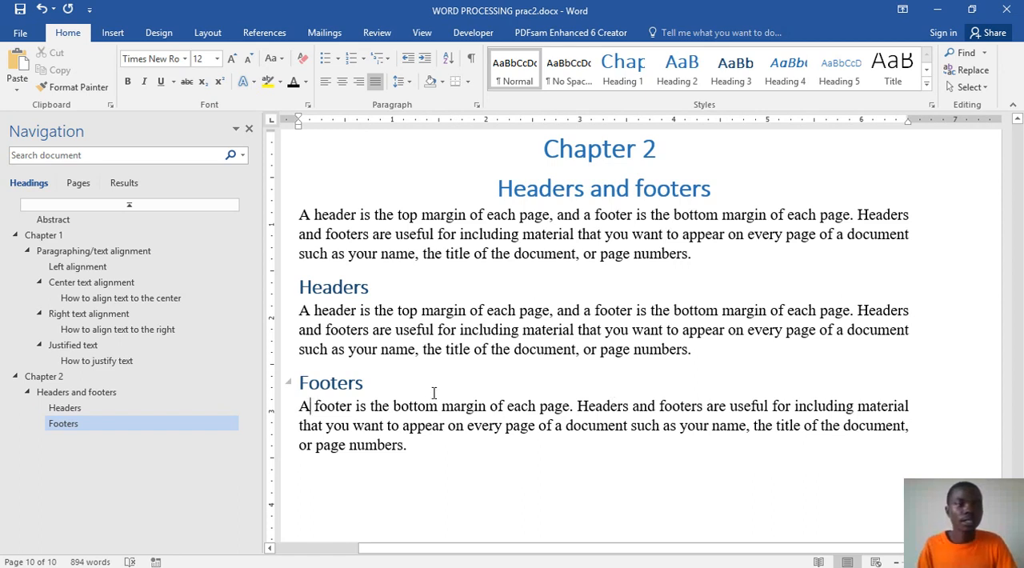
key(ctrl+s)
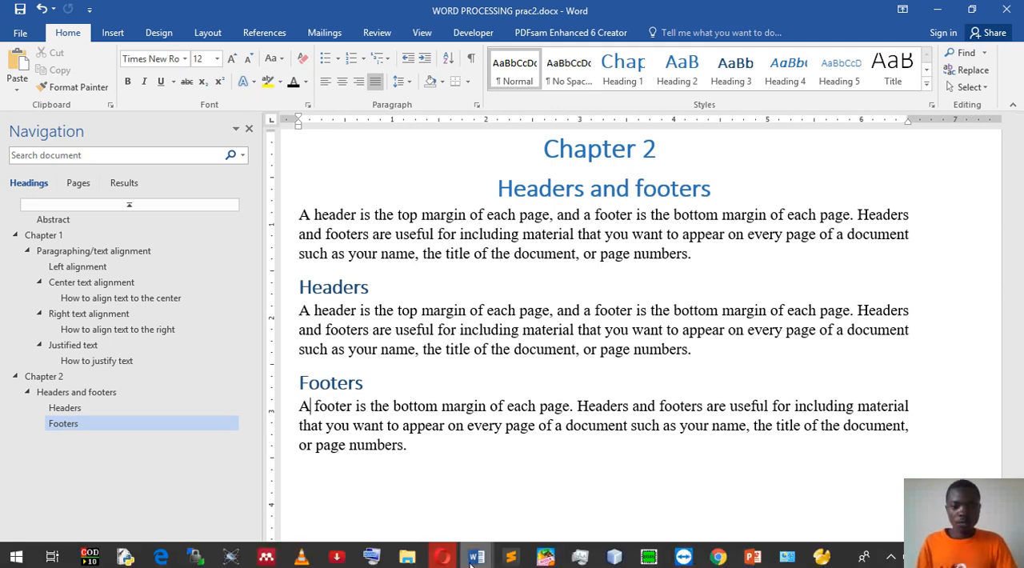
Step: Place the cursor at the end of the Footers paragraph and examine the picture and caption under "Footers" in Word prac.docx
click(476, 556)
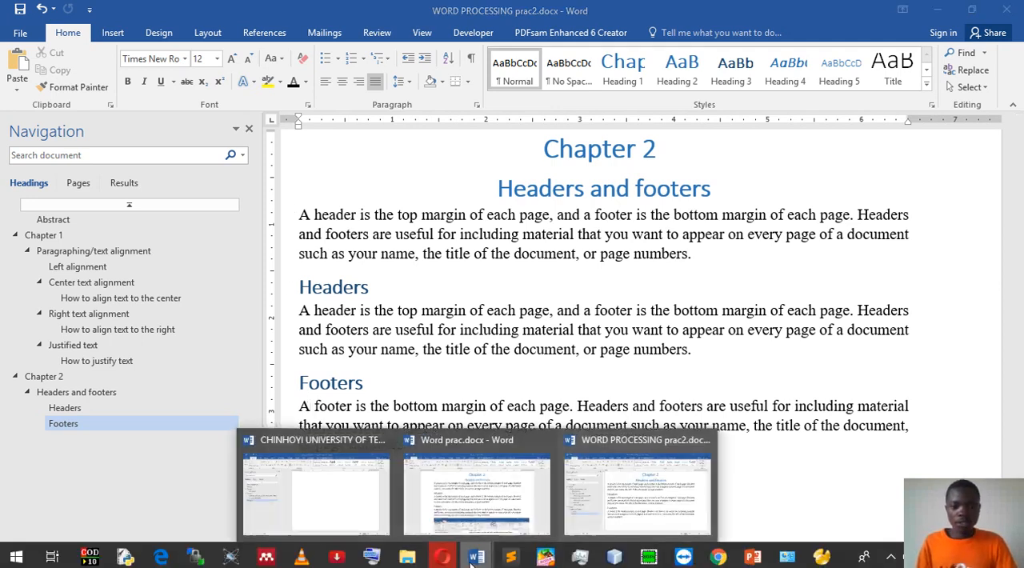
click(640, 500)
click(455, 450)
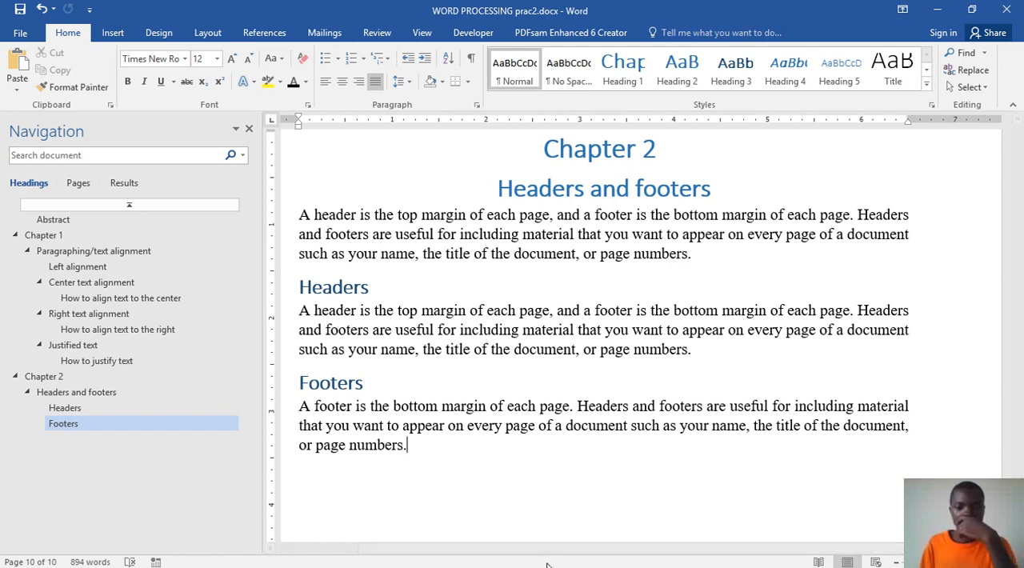
click(474, 562)
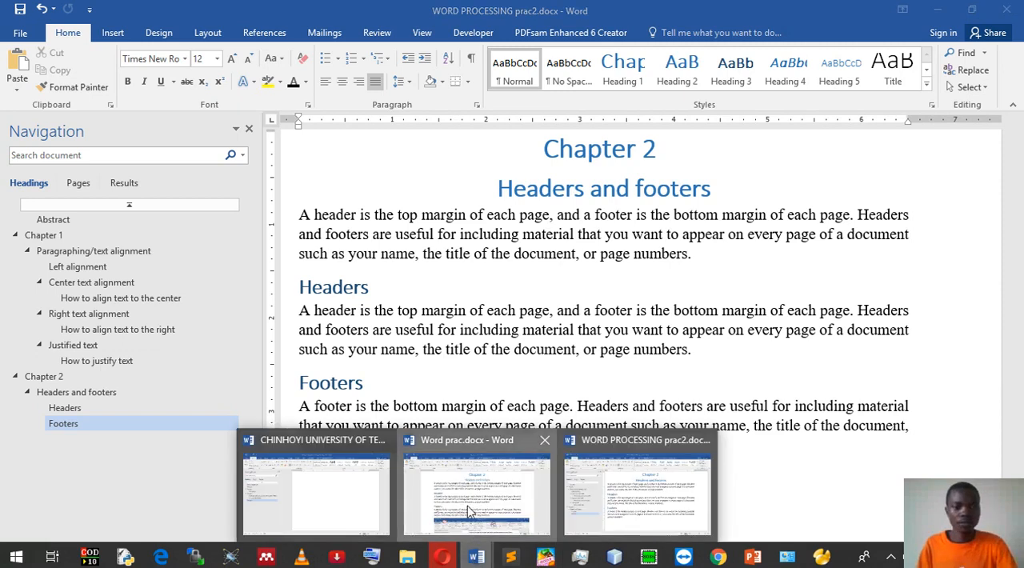
click(475, 480)
scroll(475, 442, down, 2)
scroll(454, 394, down, 2)
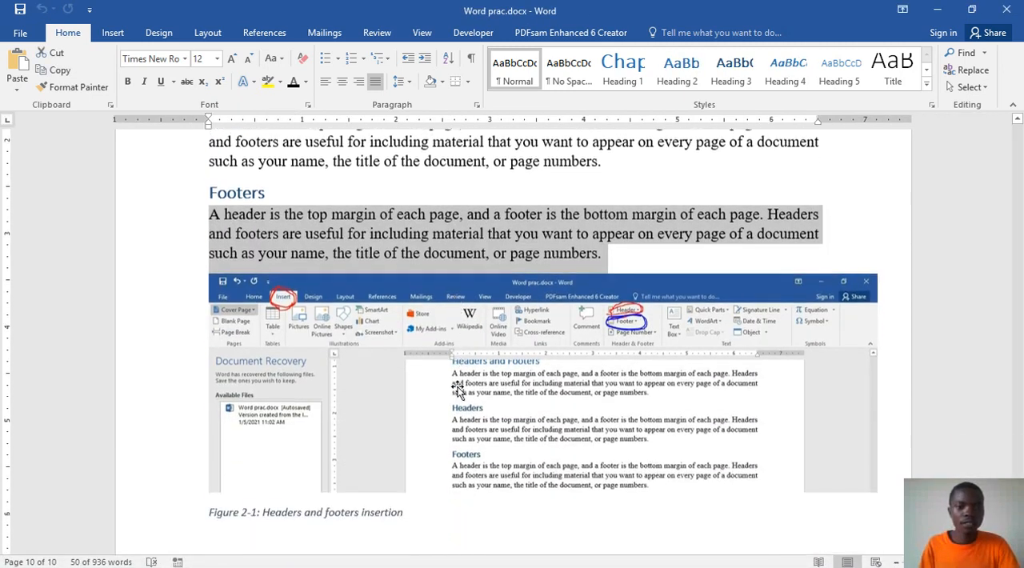
click(467, 376)
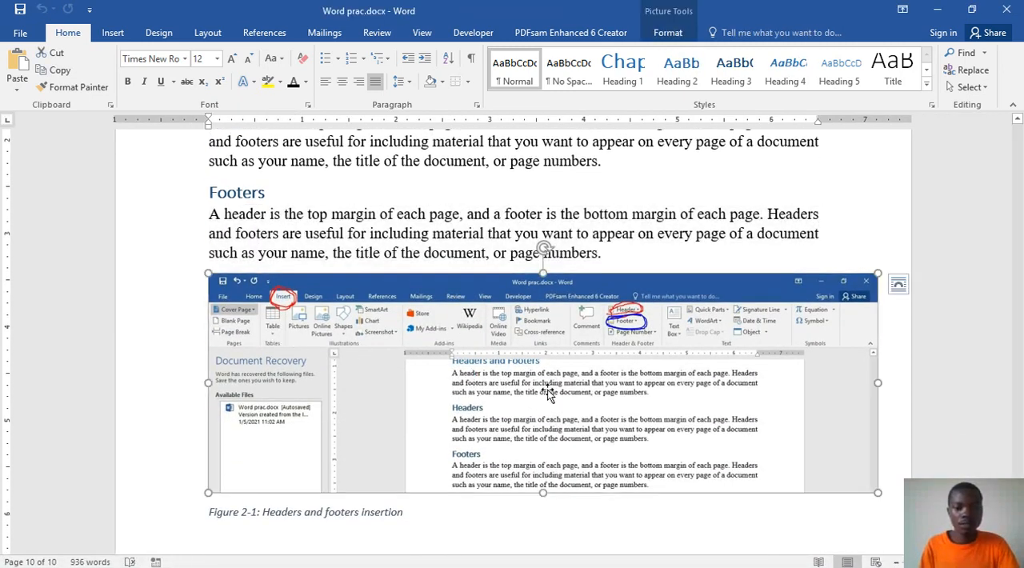
Step: Insert the screenshot with the circled Insert, Header and Footer commands below the Footers paragraph in WORD PROCESSING prac2.docx
mouse_move(538, 562)
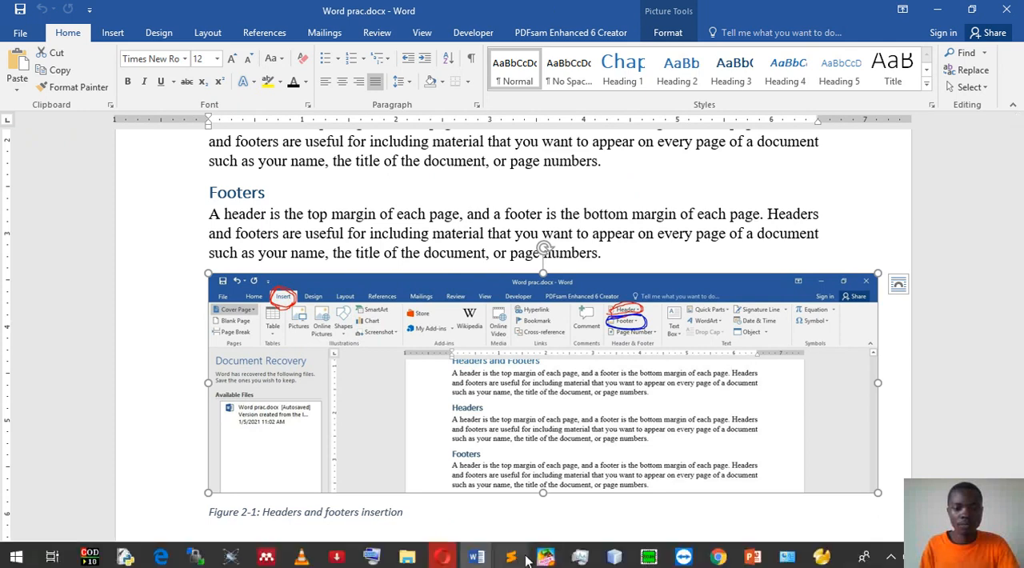
click(482, 559)
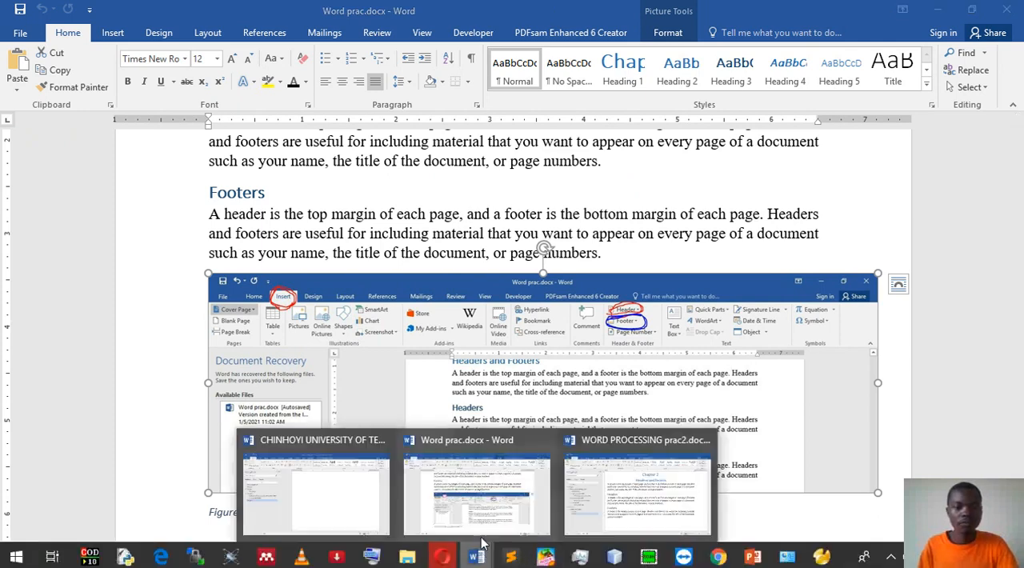
mouse_move(594, 501)
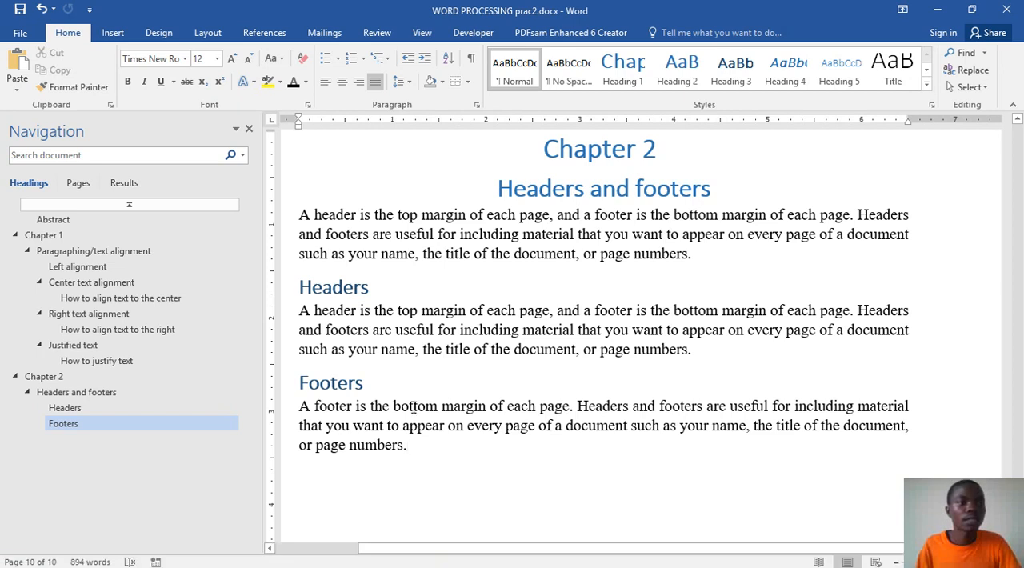
click(116, 32)
click(136, 78)
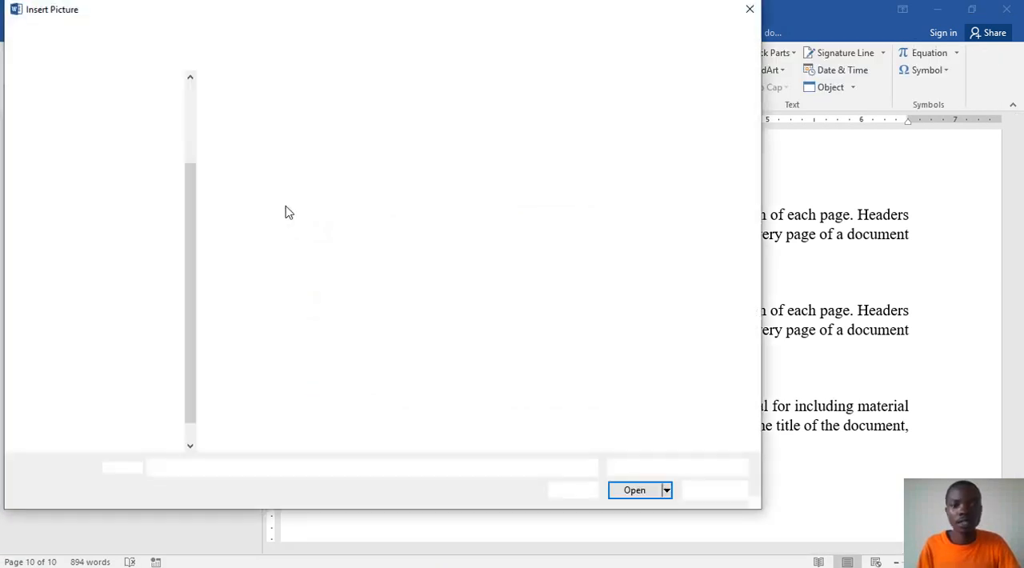
click(340, 120)
click(632, 490)
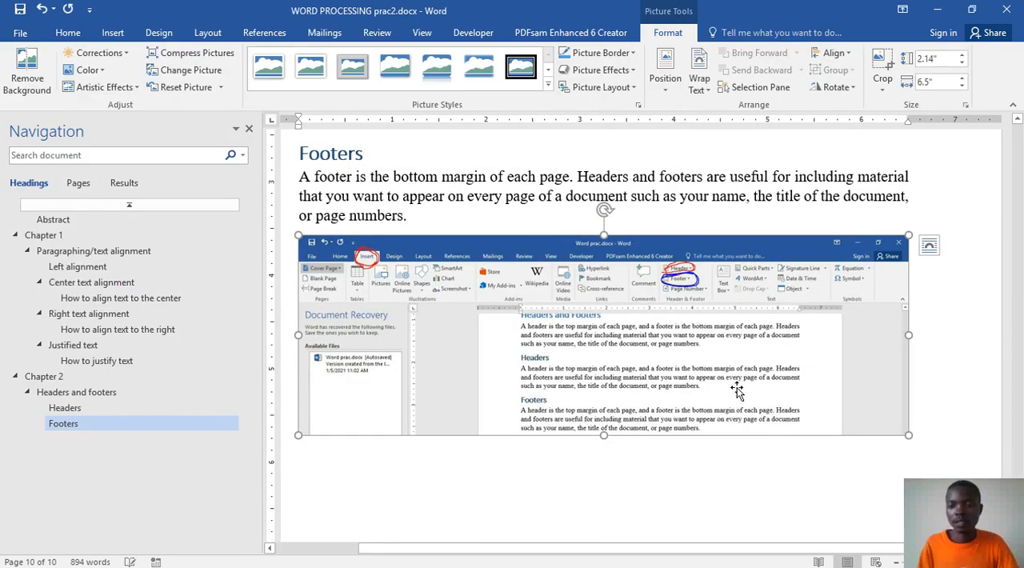
Step: Add the caption "Figure 2-1: headers and footers" below the inserted picture and save the document
click(920, 444)
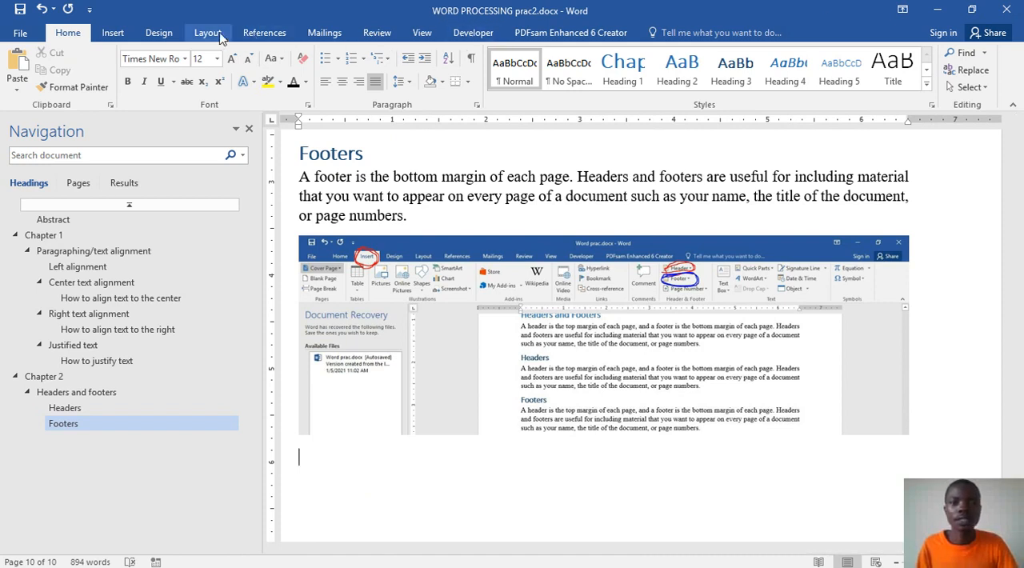
click(260, 36)
click(635, 83)
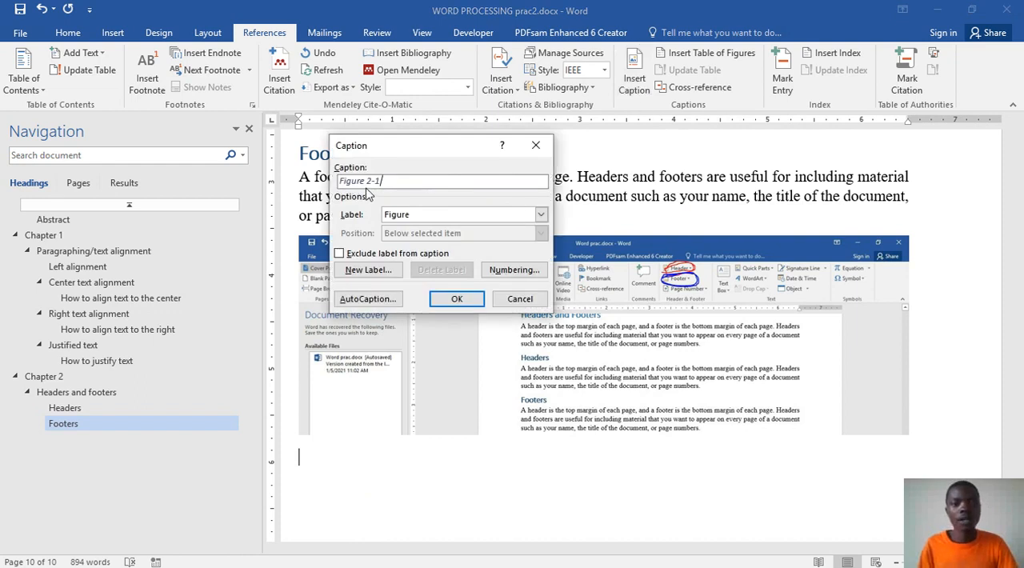
click(458, 300)
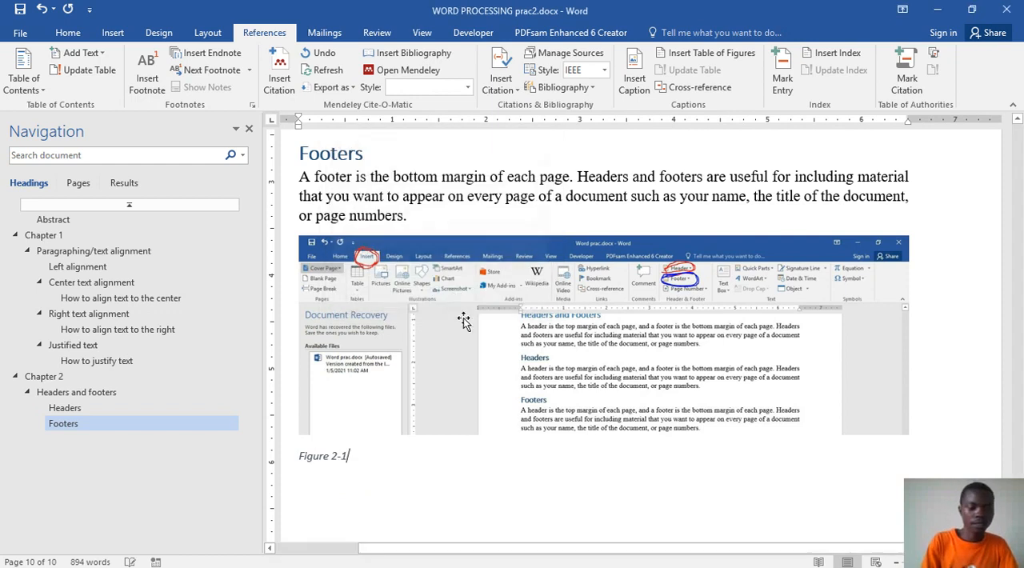
text(: headers and footers)
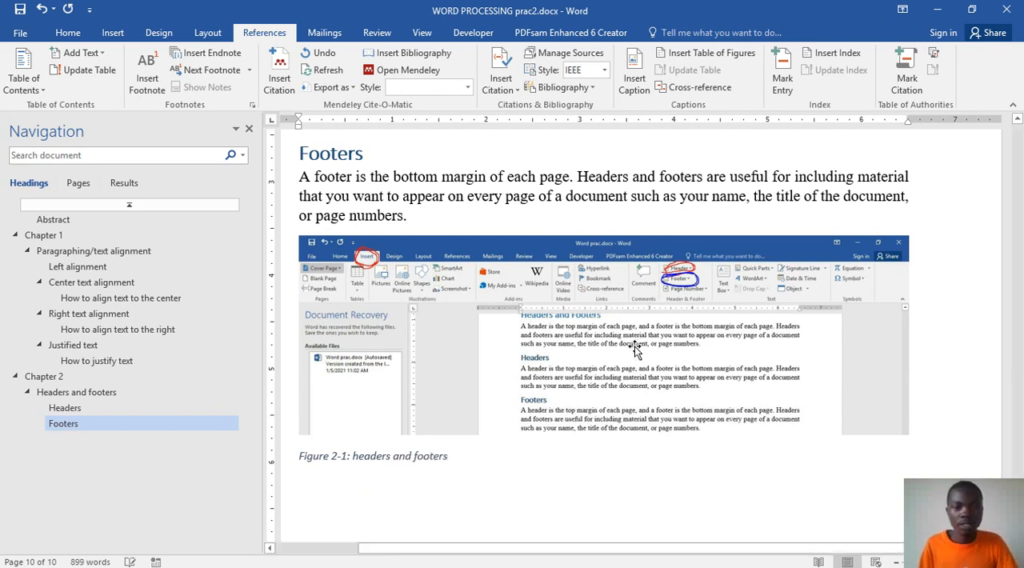
scroll(636, 348, up, 1)
click(537, 389)
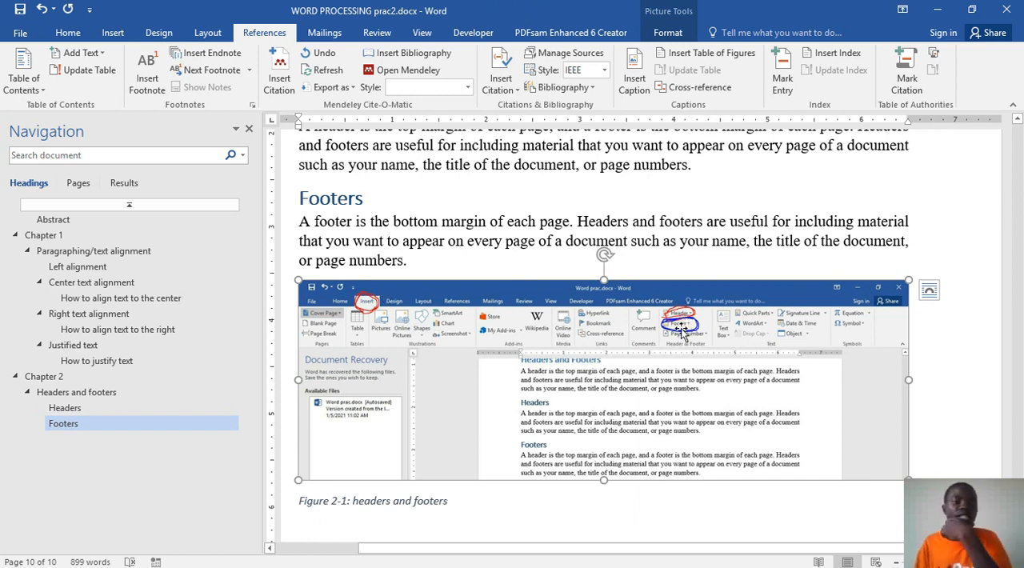
scroll(730, 500, up, 5)
key(ctrl+s)
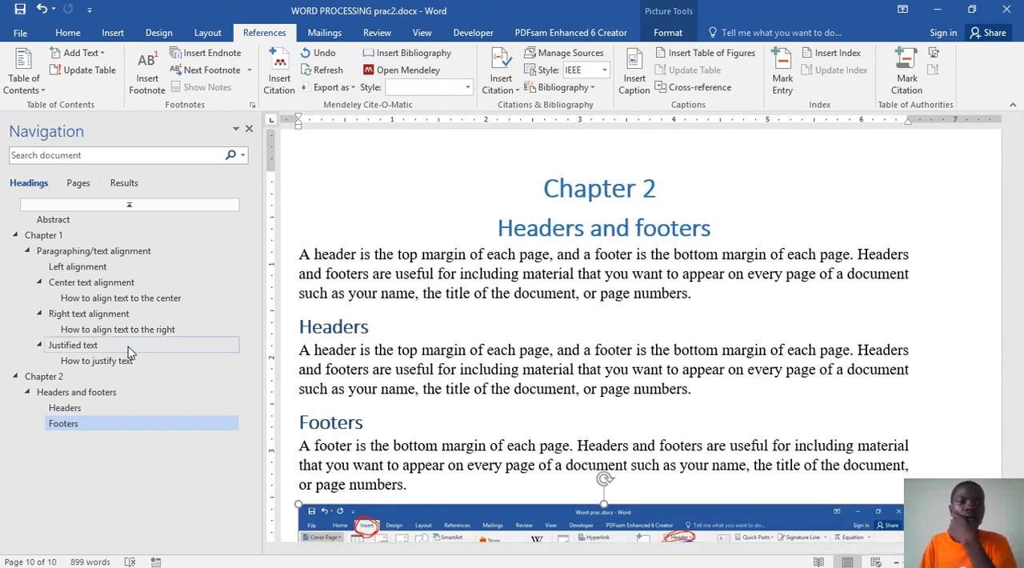
Step: Remove the "Chapter 1" numbering from the Contents heading so it reads only "Contents" at the left margin
scroll(541, 397, up, 2)
scroll(540, 398, up, 3)
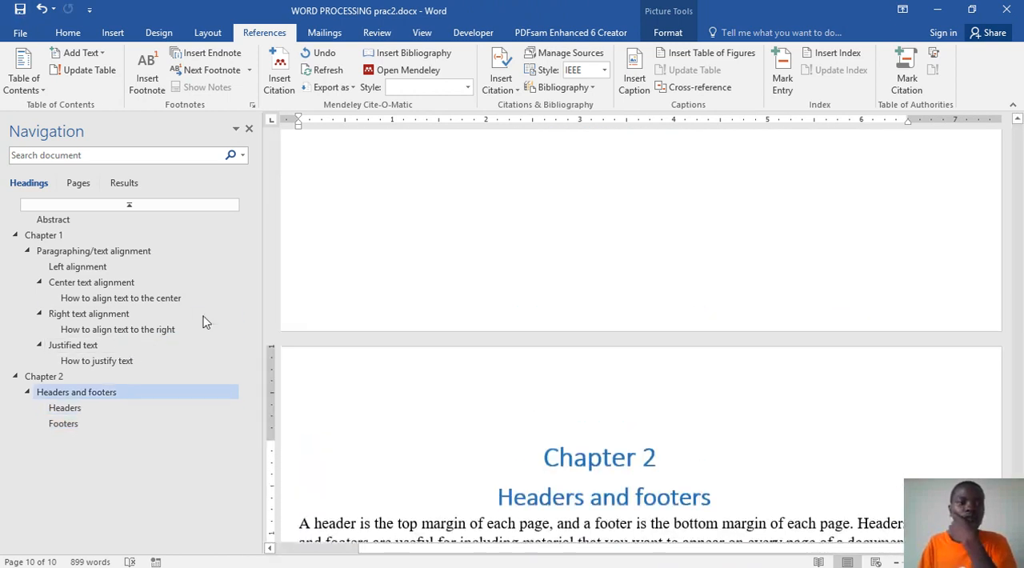
click(51, 220)
scroll(496, 292, up, 10)
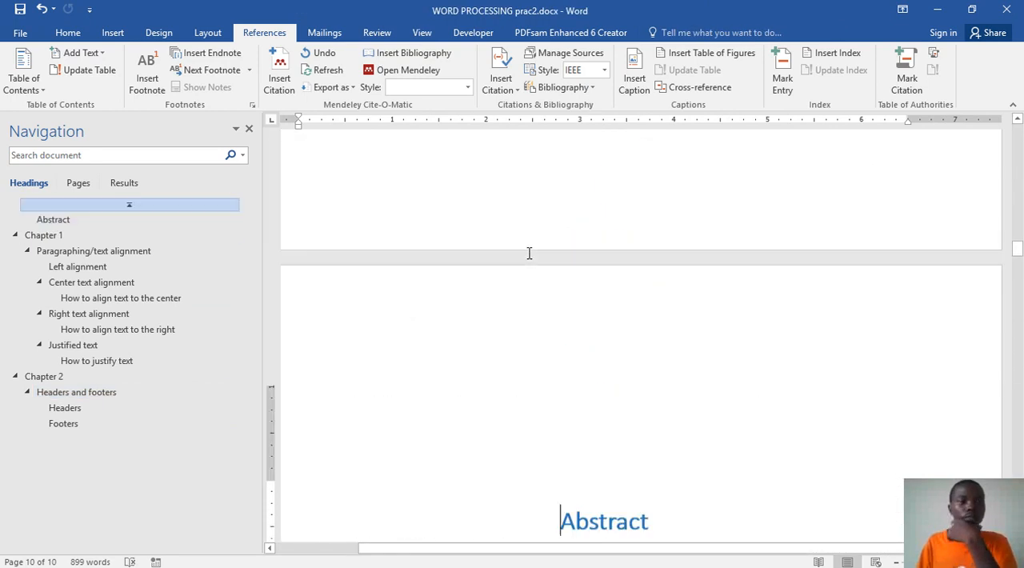
click(132, 206)
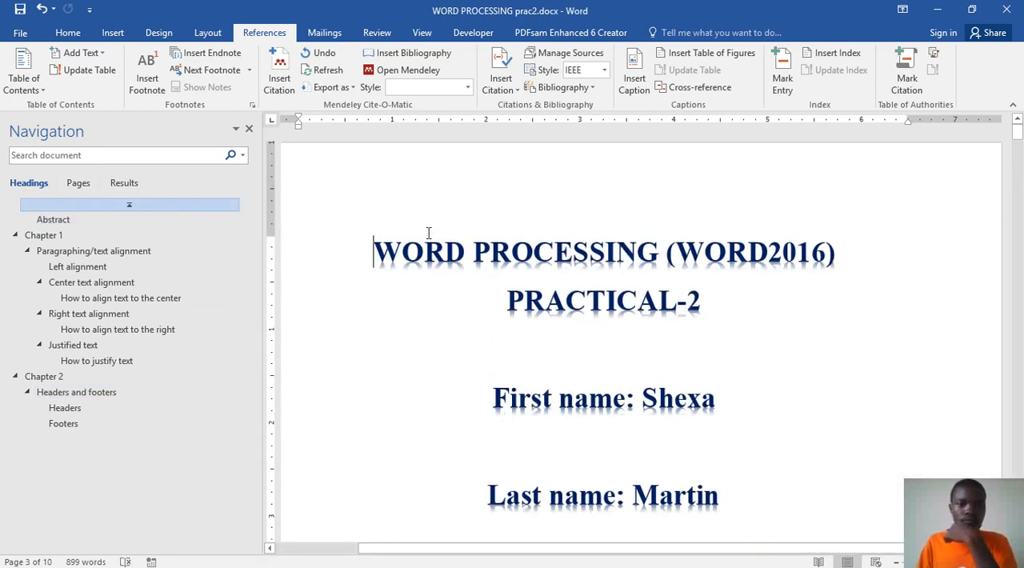
scroll(568, 284, down, 15)
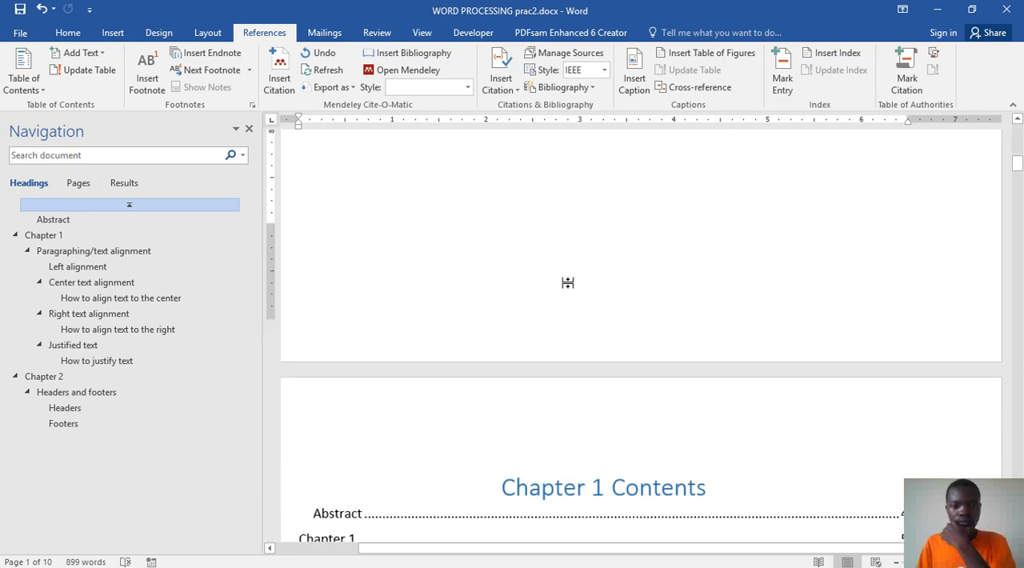
scroll(569, 284, down, 1)
click(570, 276)
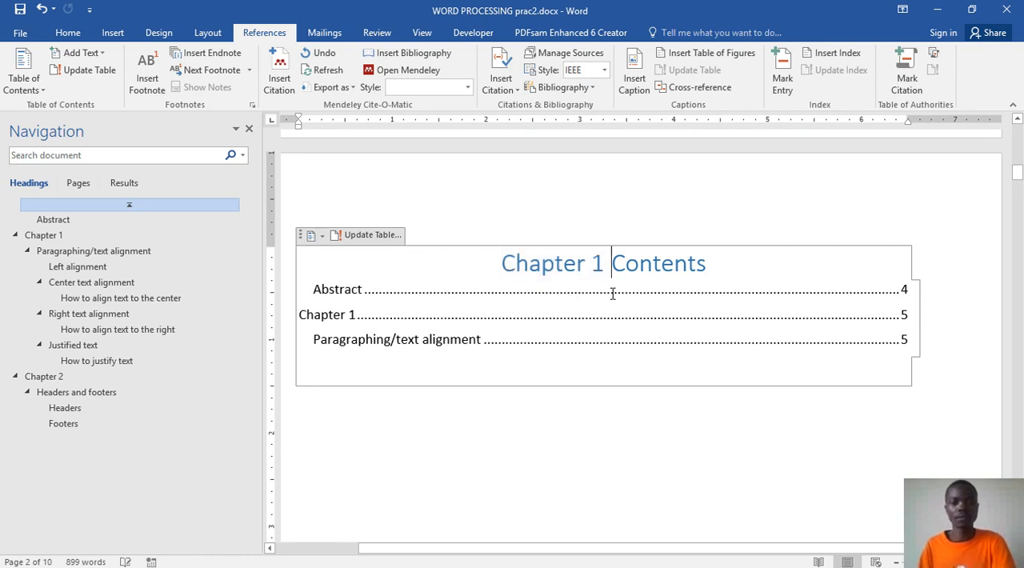
key(BackSpace)
key(BackSpace)
key(BackSpace)
key(BackSpace)
key(BackSpace)
key(BackSpace)
key(BackSpace)
key(BackSpace)
key(BackSpace)
key(BackSpace)
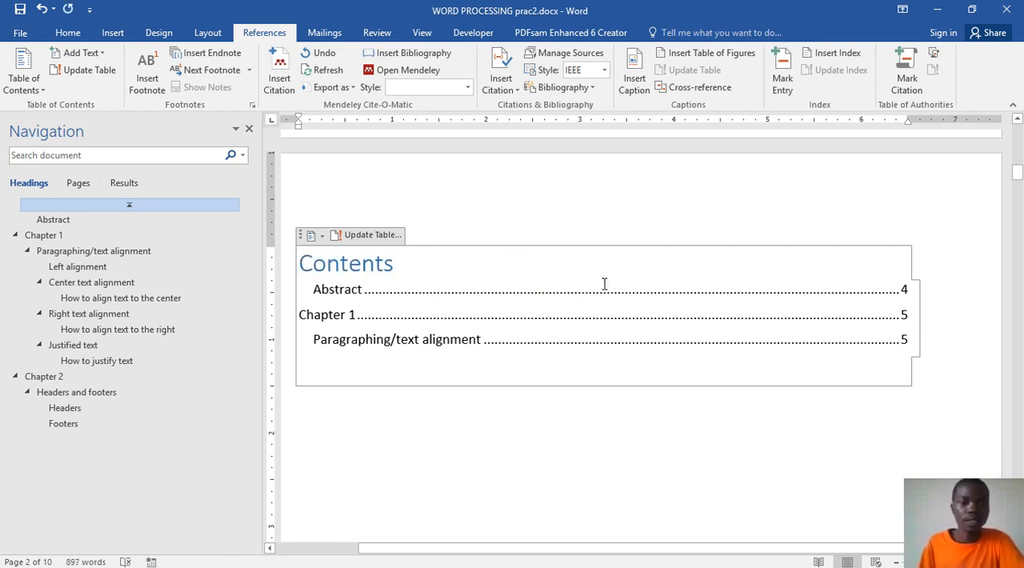
Step: Update the entire table of contents to include the text-alignment subheadings and the Chapter 2 headings
click(547, 317)
click(369, 234)
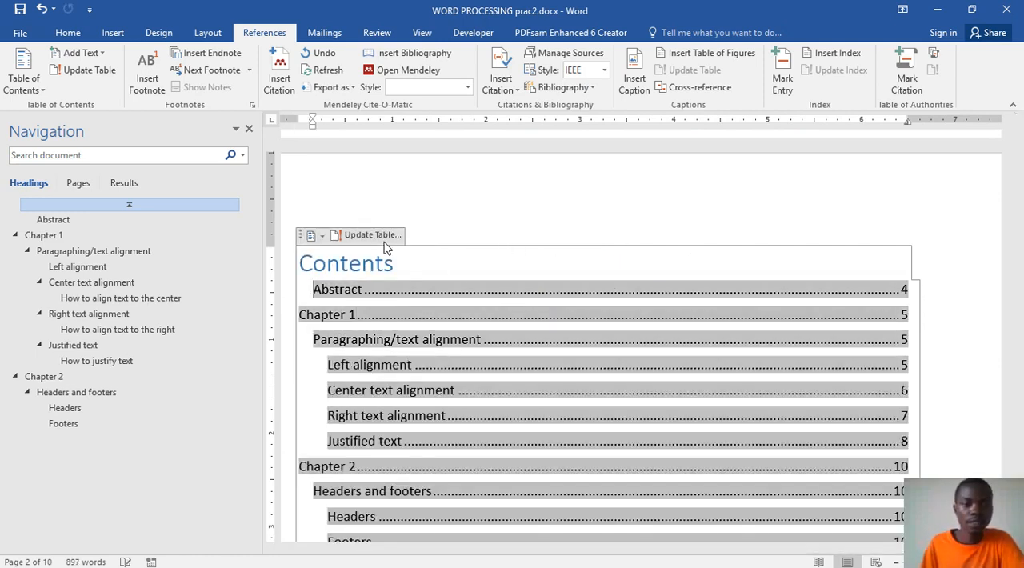
scroll(560, 351, down, 4)
scroll(574, 354, up, 2)
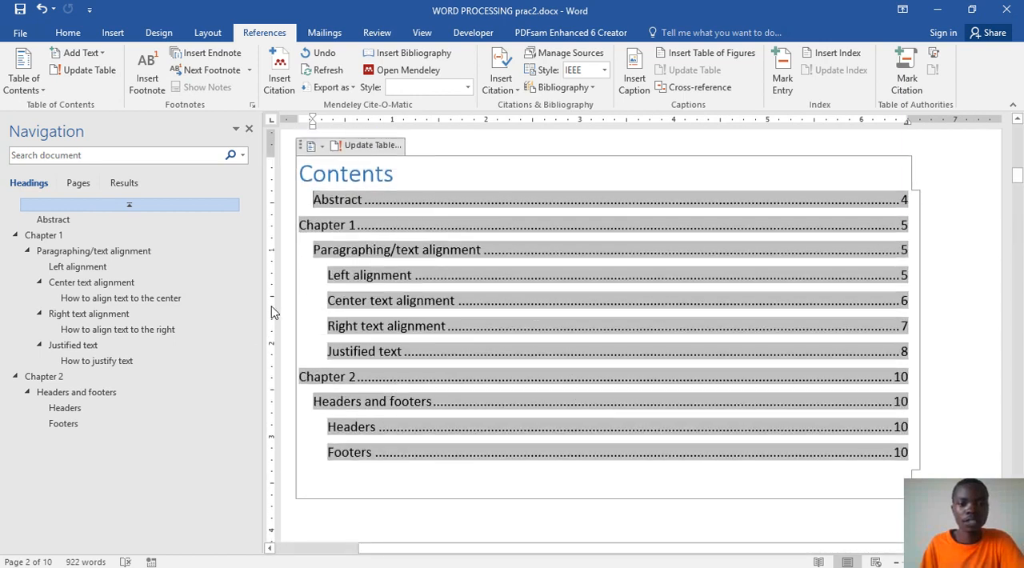
scroll(532, 364, down, 15)
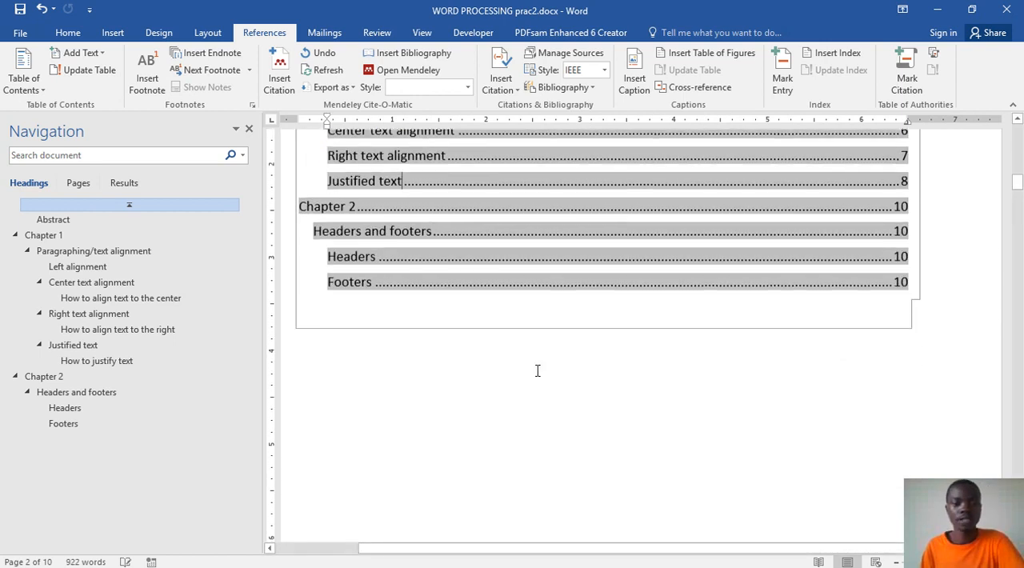
Step: Update the entire list of figures to include the Figure 2-1 headers and footers caption
scroll(538, 368, down, 4)
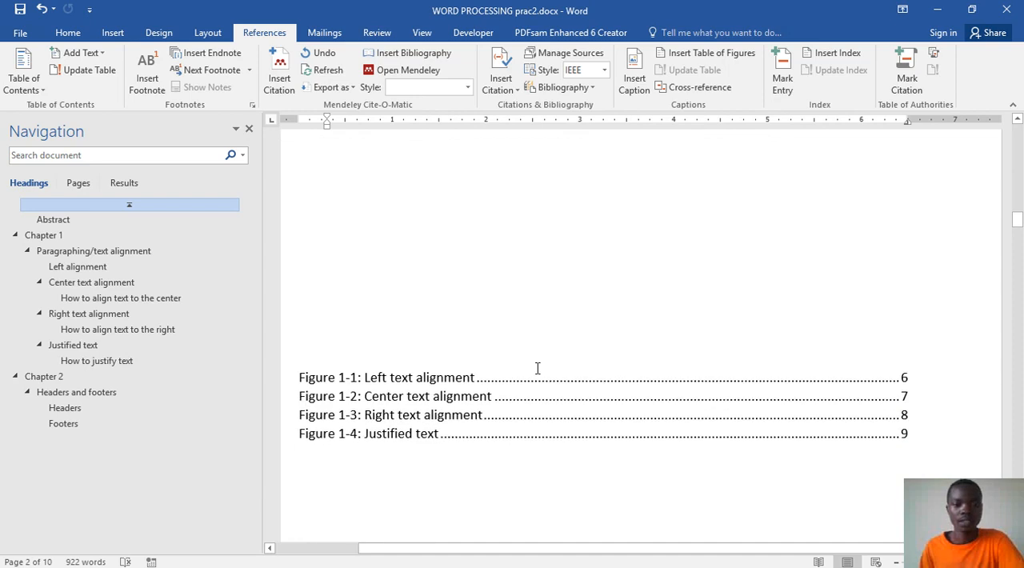
click(528, 397)
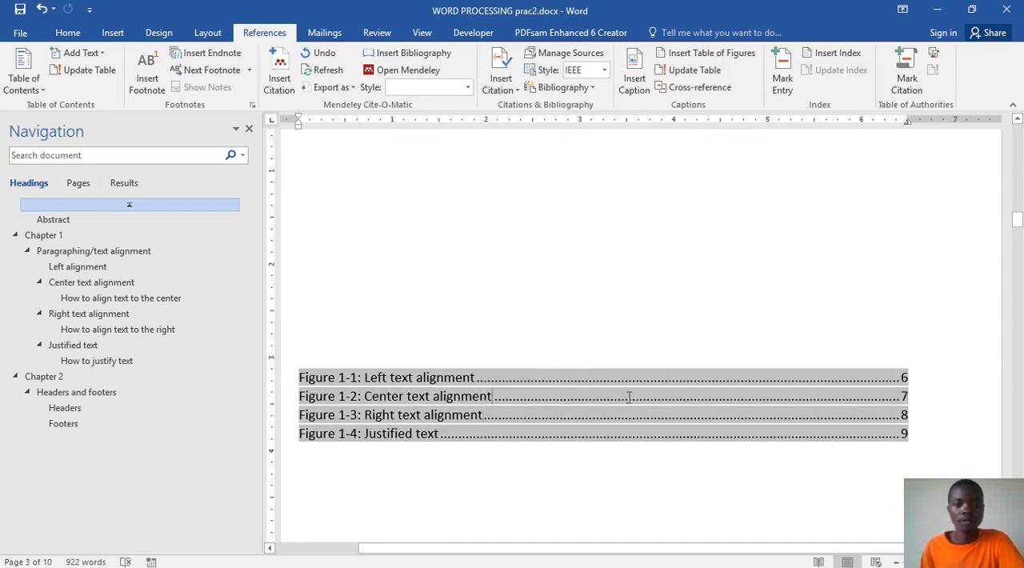
right_click(576, 396)
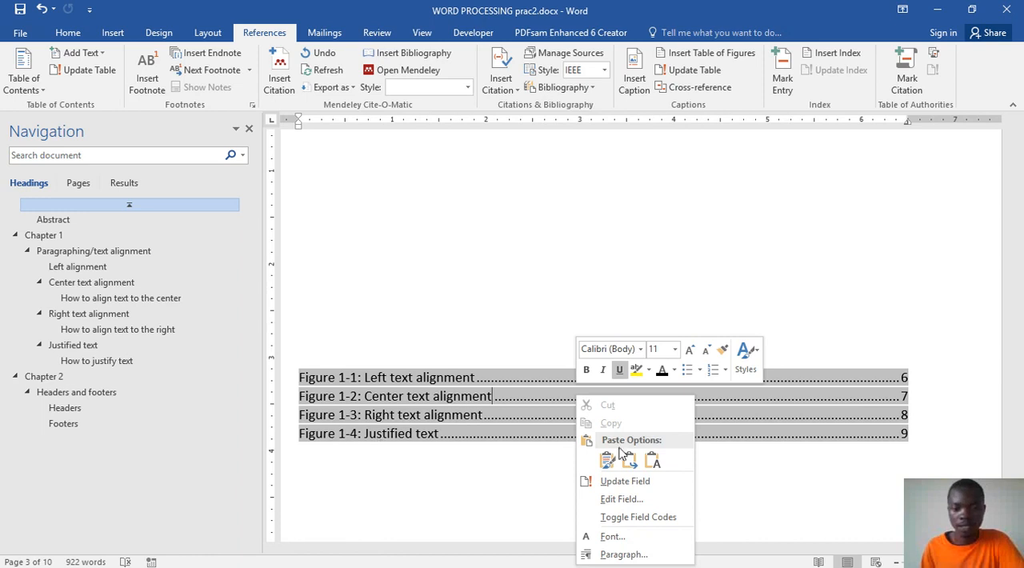
click(632, 481)
click(460, 293)
click(521, 314)
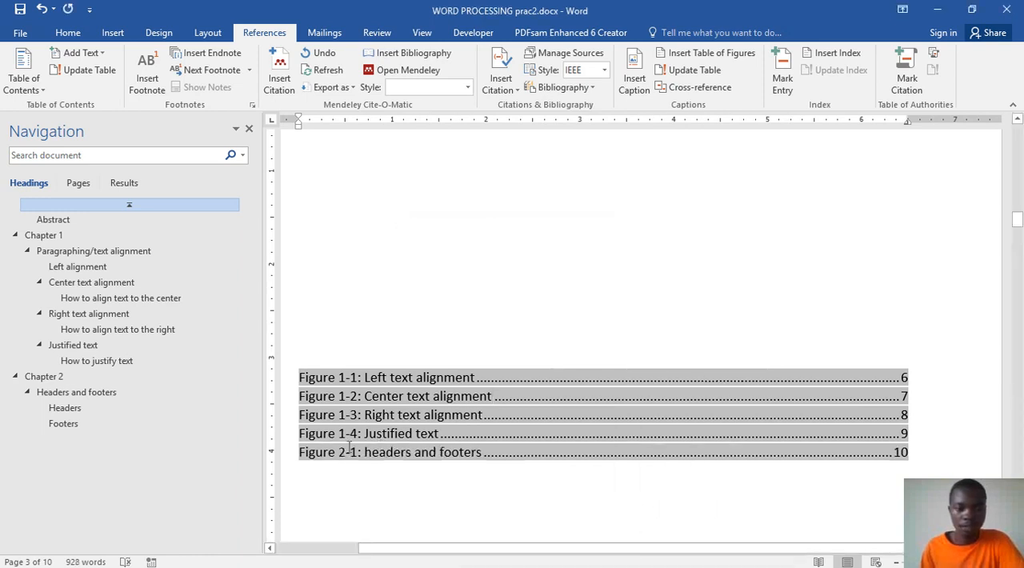
Step: Add the heading "Table of figures" in Heading 2 style above the list of figures
click(476, 323)
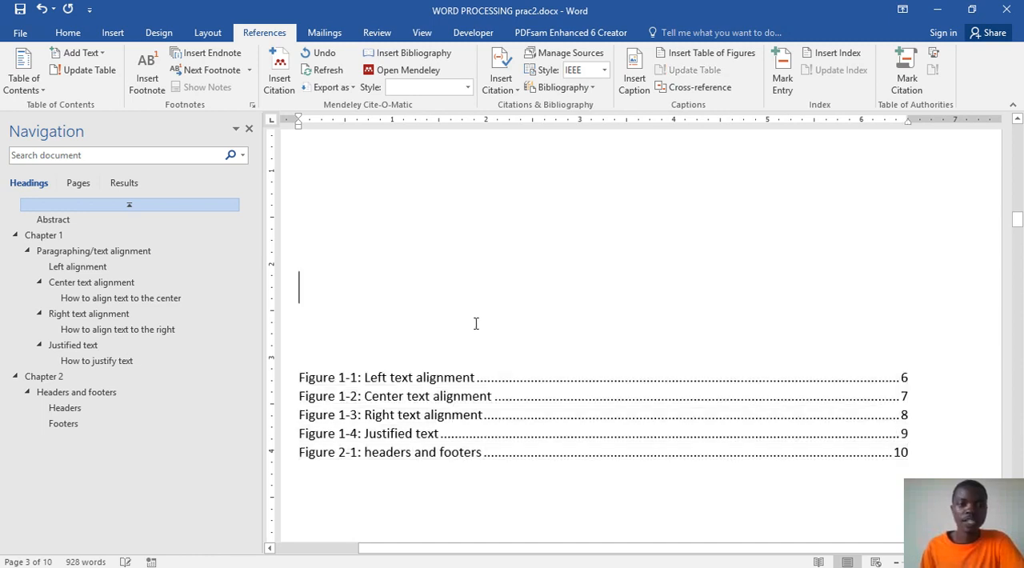
click(82, 35)
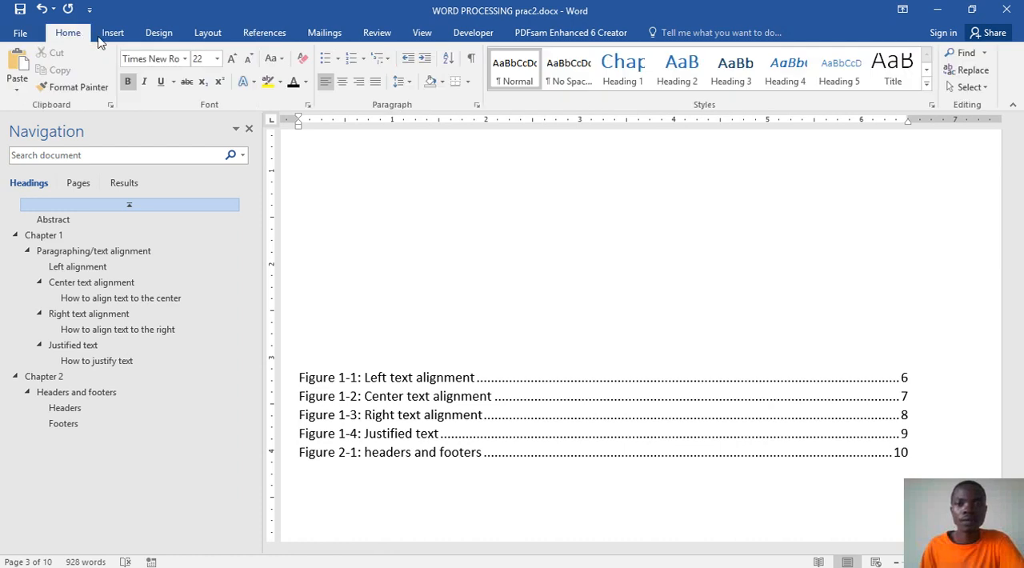
click(690, 80)
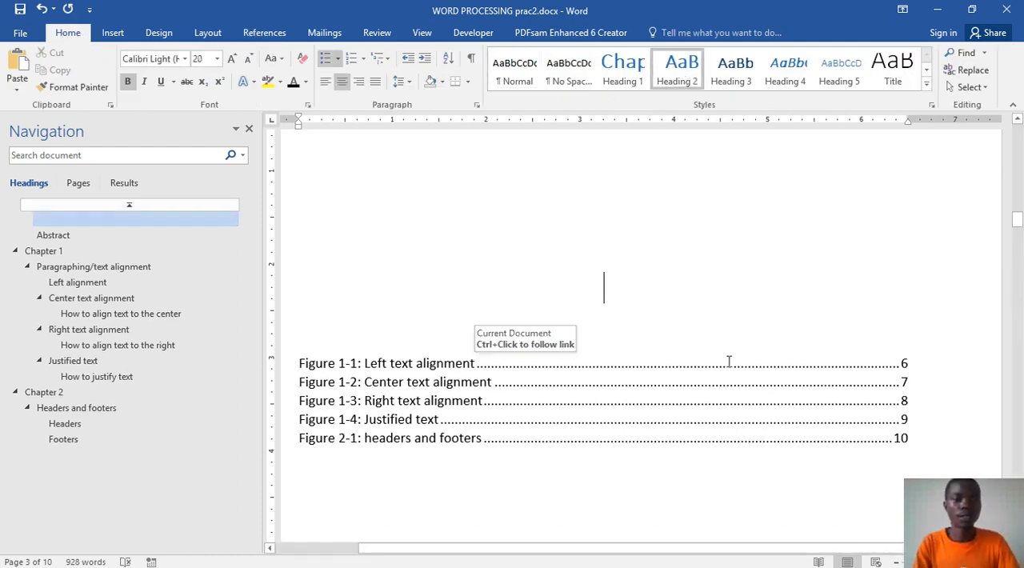
text(TAble)
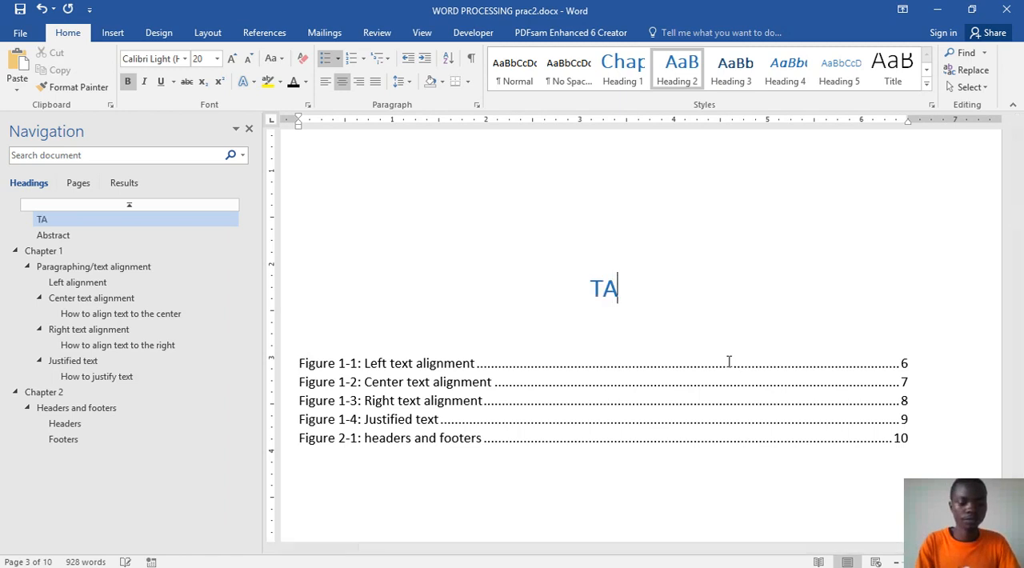
key(BackSpace)
key(BackSpace)
key(BackSpace)
key(BackSpace)
text(able of)
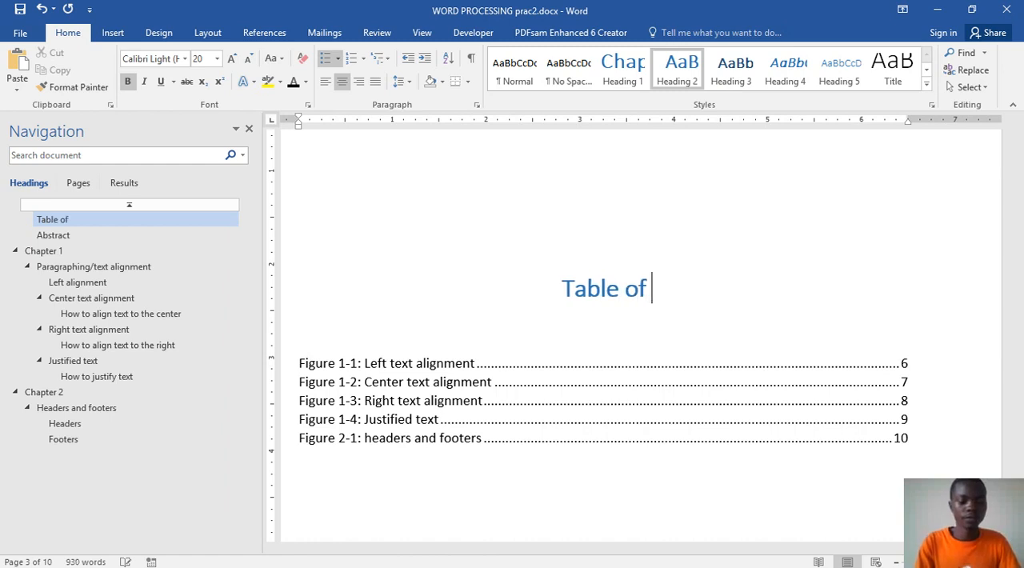
text( figu)
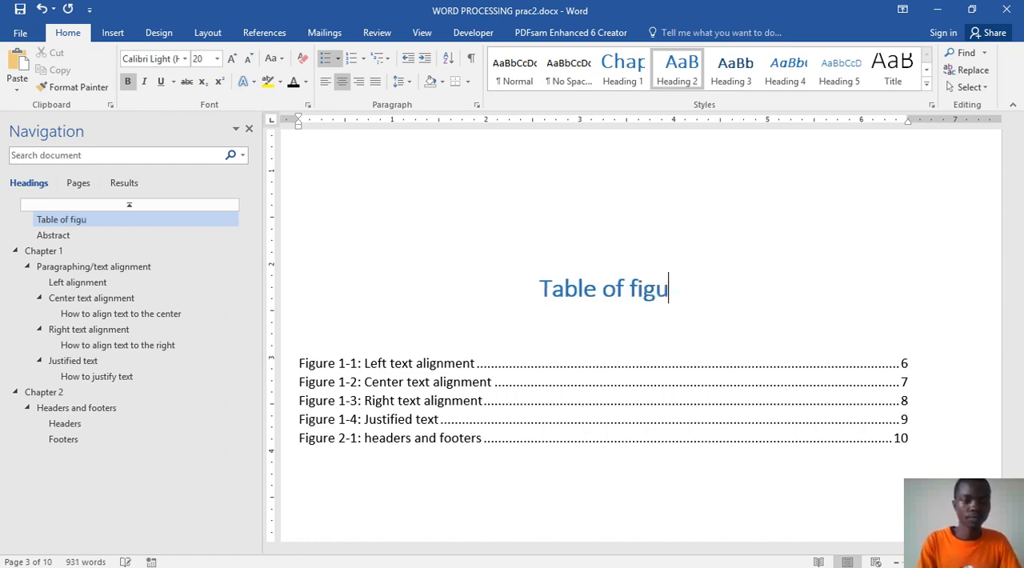
text(res)
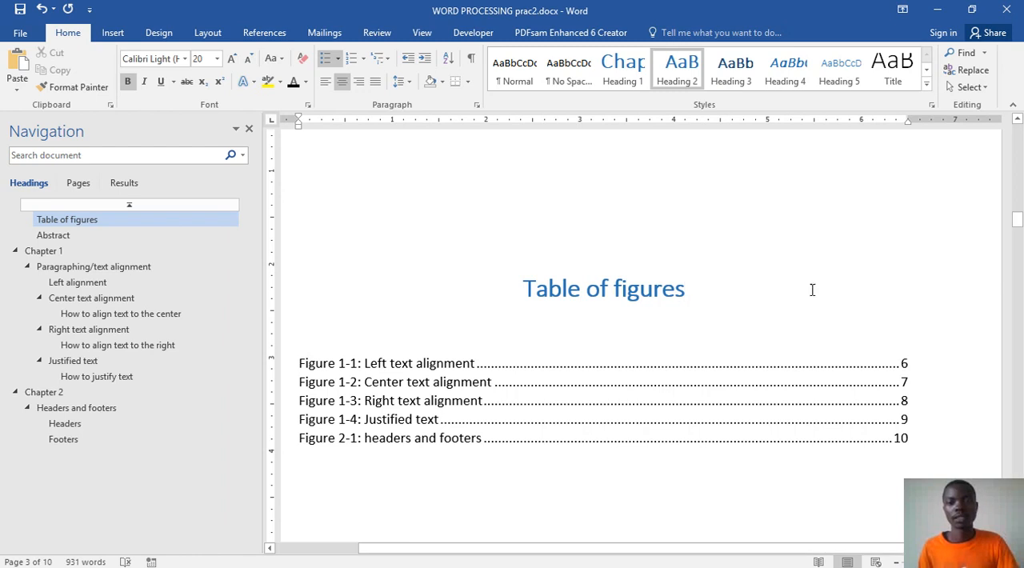
Step: Delete the empty lines above the "Table of figures" heading so it starts at the top margin of its page
scroll(647, 295, up, 3)
click(513, 403)
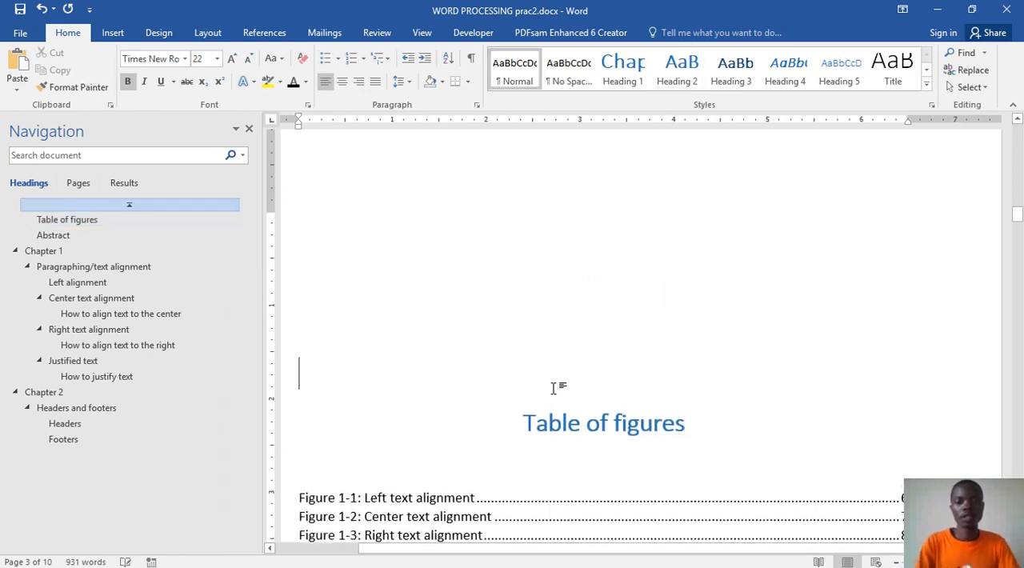
key(BackSpace)
key(BackSpace)
key(BackSpace)
key(BackSpace)
key(BackSpace)
key(BackSpace)
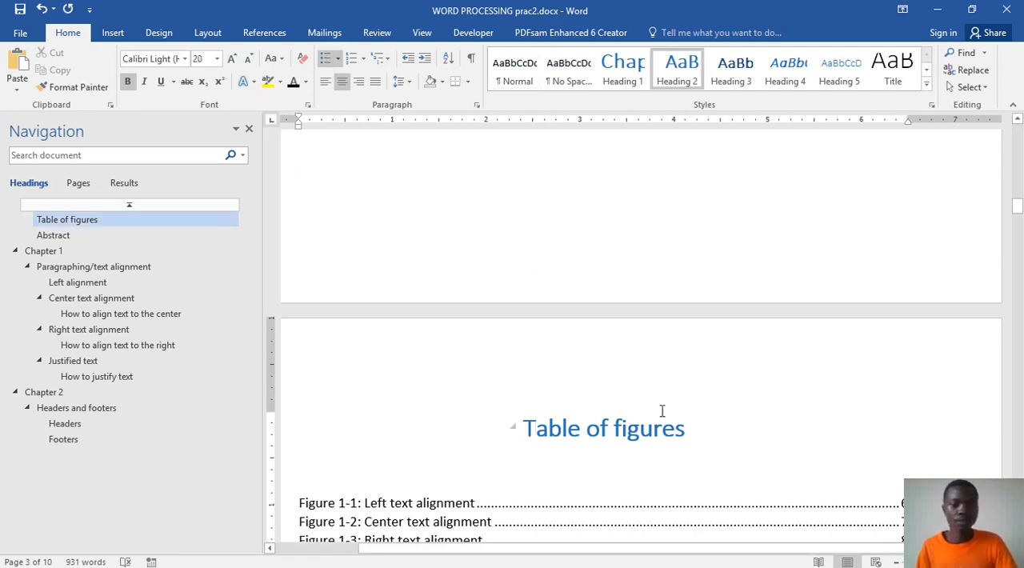
scroll(623, 395, down, 4)
scroll(627, 395, up, 4)
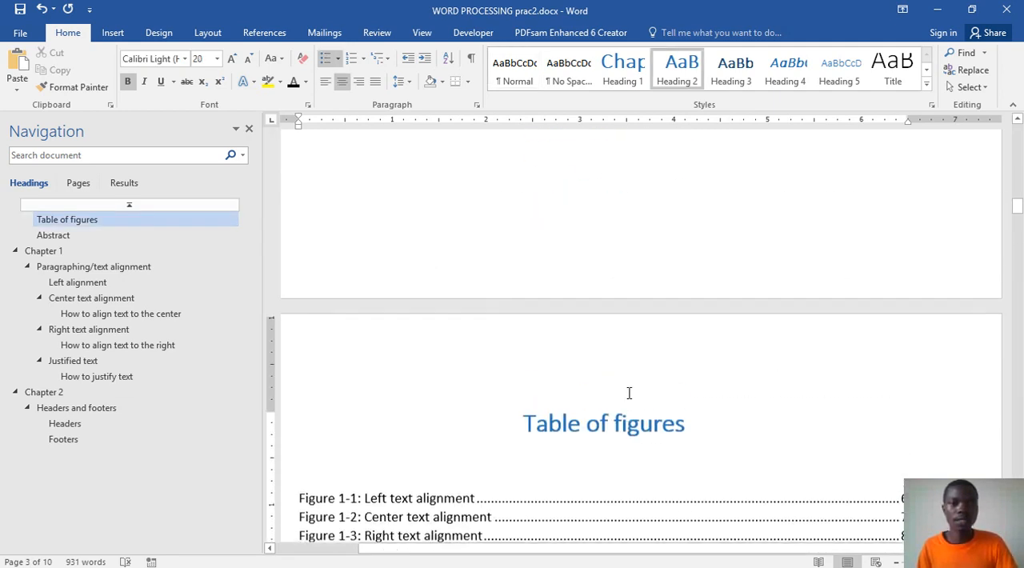
Step: Review the cover, contents and figures pages down to the Abstract heading
scroll(629, 393, up, 15)
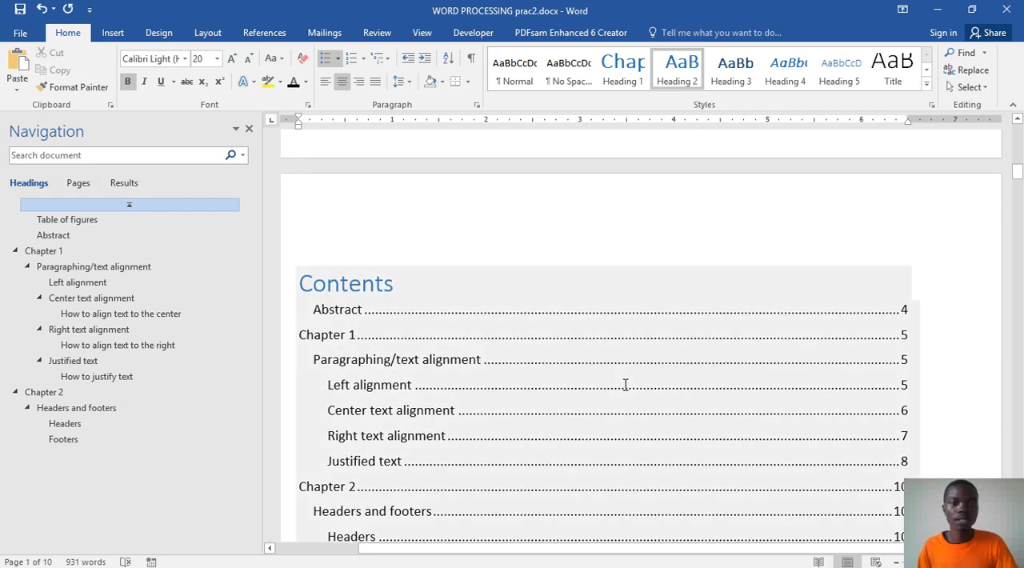
click(626, 385)
scroll(627, 385, up, 8)
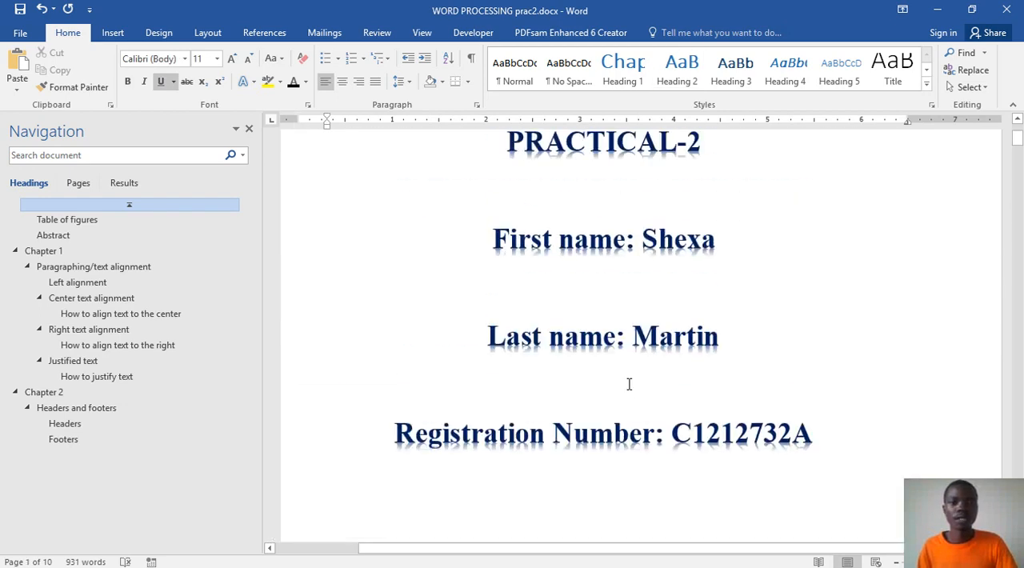
click(629, 384)
scroll(632, 385, down, 12)
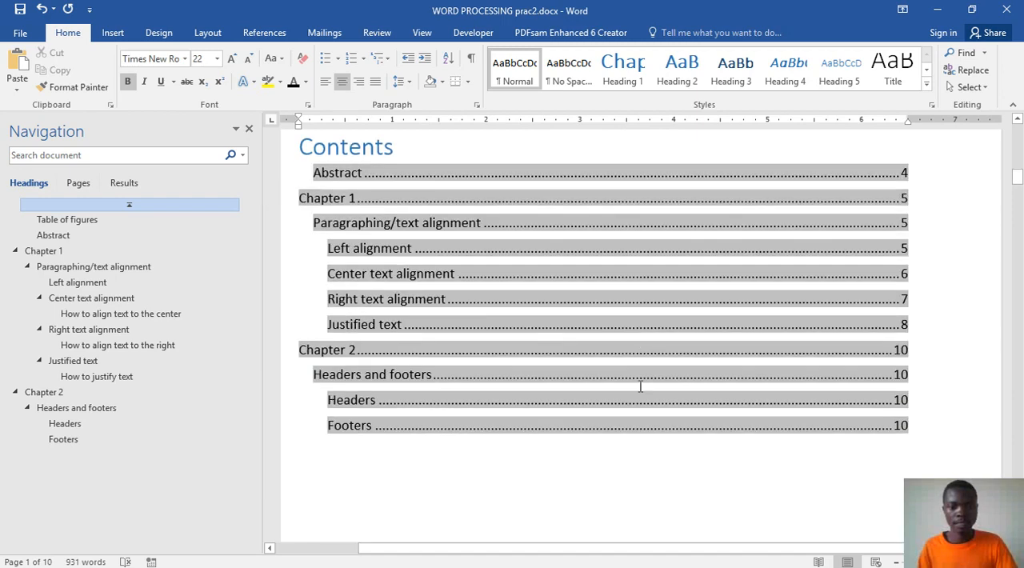
scroll(641, 385, down, 8)
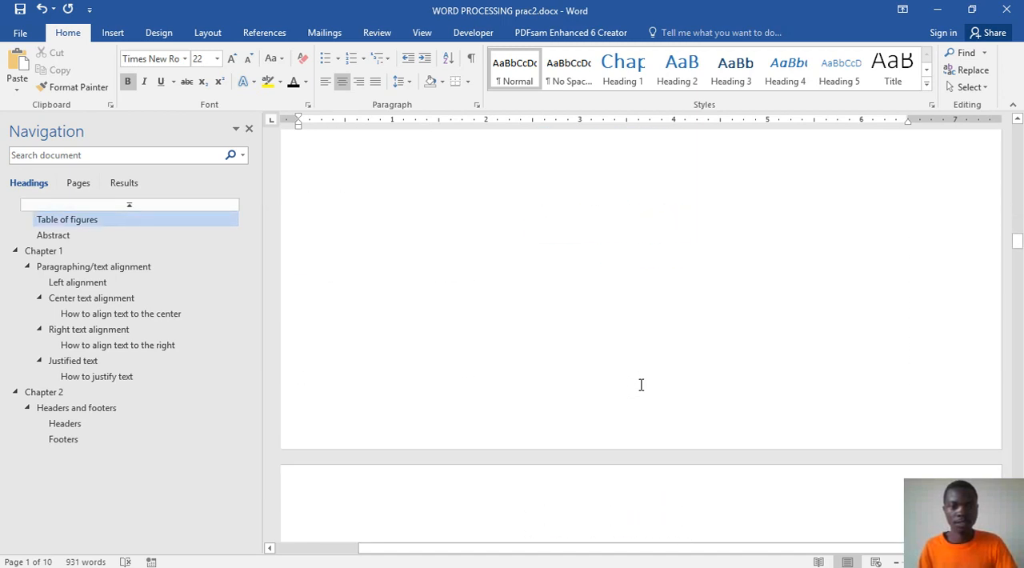
scroll(641, 385, down, 5)
scroll(642, 387, up, 7)
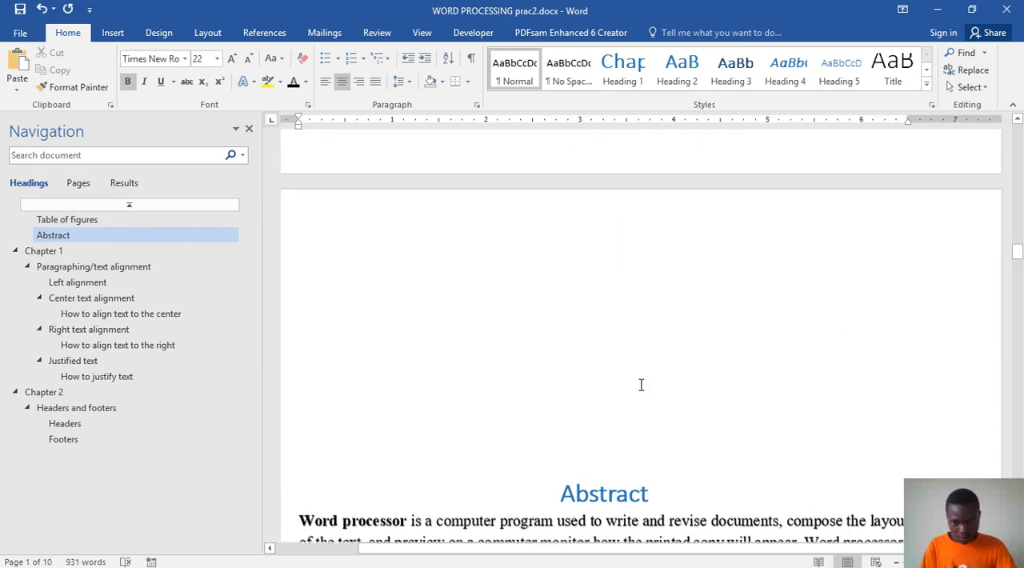
Step: Remove the empty lines above the Abstract heading, keeping it centered and starting on its own page
click(624, 328)
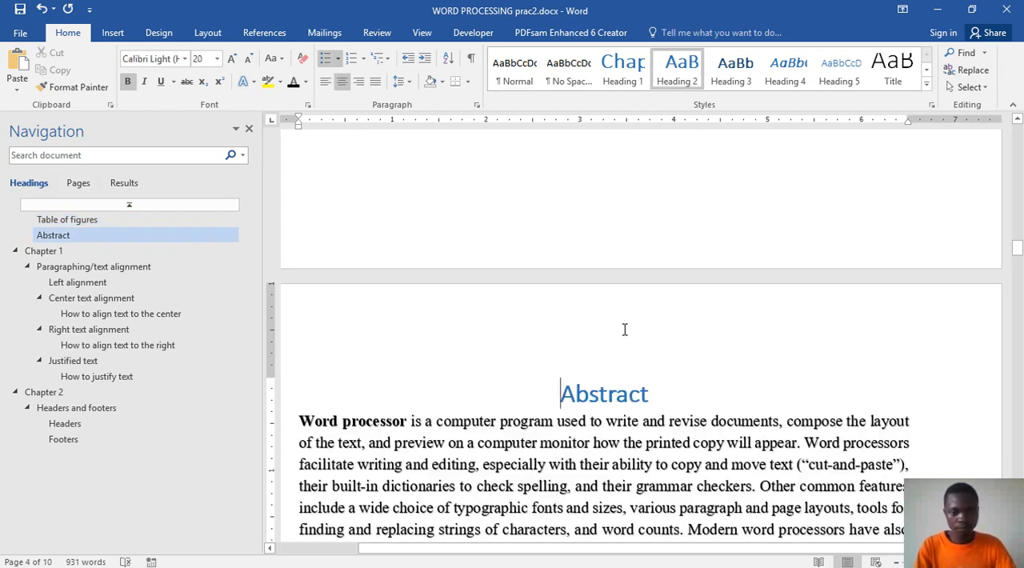
key(ctrl+l)
key(BackSpace)
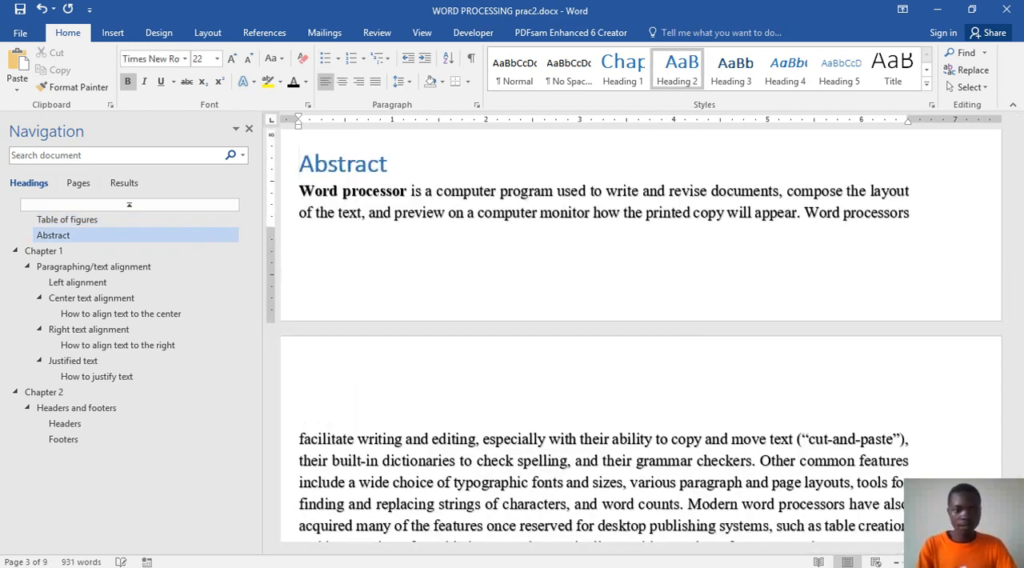
key(Return)
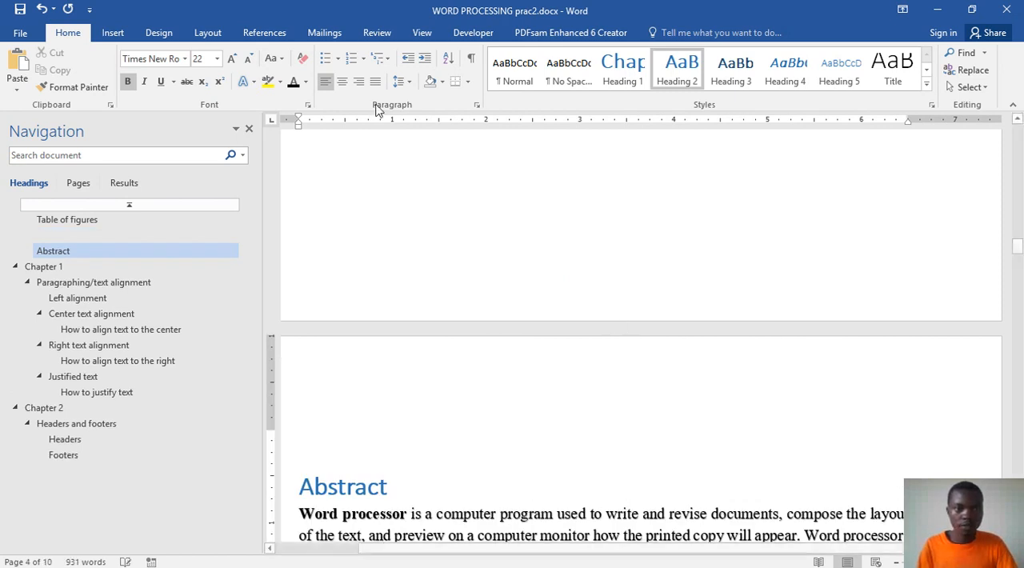
click(344, 83)
scroll(601, 379, down, 15)
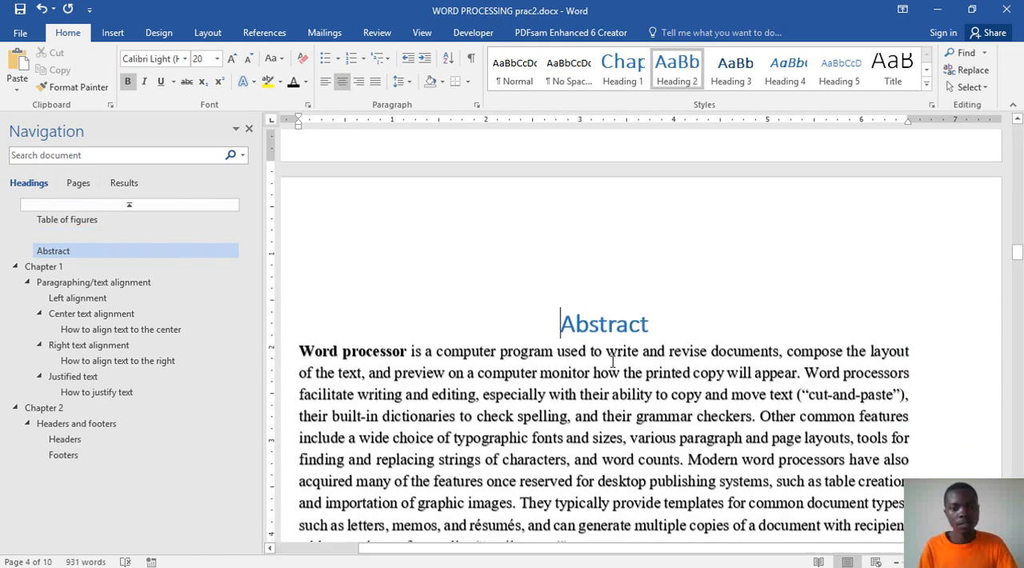
Step: Examine the Chapter 1 pages from the chapter heading through the alignment sections to the justified text section
scroll(618, 344, down, 5)
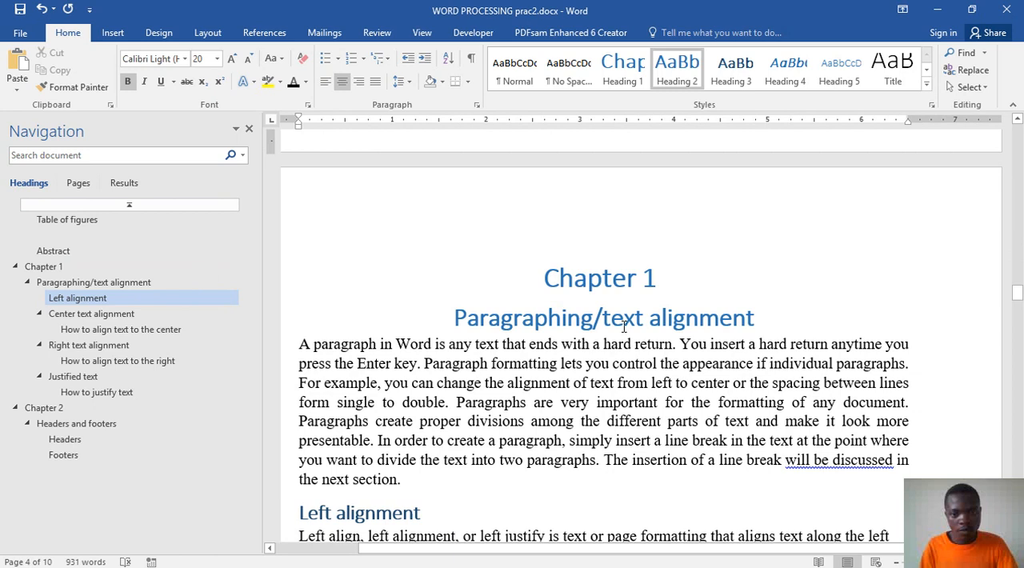
triple_click(599, 234)
scroll(638, 336, down, 15)
scroll(637, 331, up, 5)
scroll(636, 331, up, 5)
scroll(637, 330, down, 12)
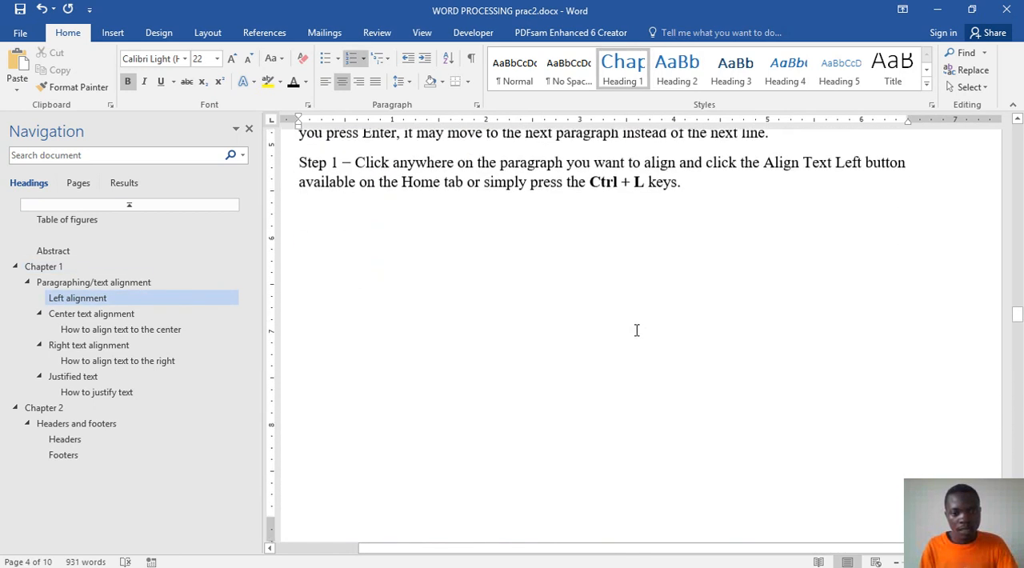
scroll(637, 330, down, 6)
scroll(637, 330, down, 8)
scroll(637, 330, down, 15)
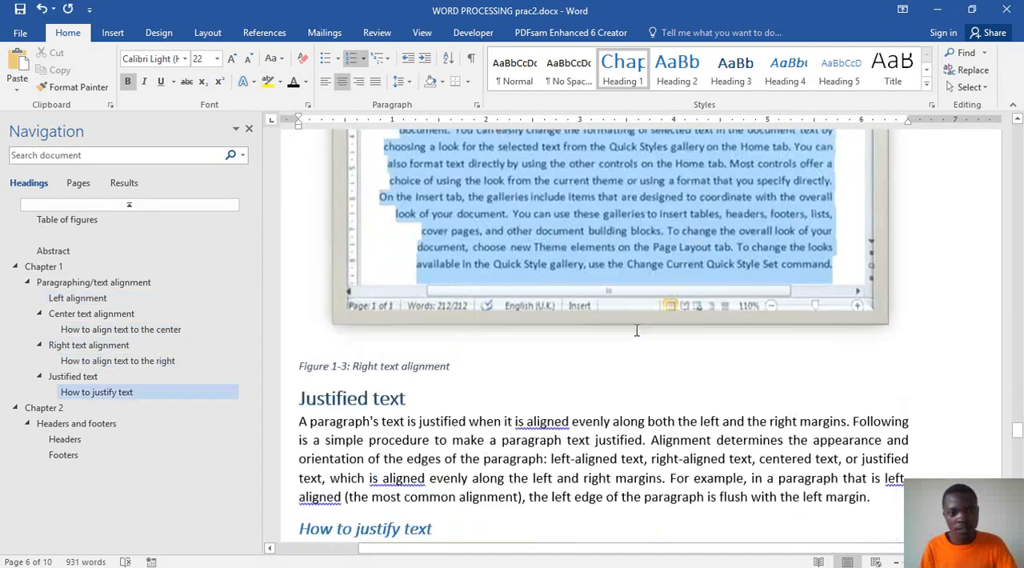
Step: Examine the Chapter 2 page, from the chapter heading through the Headers and Footers sections
scroll(632, 316, down, 15)
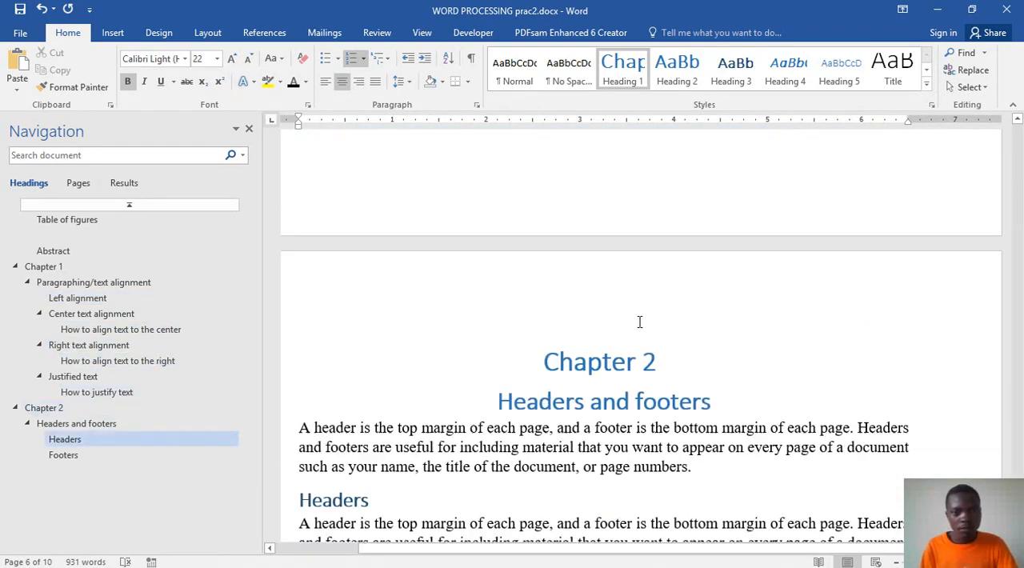
click(65, 439)
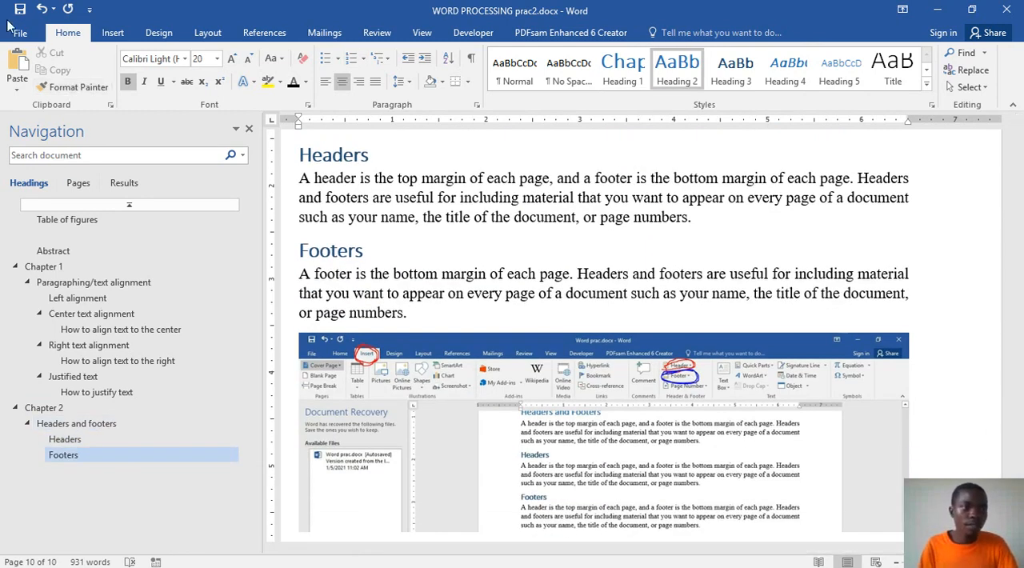
scroll(803, 409, up, 5)
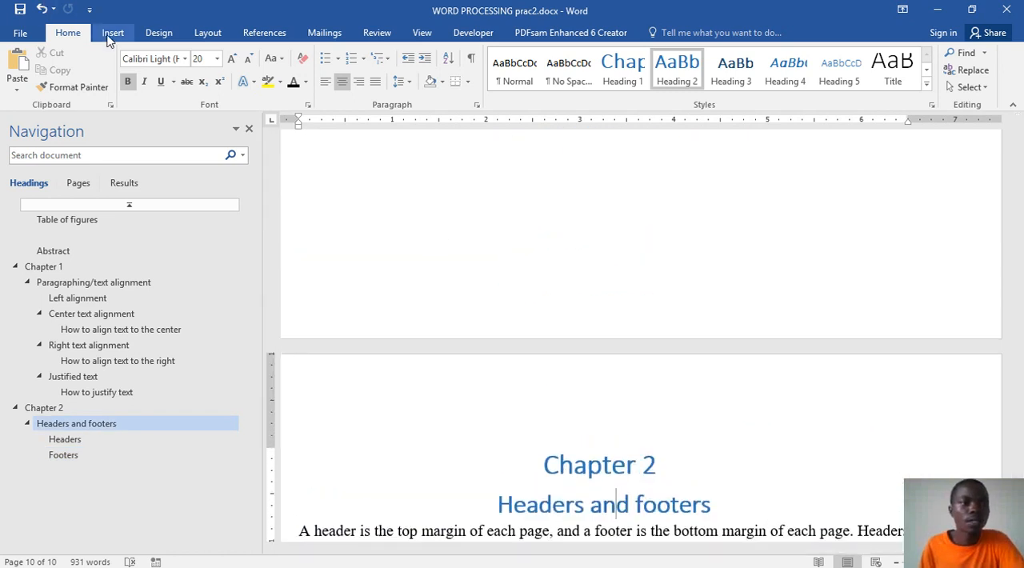
Step: Open the custom watermark settings for the document
click(156, 32)
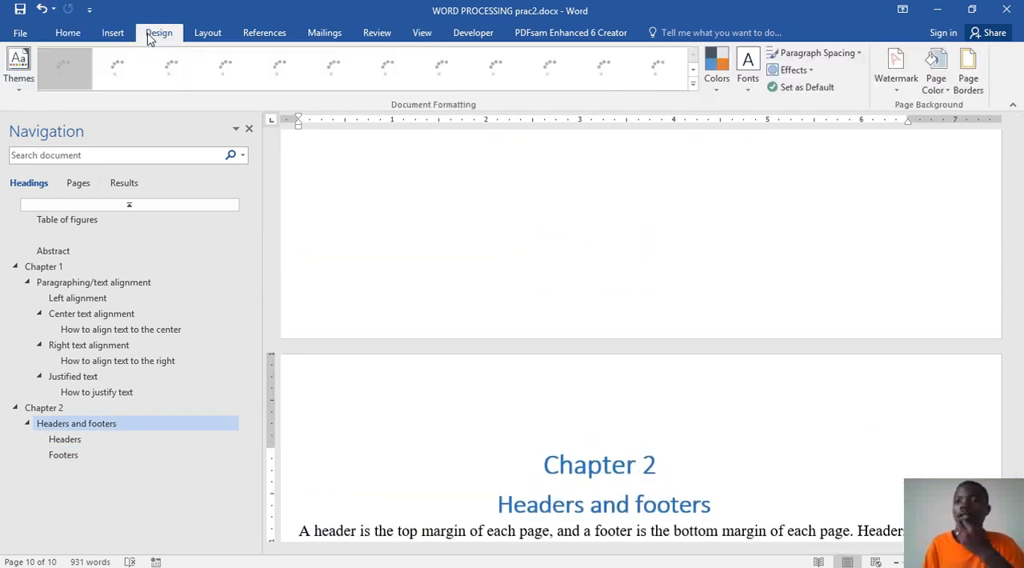
click(895, 94)
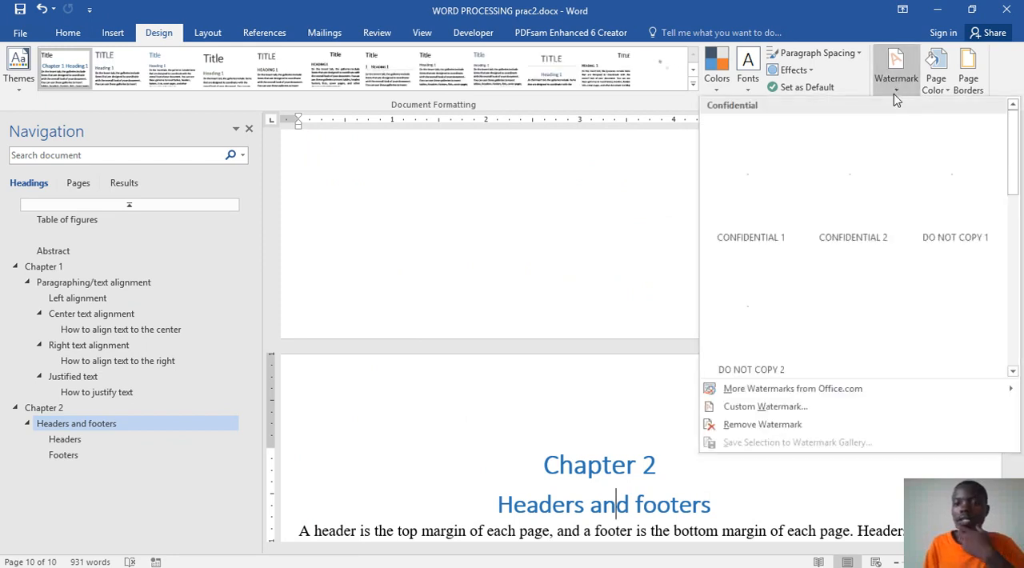
click(790, 409)
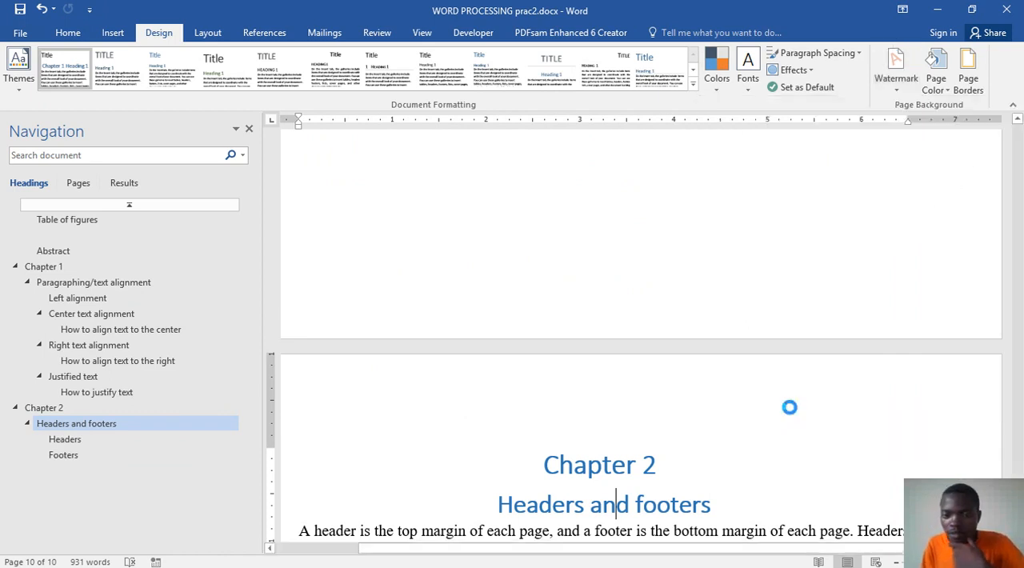
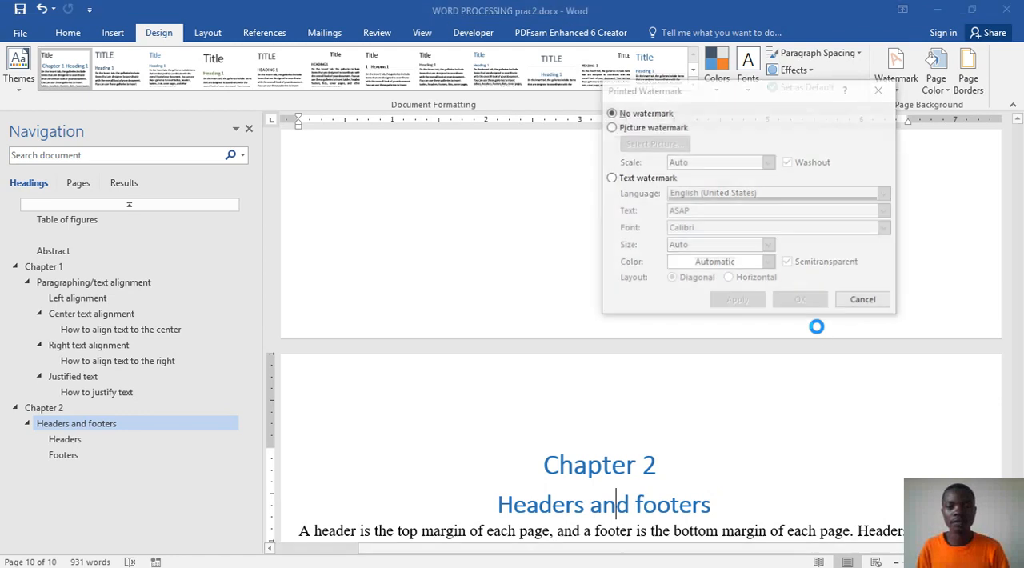
Step: Apply a picture watermark using headers and footers.JPG, with automatic scale and washout on
click(612, 128)
click(645, 146)
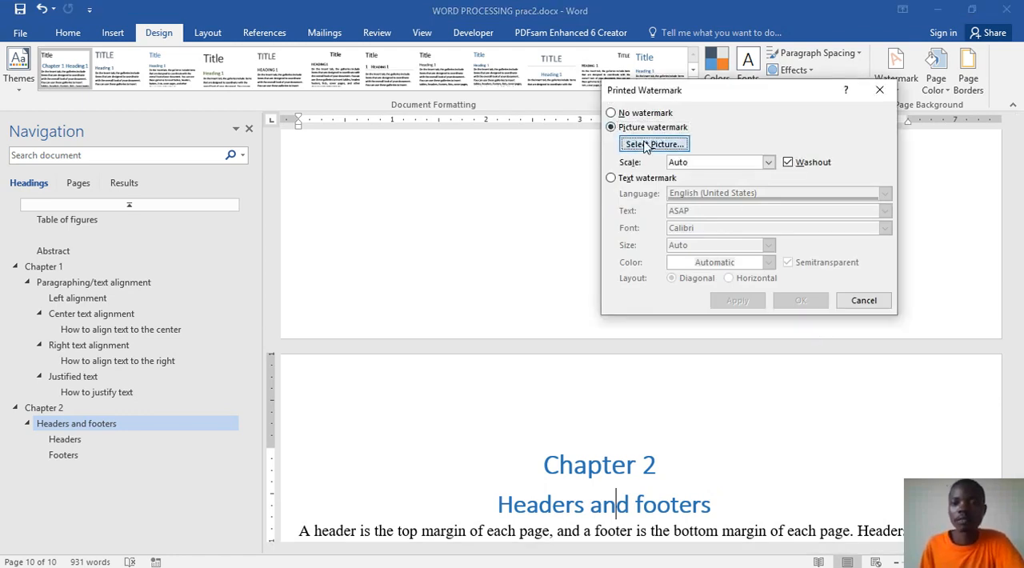
click(666, 436)
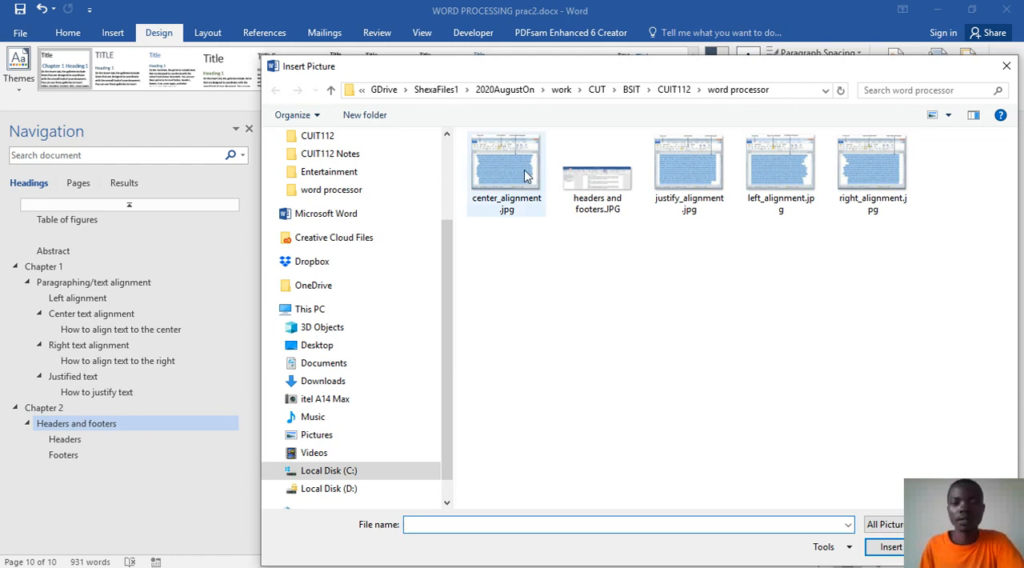
click(564, 178)
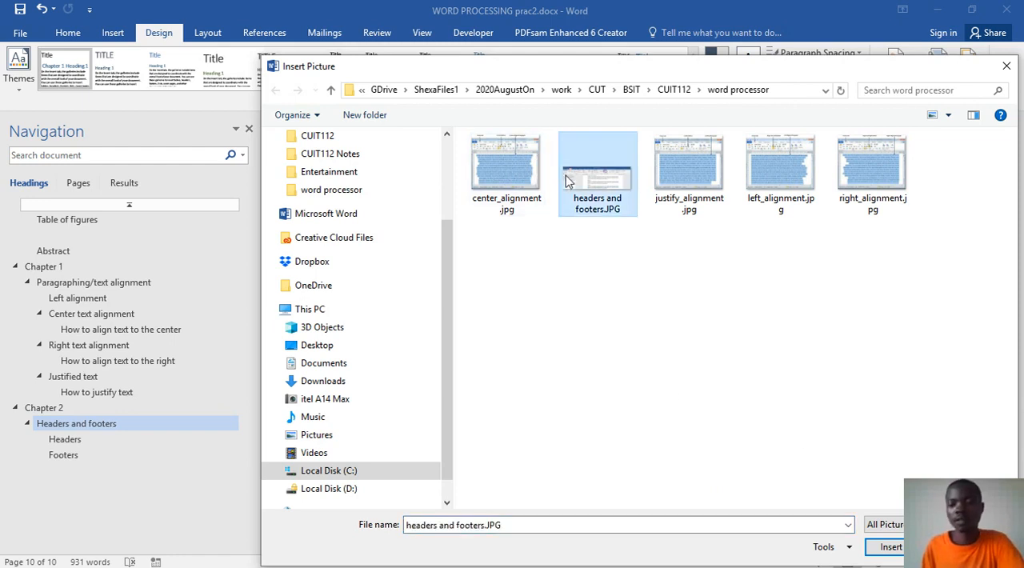
click(888, 547)
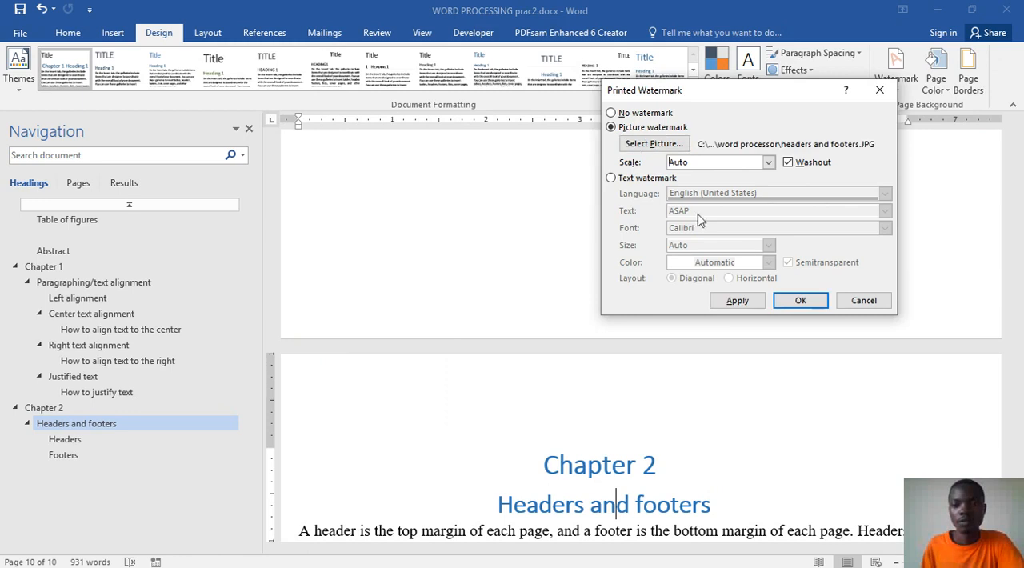
click(737, 300)
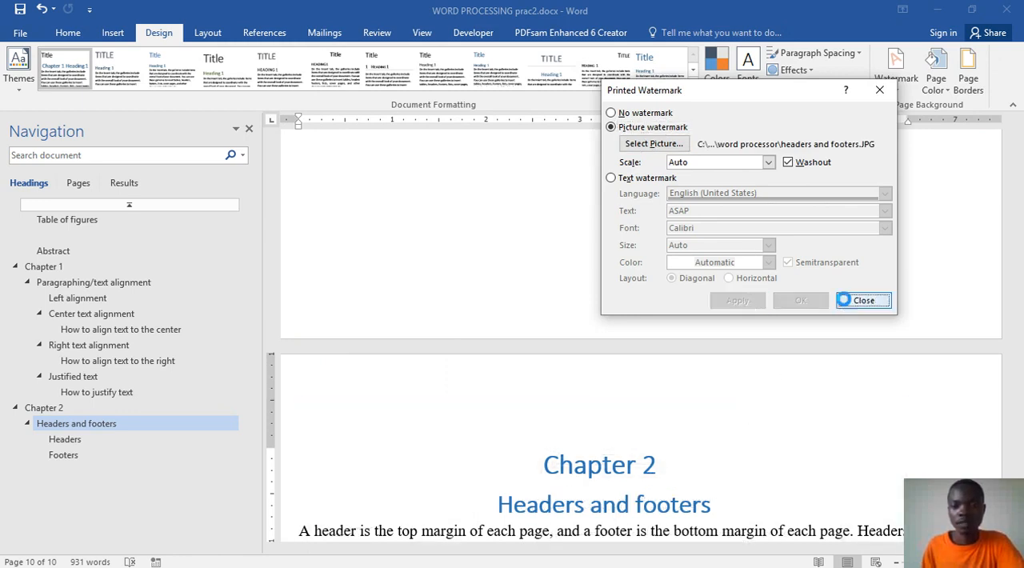
click(854, 300)
Step: Turn off the washout effect on the existing picture watermark and apply the change
scroll(704, 369, down, 5)
scroll(700, 369, down, 10)
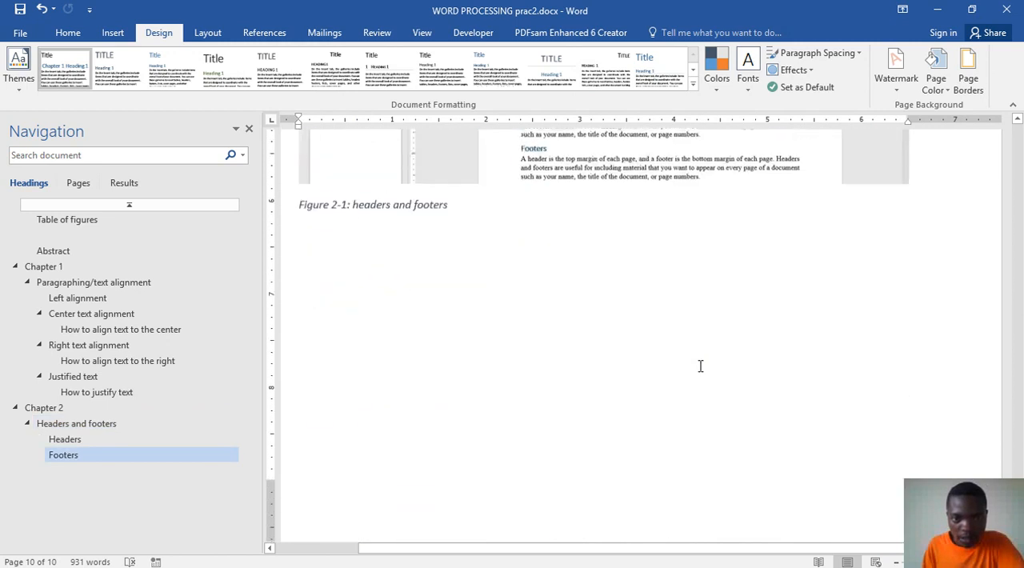
scroll(693, 356, up, 15)
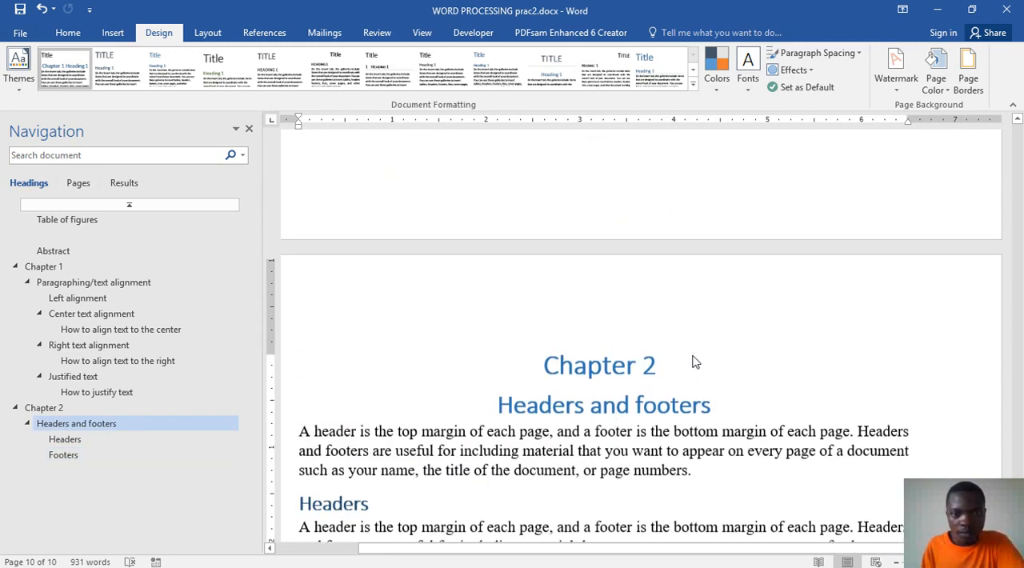
scroll(688, 357, up, 8)
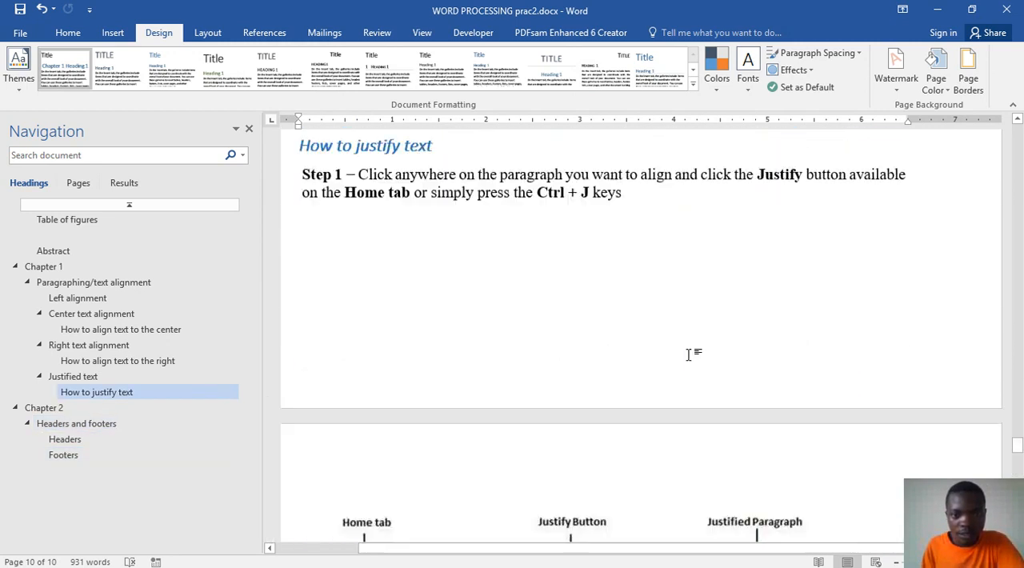
scroll(690, 355, up, 3)
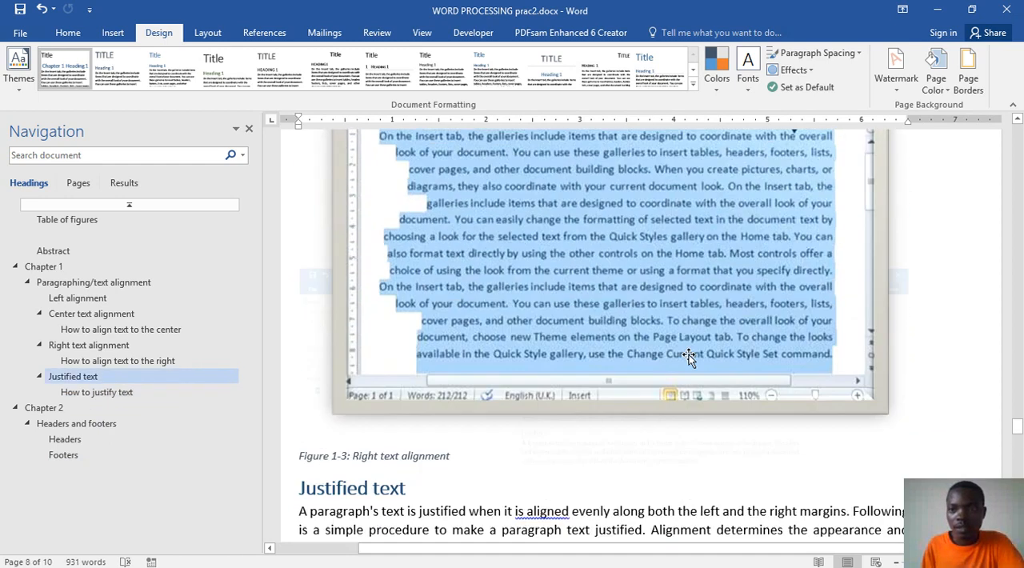
click(897, 88)
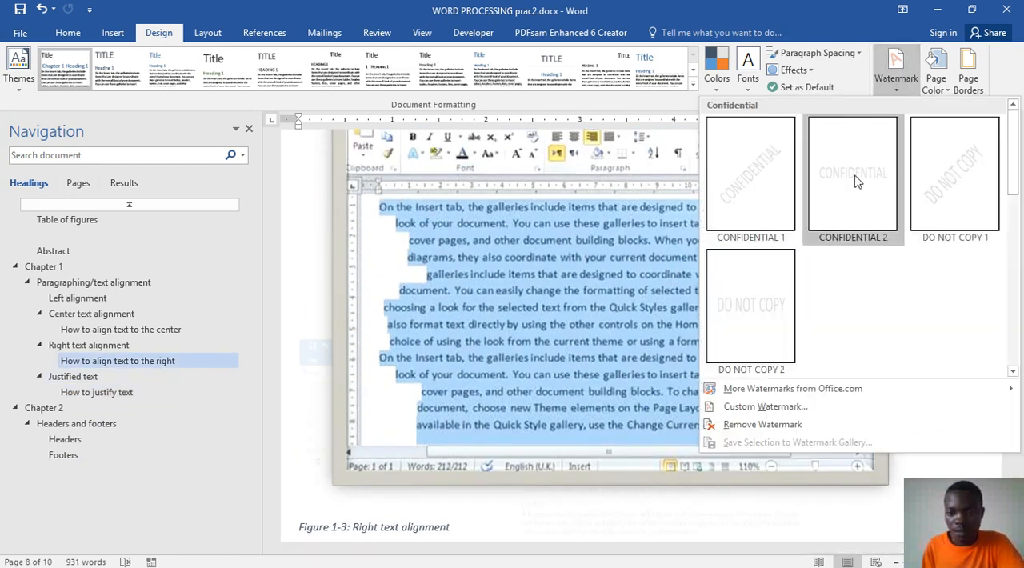
click(764, 407)
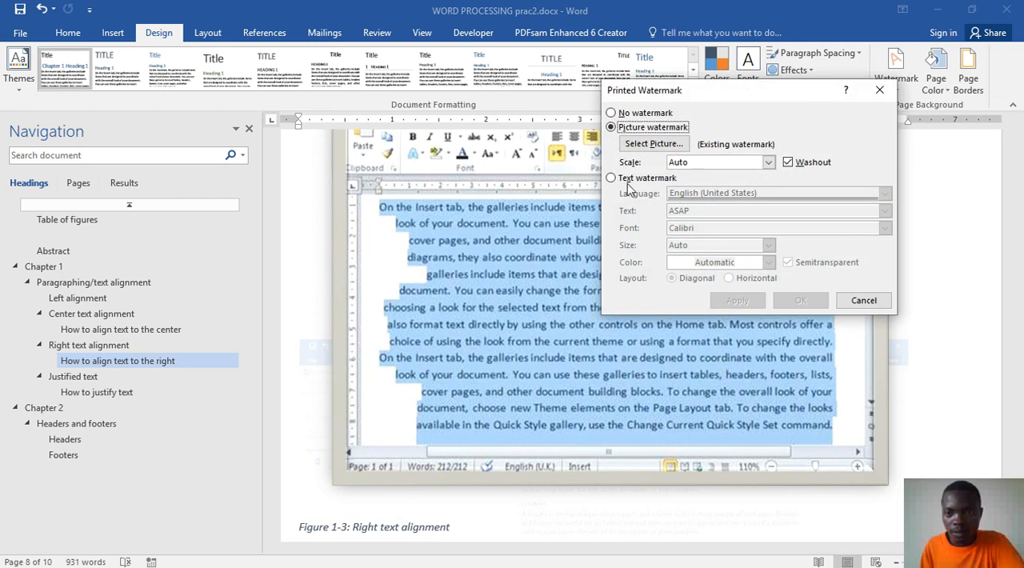
click(788, 162)
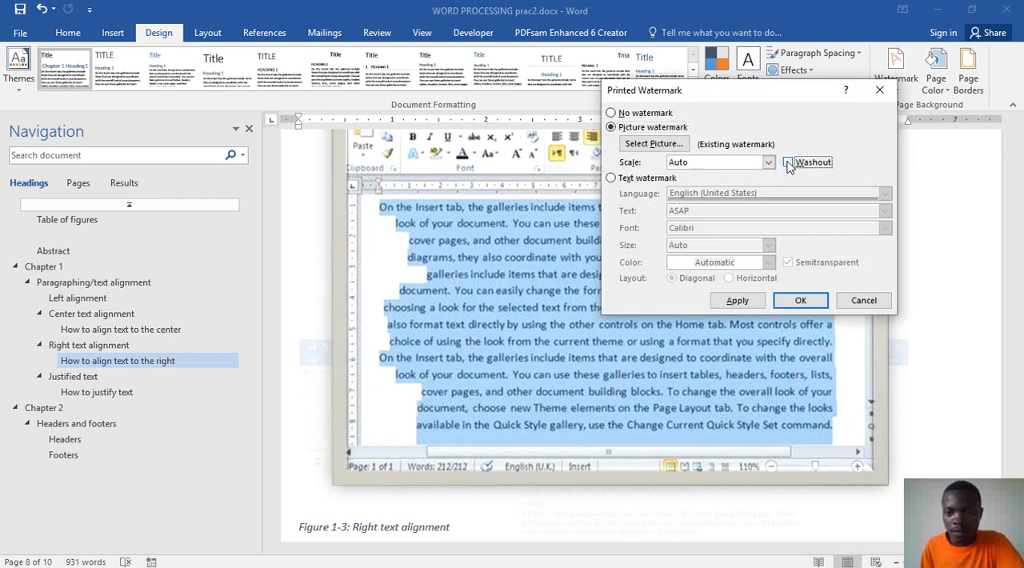
click(736, 300)
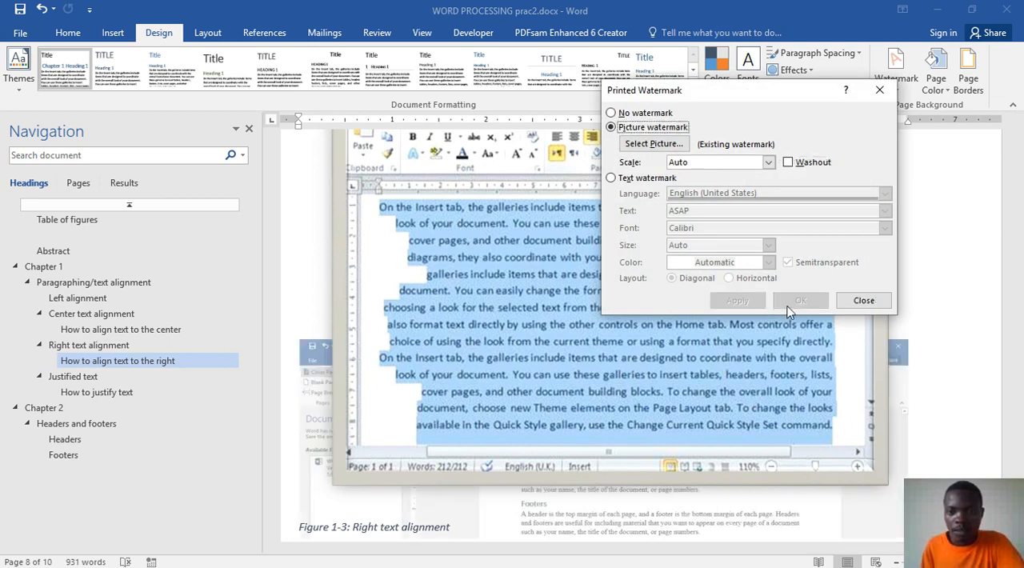
click(863, 301)
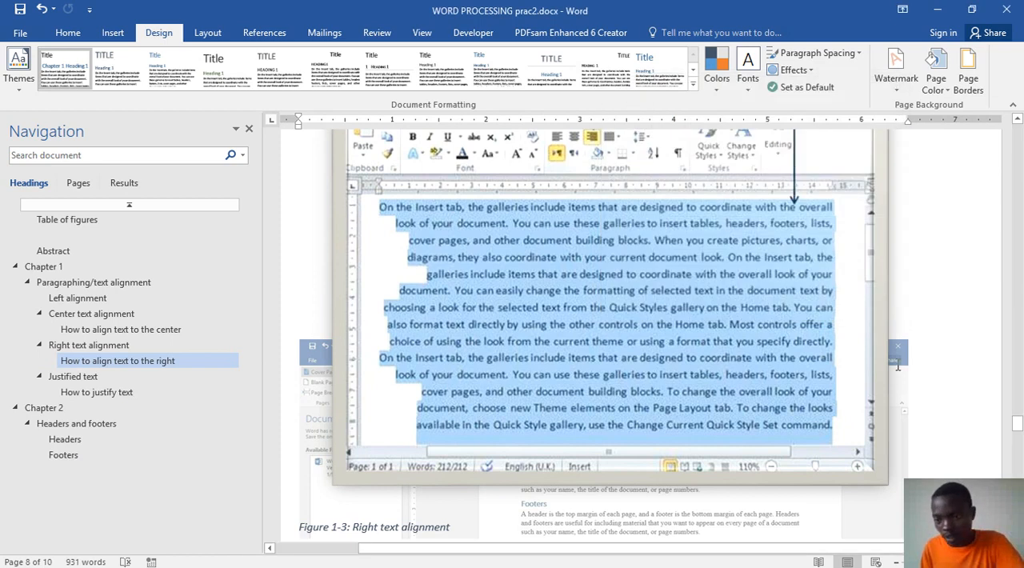
Step: Examine how the picture watermark appears behind the Right text alignment and Justified text figures
click(901, 360)
scroll(902, 362, down, 5)
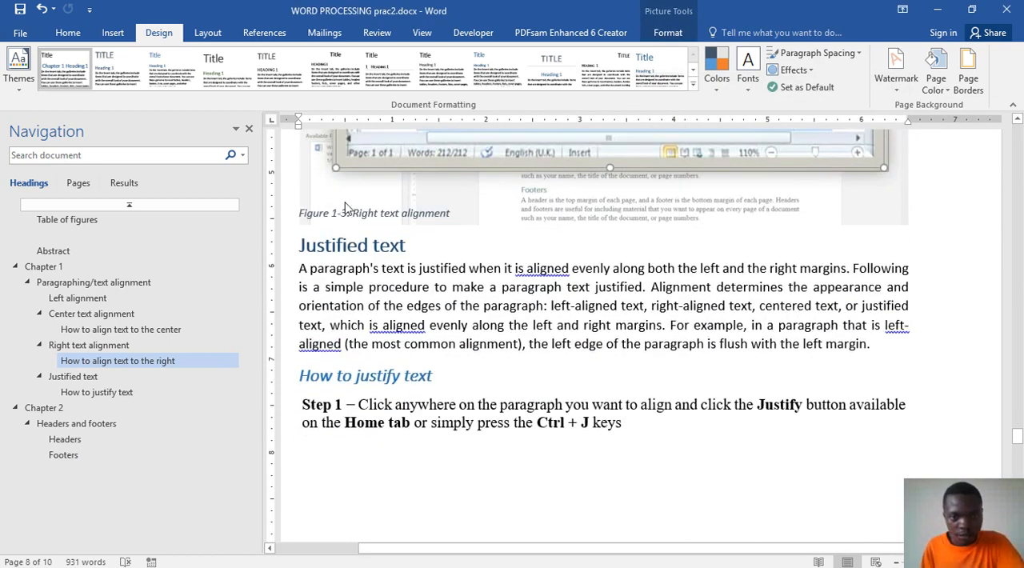
click(577, 208)
scroll(580, 236, down, 10)
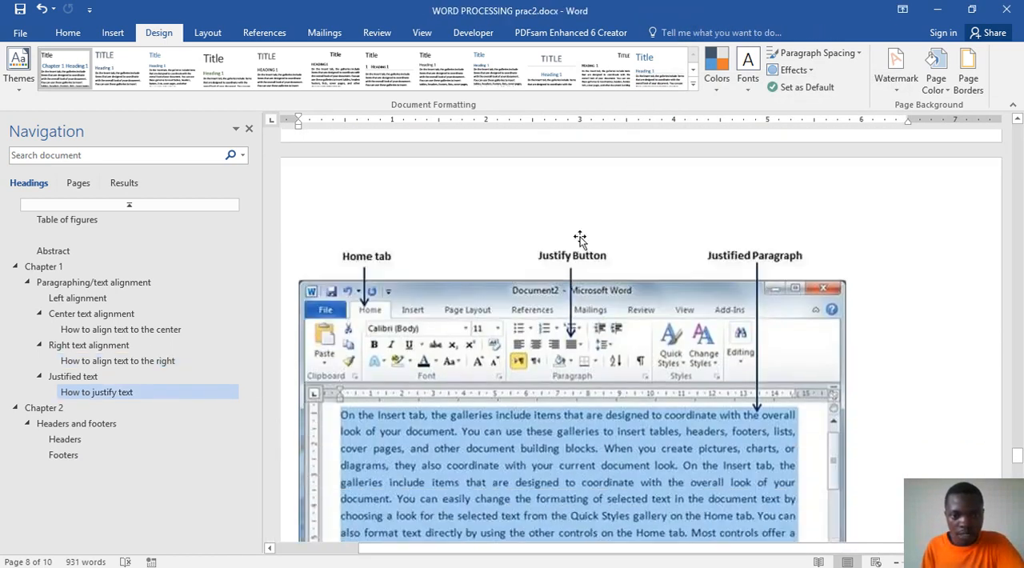
scroll(580, 238, down, 8)
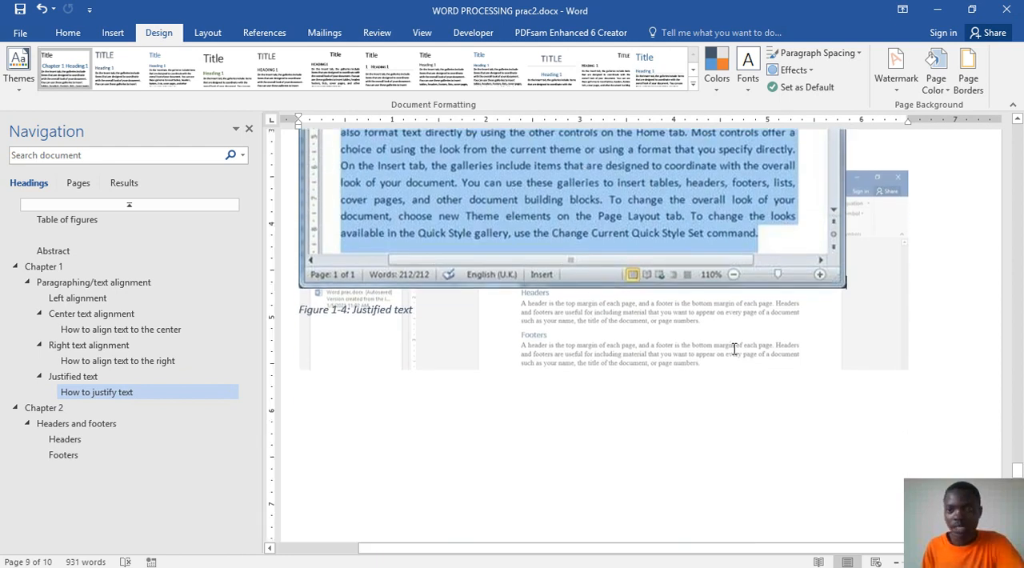
scroll(950, 244, up, 1)
Step: Replace the picture watermark with a diagonal, semitransparent text watermark reading CONFIDENTIAL
click(896, 72)
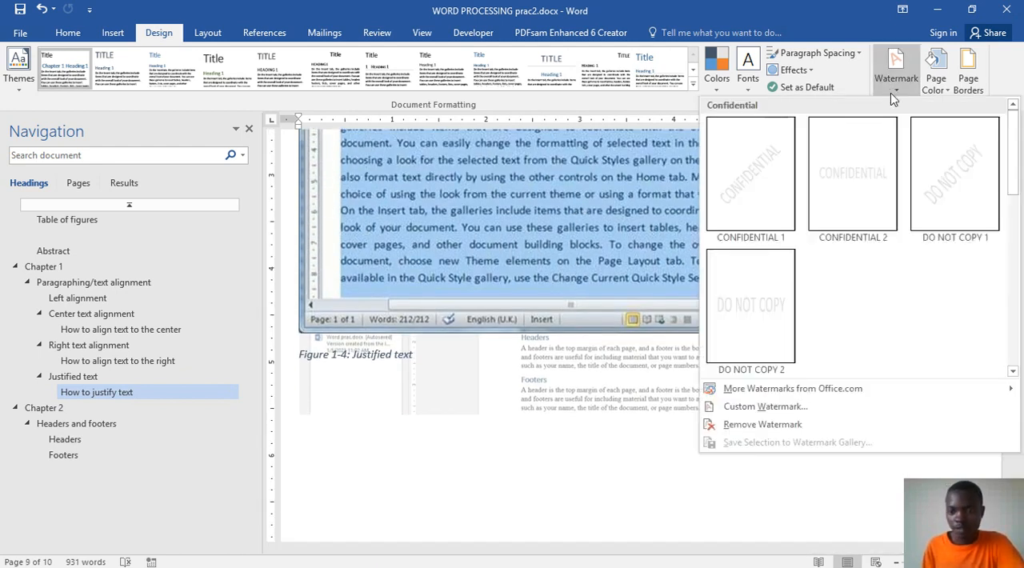
click(756, 406)
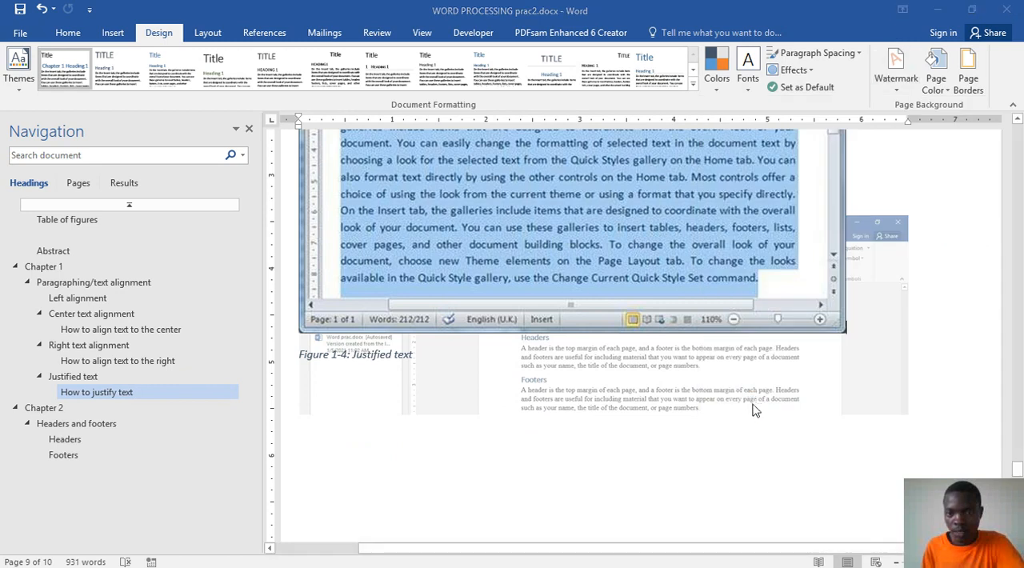
click(611, 179)
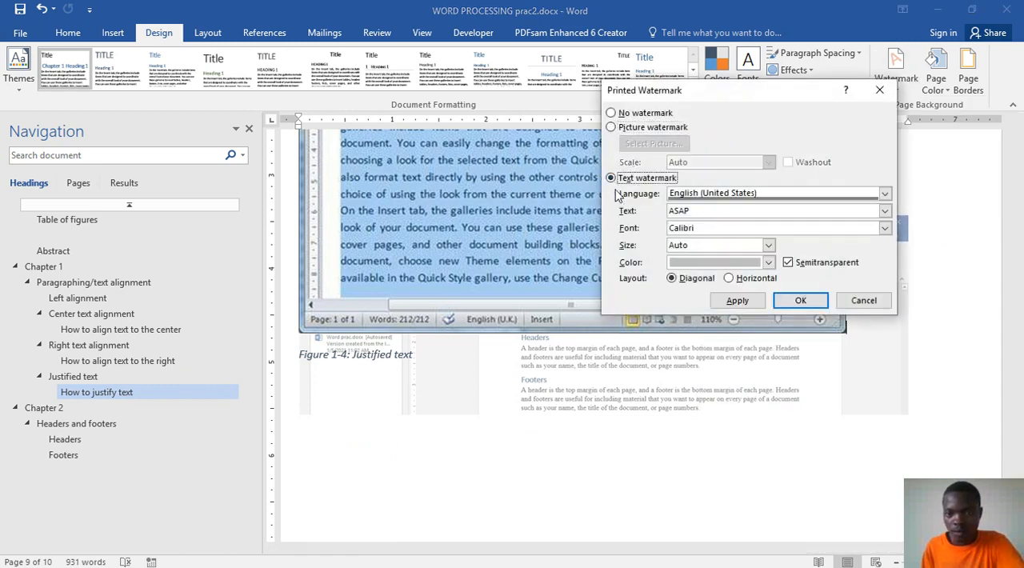
drag(690, 210, 667, 211)
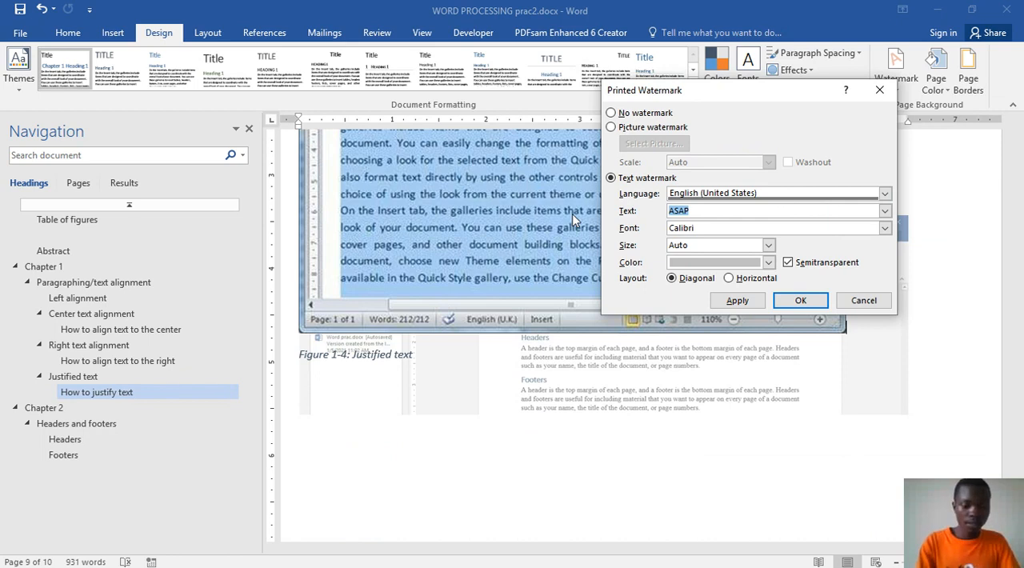
text(CONFIDENTIAL)
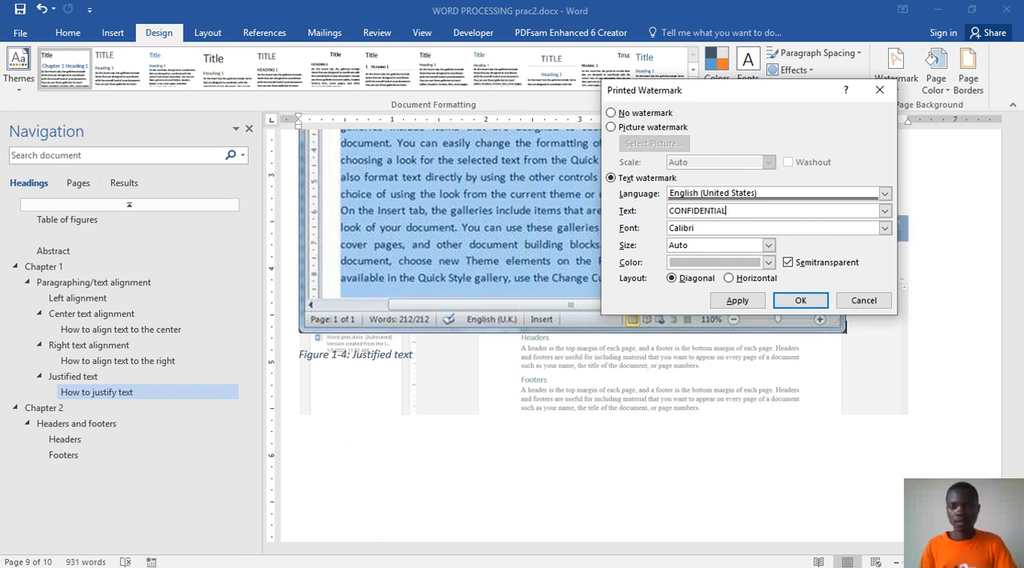
click(884, 211)
click(726, 234)
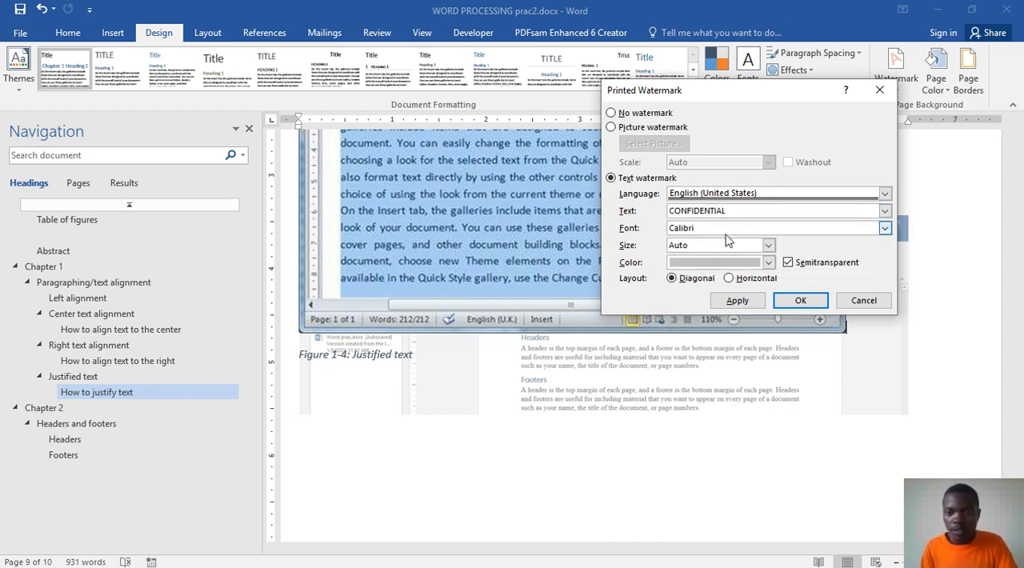
click(797, 302)
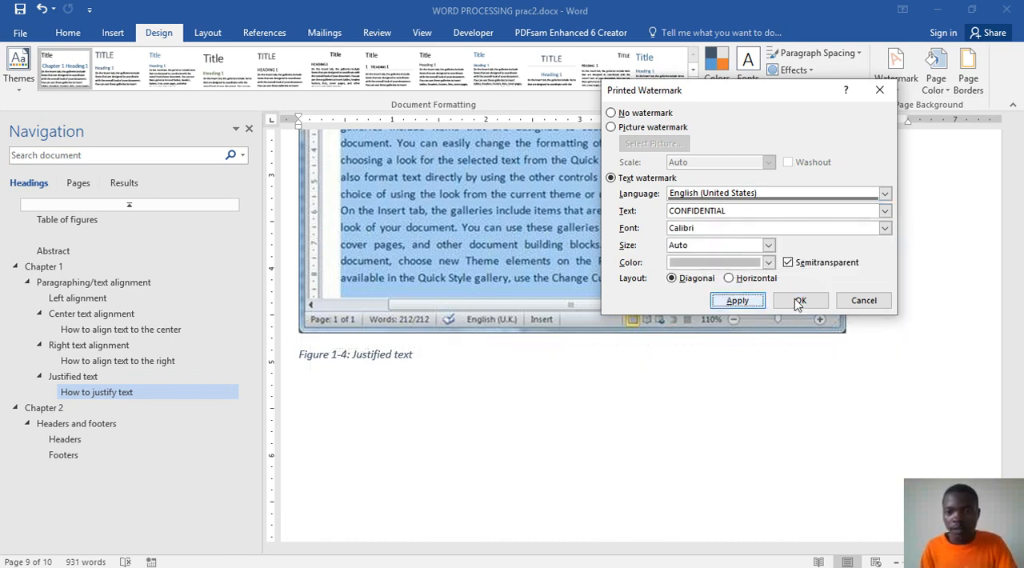
click(860, 299)
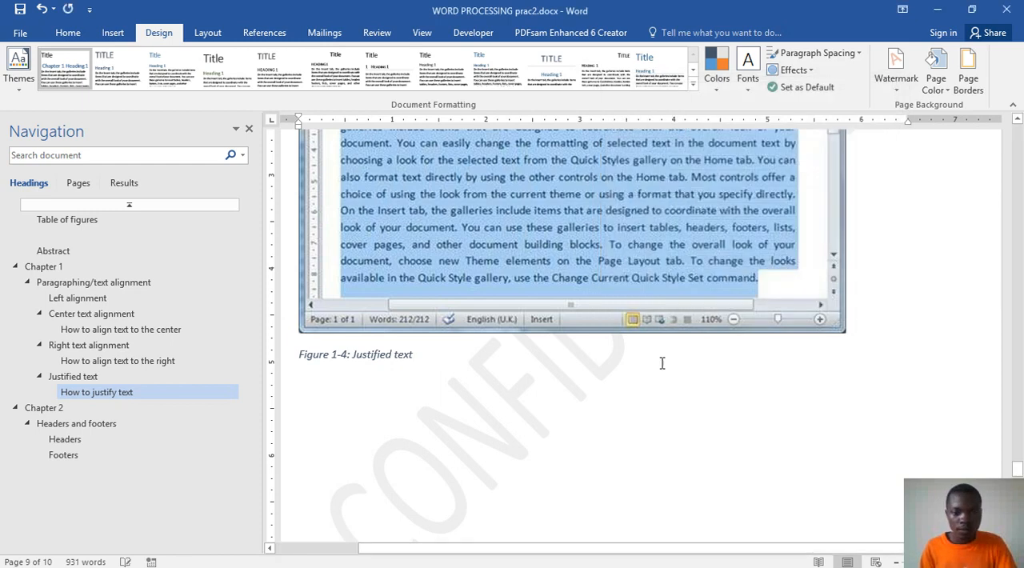
Step: Examine the text watermark from the Justified text figure through the end of the Chapter 2 page
scroll(661, 357, up, 3)
scroll(661, 357, down, 4)
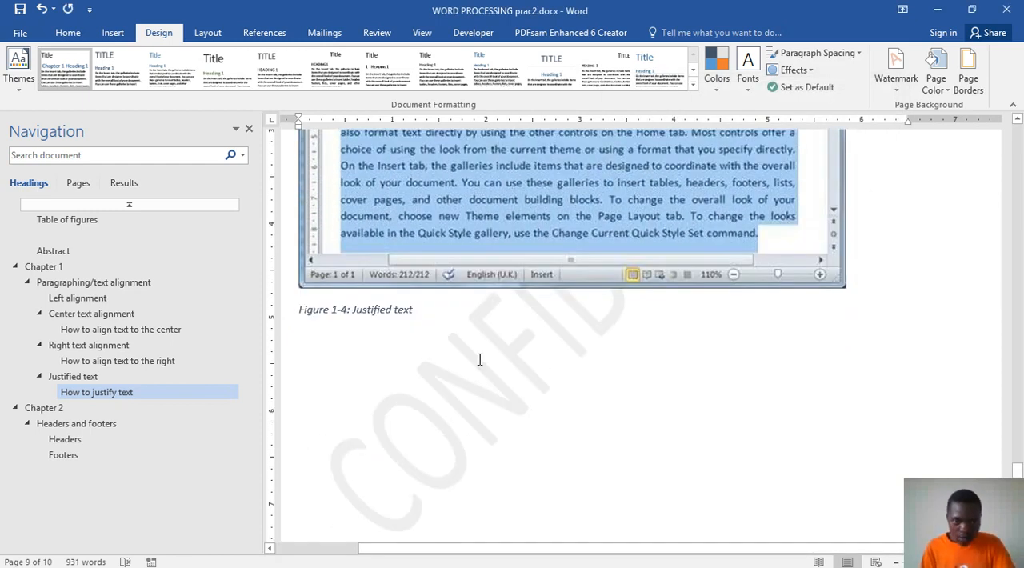
scroll(479, 364, down, 5)
scroll(478, 366, up, 1)
scroll(384, 270, down, 5)
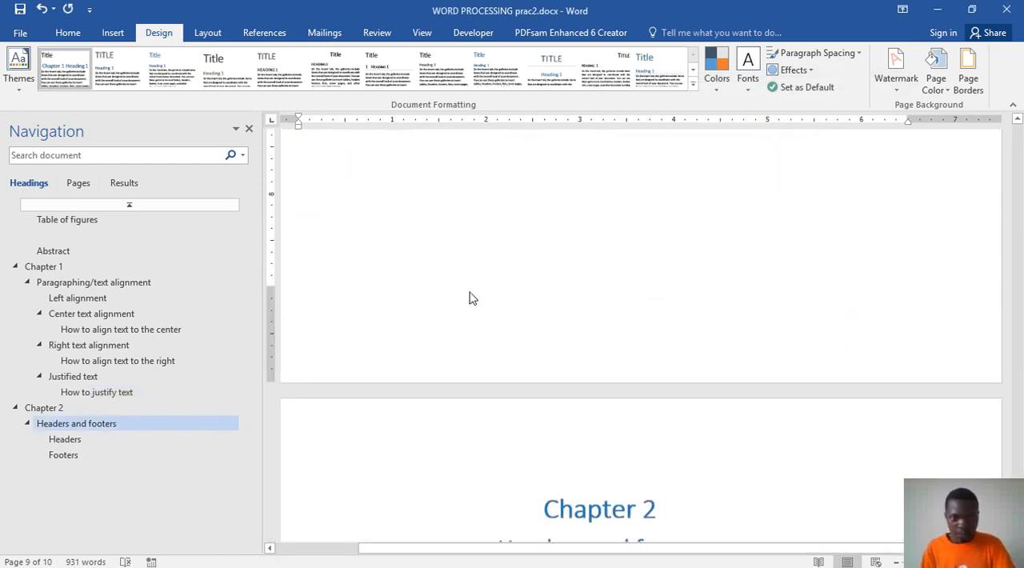
scroll(471, 298, down, 10)
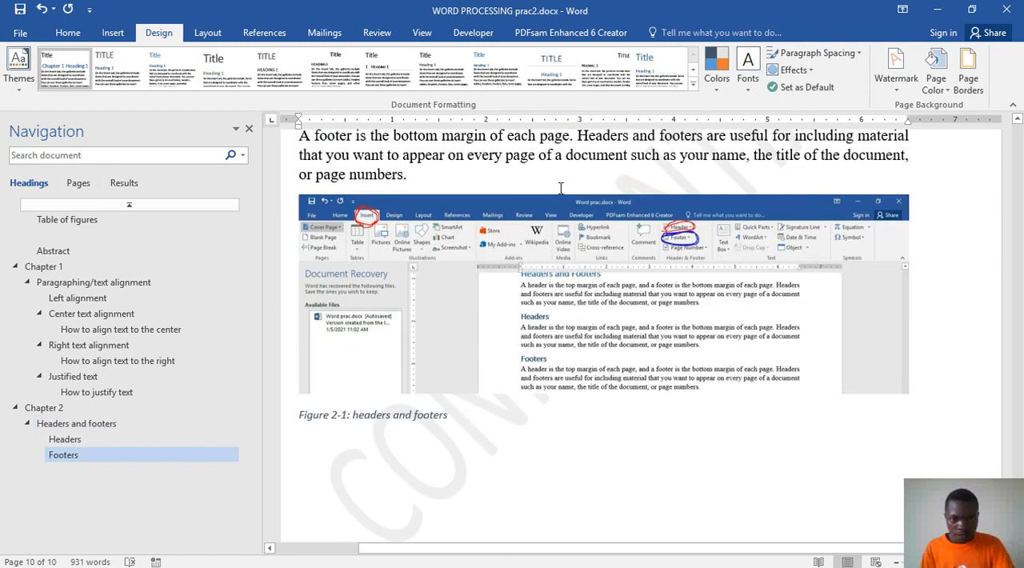
scroll(467, 266, down, 5)
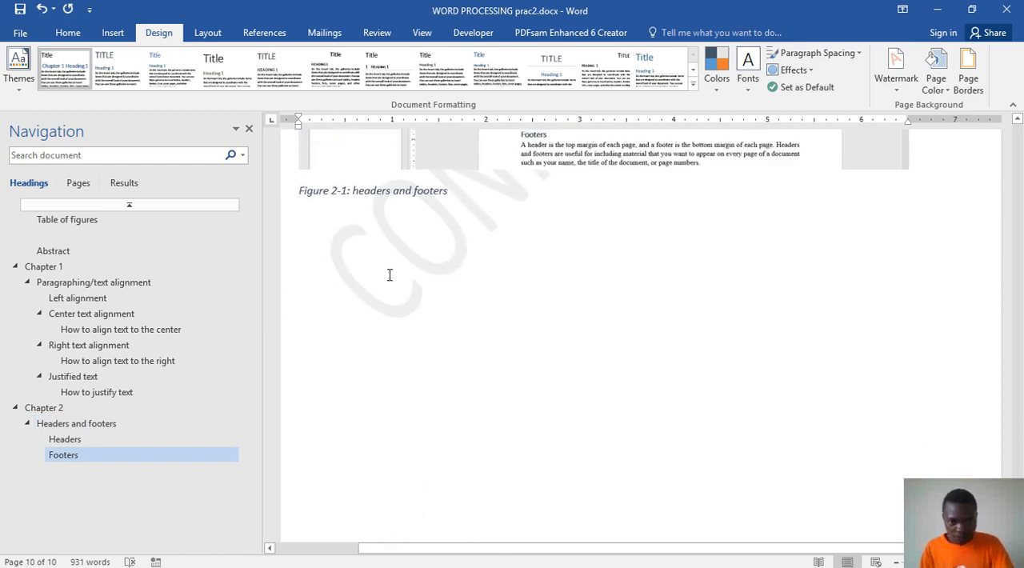
Step: Adjust the zoom to fit the width of the Chapter 2 page and narrow the Navigation pane
ctrl+scroll(510, 352, up, 4)
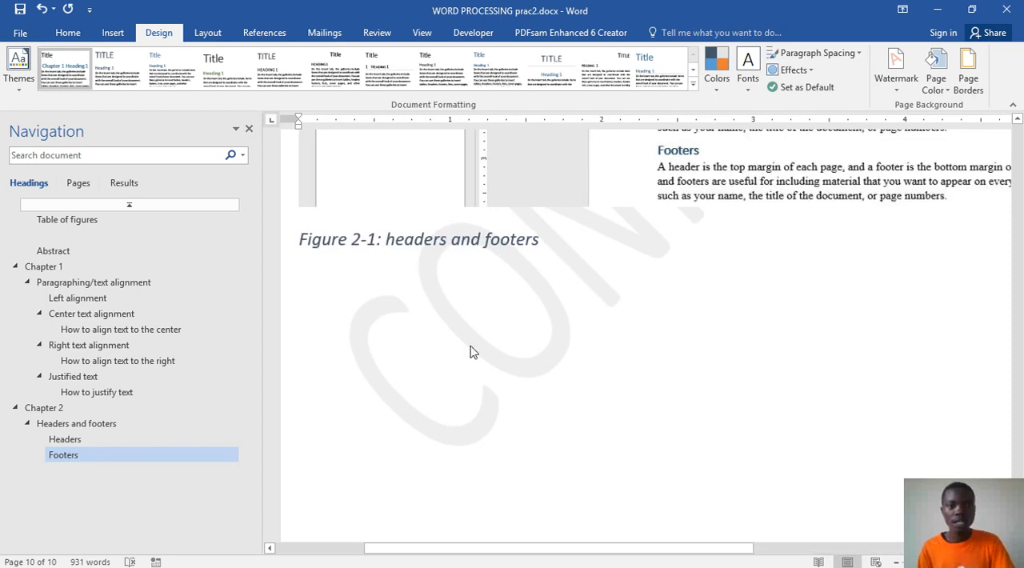
scroll(525, 356, up, 6)
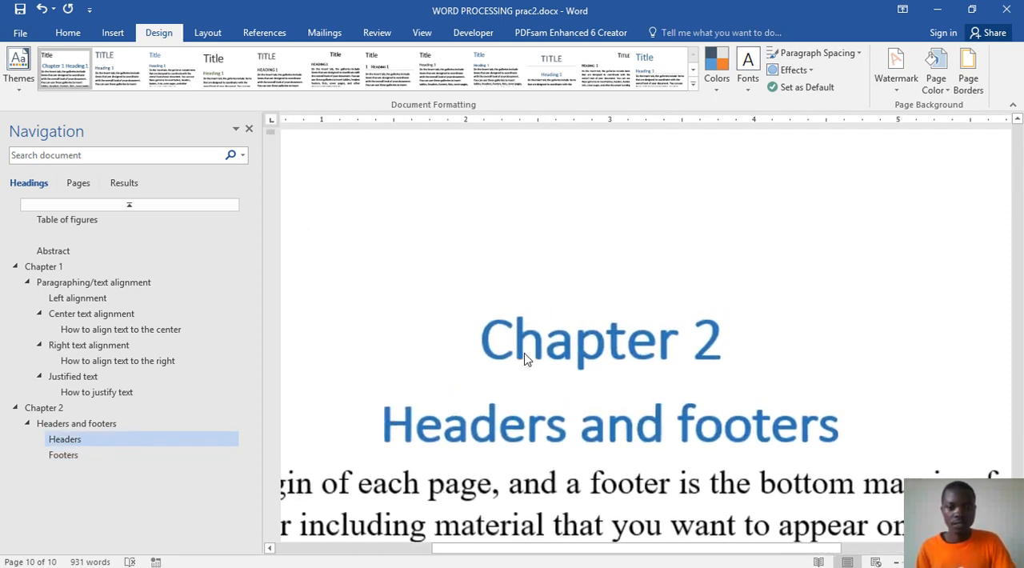
ctrl+scroll(525, 357, down, 4)
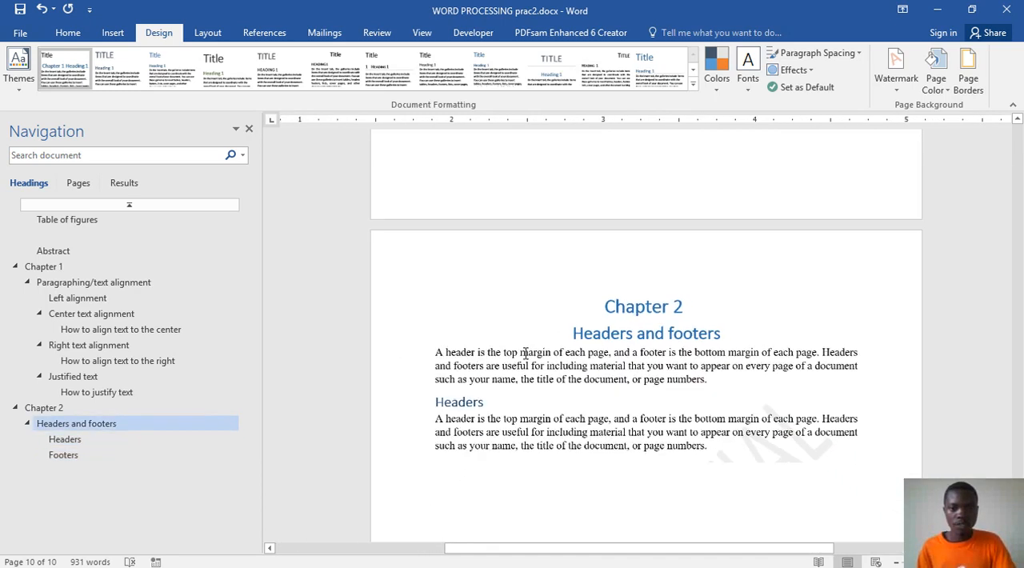
scroll(568, 436, down, 1)
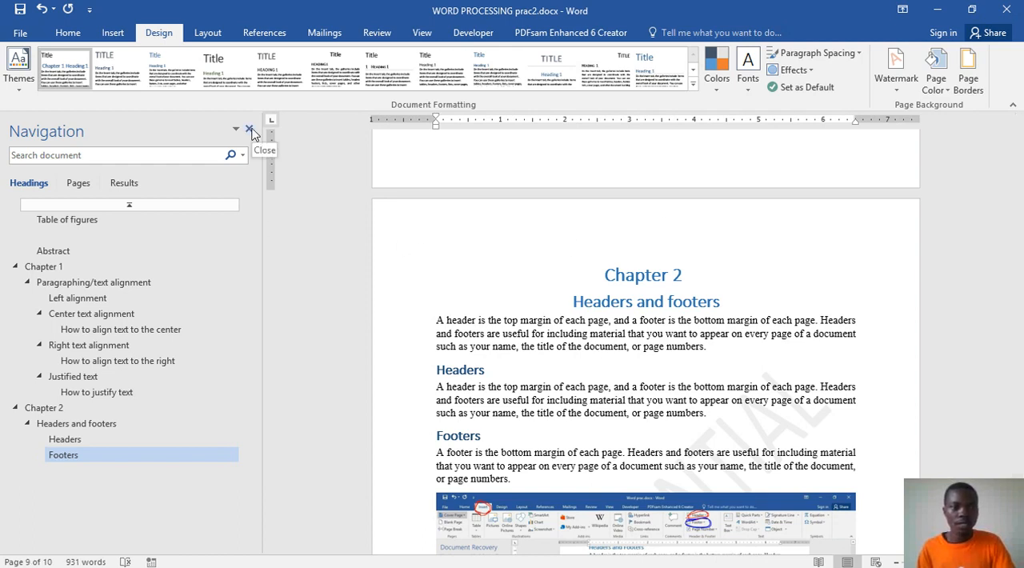
drag(258, 240, 168, 240)
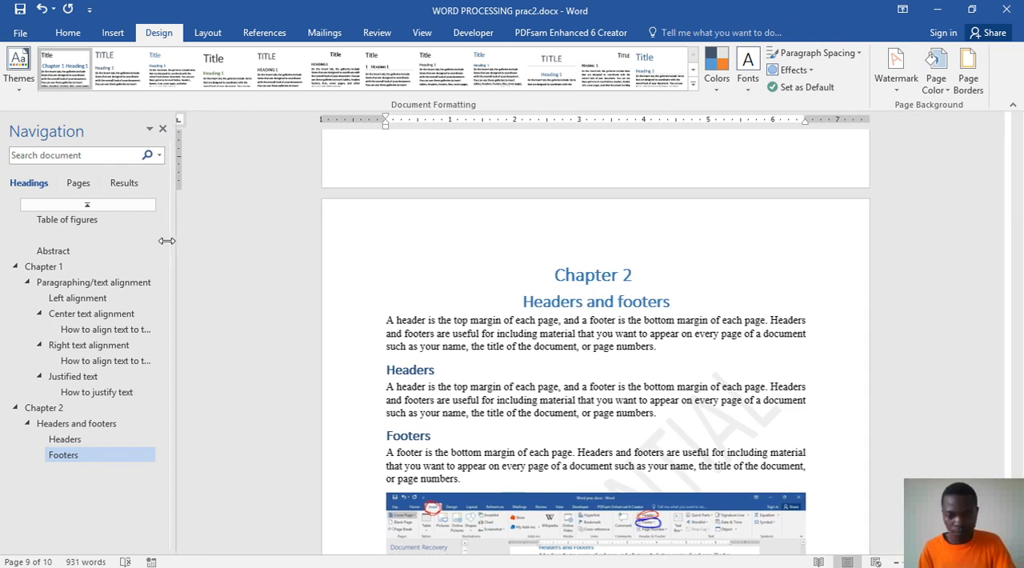
click(980, 562)
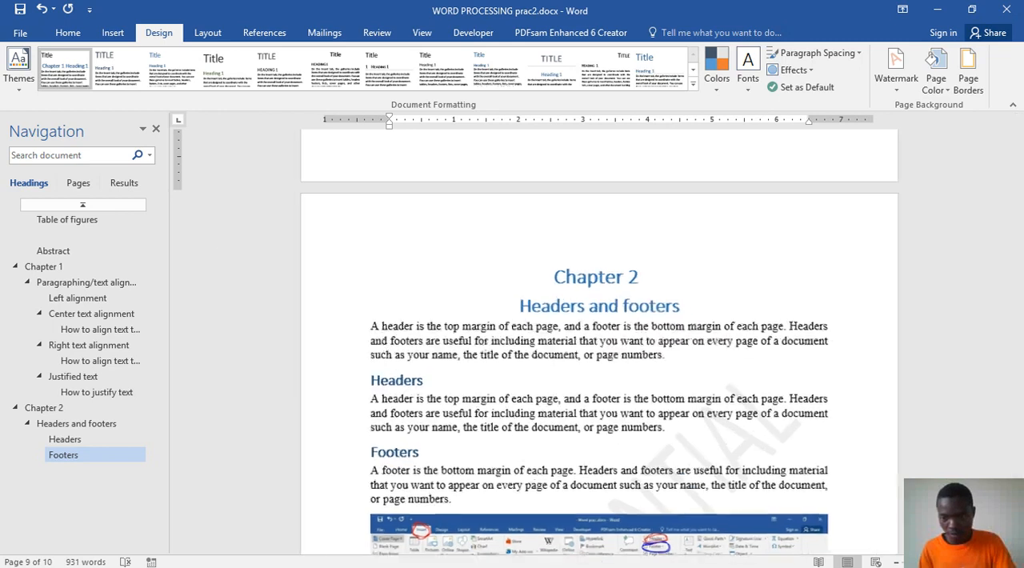
Step: Examine the Chapter 2 page, from its headings to the headers and footers figure, and the preceding Justified text figure page
click(980, 561)
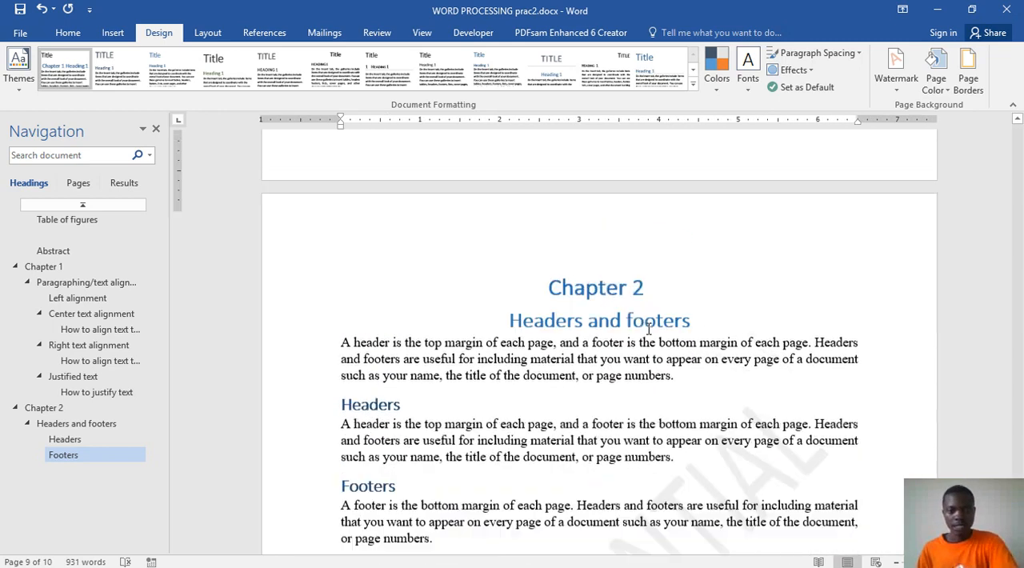
scroll(610, 270, up, 1)
click(550, 250)
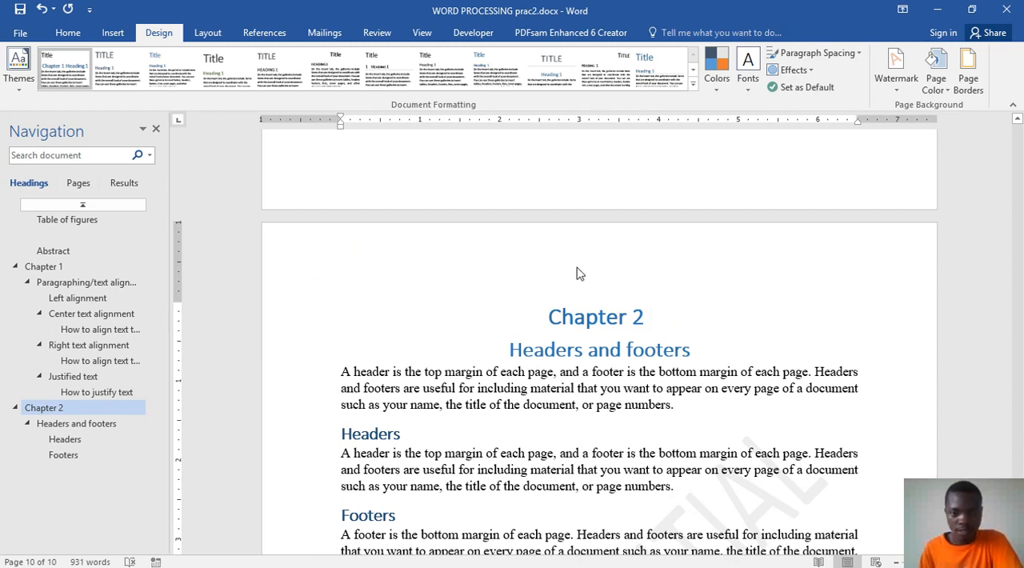
key(shift+Home)
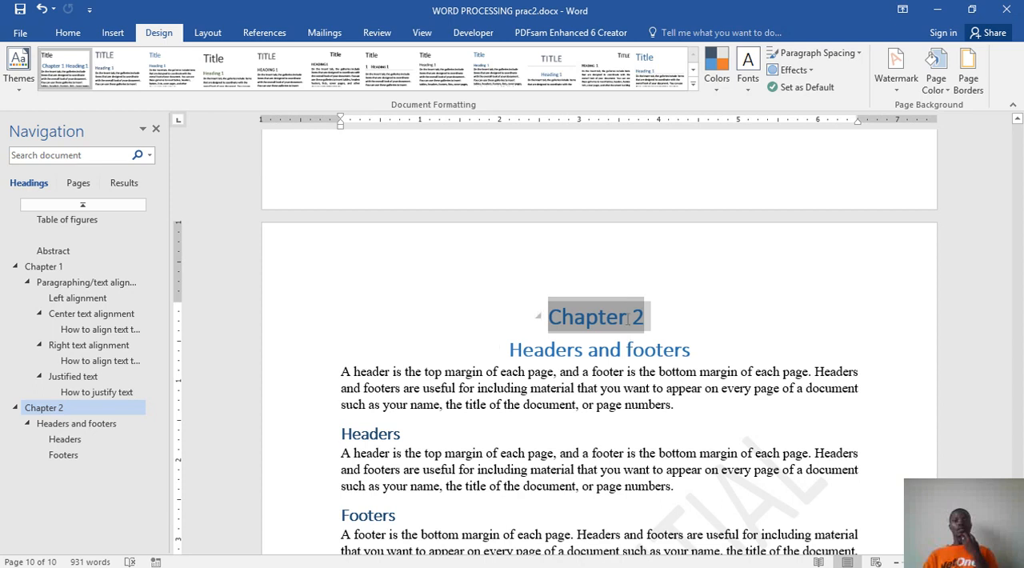
scroll(632, 369, down, 5)
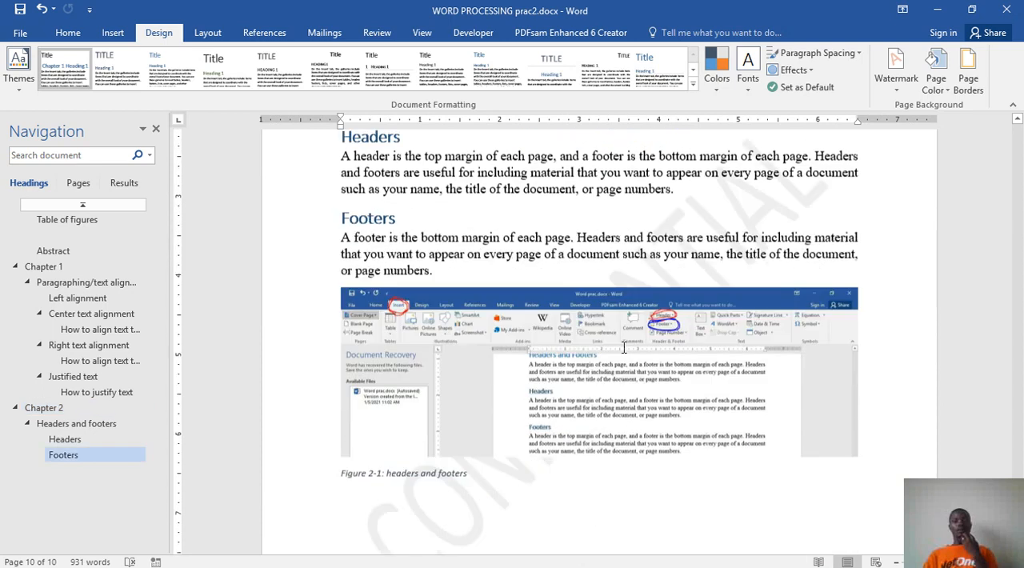
click(624, 344)
scroll(631, 230, up, 2)
scroll(630, 230, up, 8)
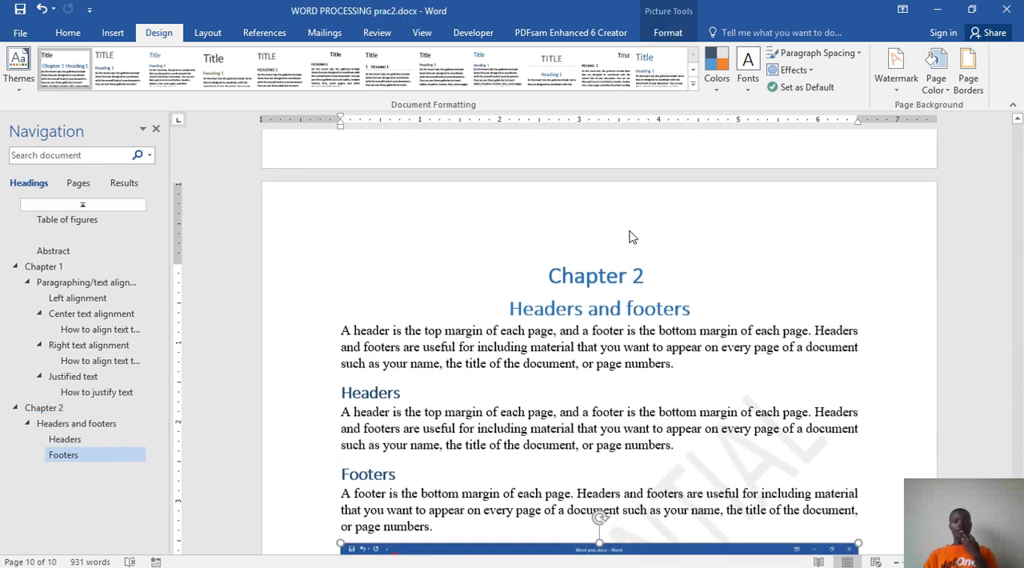
click(595, 488)
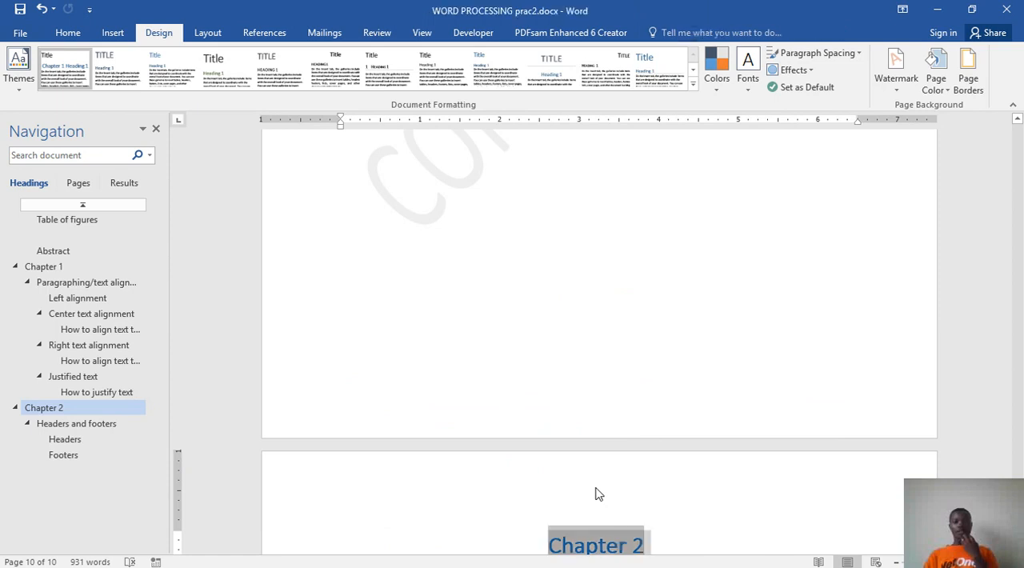
scroll(617, 412, up, 10)
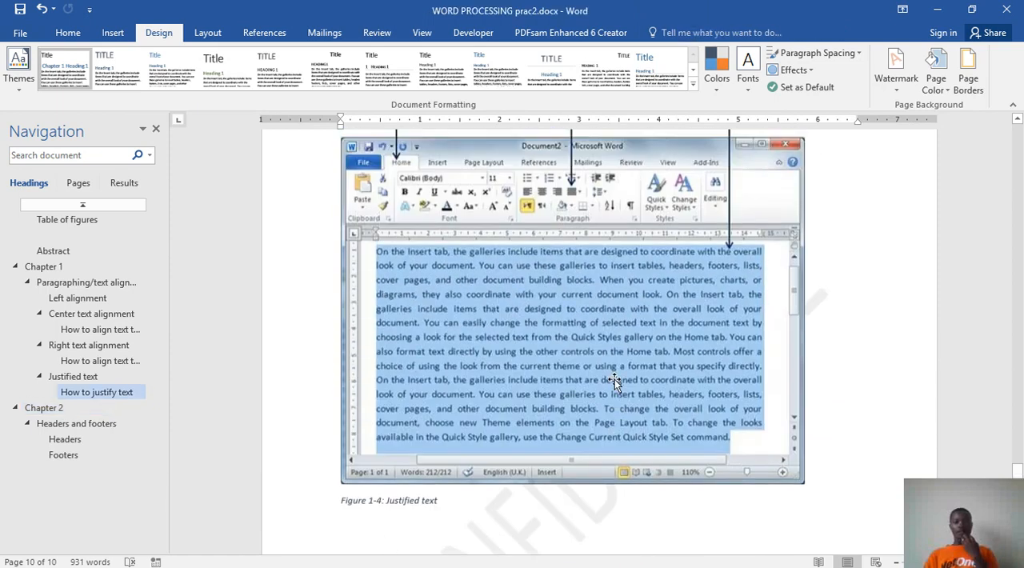
Step: Open the header above the Justified text figure for editing and insert the picture cu.png from the Images folder in Downloads
scroll(616, 385, up, 1)
double_click(567, 474)
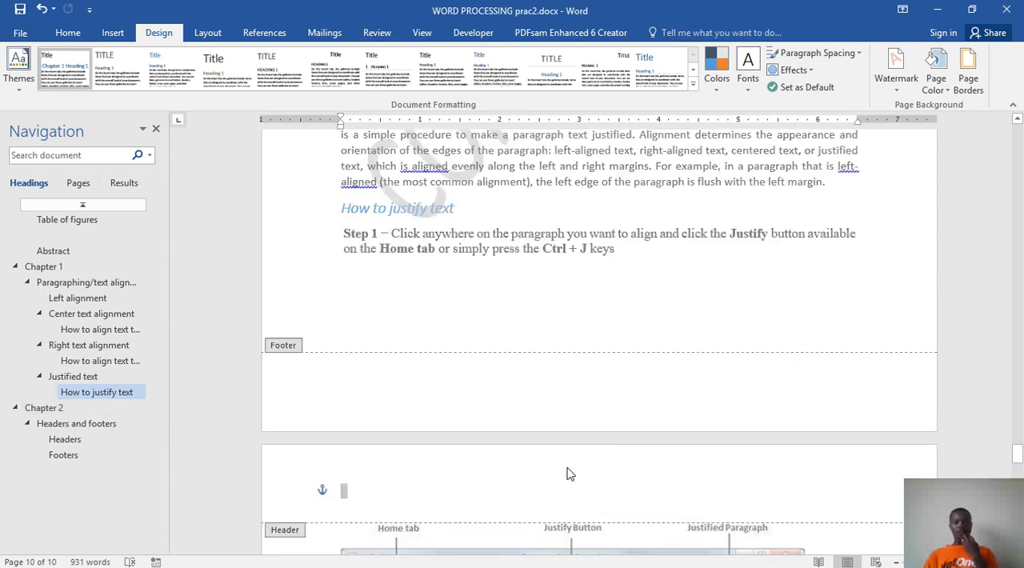
scroll(566, 473, down, 3)
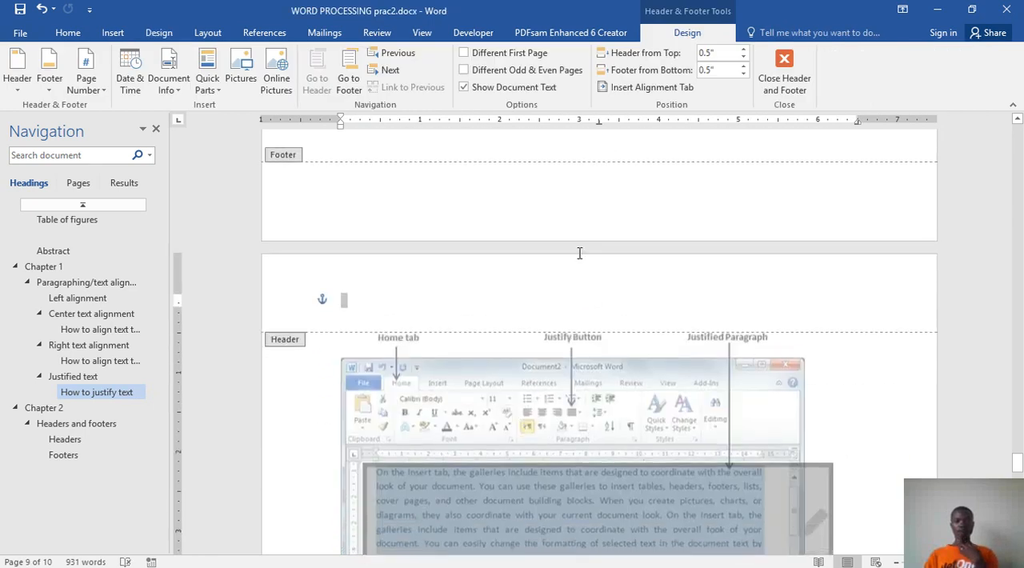
click(580, 311)
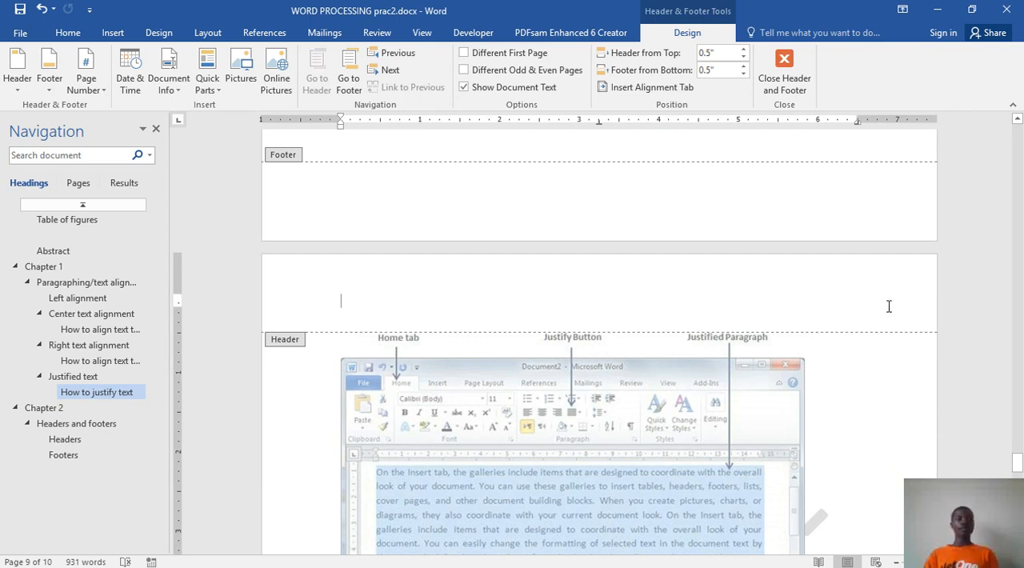
click(112, 33)
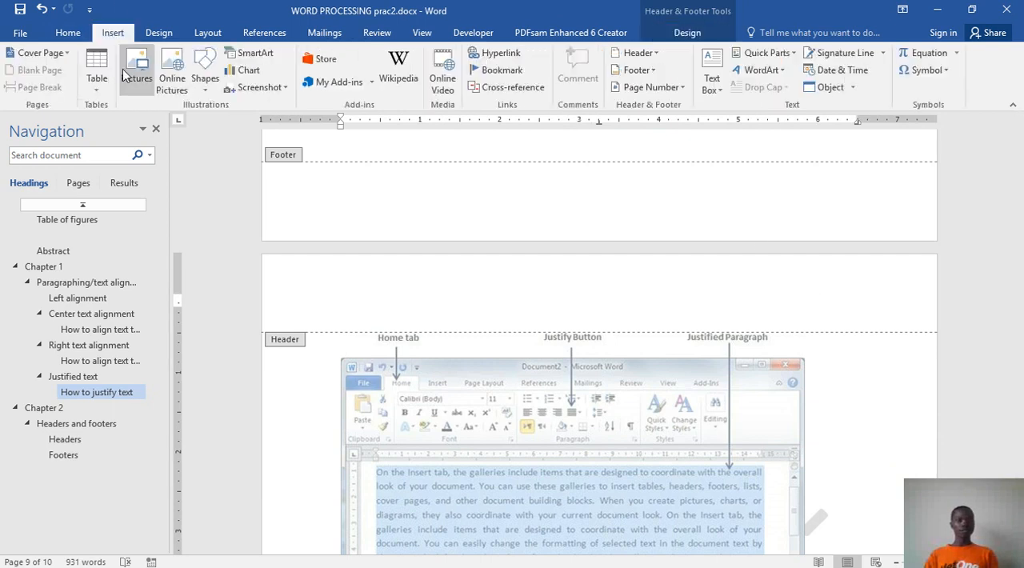
click(129, 94)
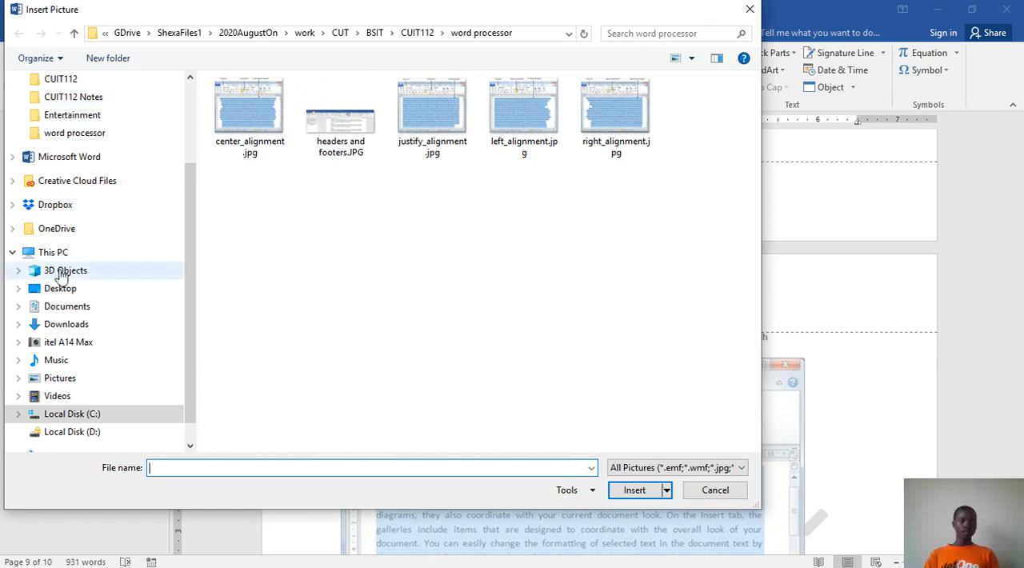
click(64, 323)
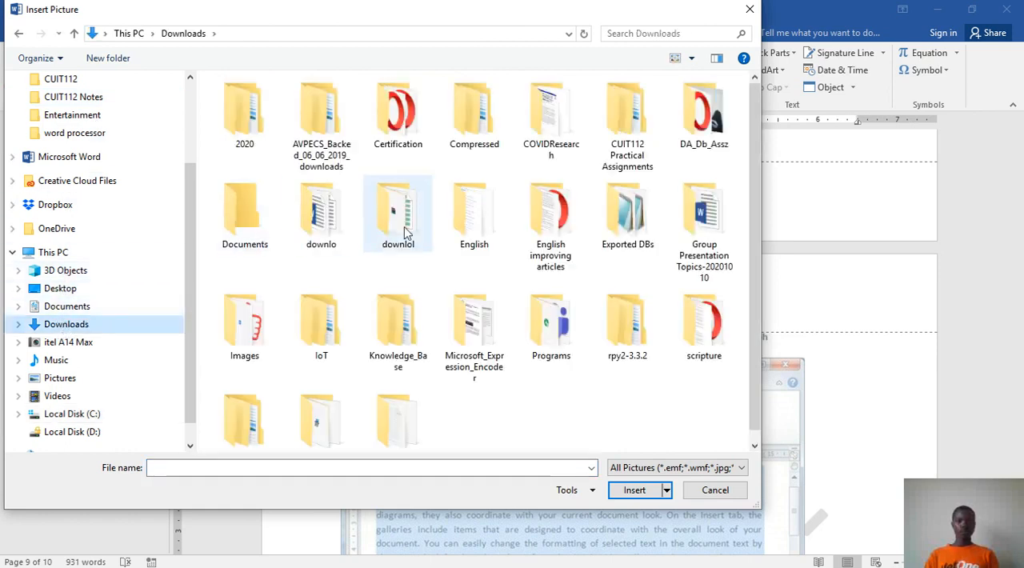
click(244, 329)
double_click(244, 330)
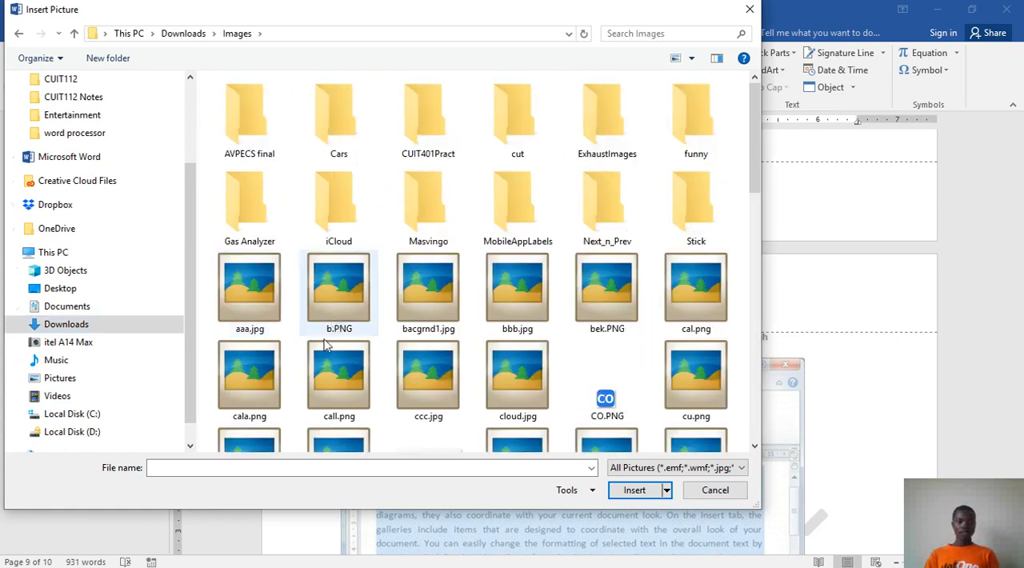
scroll(541, 336, down, 3)
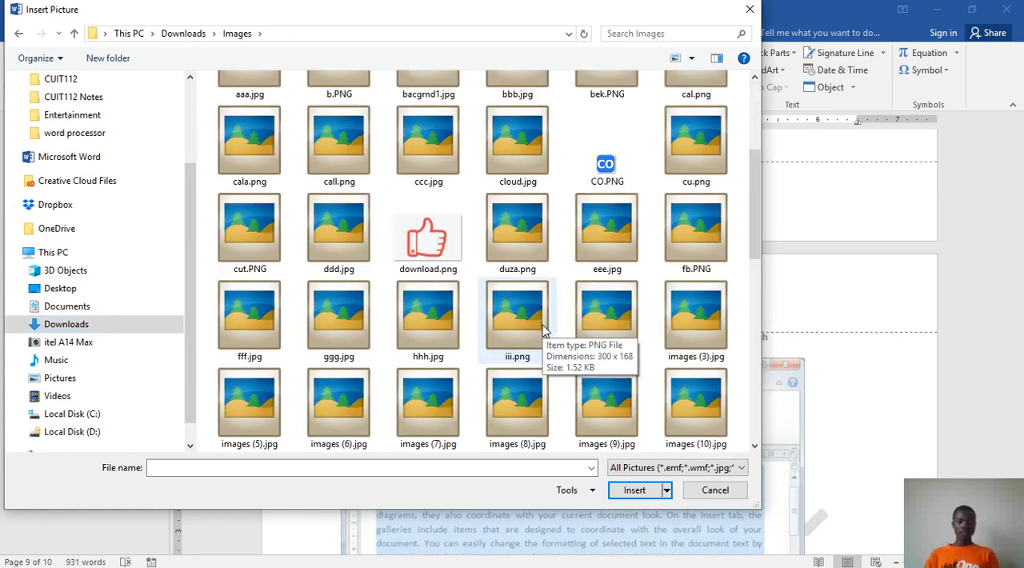
click(687, 153)
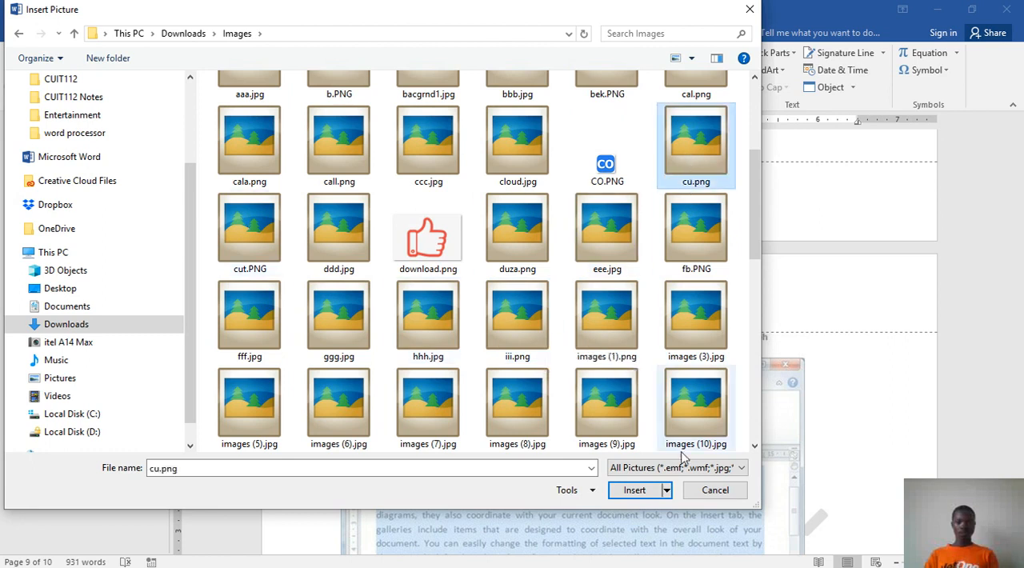
click(635, 489)
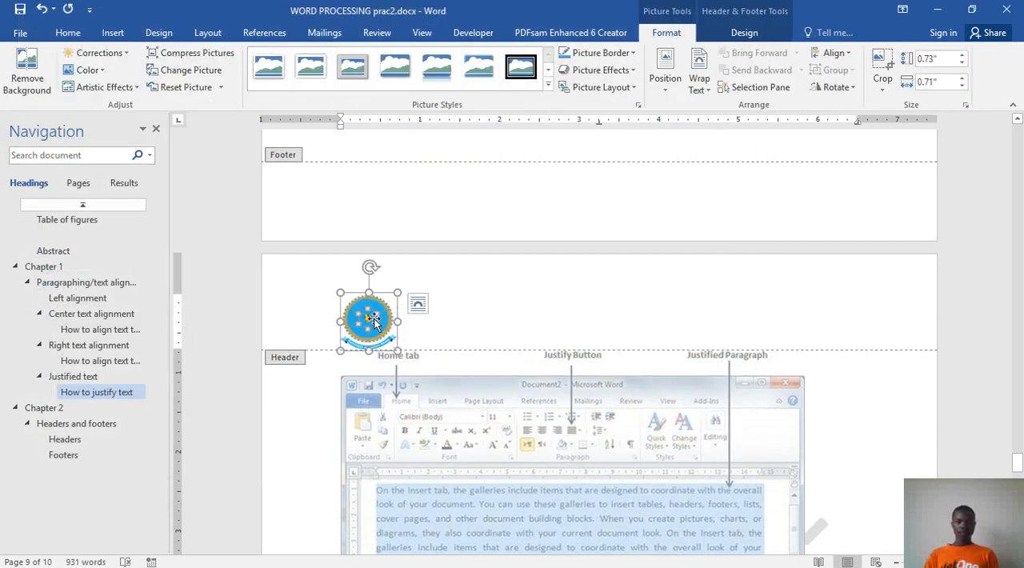
Step: Add the text "Word processing practical 2" after the header logo and place a copy of the logo behind that text
click(457, 328)
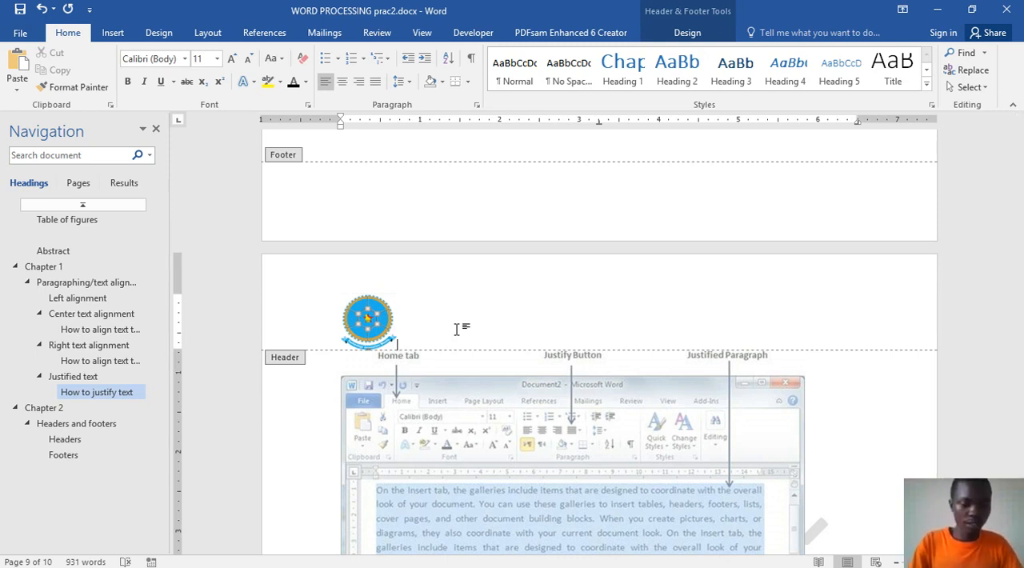
text(Word processing practical 2)
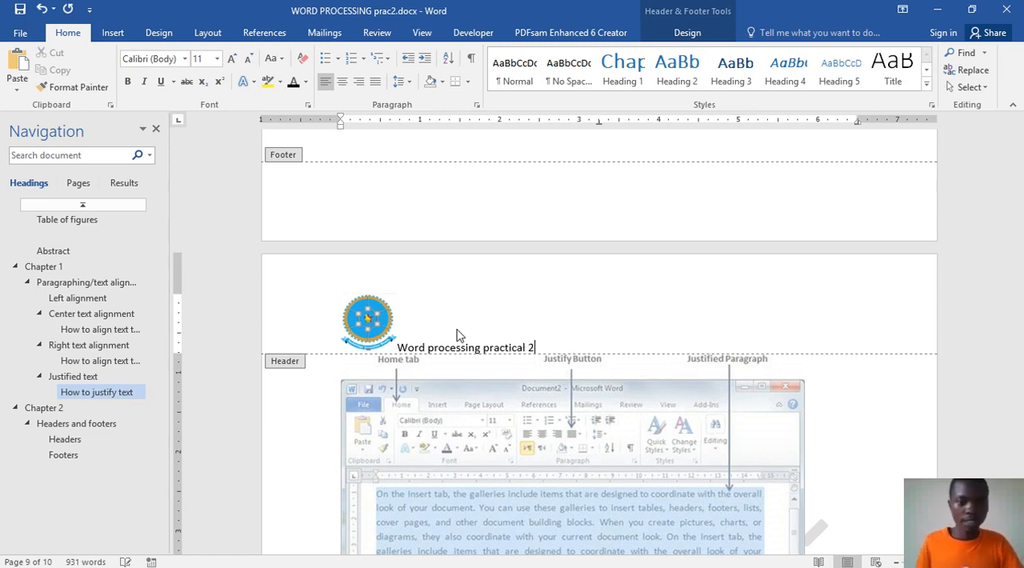
click(363, 320)
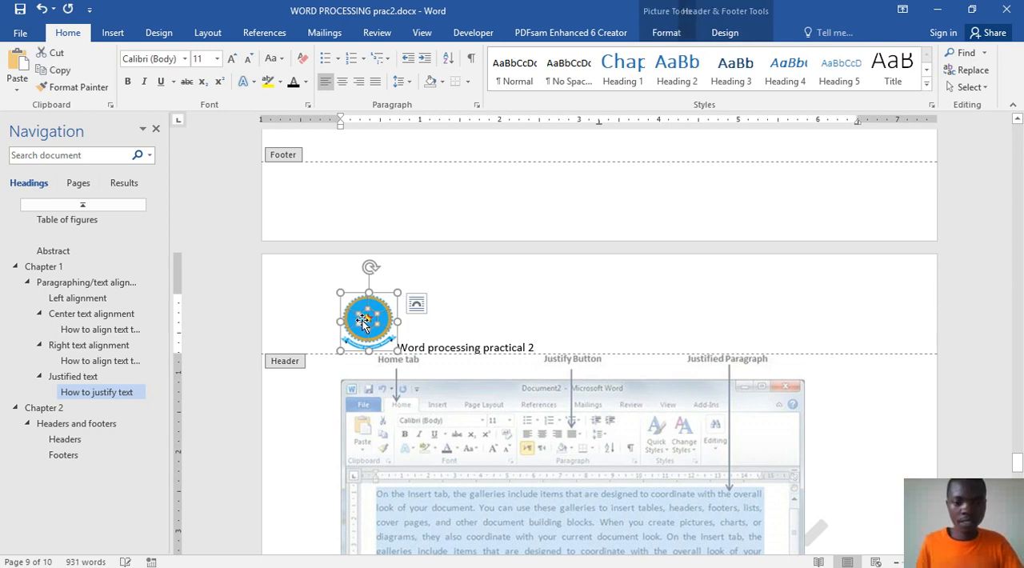
click(557, 345)
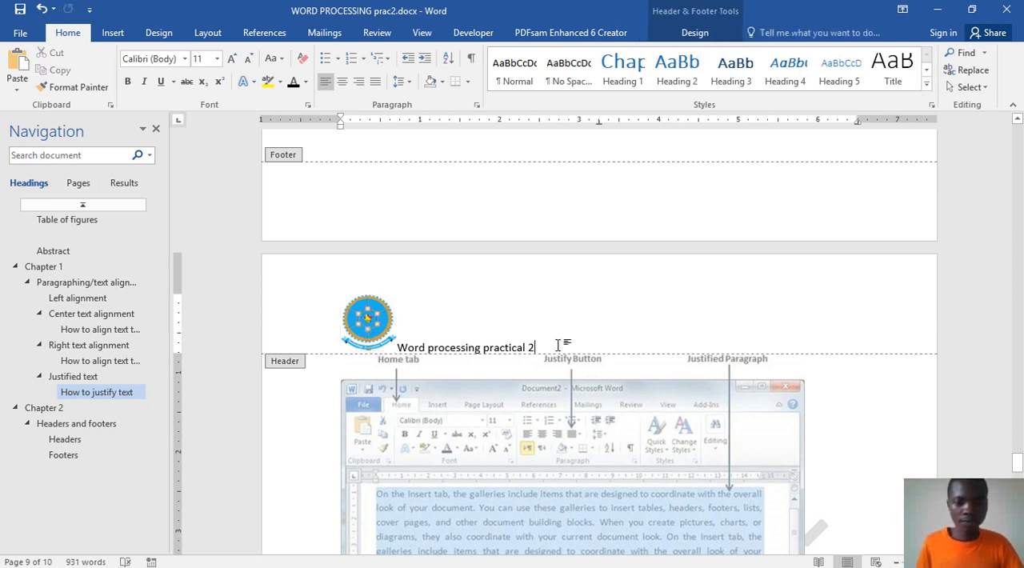
key(ctrl+v)
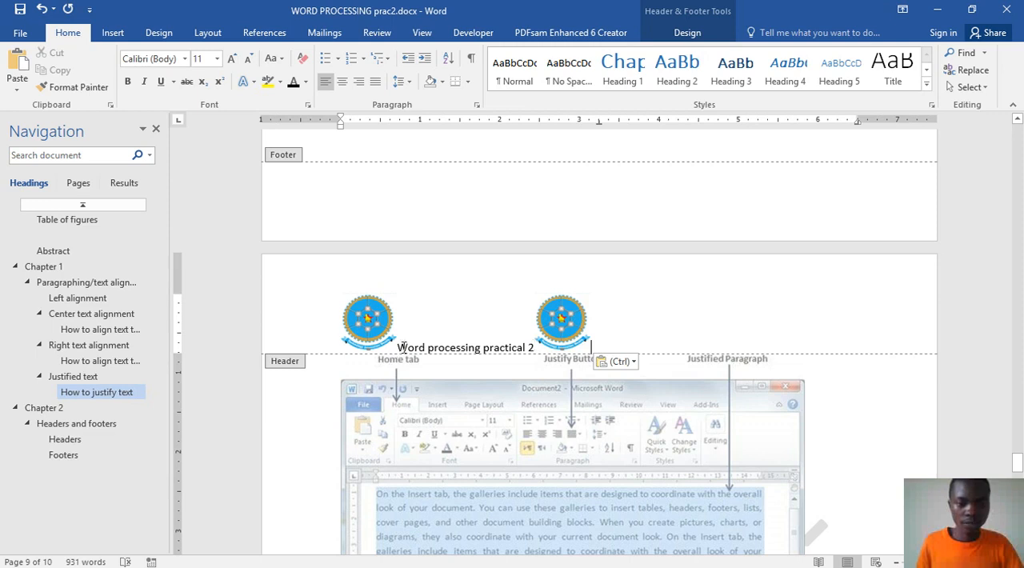
Step: Set the font size of the header text "Word processing practical 2" to 28
drag(402, 344, 536, 350)
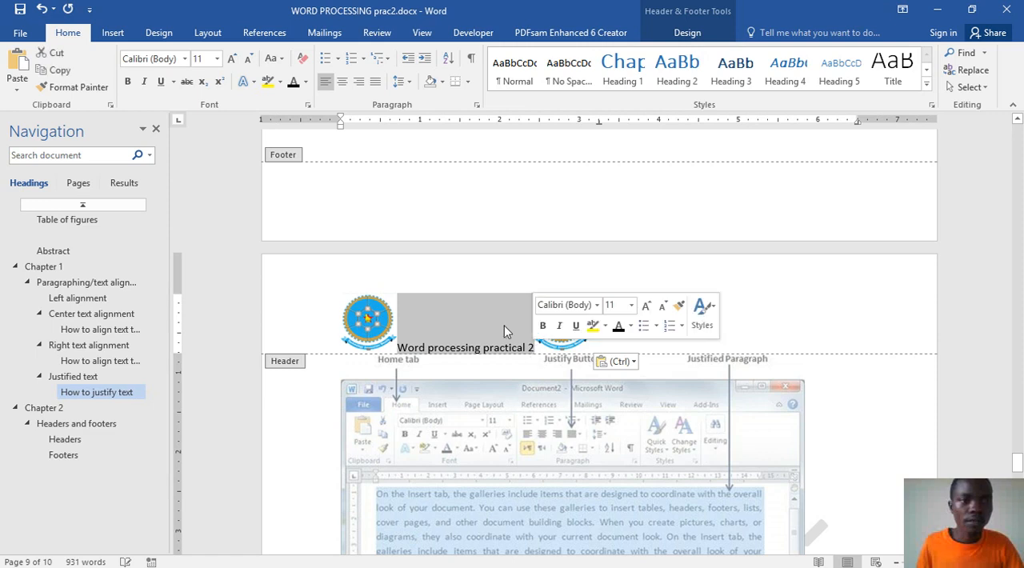
click(235, 67)
click(235, 66)
click(235, 66)
click(236, 66)
click(235, 67)
click(235, 67)
click(235, 67)
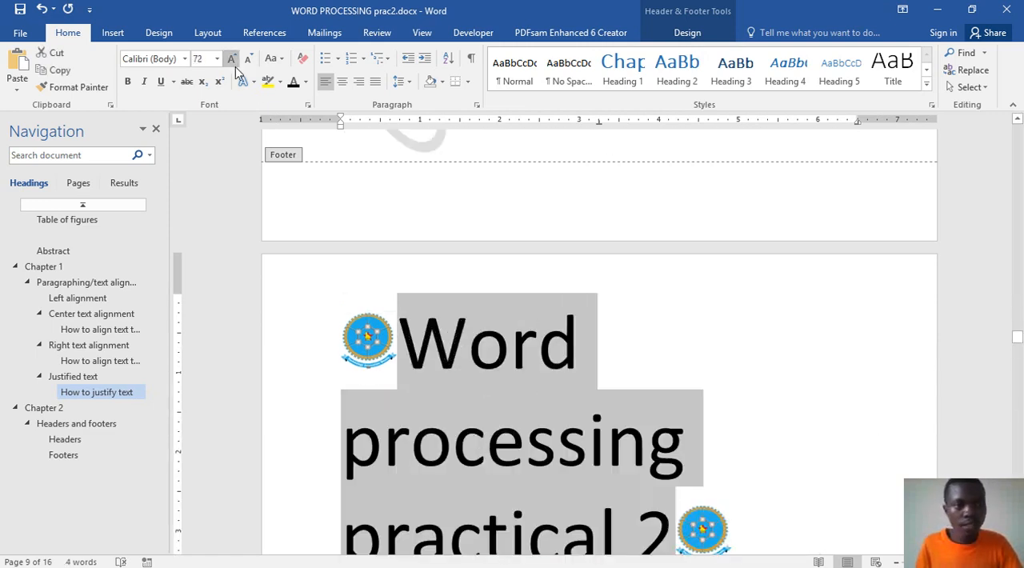
click(249, 69)
click(249, 69)
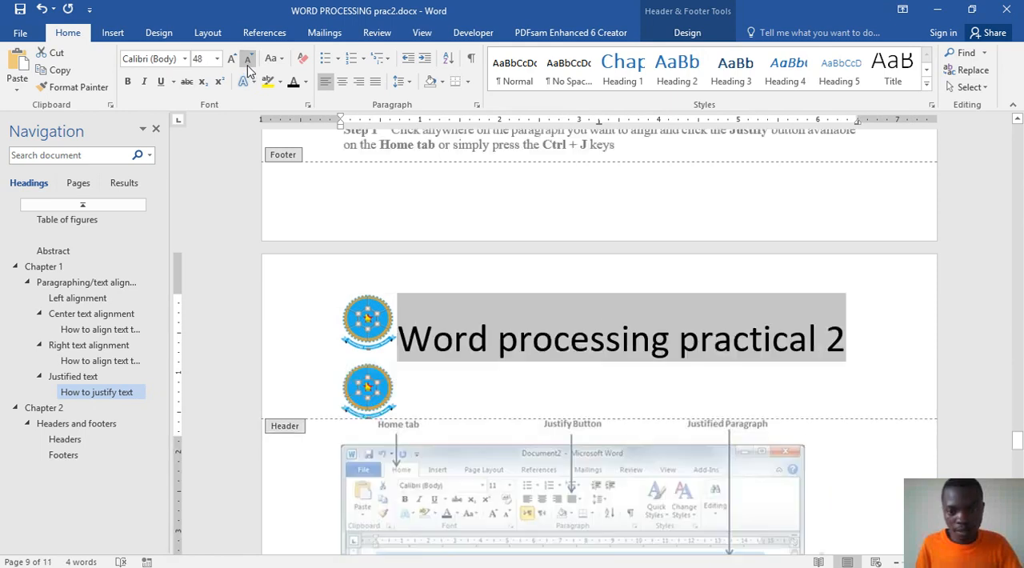
click(249, 69)
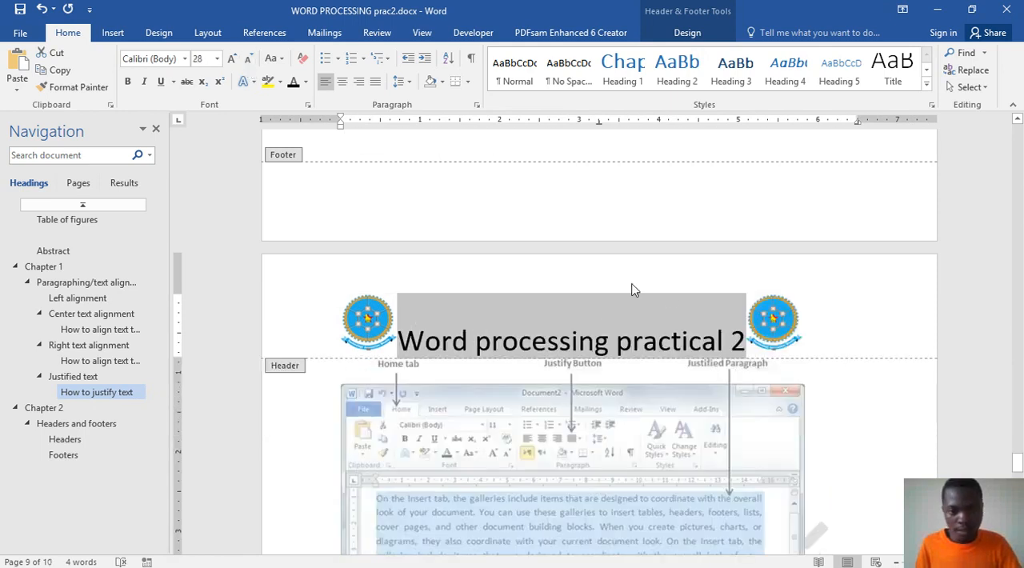
Step: Insert tab spacing between the first logo and the header text, and set the text's font size to 16
click(744, 342)
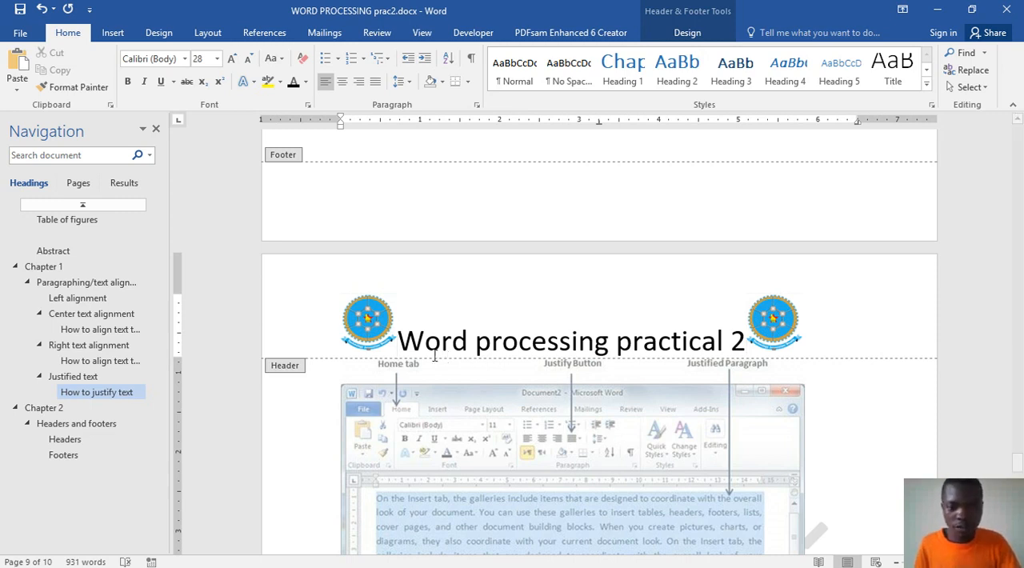
key(Tab)
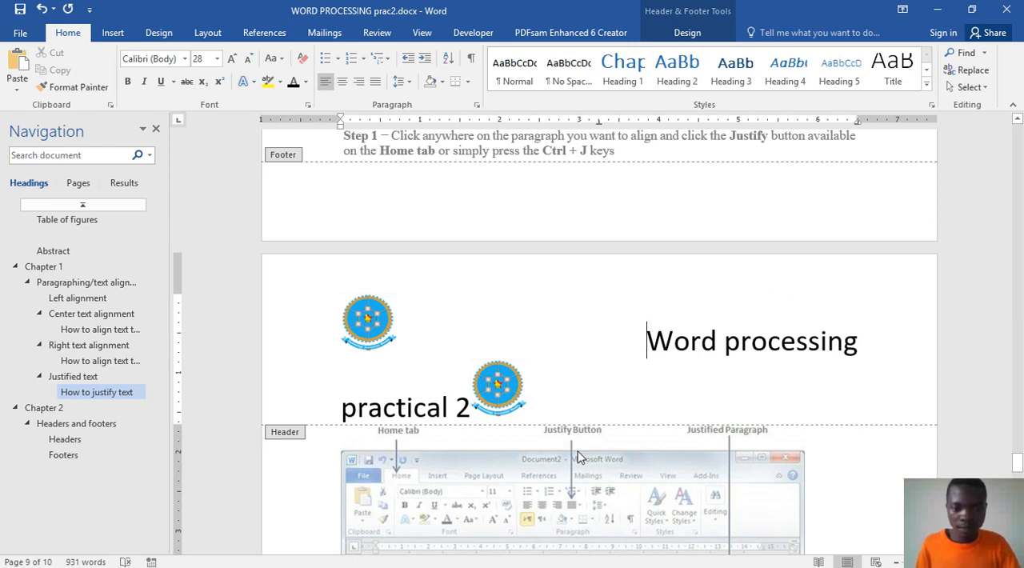
drag(470, 408, 643, 350)
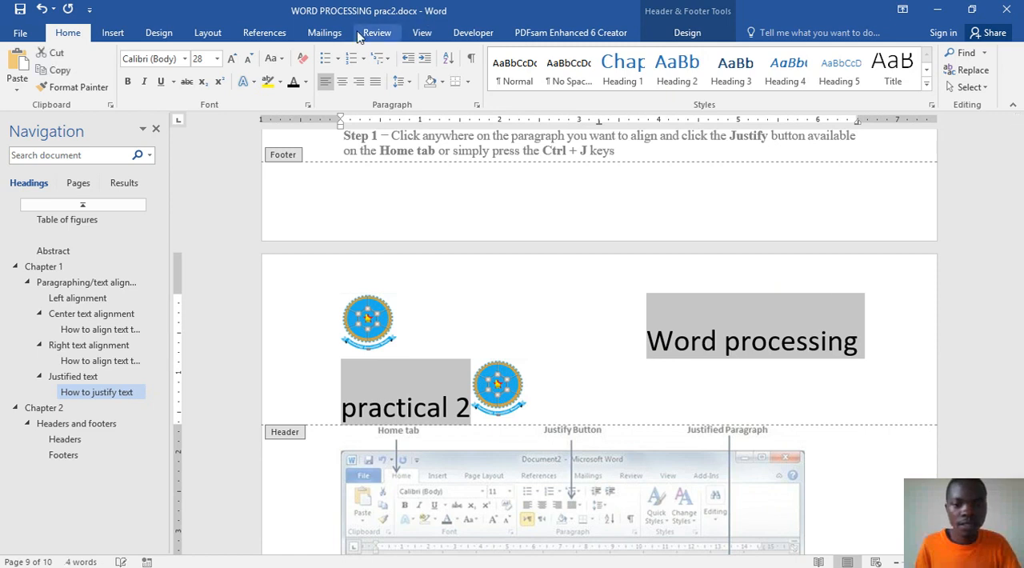
click(248, 61)
click(248, 61)
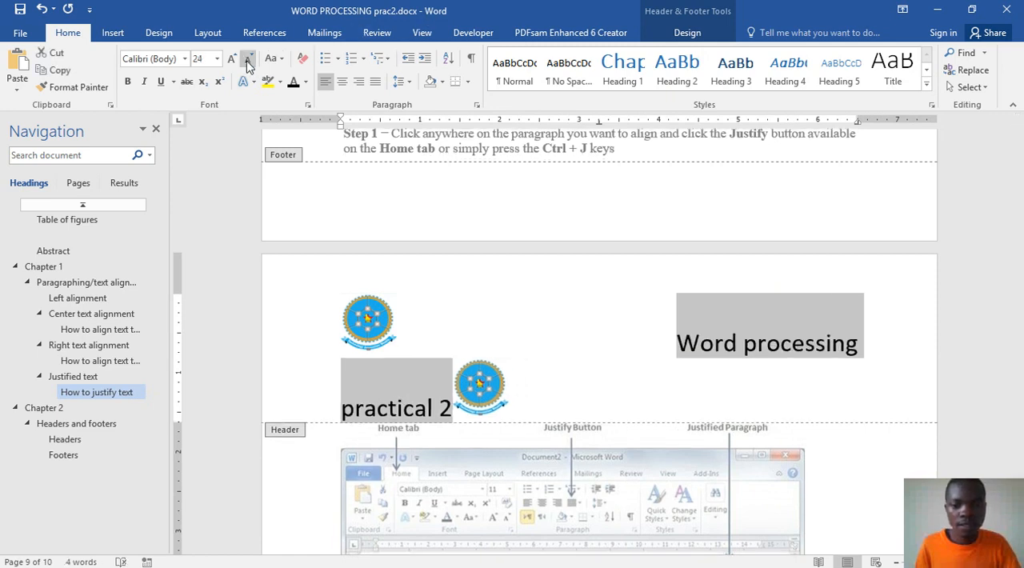
click(248, 61)
click(248, 61)
click(248, 61)
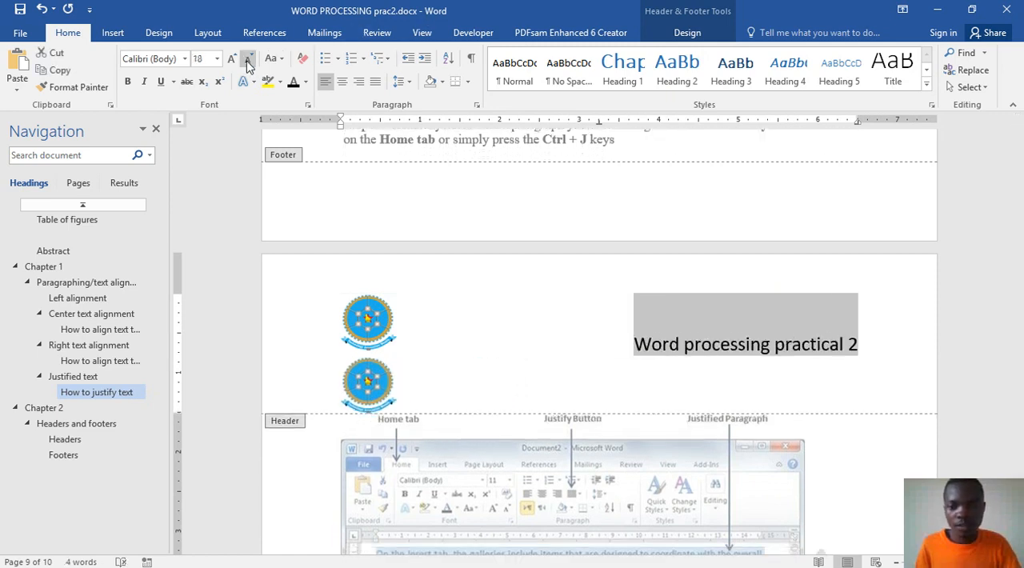
click(248, 61)
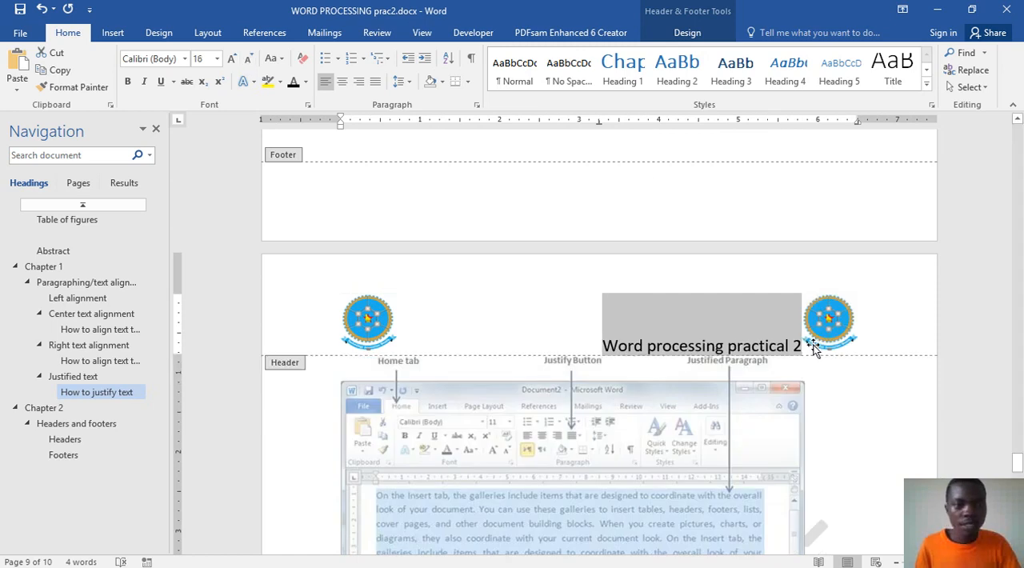
Step: Center the header line and set the font size of the text "Word processing practical 2" to 28
click(341, 81)
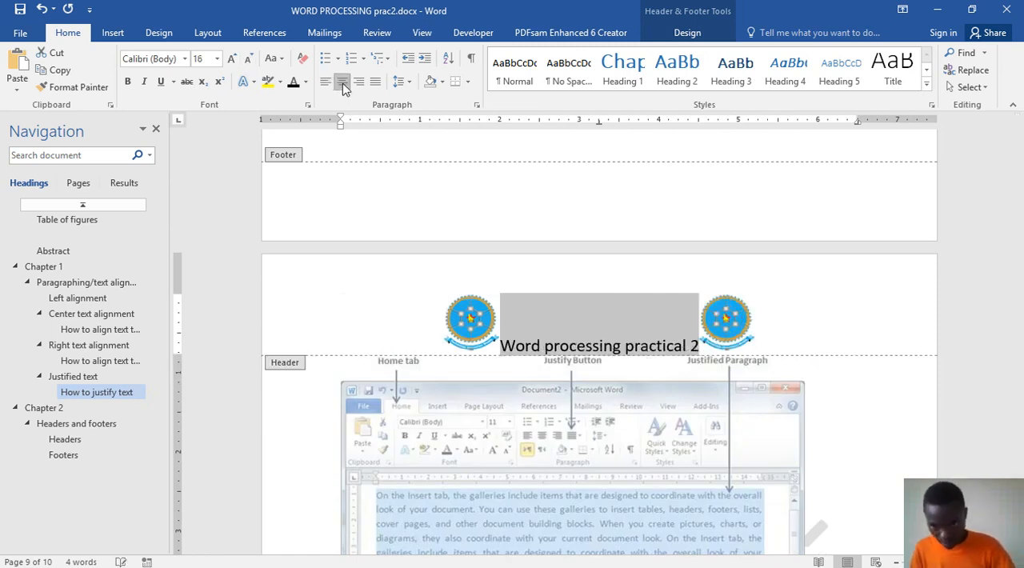
click(703, 344)
drag(700, 345, 501, 345)
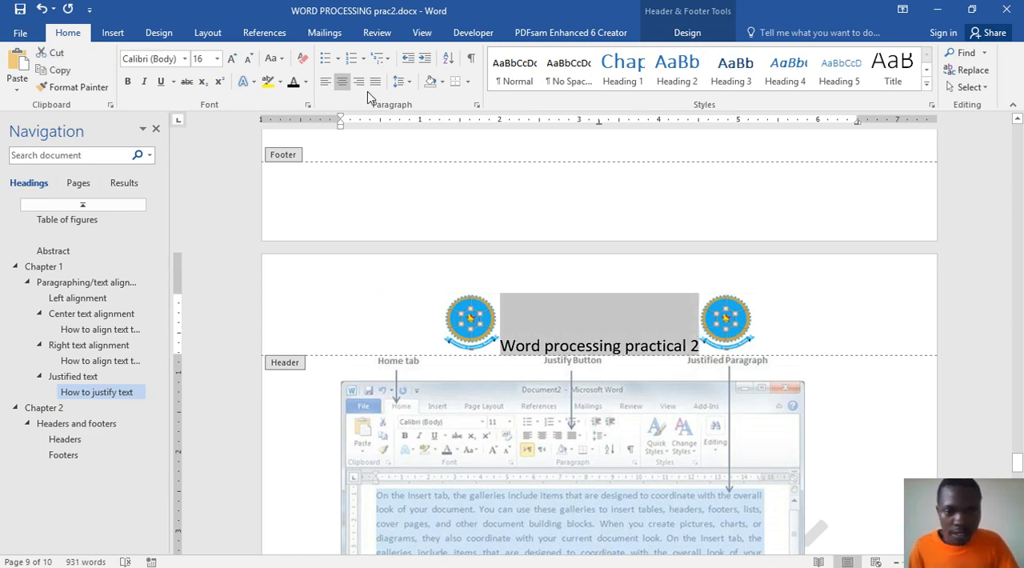
click(231, 60)
click(231, 60)
click(231, 60)
click(231, 60)
click(232, 60)
click(231, 60)
click(231, 59)
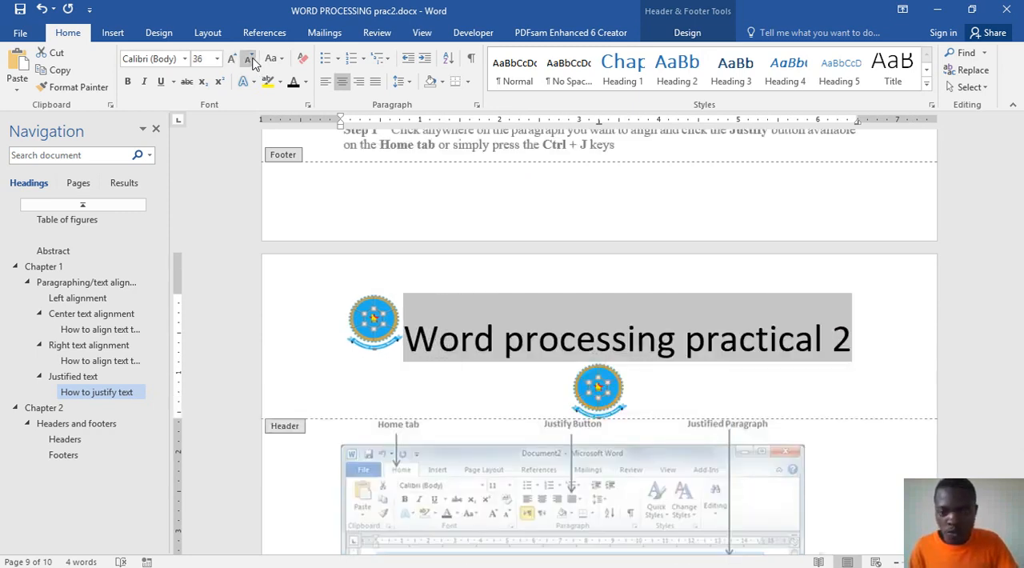
click(249, 60)
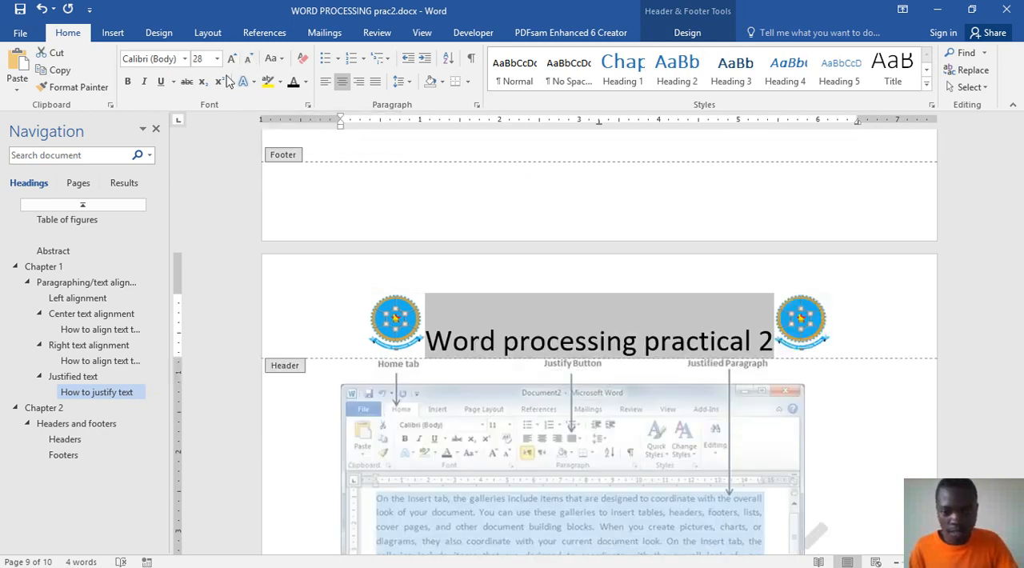
Step: Apply a gray gradient text effect to the header text "Word processing practical 2" and make it bold
click(128, 81)
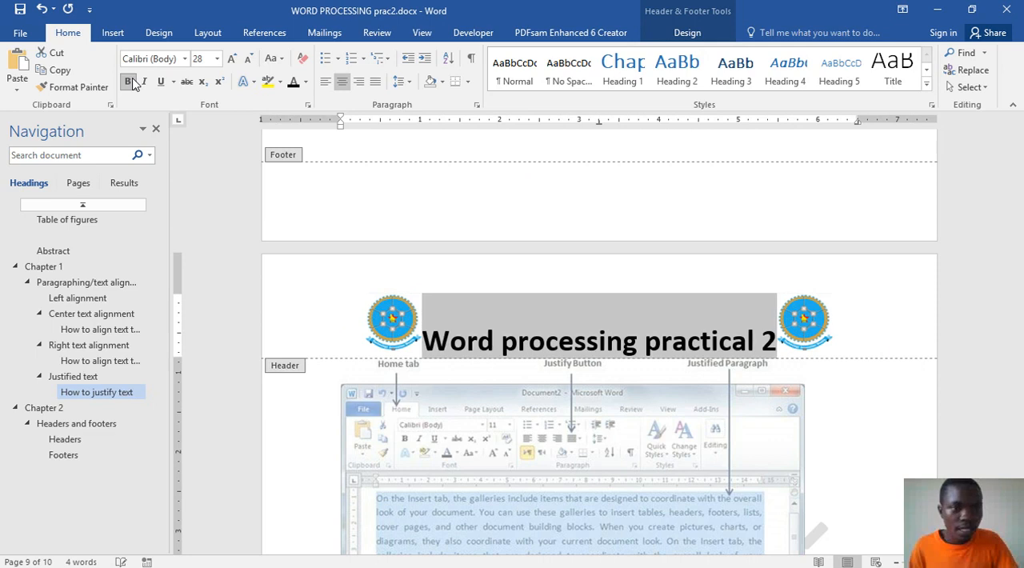
click(253, 82)
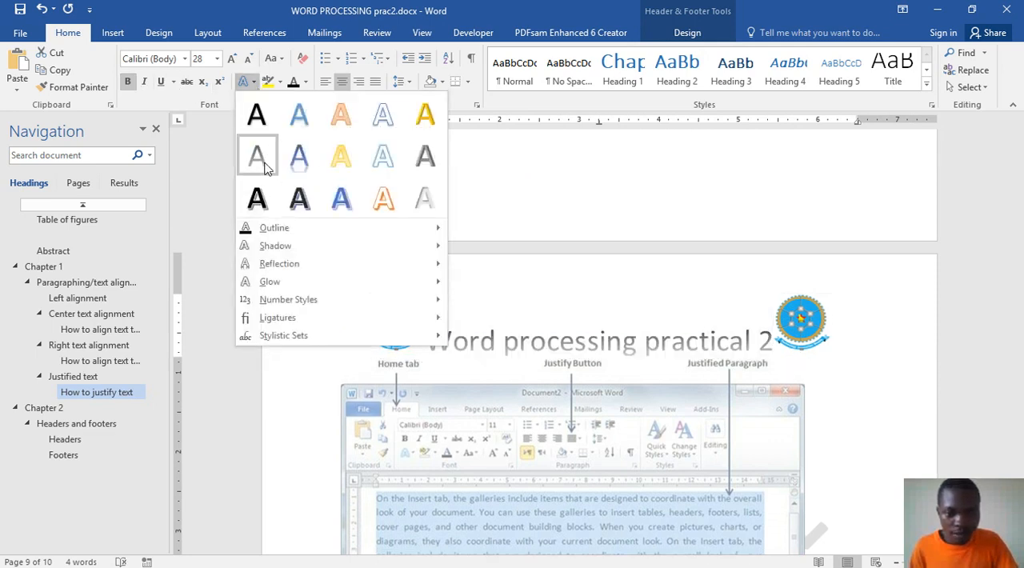
click(265, 168)
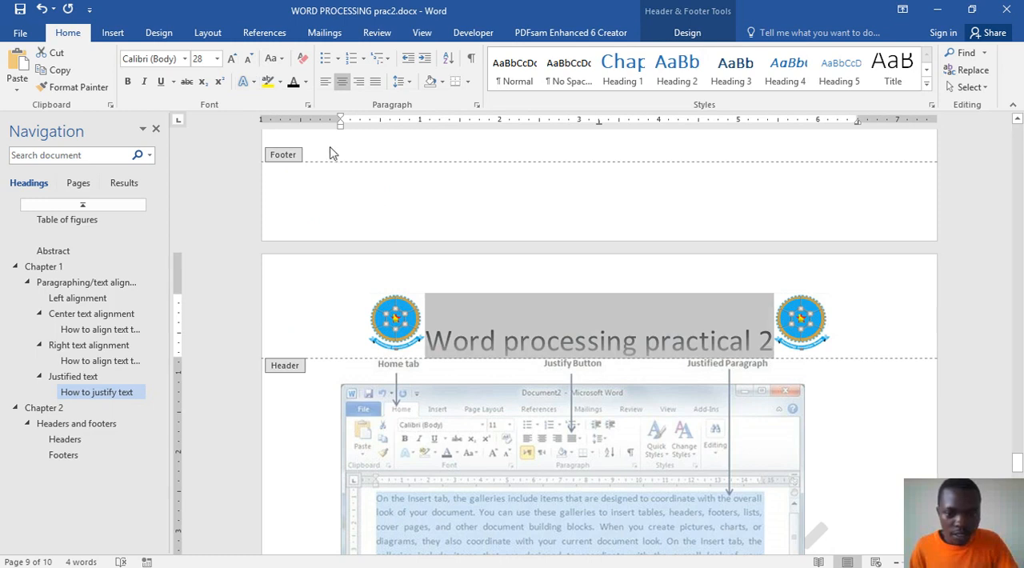
click(128, 82)
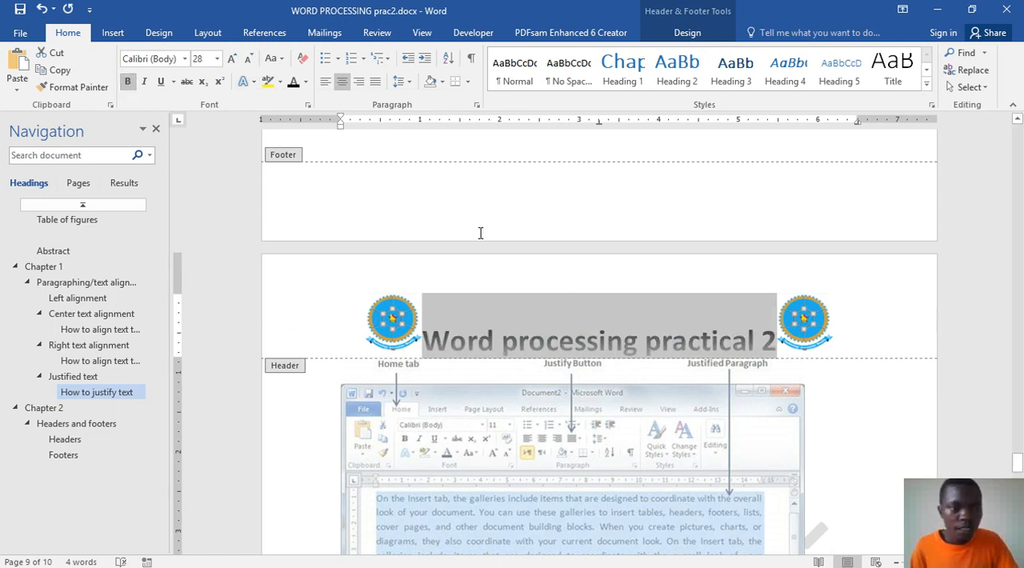
Step: Color the header text with the standard Light Blue and return to the document body
click(305, 81)
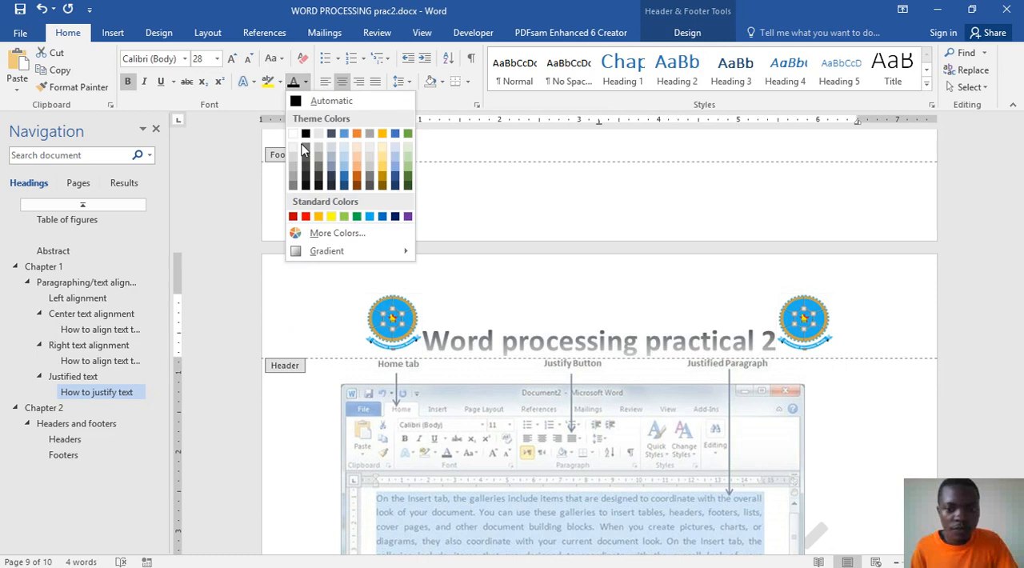
click(396, 183)
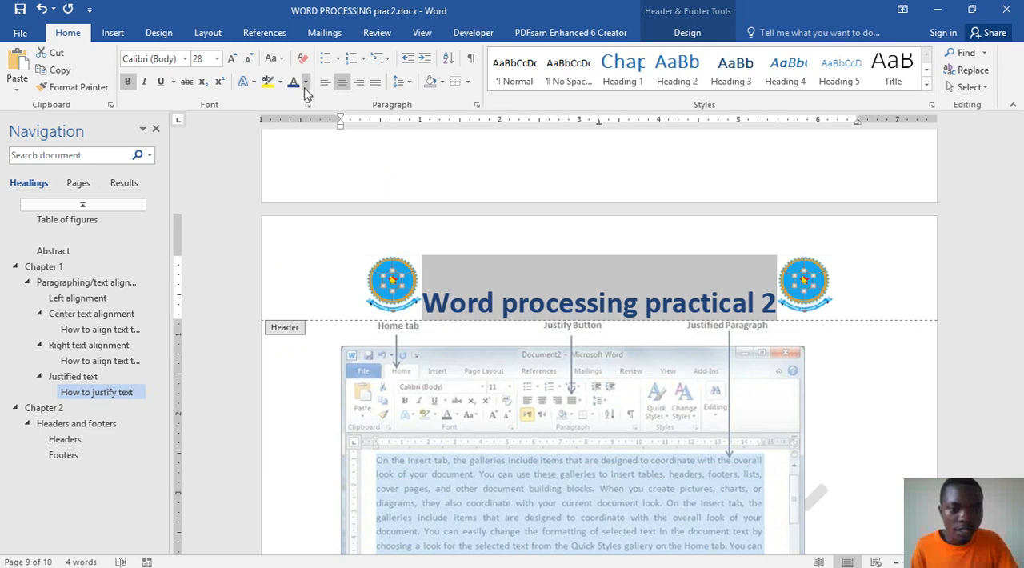
click(304, 83)
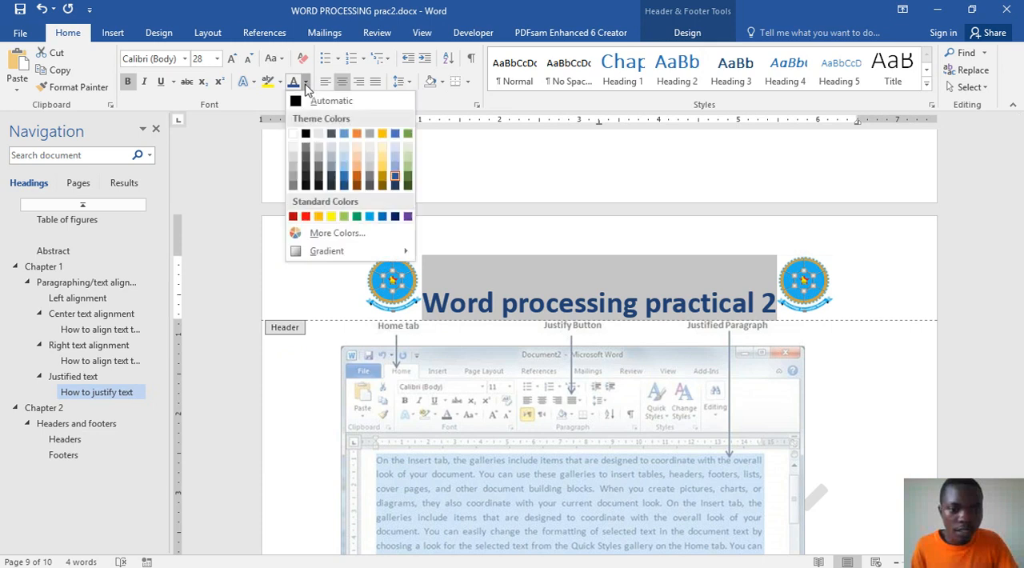
click(370, 216)
scroll(712, 264, down, 2)
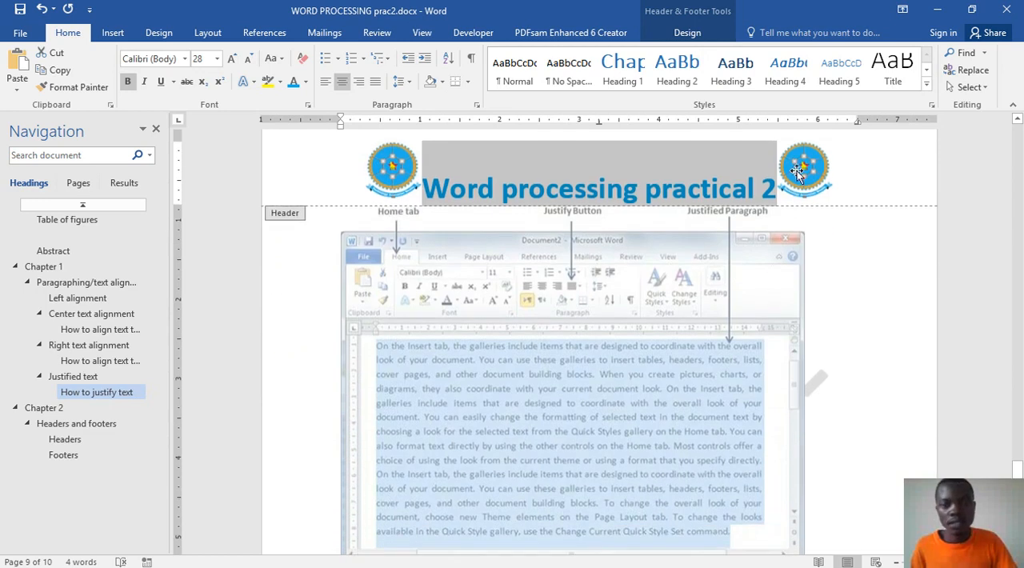
double_click(849, 268)
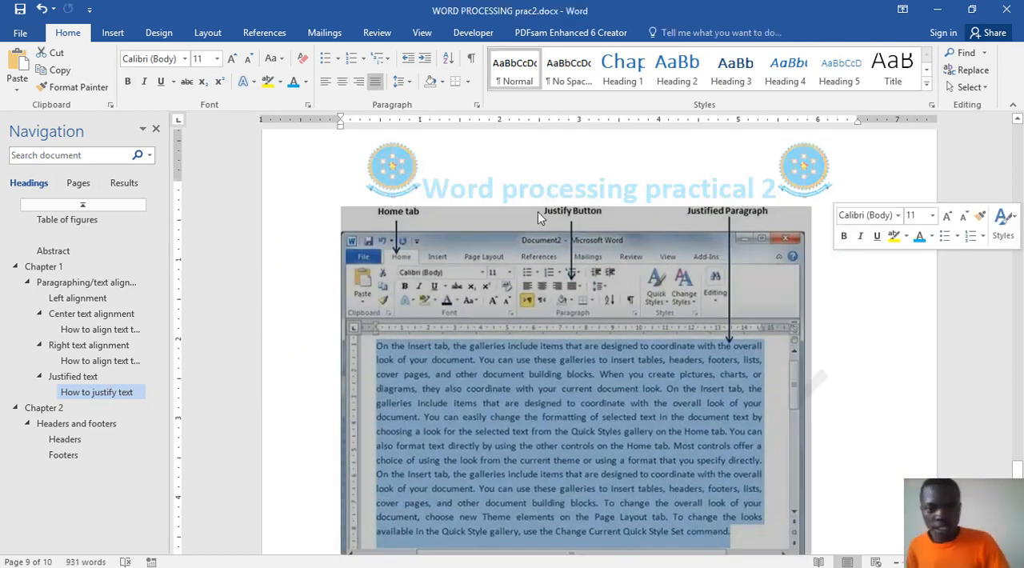
Step: Look through the pages of the alignment sections to check how the header appears on each one
click(723, 284)
scroll(705, 302, up, 4)
scroll(705, 302, up, 20)
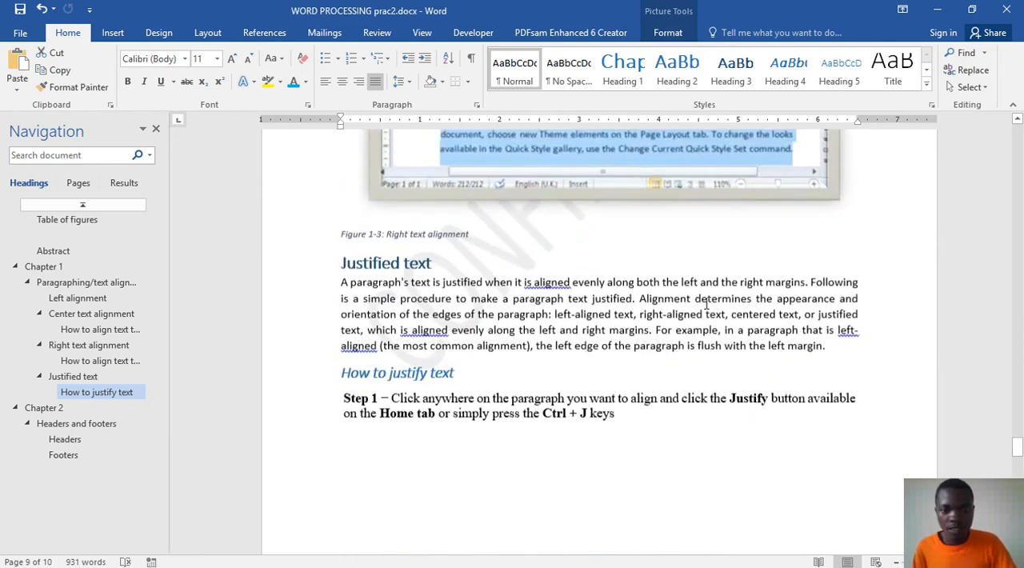
scroll(608, 413, up, 20)
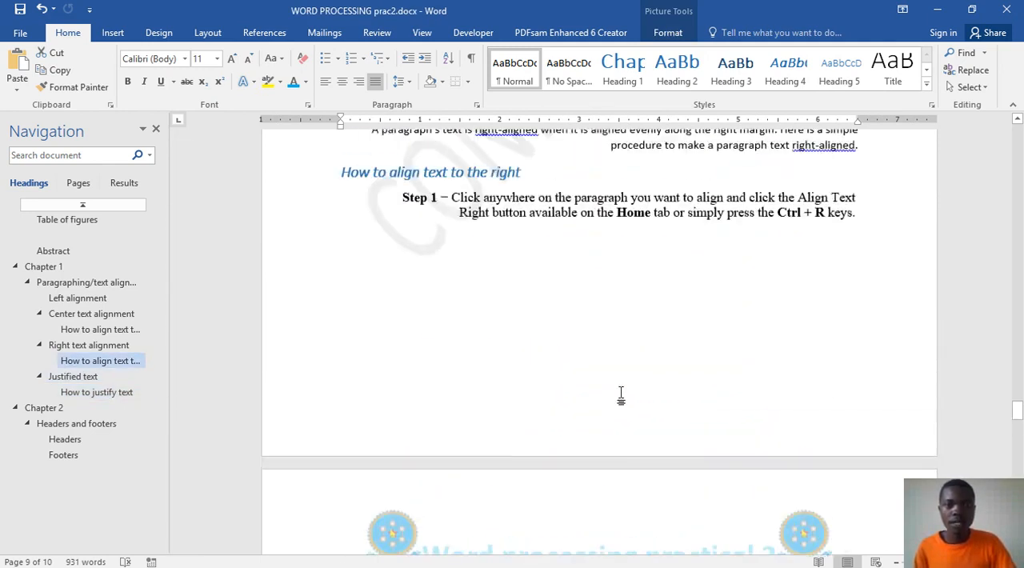
scroll(614, 382, up, 4)
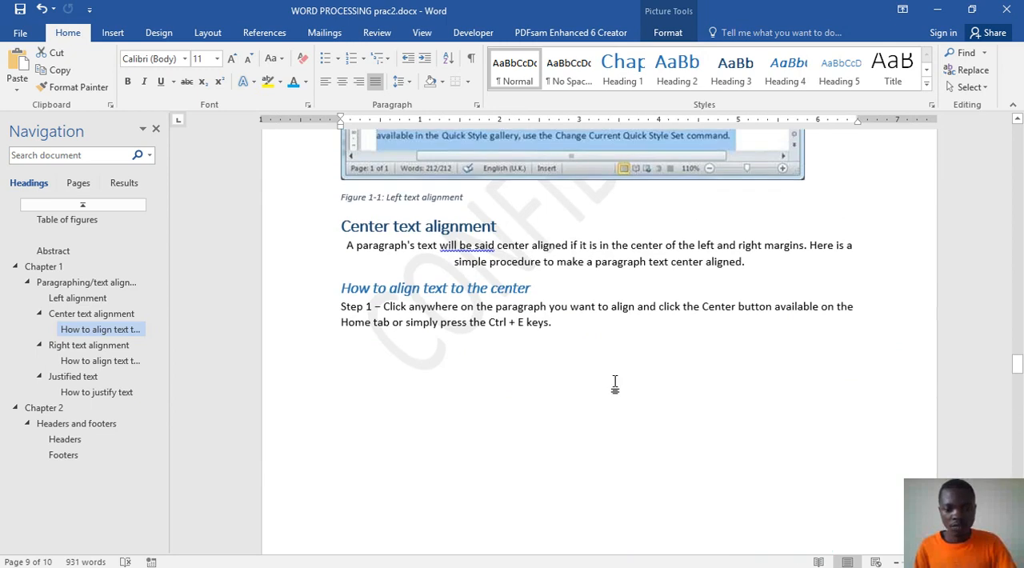
scroll(612, 355, down, 5)
scroll(786, 442, down, 2)
scroll(785, 442, down, 2)
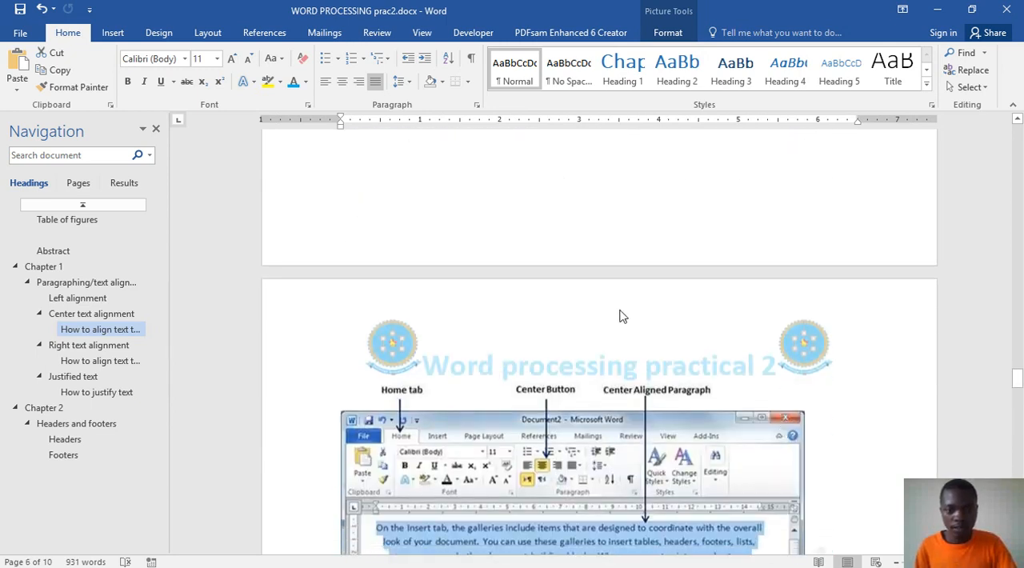
Step: Examine the header and footer areas around the center alignment figure and view the built-in header designs
double_click(531, 327)
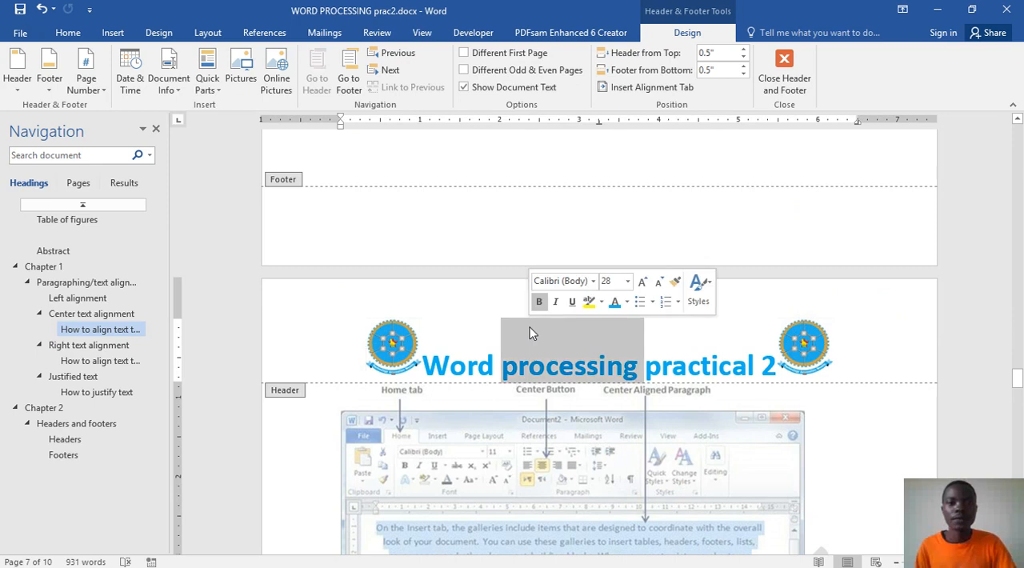
click(569, 242)
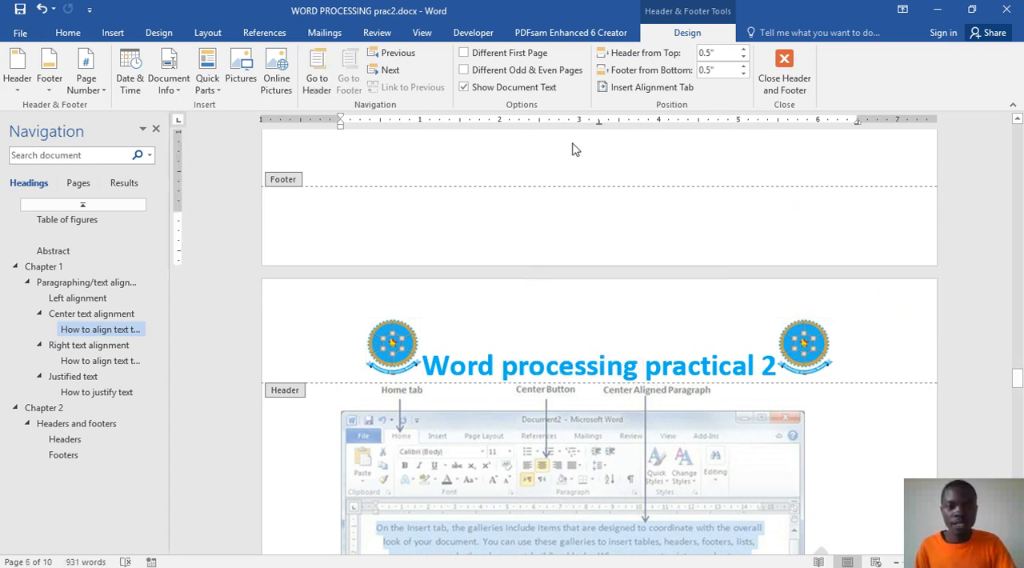
scroll(608, 350, down, 5)
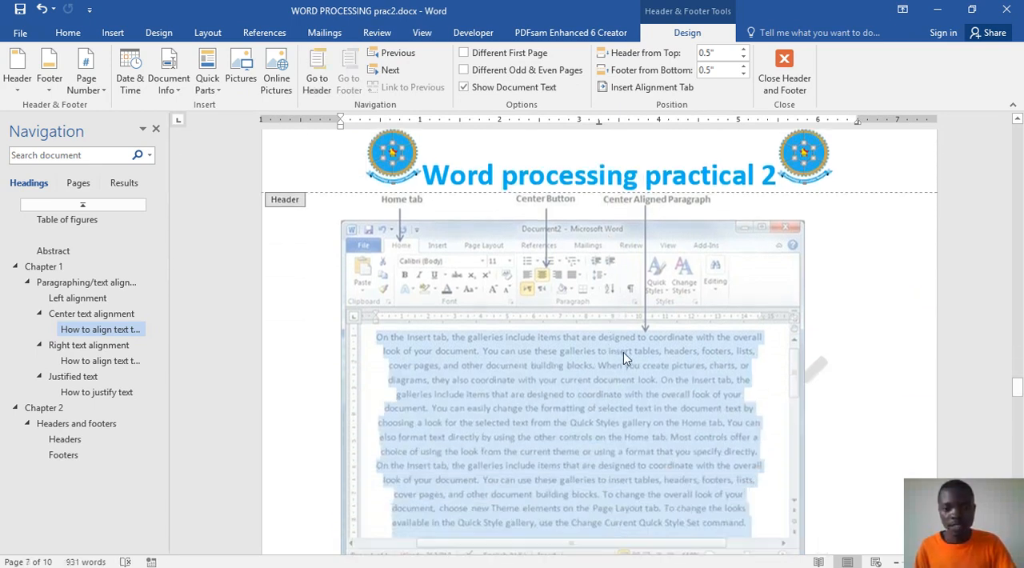
double_click(638, 397)
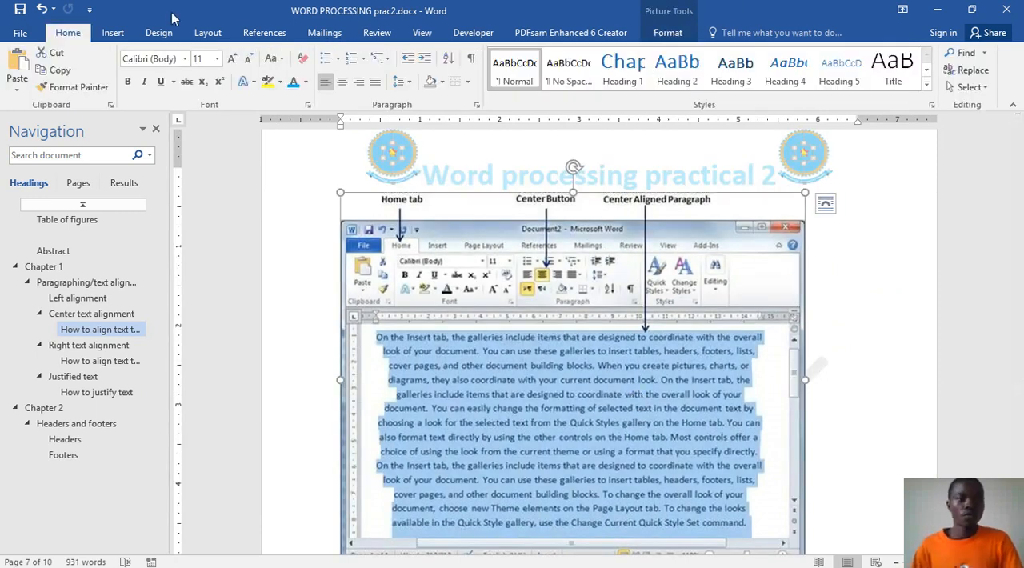
click(113, 32)
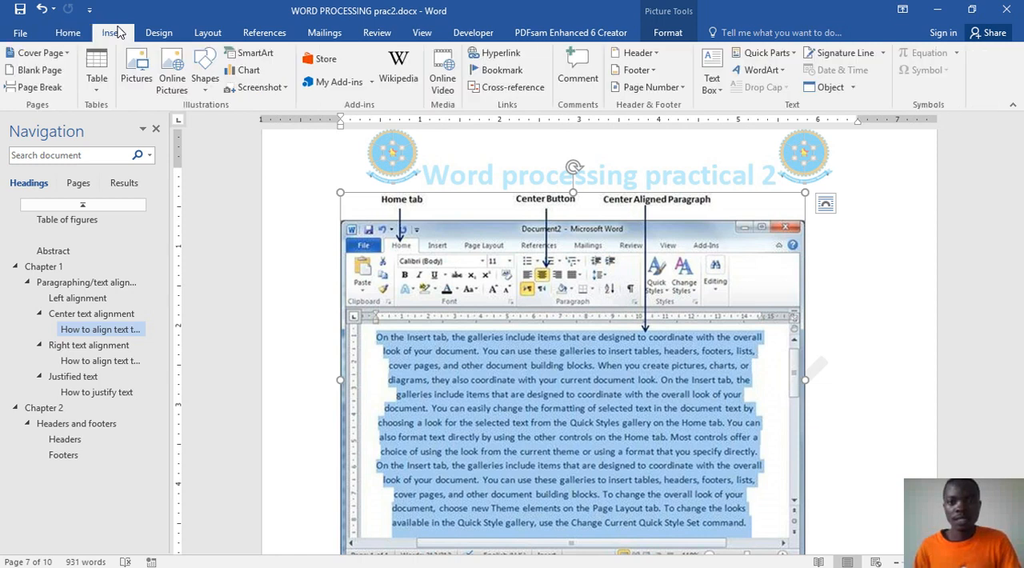
click(632, 53)
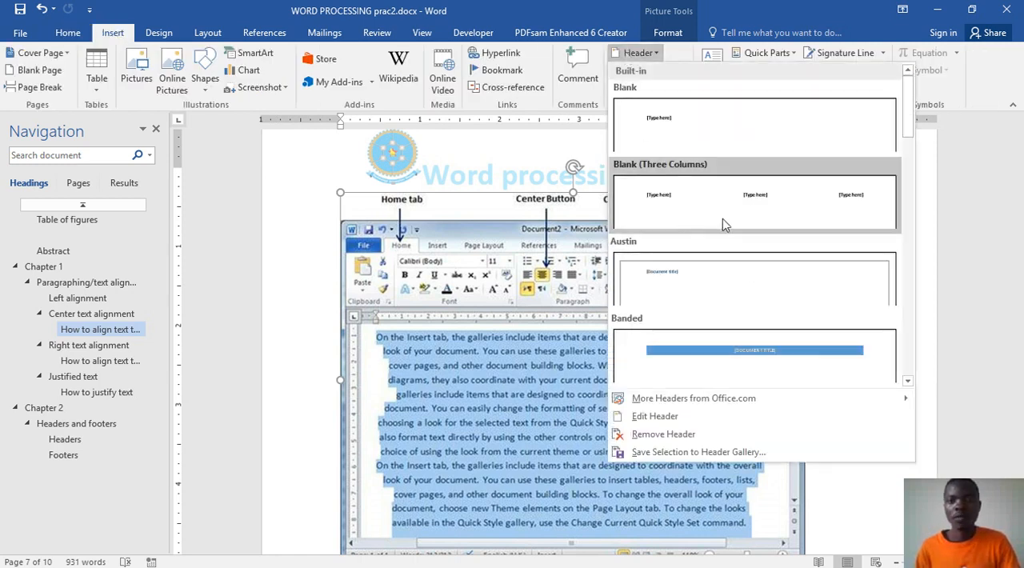
click(488, 173)
Step: Insert the built-in Blank footer on the page with the Right text alignment section
scroll(723, 227, down, 10)
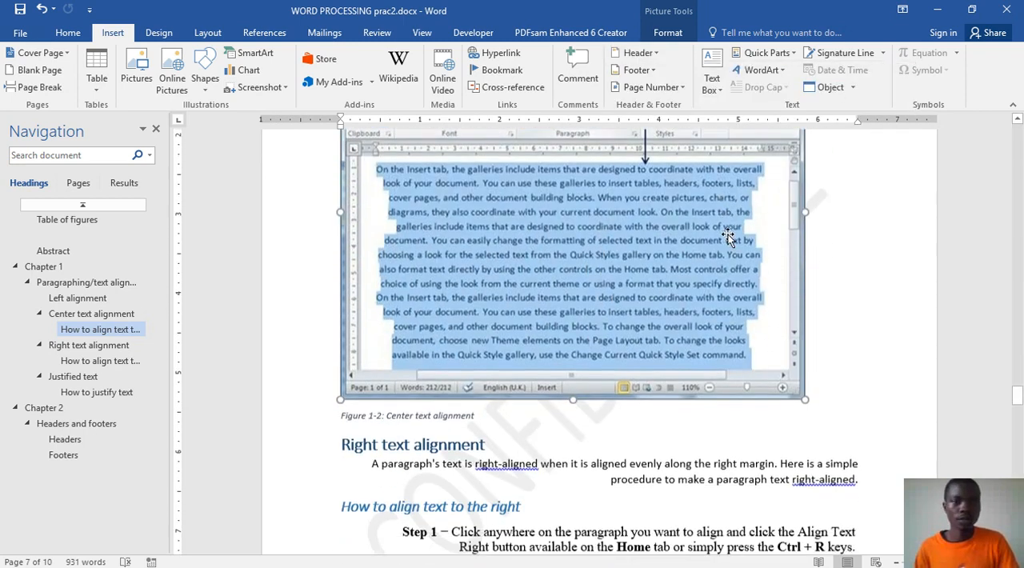
scroll(718, 216, down, 1)
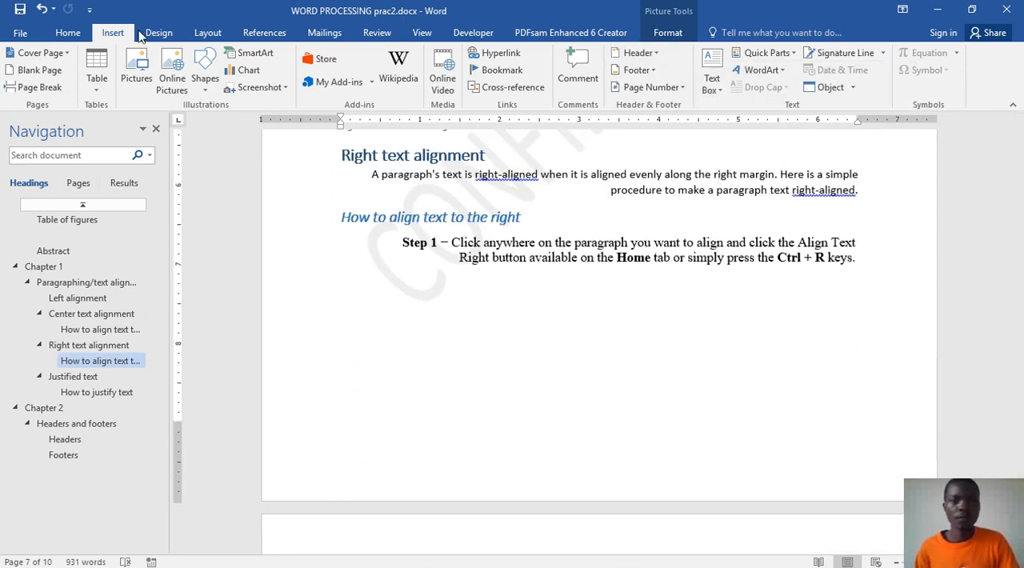
click(636, 70)
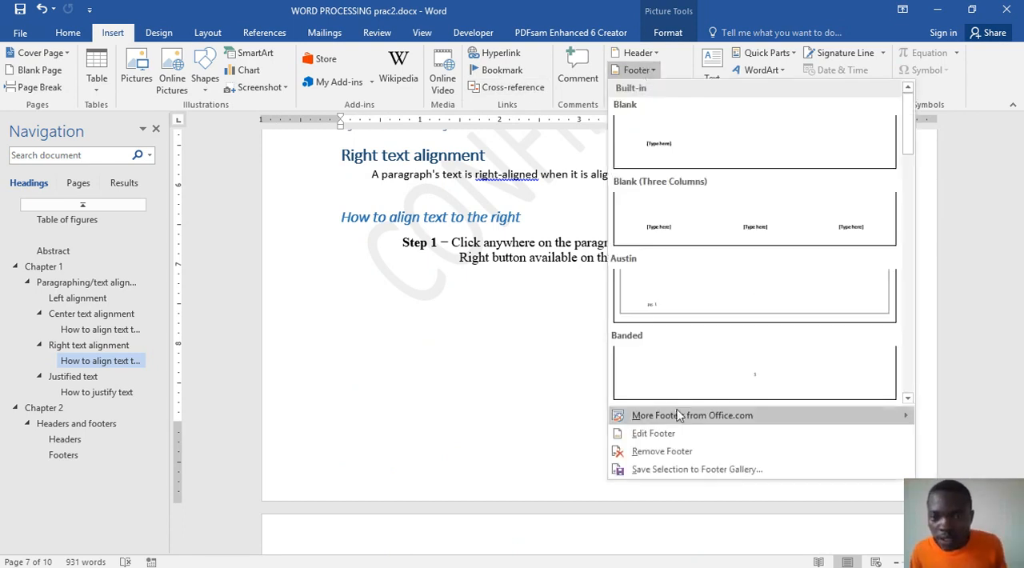
mouse_move(652, 415)
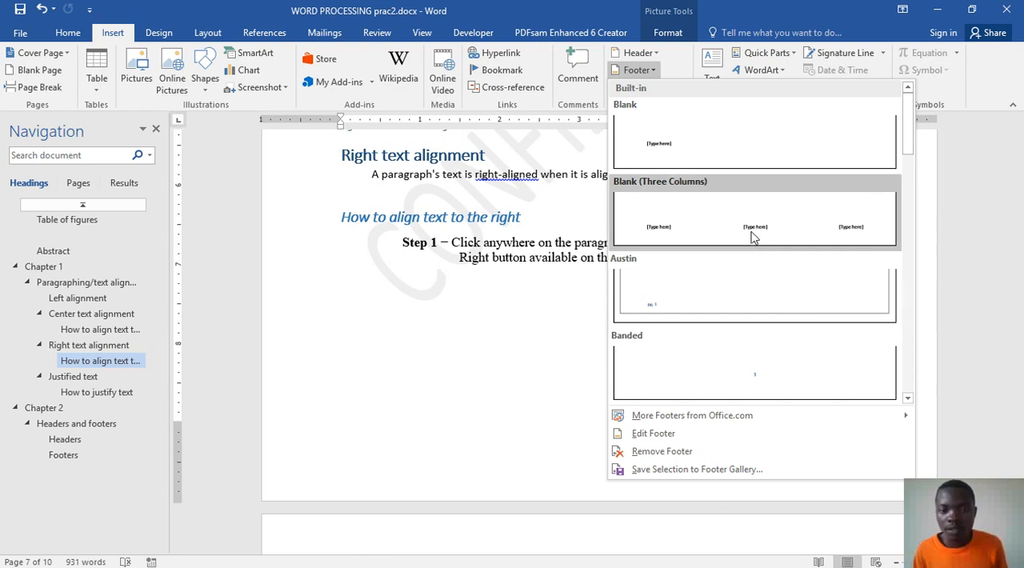
click(668, 144)
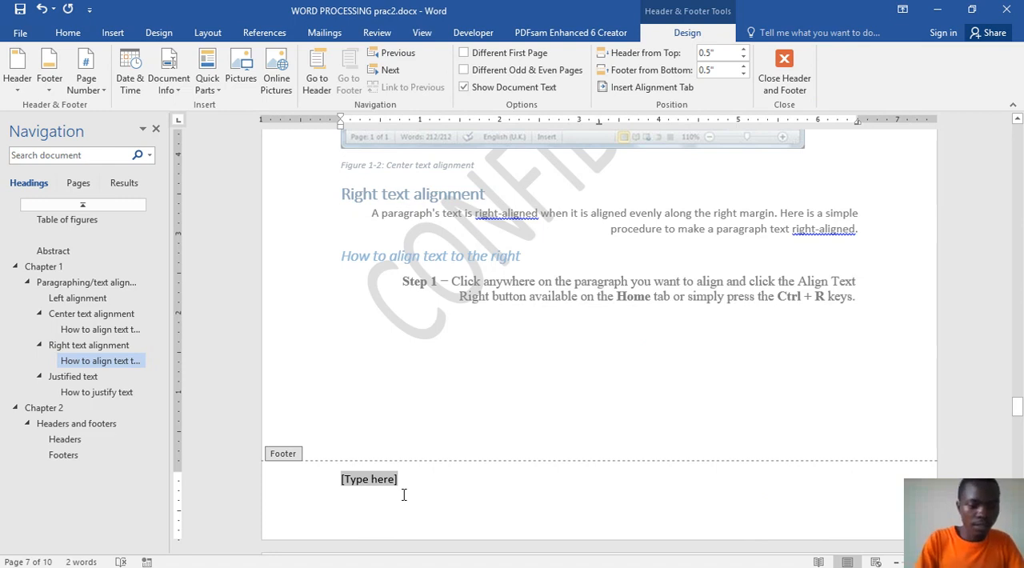
Step: Replace the footer placeholder with "This is", the owner's name, "document" and the registration number in parentheses
text(This )
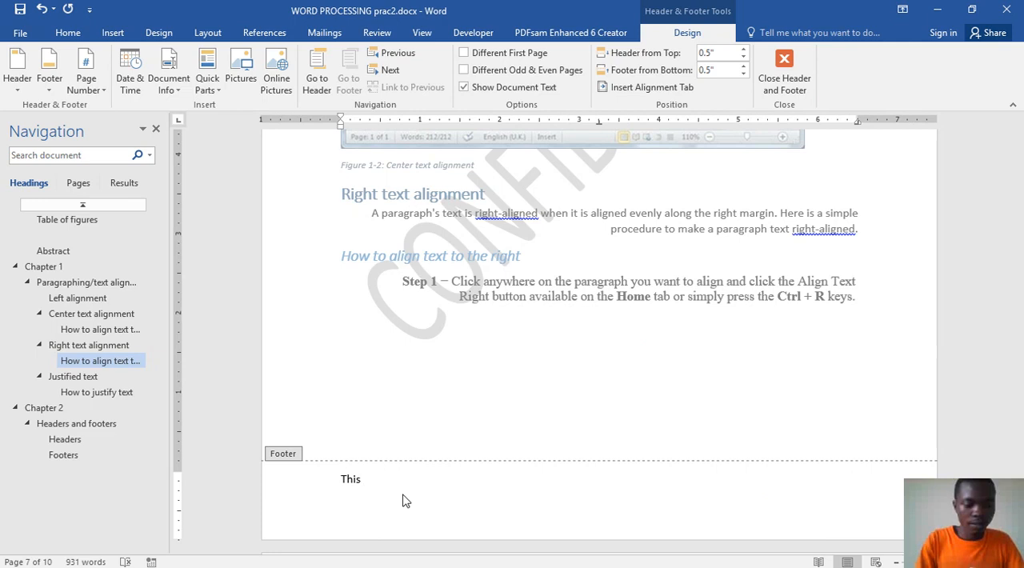
text(is Shexa’s documn)
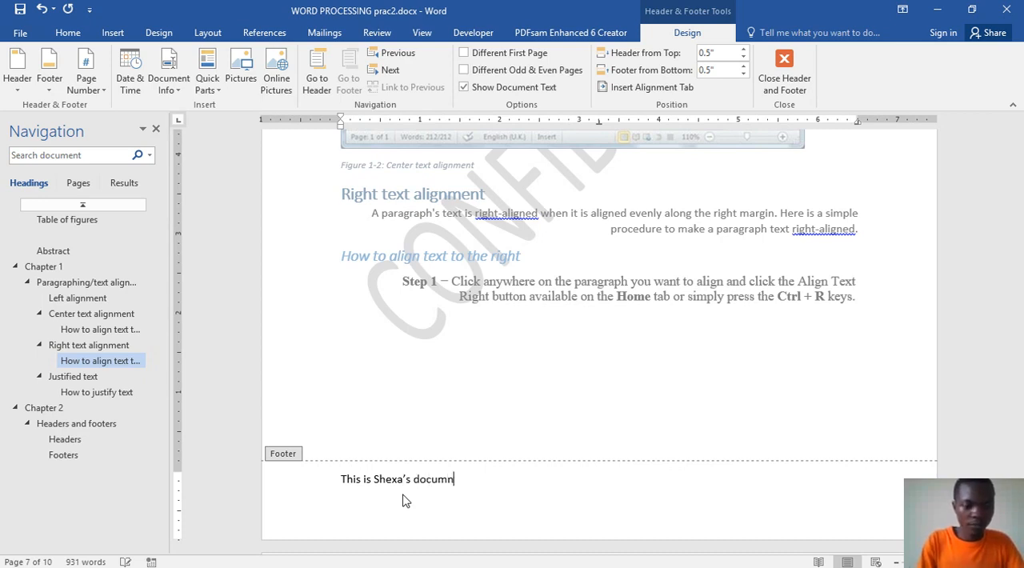
key(BackSpace)
text(ent)
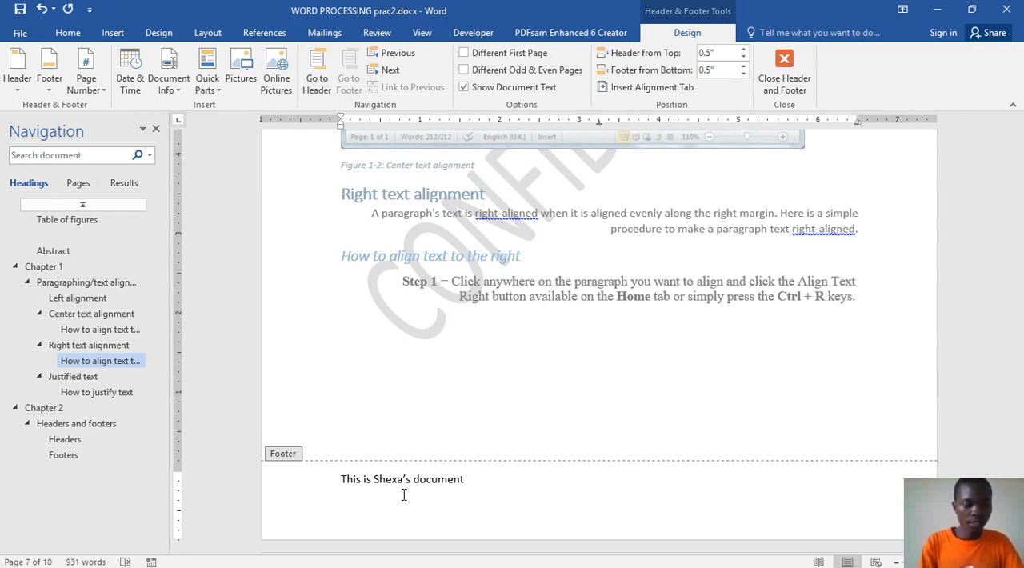
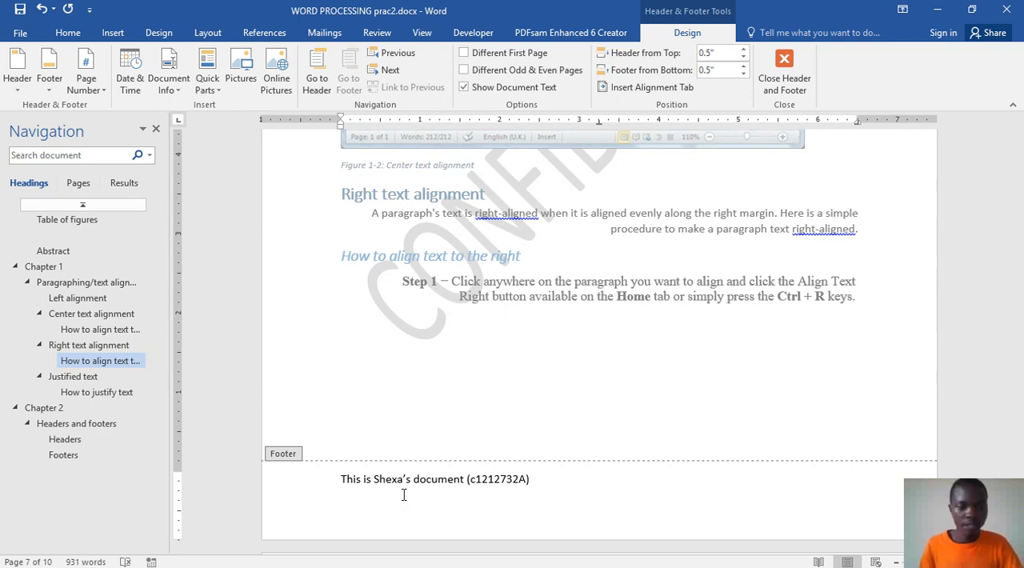
Step: Center the footer text on the page
triple_click(484, 490)
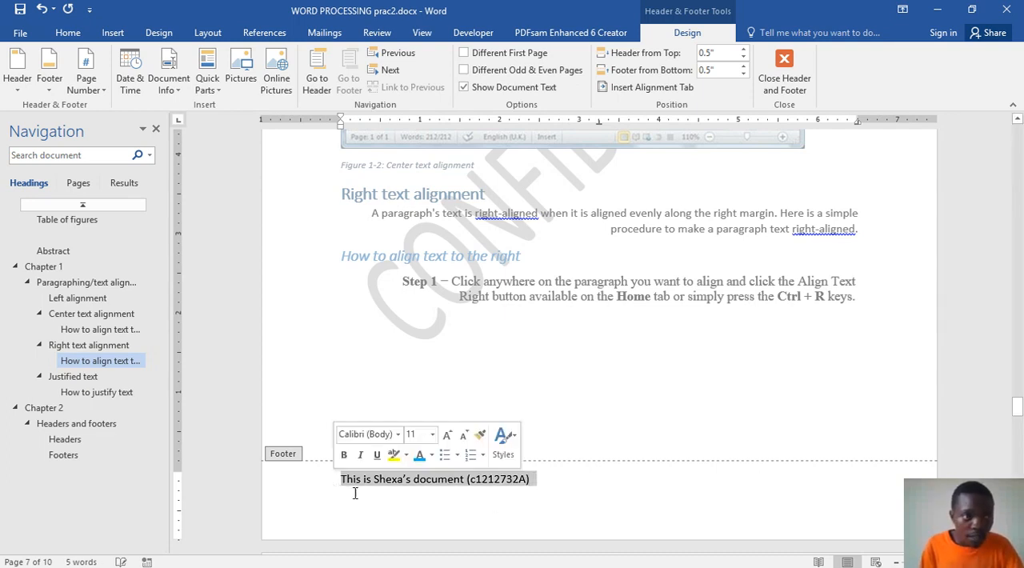
click(62, 37)
click(341, 83)
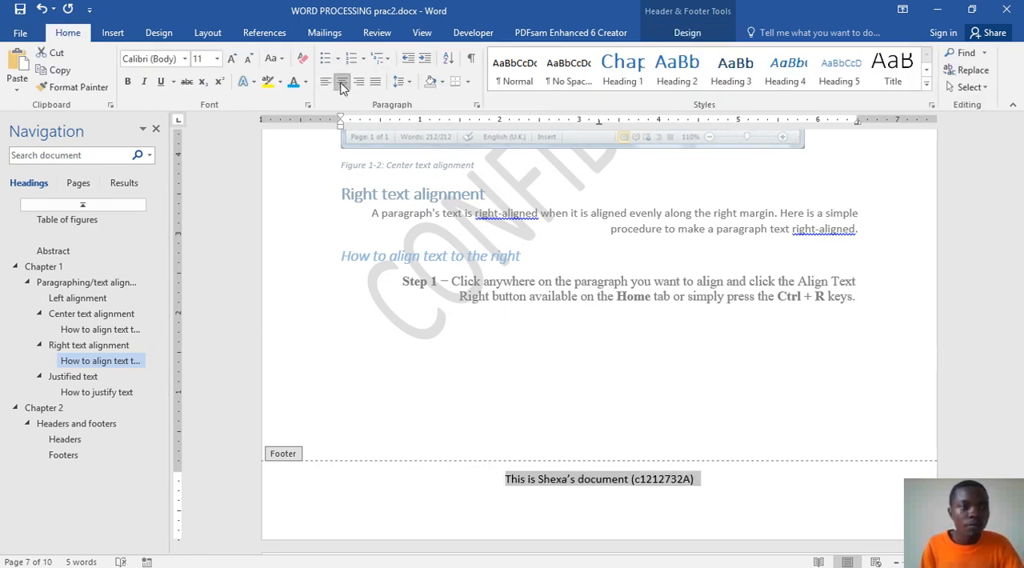
Step: Apply the blue gradient text effect with a reflection to the selected footer text
click(128, 82)
click(253, 82)
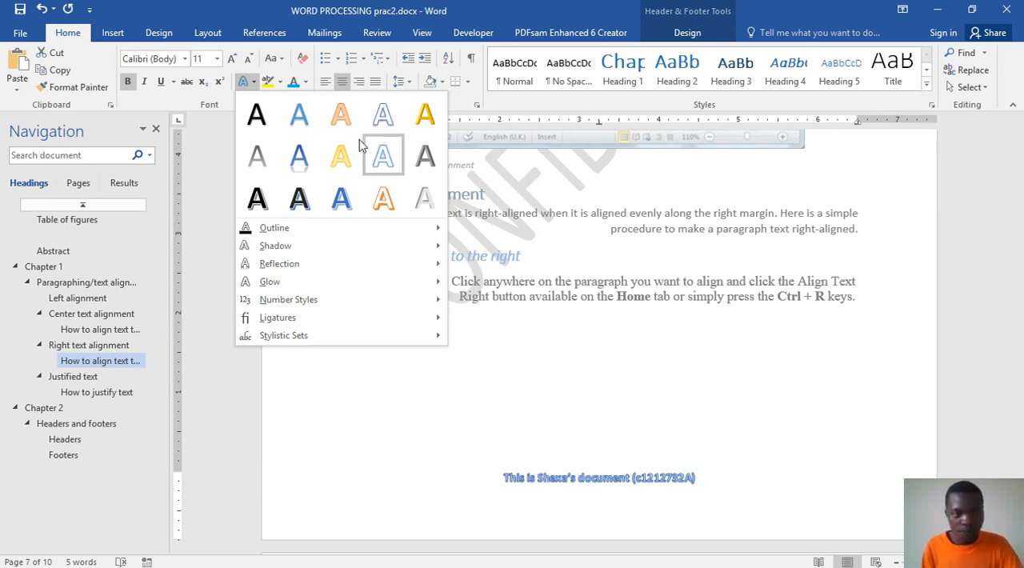
click(603, 377)
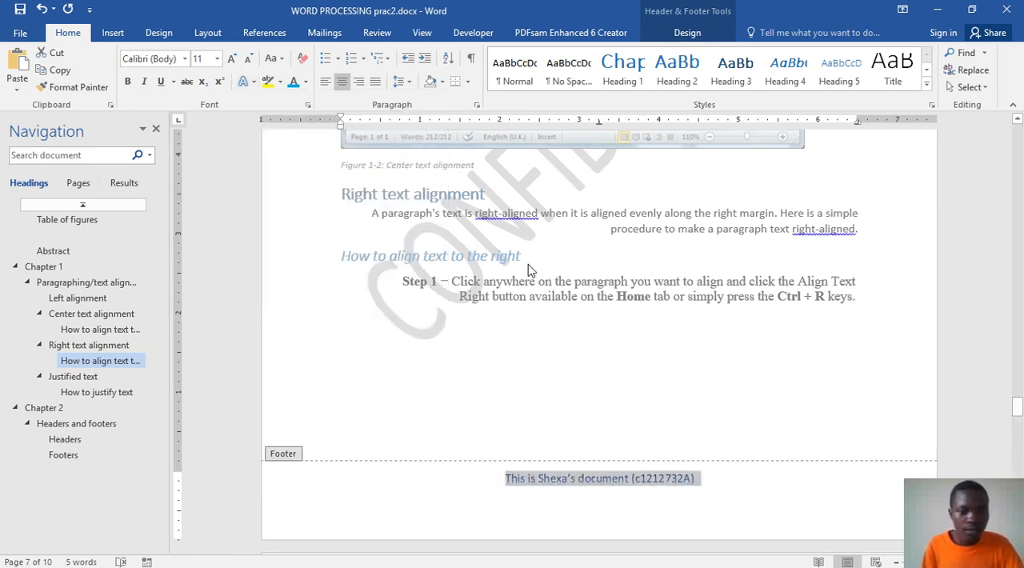
Step: Enlarge the footer text to 24 pt, save the document and return to the body text
click(231, 59)
click(232, 59)
click(231, 59)
click(231, 59)
click(231, 59)
click(231, 59)
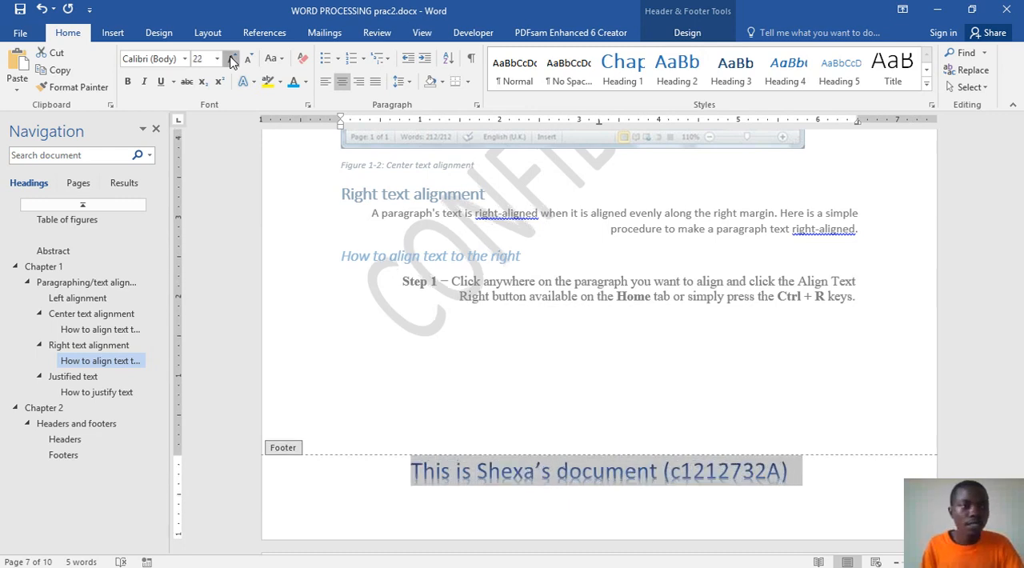
click(231, 59)
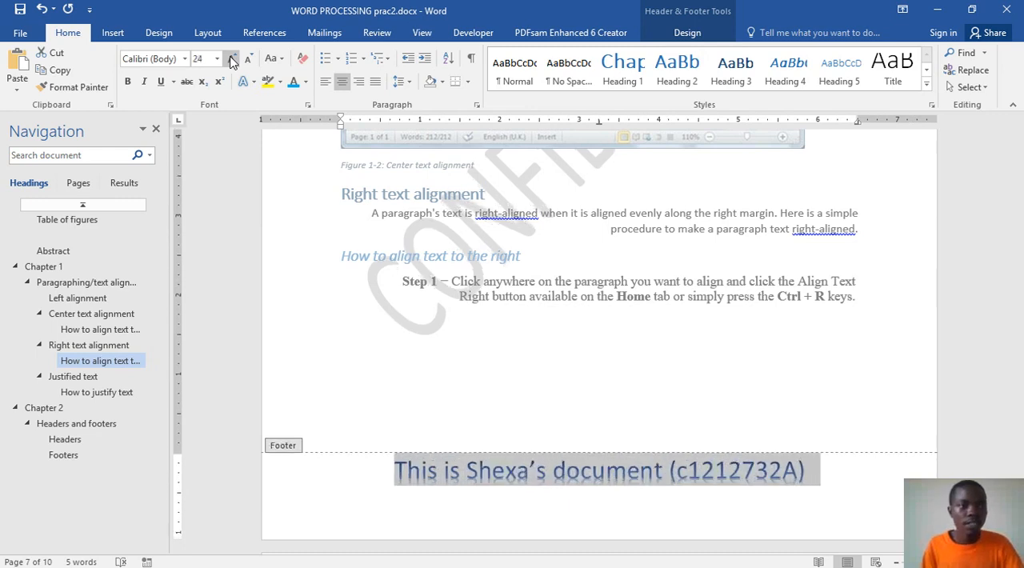
click(20, 9)
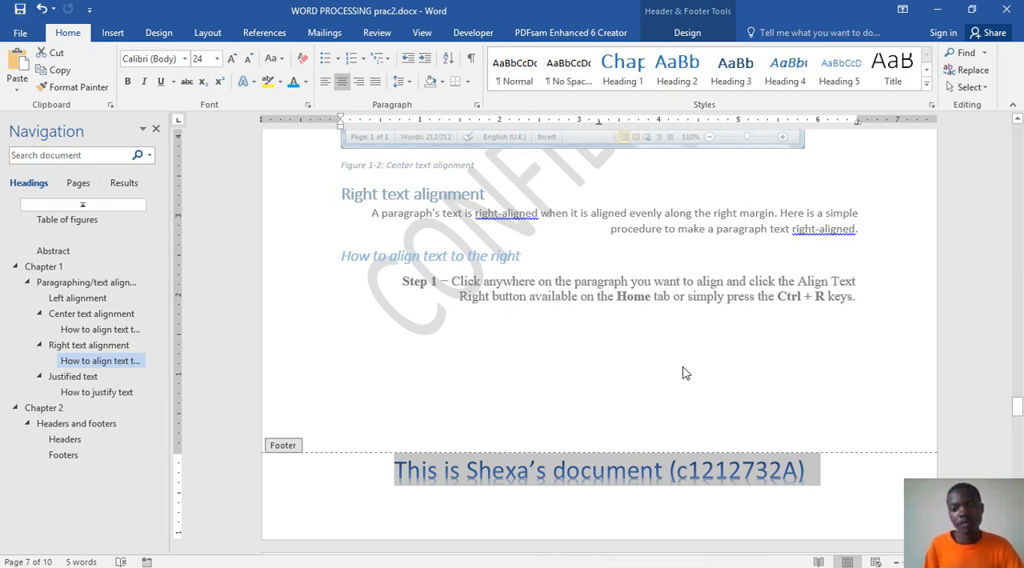
double_click(677, 342)
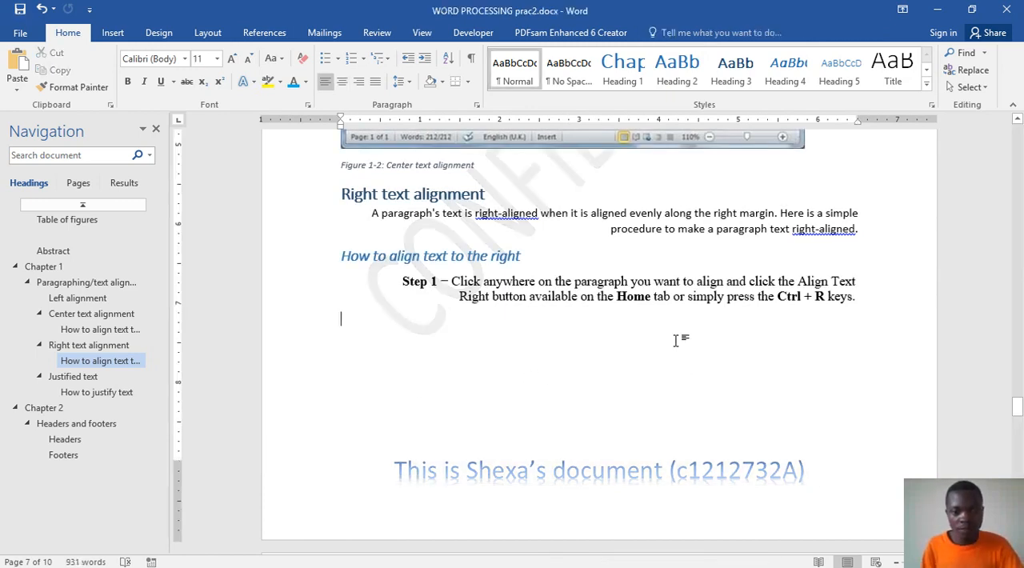
Step: Check the footer and header on the pages through Chapter 2 and back up to the cover page
scroll(679, 352, down, 3)
scroll(677, 365, down, 10)
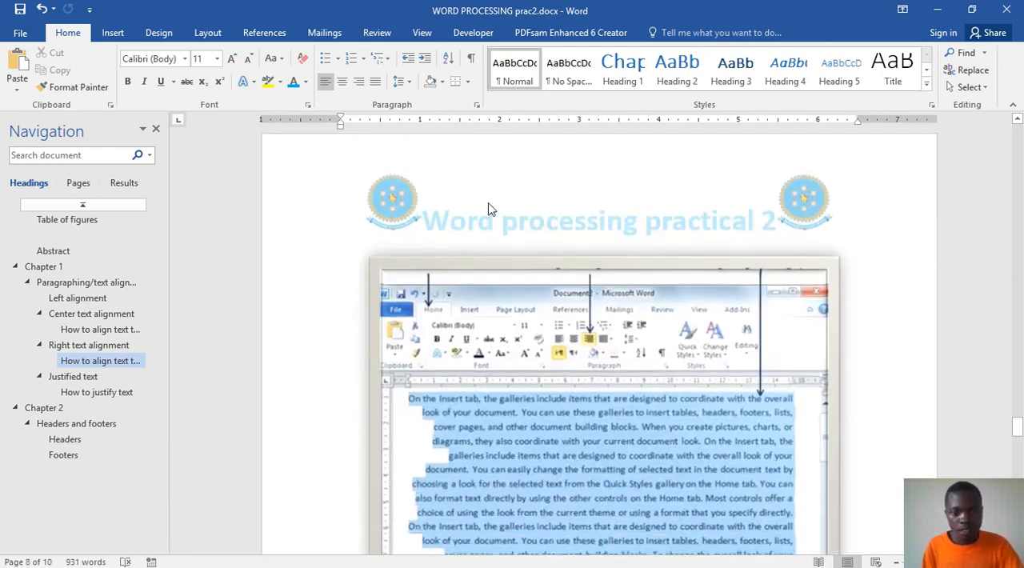
scroll(550, 233, down, 6)
scroll(551, 232, down, 12)
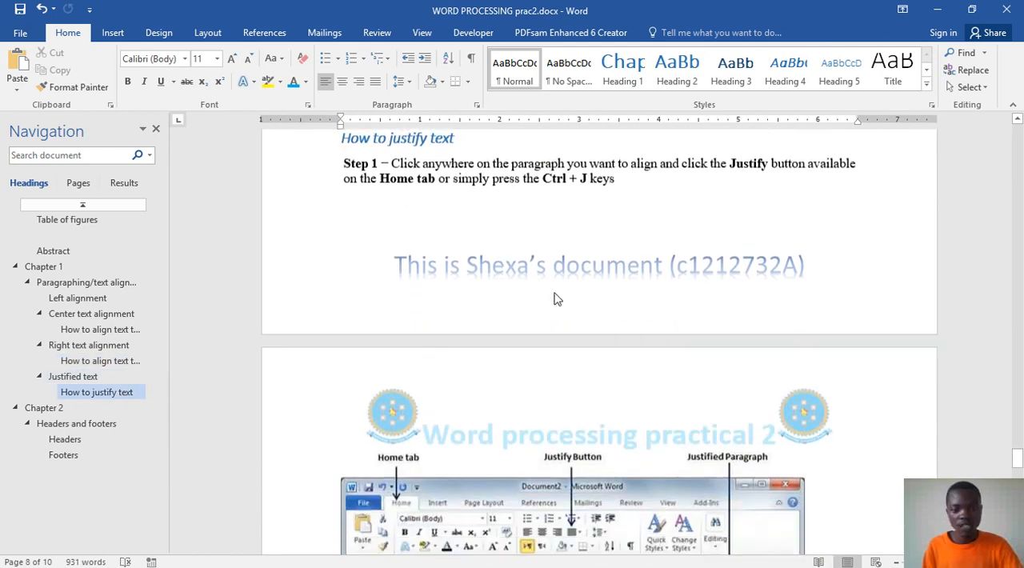
scroll(584, 328, down, 20)
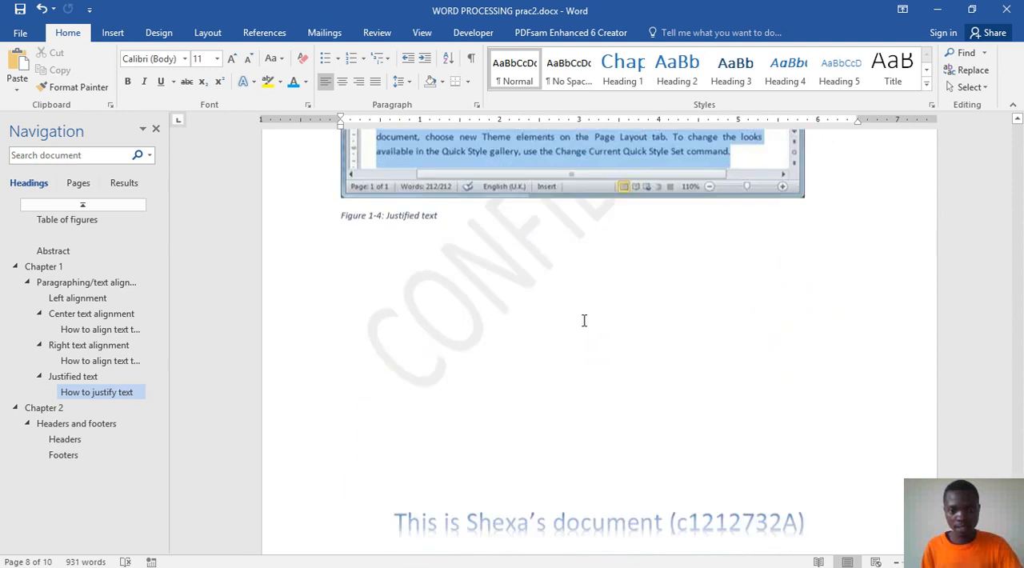
scroll(584, 320, down, 5)
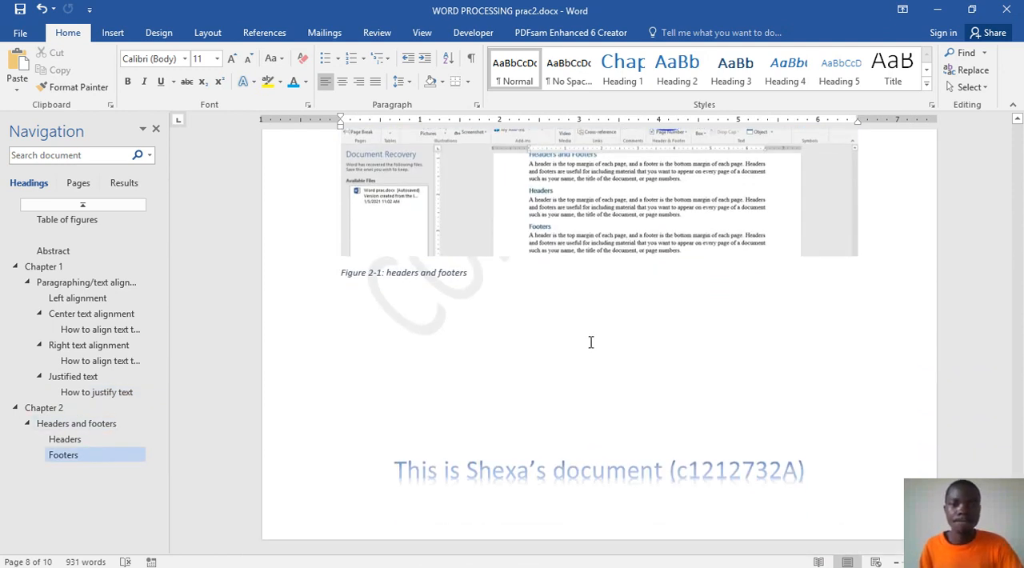
scroll(590, 343, up, 7)
scroll(590, 344, up, 15)
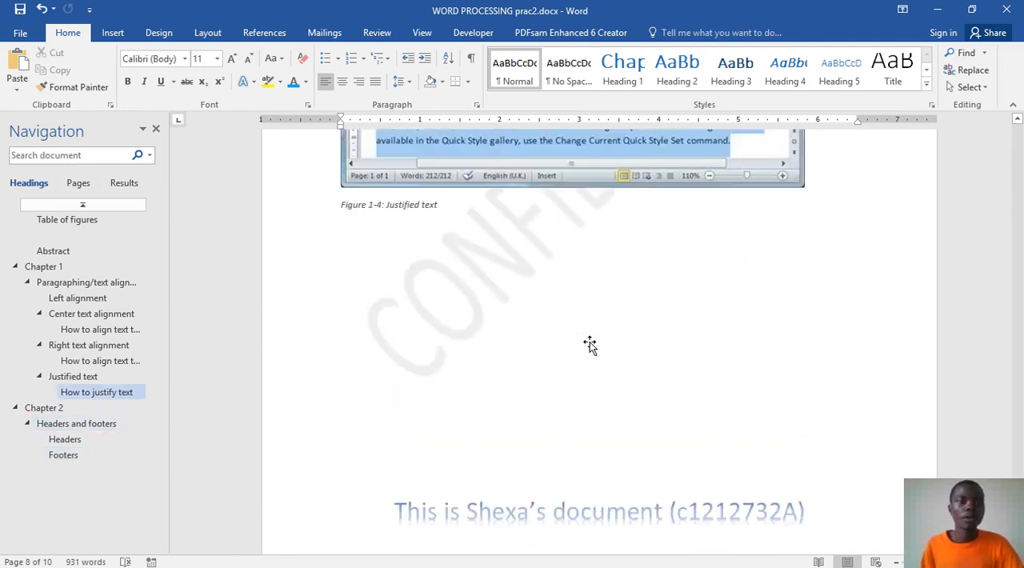
scroll(589, 343, up, 17)
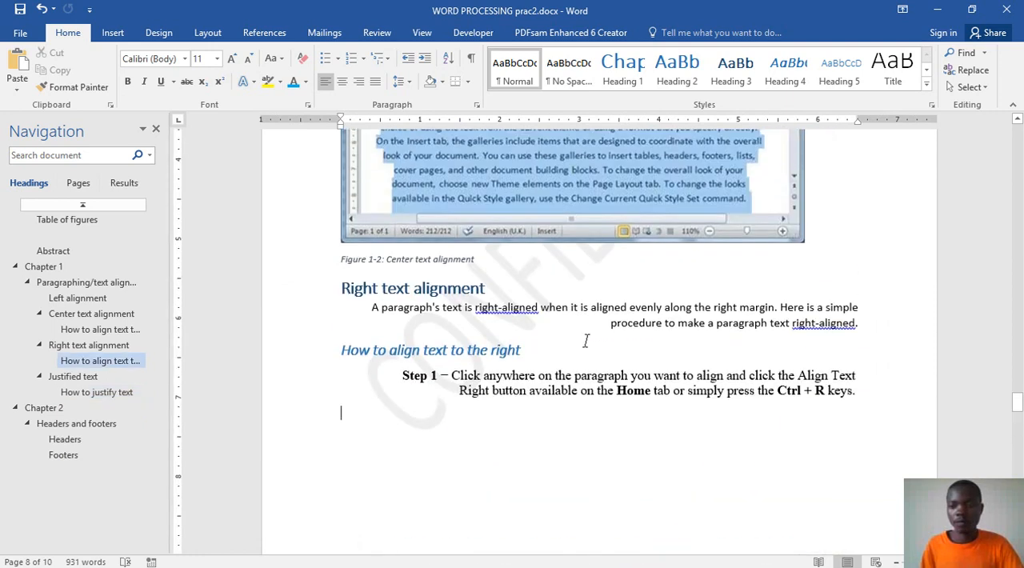
scroll(941, 274, up, 3)
drag(1018, 390, 900, 132)
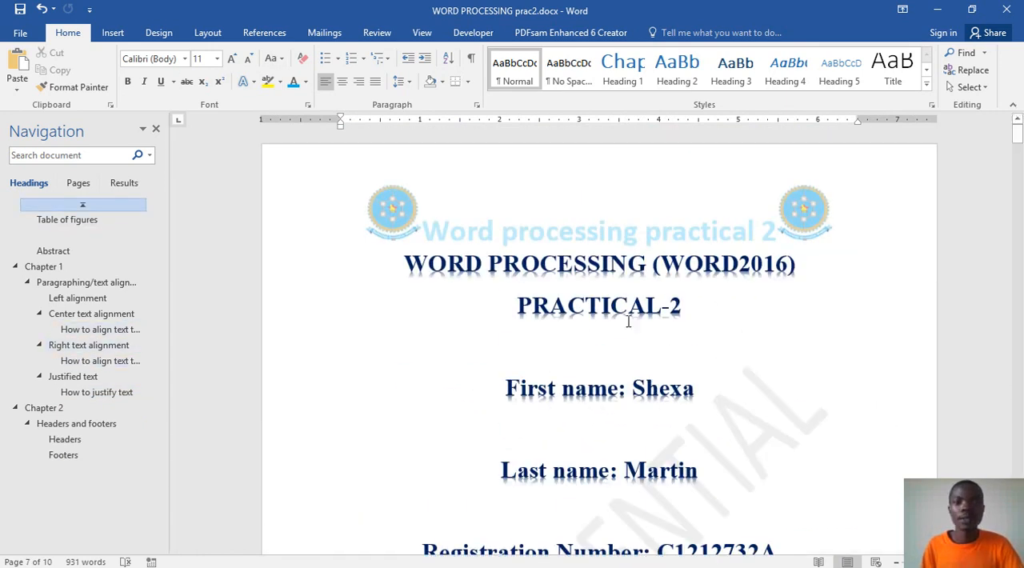
Step: Insert Plain Number 2 page numbers, centered at the top of the pages, and leave header editing
scroll(628, 320, down, 2)
click(113, 32)
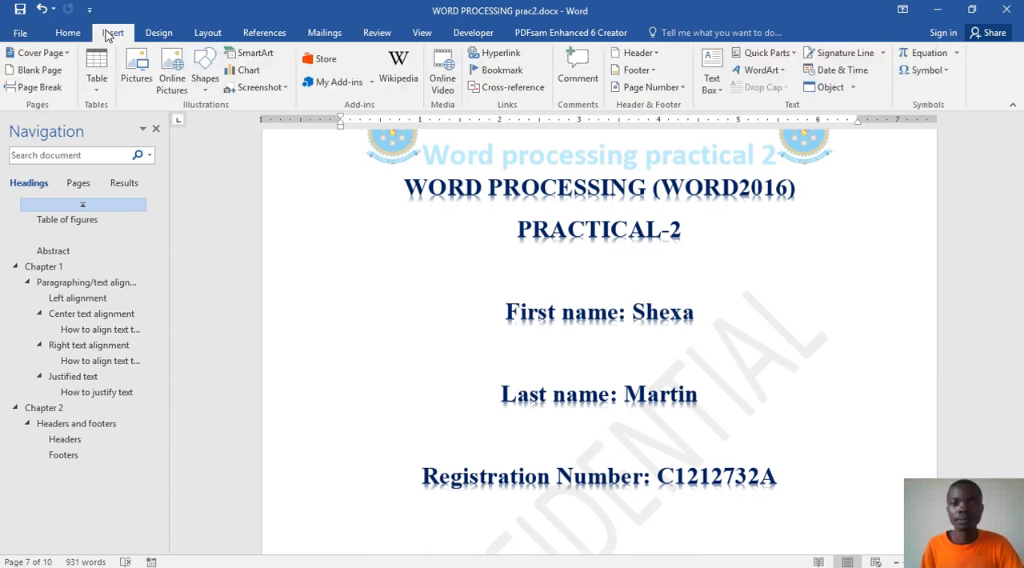
click(672, 88)
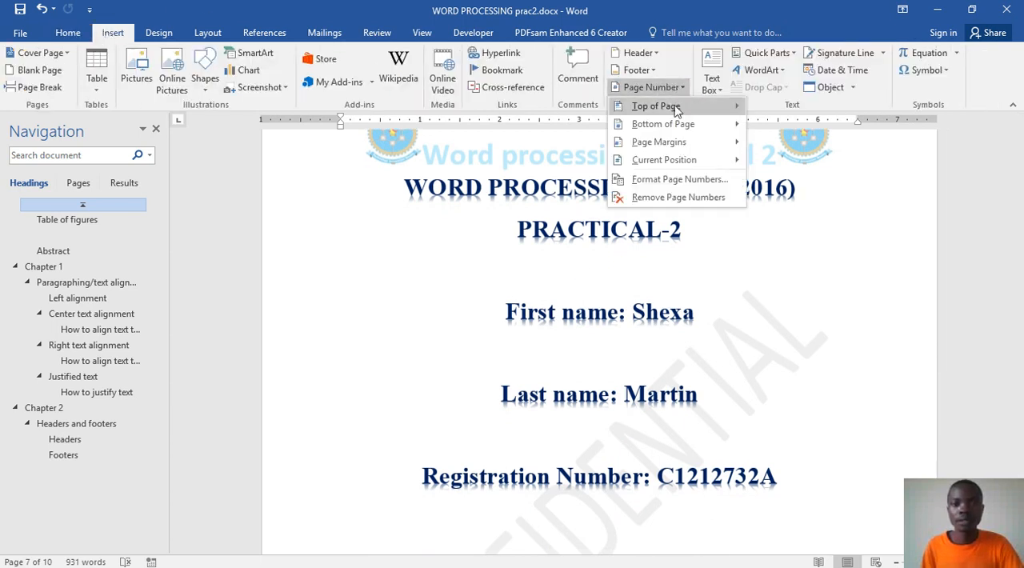
mouse_move(676, 112)
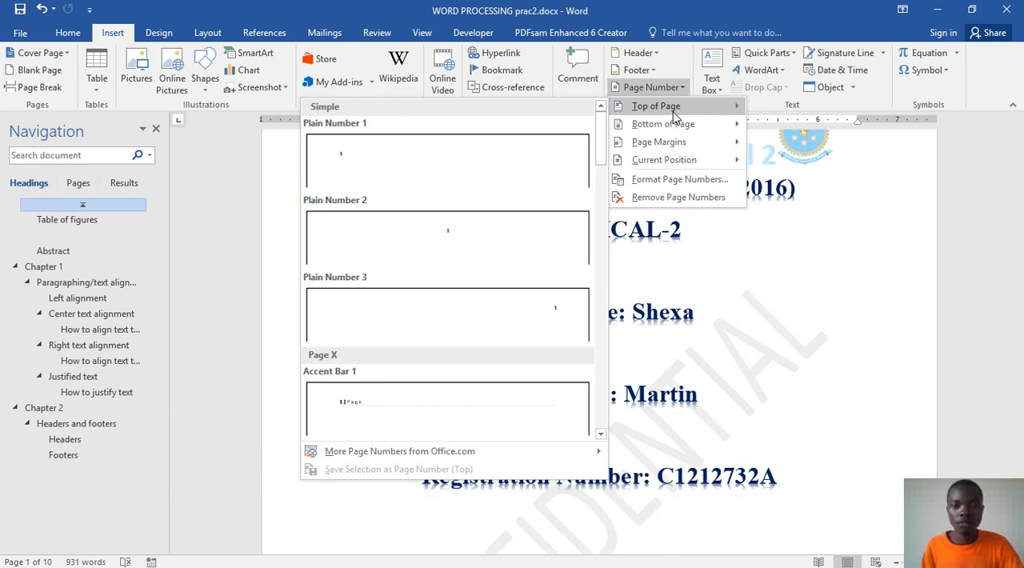
click(460, 248)
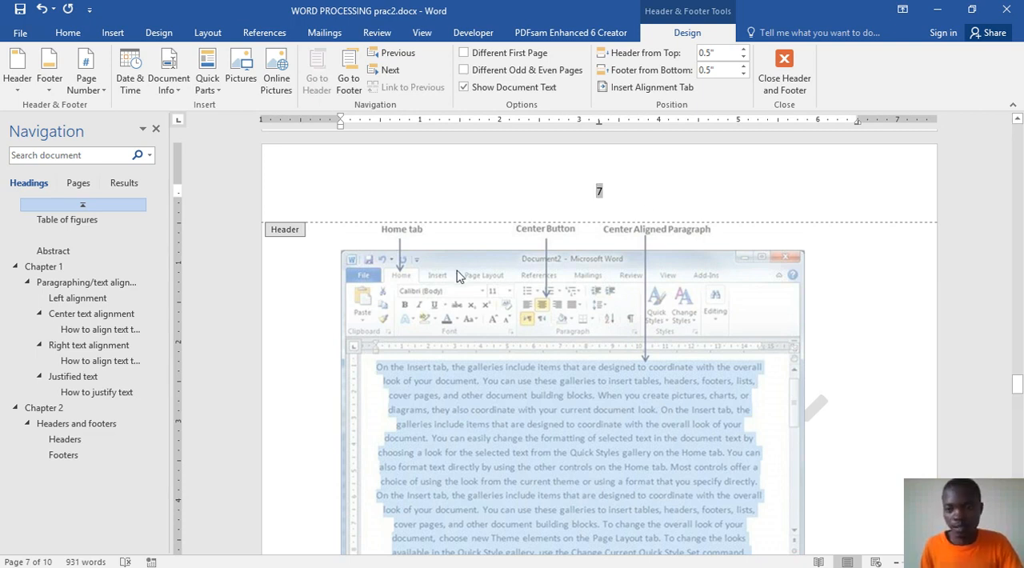
double_click(458, 275)
Step: Examine the page numbers at the top of the cover, contents, table of figures, Abstract and Chapter 1 pages
scroll(960, 368, up, 2)
drag(1019, 386, 1016, 140)
scroll(549, 264, down, 4)
scroll(548, 264, up, 4)
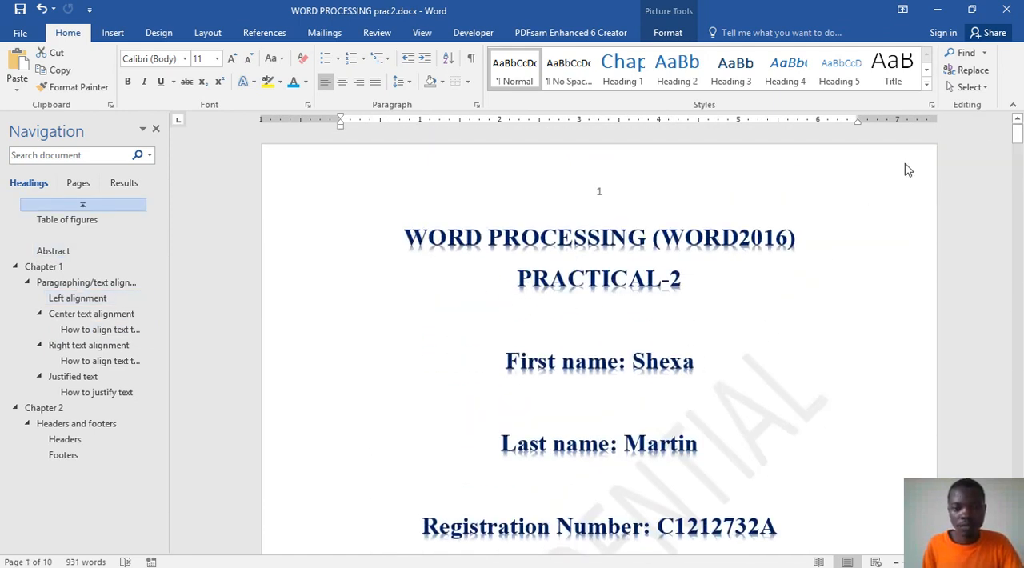
drag(1016, 133, 1018, 177)
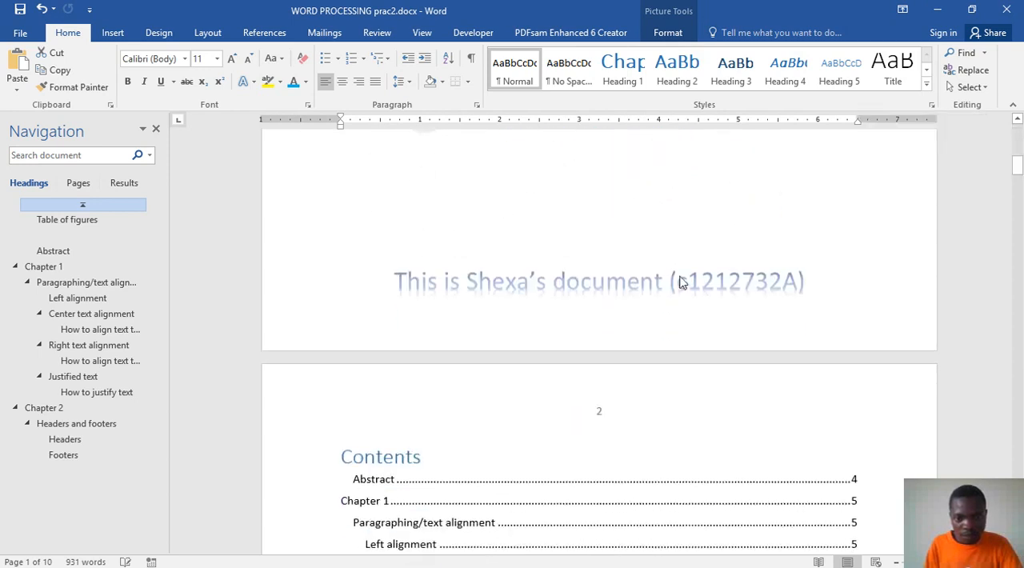
scroll(589, 405, down, 5)
scroll(588, 404, up, 8)
scroll(587, 405, down, 5)
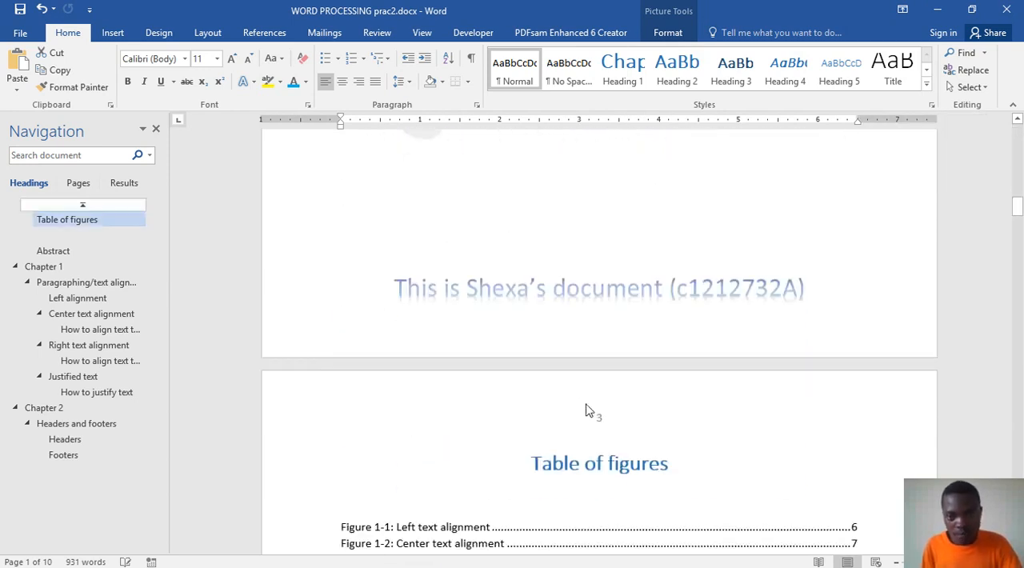
scroll(601, 432, down, 9)
scroll(601, 436, down, 10)
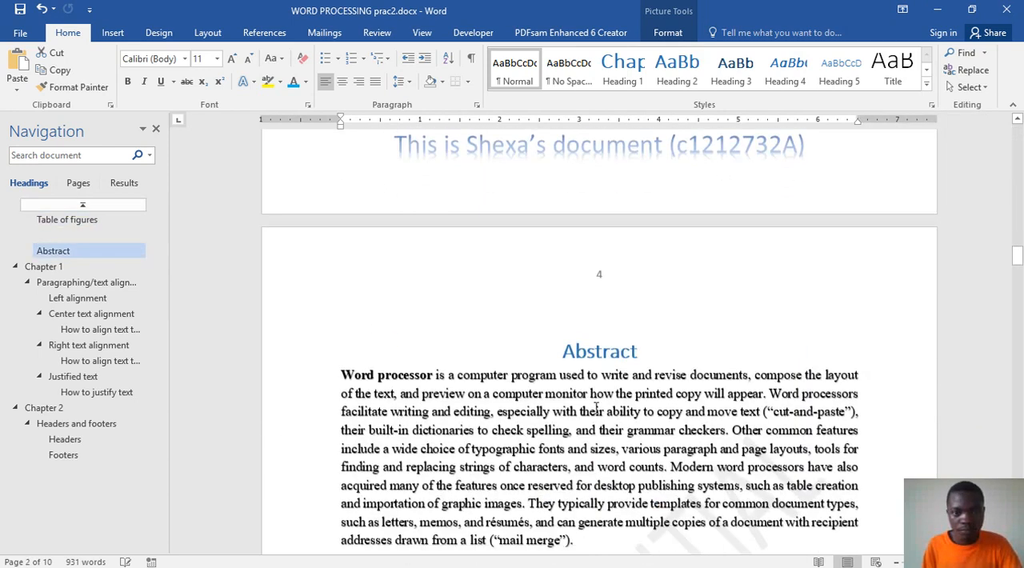
scroll(585, 335, down, 8)
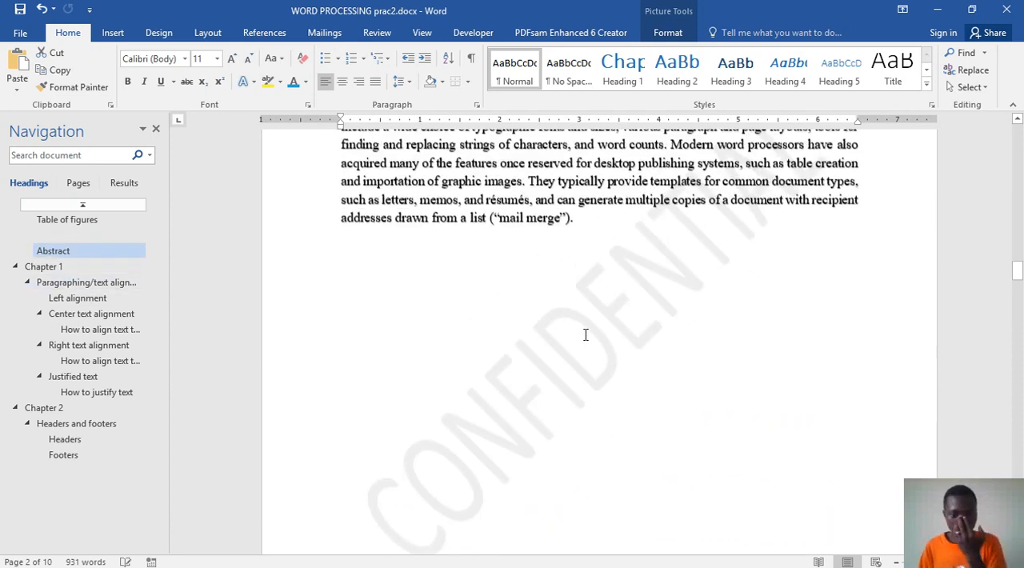
scroll(585, 334, up, 1)
scroll(584, 334, down, 7)
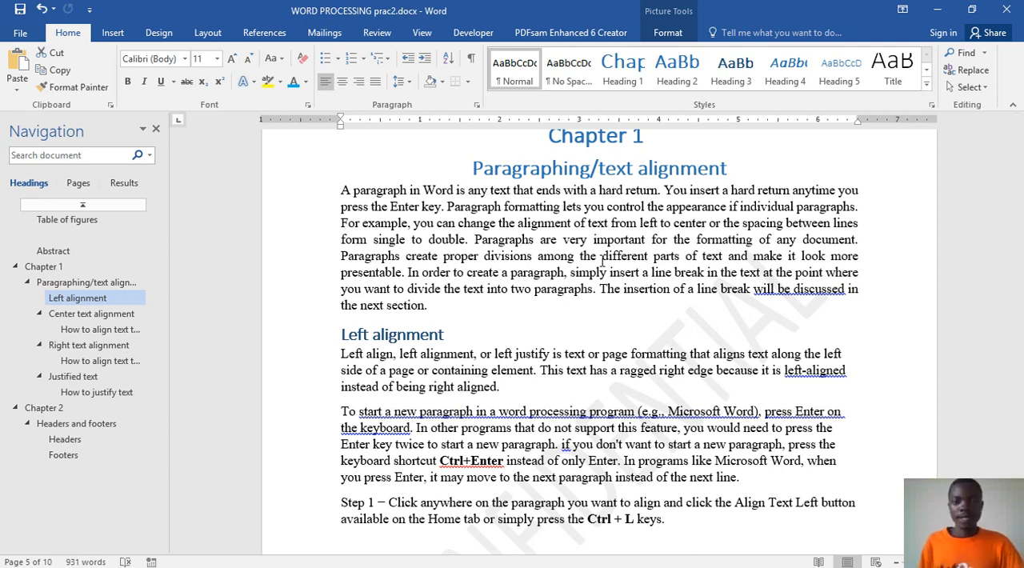
scroll(602, 260, up, 10)
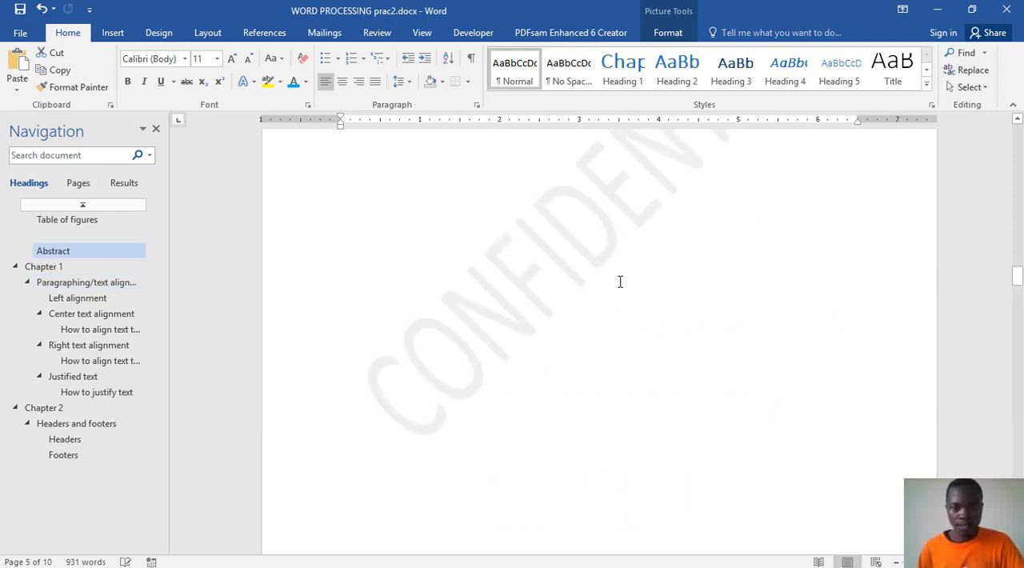
scroll(620, 281, up, 6)
scroll(615, 268, up, 4)
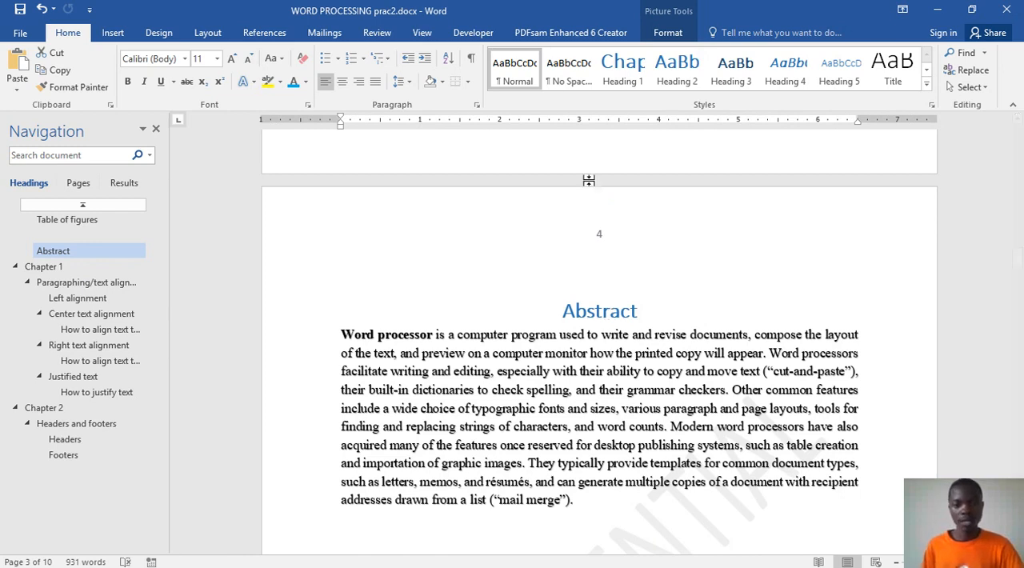
scroll(621, 281, down, 12)
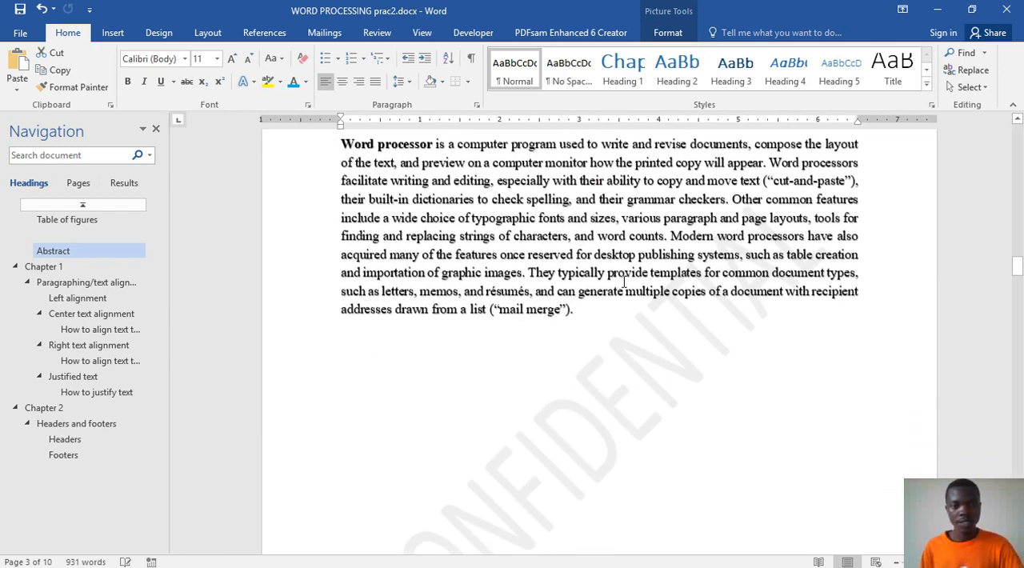
Step: Insert a Next Page section break at the end of the Abstract page, before Chapter 1
click(593, 269)
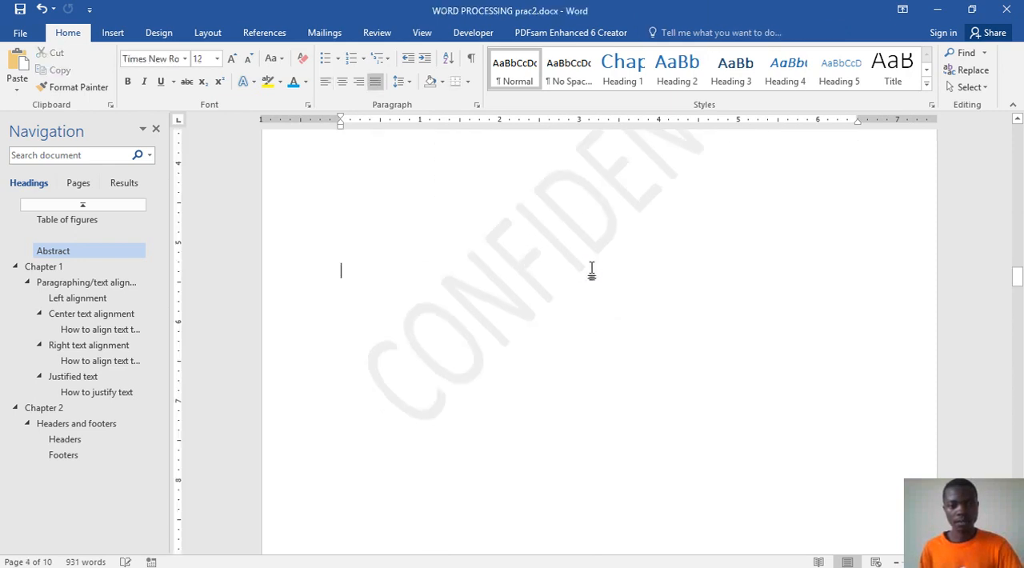
scroll(596, 274, down, 3)
click(576, 368)
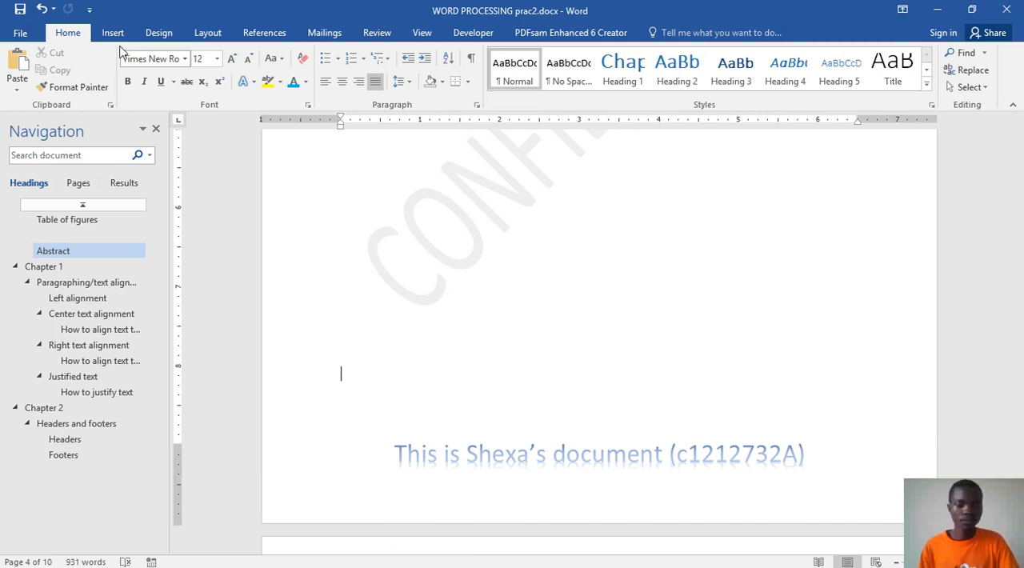
click(207, 36)
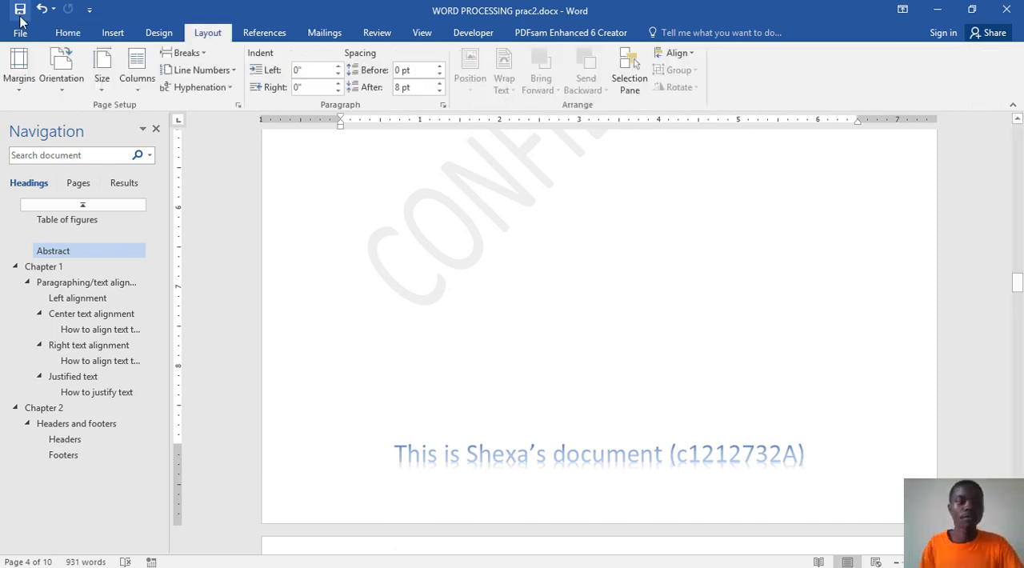
scroll(584, 307, up, 1)
scroll(584, 307, up, 5)
scroll(584, 308, down, 4)
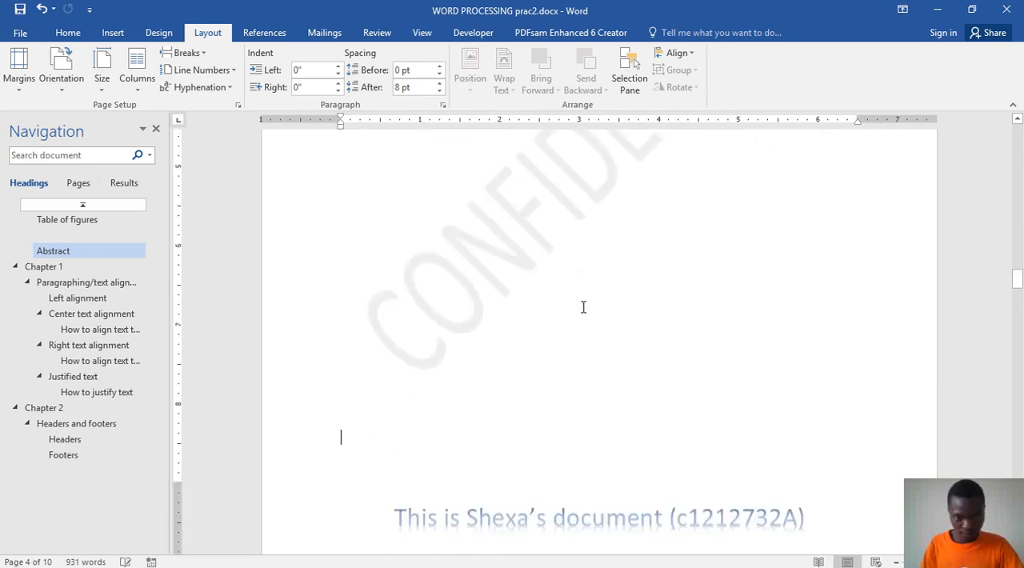
scroll(583, 307, down, 5)
scroll(573, 297, up, 1)
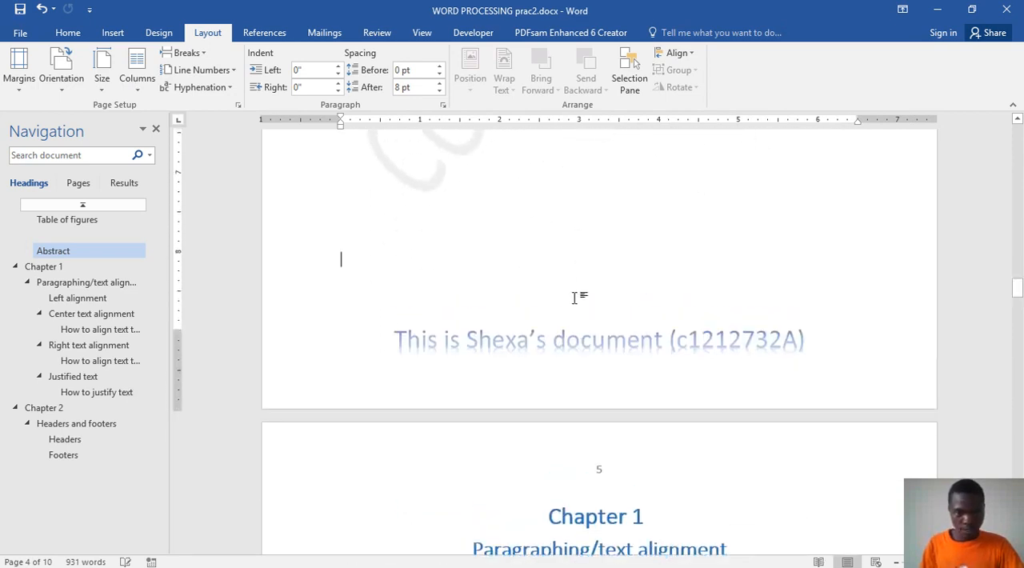
click(200, 53)
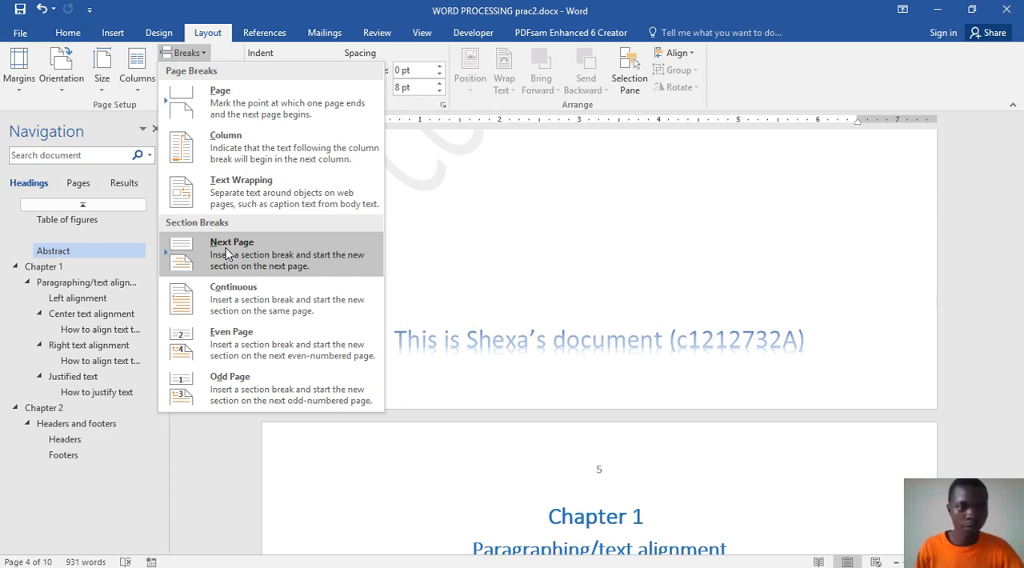
click(226, 253)
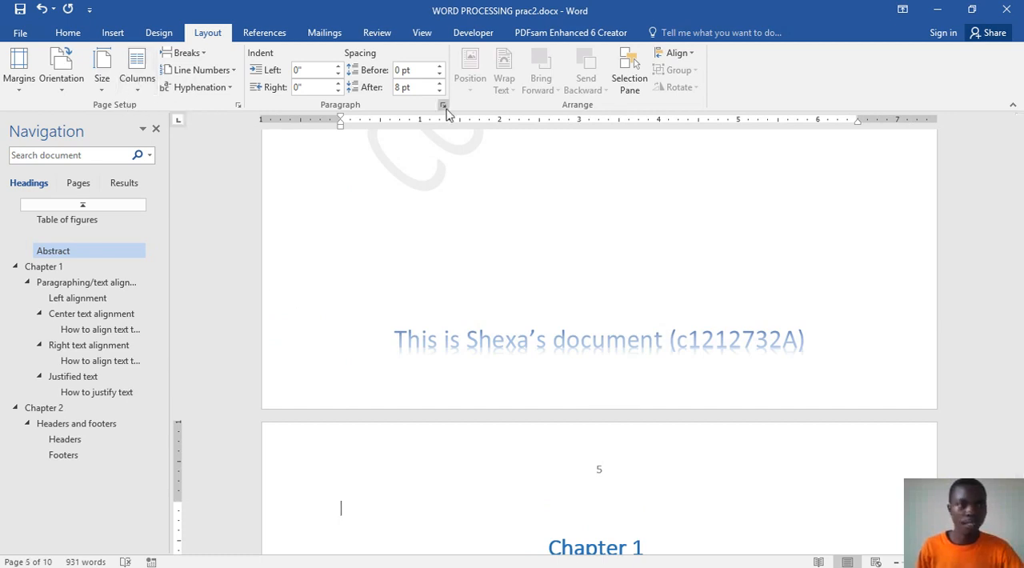
Step: Insert the Plain Number 2 page number at the top of the Chapter 1 page
click(113, 33)
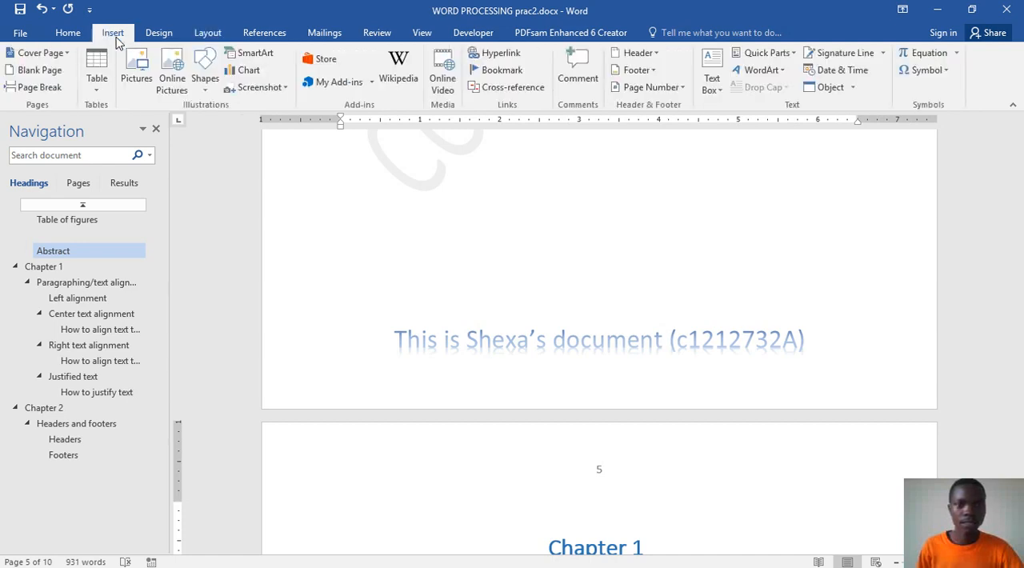
click(661, 93)
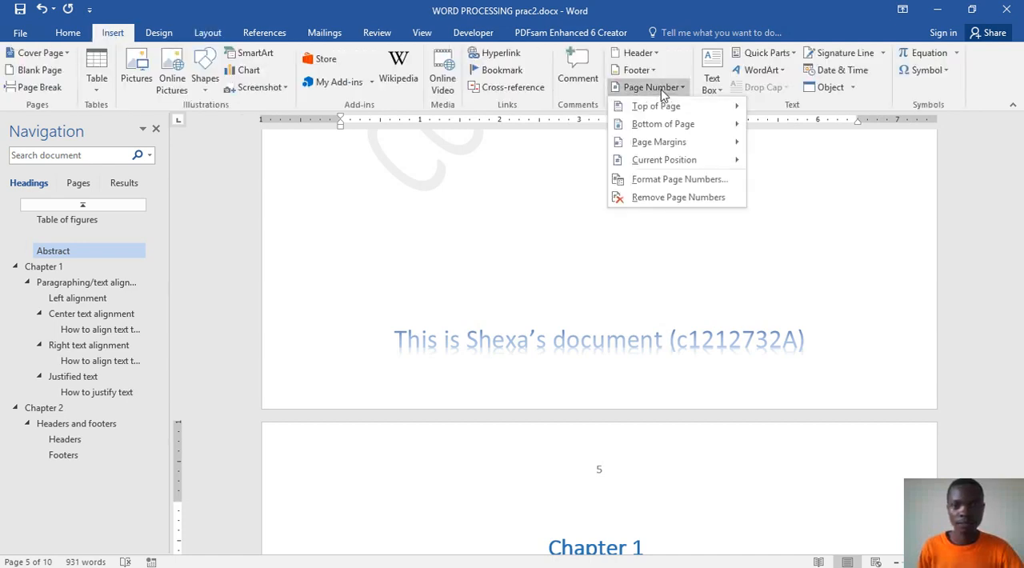
mouse_move(653, 110)
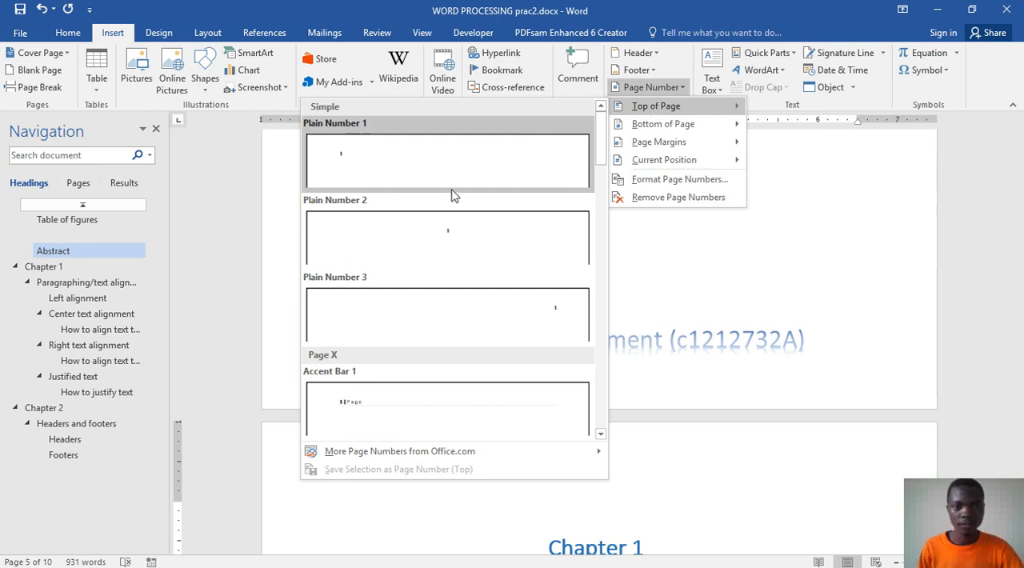
click(437, 246)
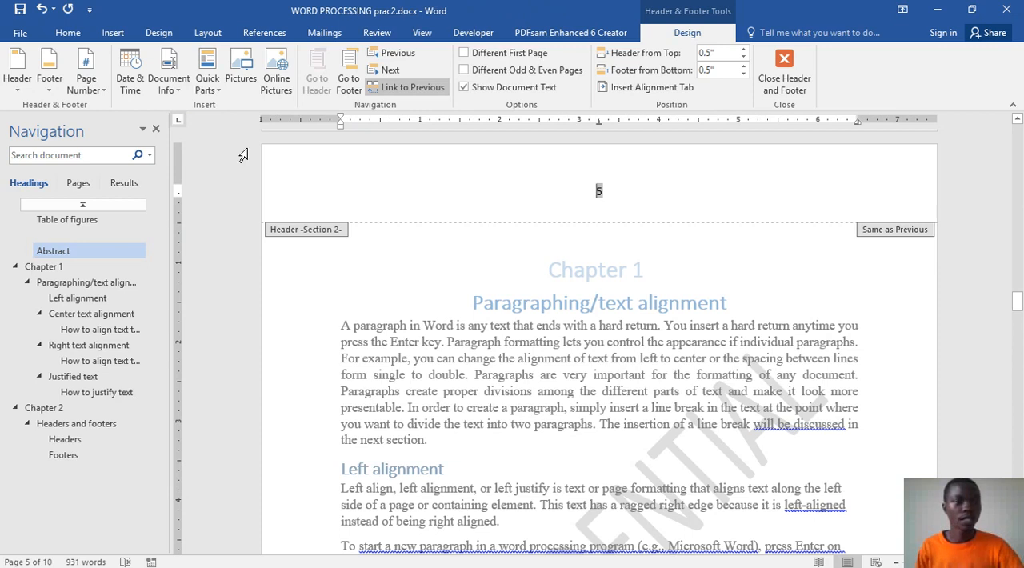
Step: Format the Section 2 page numbers as A, B, C starting at A, and leave header editing
click(88, 84)
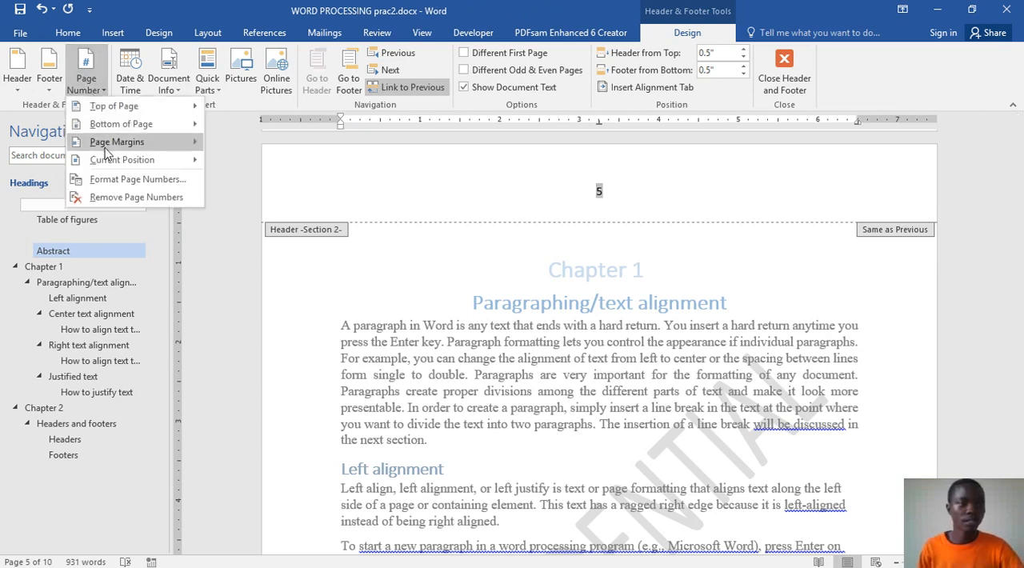
click(95, 178)
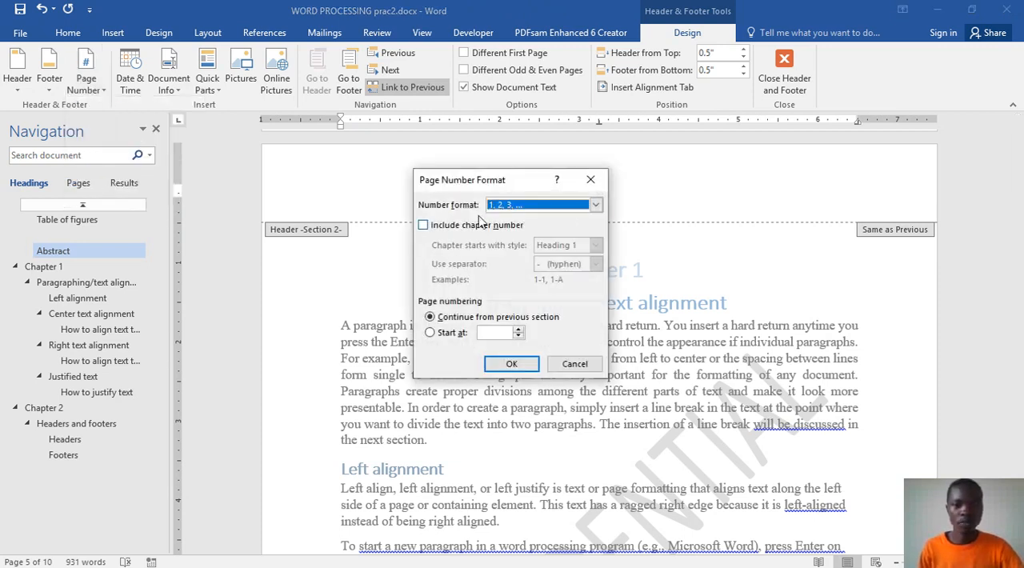
click(430, 332)
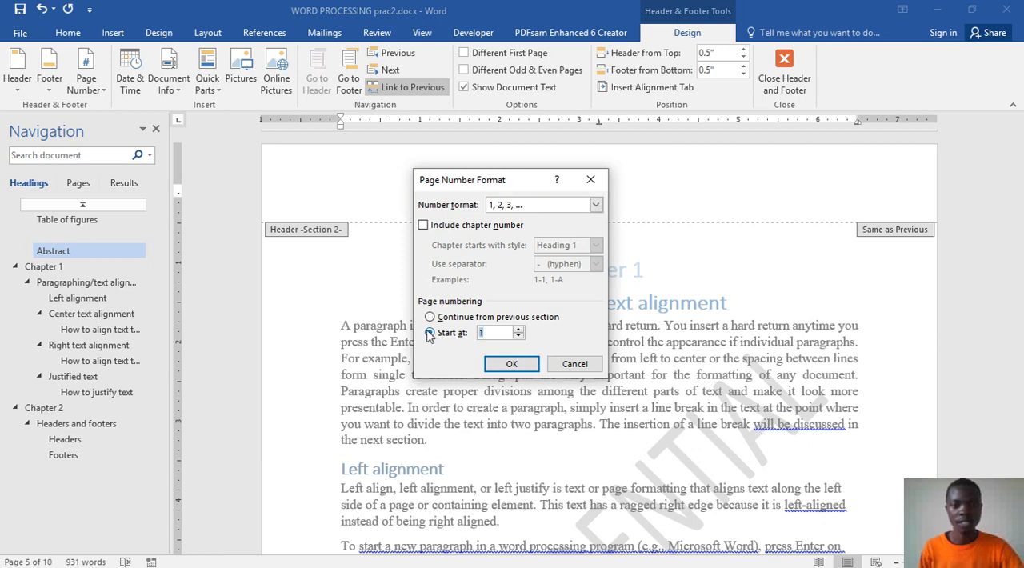
click(595, 205)
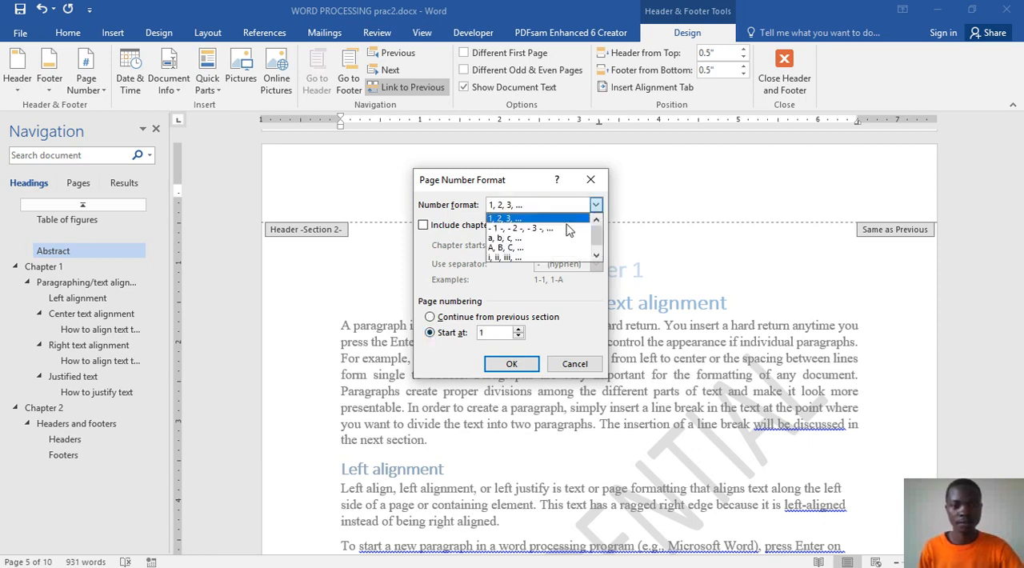
click(504, 250)
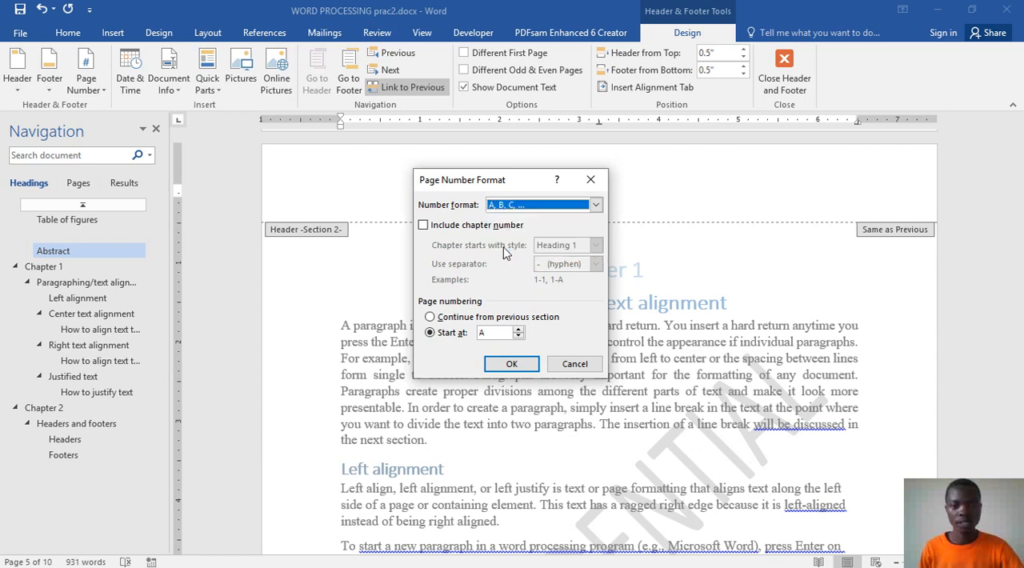
click(512, 367)
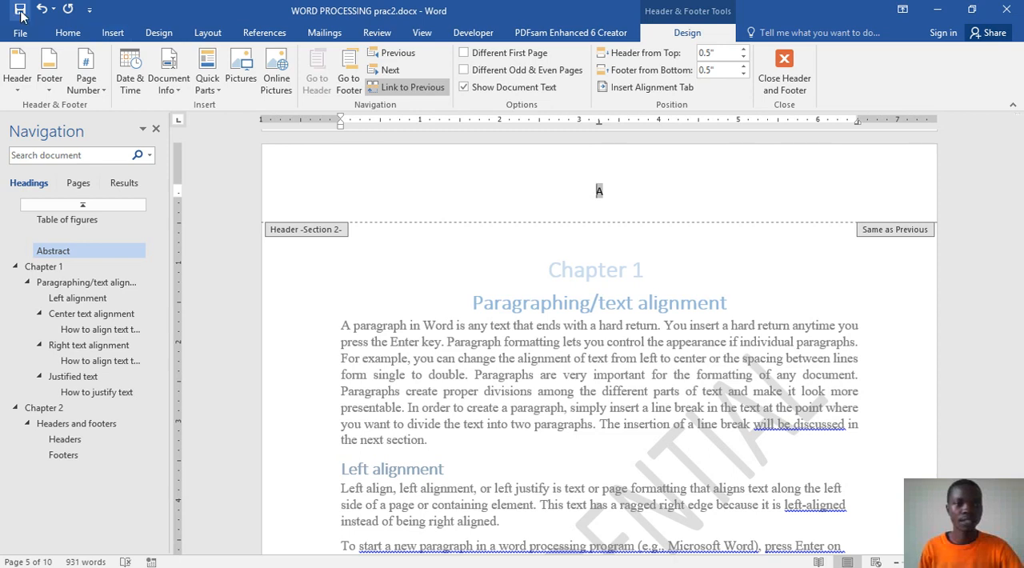
double_click(387, 282)
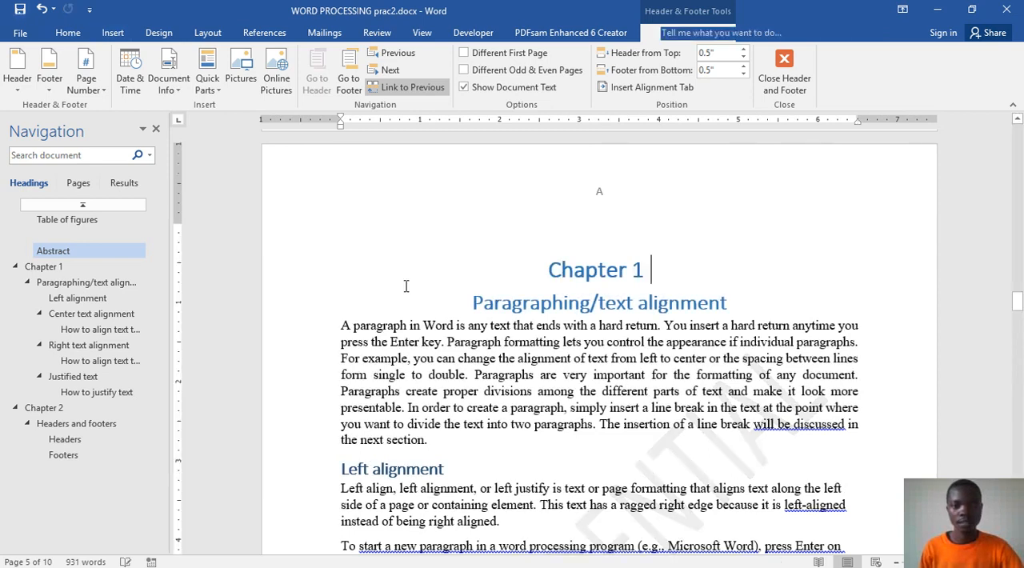
Step: Check the lettered page numbers at the top of the Chapter 1 pages
scroll(630, 389, up, 4)
scroll(630, 384, down, 7)
scroll(629, 384, down, 10)
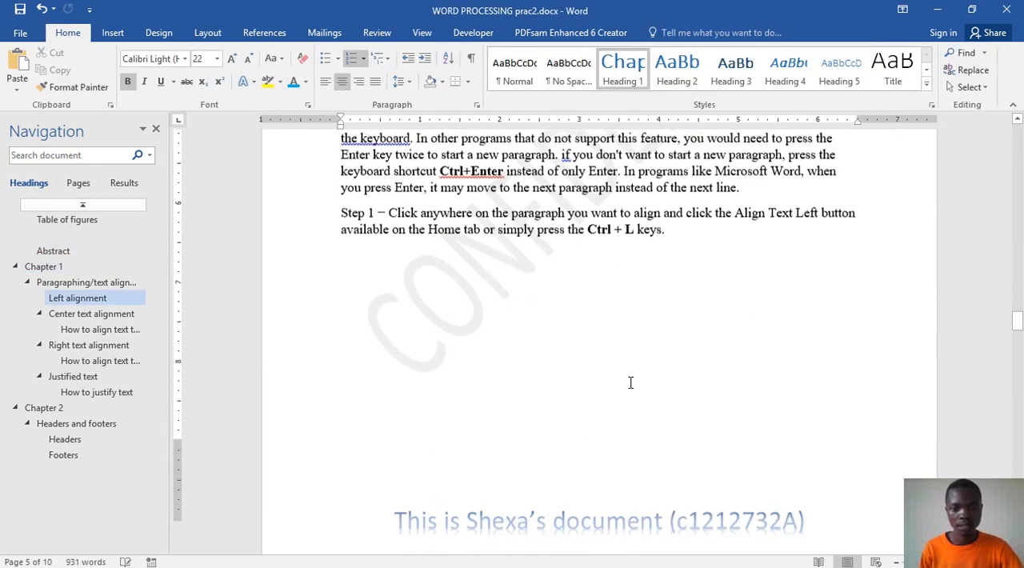
scroll(589, 400, down, 15)
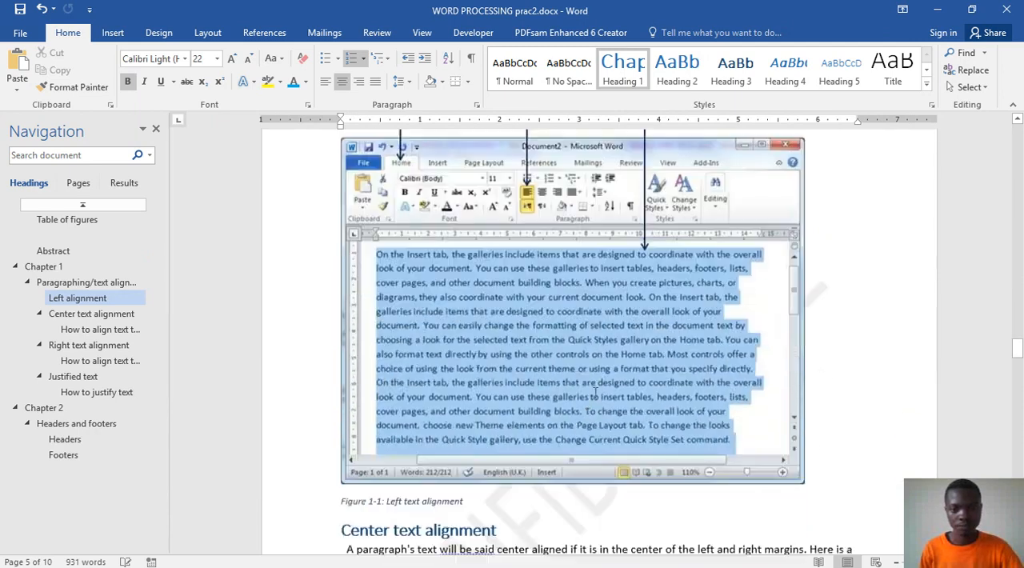
scroll(588, 377, down, 12)
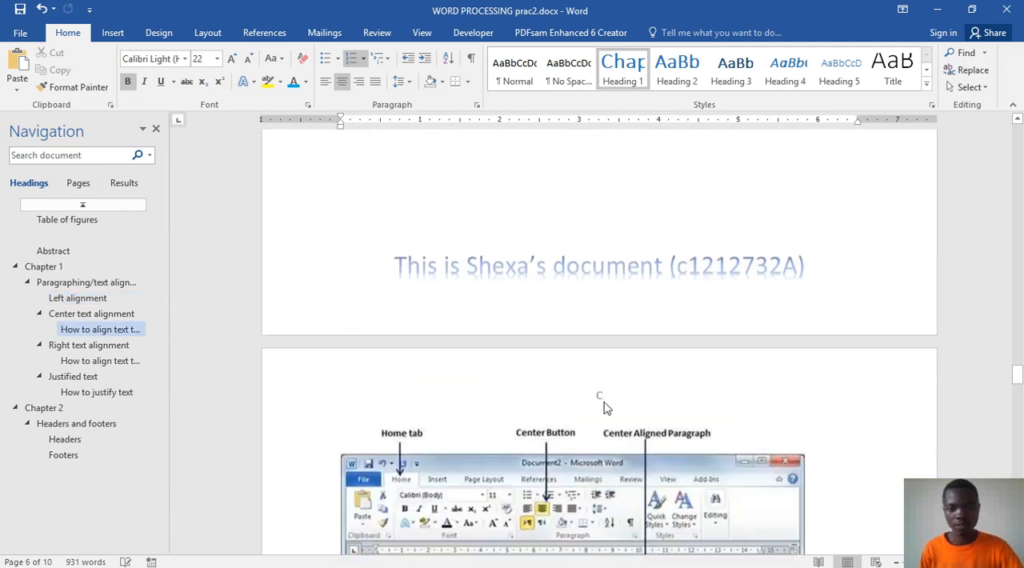
scroll(572, 341, up, 20)
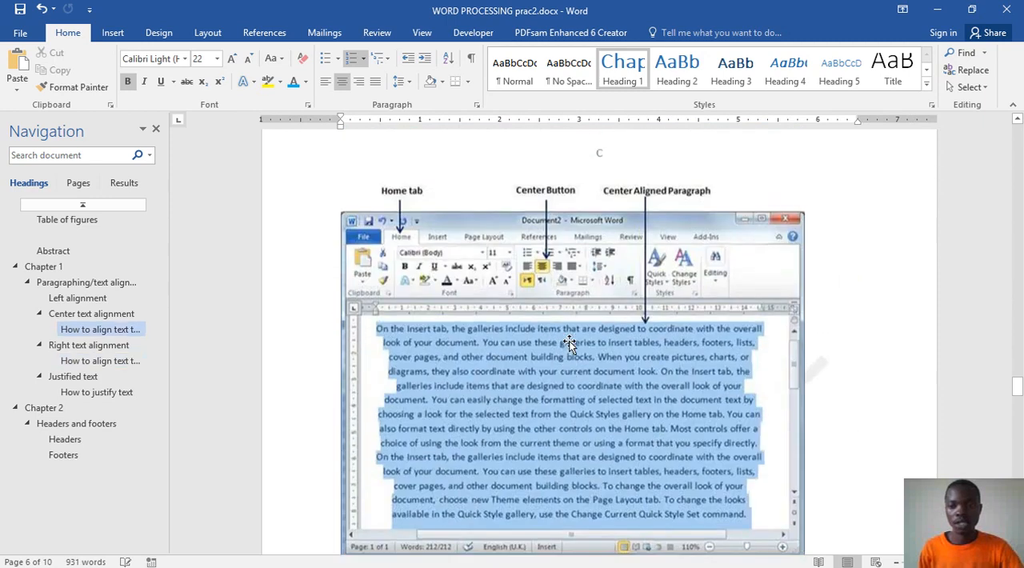
scroll(570, 342, up, 3)
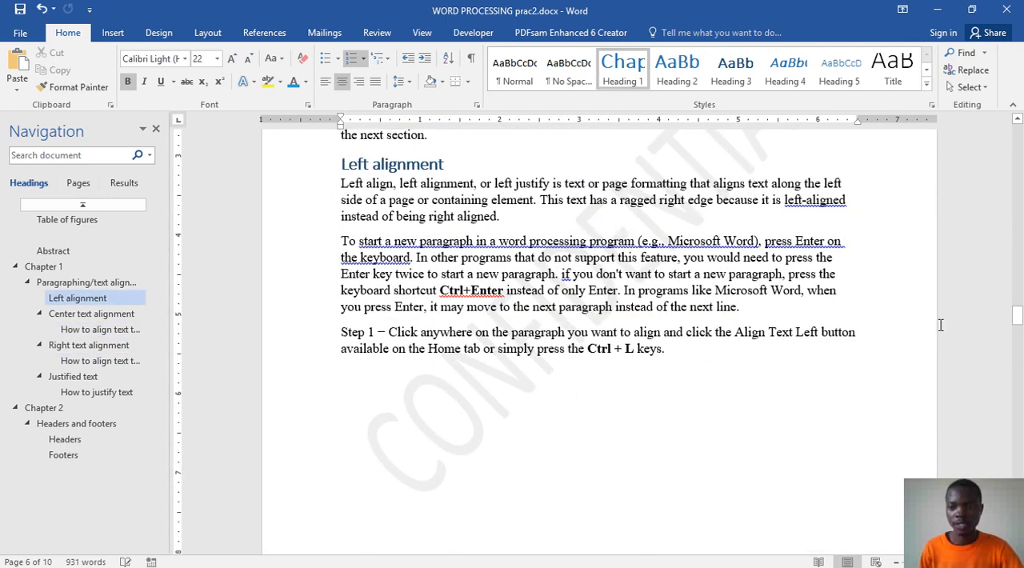
Step: Format the Section 1 page numbers from the cover page as i, ii, iii starting at i, and leave header editing
drag(1014, 320, 1015, 134)
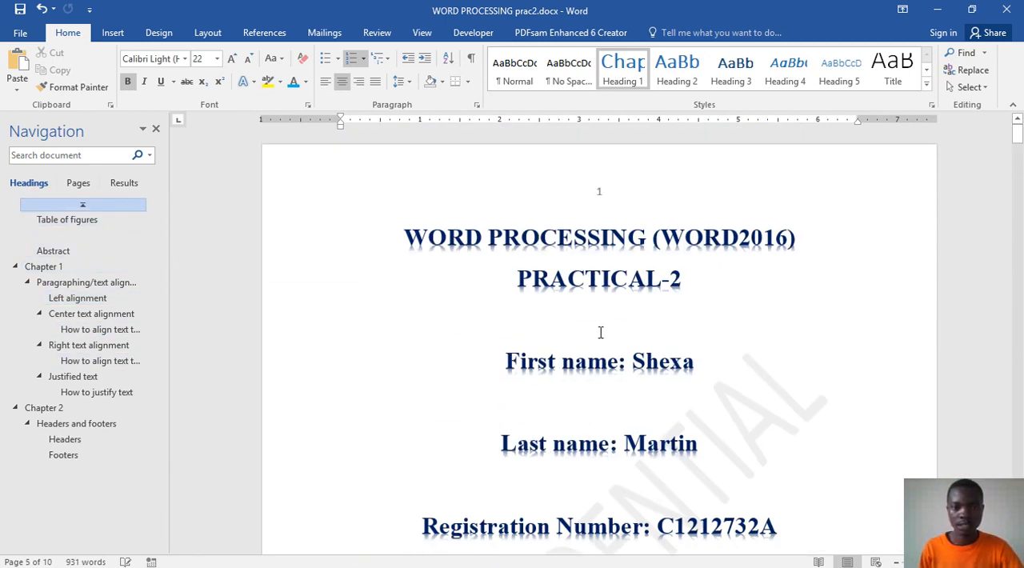
click(603, 192)
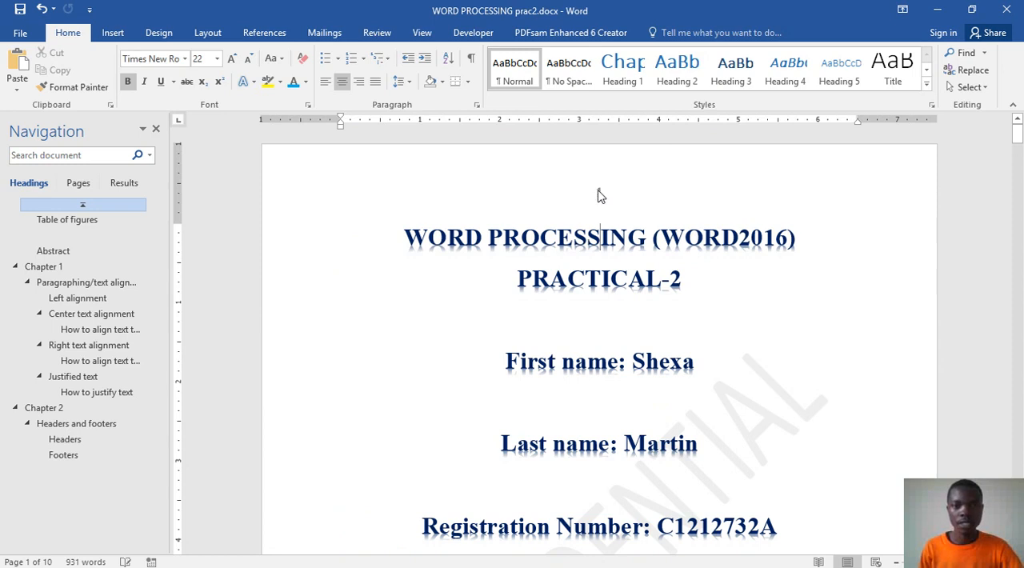
double_click(599, 192)
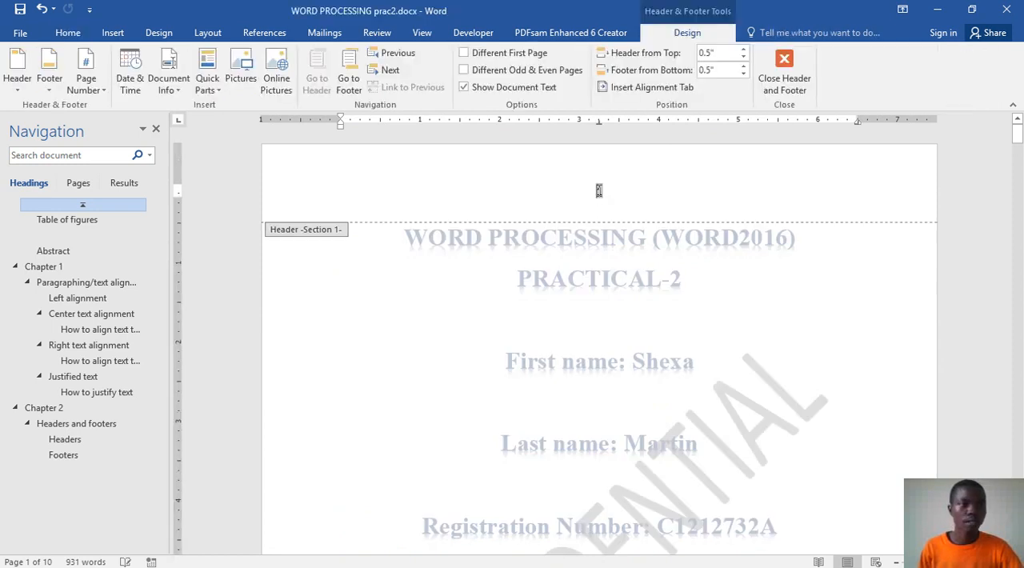
click(98, 89)
click(121, 181)
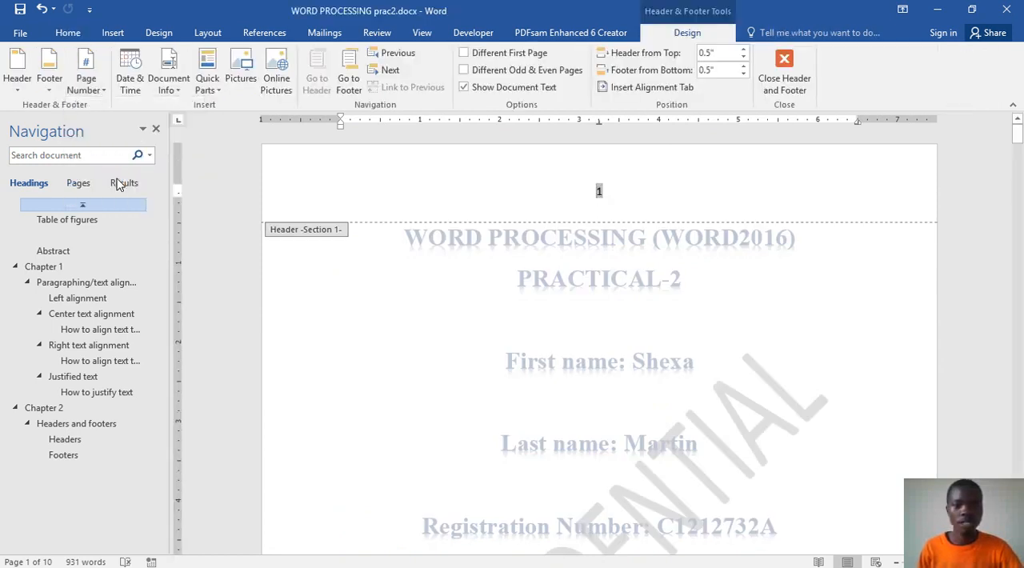
click(429, 333)
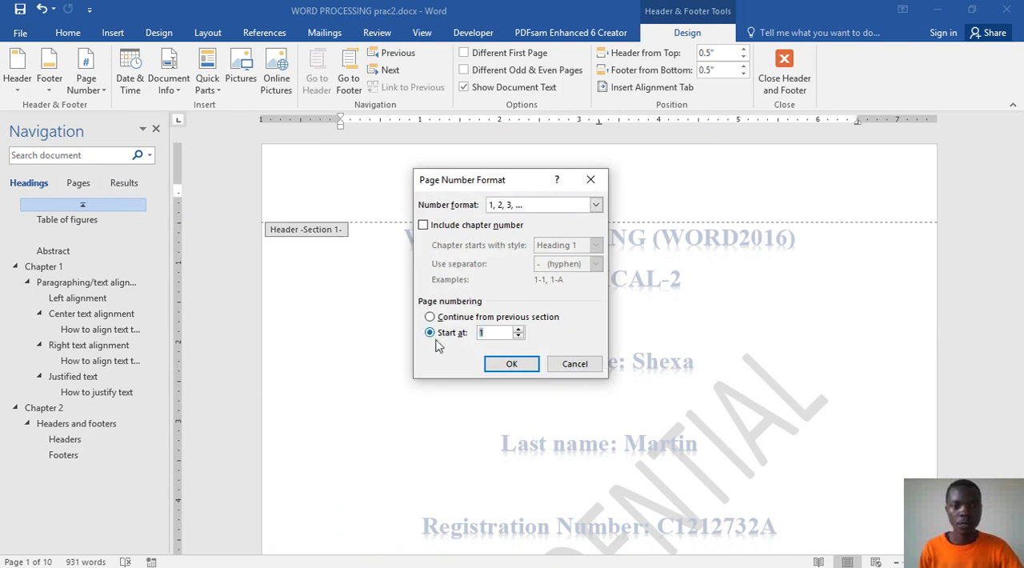
click(595, 205)
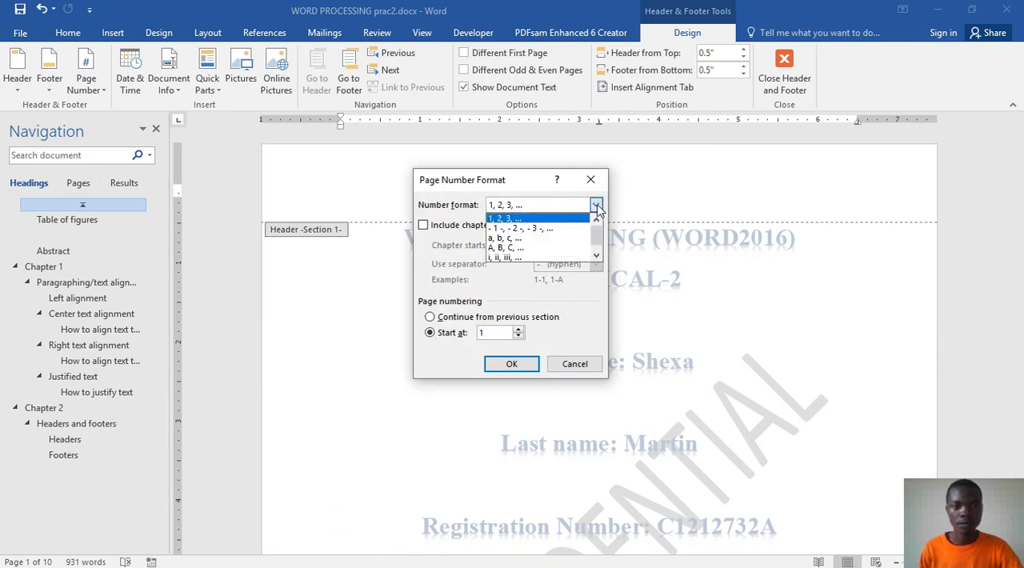
click(530, 262)
click(512, 364)
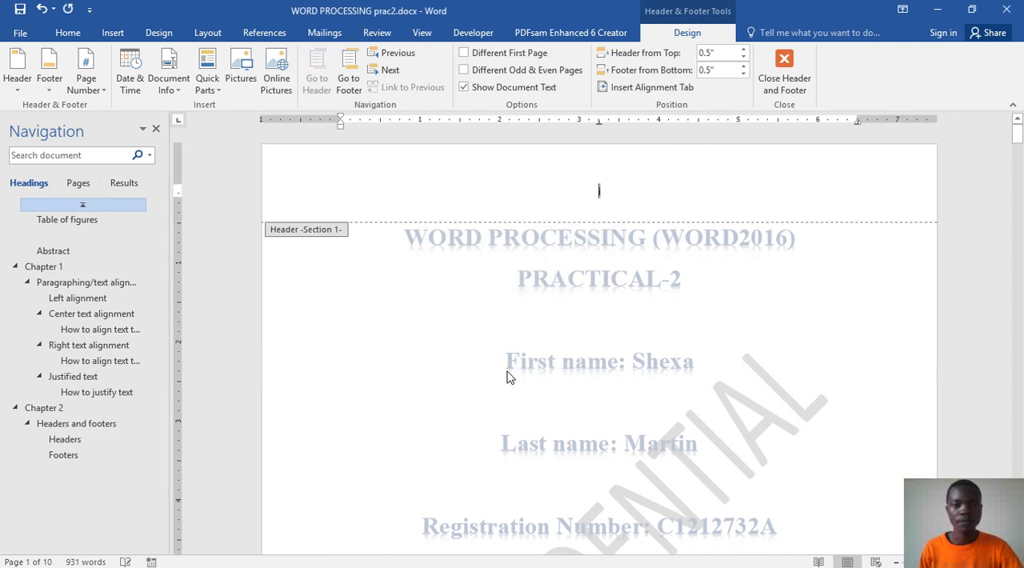
double_click(534, 316)
Step: Check the page numbers from the cover page through the contents, table of figures and Abstract to Chapter 1
scroll(537, 312, down, 8)
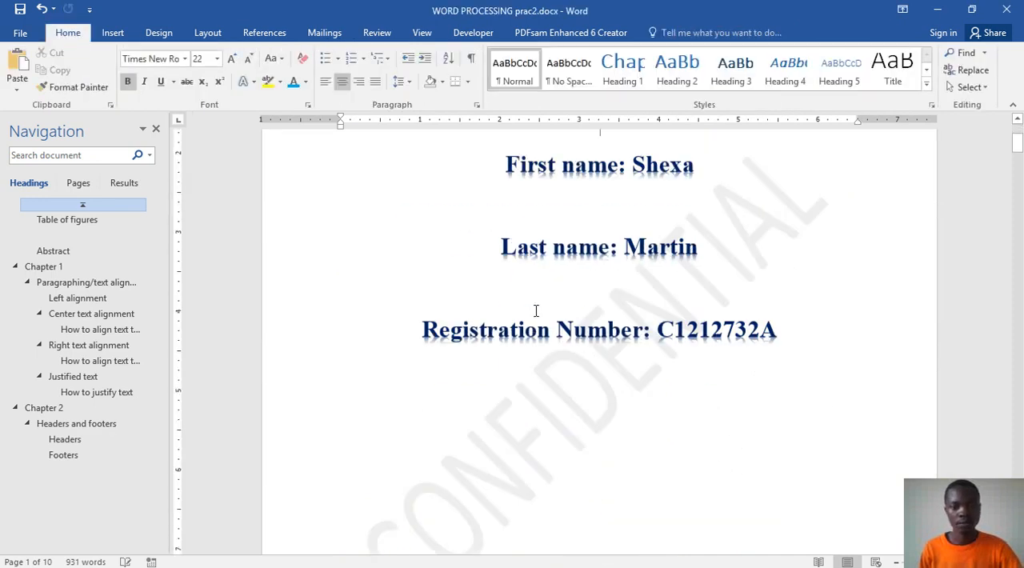
scroll(523, 291, down, 10)
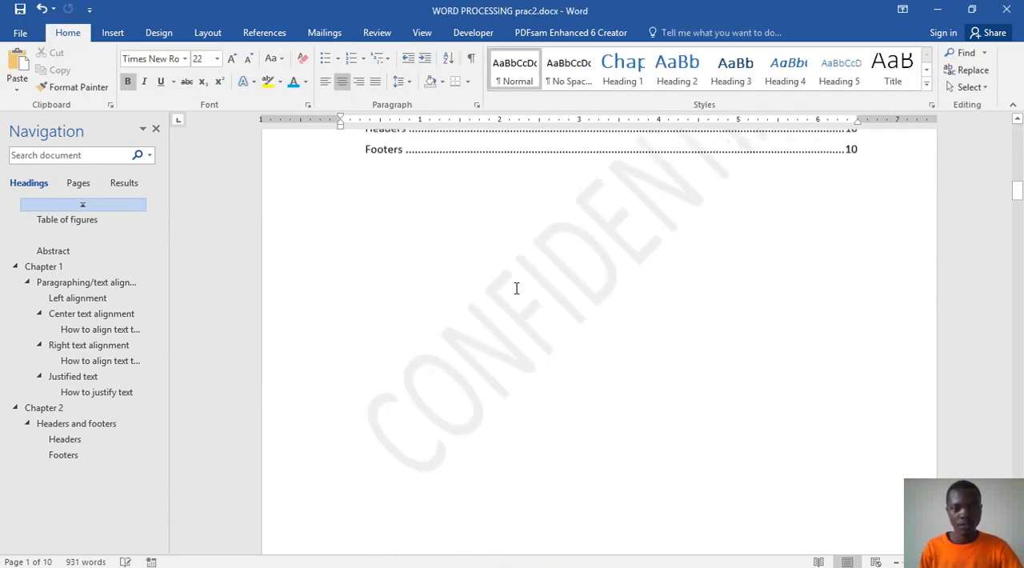
scroll(516, 289, down, 10)
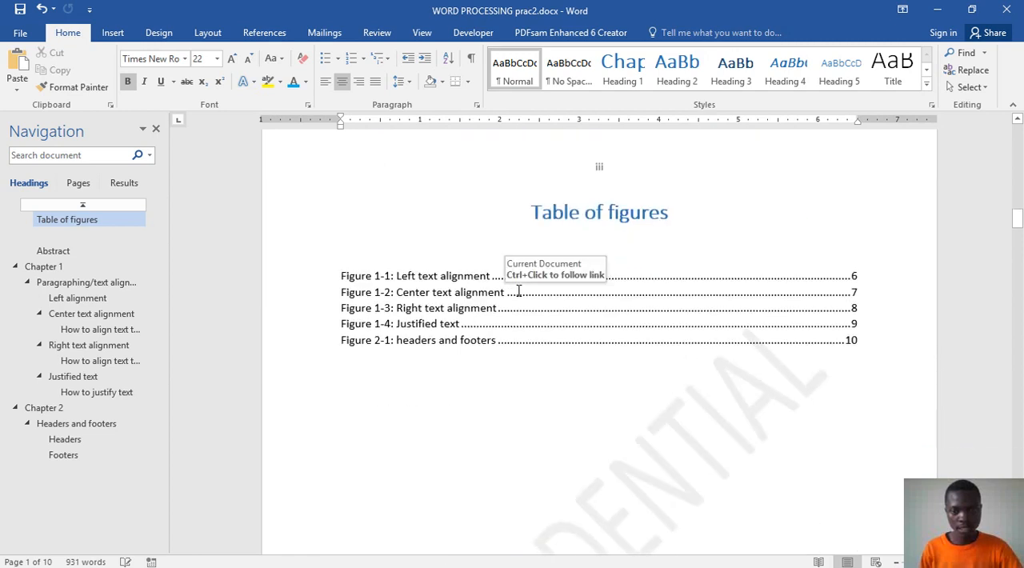
scroll(519, 290, down, 10)
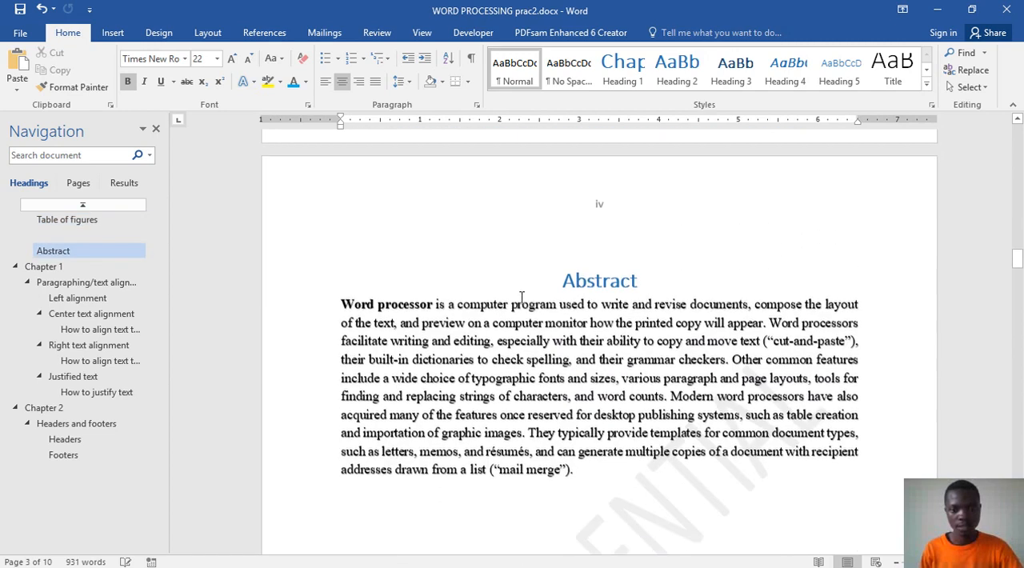
scroll(520, 293, down, 10)
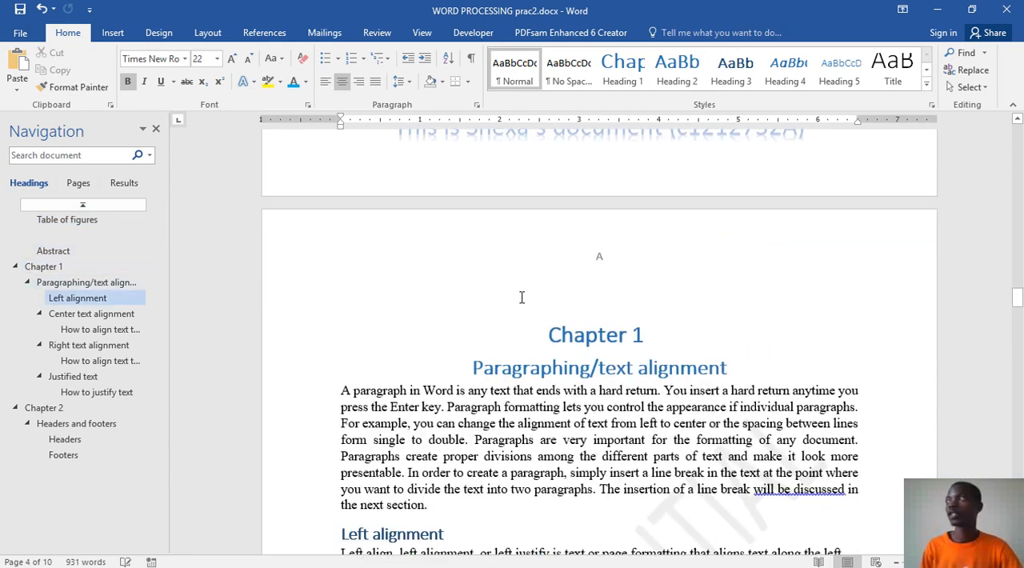
scroll(519, 290, up, 8)
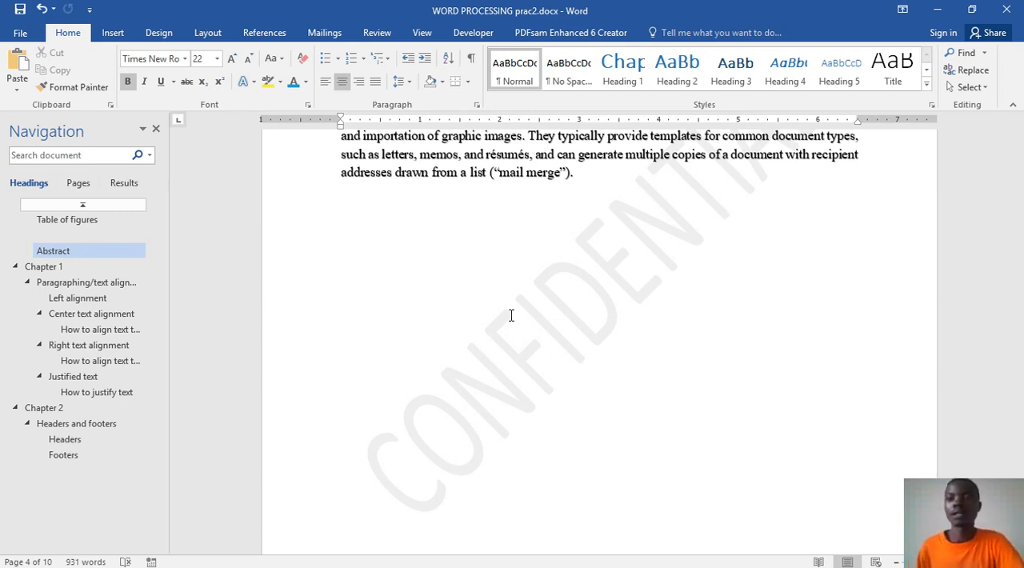
Step: Minimize both open Word document windows
click(938, 10)
click(938, 11)
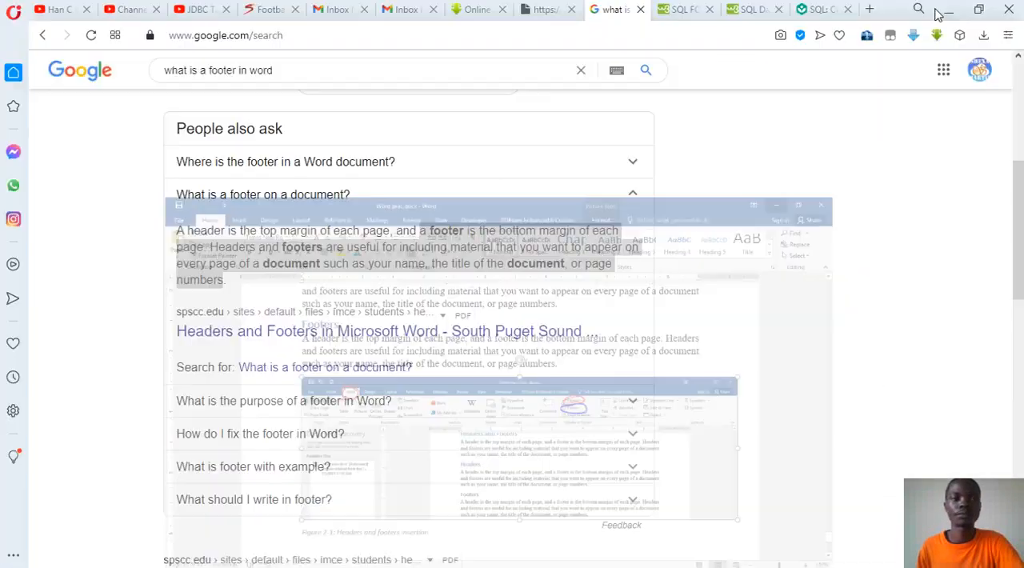